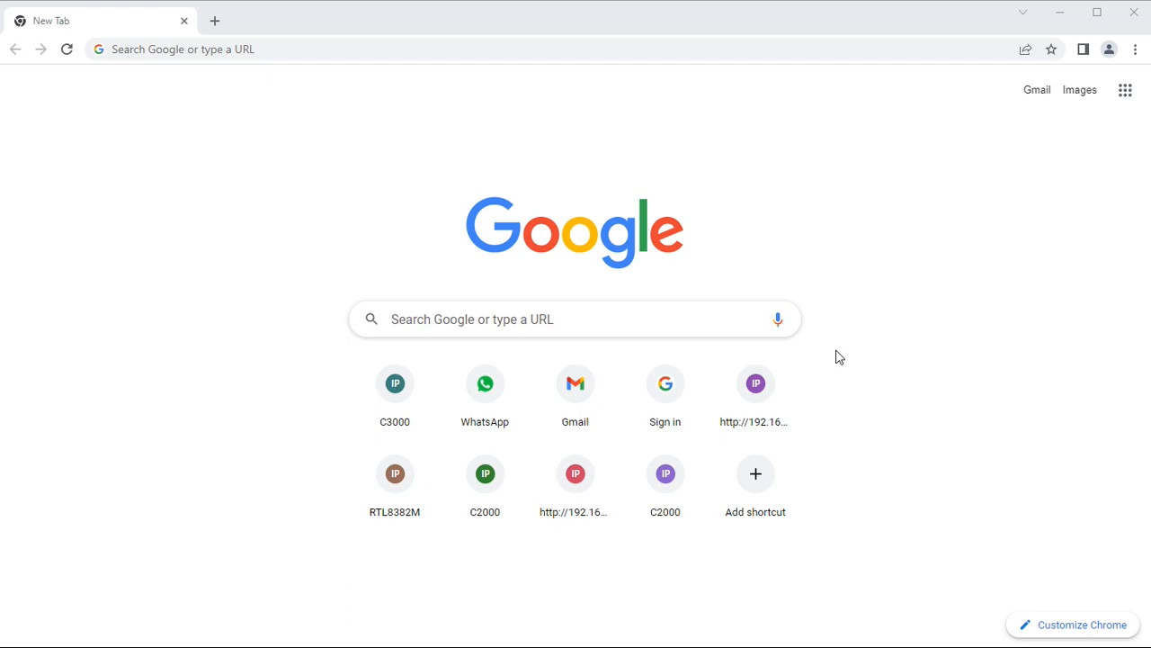
Load the Commando switch web interface at 192.168.0.1 in Chrome.
left_click(224, 51)
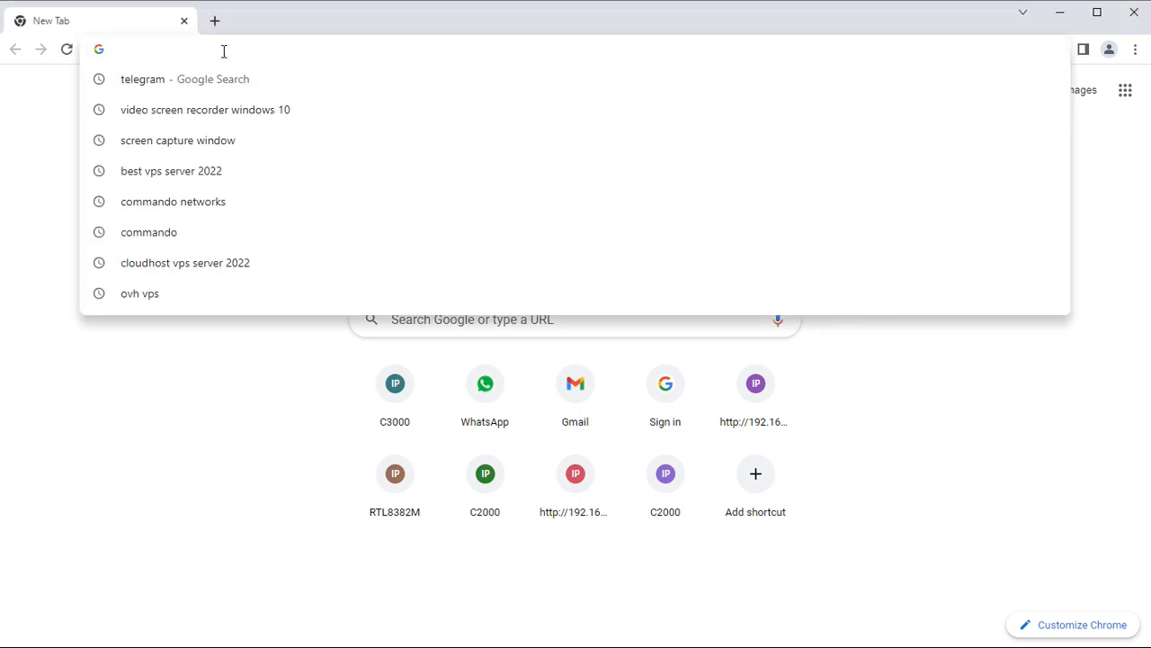
type("19")
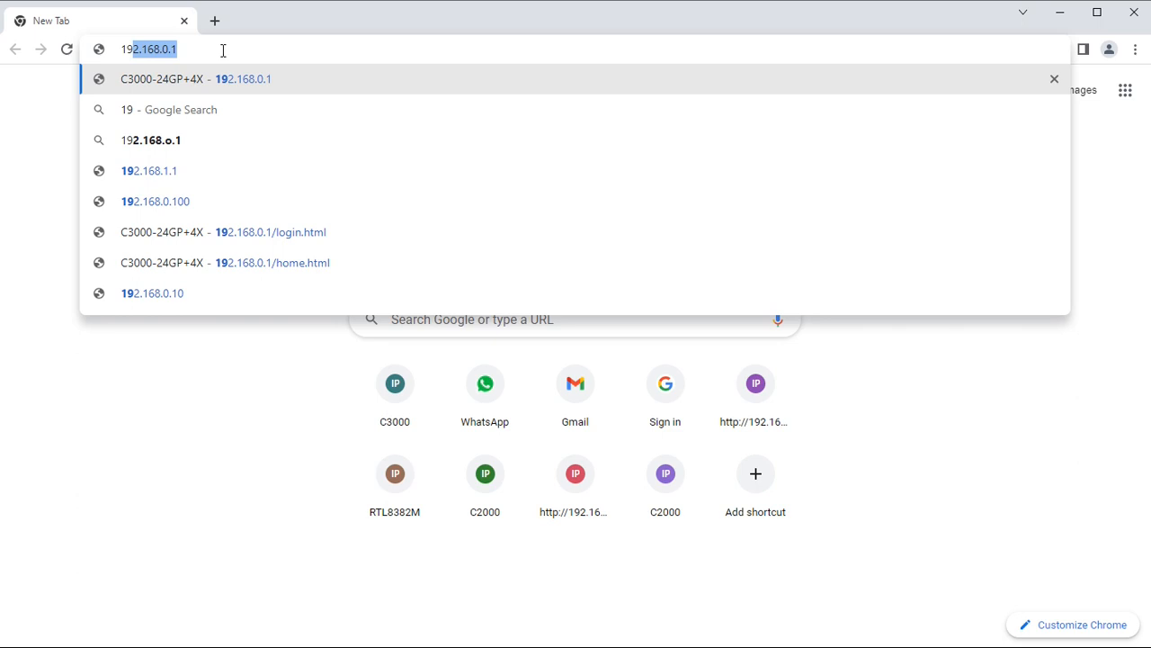
key("Return")
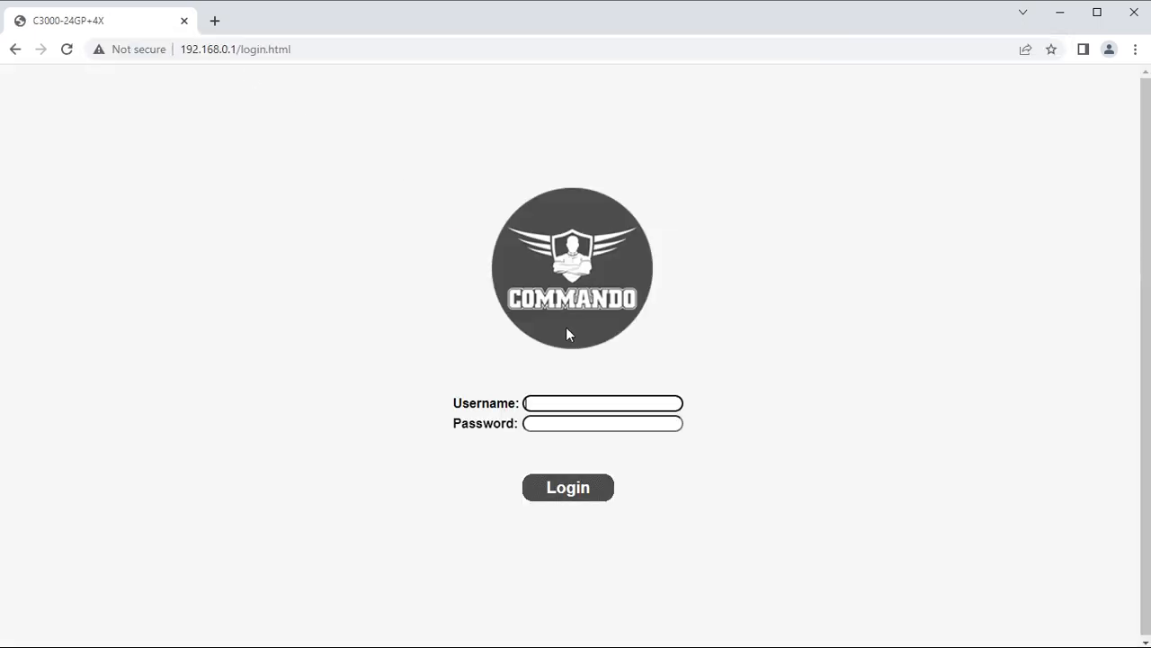
Log in with the saved username and the account password.
left_click(585, 407)
left_click(609, 438)
left_click(590, 423)
type("admin123")
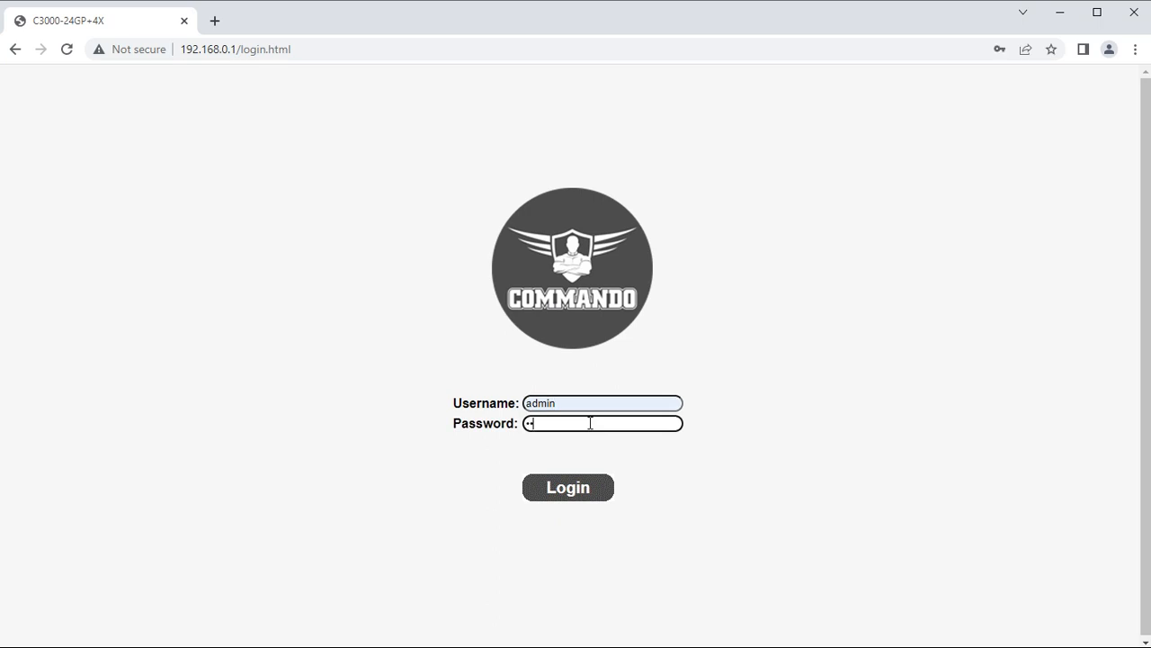
key("Return")
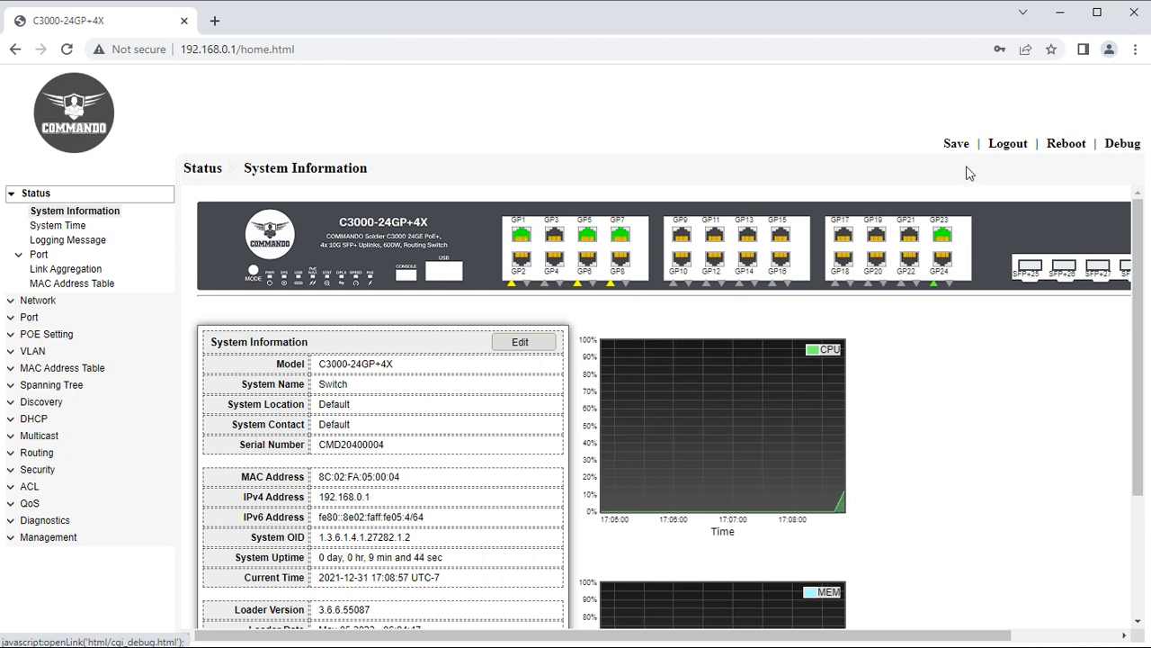
Cancel the Save, Logout and Reboot confirmations, then view the Debug Messages page.
left_click(954, 144)
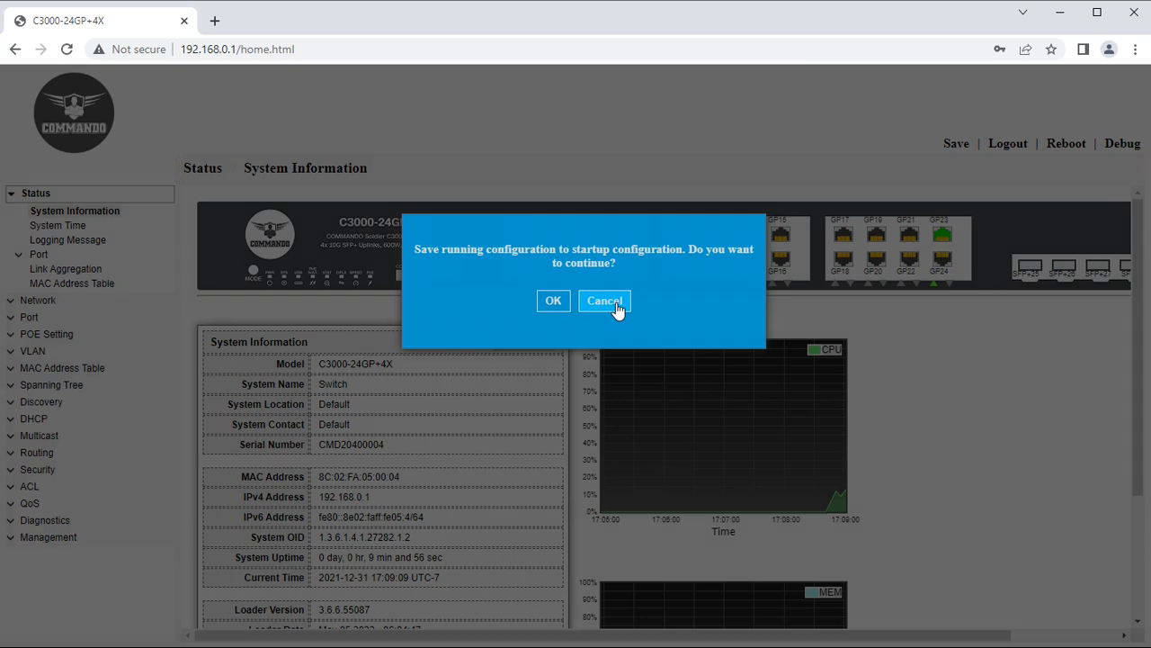
left_click(615, 306)
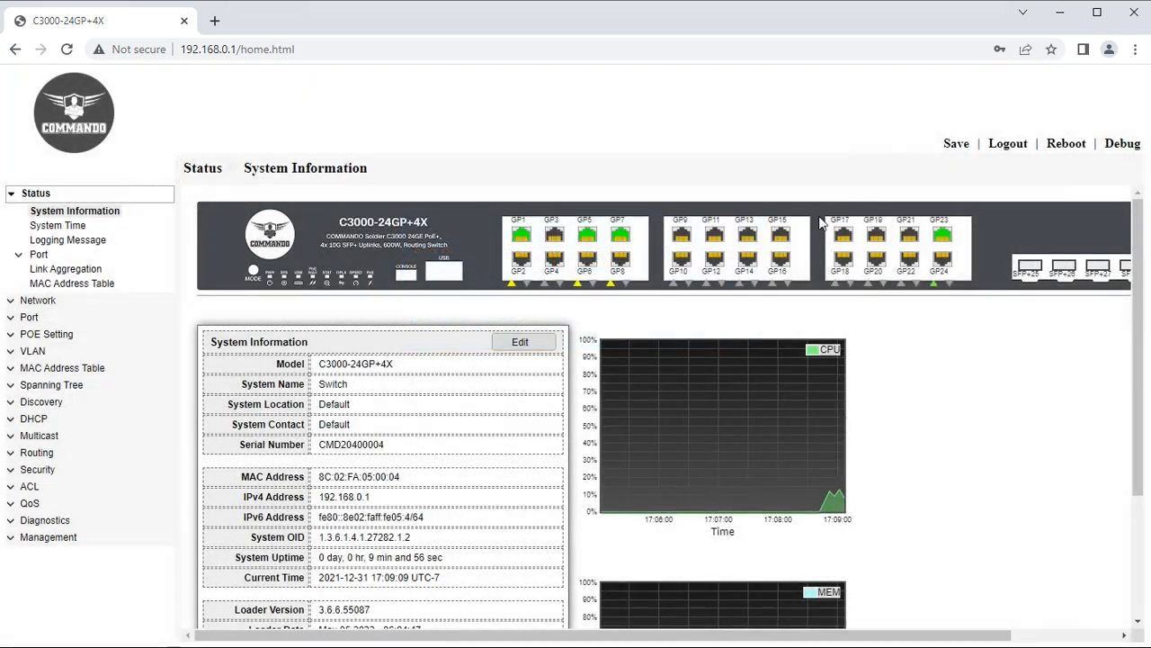
left_click(1014, 146)
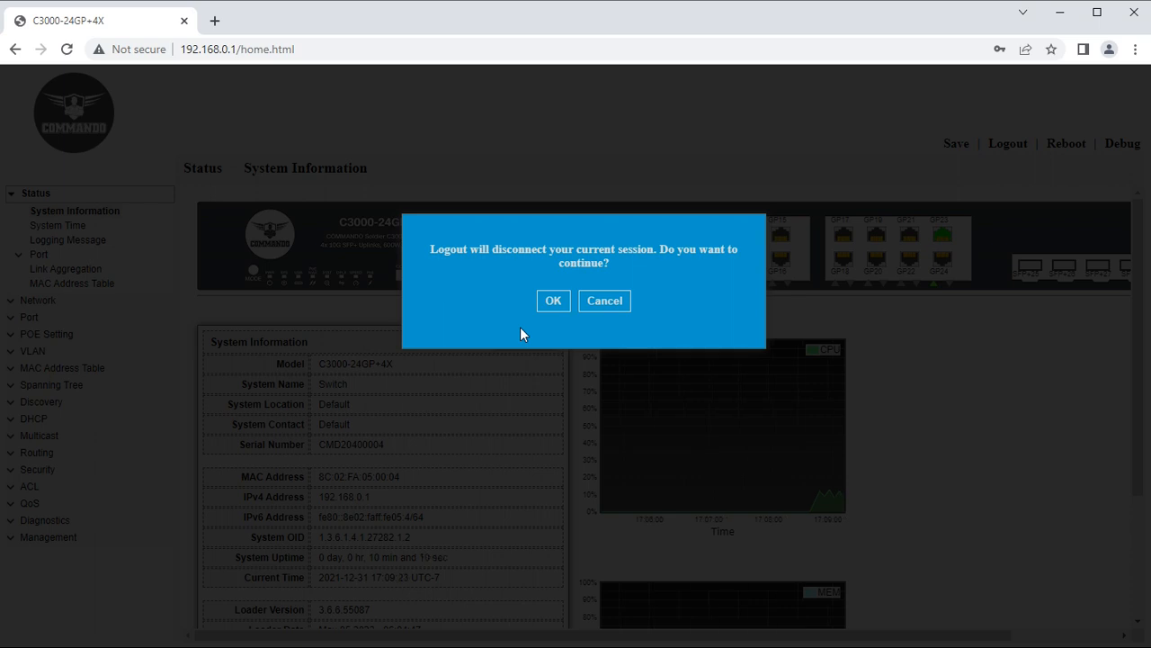
left_click(606, 304)
left_click(1063, 138)
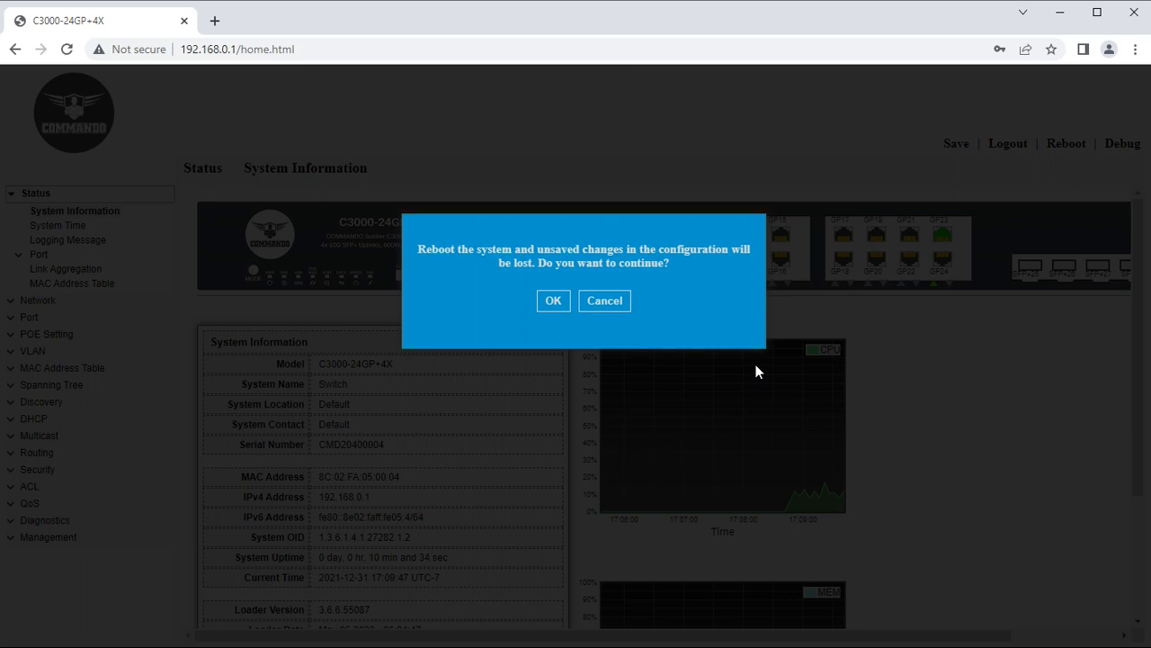
left_click(629, 310)
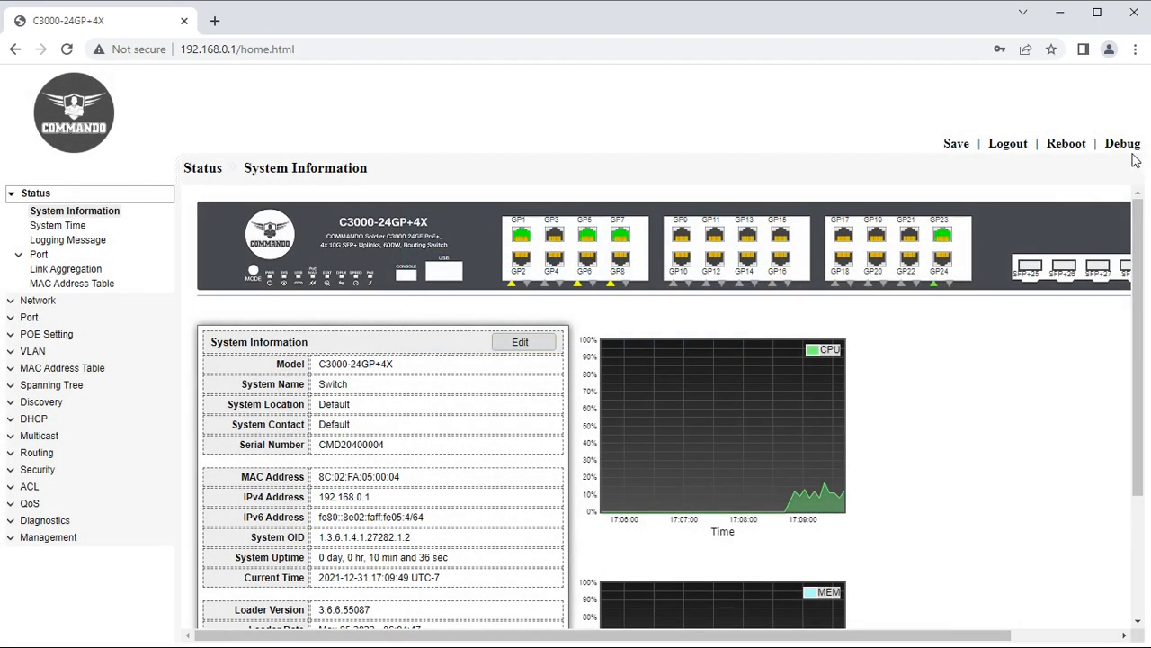
left_click(1124, 146)
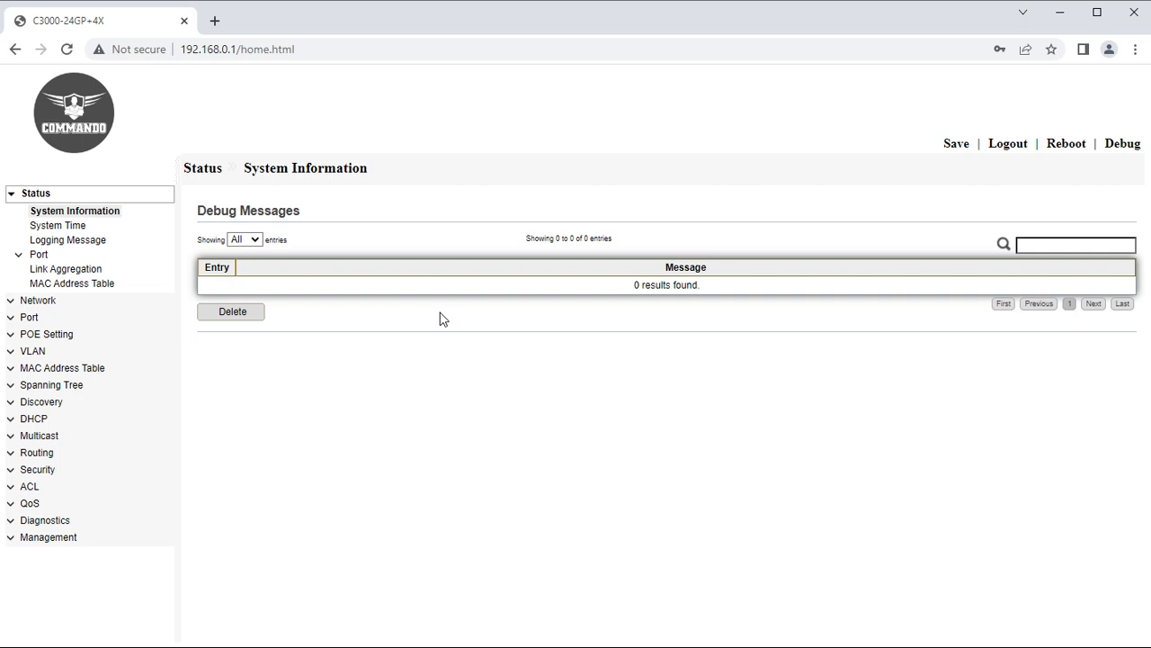
Leave Debug showing all entries and return via System Time to System Information.
left_click(256, 240)
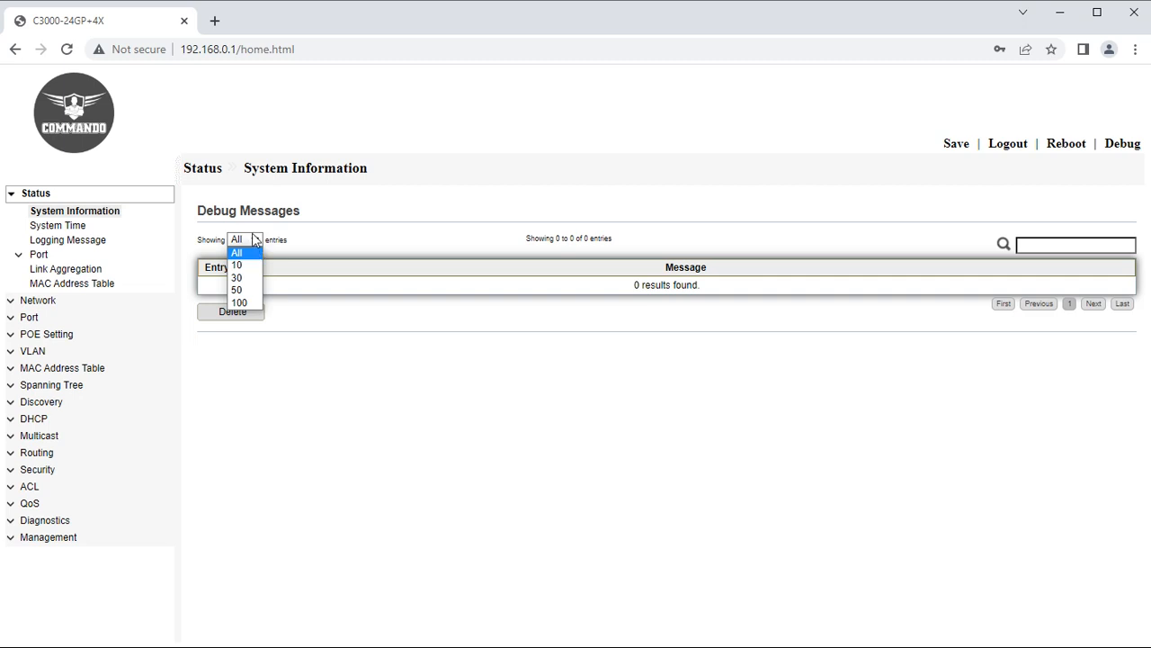
left_click(254, 240)
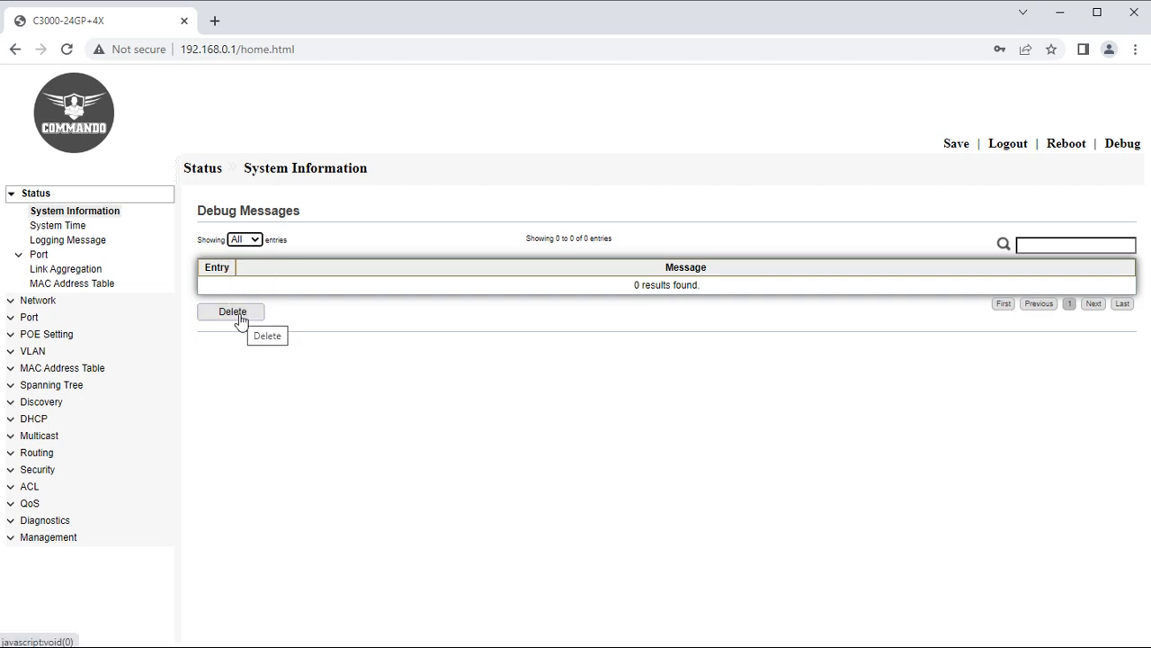
left_click(79, 228)
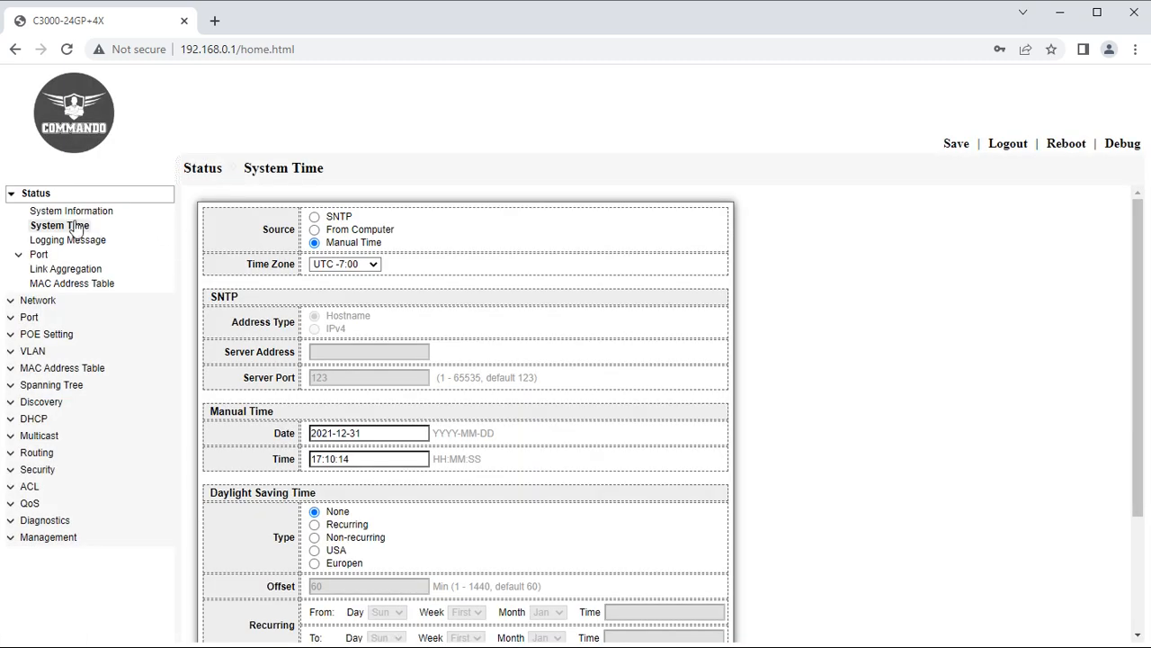
left_click(52, 211)
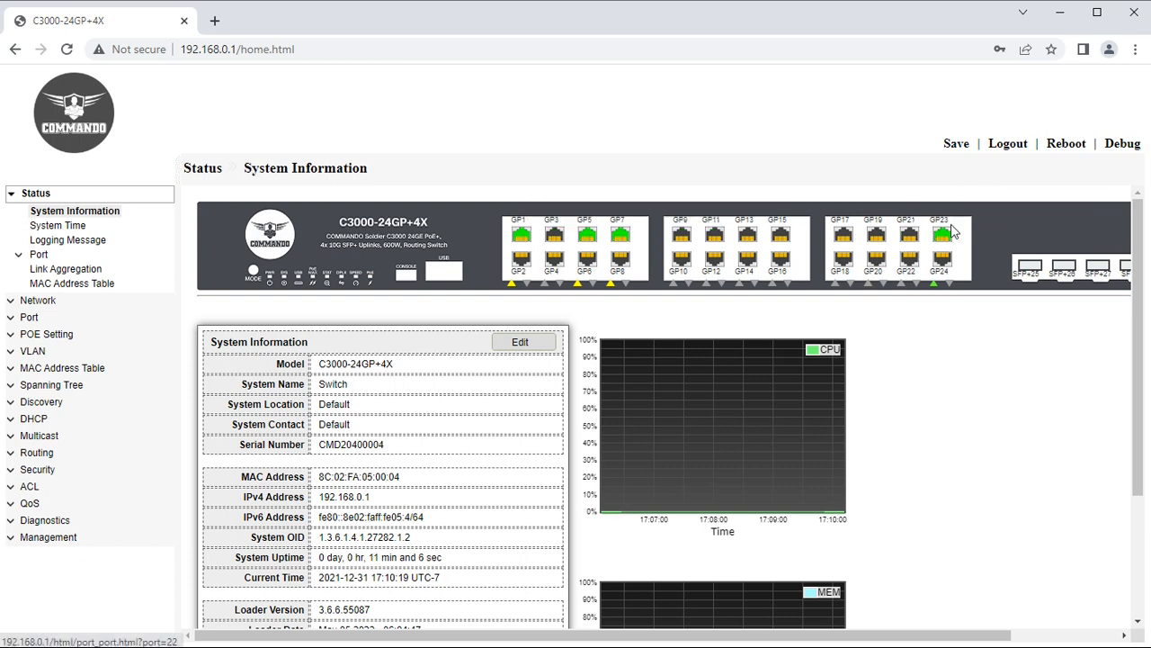
mouse_move(622, 239)
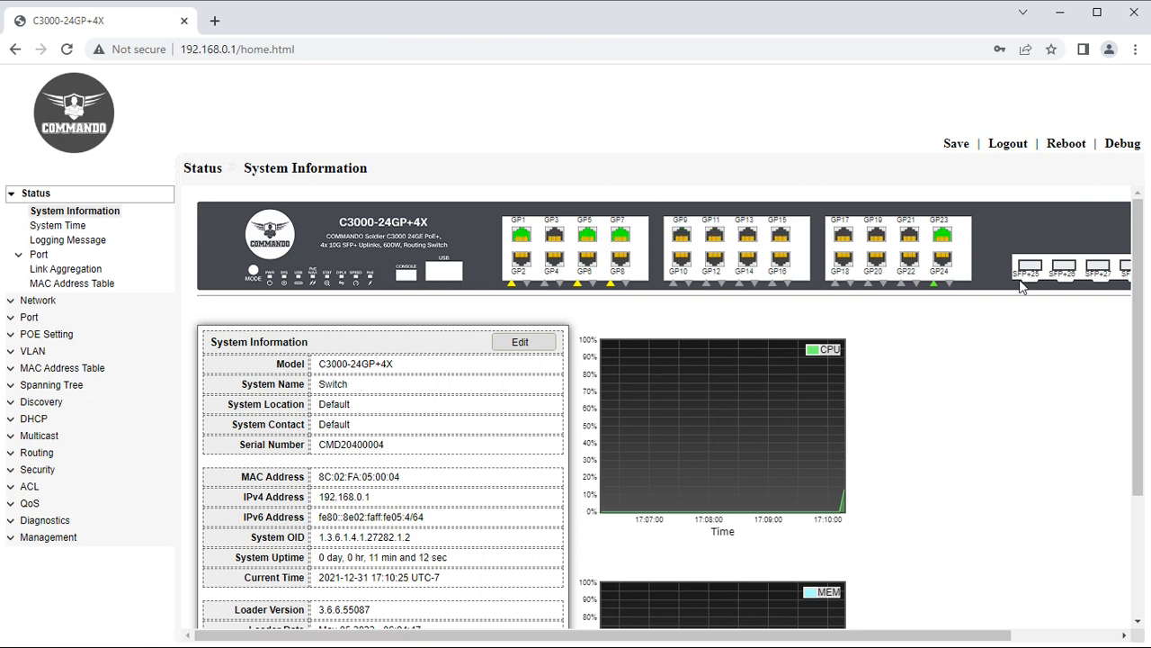
mouse_move(1127, 273)
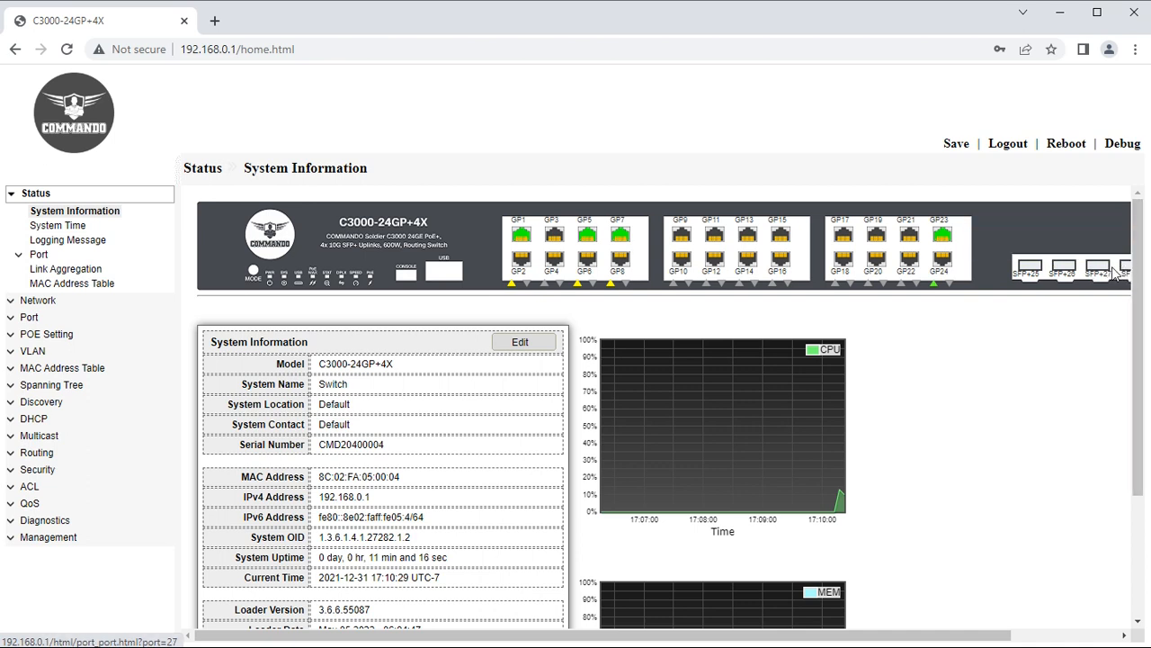
mouse_move(1062, 275)
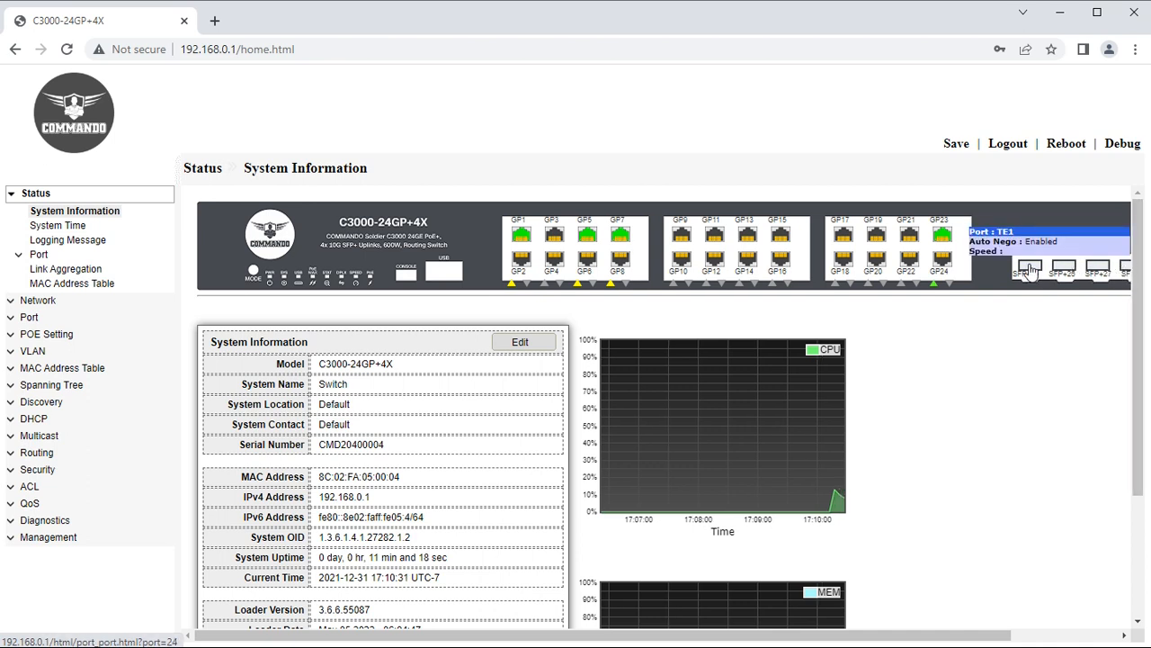
mouse_move(944, 244)
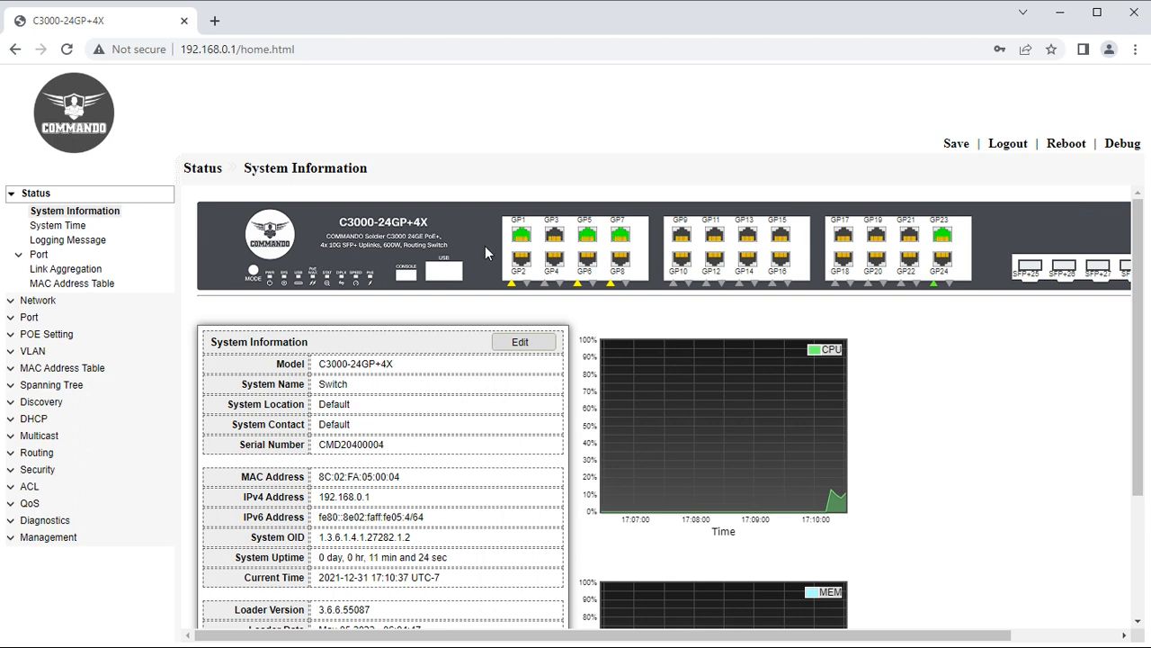
left_click(522, 239)
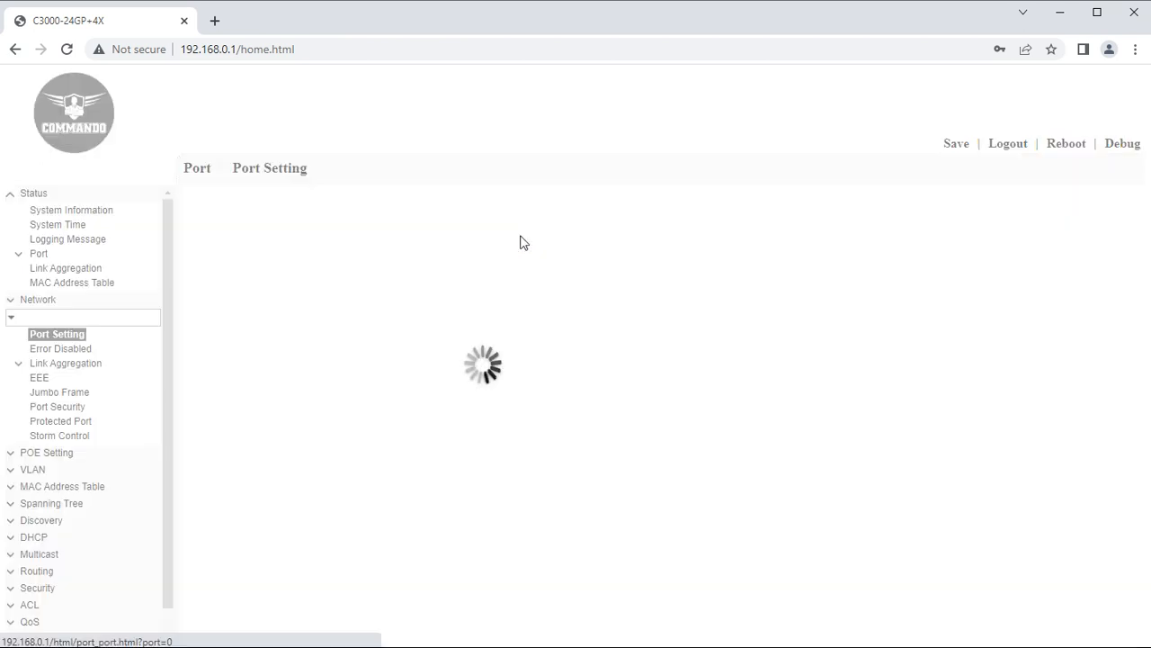
left_click(96, 214)
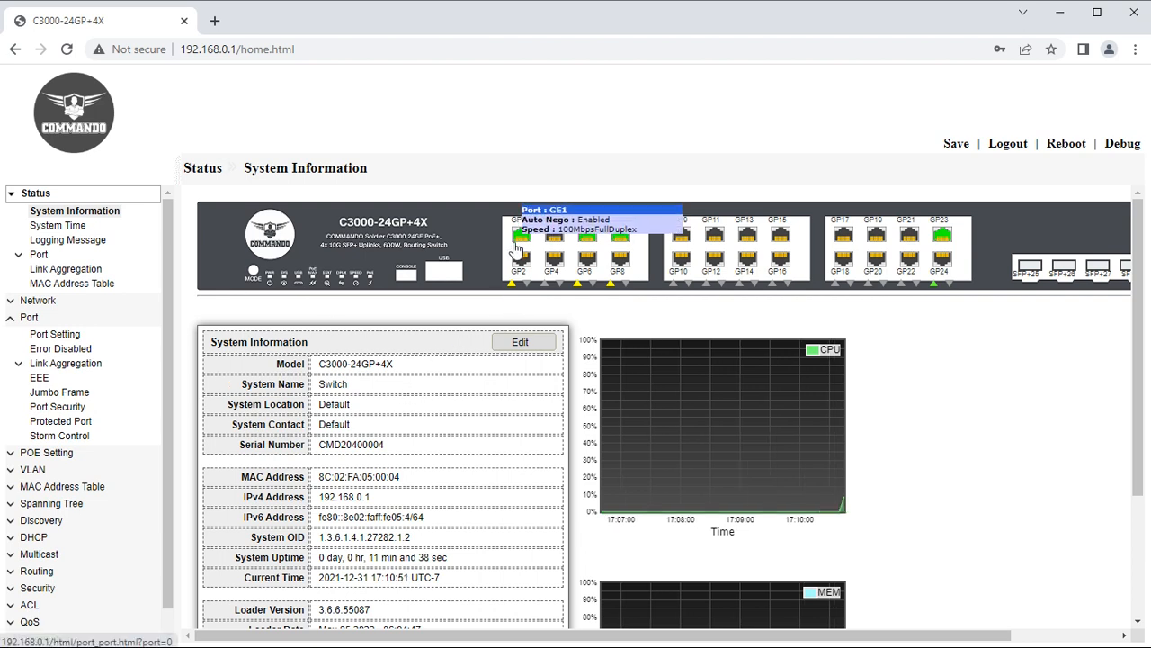
mouse_move(524, 261)
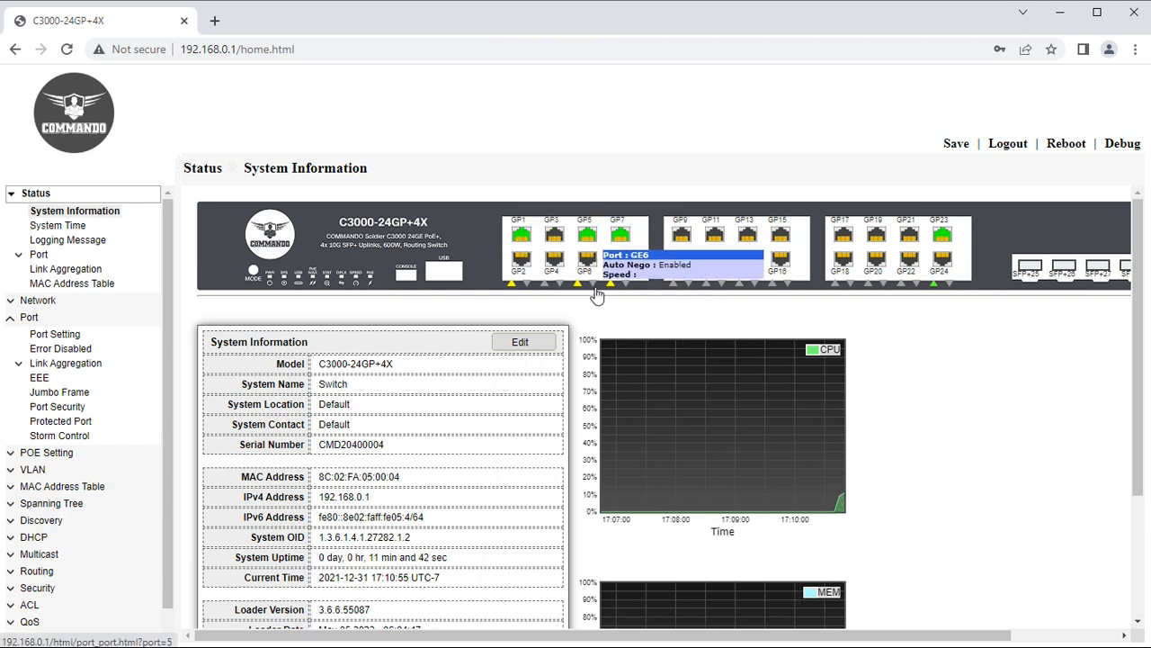
scroll(596, 290, "down", 1)
scroll(596, 292, "down", 1)
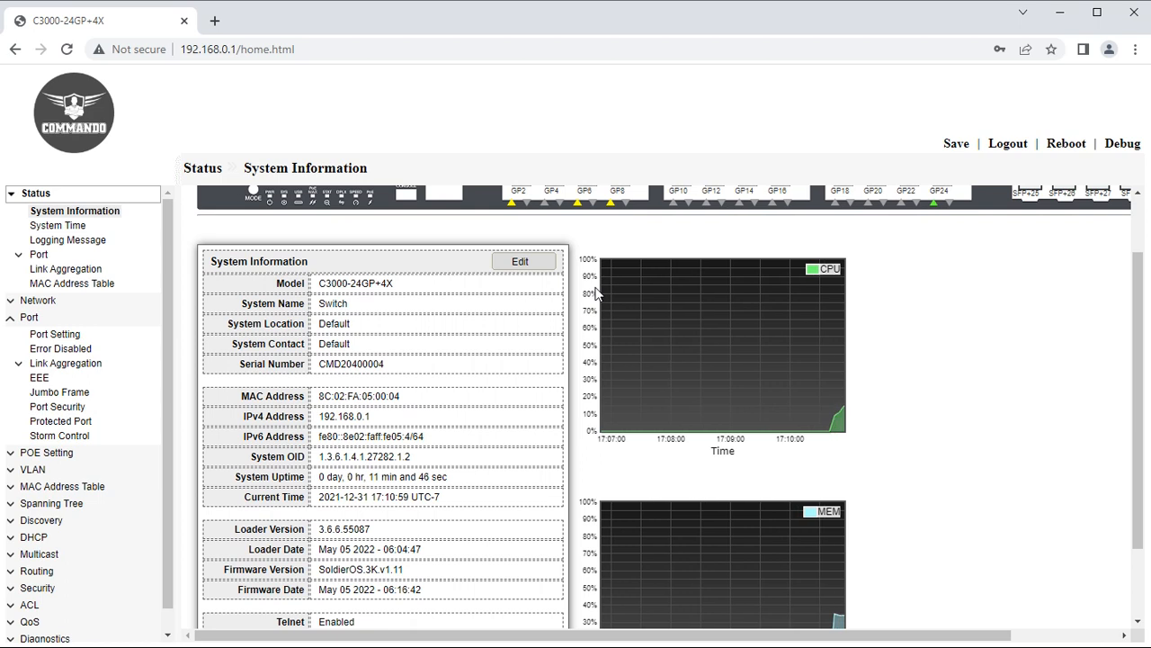
scroll(596, 292, "up", 2)
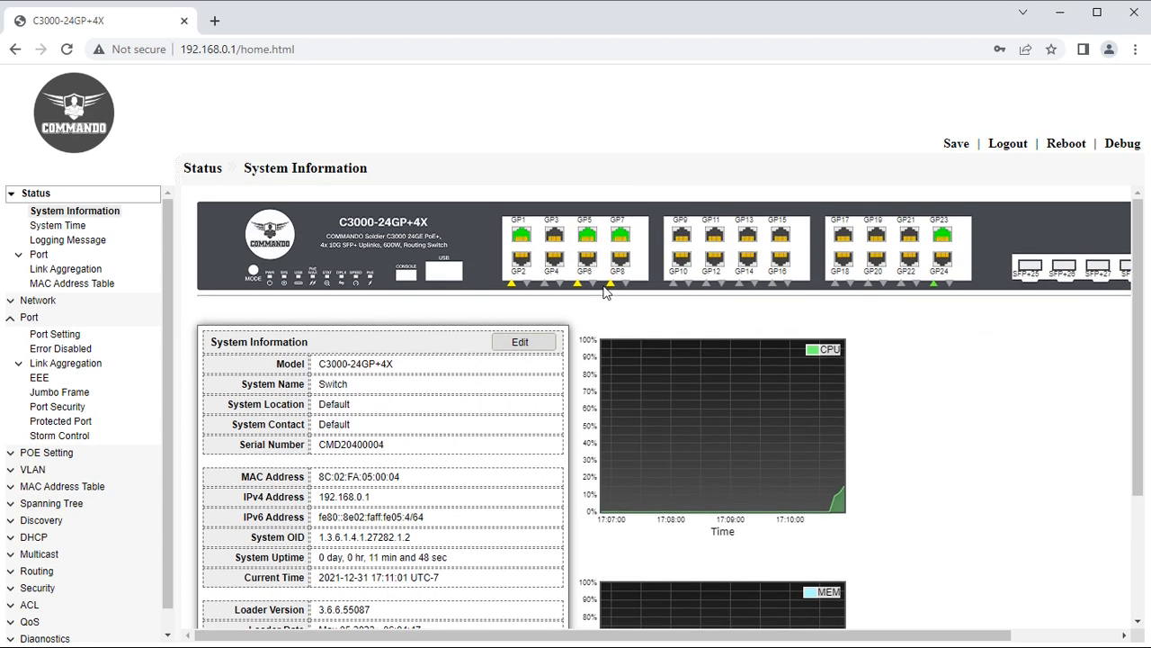
Highlight the panel title, the word Model and '4X' in model C3000-24GP+4X.
left_click_drag(211, 342, 371, 365)
double_click(286, 363)
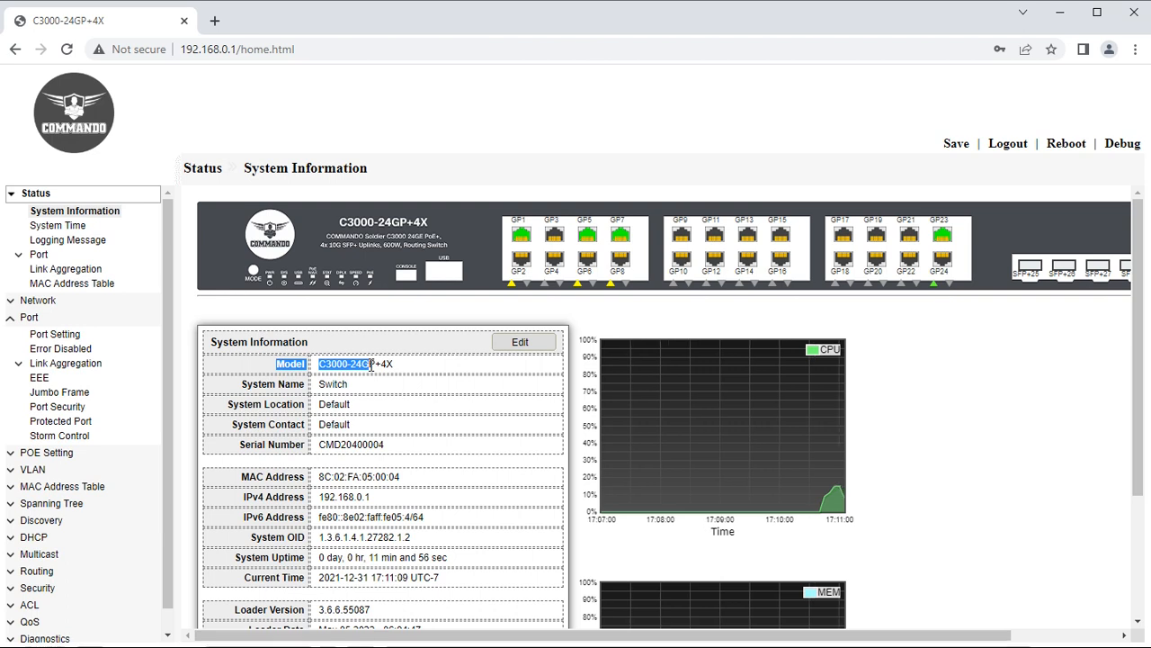
left_click(371, 364)
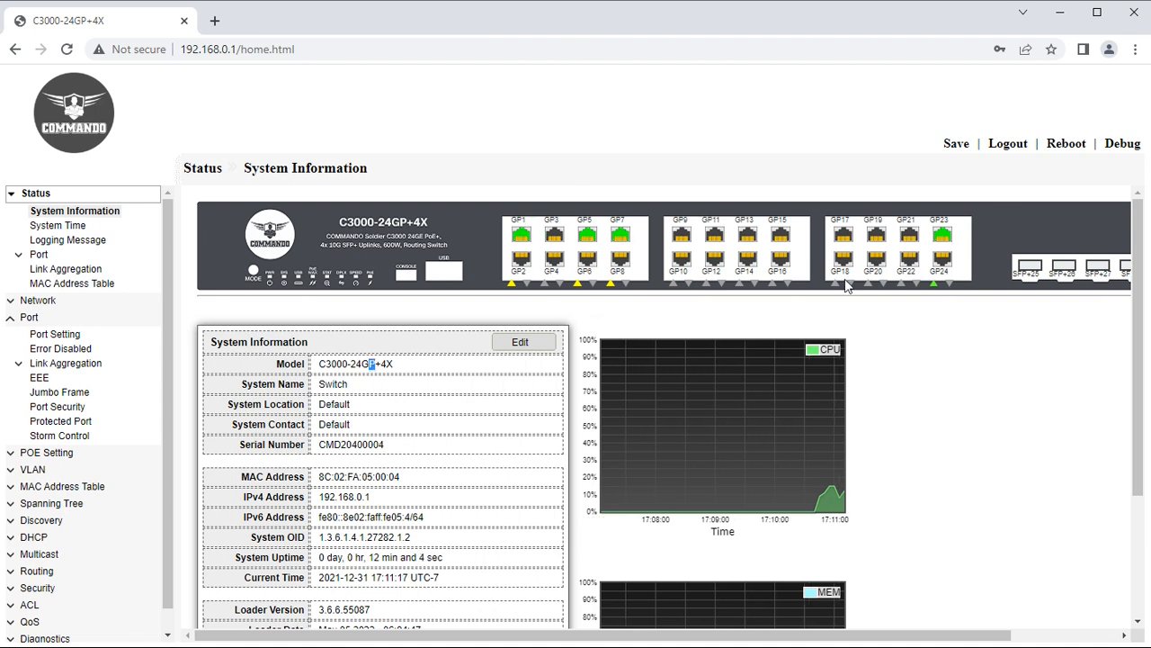
double_click(386, 364)
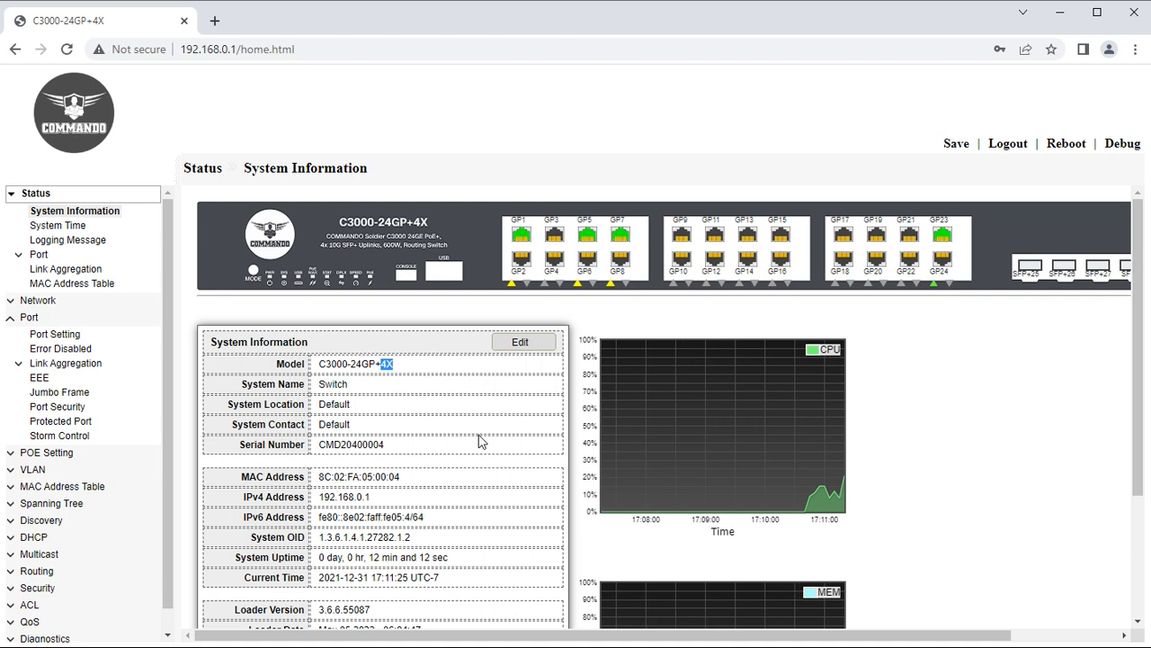
In the edit form, change System Name to COMMANDO and Location to USA.
left_click(527, 341)
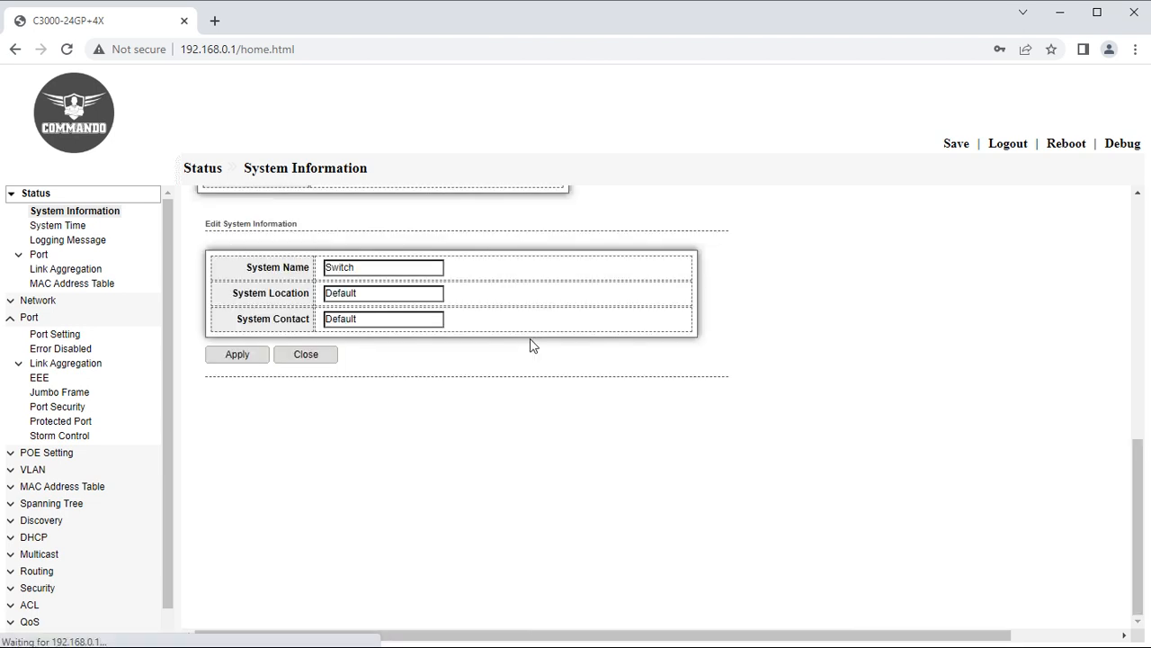
left_click_drag(396, 267, 290, 272)
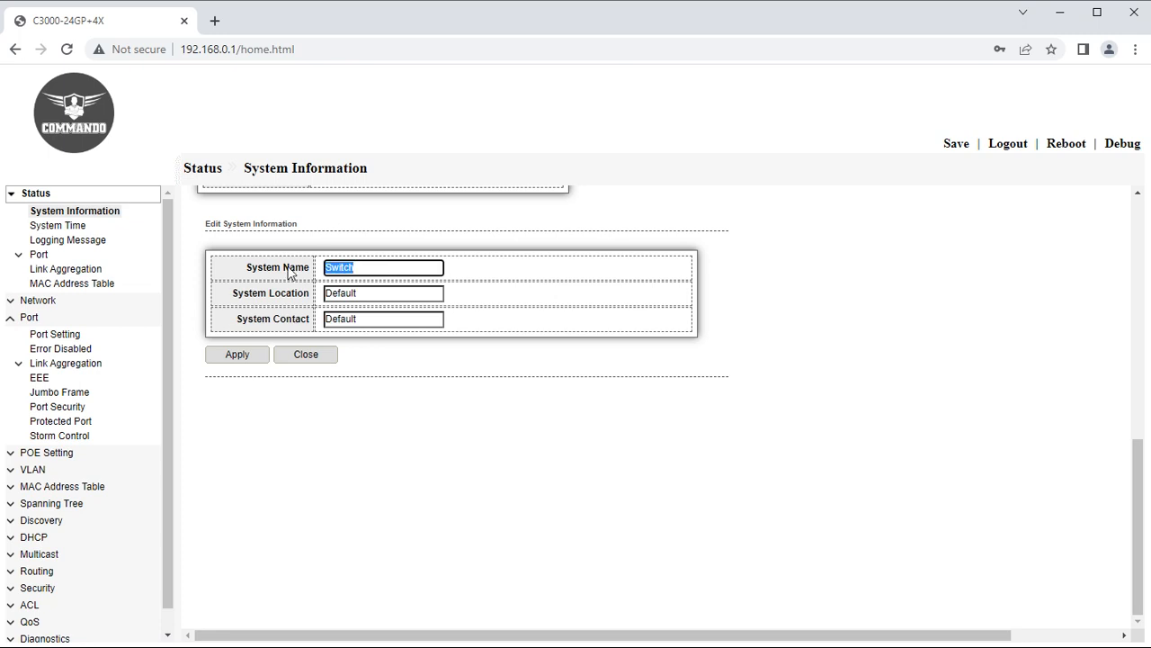
type("c")
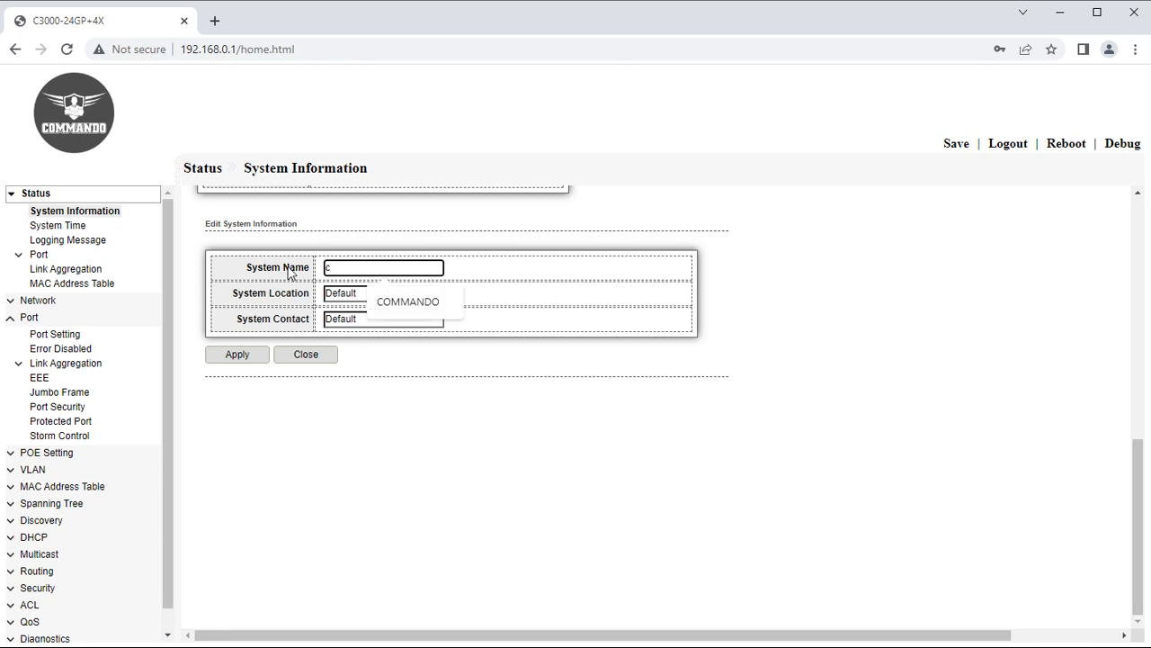
left_click(392, 301)
left_click_drag(364, 295, 315, 304)
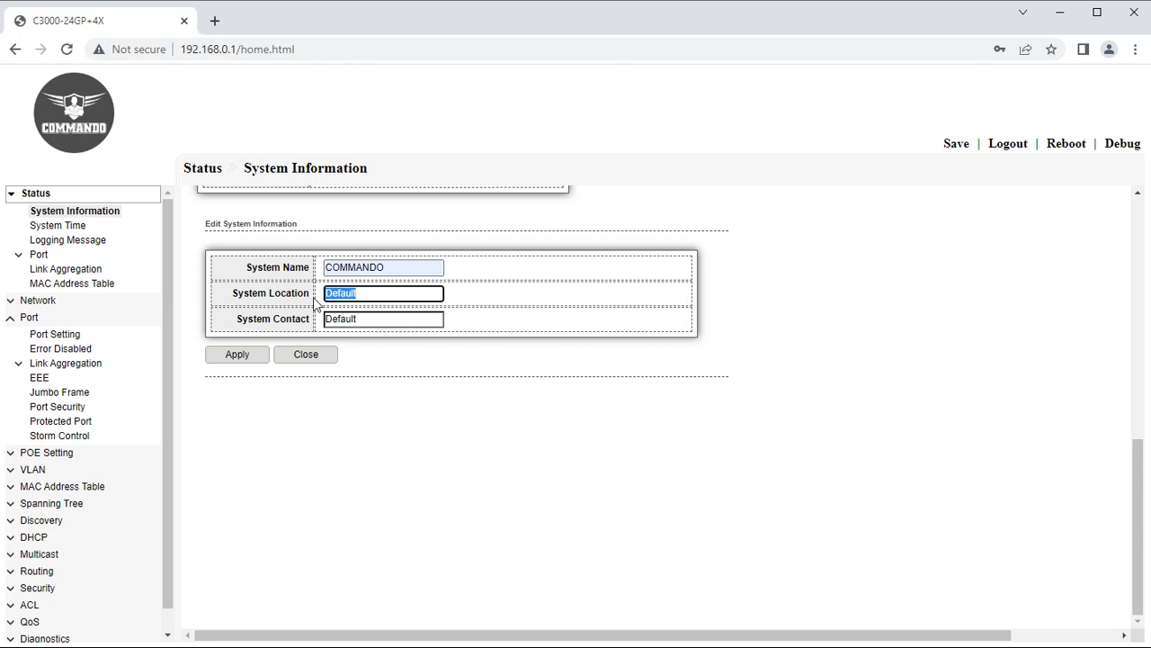
type("USA")
left_click(387, 328)
Replace System Contact with the autofilled phone number and apply the edit.
left_click_drag(383, 320, 289, 317)
key("BackSpace")
left_click(342, 326)
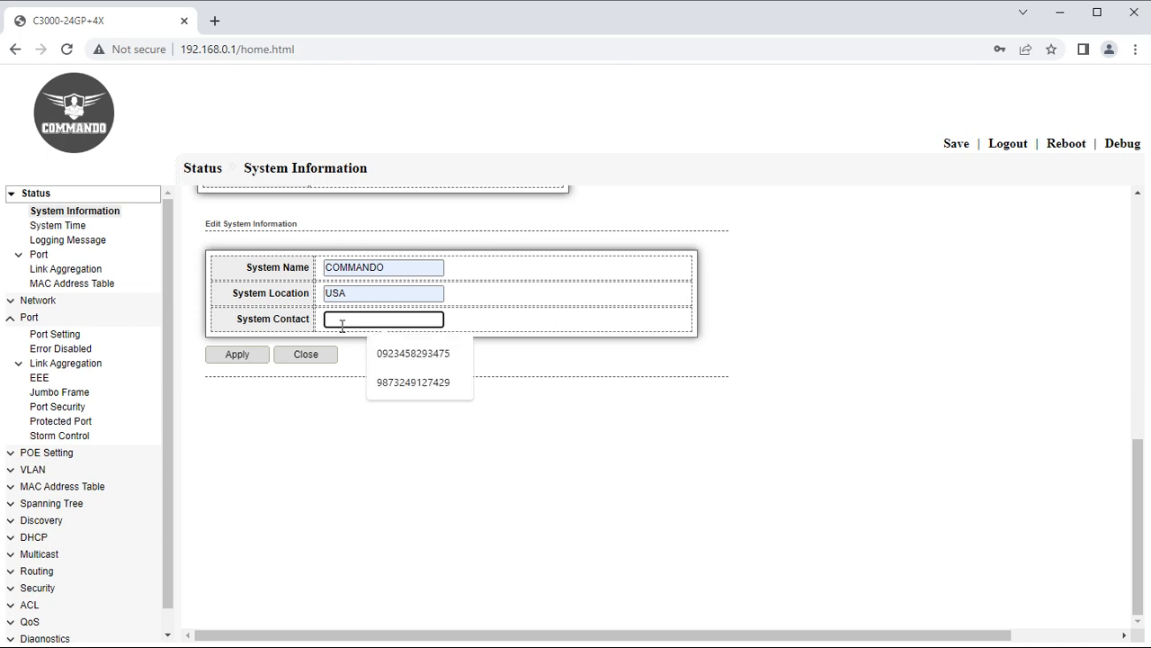
left_click(396, 355)
left_click(248, 360)
left_click_drag(389, 413, 247, 349)
Highlight the serial number, MAC, switch IP, IPv6, uptime and current time rows.
left_click(289, 436)
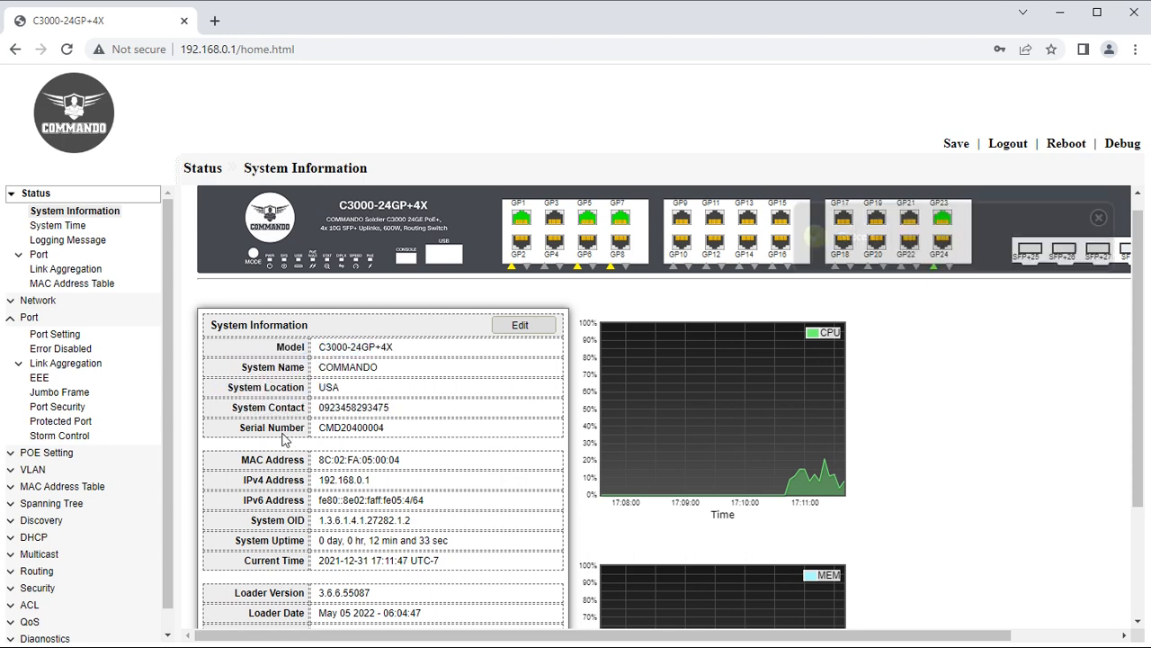
left_click_drag(243, 428, 379, 428)
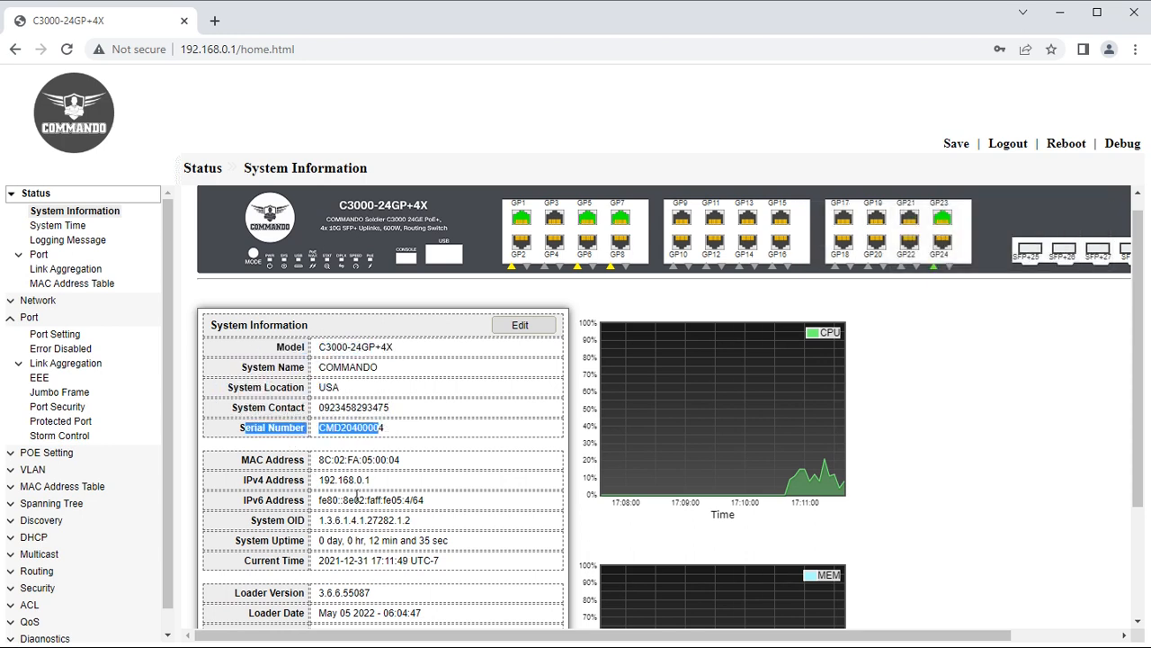
scroll(328, 454, "down", 1)
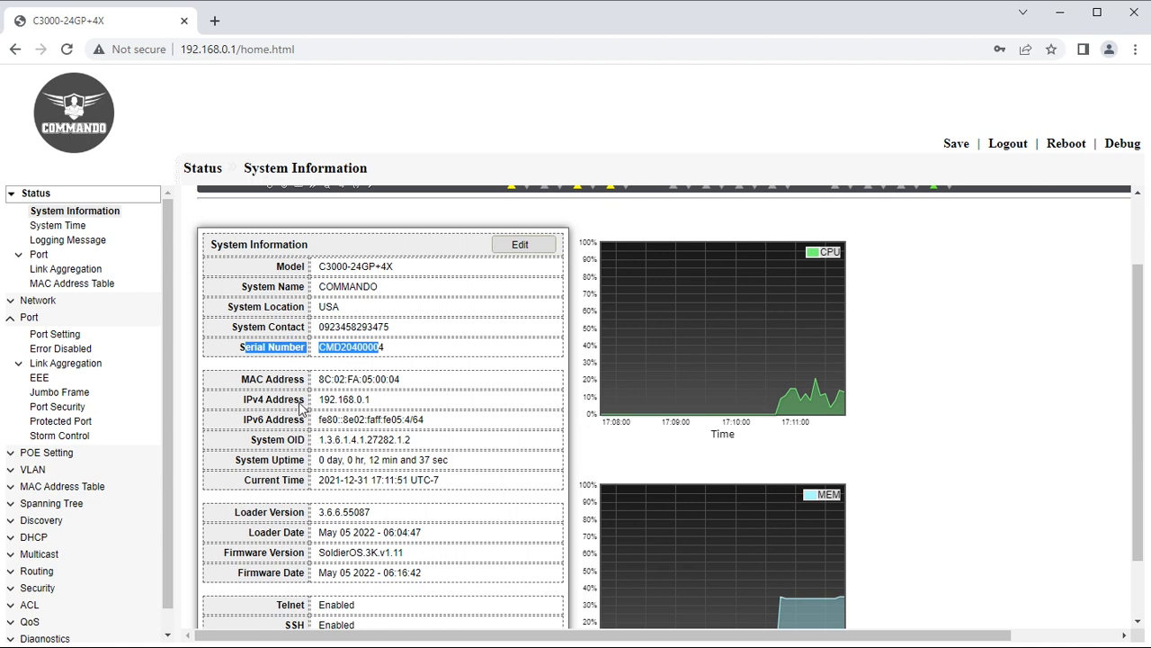
mouse_move(319, 378)
left_mouse_down()
mouse_move(402, 382)
mouse_move(319, 400)
left_mouse_up()
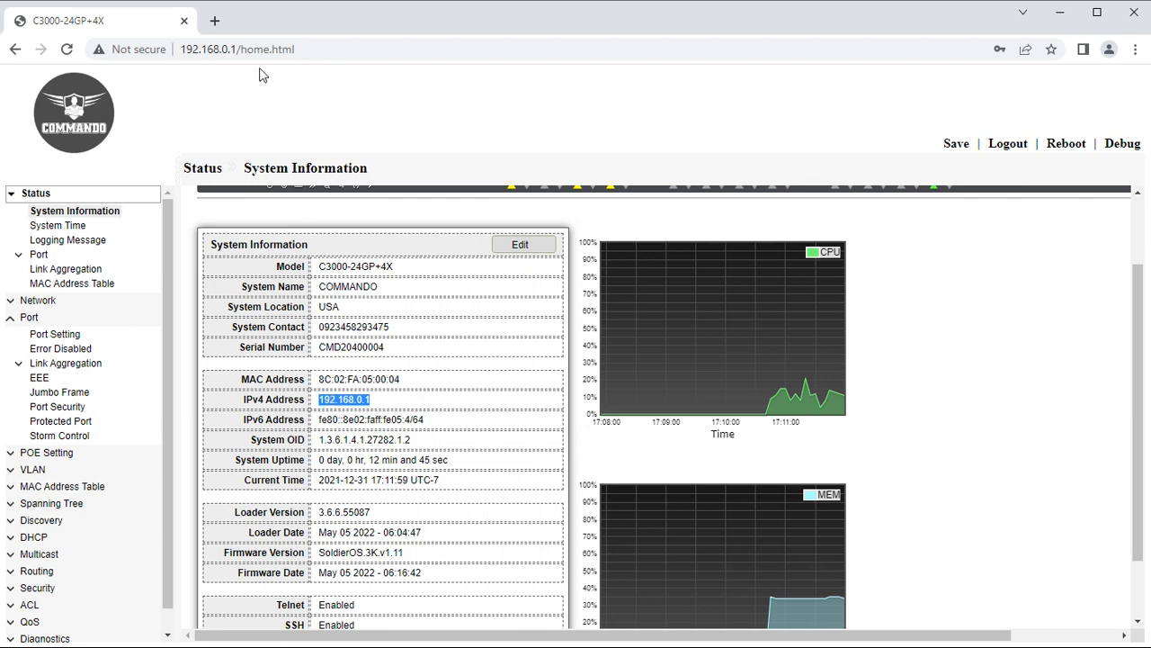
left_click_drag(236, 49, 181, 51)
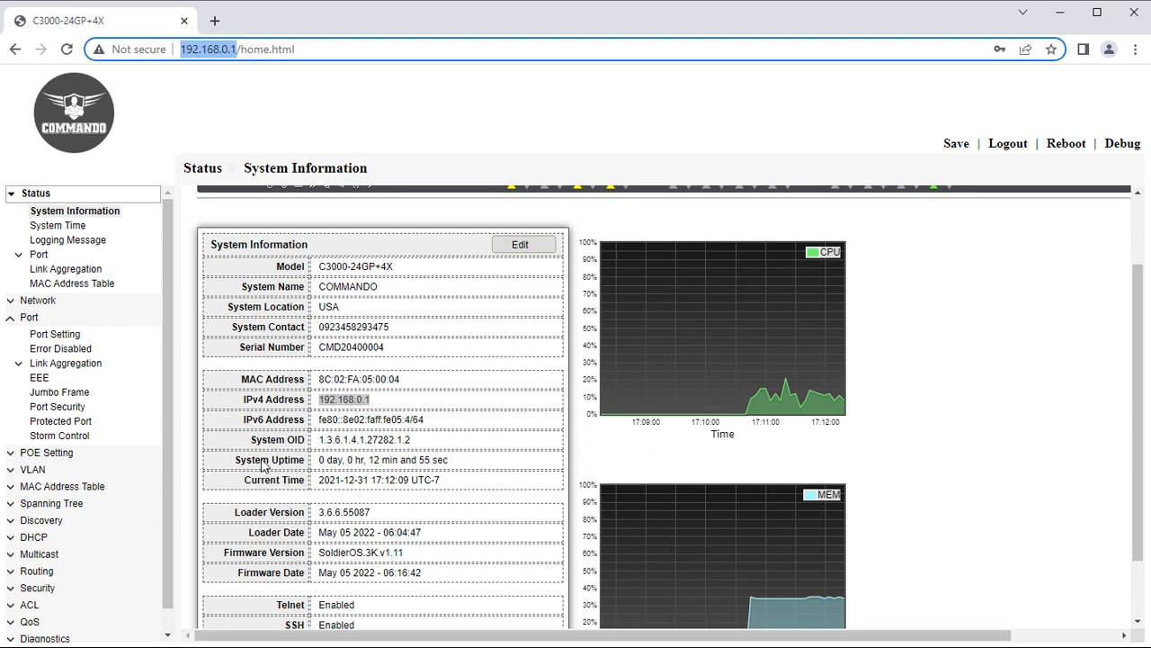
left_click_drag(242, 420, 340, 419)
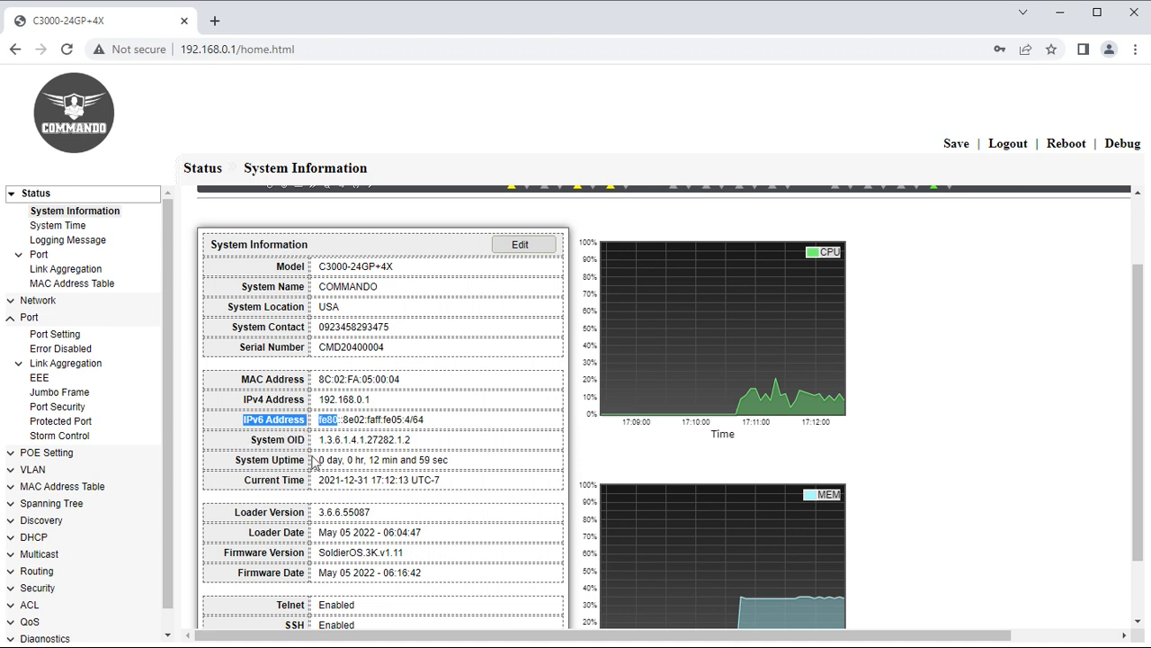
left_click_drag(278, 460, 330, 460)
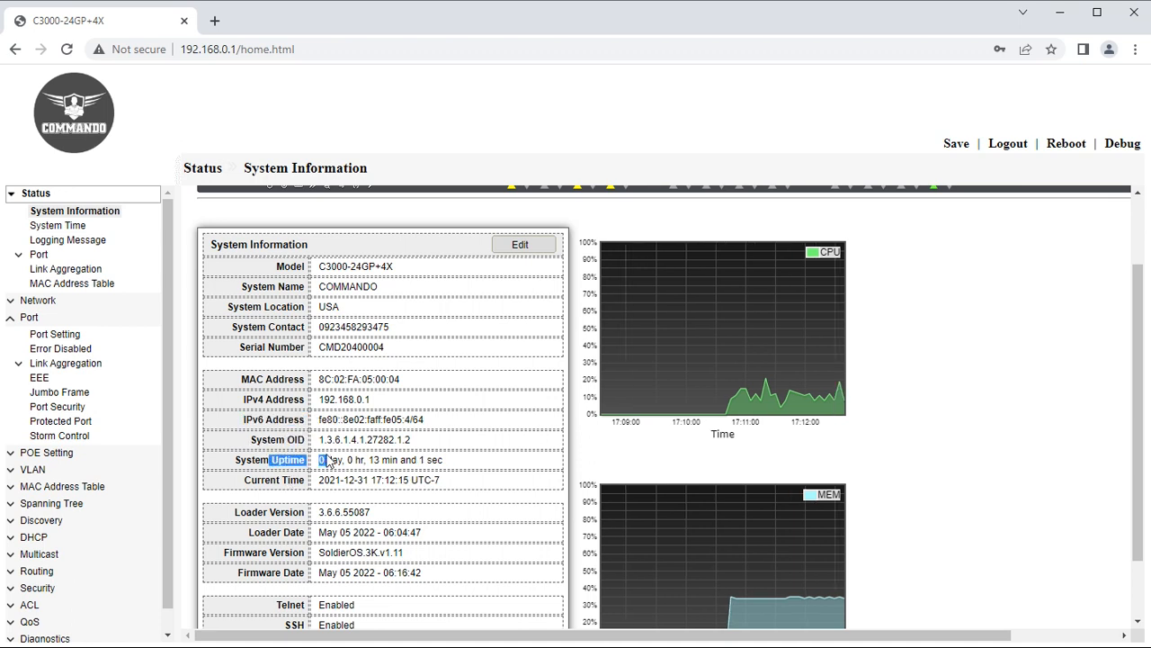
left_click_drag(245, 480, 302, 484)
mouse_move(442, 484)
left_mouse_down()
mouse_move(327, 482)
mouse_move(445, 489)
left_mouse_up()
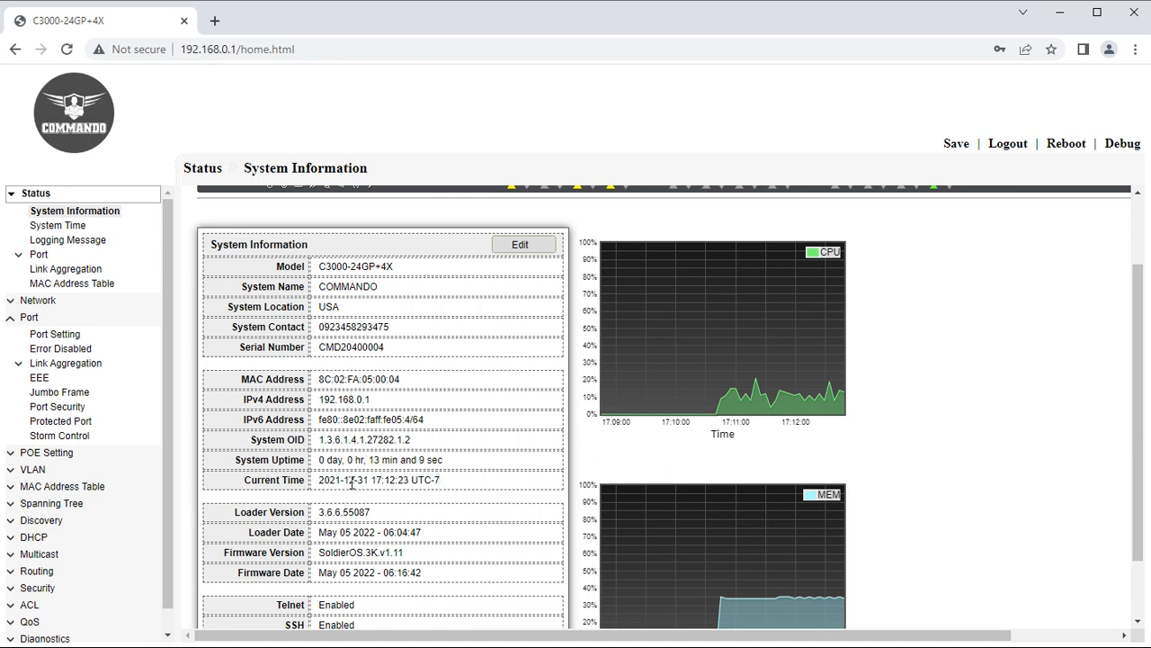
Review the HTTP and Telnet service rows, then go to Status > System Time.
scroll(352, 484, "down", 2)
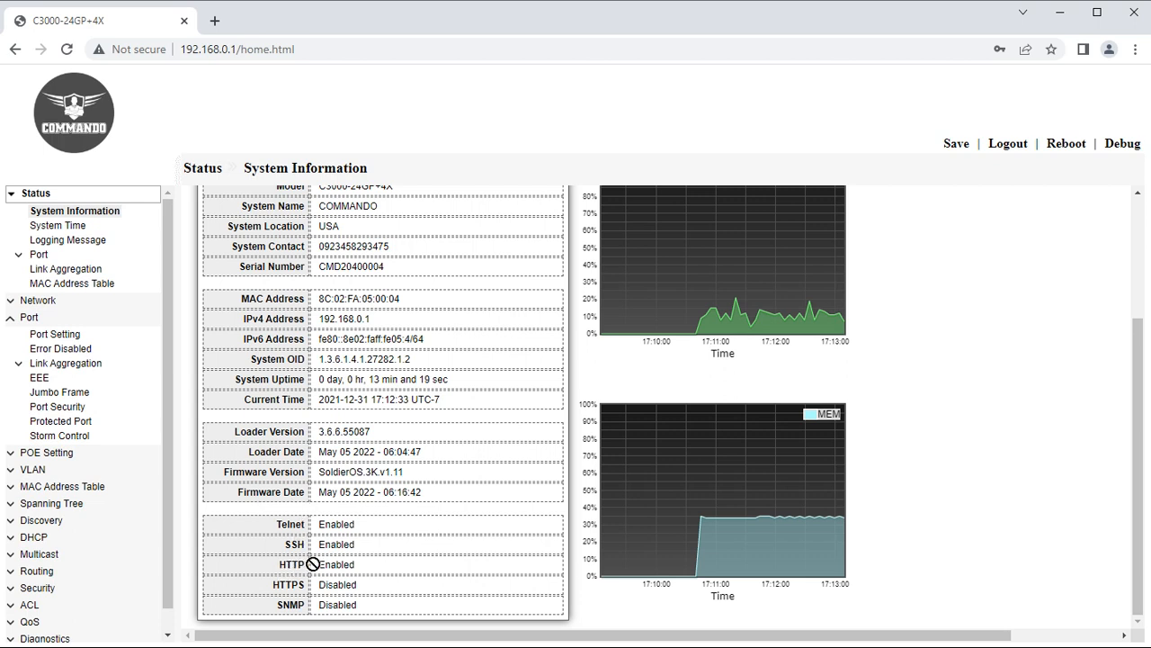
left_click_drag(305, 568, 279, 572)
left_click_drag(278, 524, 303, 531)
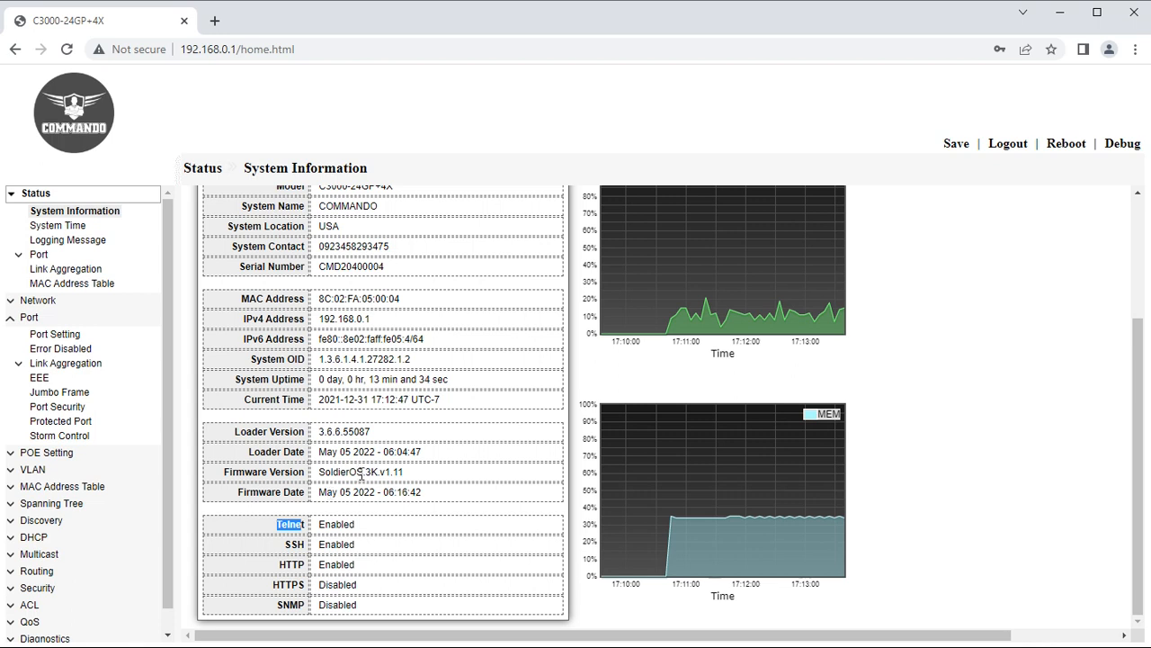
scroll(364, 468, "up", 2)
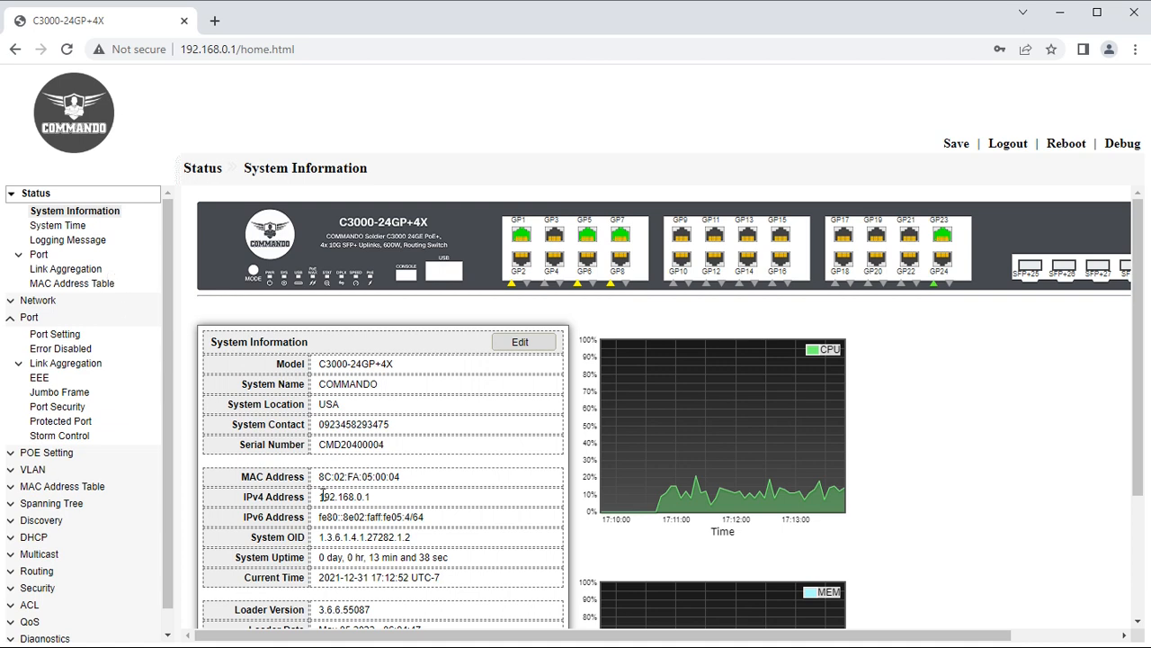
scroll(322, 496, "down", 2)
left_click_drag(322, 523, 342, 558)
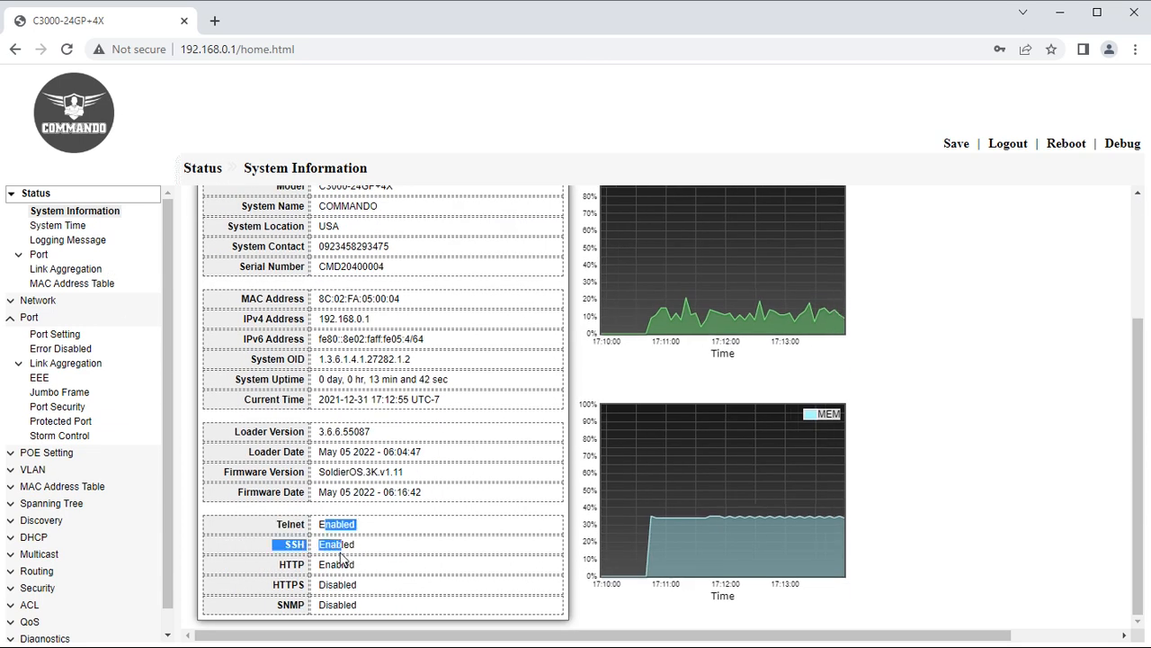
left_click(74, 226)
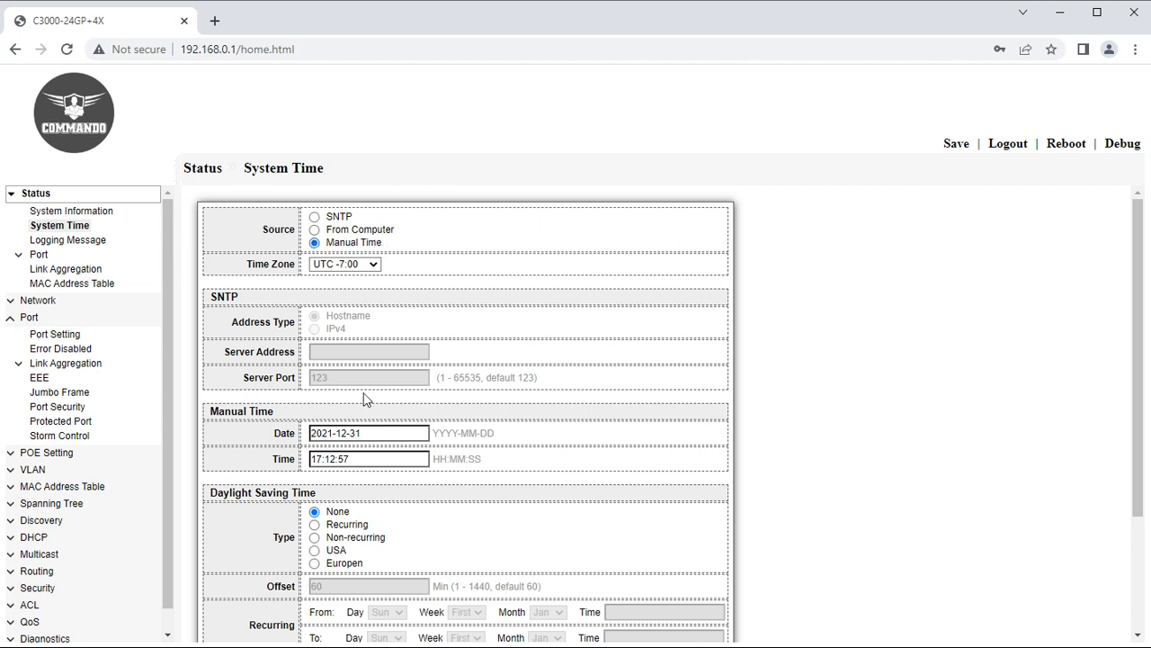
Set the time zone to UTC -10:00.
left_click(348, 267)
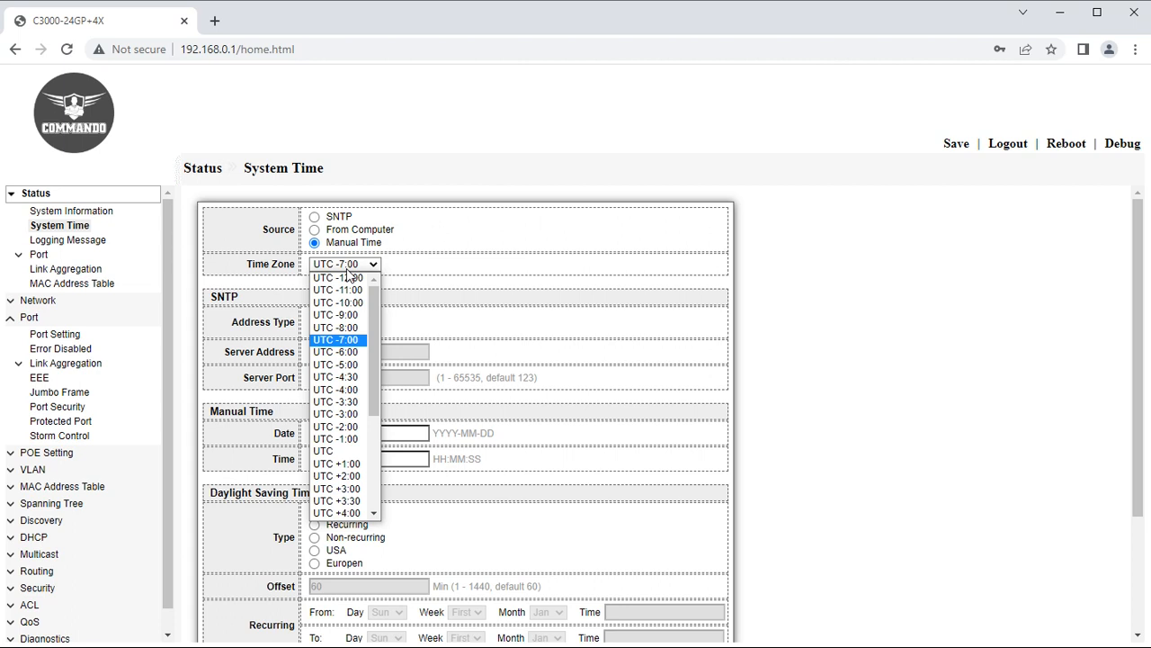
left_click(347, 269)
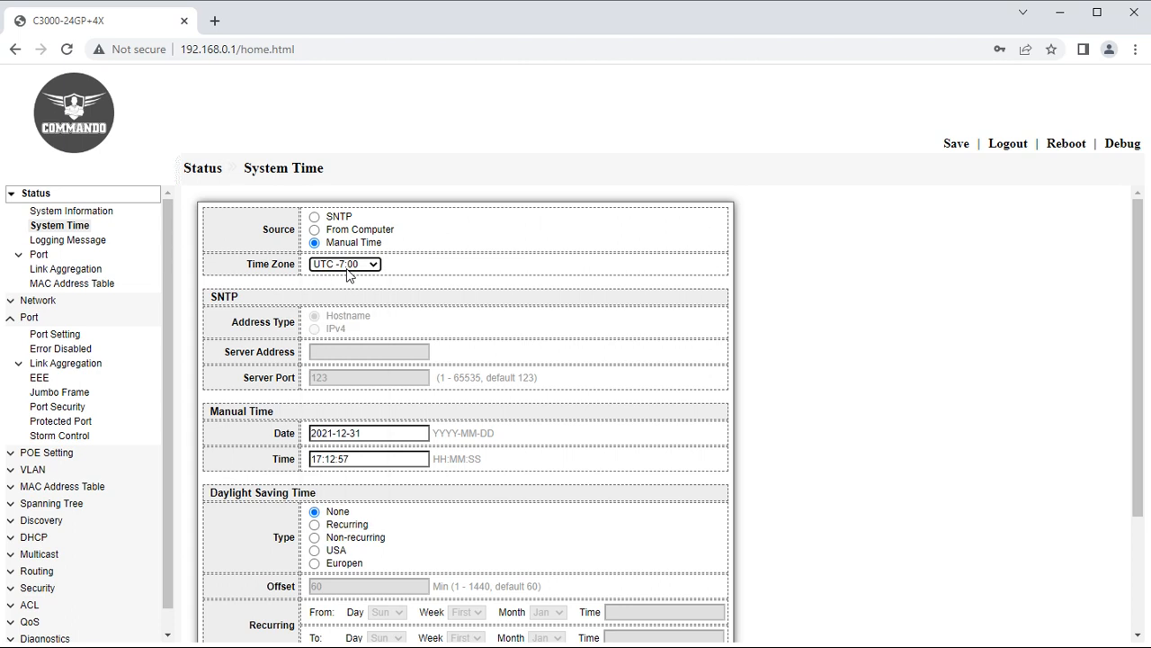
scroll(441, 454, "down", 3)
left_click_drag(211, 331, 385, 406)
scroll(402, 423, "up", 3)
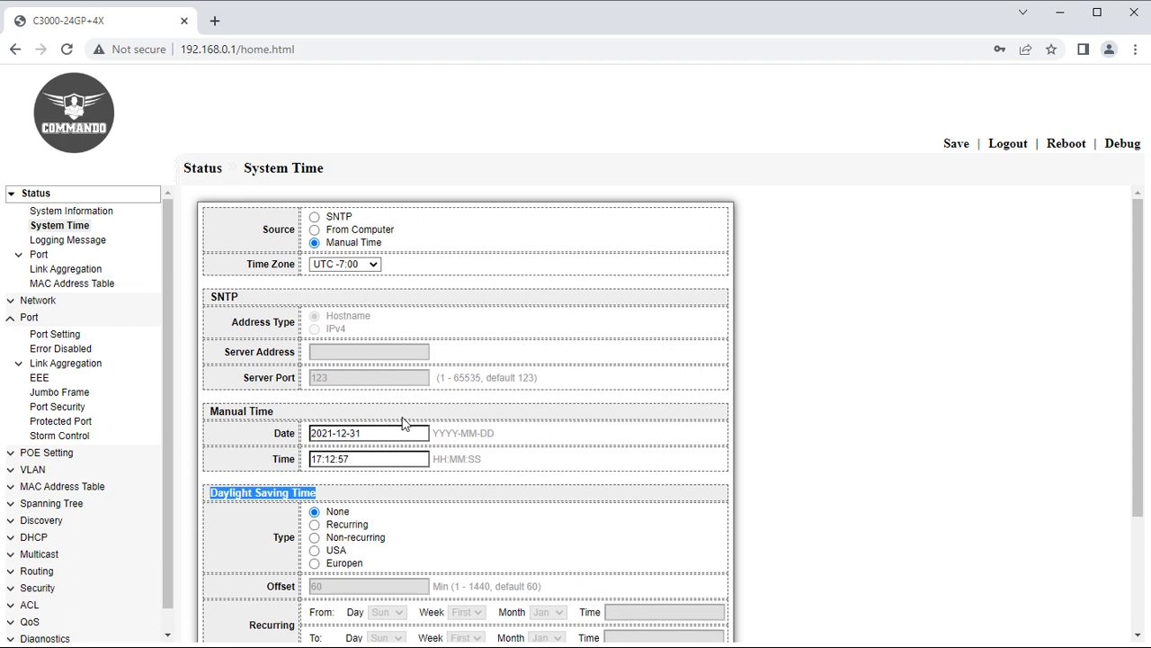
left_click(365, 270)
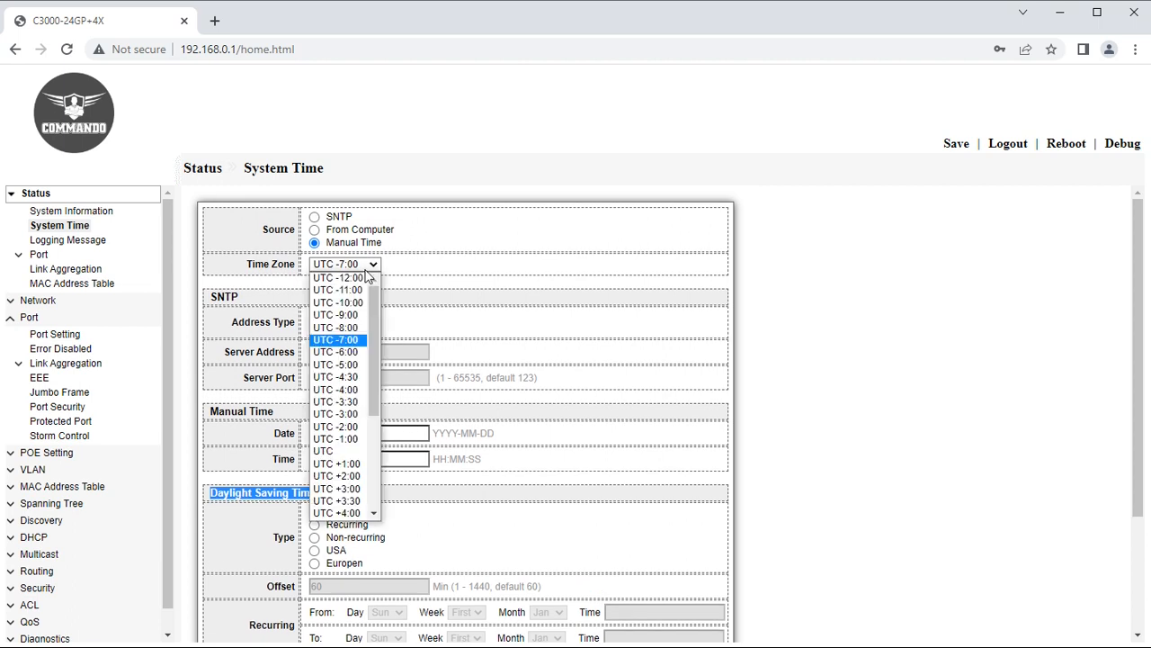
left_click(359, 306)
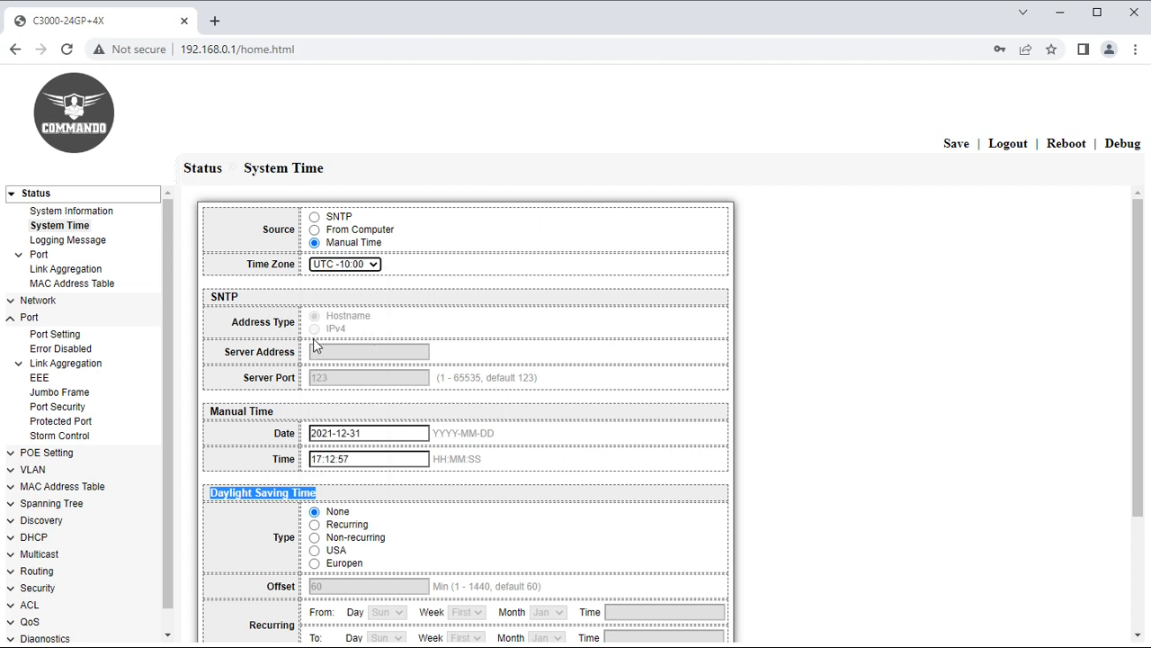
Leave the manual date unchanged and switch the time source to From Computer.
left_click(361, 436)
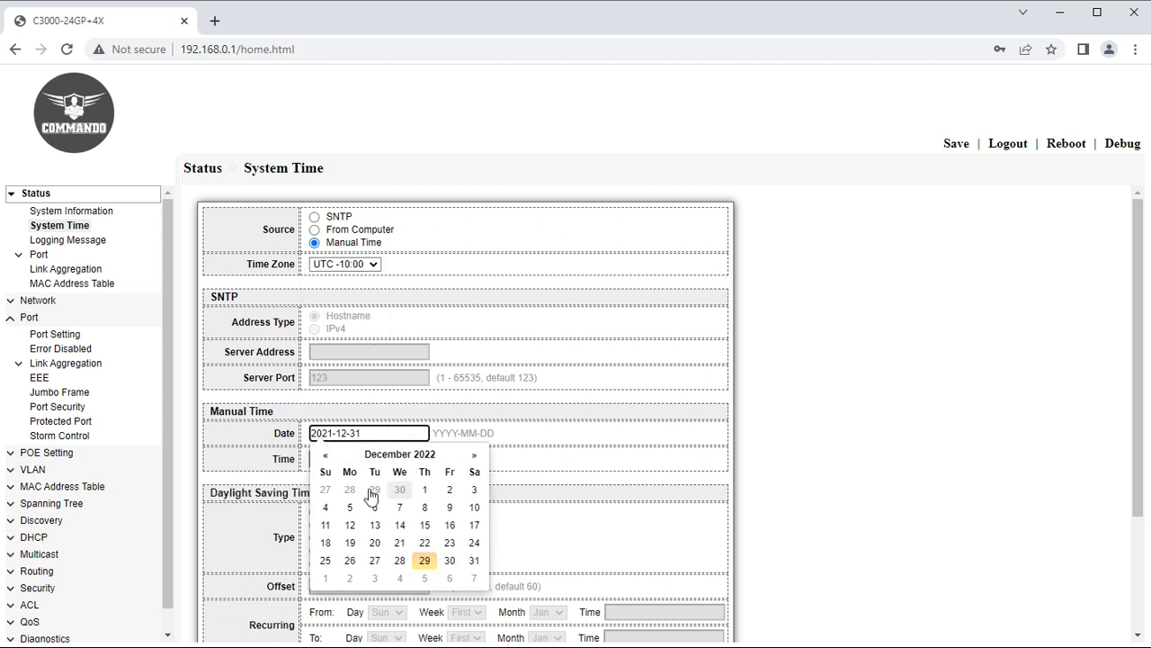
left_click(242, 460)
left_click(347, 459)
scroll(372, 522, "down", 3)
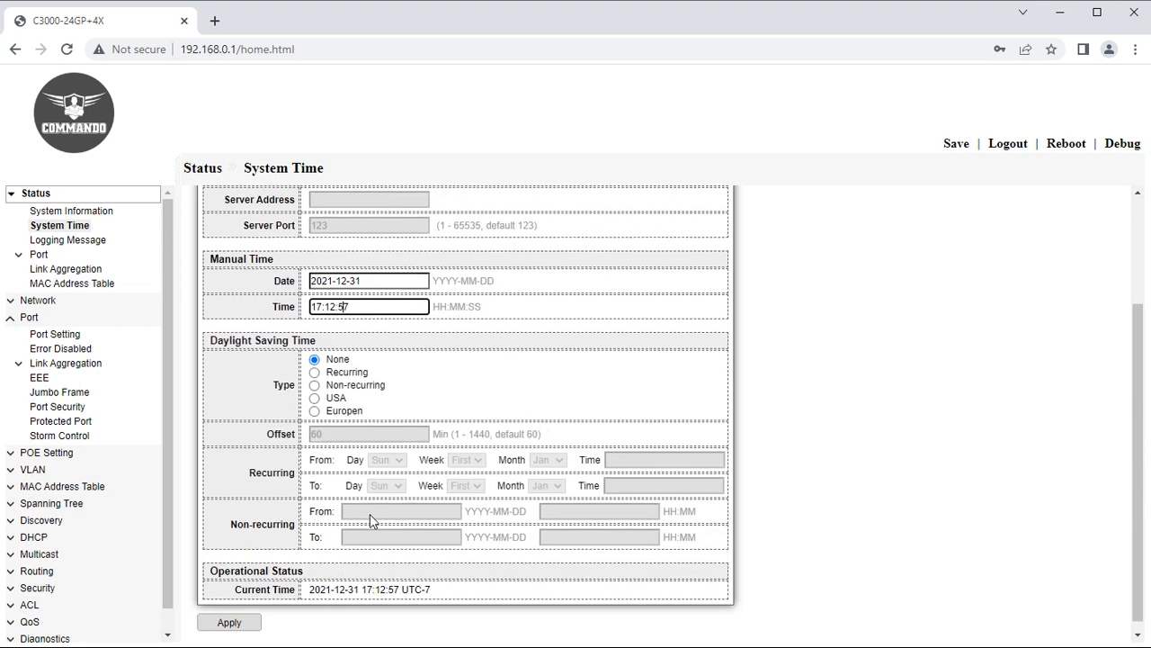
scroll(314, 540, "up", 3)
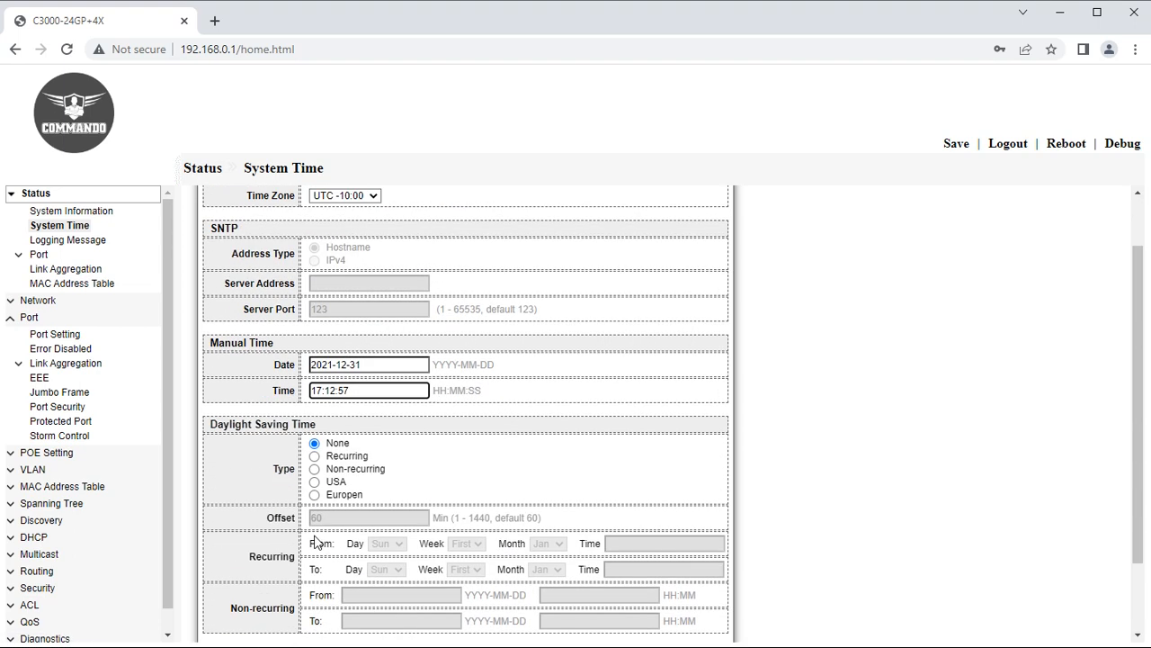
left_click(325, 232)
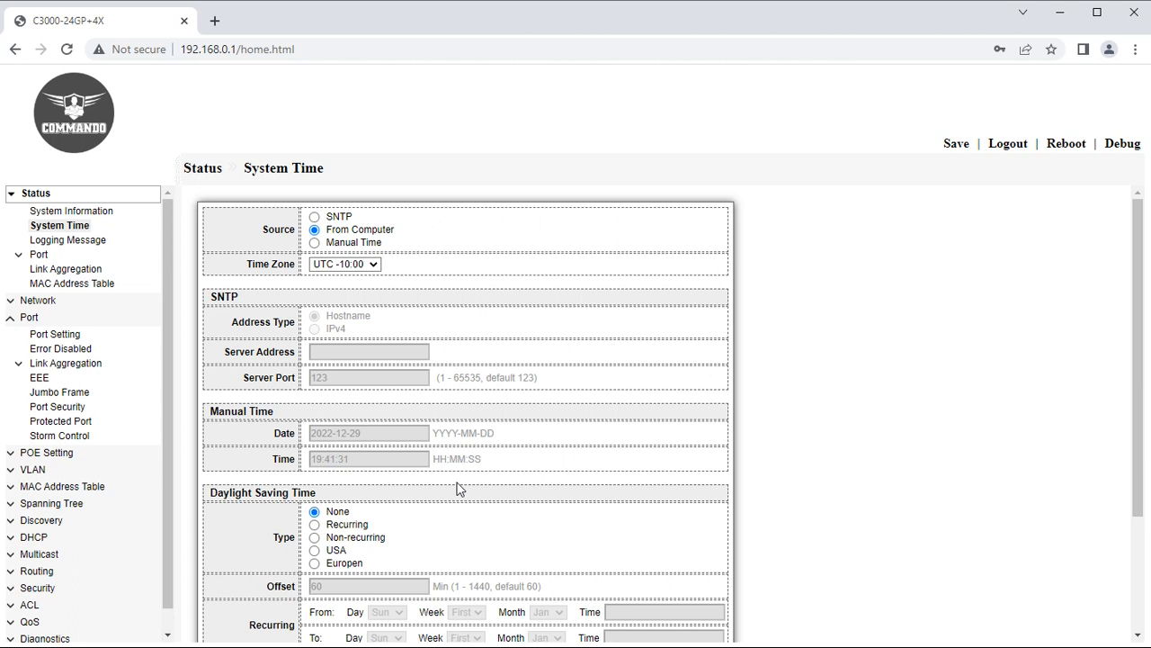
Apply the From Computer time settings and check the updated current time.
scroll(460, 489, "down", 2)
left_click(252, 613)
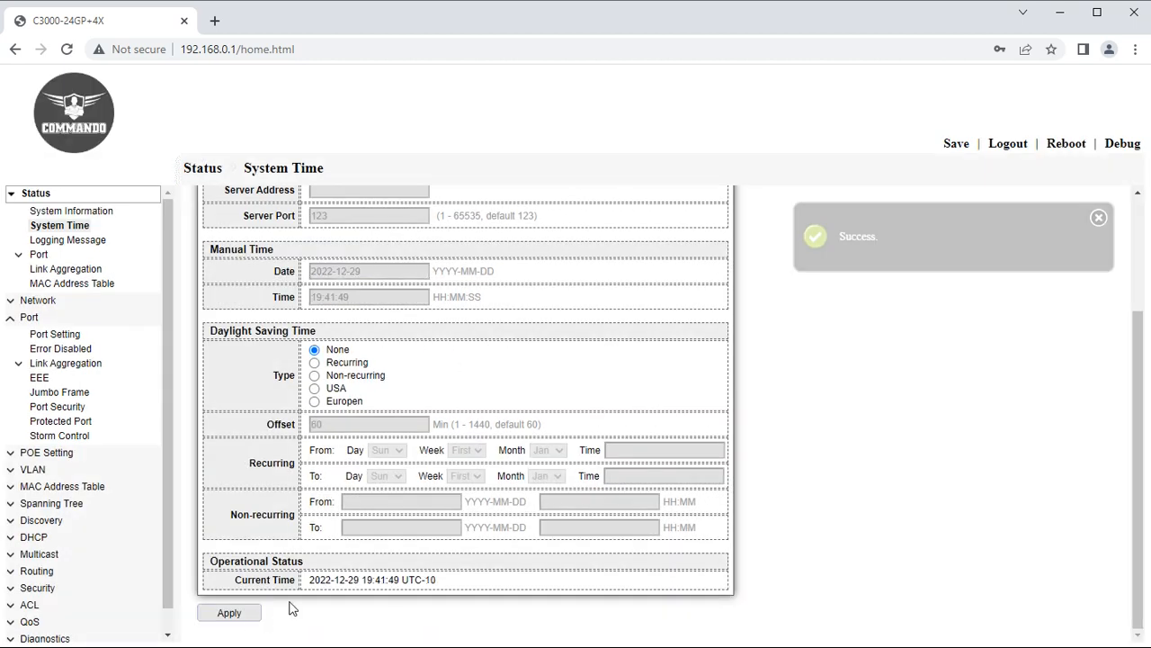
left_click_drag(463, 579, 310, 583)
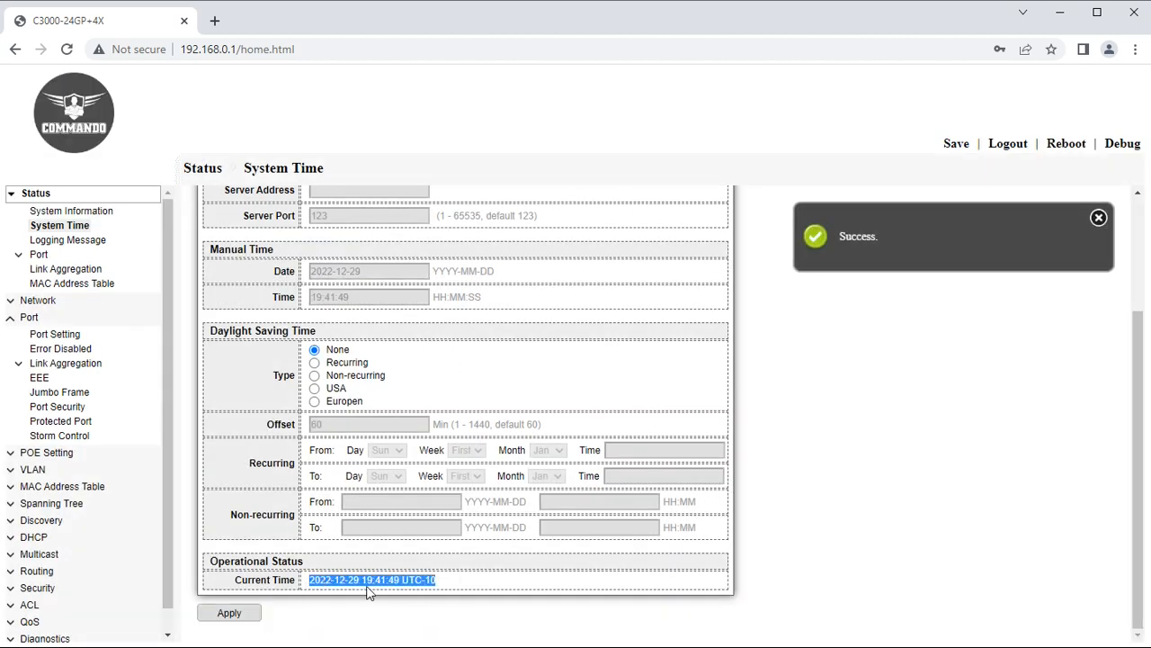
scroll(369, 590, "up", 3)
Set the time zone back to UTC -7:00 and apply it.
left_click(350, 264)
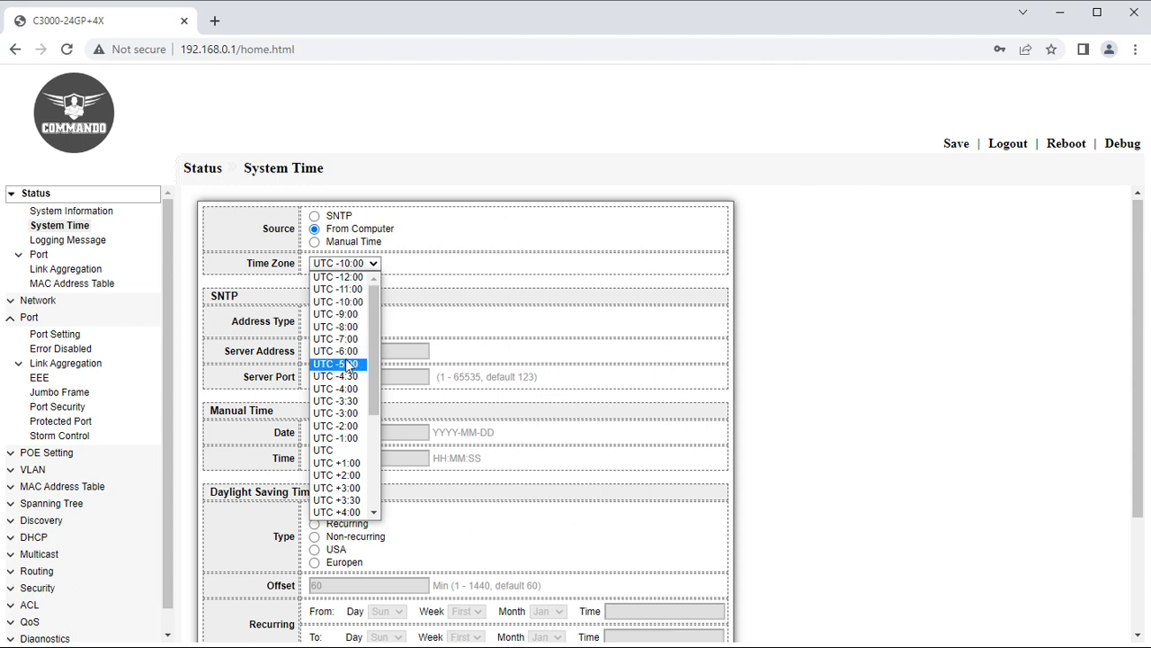
left_click(342, 339)
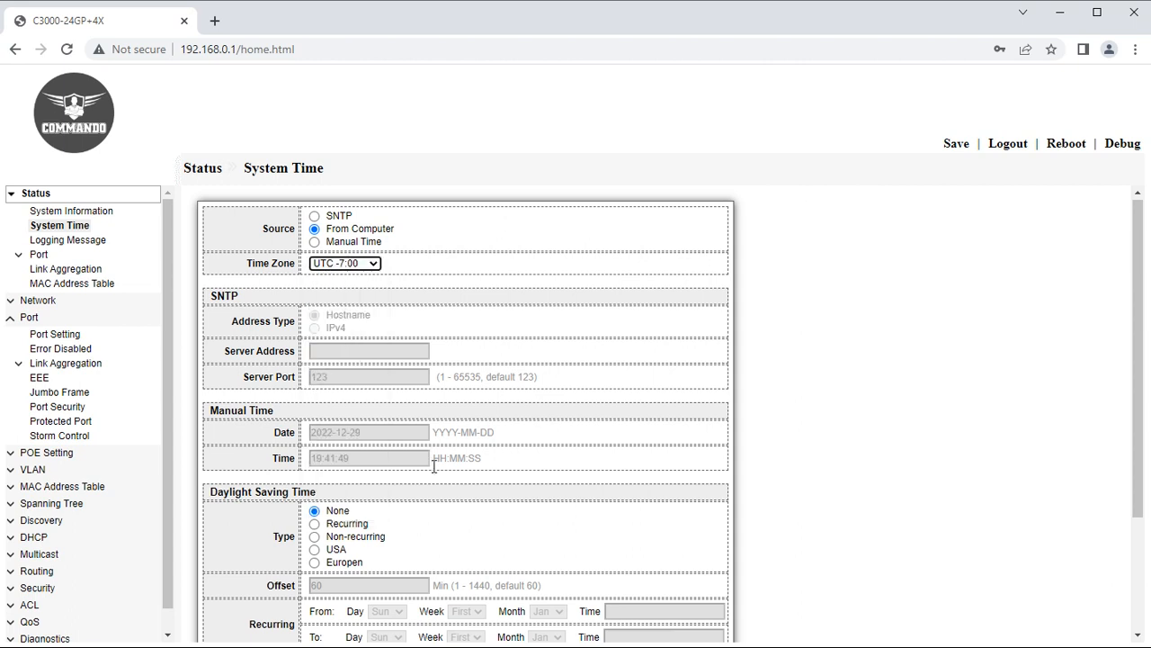
scroll(433, 465, "down", 2)
left_click(229, 613)
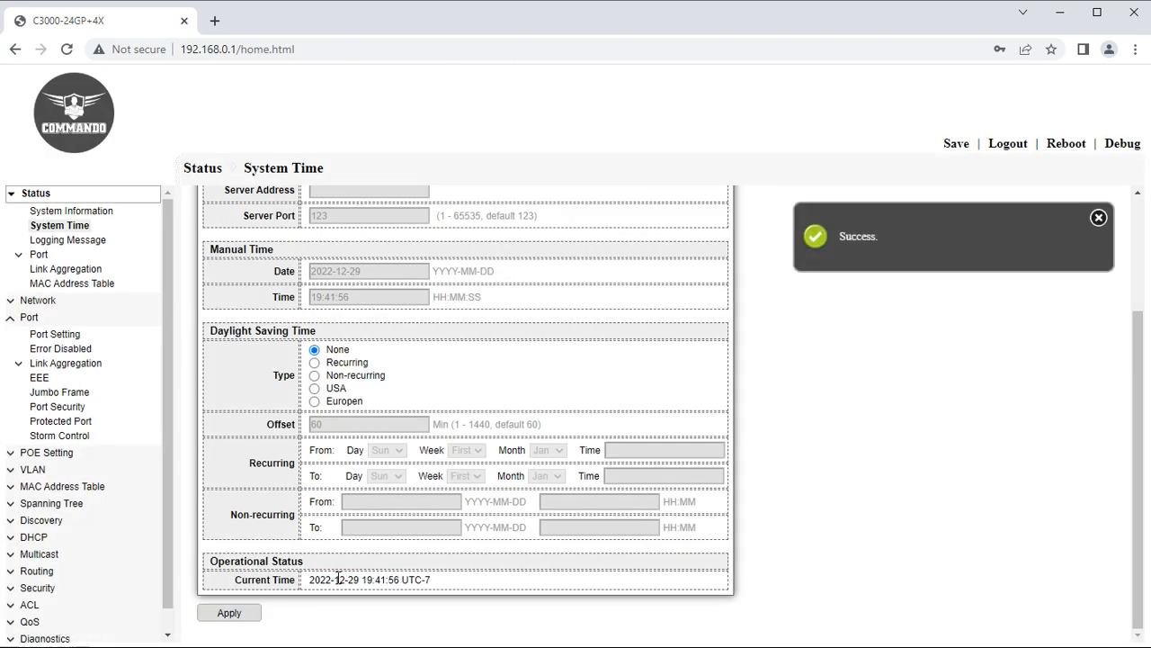
scroll(337, 580, "up", 2)
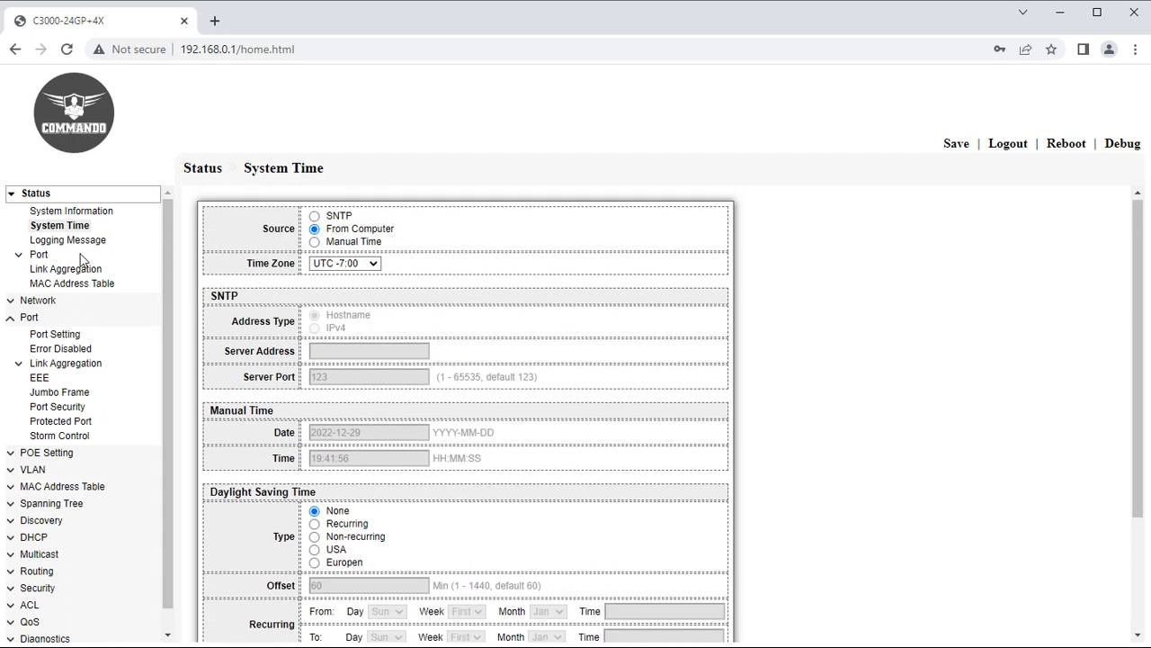
Switch the time source to SNTP with IPv4 server 192.168.0.200, port 123.
left_click(314, 216)
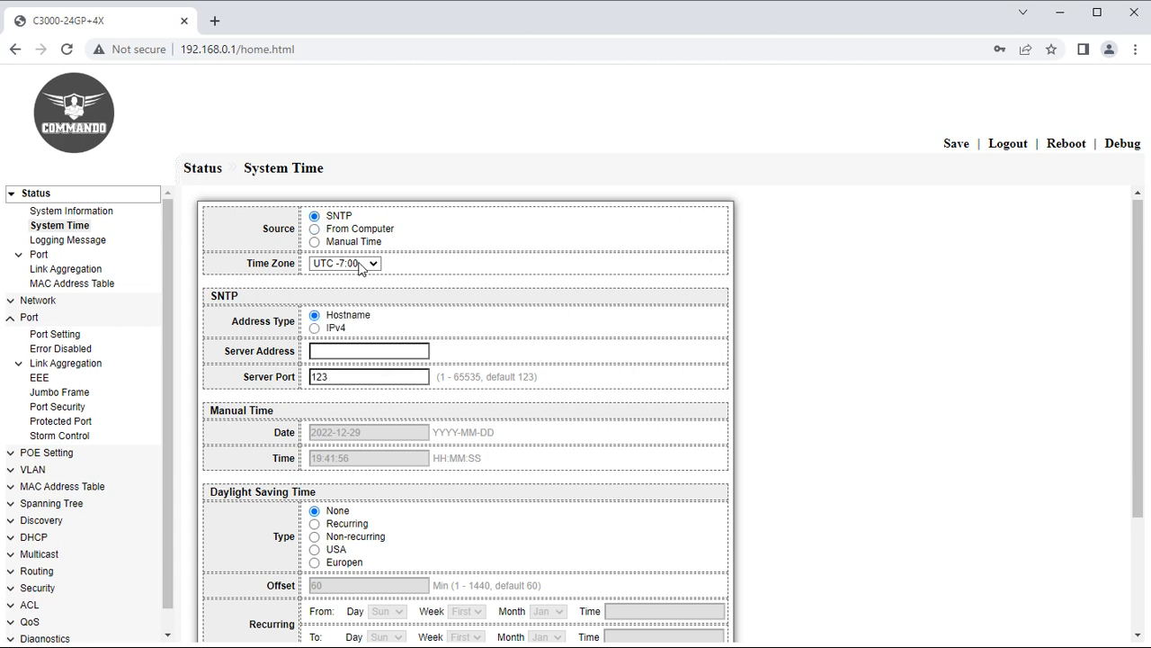
left_click(314, 328)
left_click(336, 353)
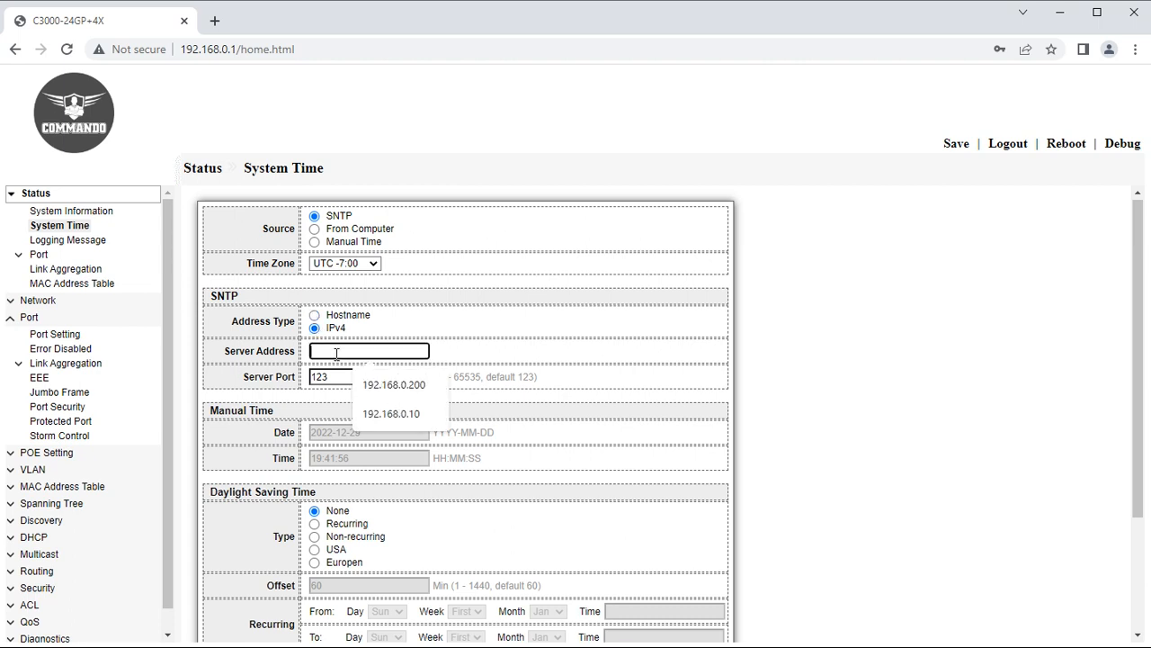
left_click(396, 382)
left_click(315, 316)
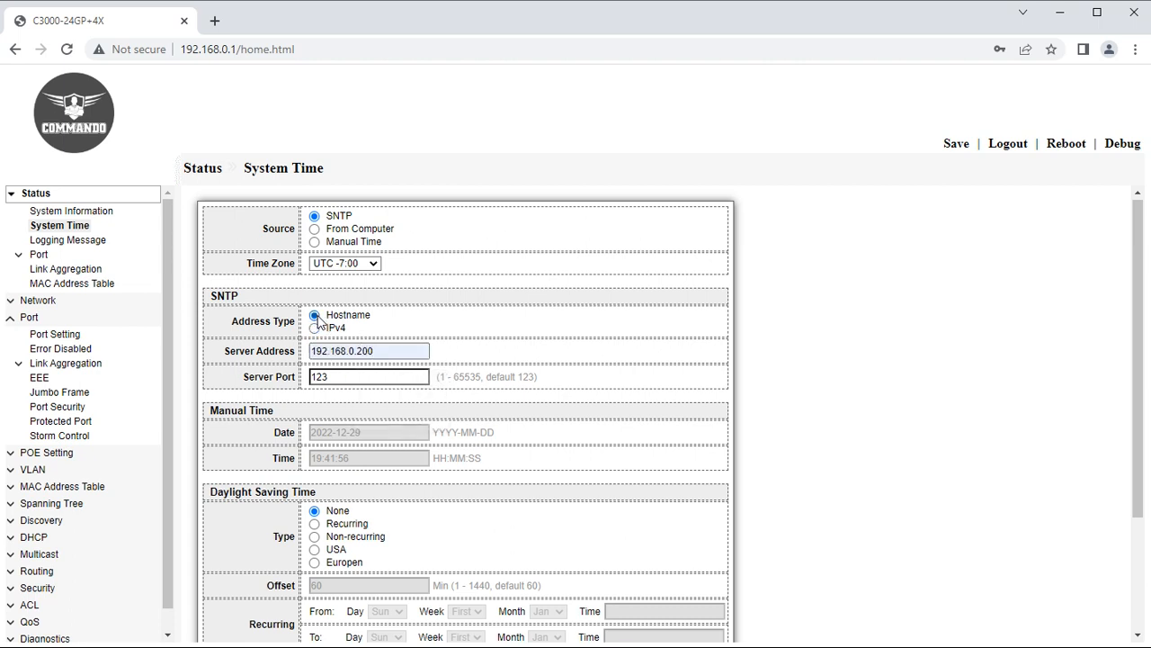
left_click(316, 329)
scroll(401, 442, "down", 1)
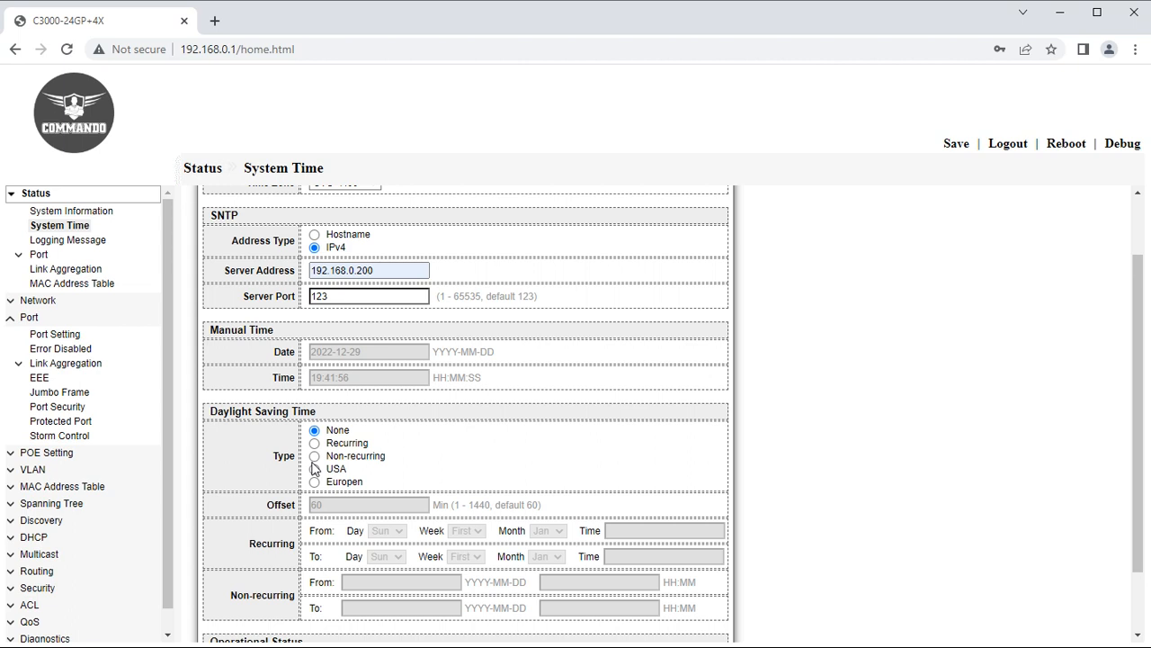
Clear the RAM logging messages, then move on to the Link Aggregation status table.
left_click(72, 241)
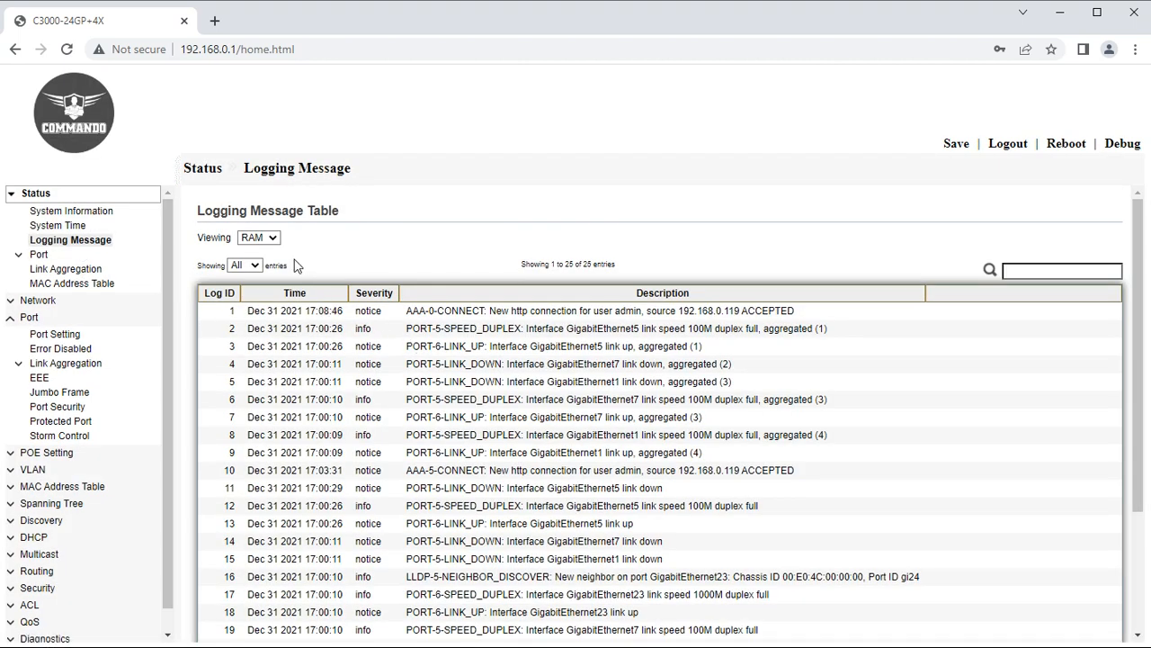
left_click(274, 241)
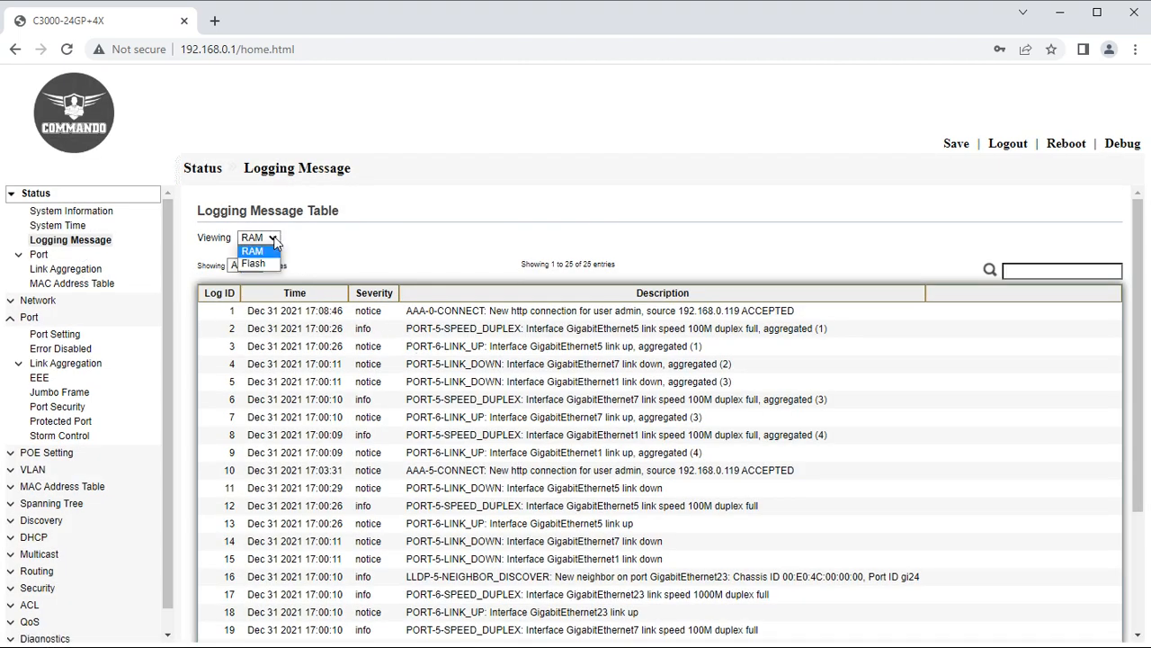
left_click(275, 241)
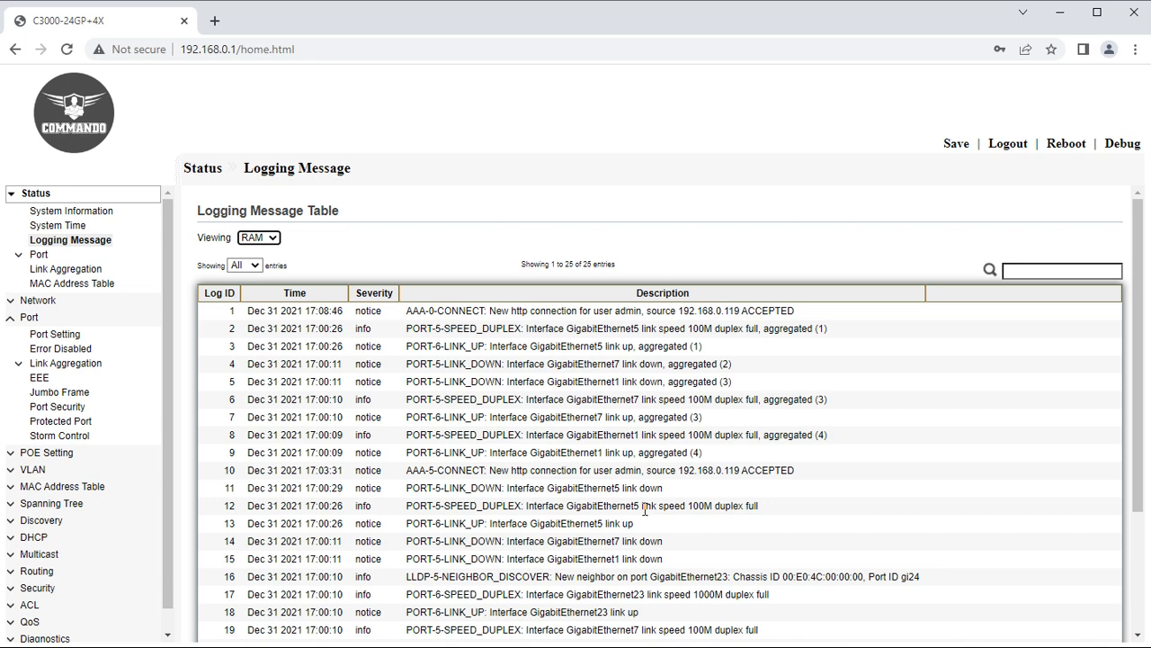
scroll(645, 510, "down", 3)
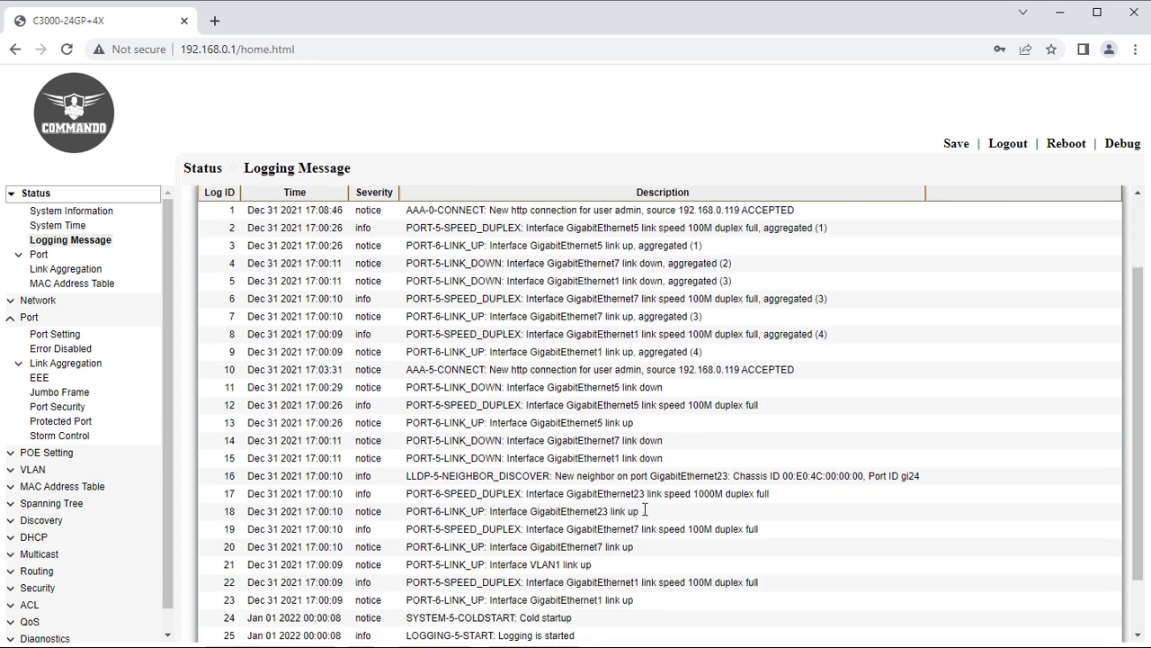
left_click(225, 602)
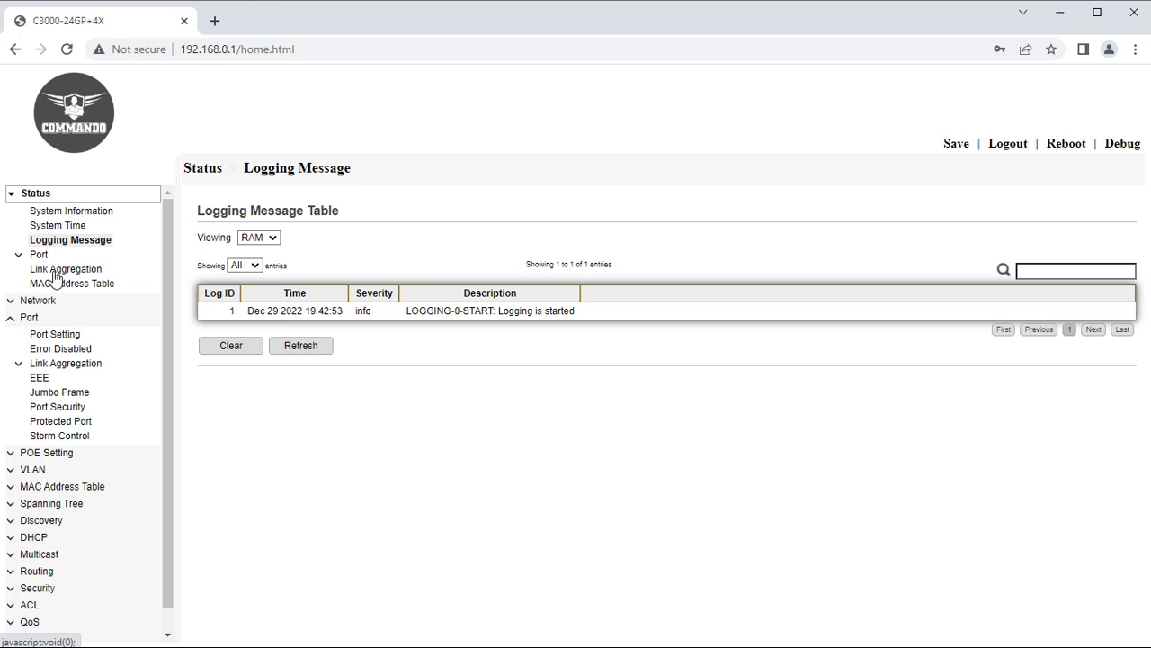
left_click(56, 274)
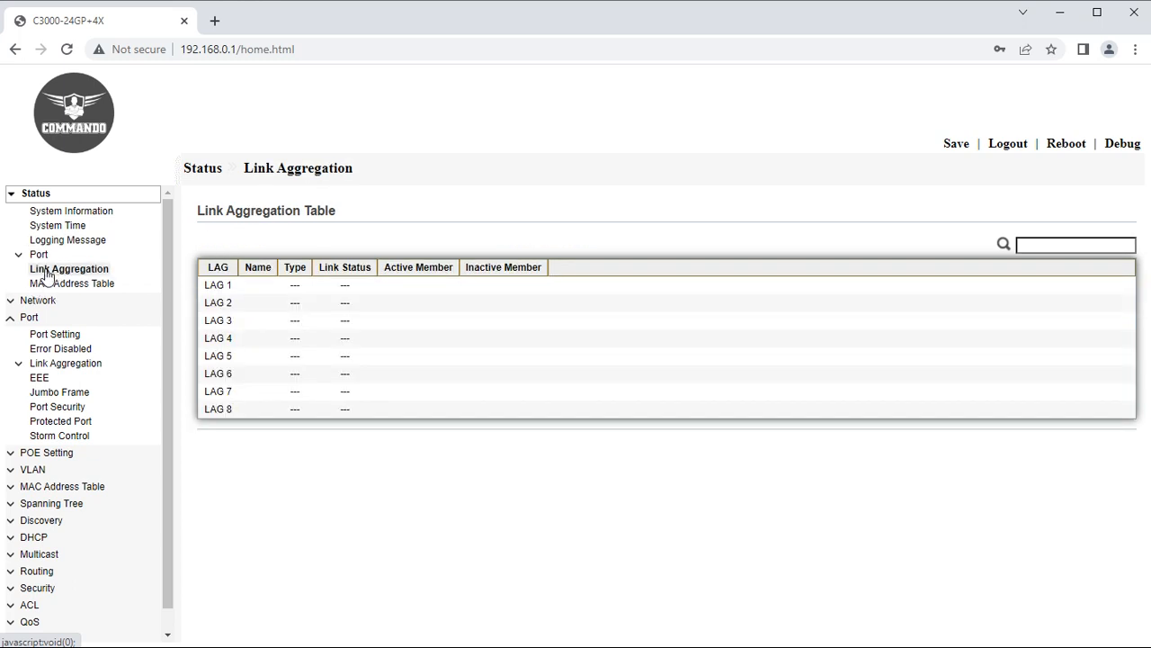
Review the eight empty LAGs in the Link Aggregation table, then go to the MAC Address Table.
double_click(211, 285)
left_click_drag(225, 302, 250, 412)
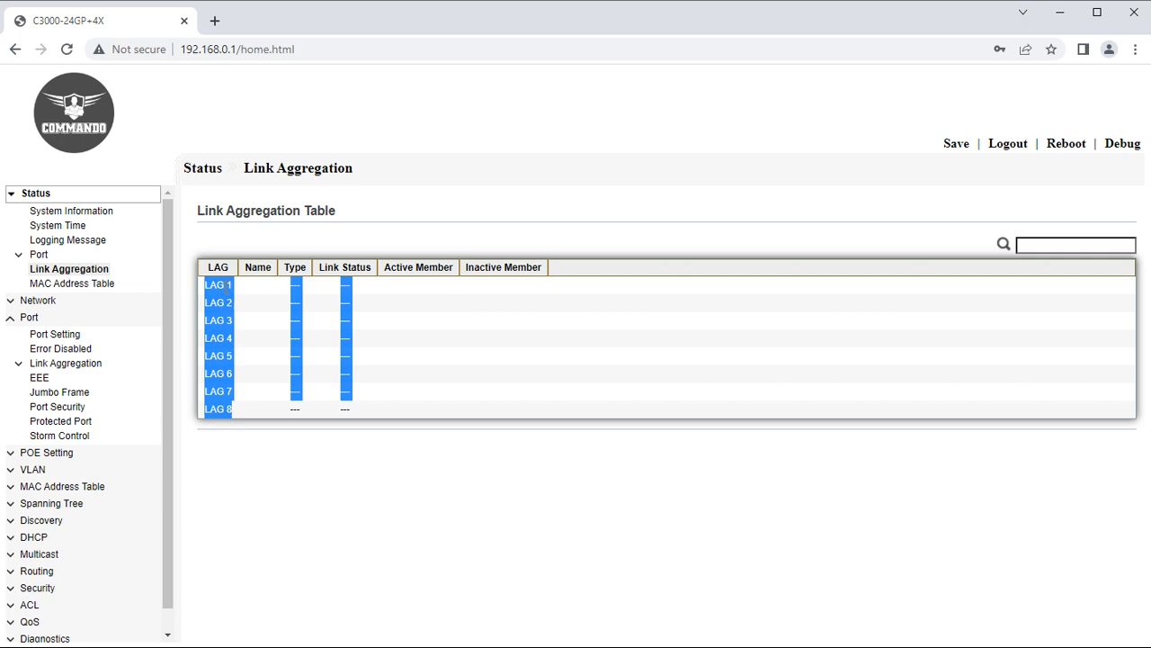
left_click(226, 285)
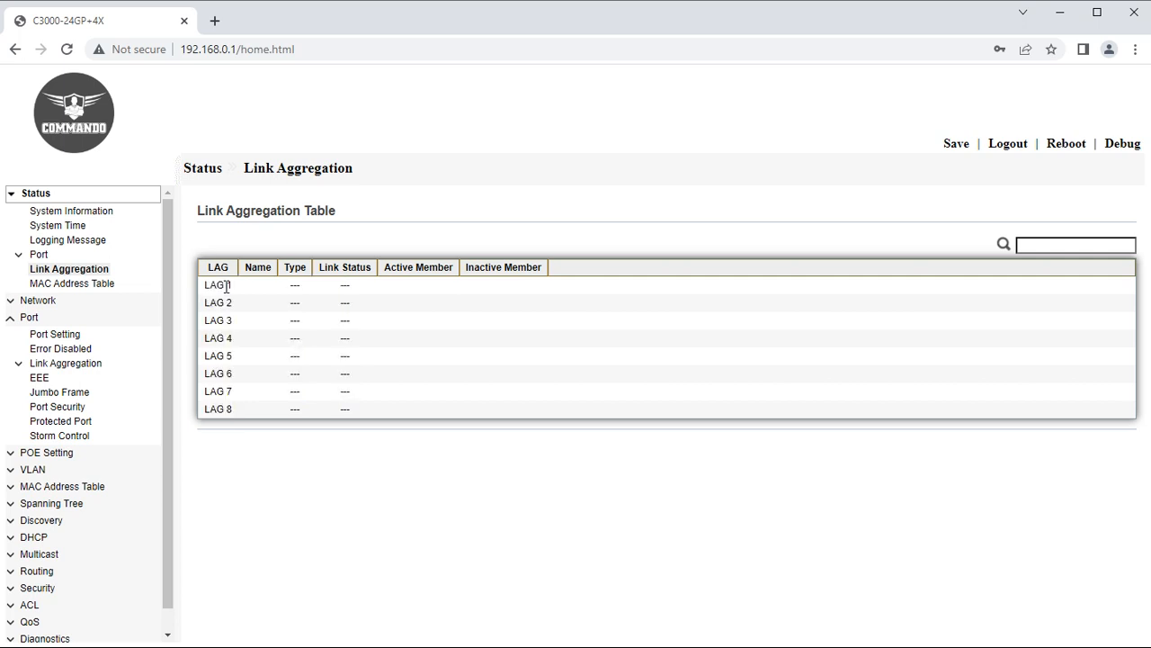
left_click_drag(233, 286, 205, 284)
left_click(249, 365)
left_click_drag(198, 209, 351, 222)
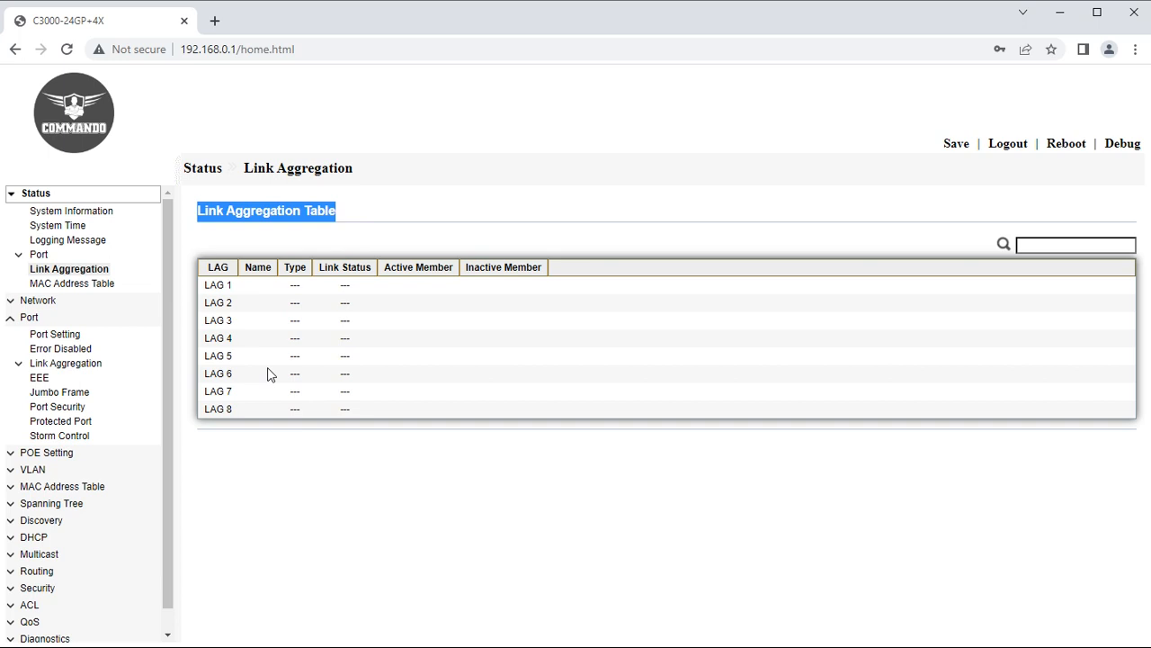
left_click(72, 284)
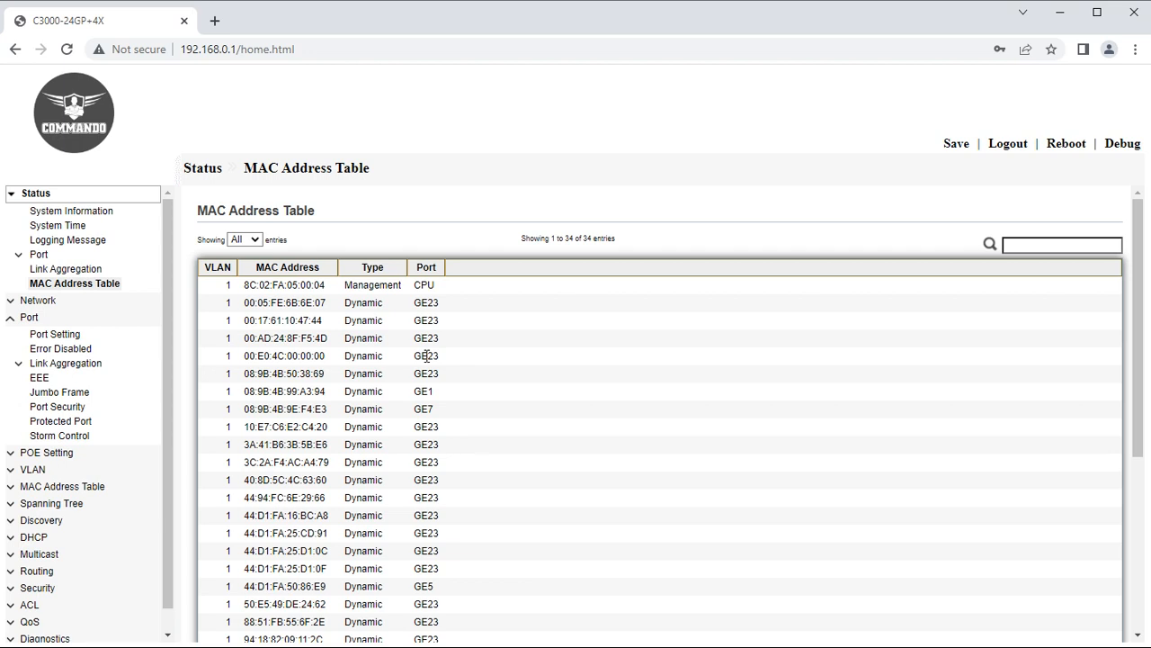
Sort the MAC address table by MAC address, then type, then port, and check its end.
scroll(429, 406, "down", 2)
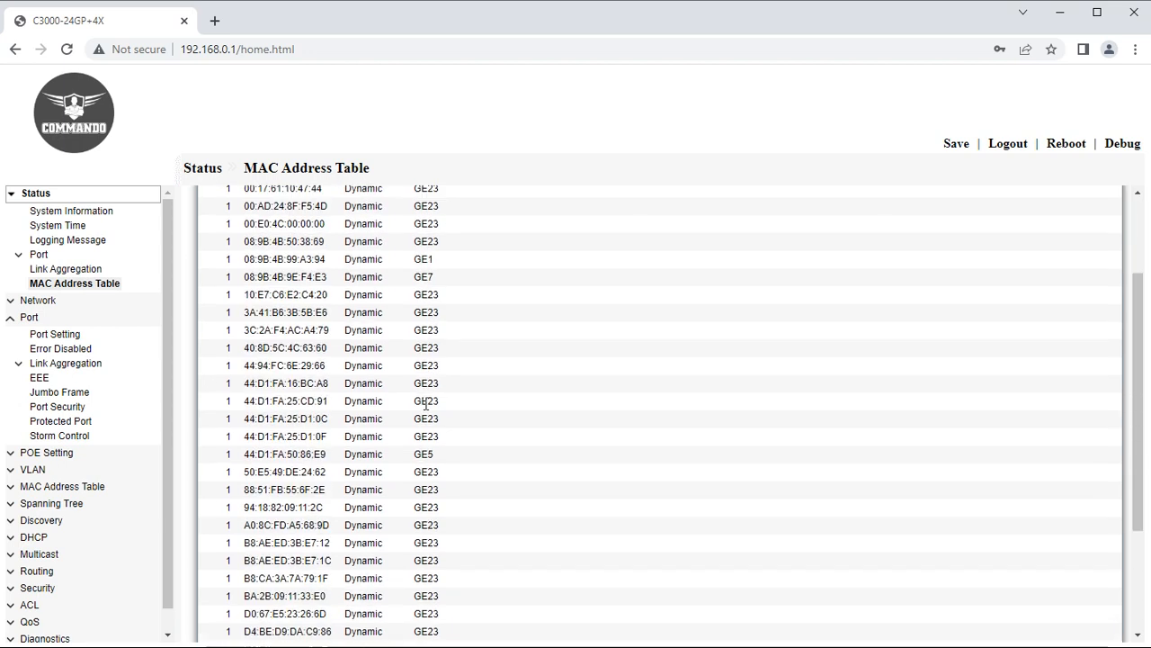
scroll(429, 411, "up", 2)
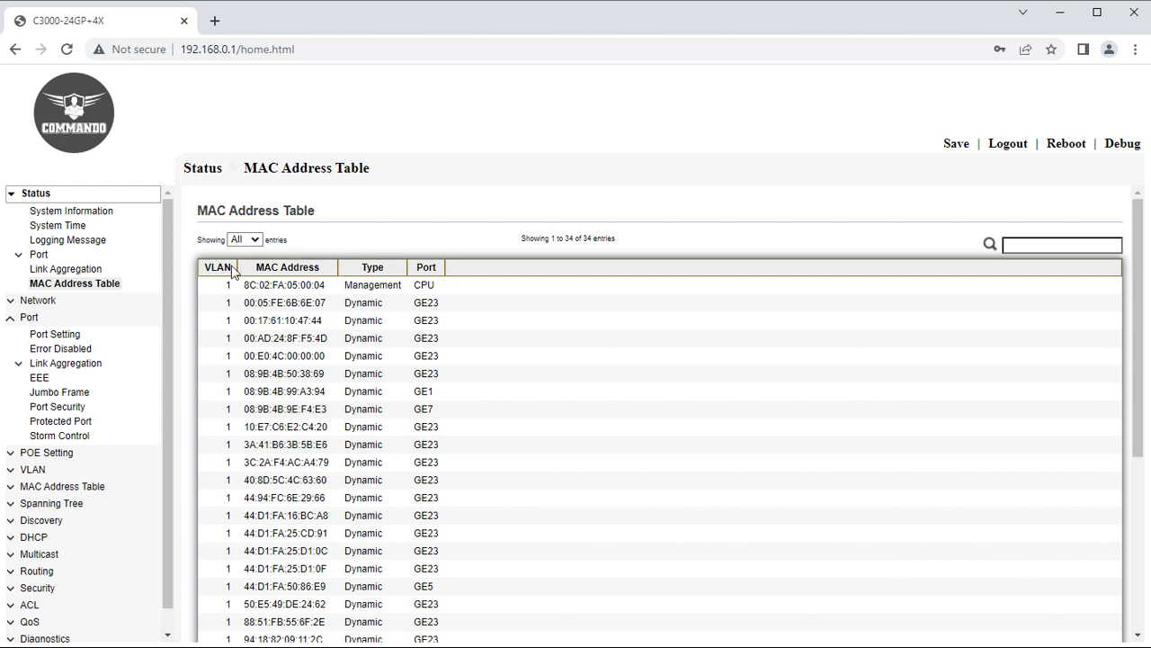
left_click(273, 269)
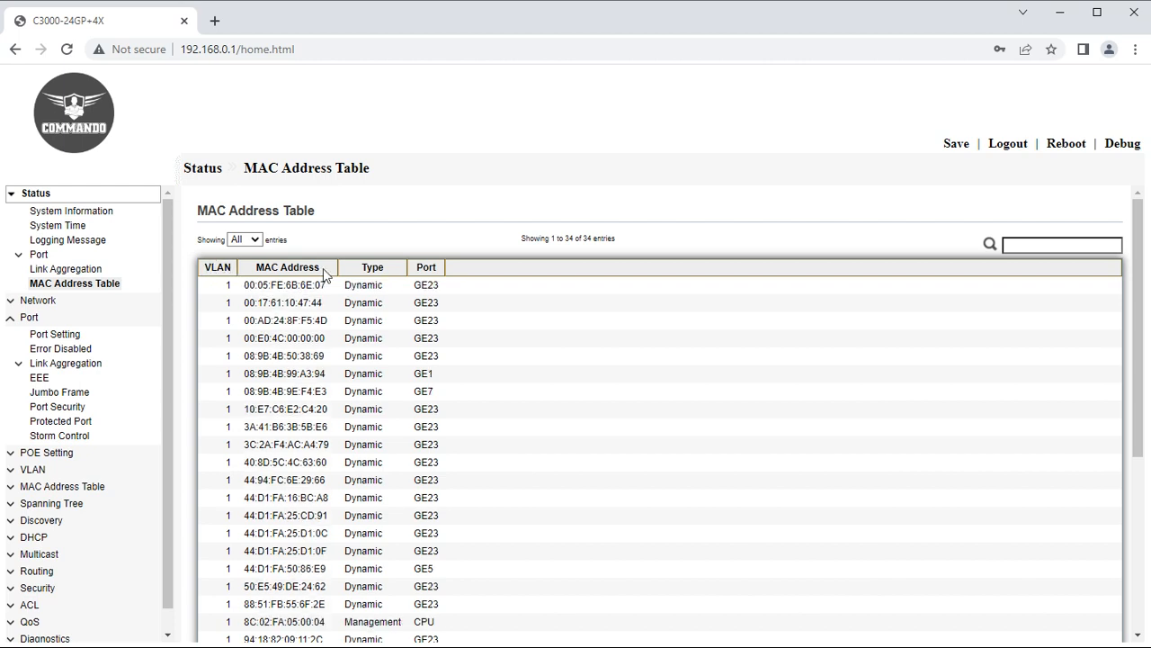
left_click(372, 267)
left_click(419, 268)
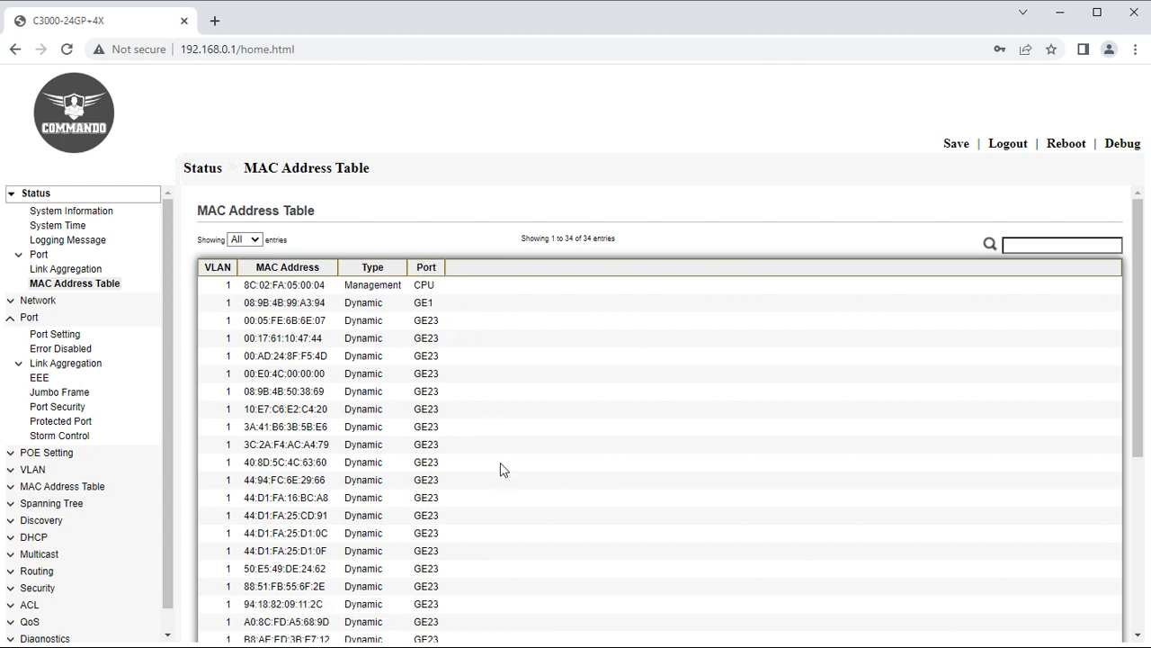
scroll(502, 469, "down", 4)
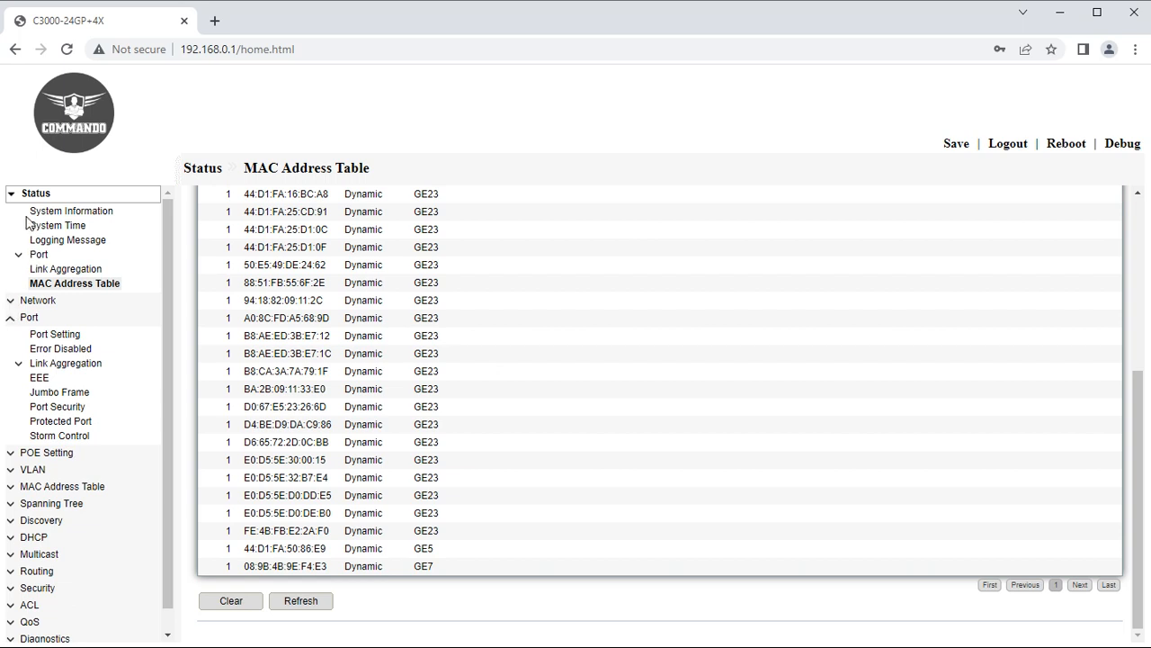
left_click(12, 193)
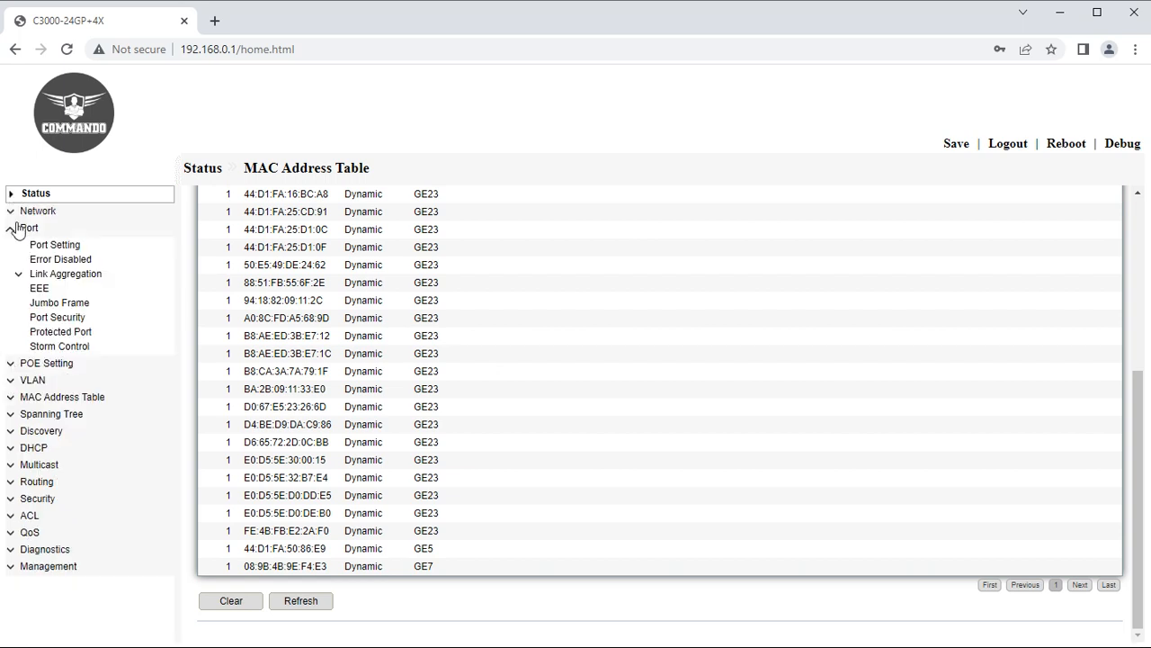
On the DNS page, set and apply COMMANDO as the DNS default name.
left_click(16, 231)
left_click(20, 213)
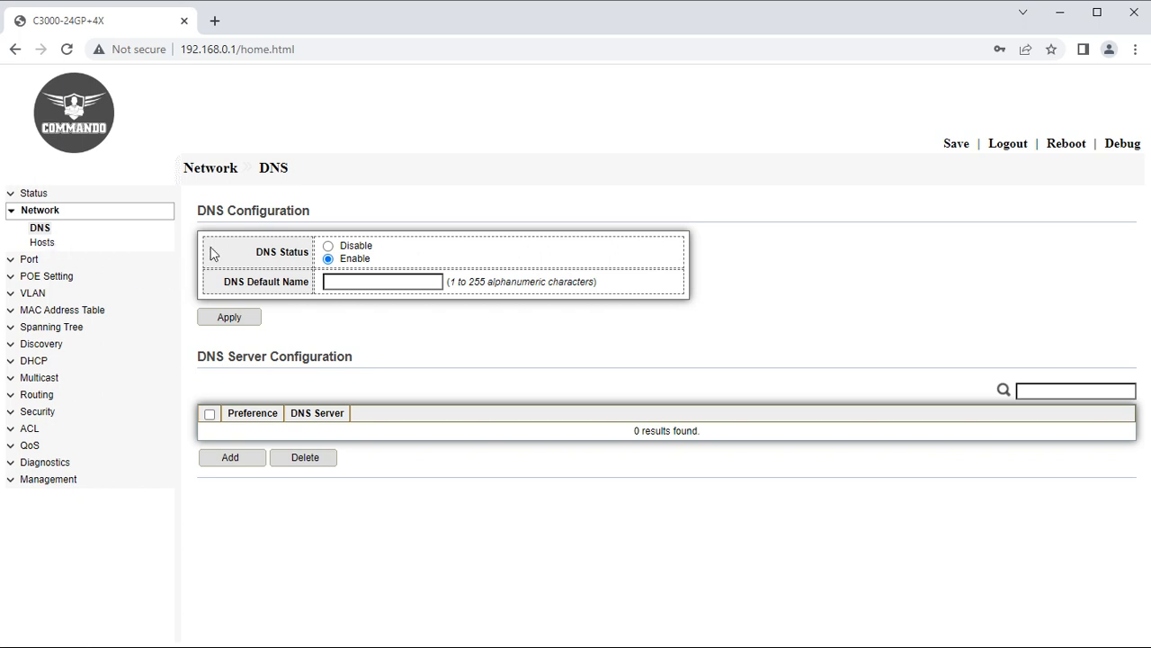
left_click(342, 280)
left_click(413, 319)
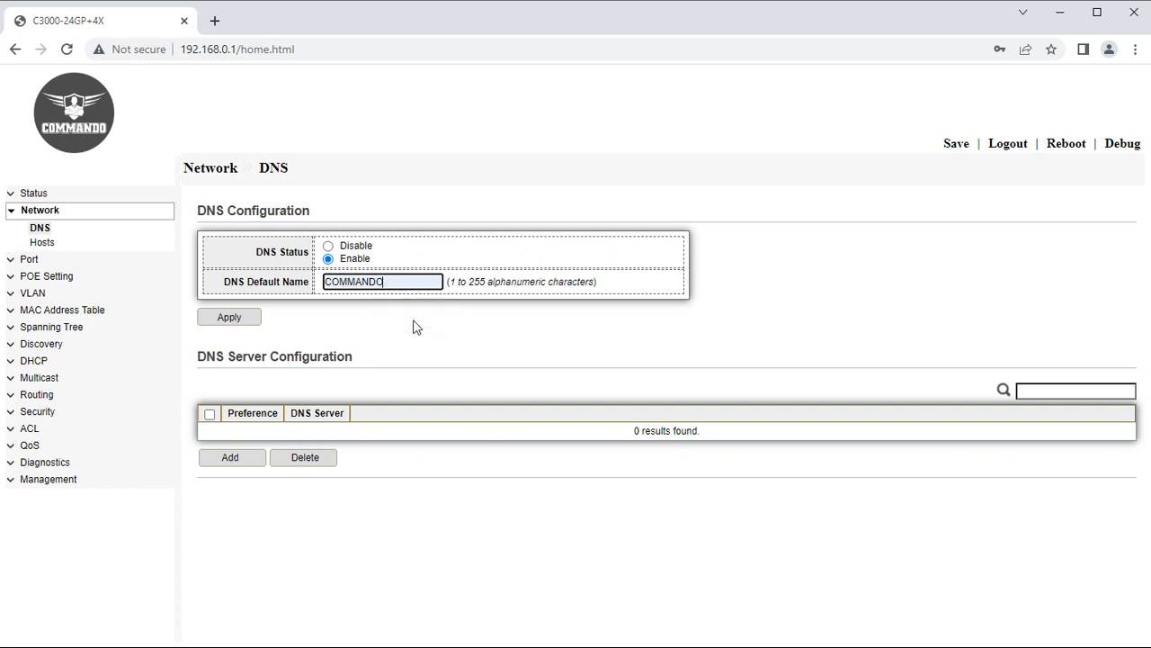
left_click(254, 322)
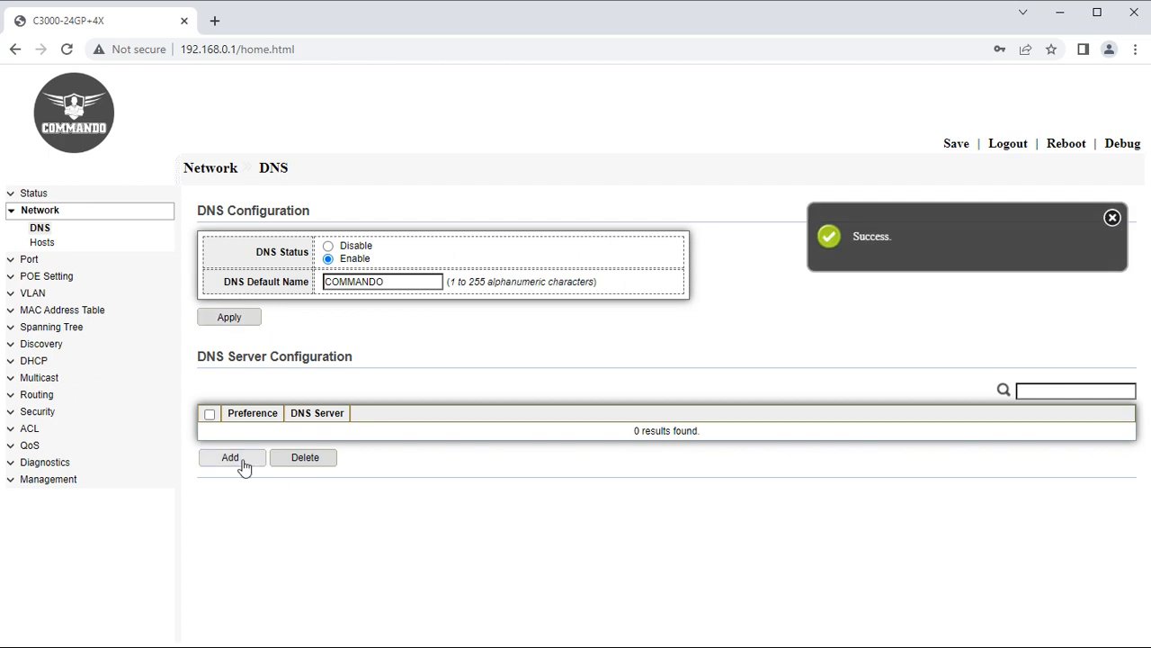
Add a new DNS server entry with address 192.168.0.121.
left_click(241, 460)
left_click(364, 268)
left_click(428, 300)
Save DNS server 192.168.0.121 at preference 1, then go to the Network > Hosts page.
left_click(221, 304)
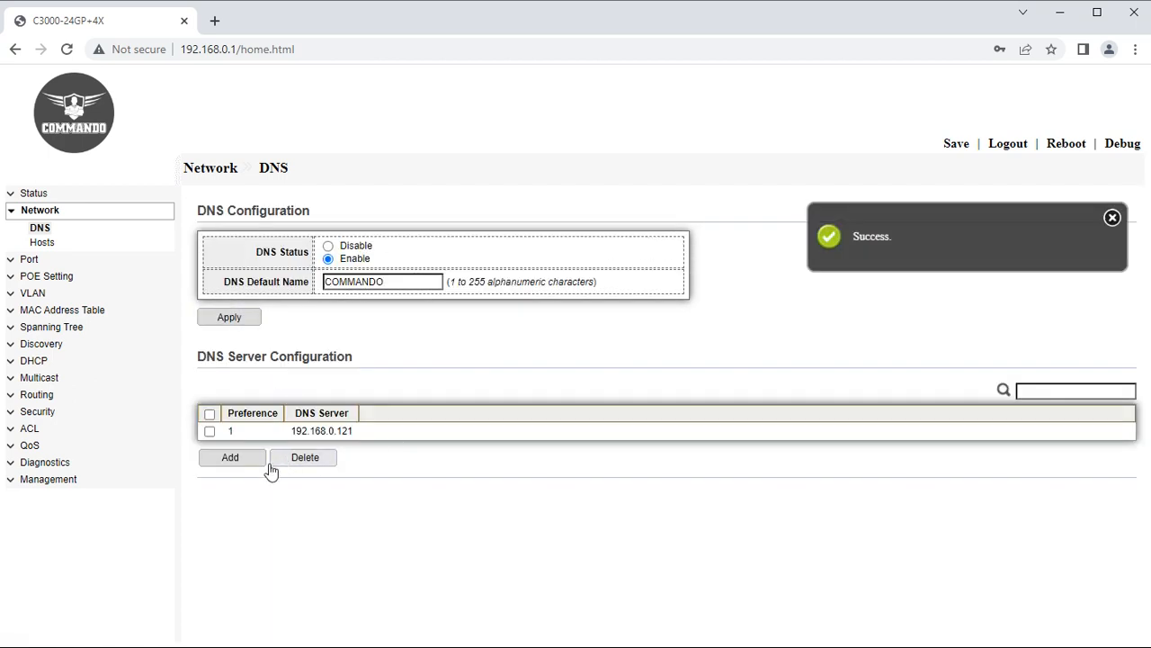
left_click(230, 458)
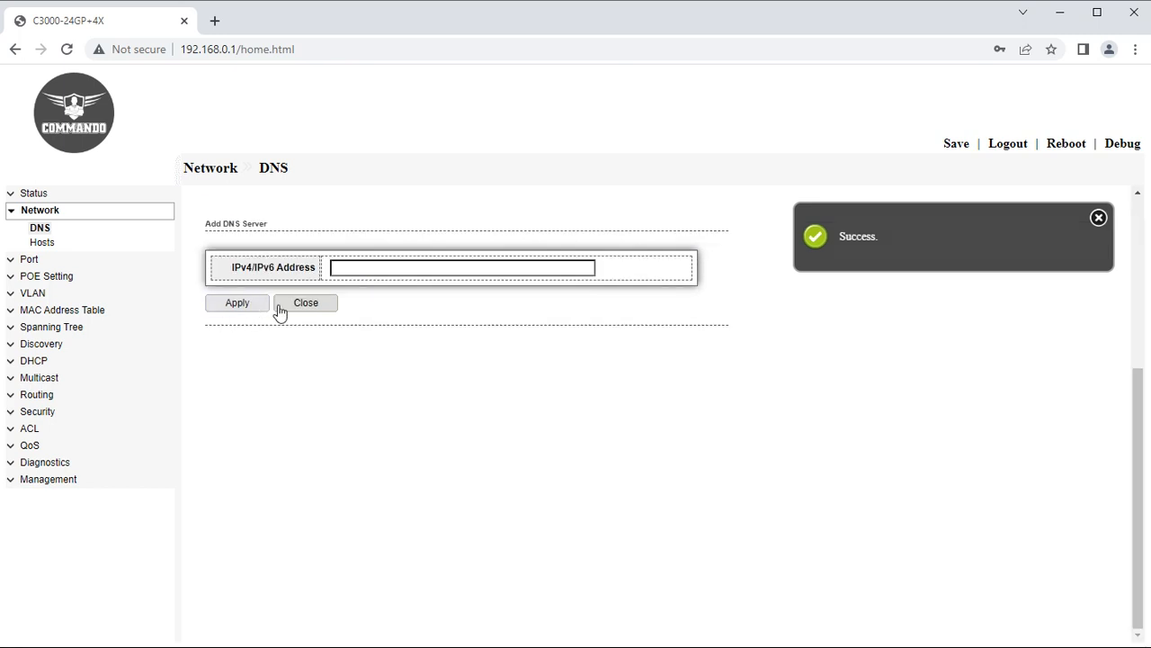
left_click(303, 310)
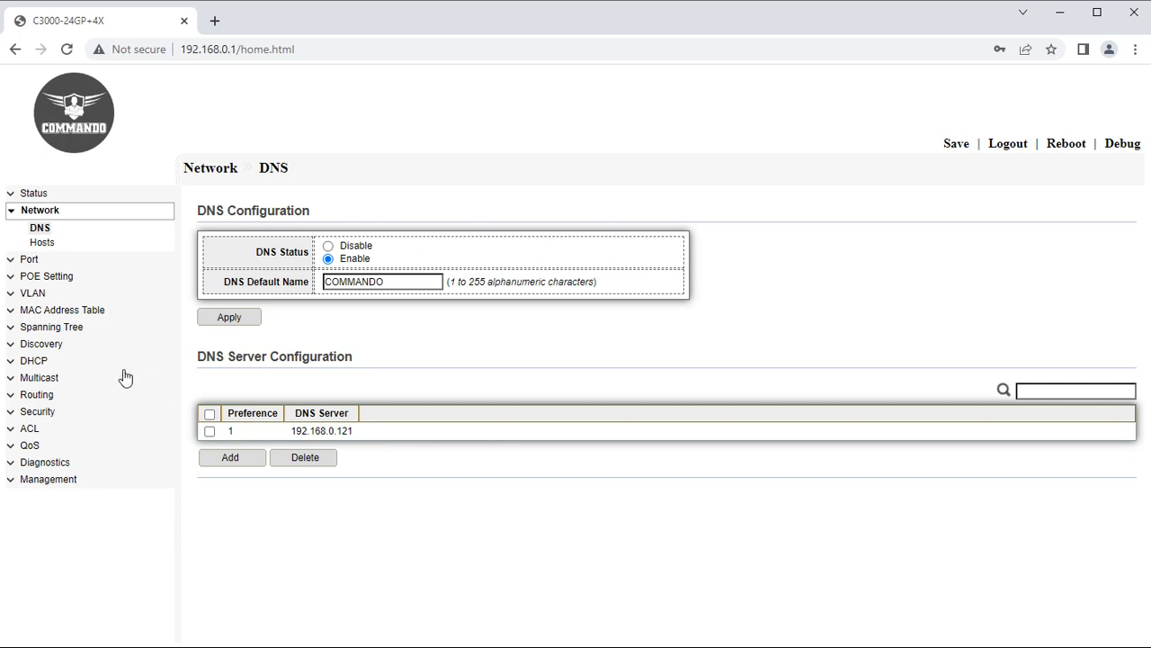
left_click(43, 243)
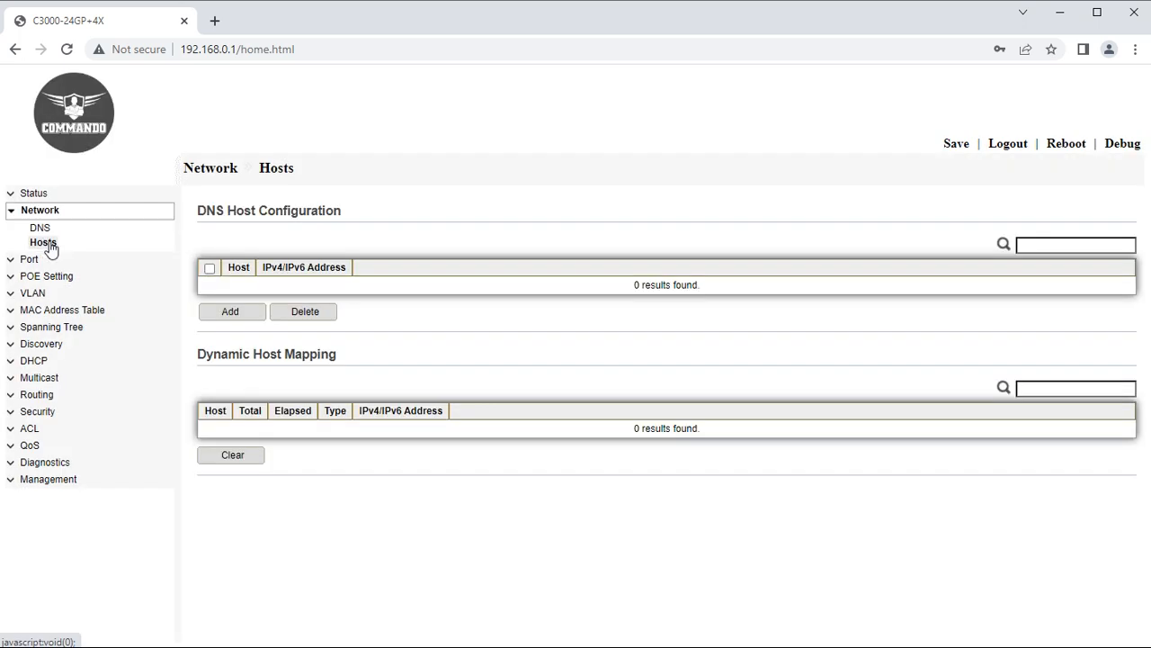
Add static DNS host COMMANDO mapped to 192.168.0.121, then view the Port Setting table.
left_click(224, 314)
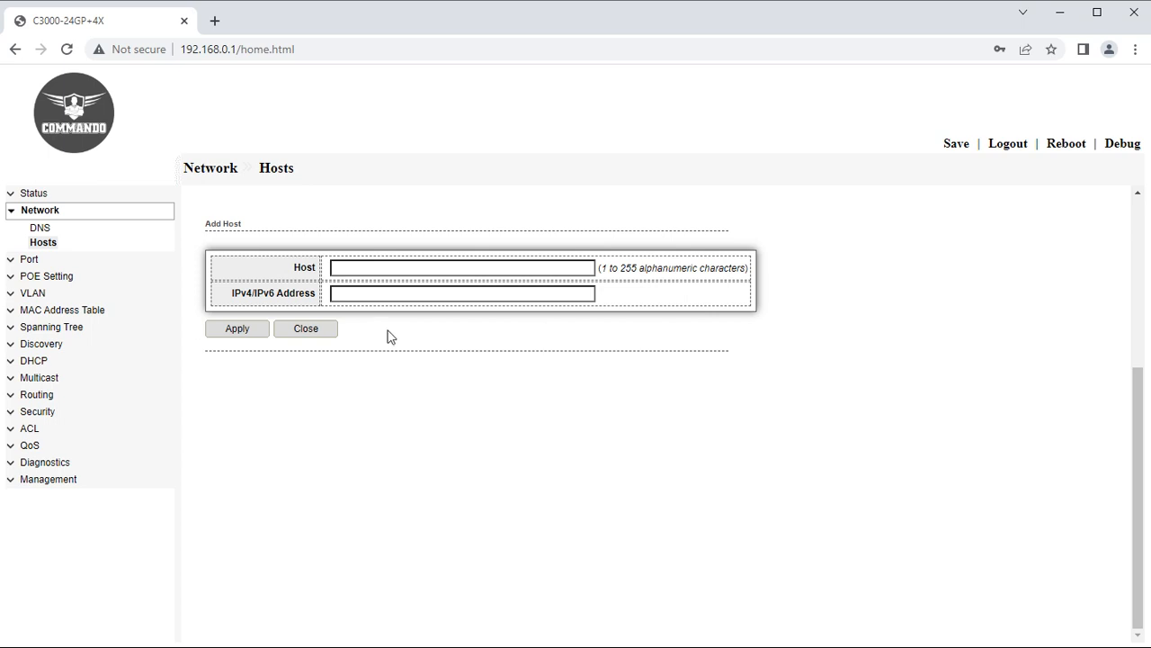
left_click(413, 267)
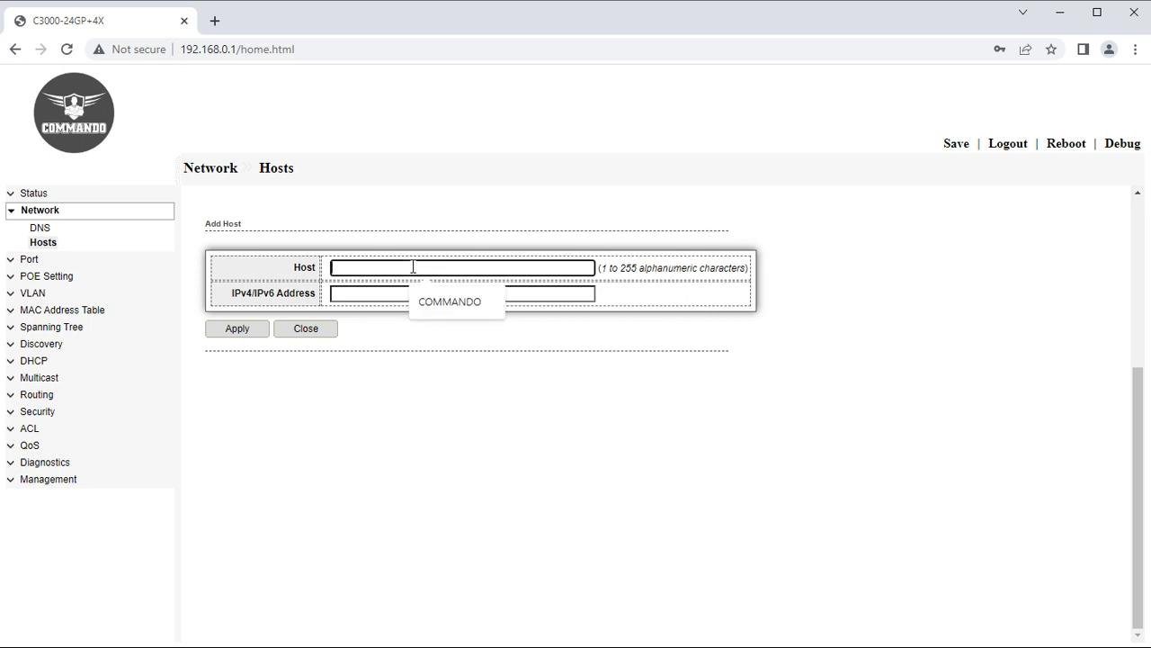
left_click(450, 302)
left_click(406, 294)
left_click(437, 326)
left_click(245, 332)
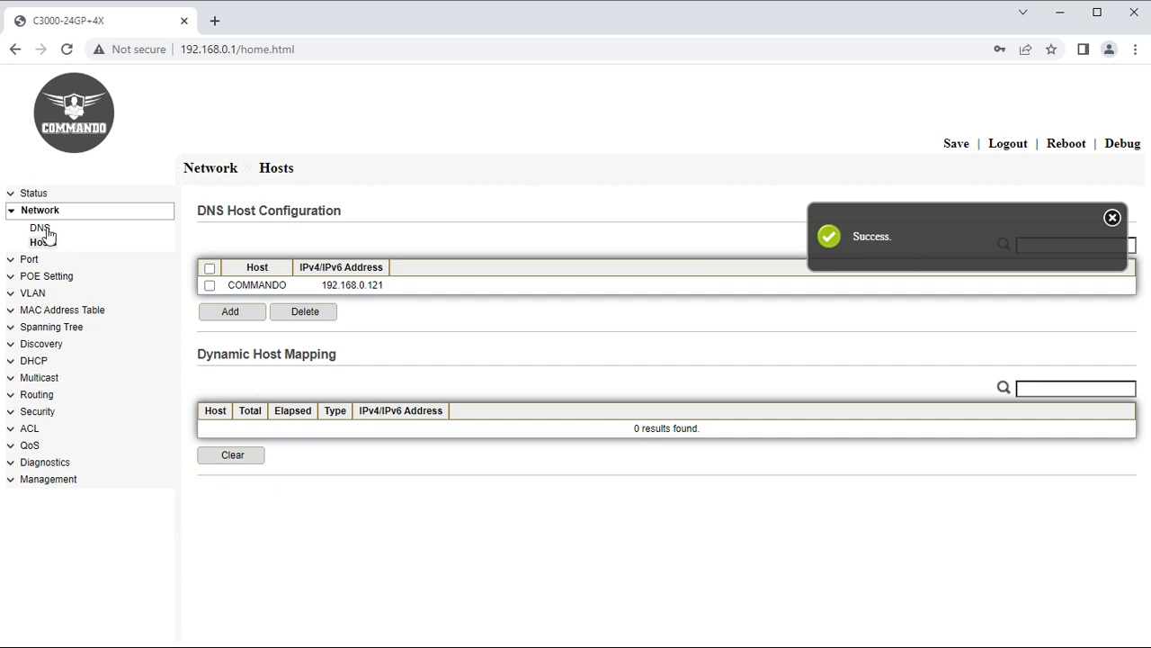
left_click(14, 212)
left_click(28, 228)
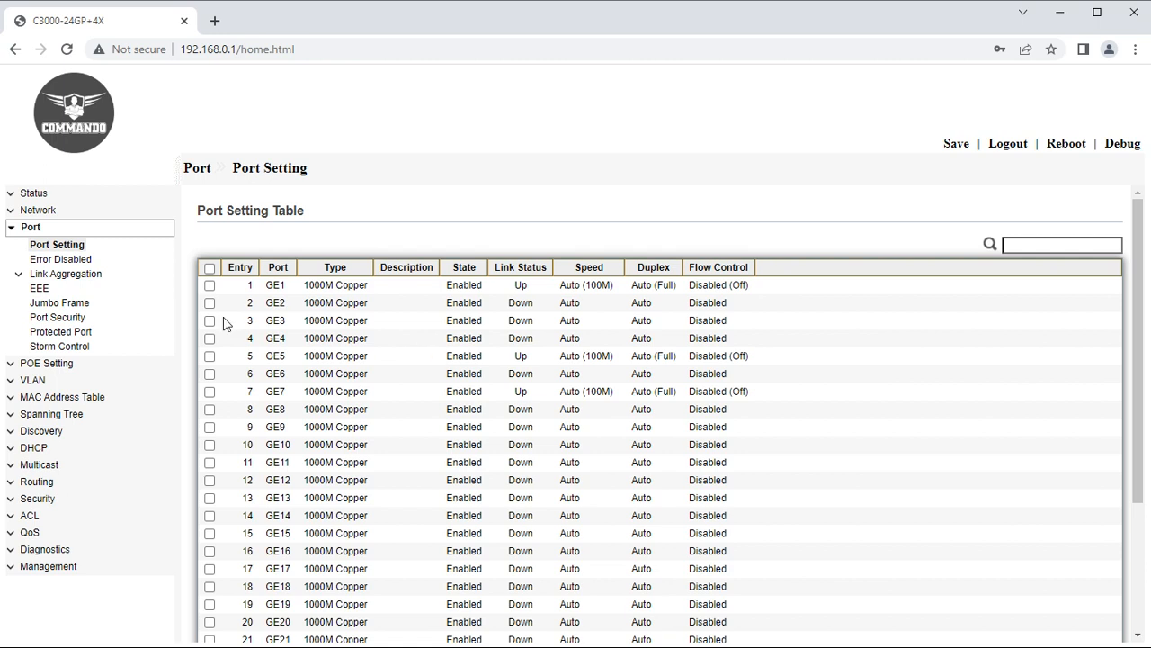
Select all ports GE1-GE24, TE1-TE4 and view their edit settings, then go to Error Disabled.
left_click(210, 268)
scroll(294, 520, "down", 3)
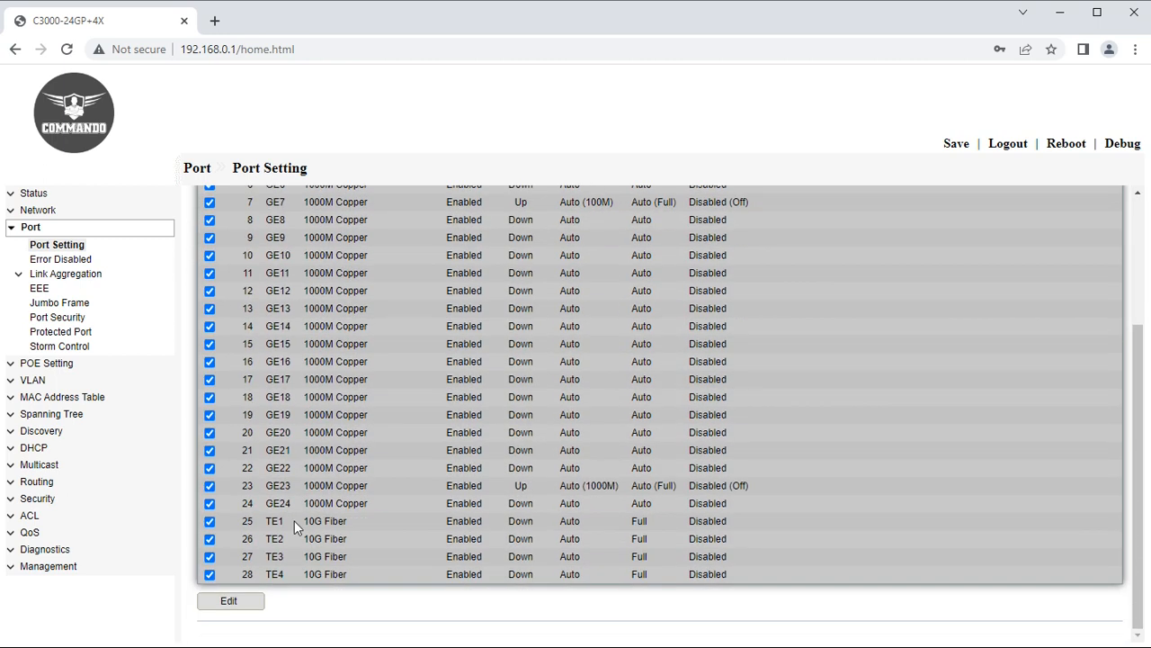
left_click(229, 599)
left_click(343, 288)
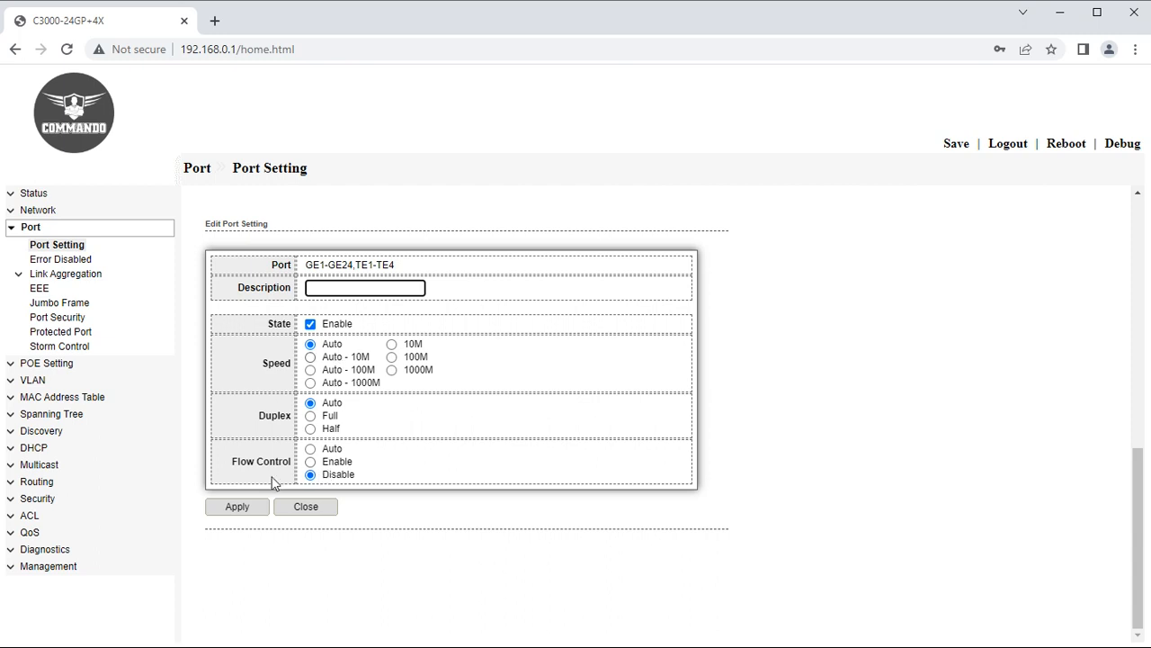
left_click(48, 260)
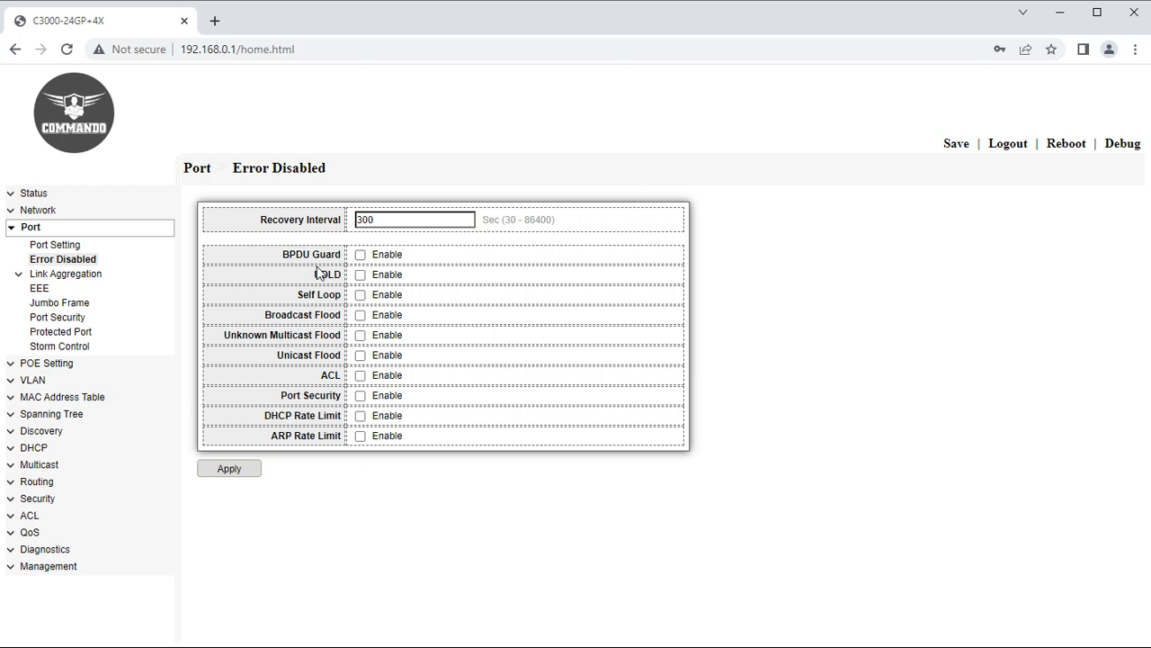
Enable recovery for BPDU Guard, UDLD, Self Loop, Broadcast Flood, DHCP and ARP Rate Limit.
left_click(360, 255)
left_click(360, 275)
left_click(360, 295)
left_click(362, 316)
left_click(360, 416)
left_click(362, 437)
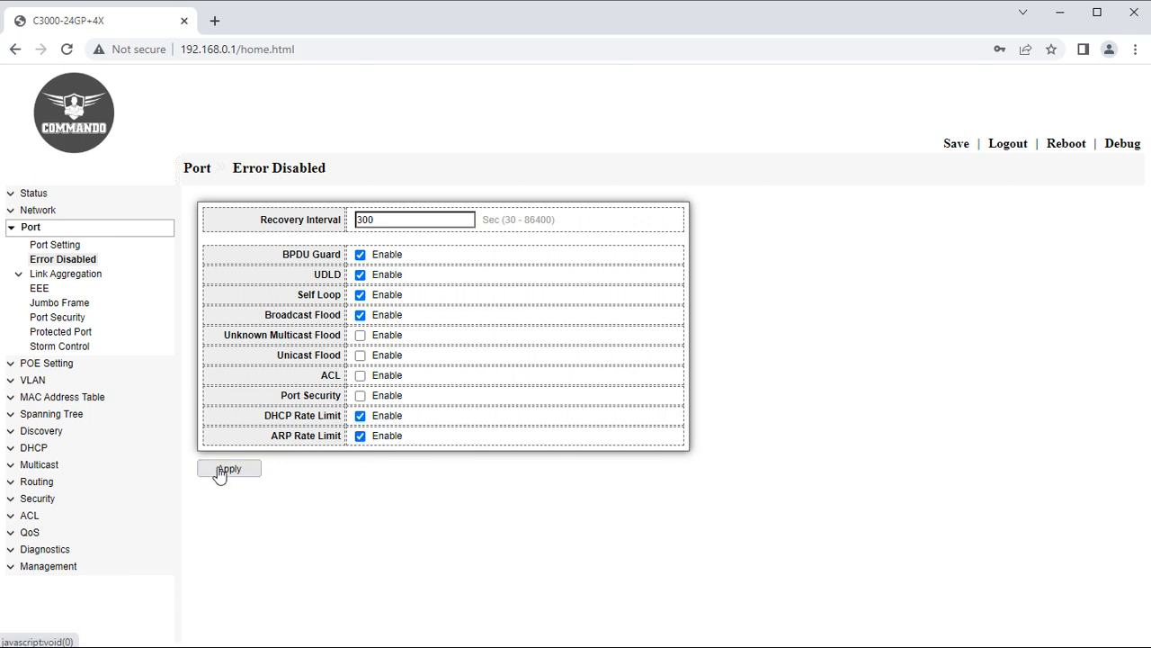
left_click(40, 275)
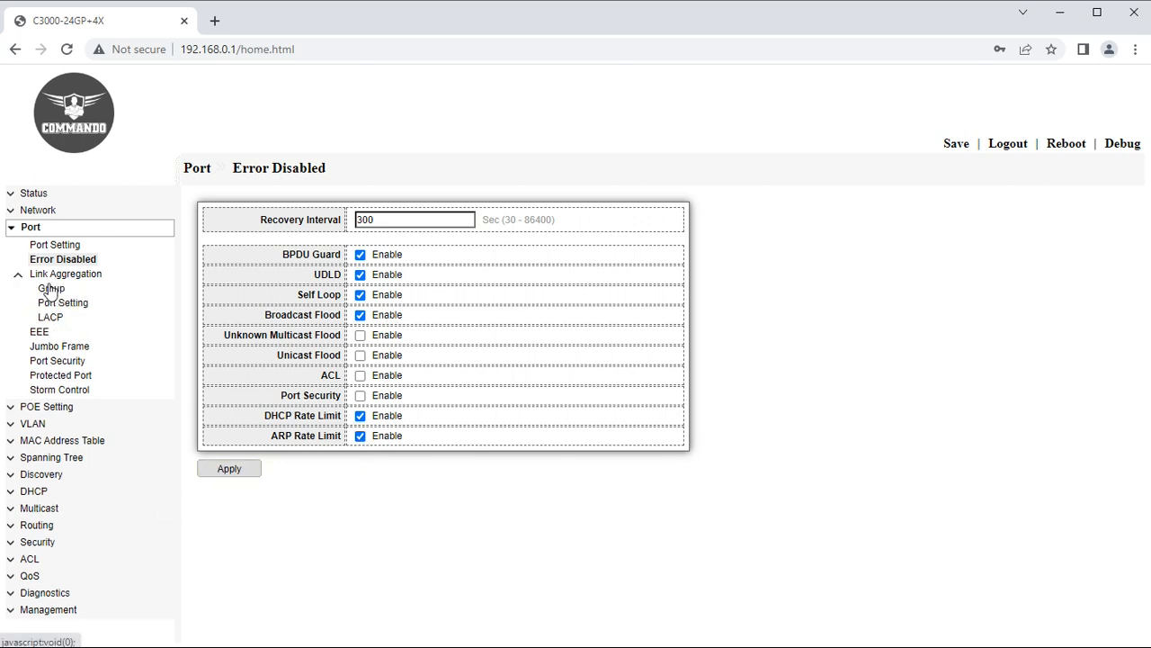
left_click(51, 289)
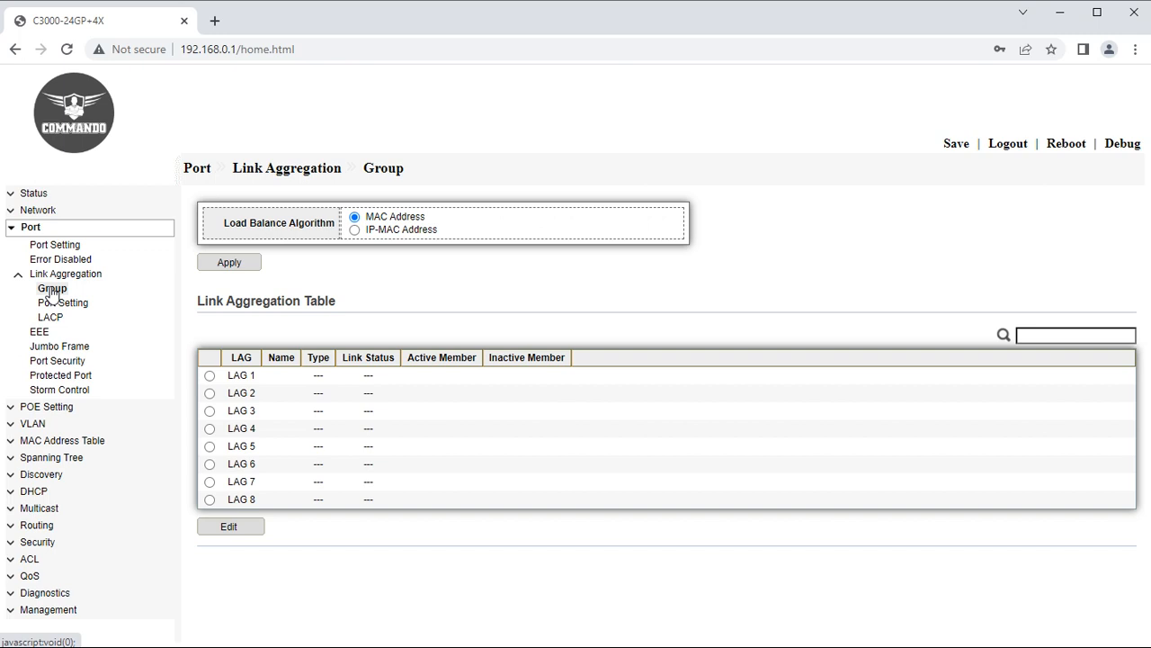
Apply MAC Address load balancing and open LAG 1 for editing.
left_click_drag(249, 375, 223, 378)
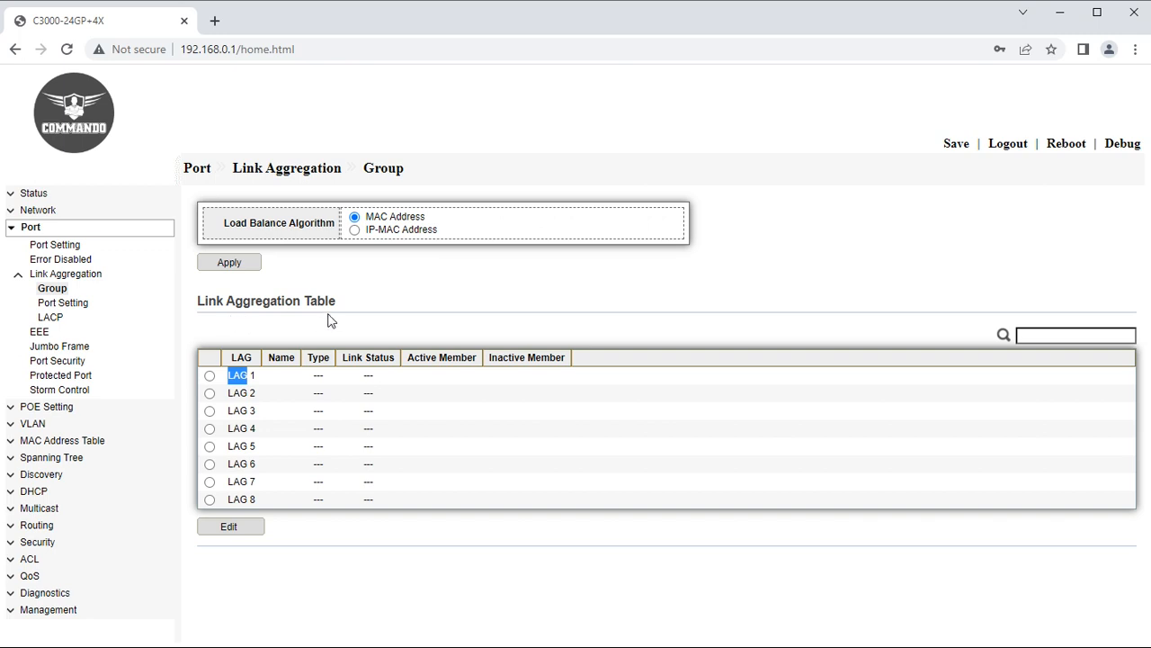
left_click(226, 270)
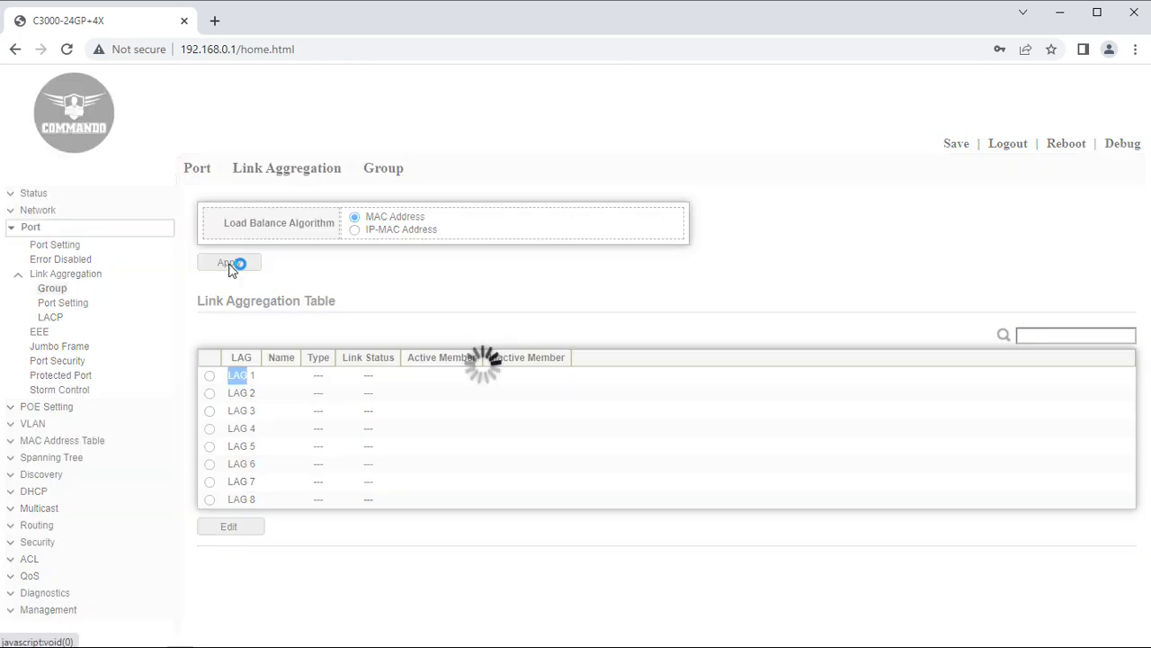
left_click(210, 377)
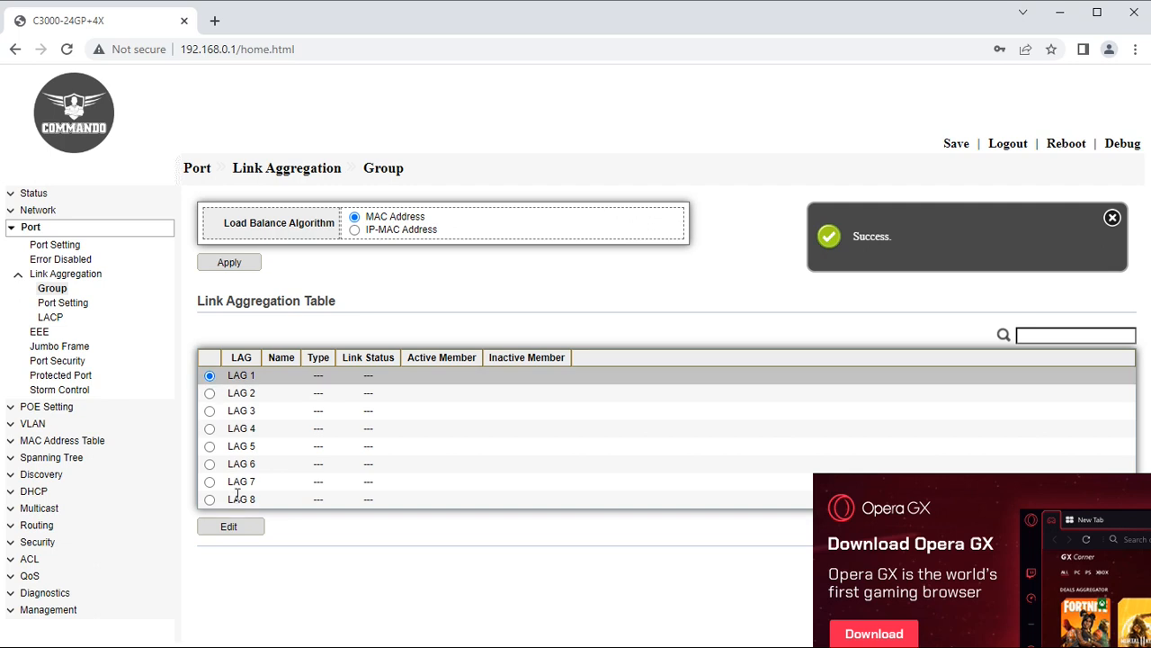
left_click(229, 526)
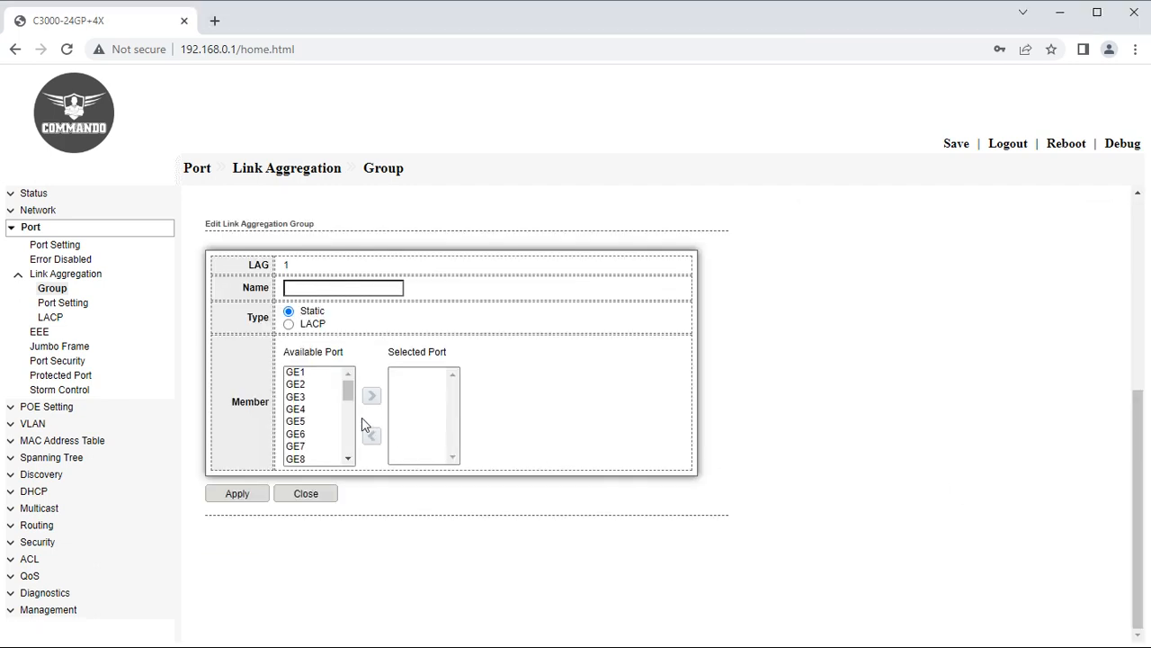
Make LAG 1 a group named COMMANDO with member ports GE2 and GE3, and save it.
left_click(304, 372)
left_click(302, 387)
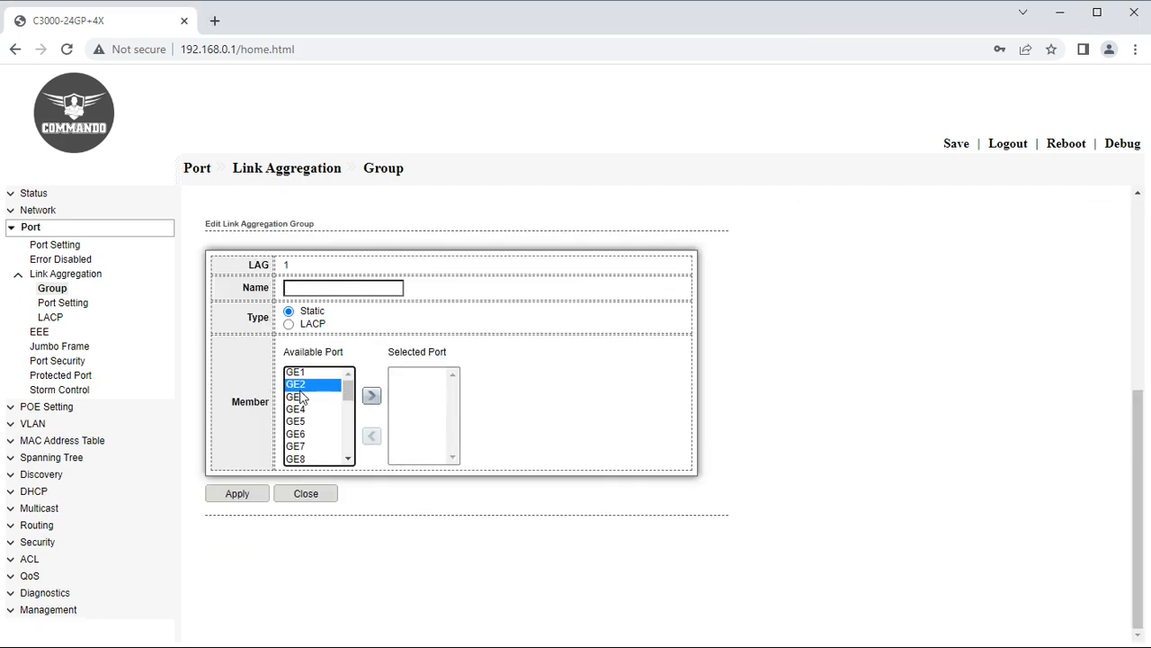
left_click(302, 397)
left_click(371, 396)
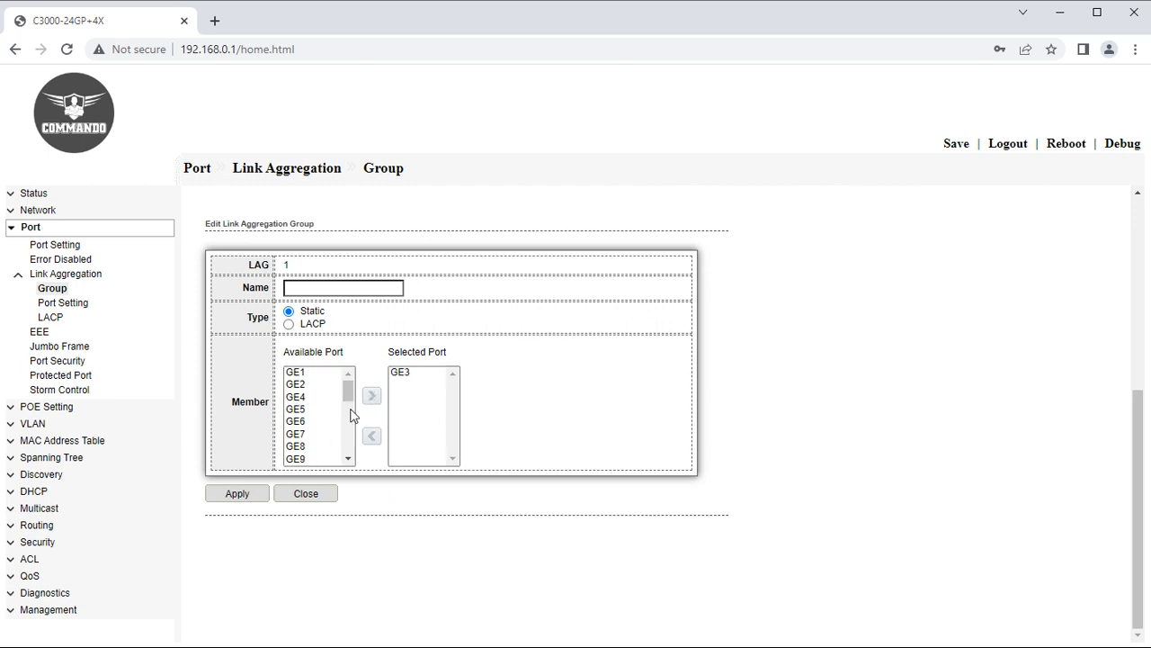
left_click(303, 385)
left_click(371, 397)
left_click(307, 289)
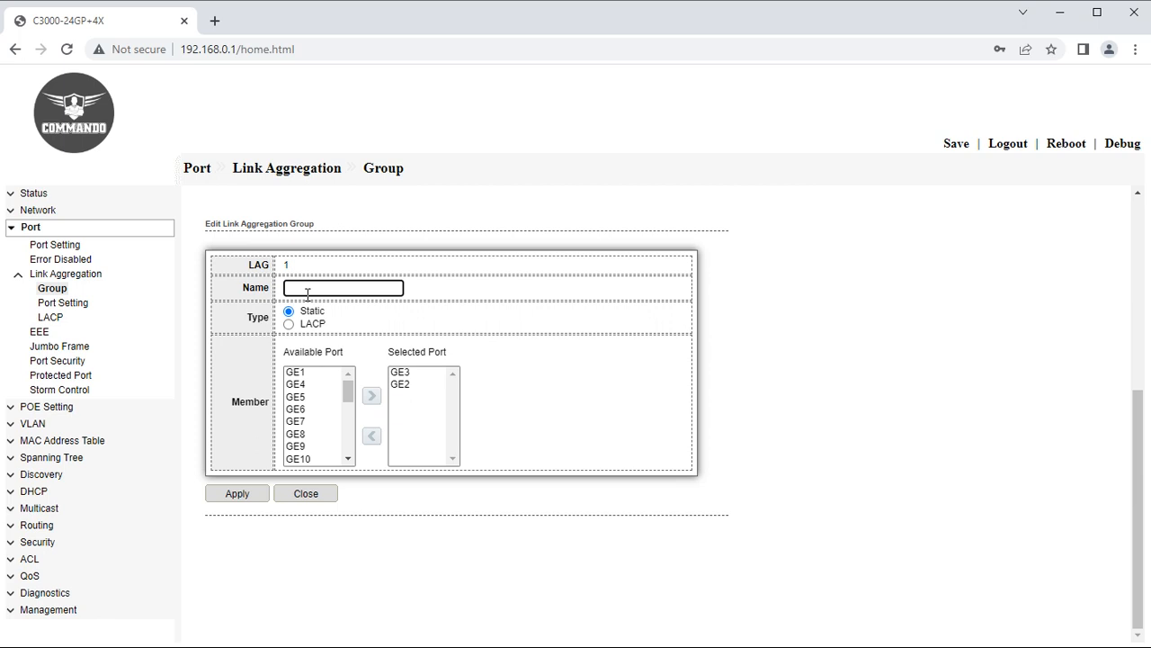
type("COMMANDO")
left_click(237, 494)
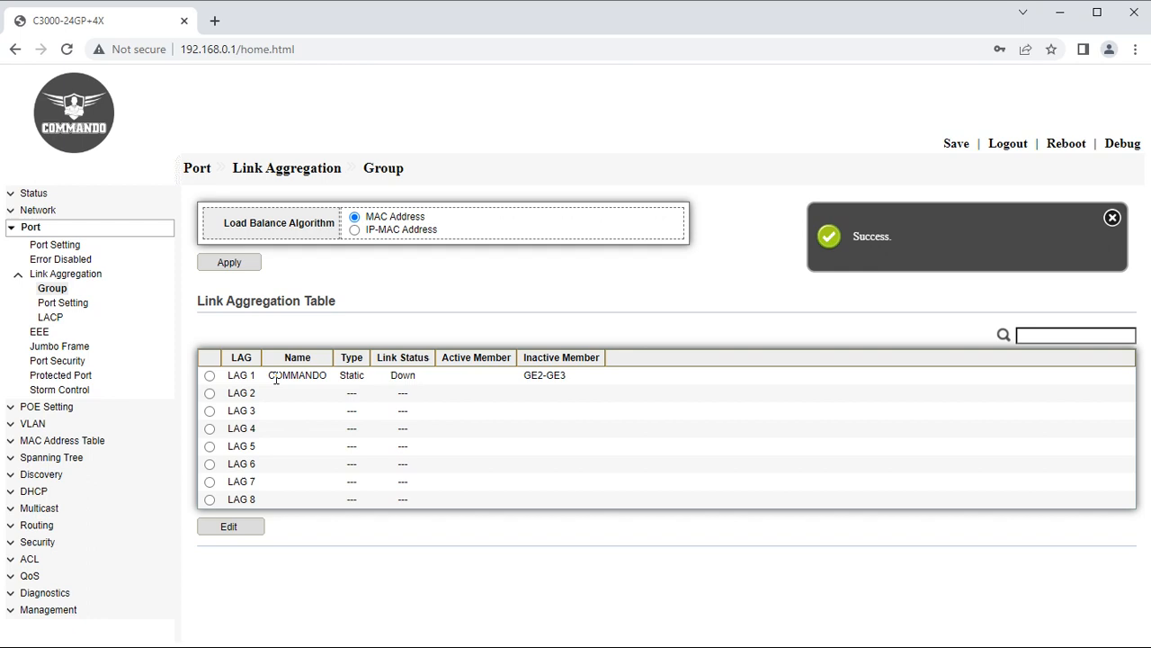
Apply IP-MAC Address load balancing and open LAG 2 for editing.
double_click(402, 376)
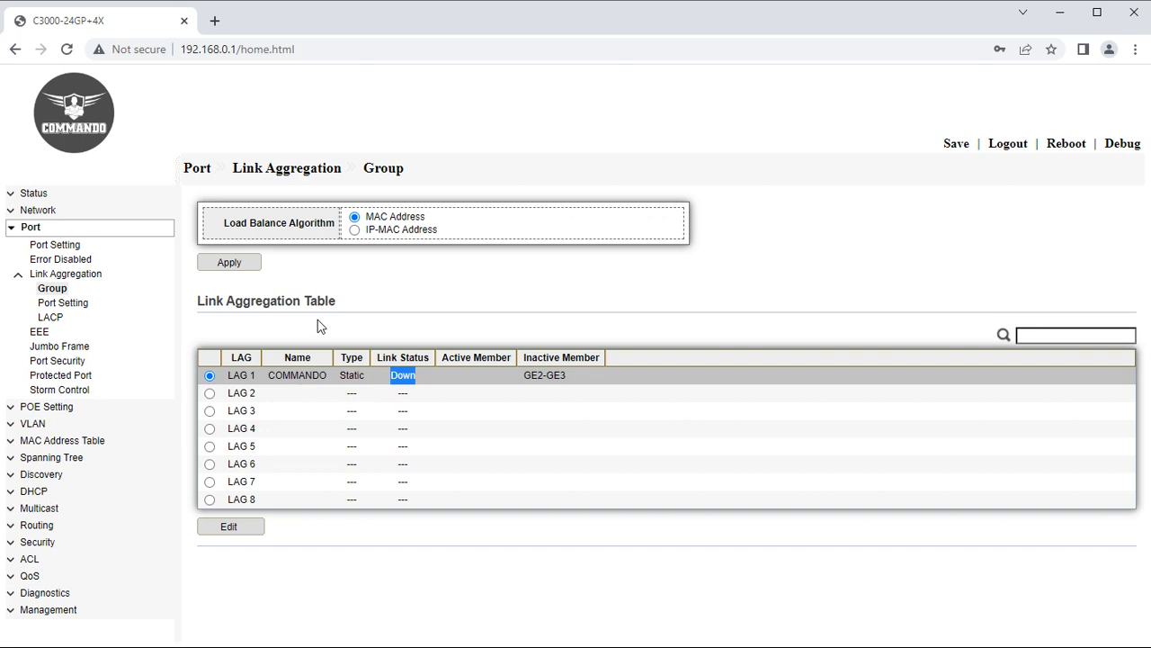
left_click(354, 231)
left_click(241, 262)
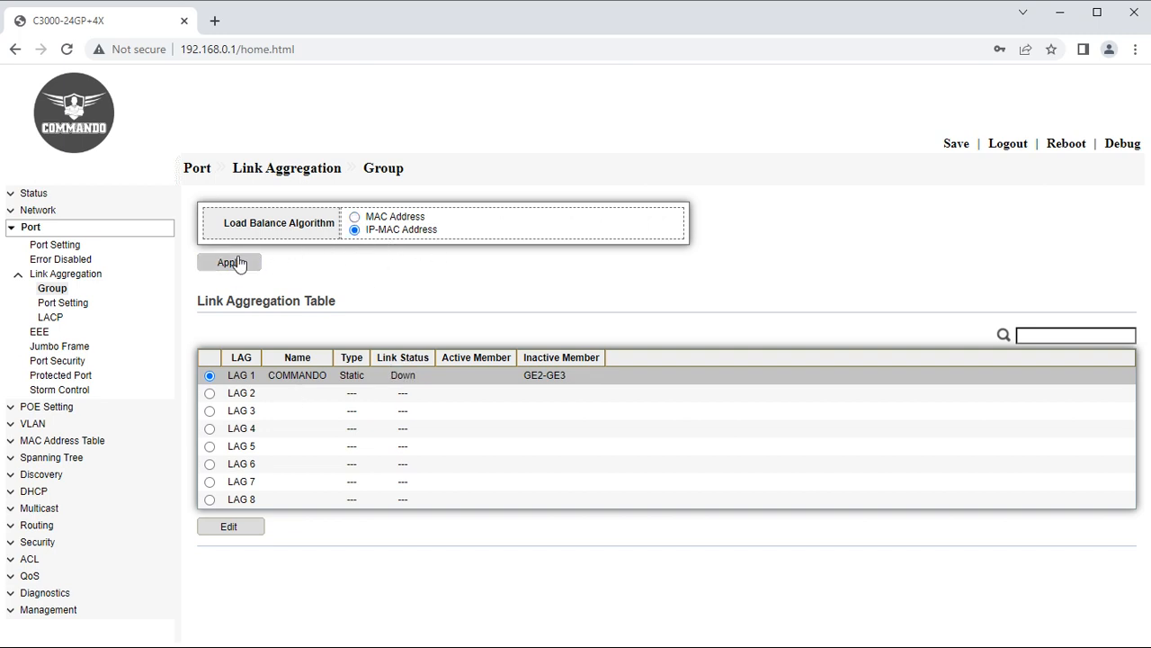
left_click(210, 393)
left_click(229, 526)
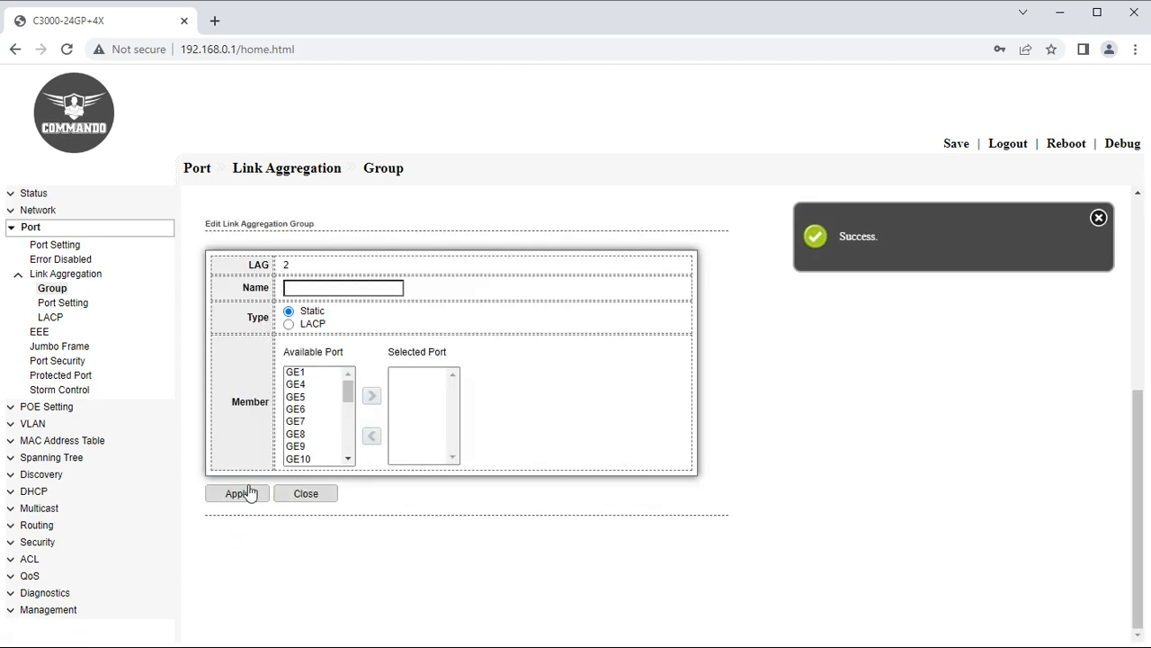
Set LAG 2 type to LACP and name it COMMANDOLAP.
left_click(289, 325)
left_click(331, 288)
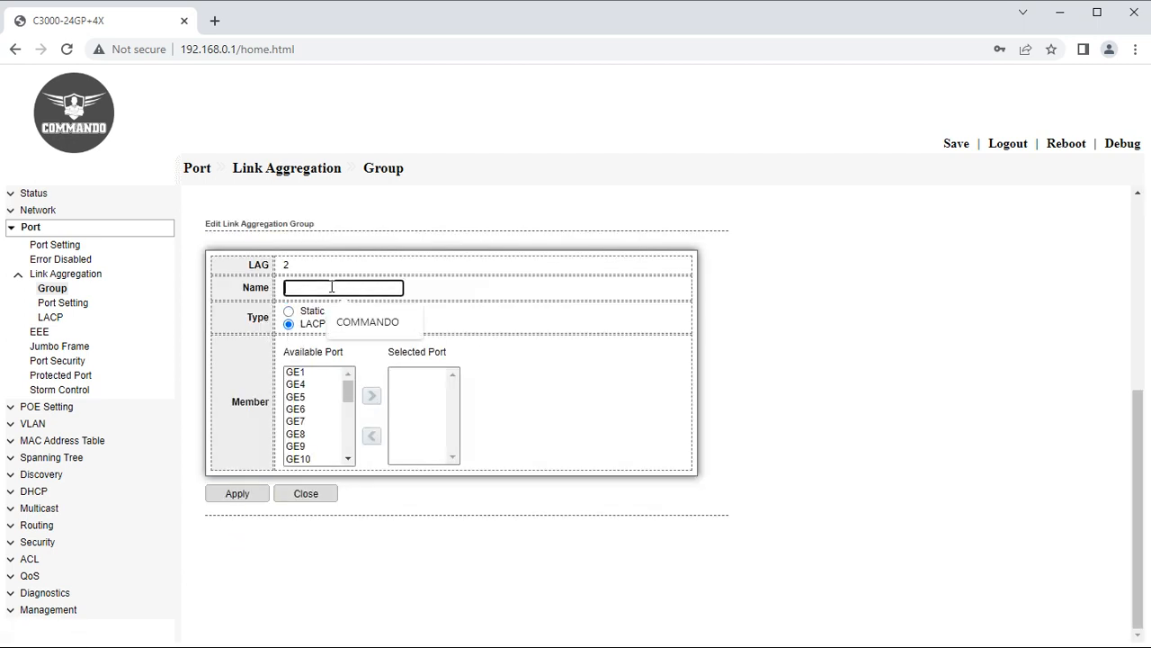
left_click(351, 318)
type("LAP")
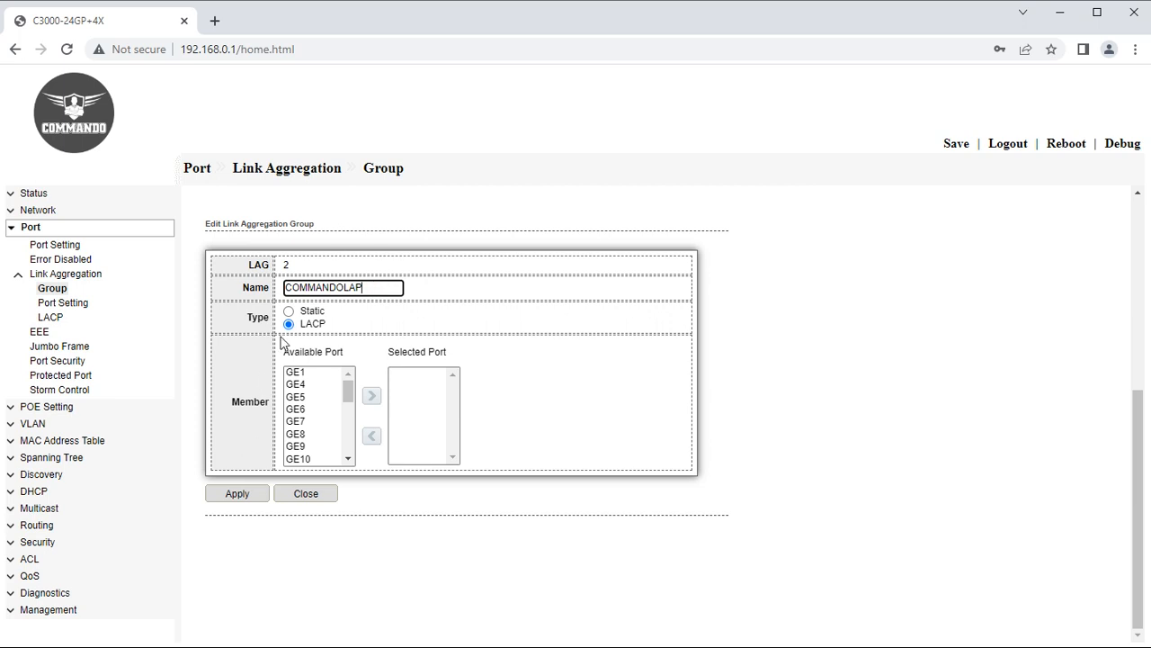
Add GE6, GE7, GE8 and GE9 as LAG 2 members and save the group.
left_click(301, 410)
left_click(369, 397)
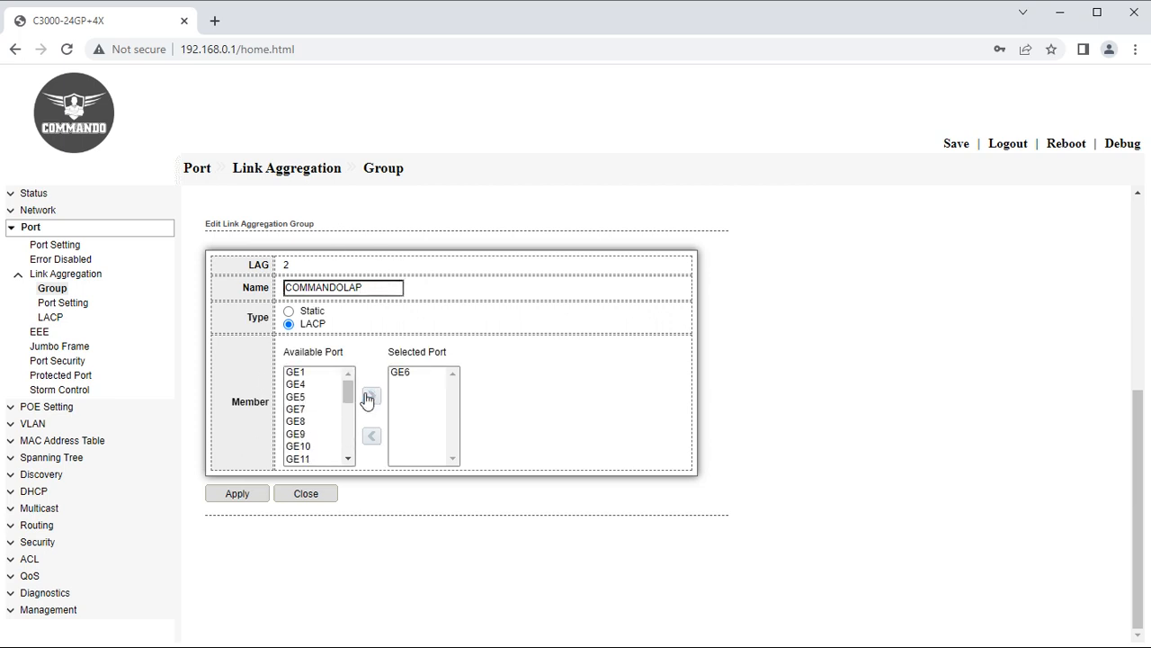
left_click(304, 409)
left_click(371, 396)
left_click(304, 409)
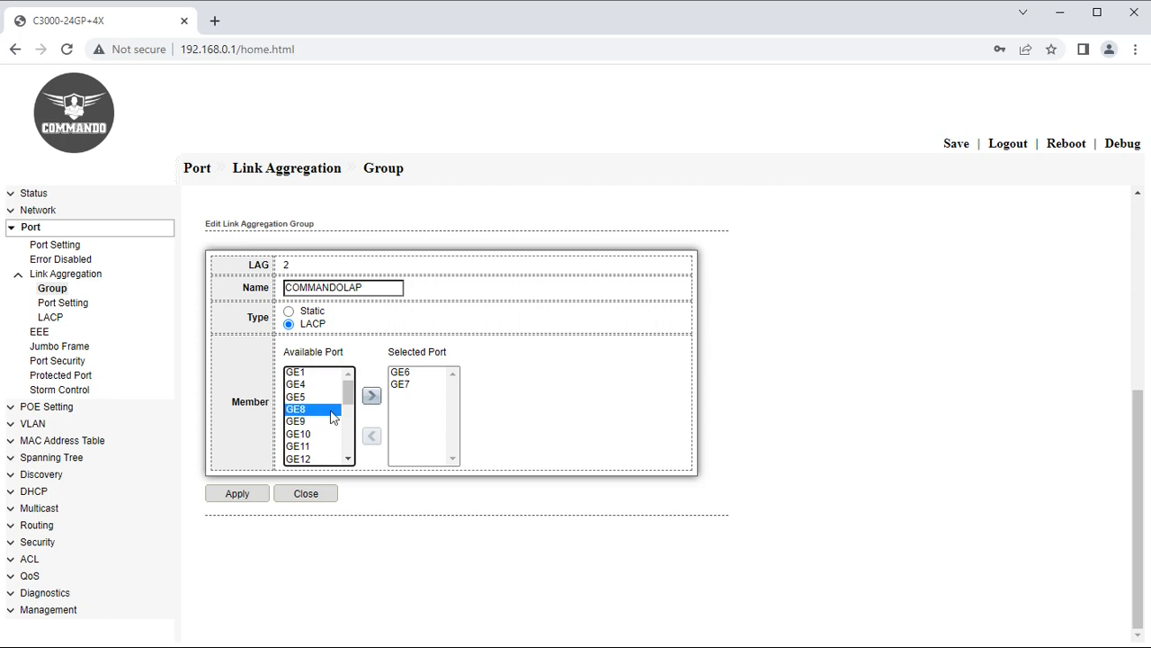
left_click(371, 396)
left_click(304, 410)
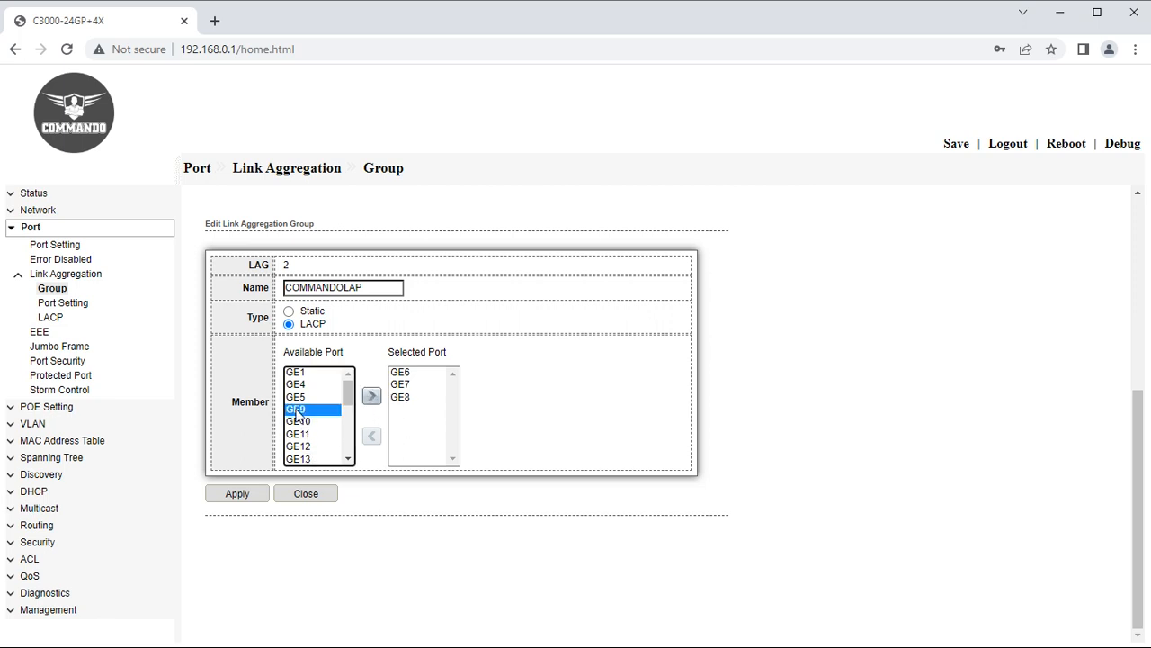
left_click(370, 398)
left_click(242, 496)
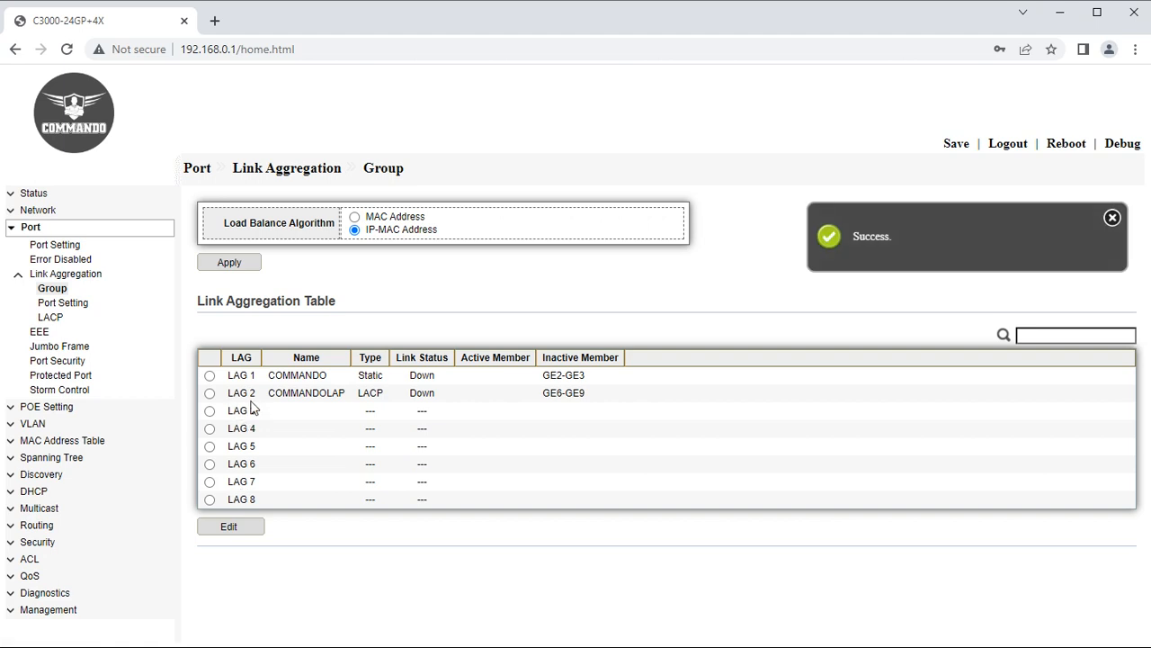
left_click_drag(442, 398, 393, 399)
left_click(393, 398)
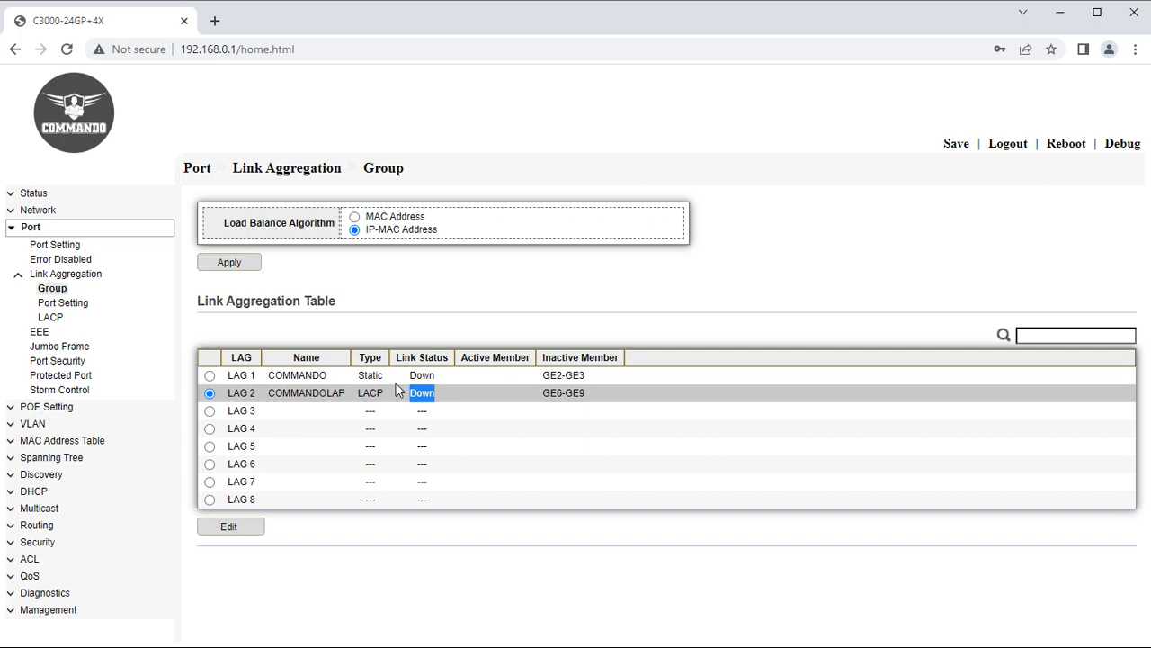
left_click(40, 331)
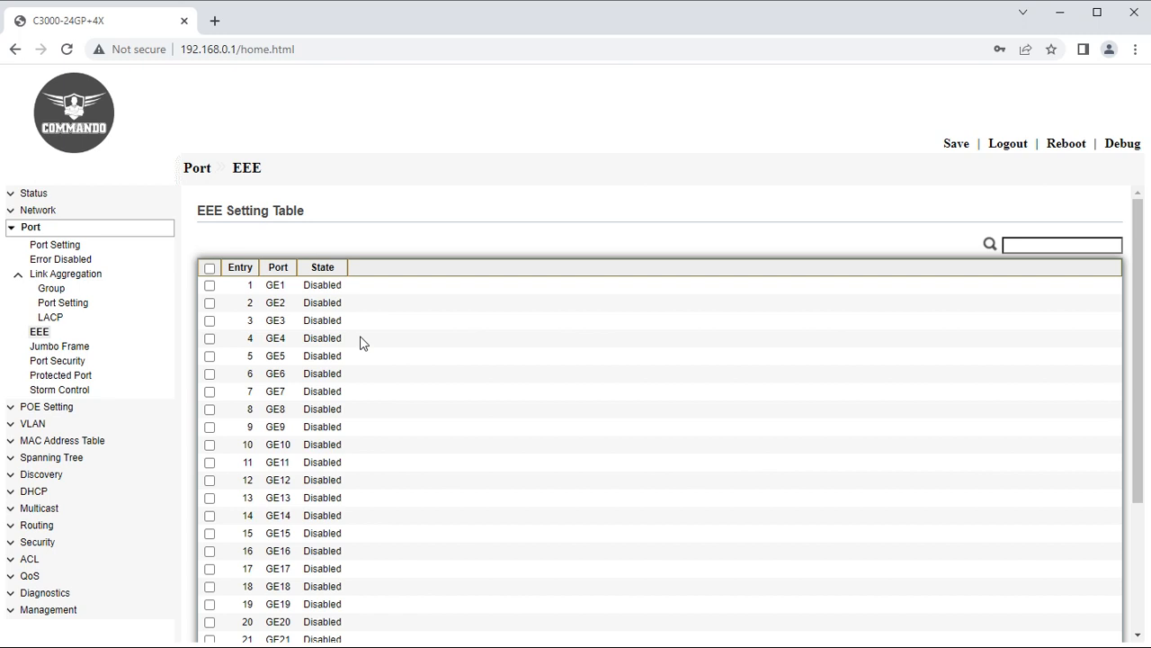
Enable EEE on every port, GE1–GE24 and TE1–TE4.
left_click(209, 268)
scroll(380, 429, "down", 5)
left_click(226, 600)
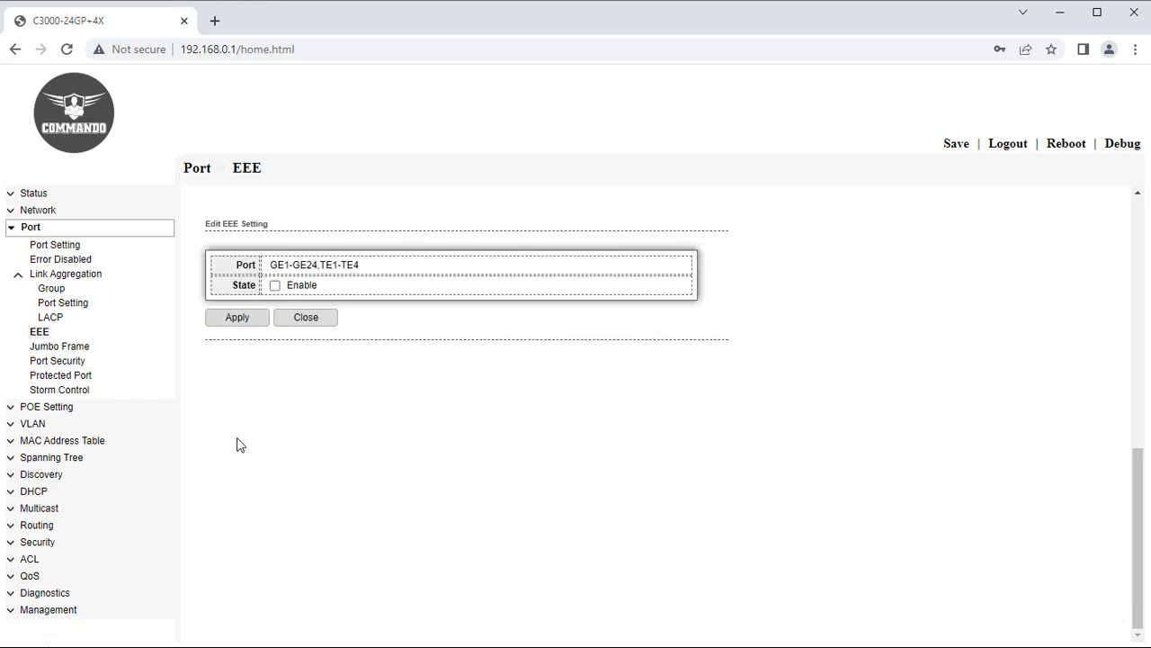
left_click(274, 285)
left_click(233, 320)
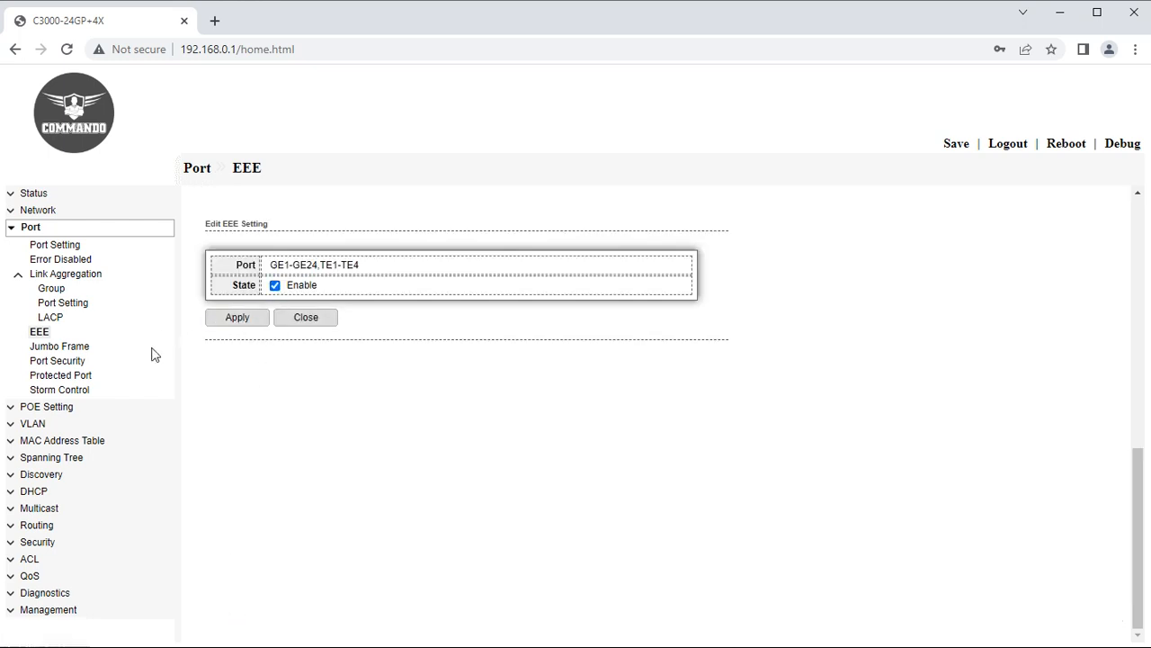
left_click(75, 349)
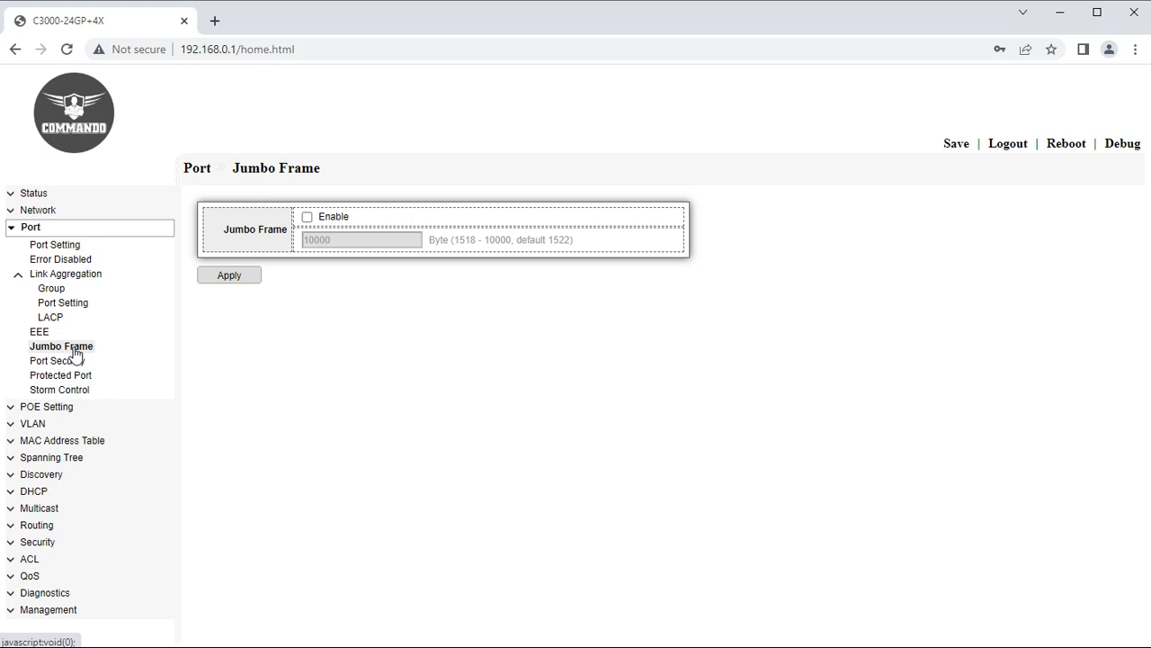
Enable jumbo frames with a 10000-byte frame size.
left_click(306, 218)
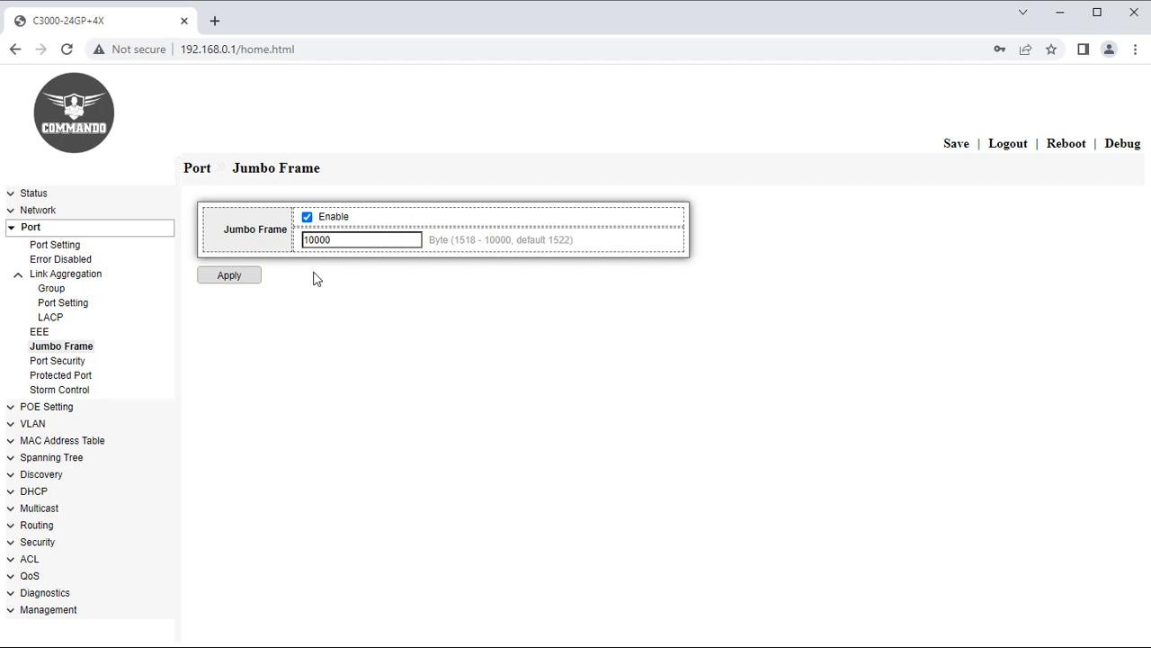
left_click_drag(340, 239, 303, 241)
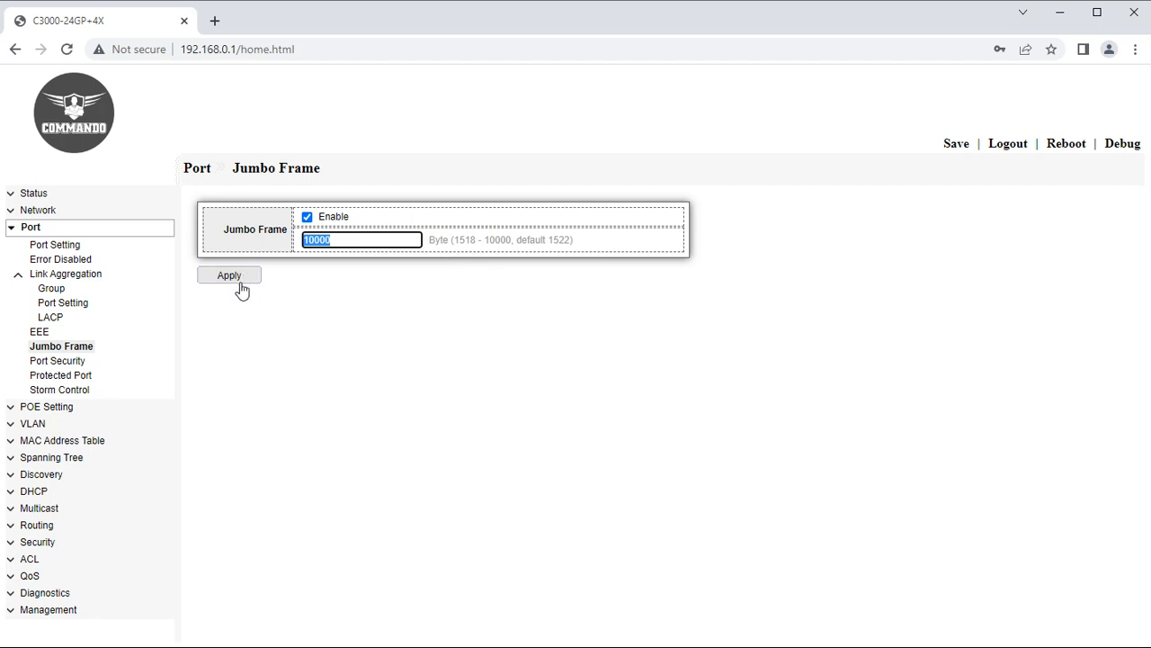
left_click(55, 362)
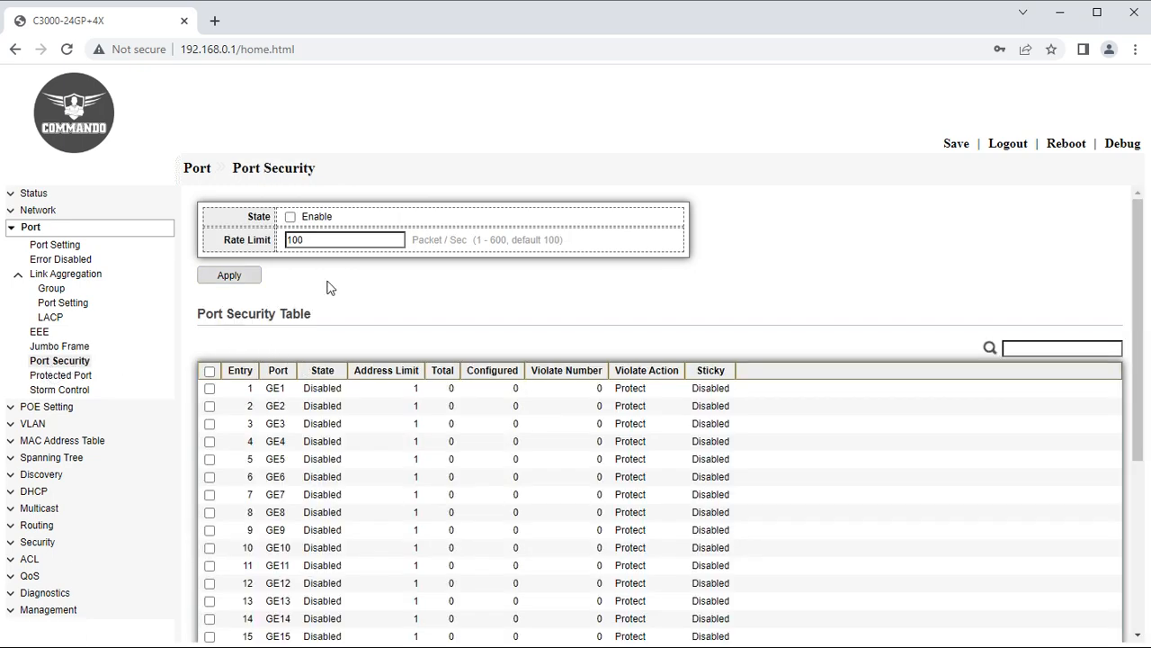
Enable port security globally and on all ports, with a 100 packets/sec rate limit.
left_click(289, 217)
left_click(227, 276)
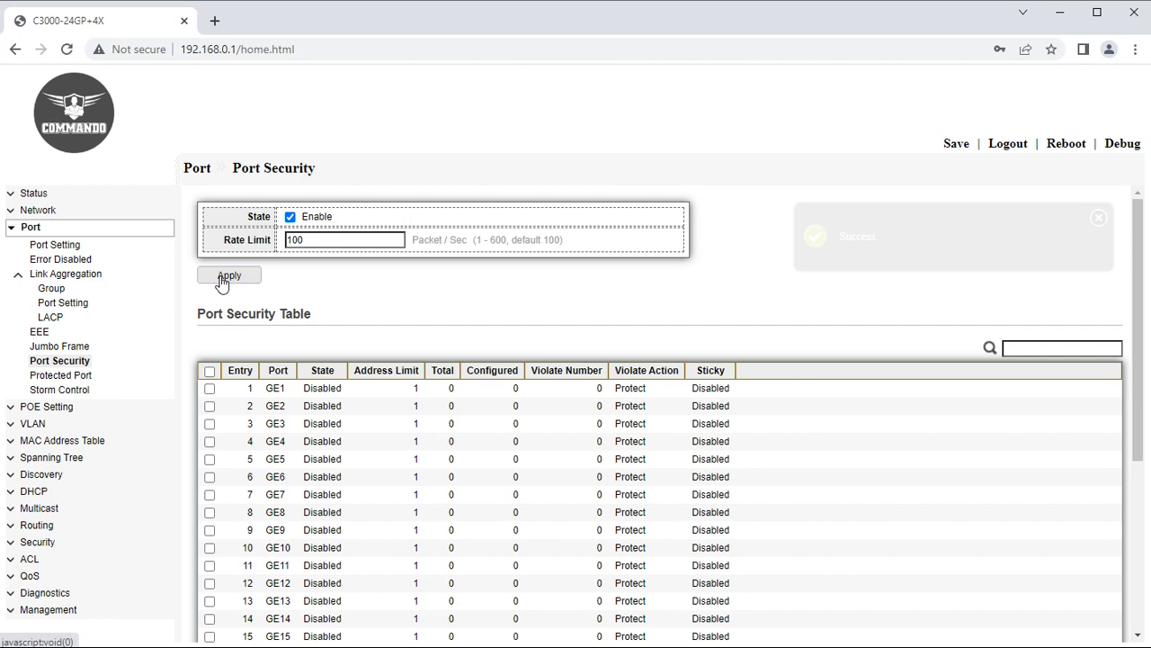
left_click(210, 371)
scroll(216, 449, "down", 4)
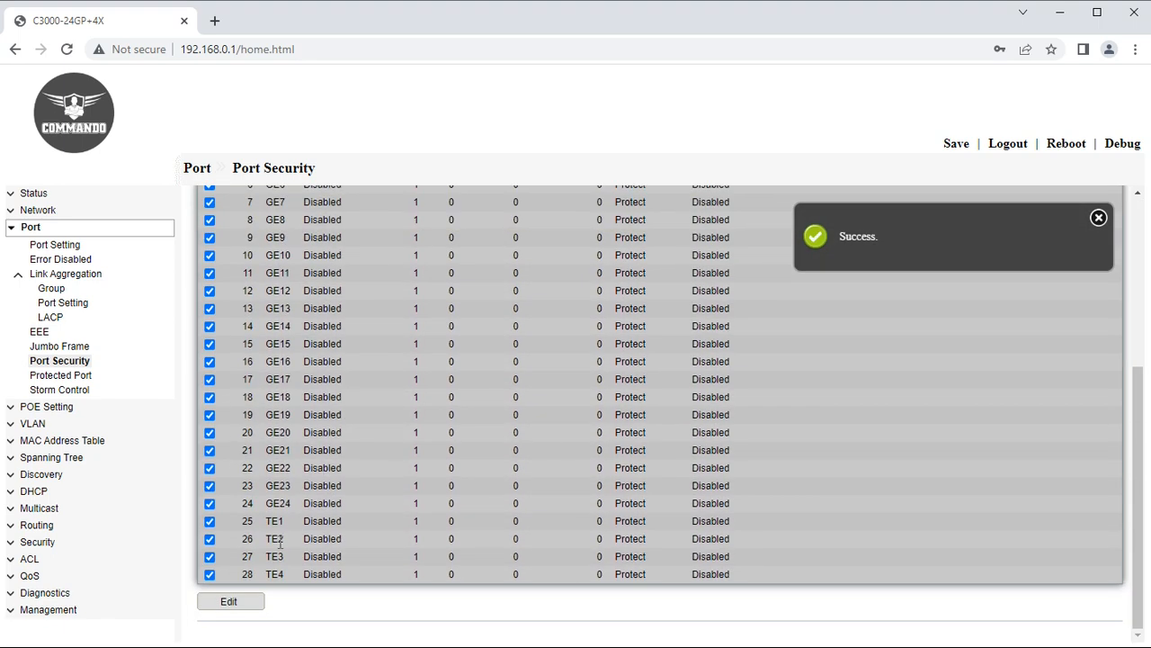
left_click(235, 602)
left_click(316, 286)
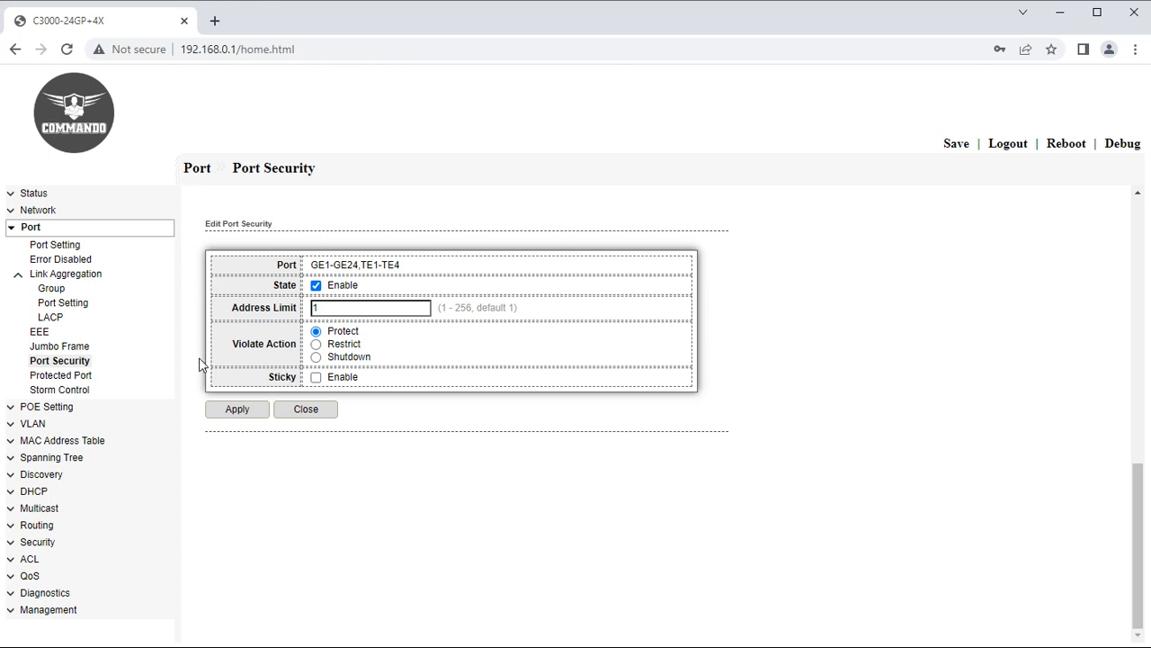
left_click(50, 376)
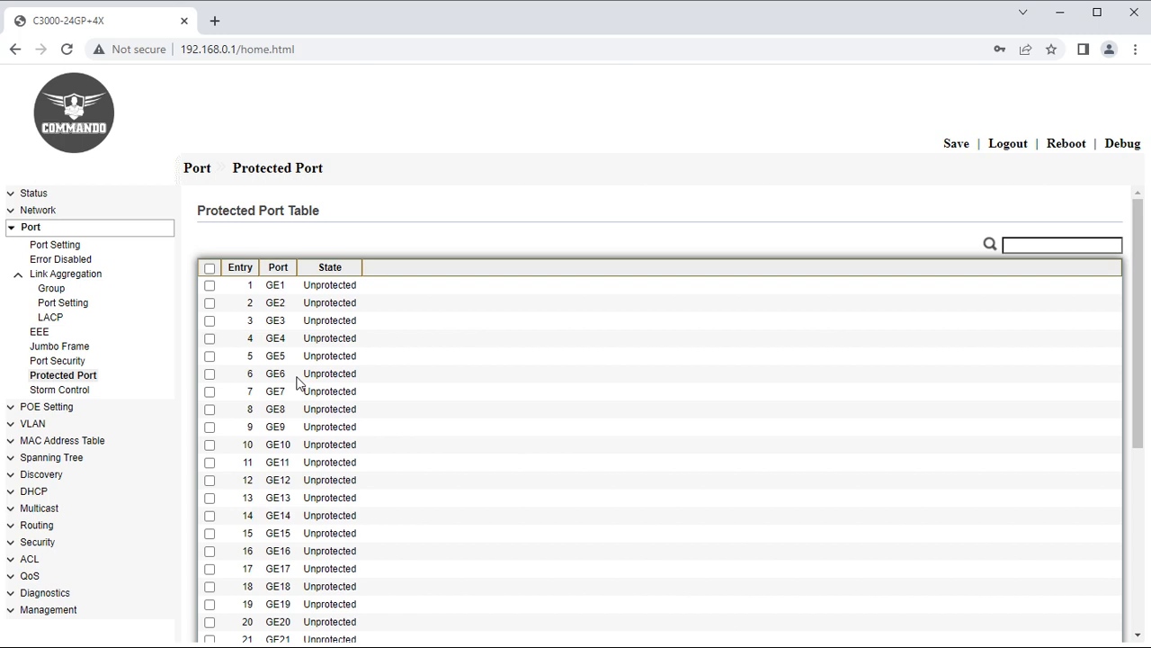
Mark all ports GE1–GE24, TE1–TE4 and LAG1–LAG8 as Protected.
left_click(210, 267)
scroll(185, 621, "down", 4)
left_click(241, 605)
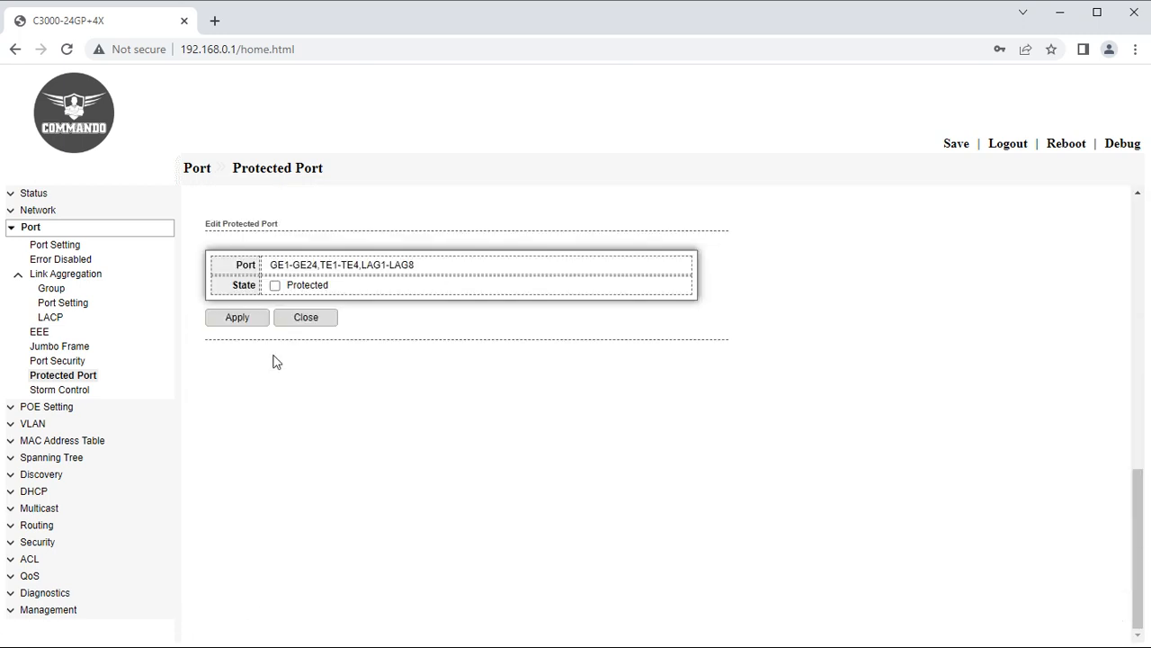
left_click(275, 287)
left_click(84, 389)
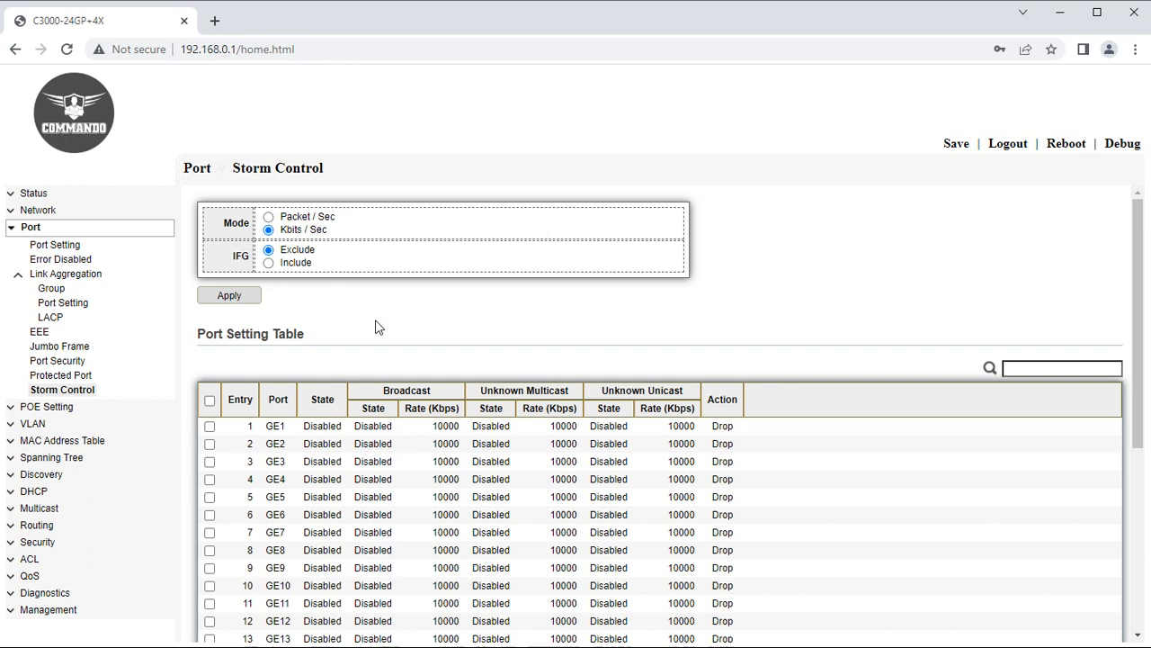
Switch storm control mode to Packet/Sec and select every port in the port table.
left_click(269, 217)
left_click(234, 296)
left_click(210, 400)
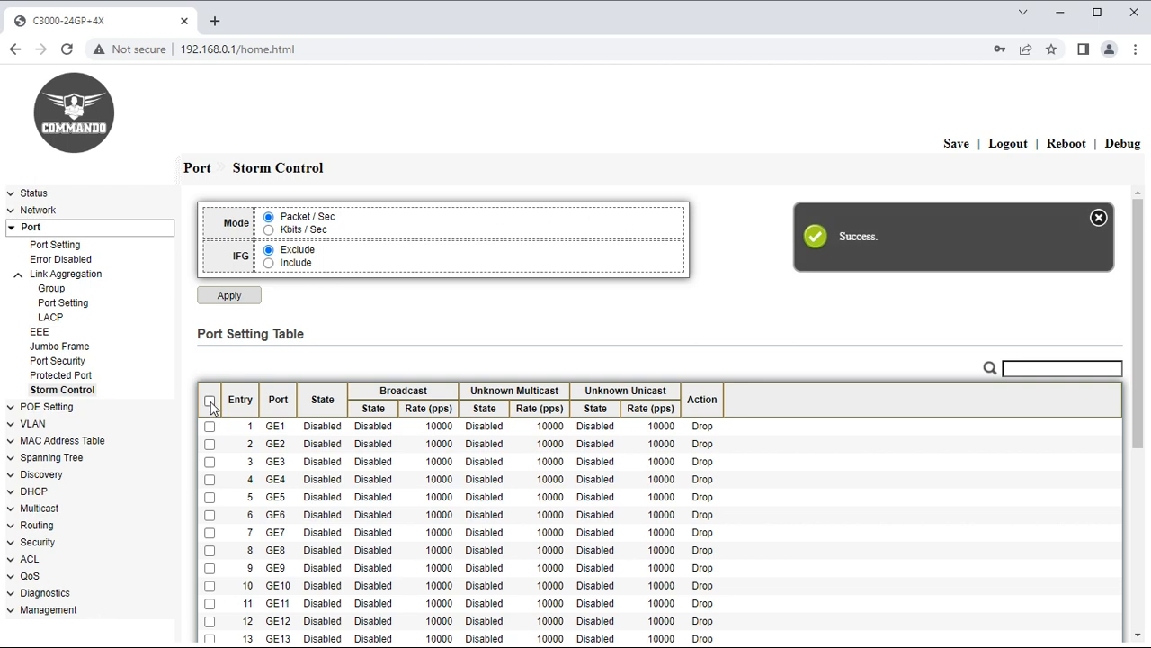
scroll(296, 522, "down", 4)
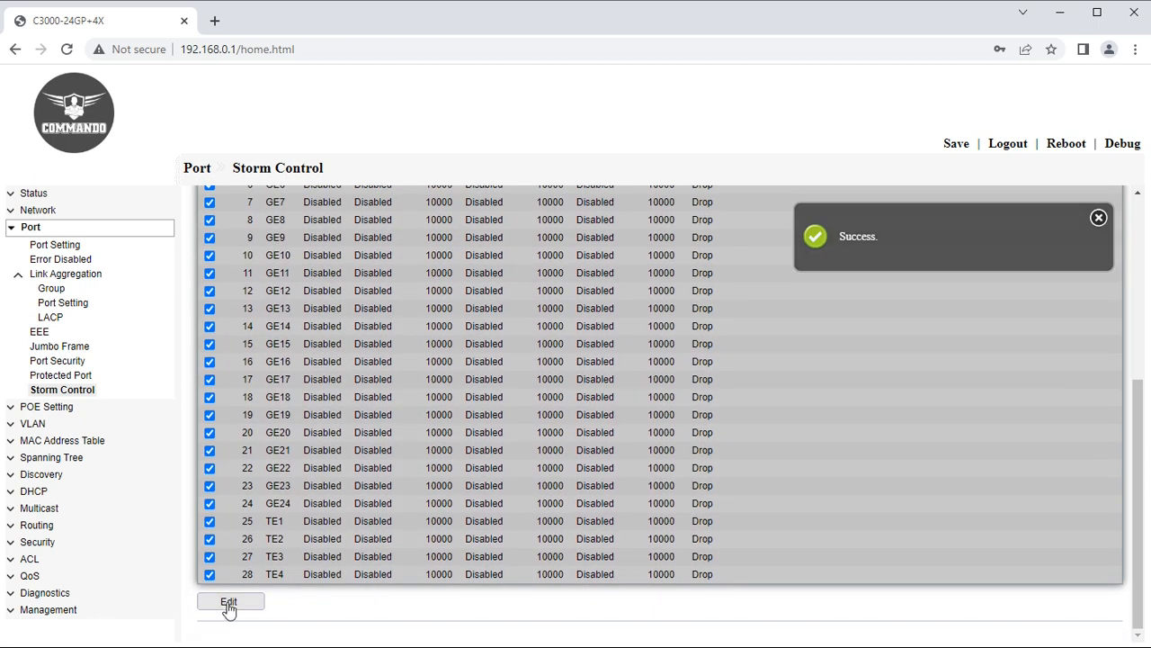
Enable storm control with broadcast, unknown multicast and unknown unicast limiting on the selected ports.
left_click(228, 607)
left_click(339, 285)
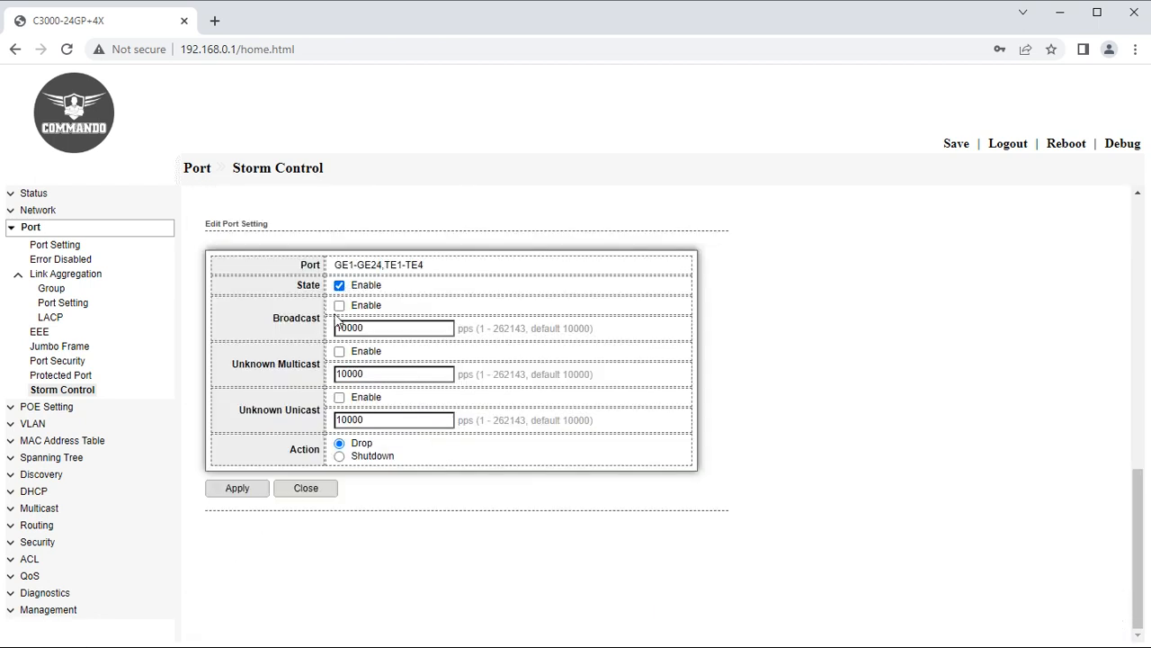
left_click_drag(364, 328, 354, 330)
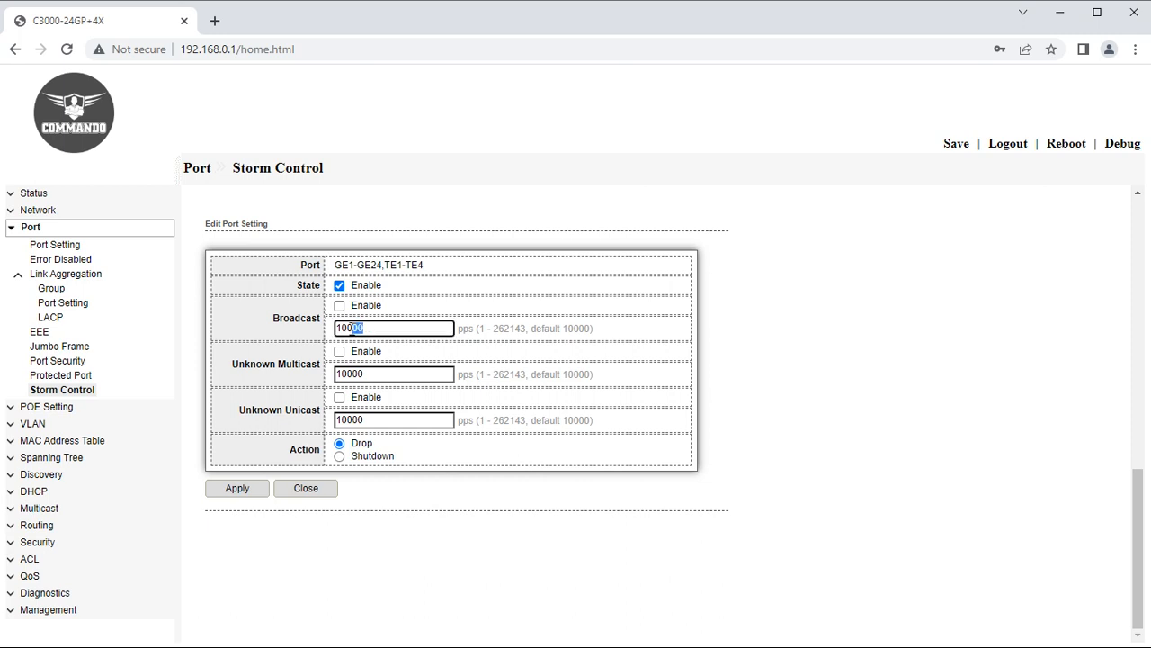
left_click_drag(375, 378, 336, 381)
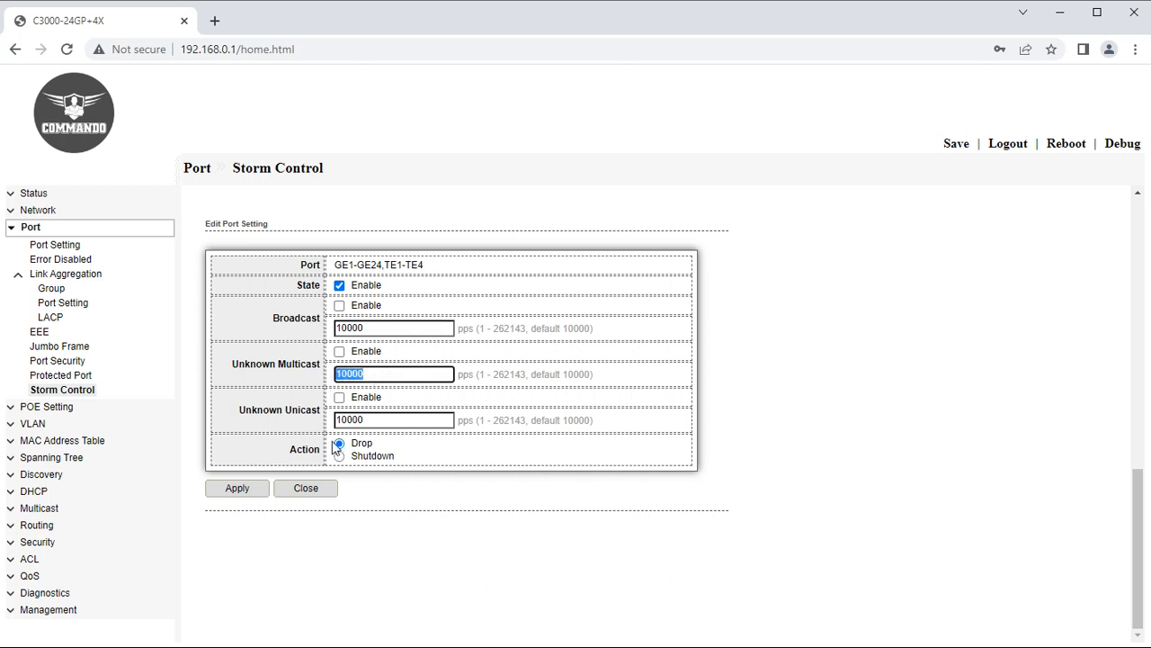
left_click(339, 306)
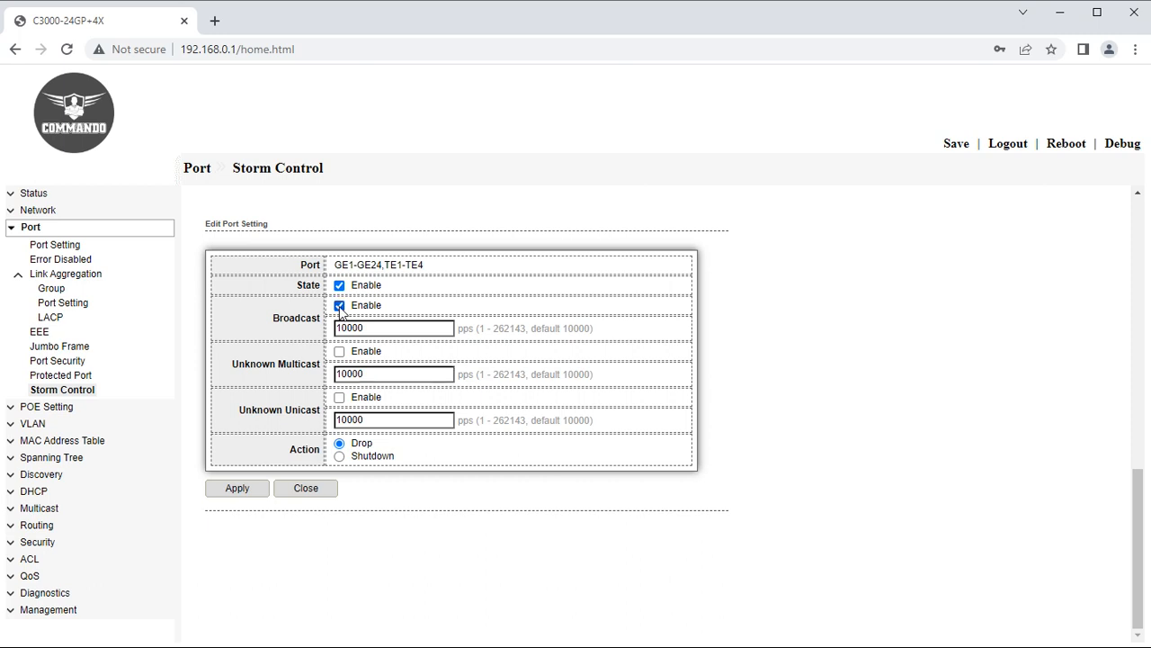
left_click(340, 352)
left_click(339, 396)
Set the unknown unicast rate to 100 pps and unknown multicast to 1000 pps.
left_click(372, 421)
key("BackSpace")
key("BackSpace")
left_click(386, 377)
key("BackSpace")
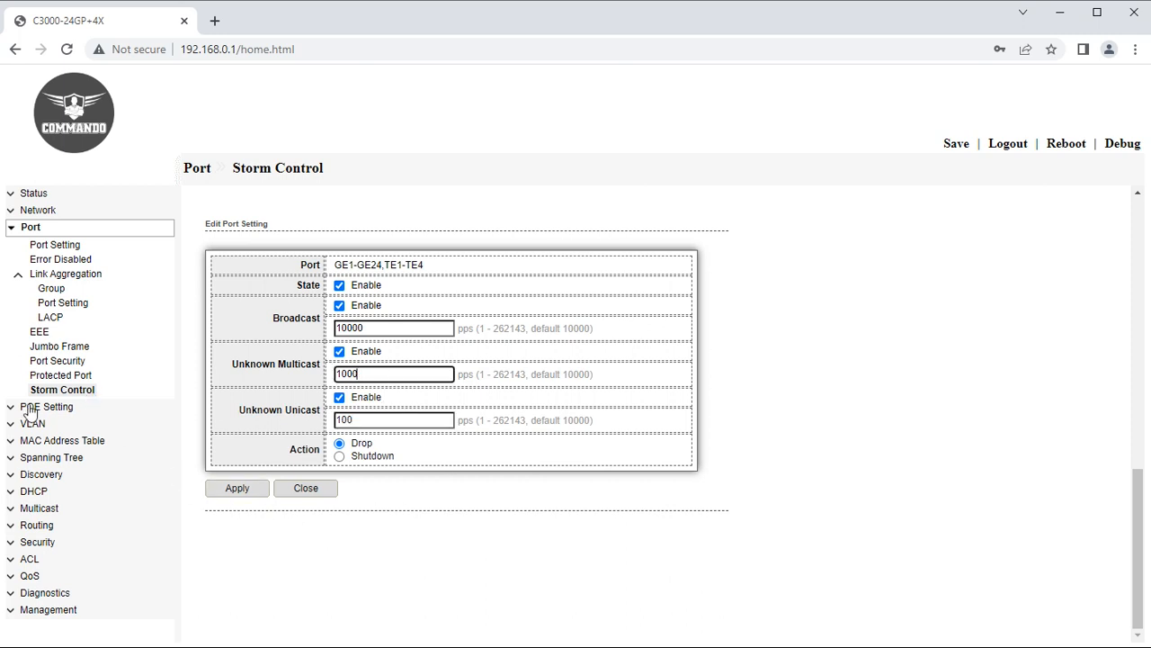
left_click(13, 232)
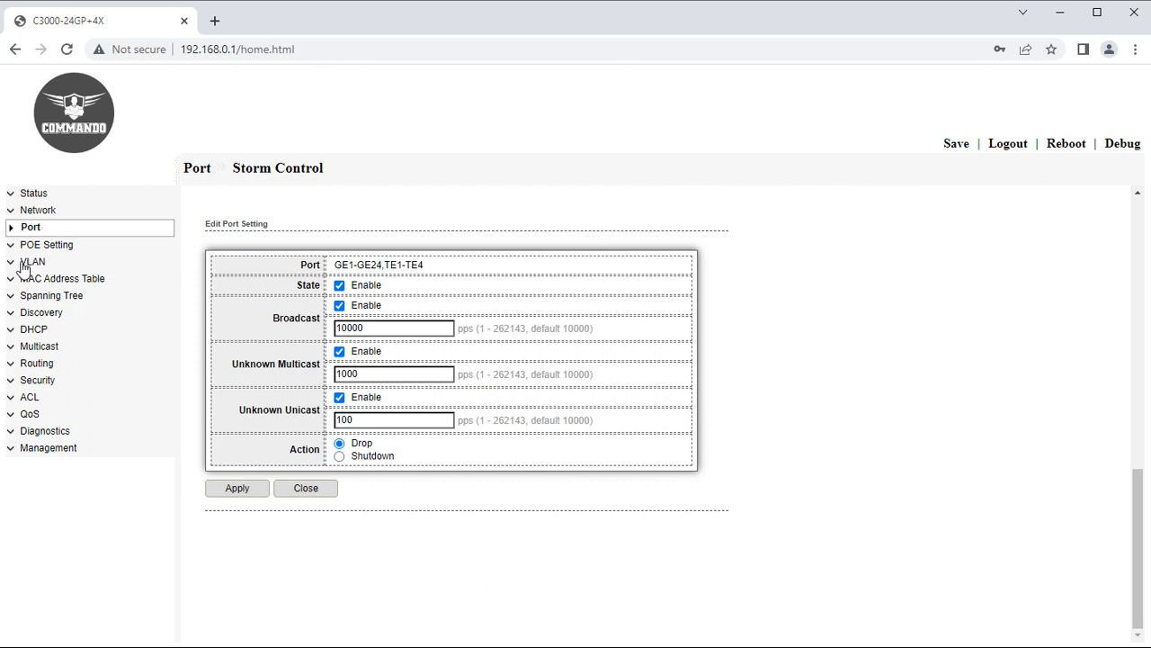
left_click(27, 262)
Review PoE power use: 32480 mW drawn, 2.40% of 520W, with GE1, GE5 and GE7 powered.
left_click(36, 244)
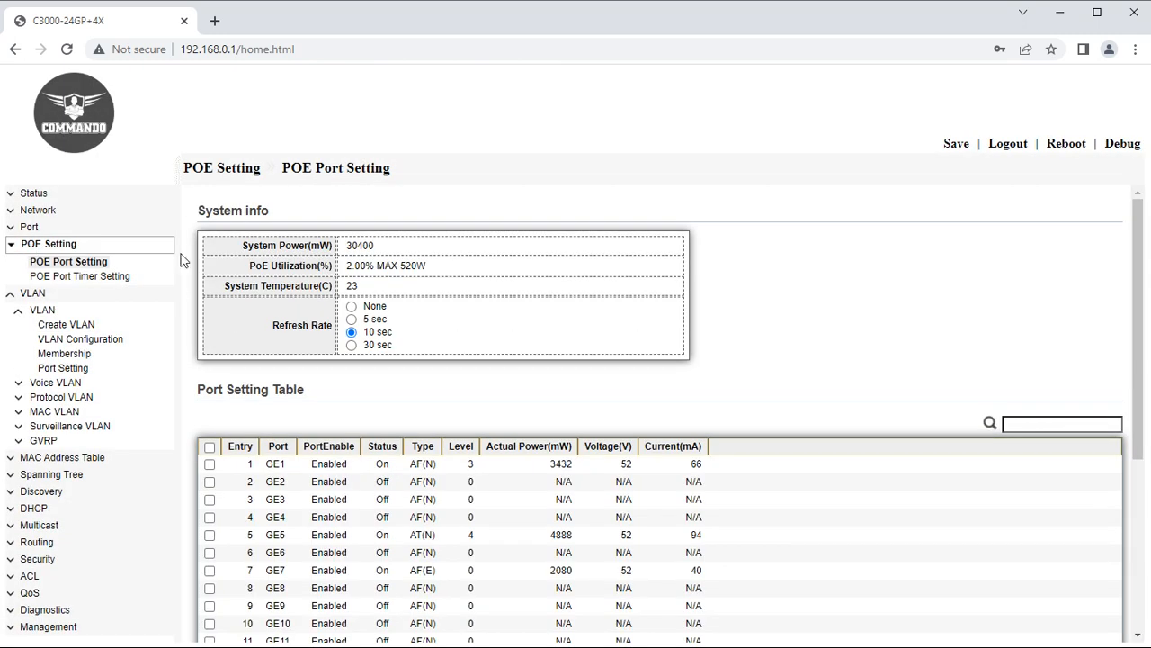
left_click(11, 294)
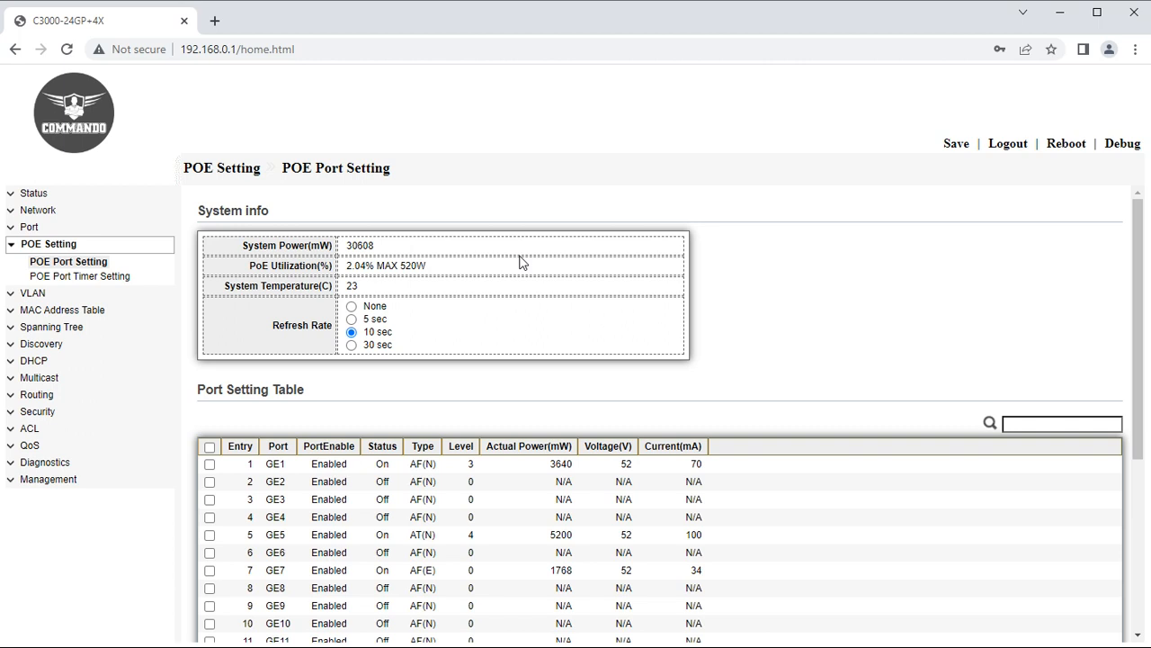
left_click_drag(250, 266, 375, 272)
scroll(527, 515, "down", 2)
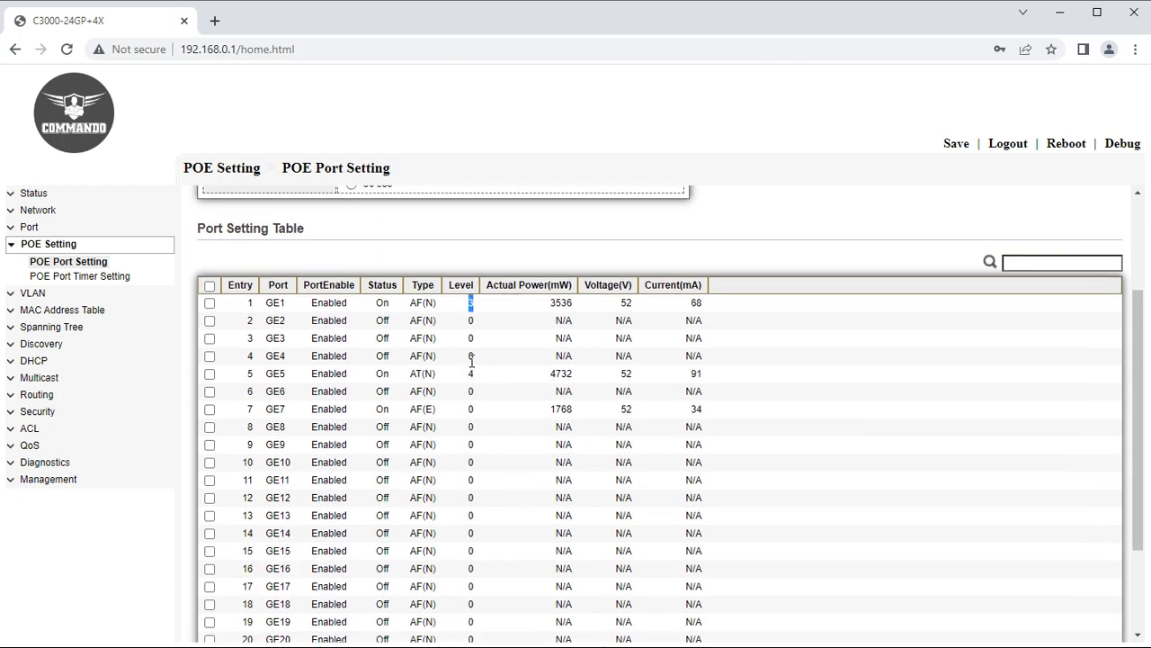
scroll(491, 545, "down", 2)
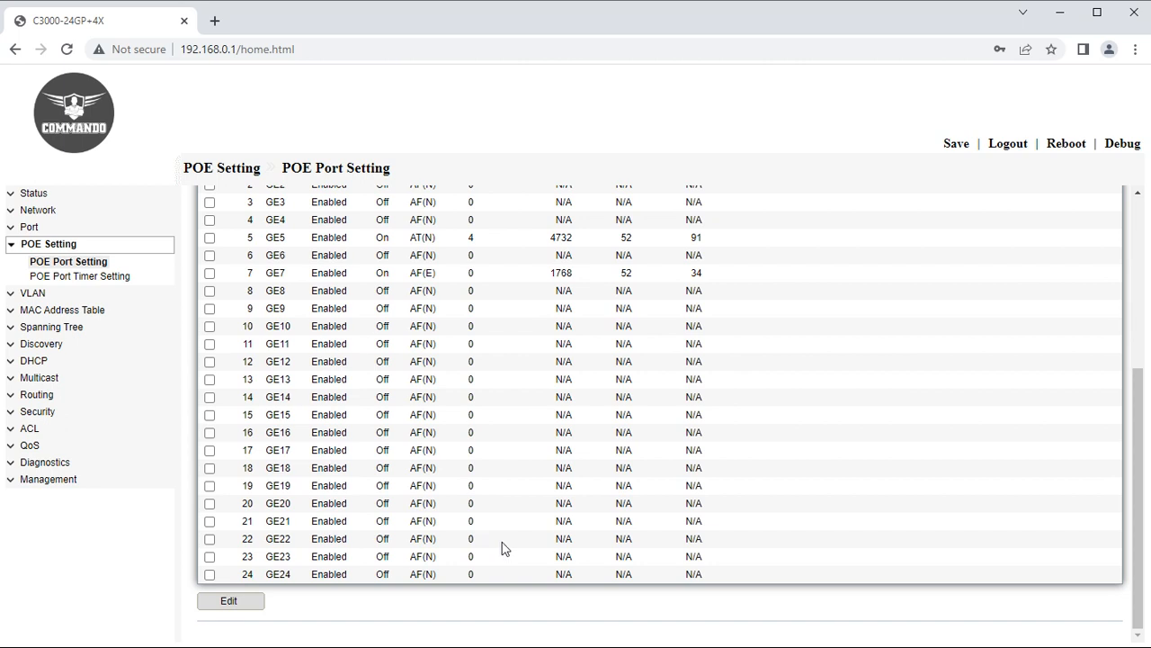
scroll(501, 545, "up", 4)
left_click_drag(477, 463, 412, 464)
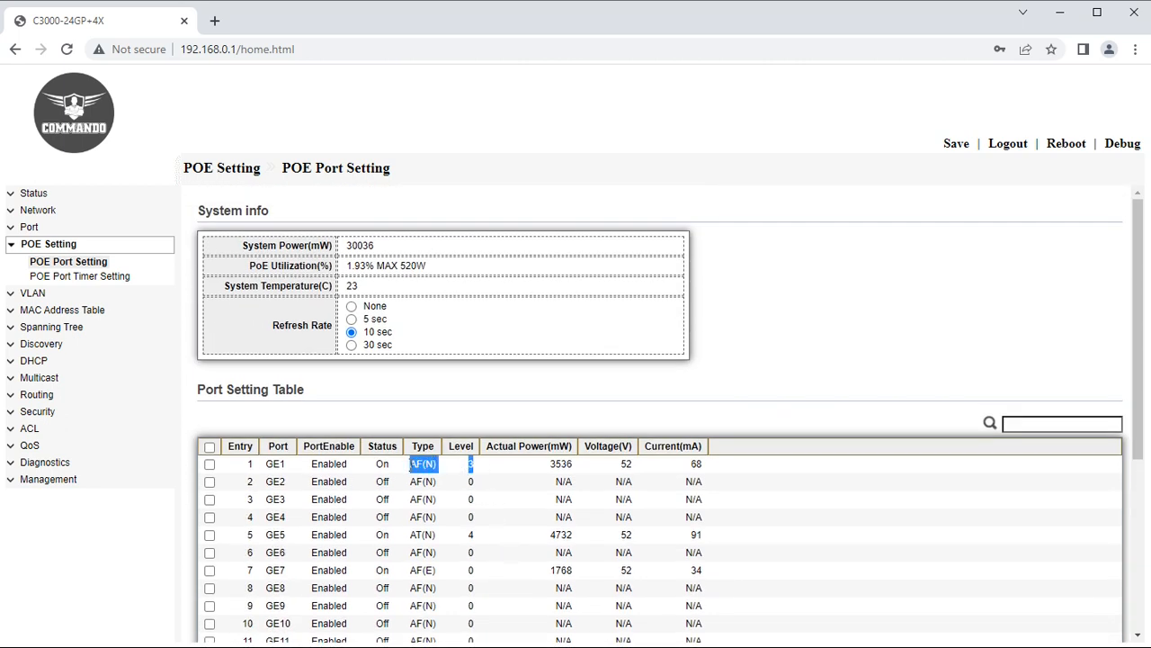
scroll(471, 537, "down", 2)
scroll(471, 537, "down", 1)
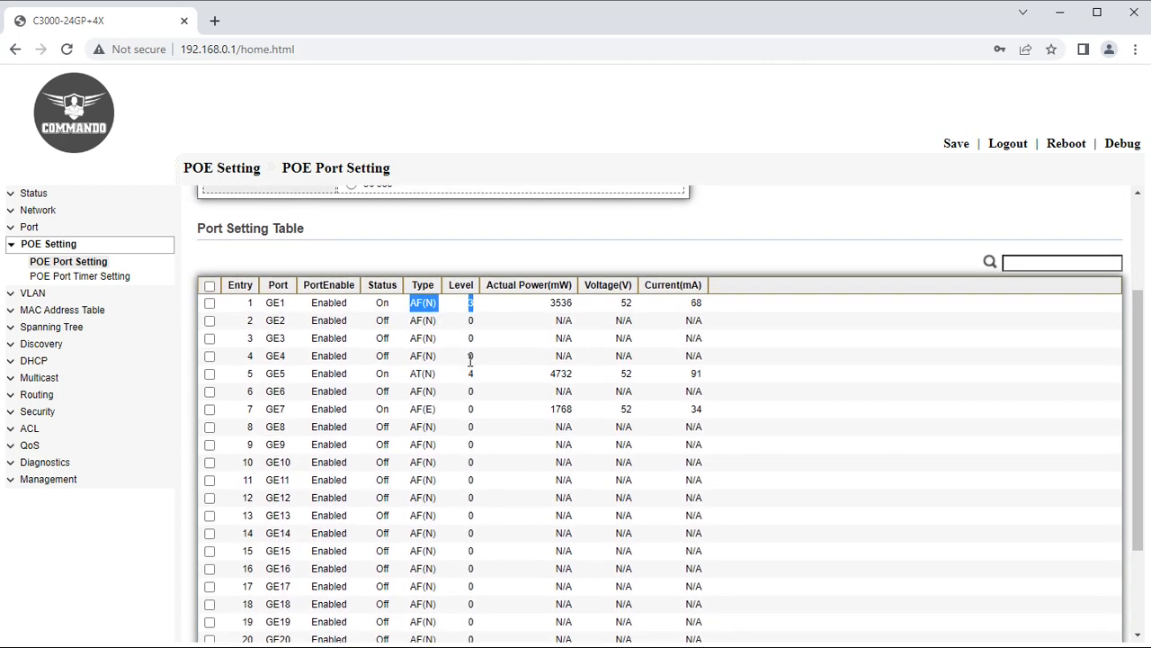
left_click_drag(480, 376, 411, 374)
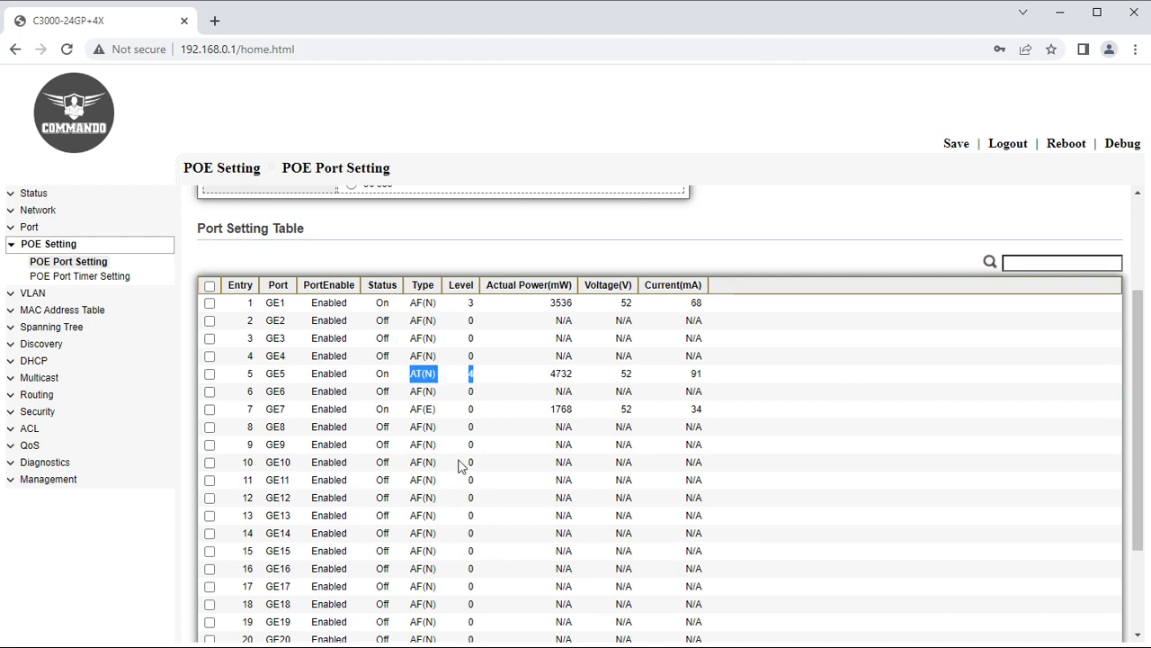
scroll(461, 466, "down", 2)
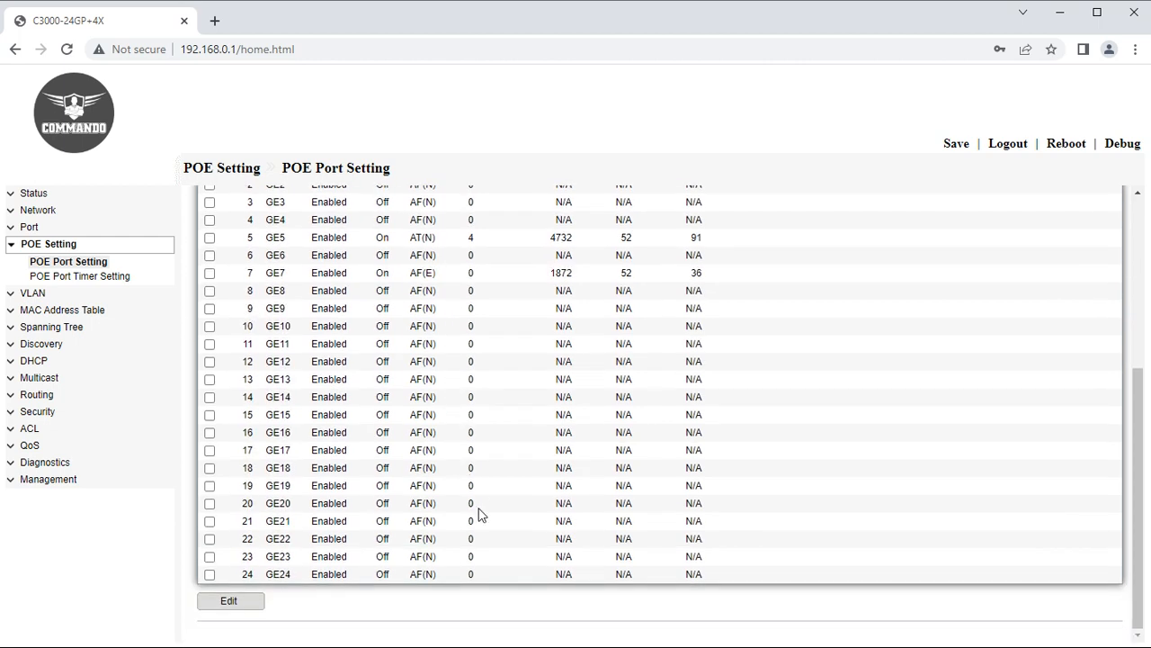
scroll(478, 513, "up", 4)
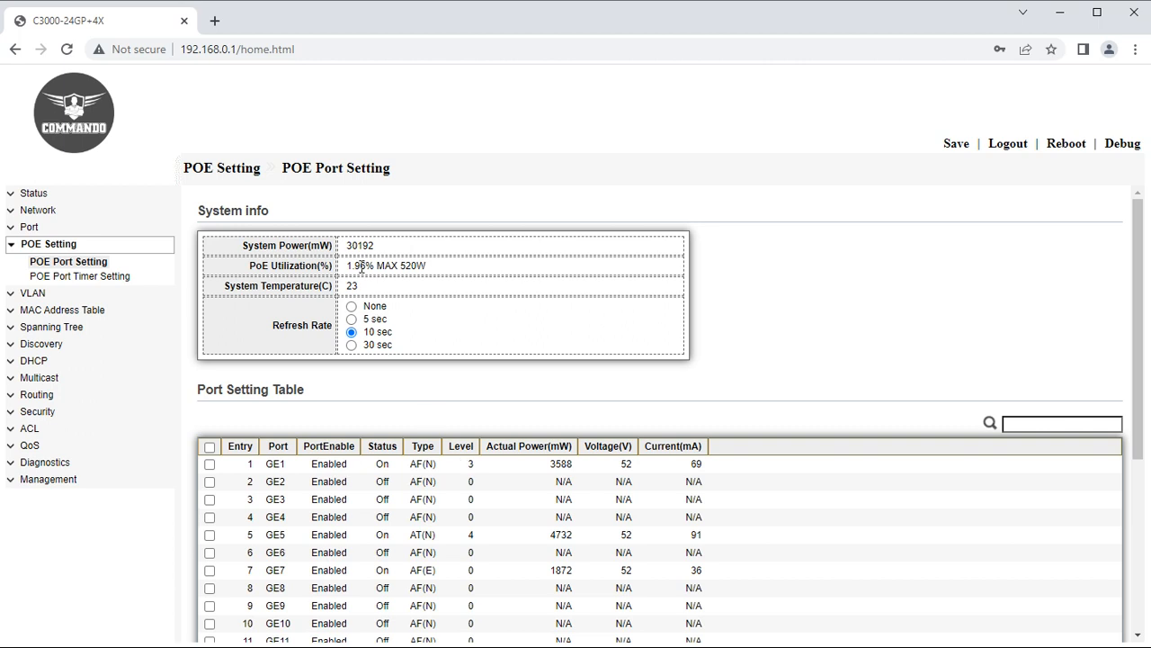
left_click_drag(375, 266, 347, 266)
left_click_drag(427, 267, 399, 266)
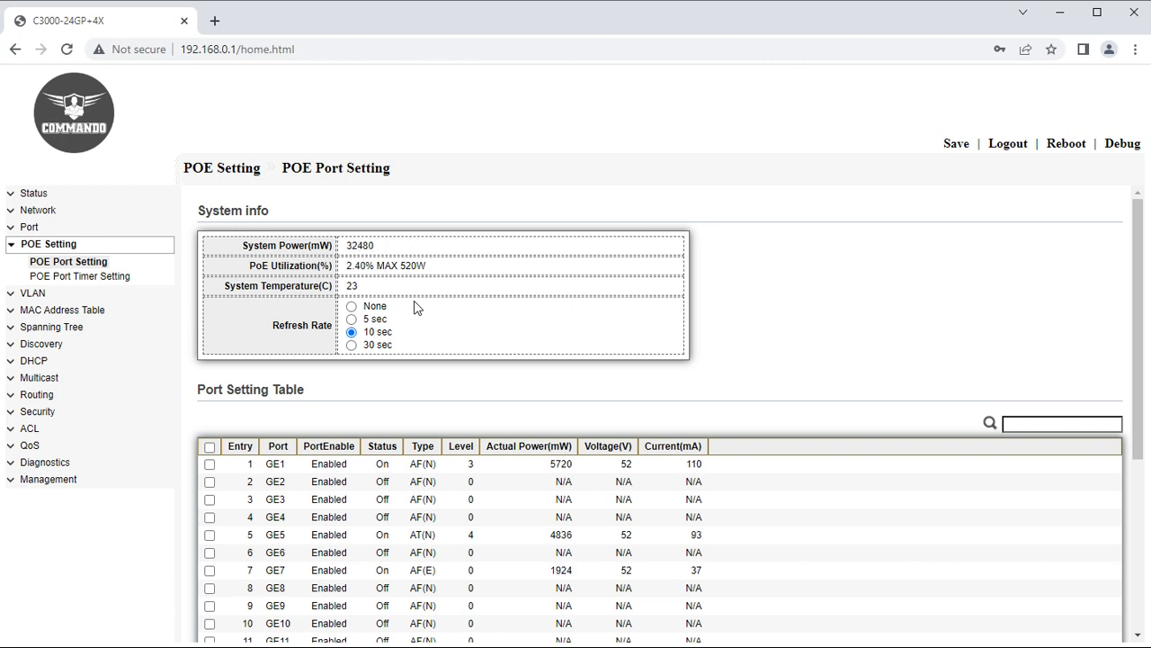
scroll(414, 307, "down", 1)
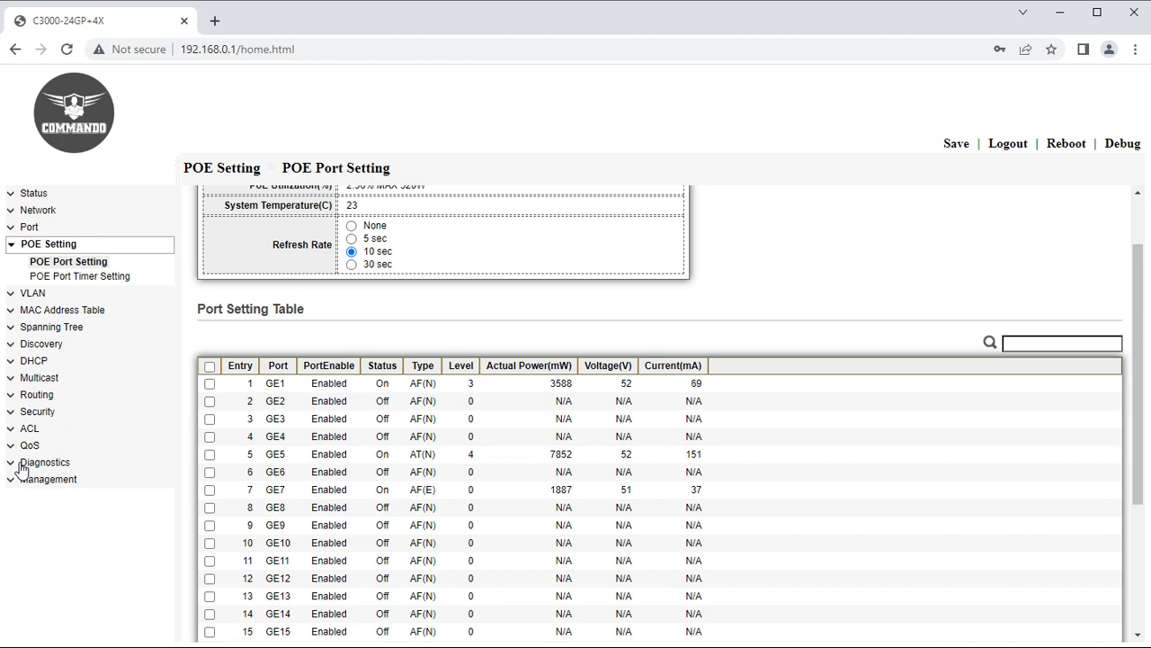
In the PoE Port Timer schedule, untick Monday hours 00 and 01 for GE1.
left_click(71, 278)
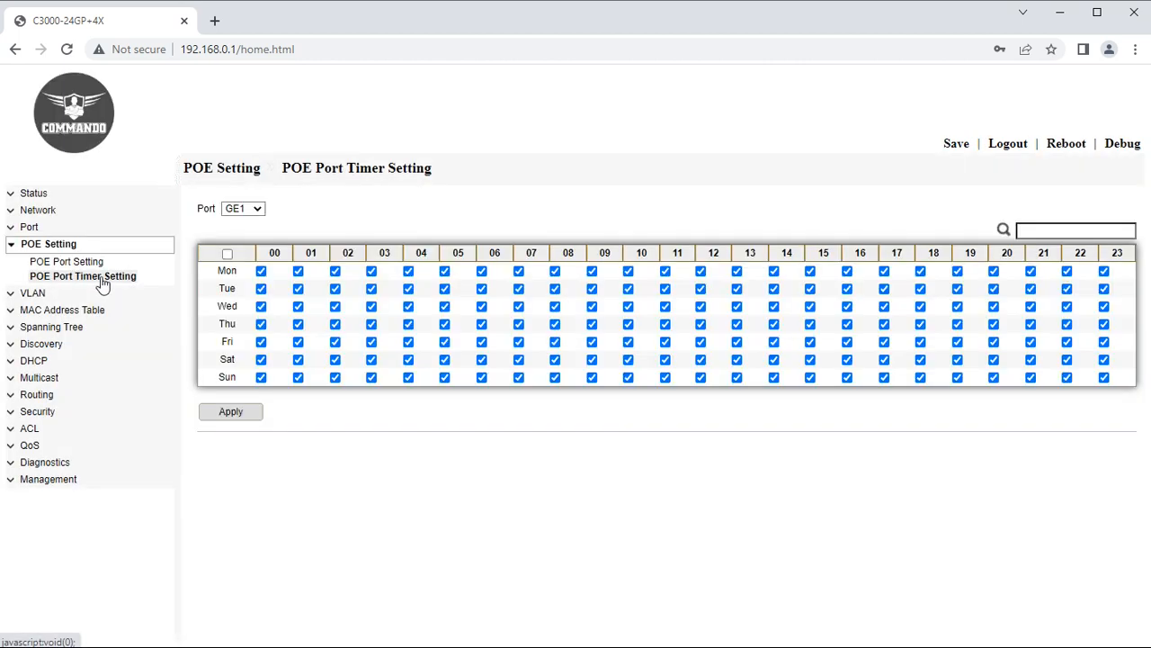
left_click(261, 272)
left_click(298, 271)
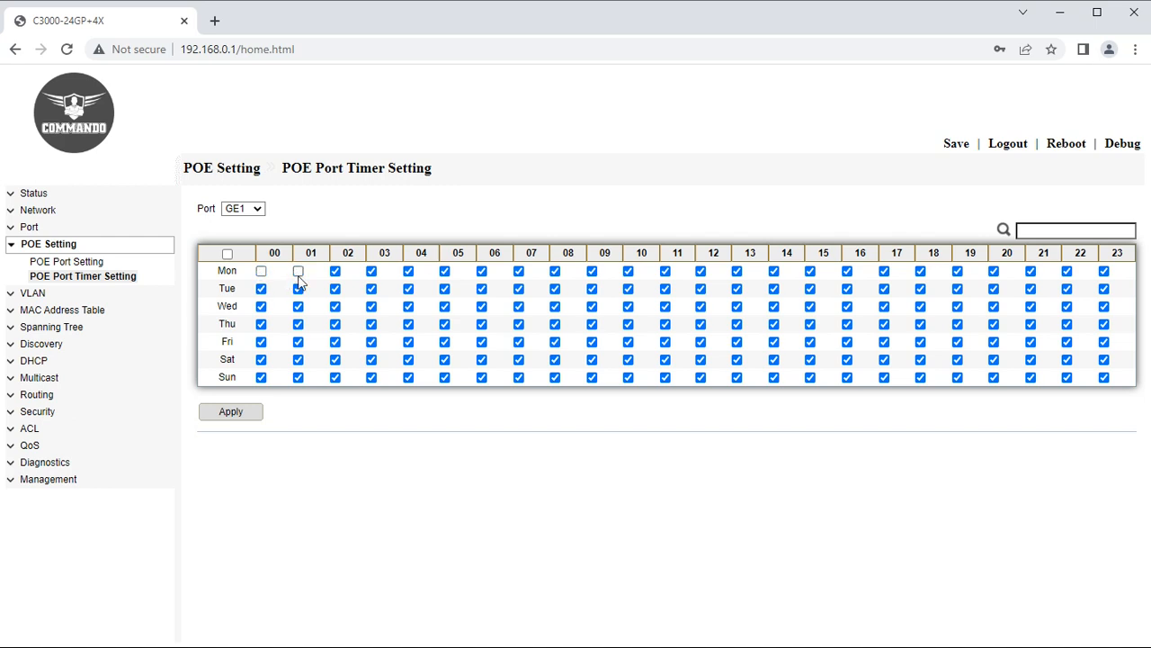
Switch the schedule to port GE4, untick Monday hours 00 and 01, and apply.
left_click(258, 210)
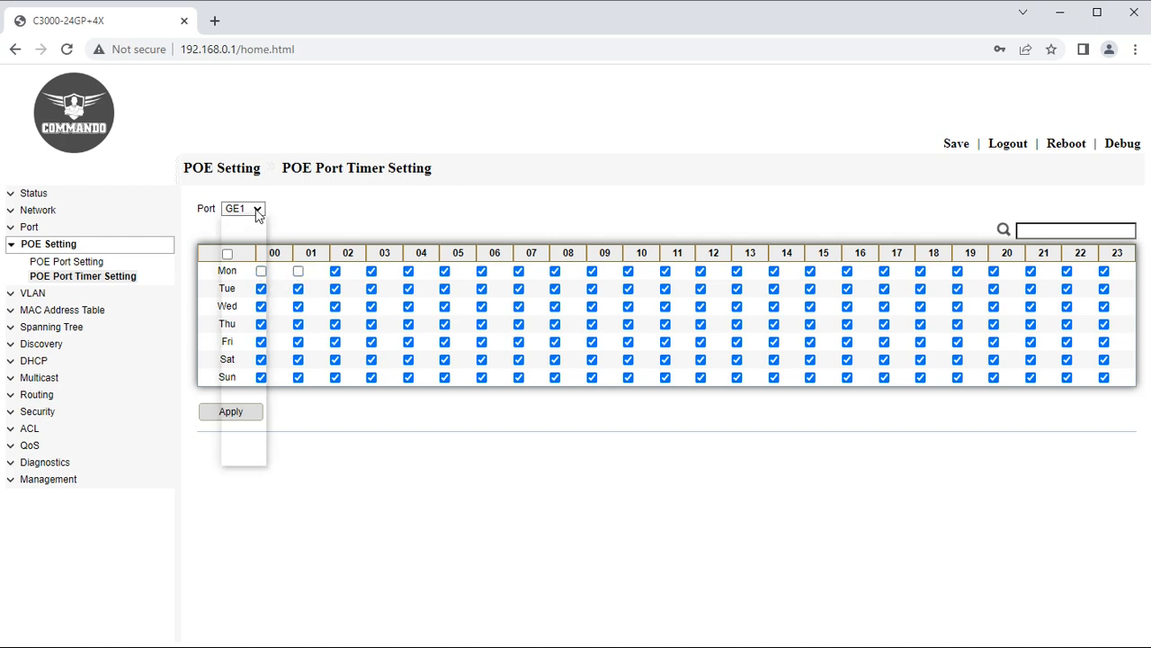
left_click(237, 260)
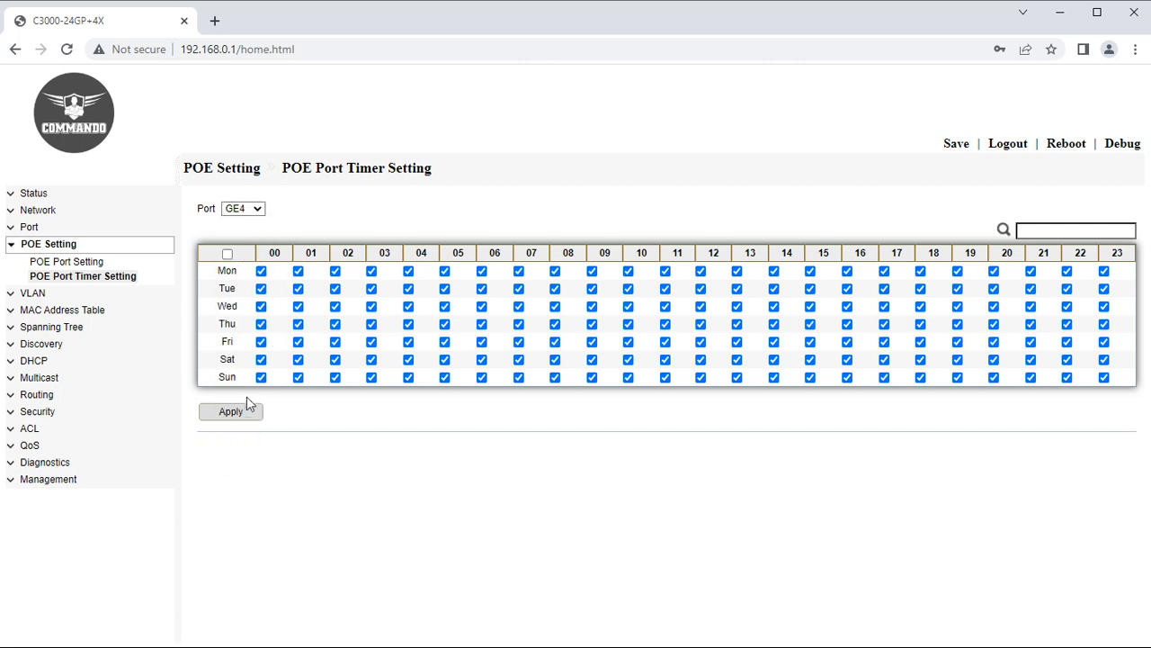
left_click(243, 413)
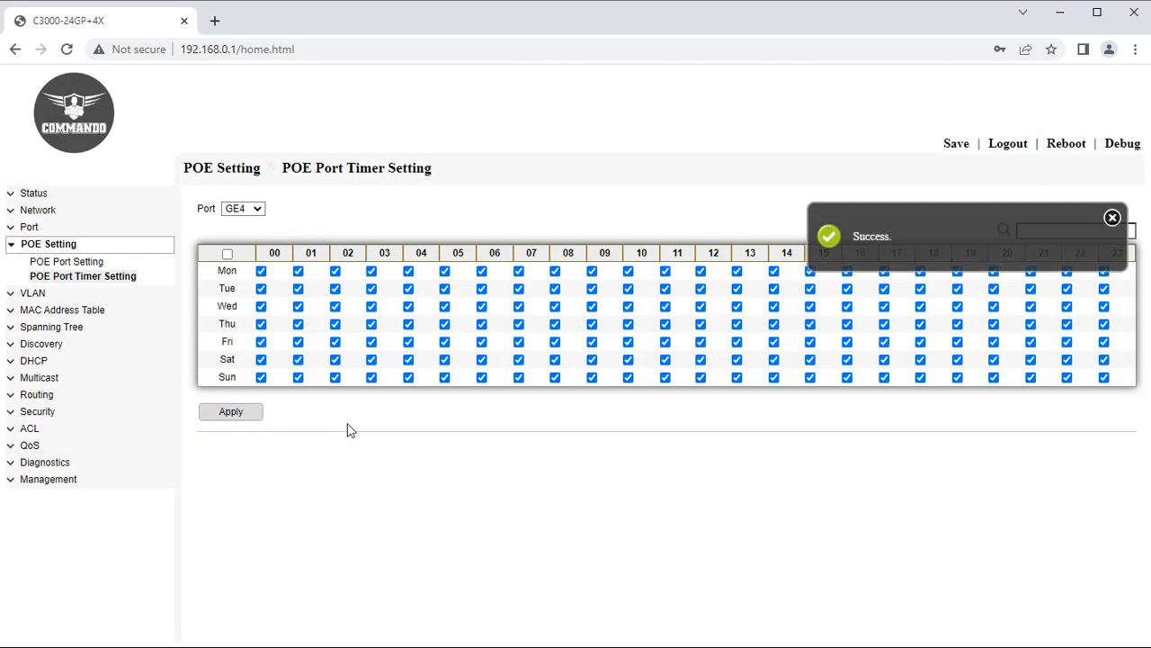
left_click(260, 271)
left_click(298, 270)
left_click(255, 411)
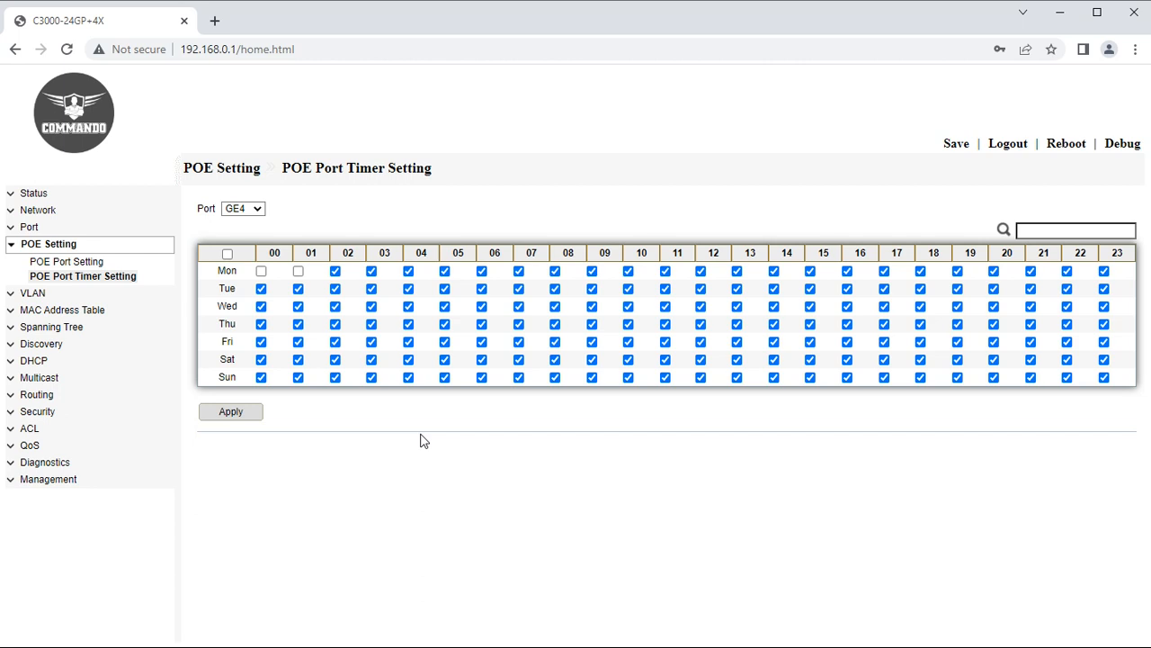
Create VLANs 2, 7 and 8 on the switch.
left_click(20, 245)
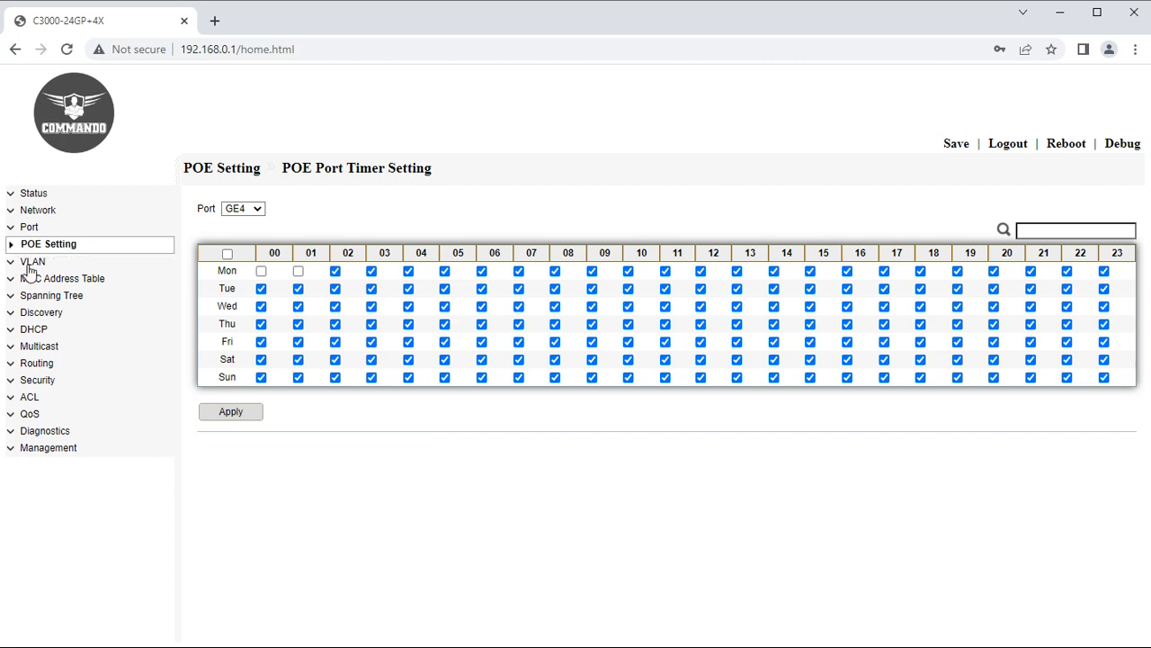
left_click(33, 262)
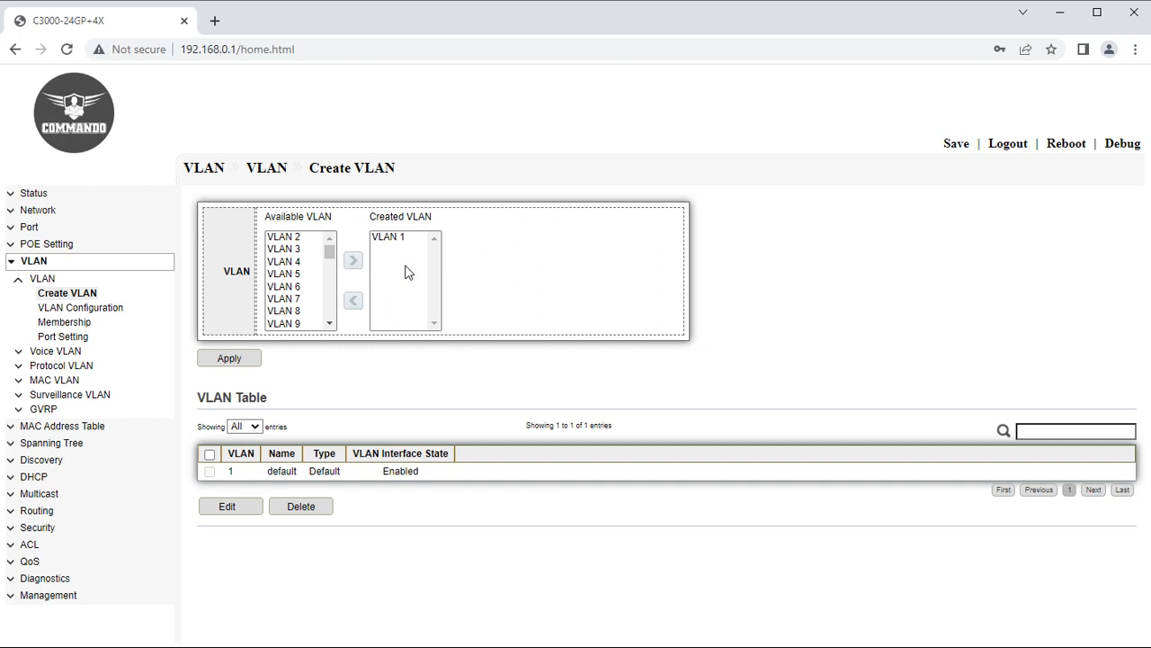
left_click(284, 237)
left_click(353, 260)
left_click(286, 287)
left_click(352, 260)
left_click(304, 288)
left_click(353, 260)
left_click(229, 358)
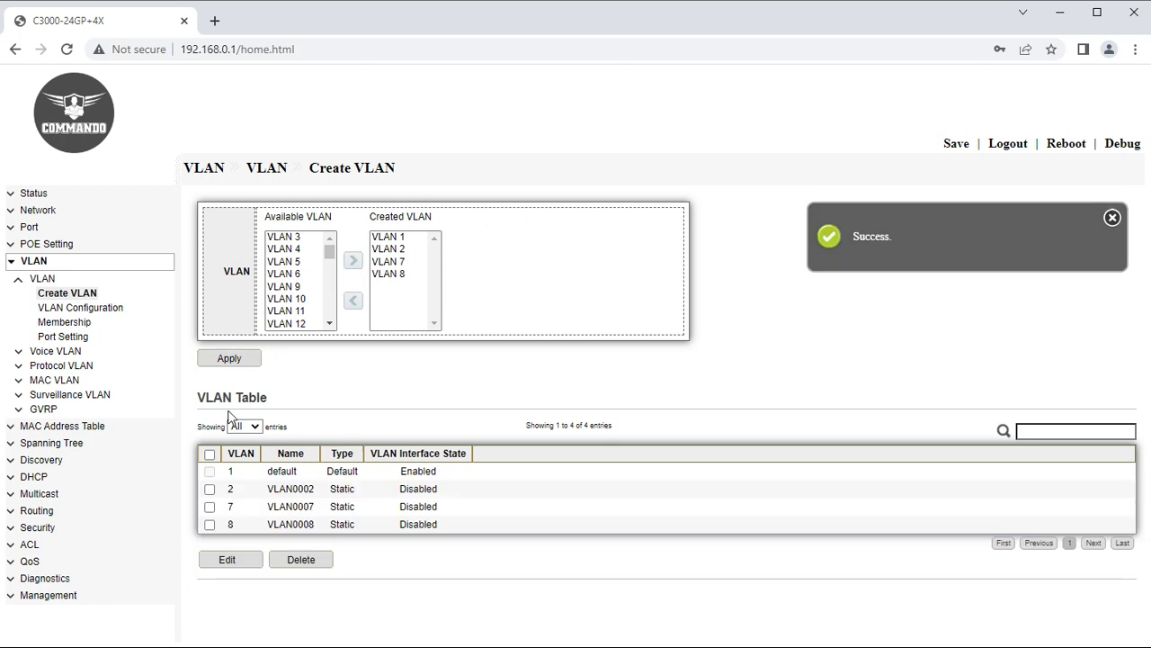
Rename VLAN 2 from VLAN0002 to 'HR'.
left_click(209, 489)
left_click(229, 558)
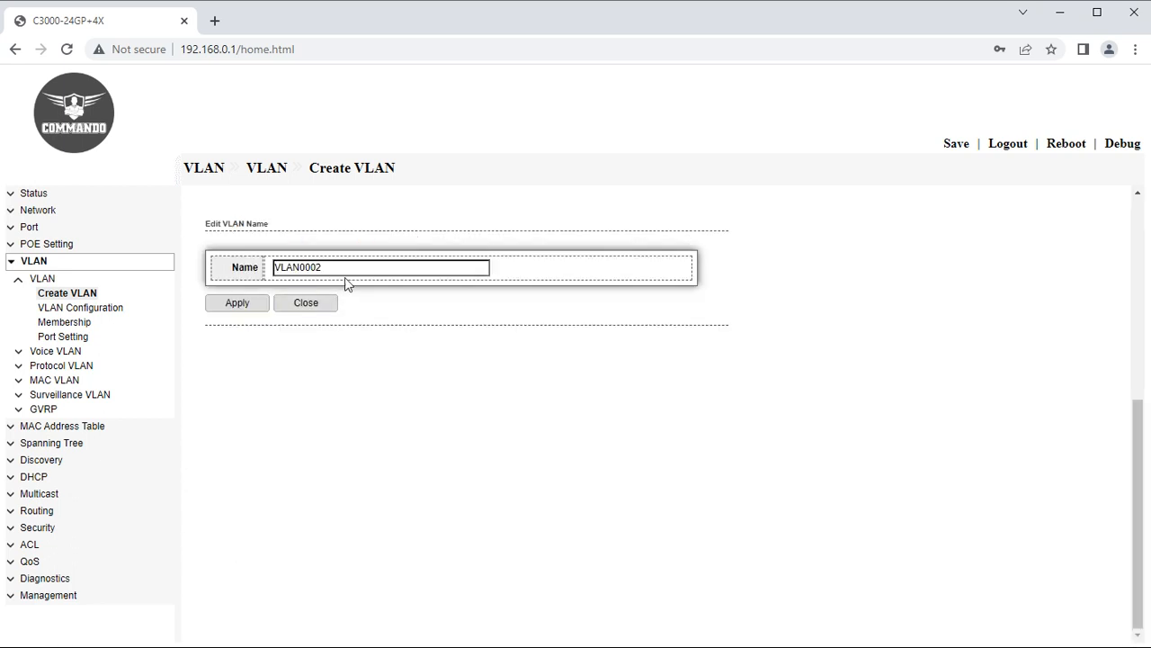
left_click_drag(347, 269, 238, 266)
type("HR")
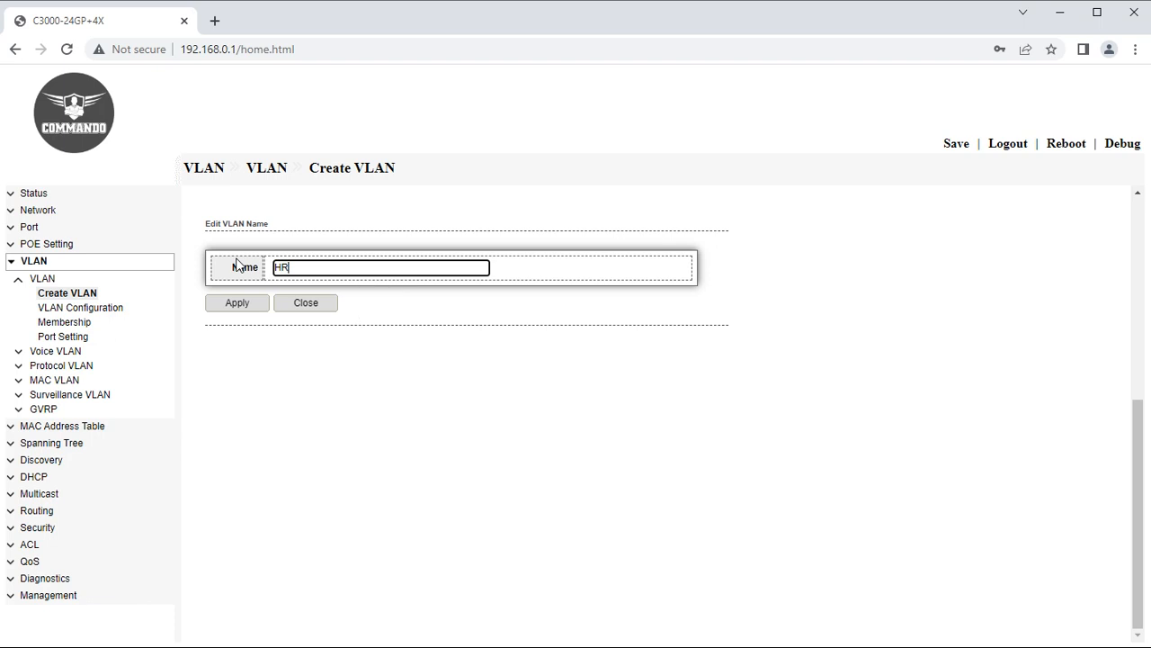
left_click(235, 303)
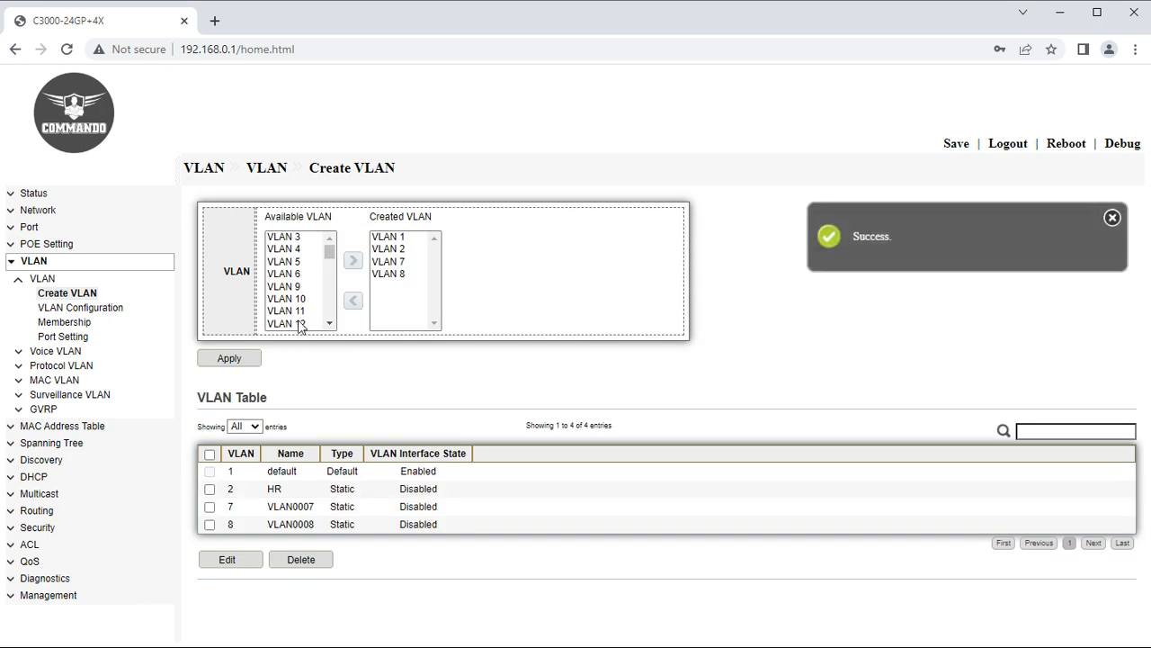
left_click(1113, 217)
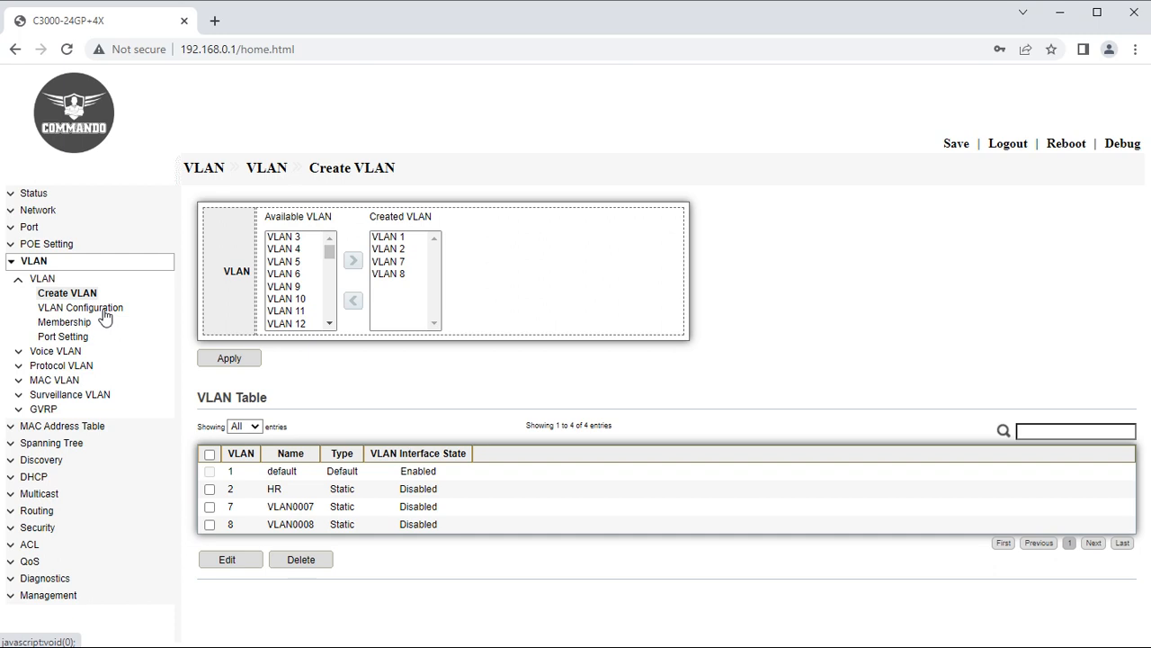
left_click_drag(237, 50, 188, 61)
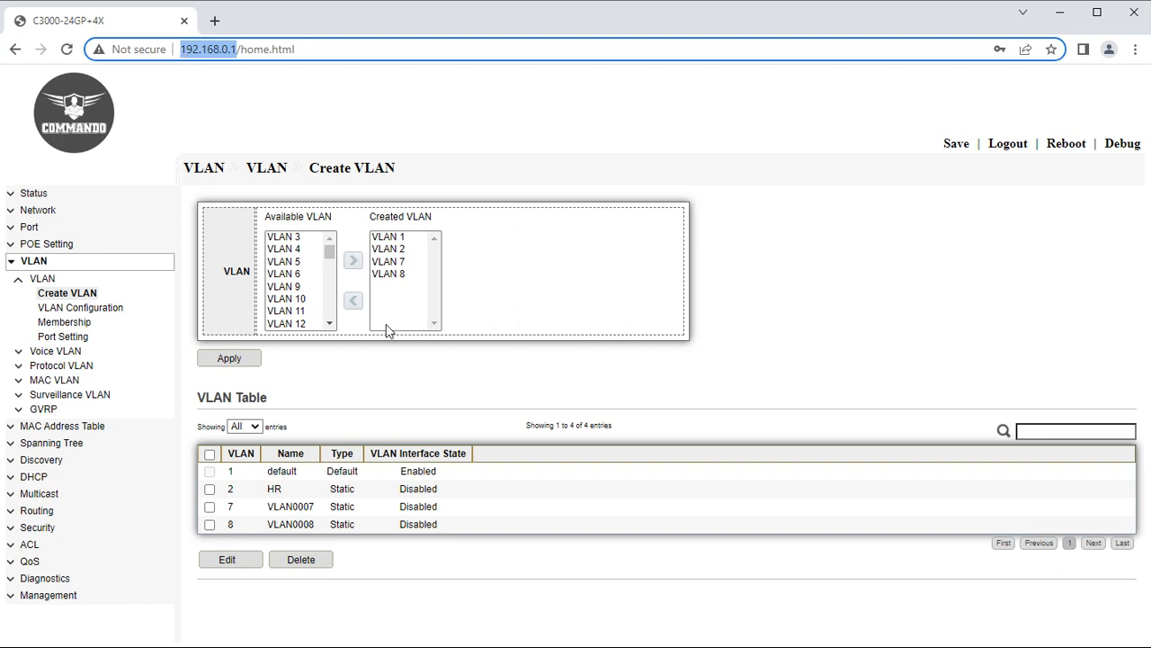
left_click(404, 354)
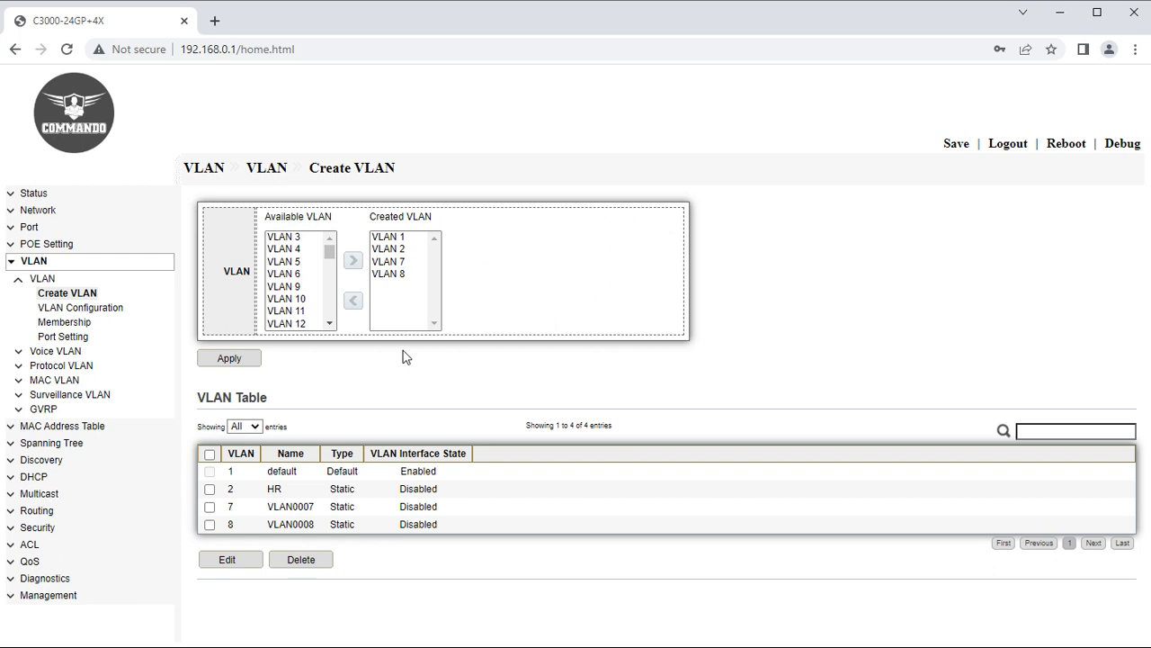
Display port membership for VLAN HR, with every port GE1–GE24 Excluded.
left_click(78, 308)
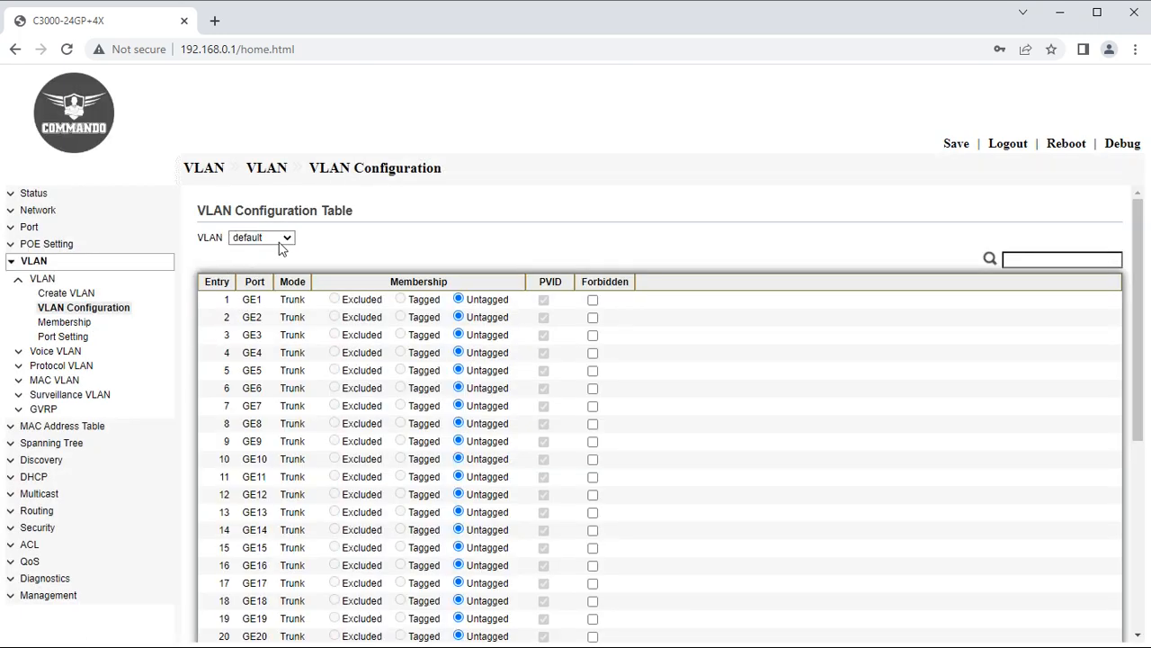
left_click(281, 239)
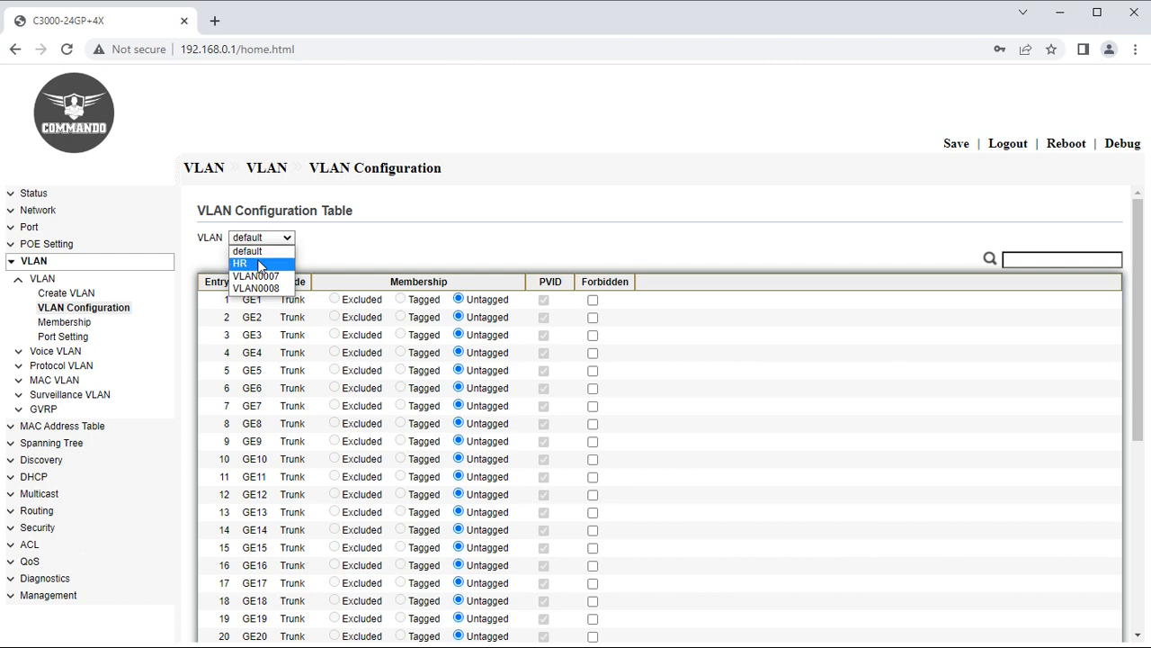
left_click(259, 265)
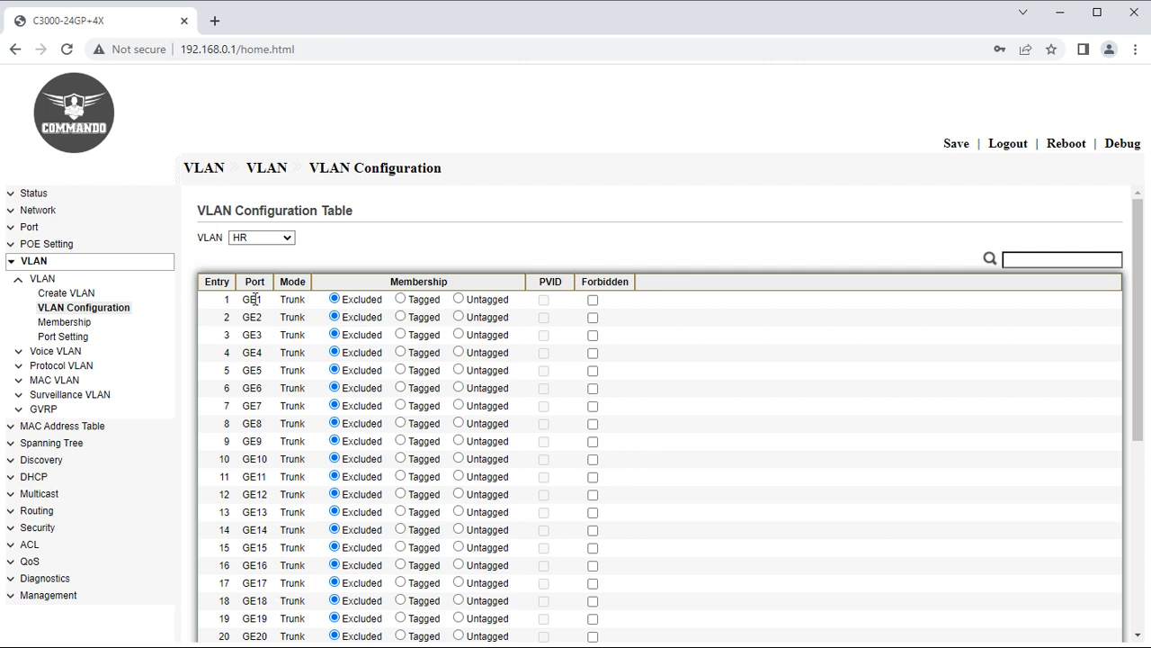
scroll(202, 426, "down", 5)
scroll(202, 426, "up", 8)
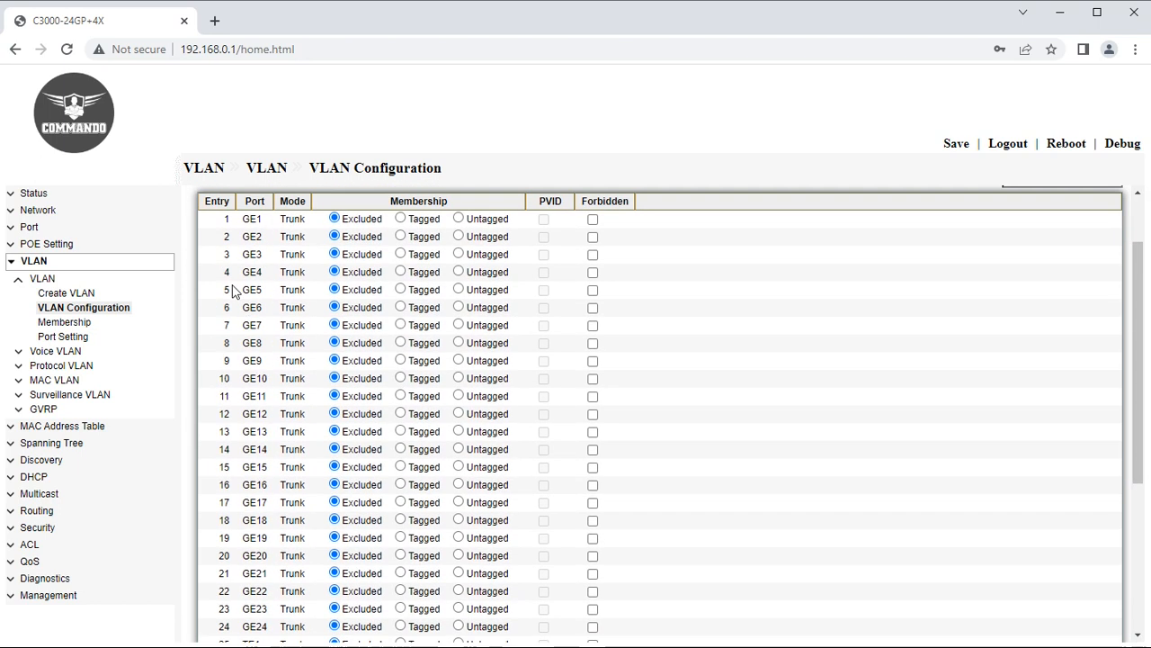
Add VLAN 2 to port GE3 as a tagged member alongside 1UP in Membership.
left_click(72, 323)
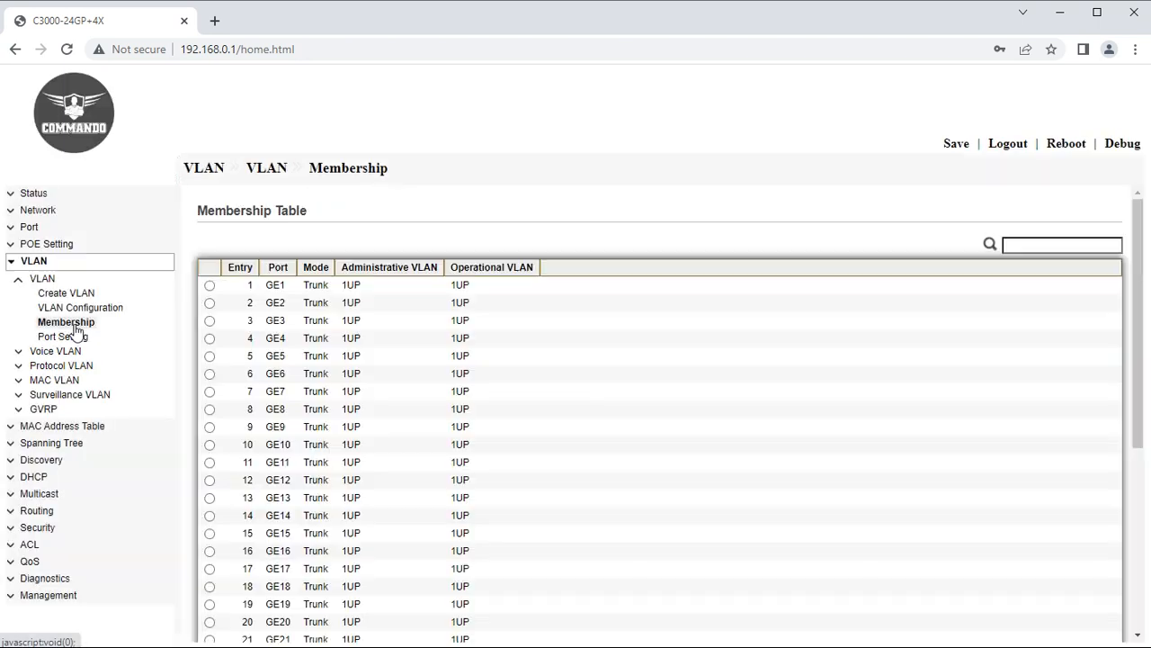
left_click(209, 321)
scroll(315, 504, "down", 5)
left_click(231, 601)
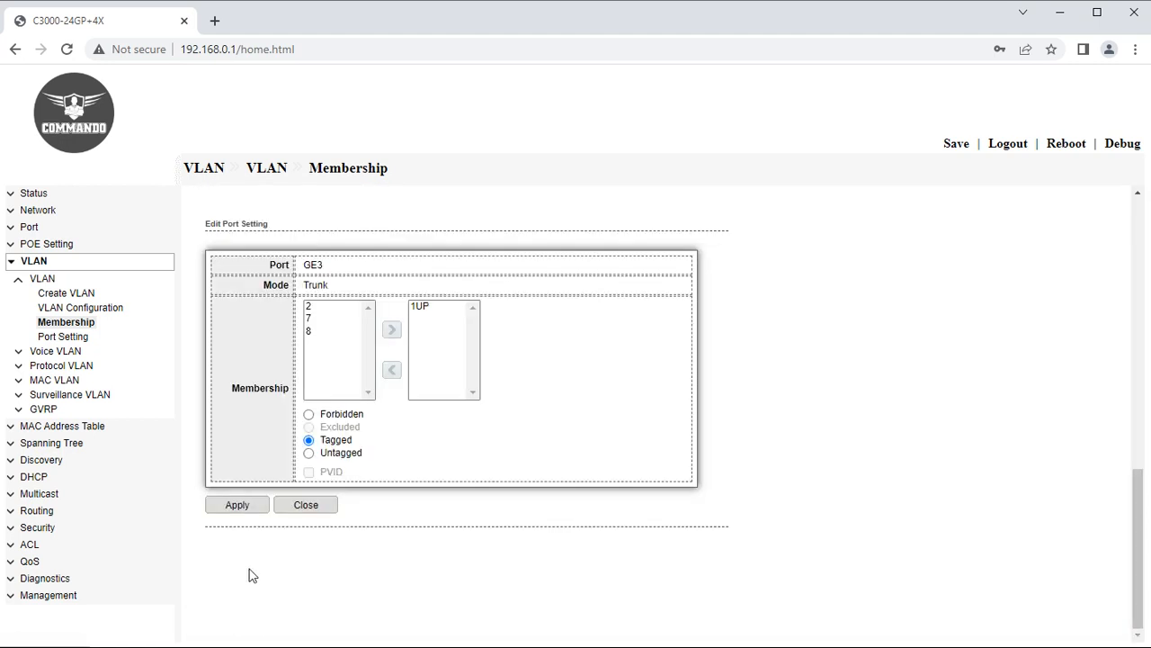
left_click(310, 308)
left_click(391, 330)
left_click(237, 504)
Bring up the VLAN Port Setting table.
scroll(474, 321, "up", 5)
scroll(473, 320, "up", 1)
left_click_drag(488, 320, 206, 323)
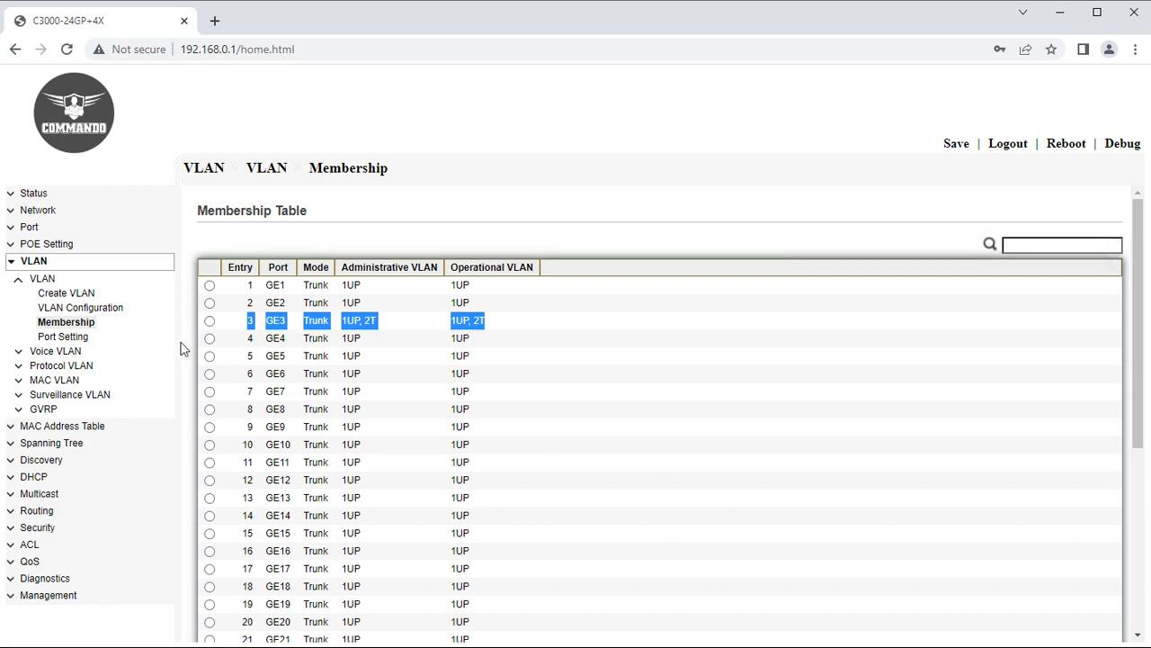
left_click(63, 337)
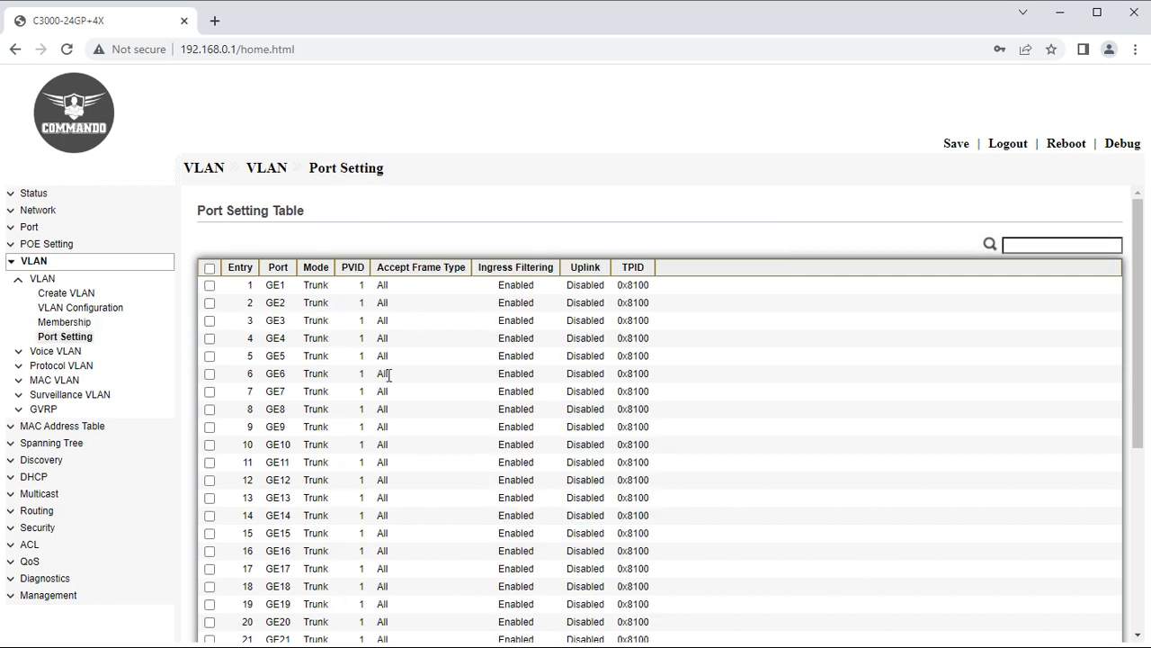
Enable Uplink with TPID 0x8100 for all ports, then expand the Voice VLAN pages.
left_click(210, 268)
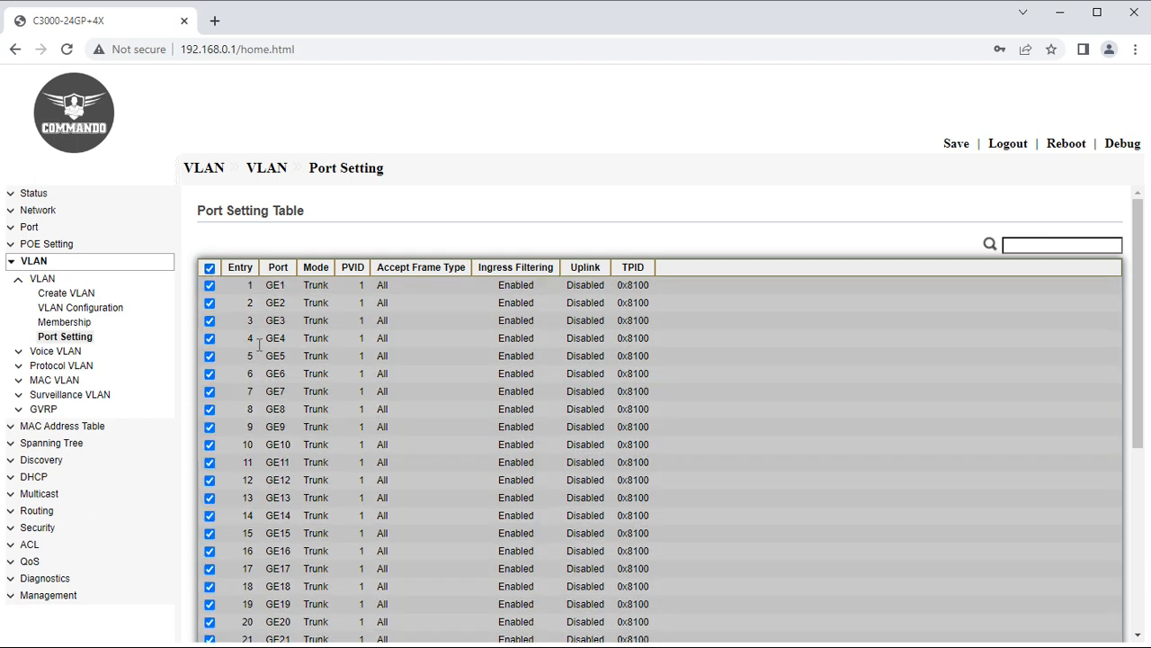
scroll(259, 351, "down", 4)
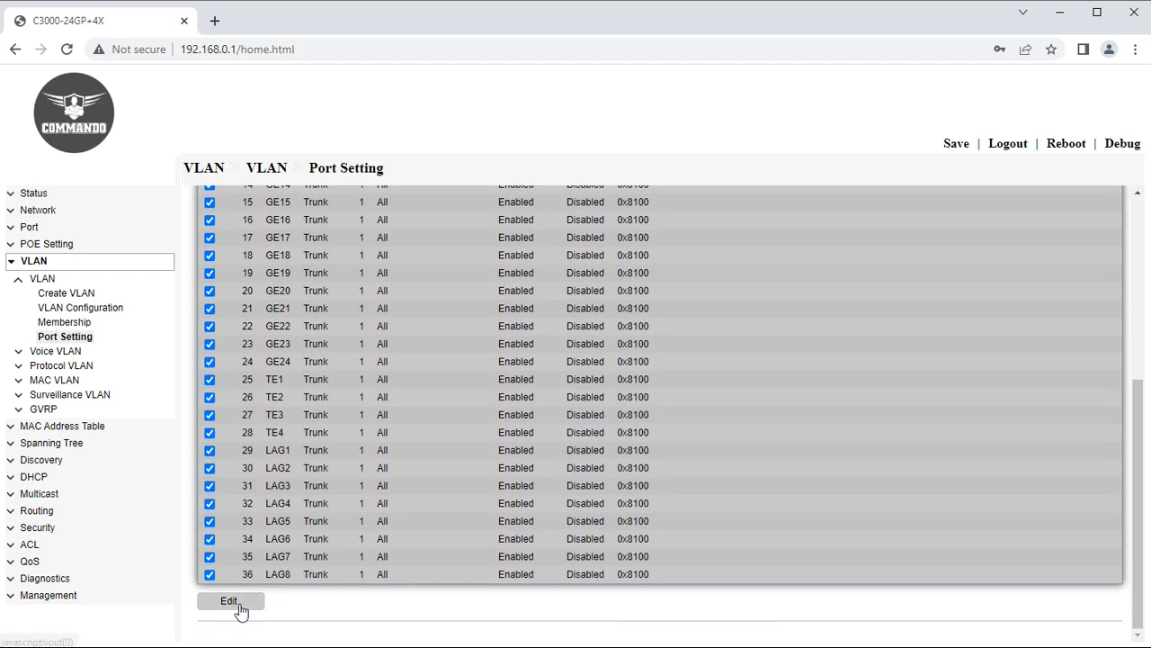
left_click(241, 611)
left_click_drag(378, 286, 388, 323)
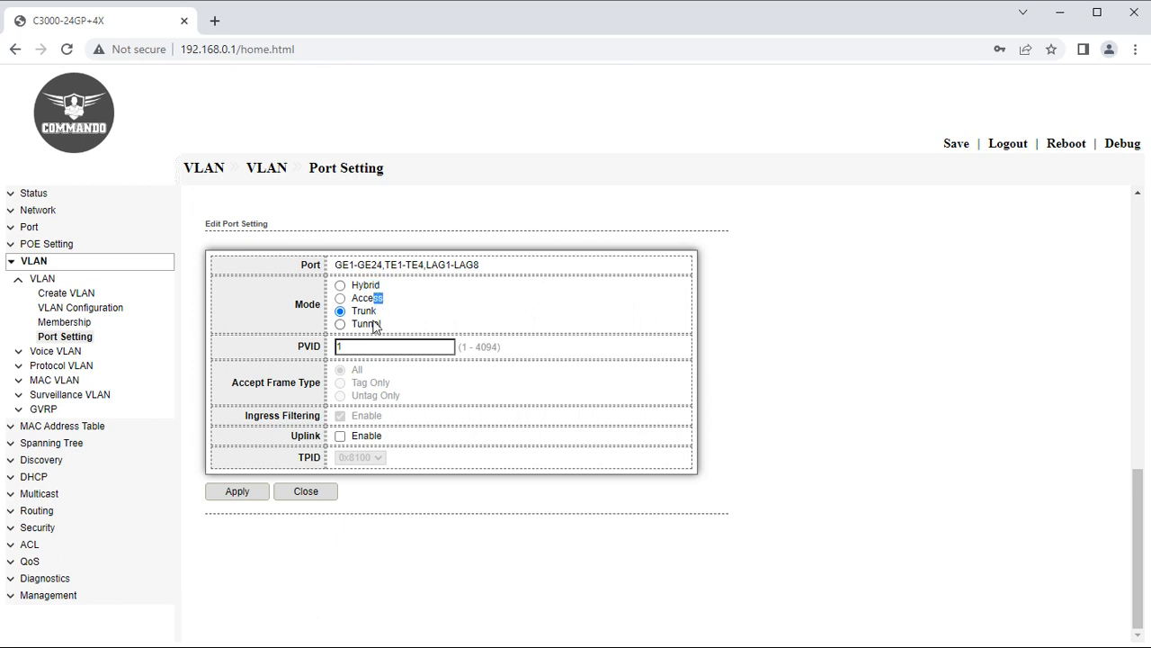
left_click_drag(362, 347, 330, 354)
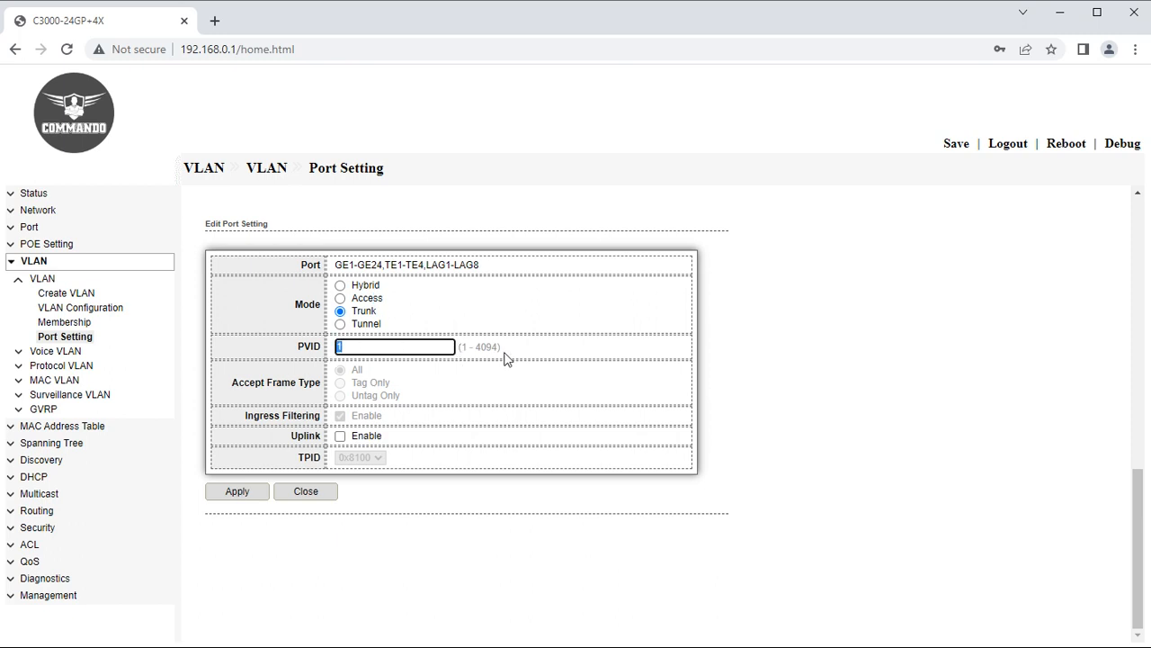
left_click(341, 436)
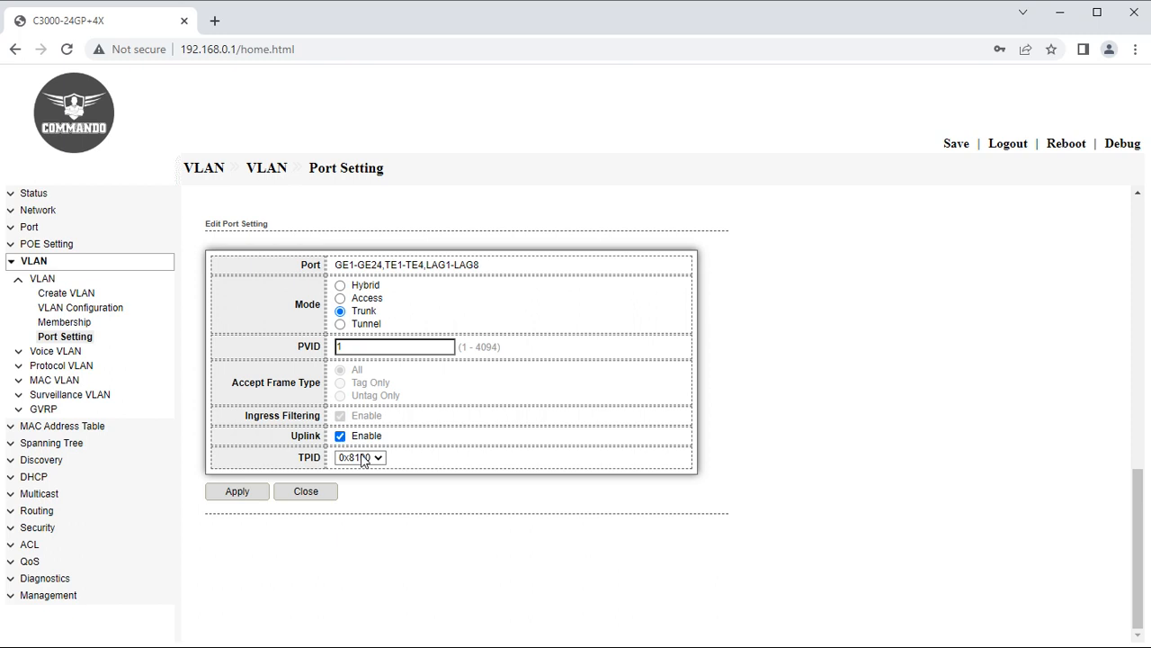
left_click(365, 459)
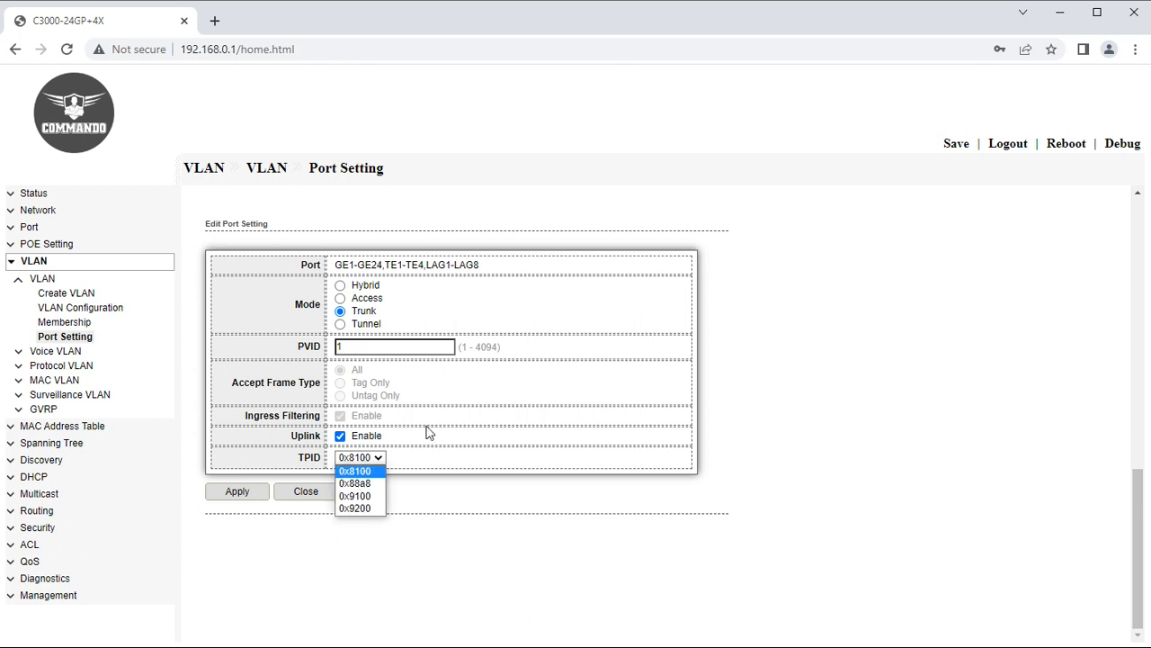
left_click(232, 558)
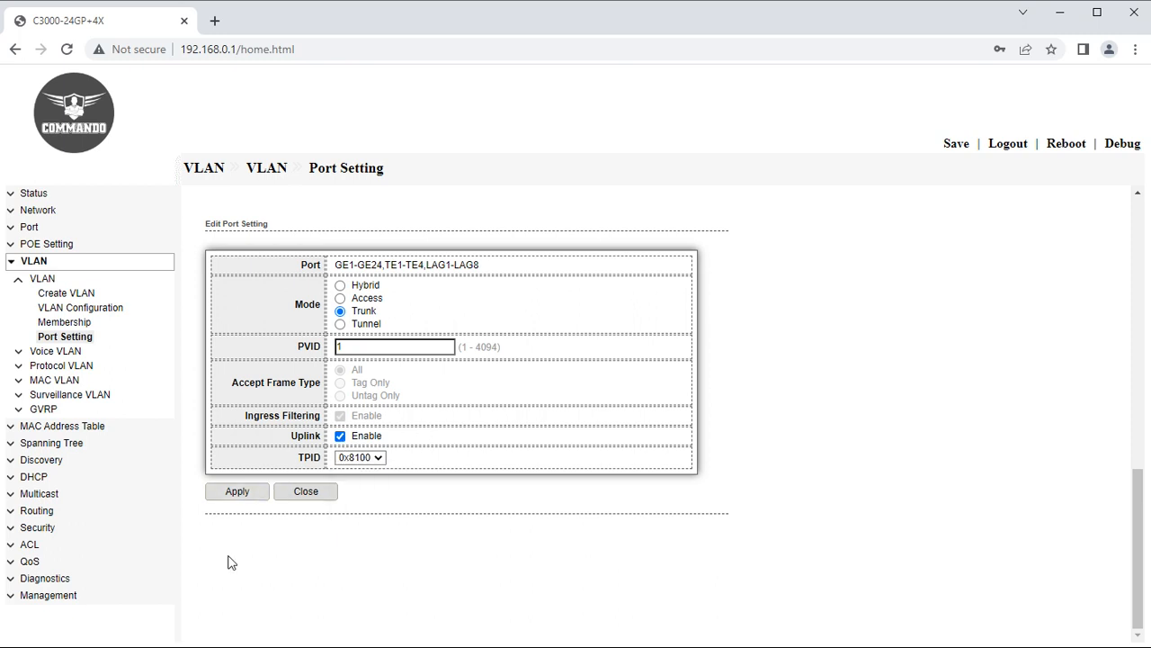
left_click(22, 281)
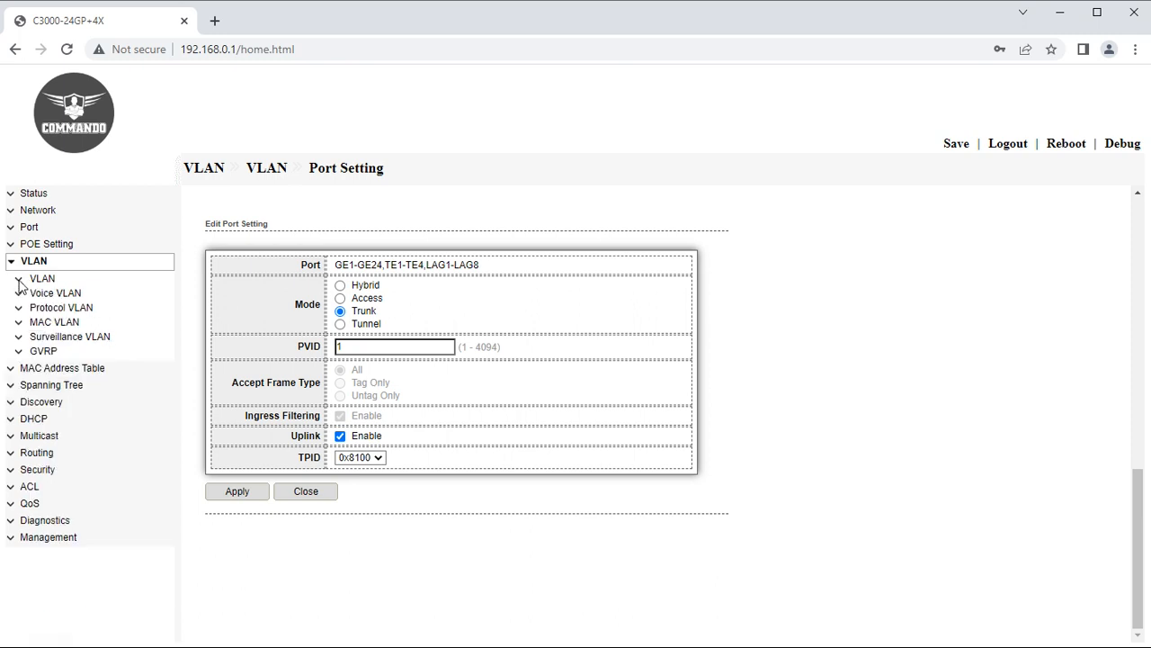
left_click(22, 296)
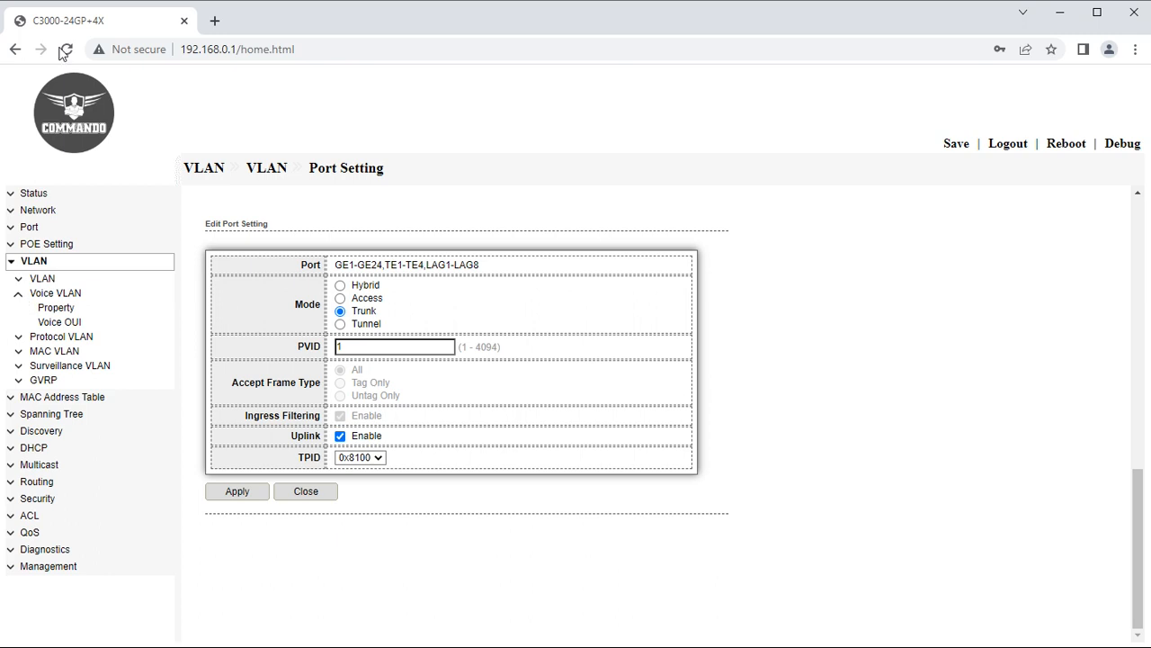
Enable Voice VLAN on HR with CoS/802.1p remarking priority 4 and apply.
left_click(55, 308)
left_click(300, 216)
left_click(321, 241)
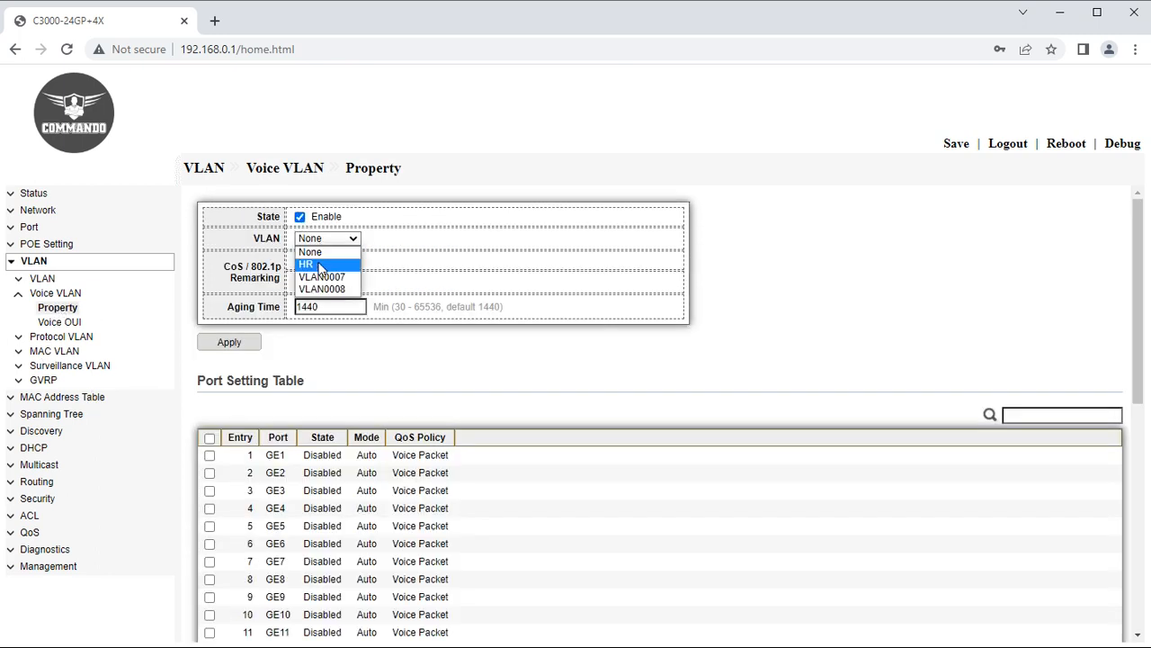
left_click(321, 264)
left_click(300, 260)
left_click(307, 282)
left_click(307, 284)
left_click(308, 283)
left_click(304, 345)
left_click(229, 341)
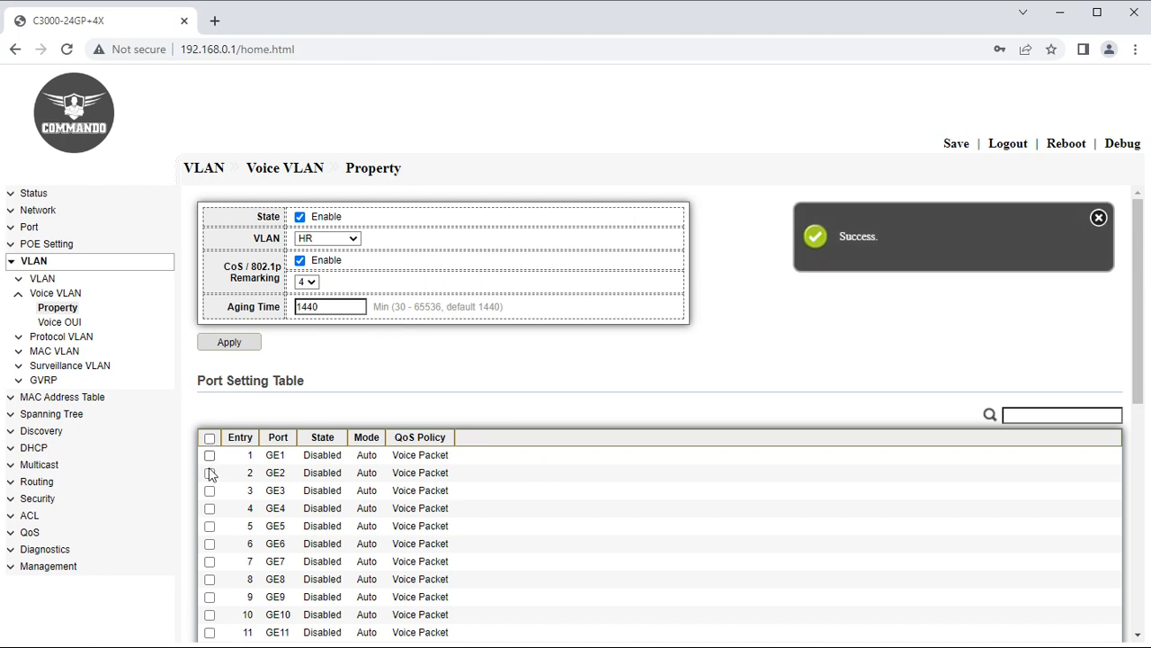
Try enabling voice VLAN on GE2–GE3, dismiss the GE3 static-member error, then open Voice OUI.
left_click(210, 473)
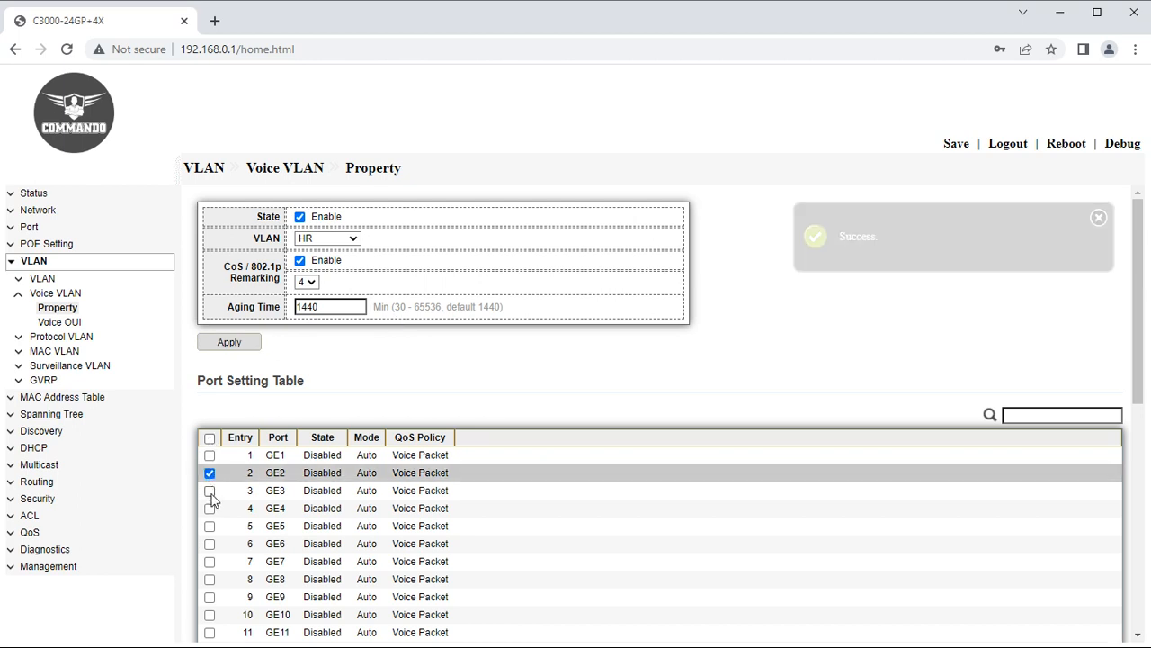
left_click(210, 490)
scroll(354, 477, "down", 6)
left_click(230, 602)
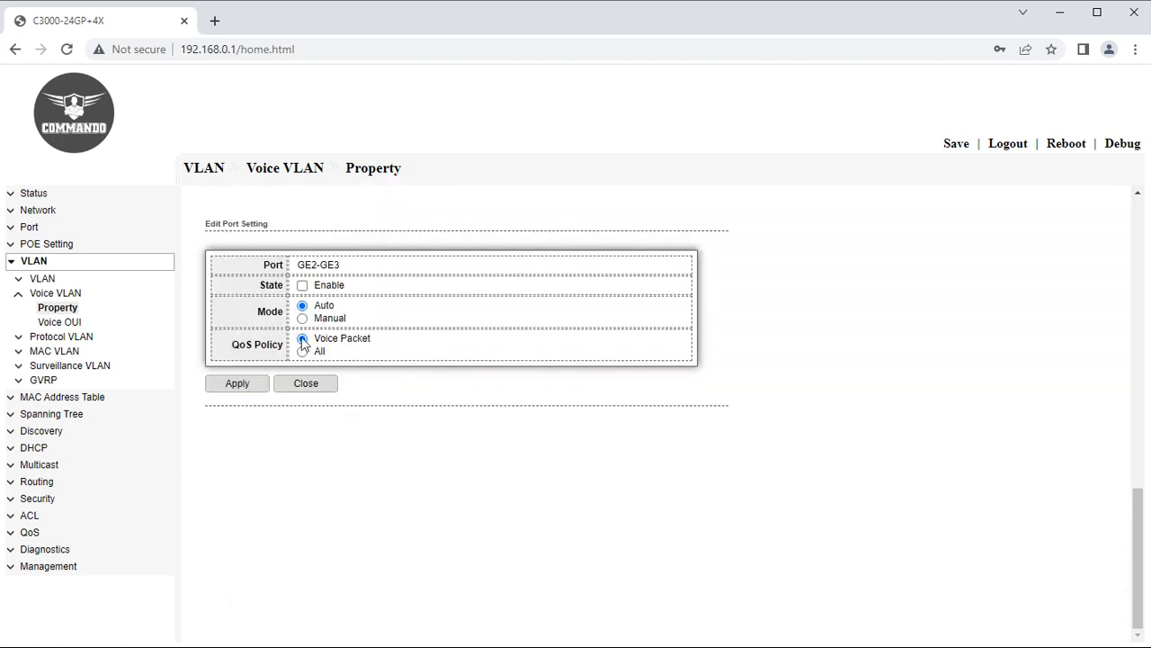
left_click(303, 286)
left_click(243, 384)
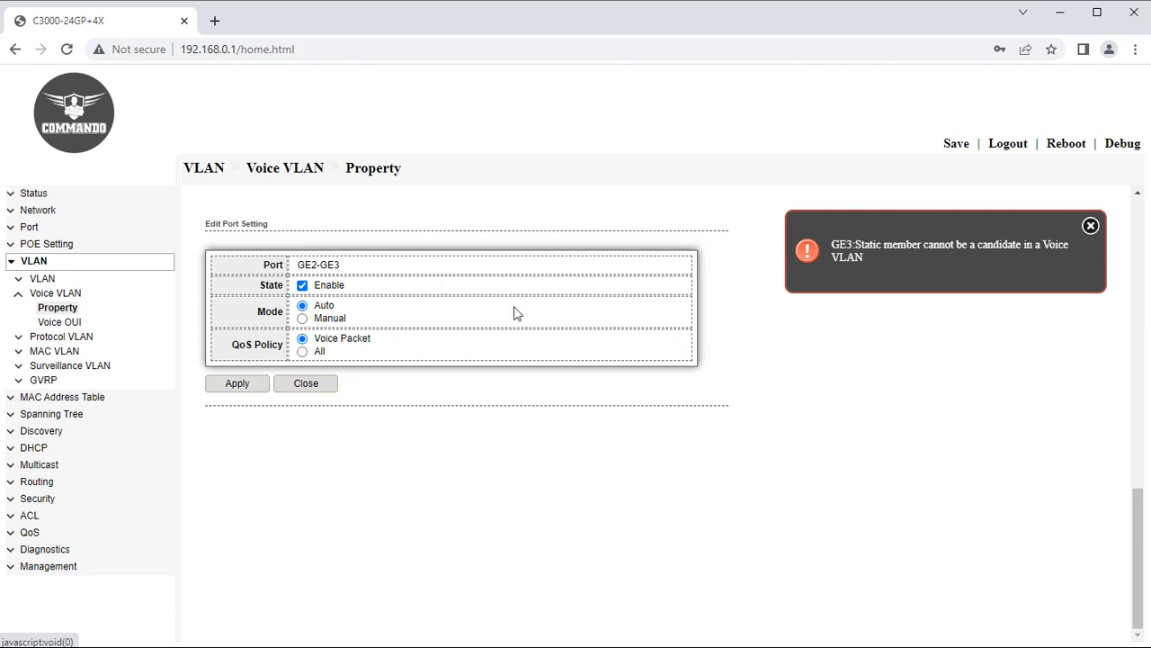
left_click(1091, 226)
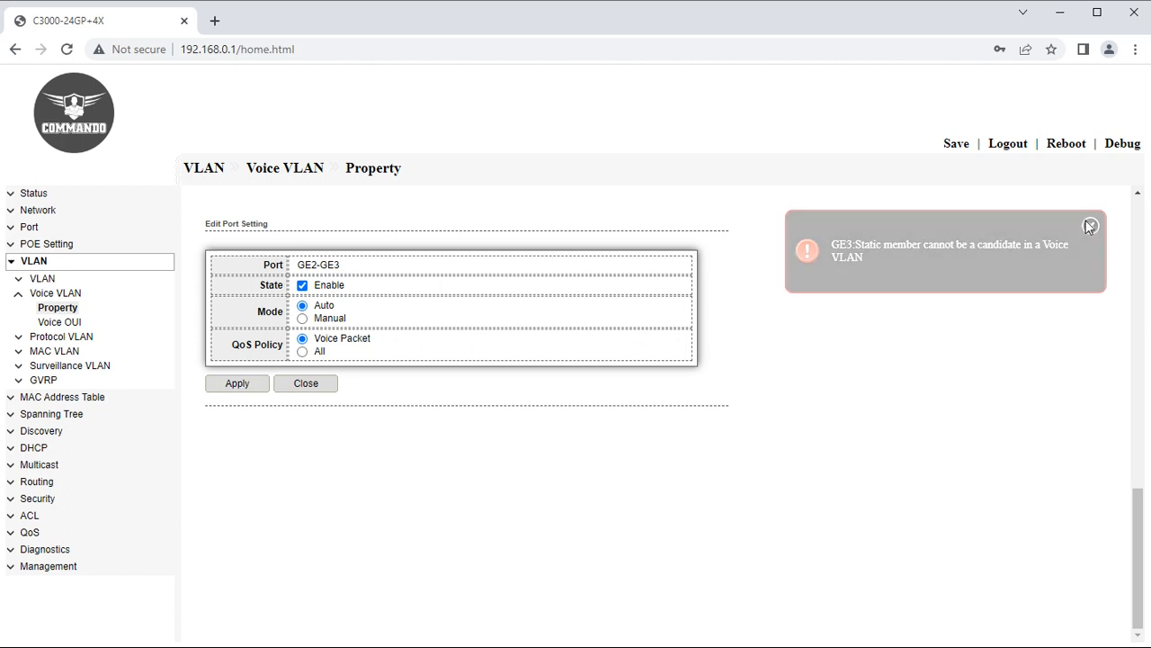
left_click(74, 324)
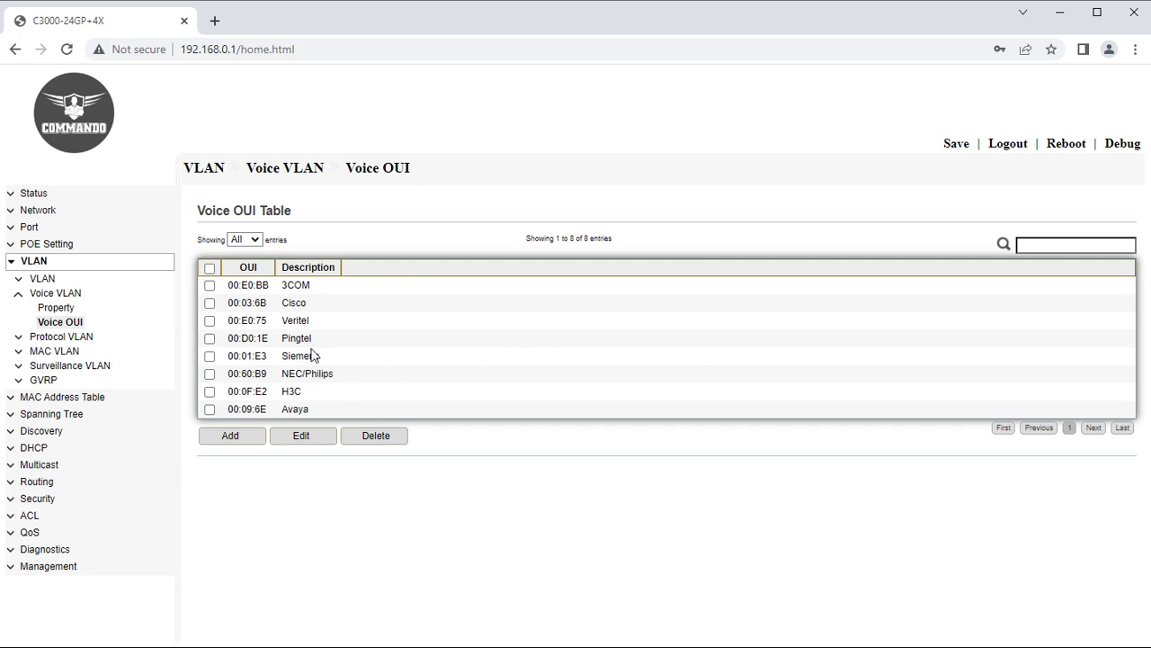
Open an Add Voice OUI form with empty OUI and Description fields, then expand Protocol VLAN.
left_click_drag(309, 206, 199, 208)
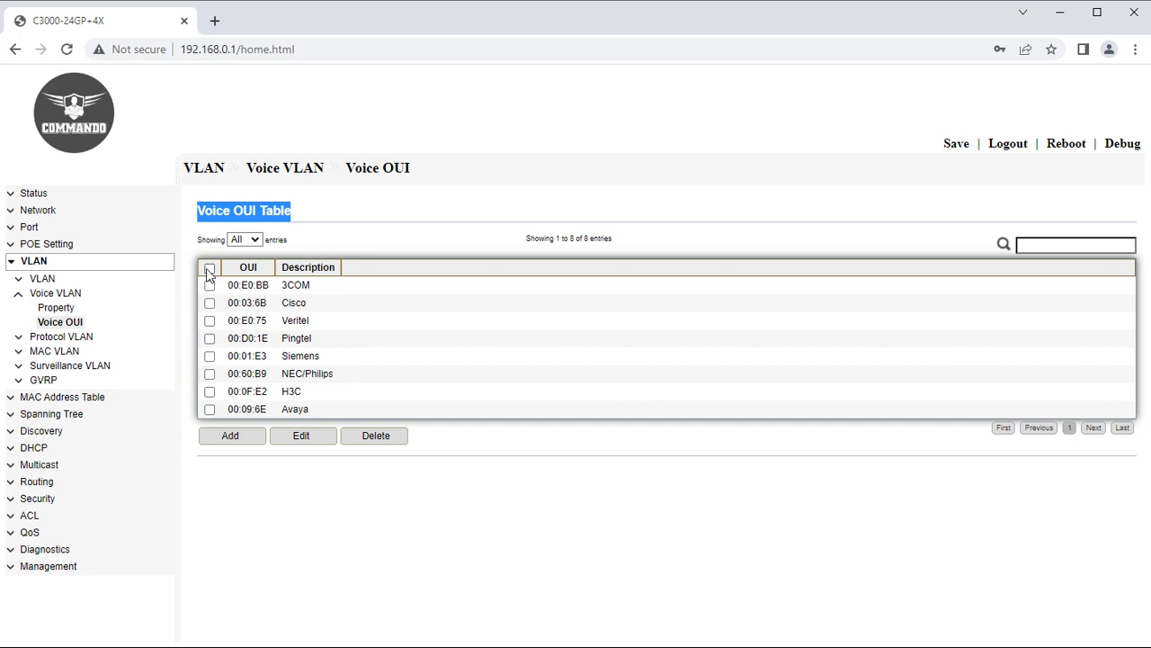
left_click(235, 435)
left_click(308, 268)
left_click(331, 293)
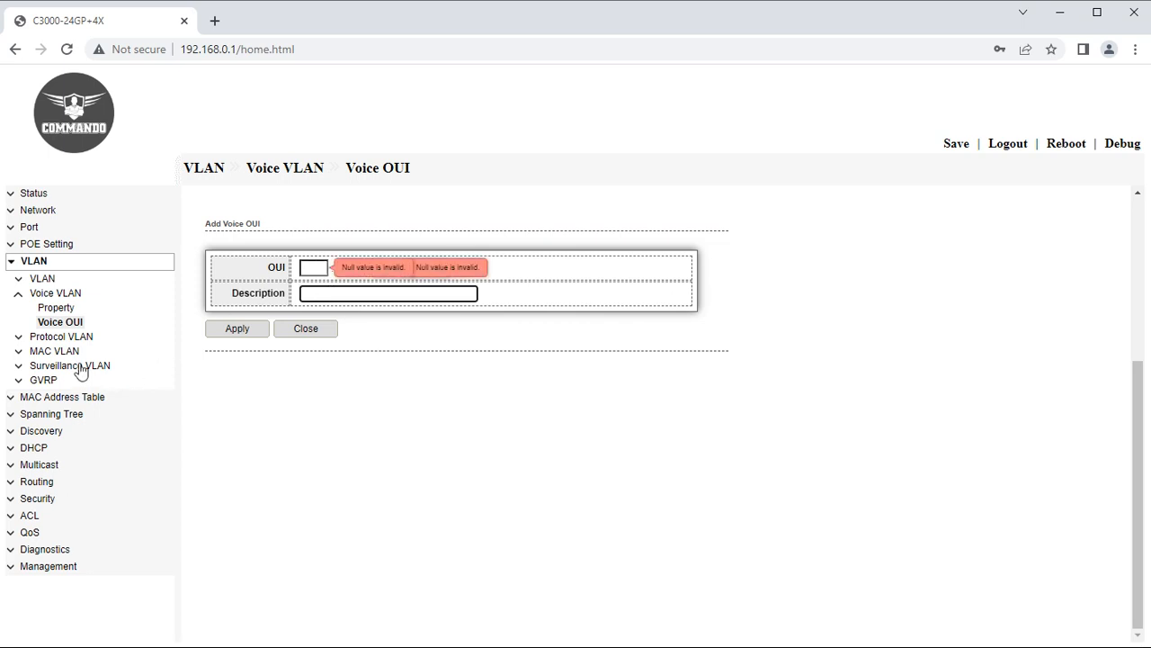
left_click(19, 298)
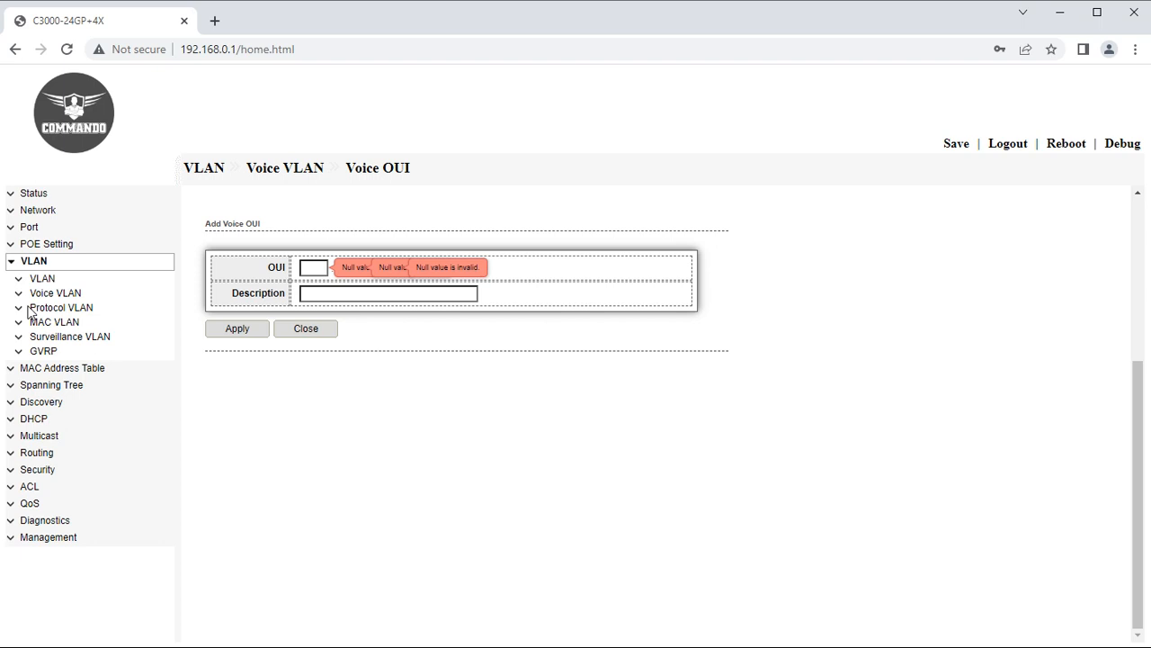
left_click(45, 309)
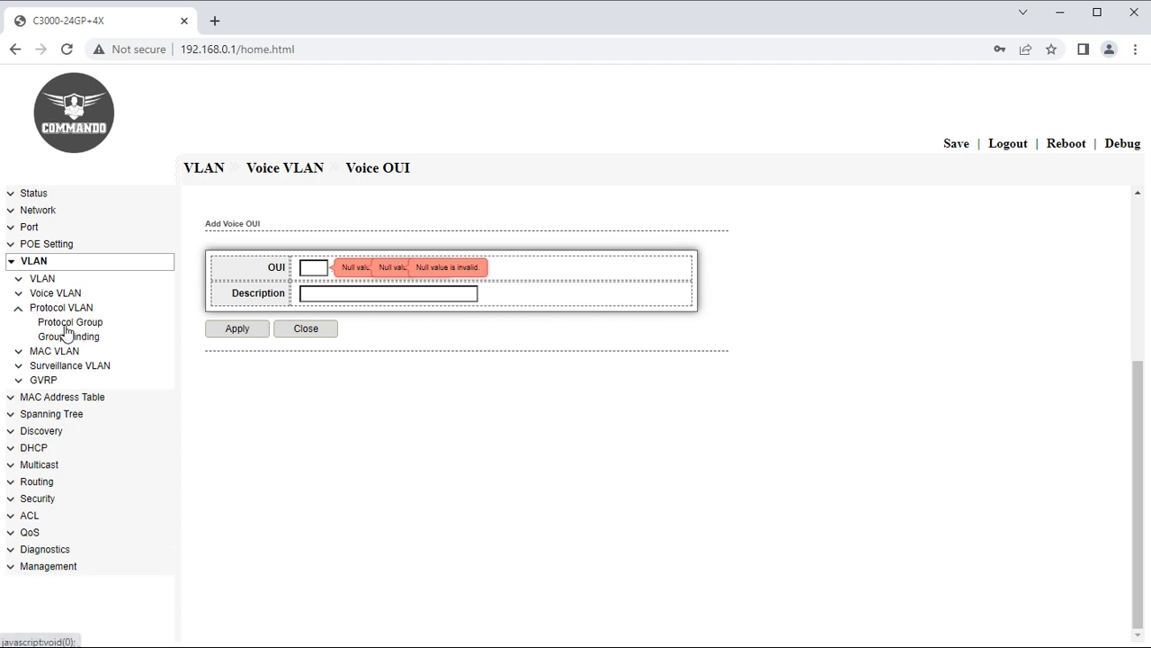
Start a protocol group with Group ID 2 and frame type IEEE802.3_LLC_Other, unsaved.
left_click(66, 325)
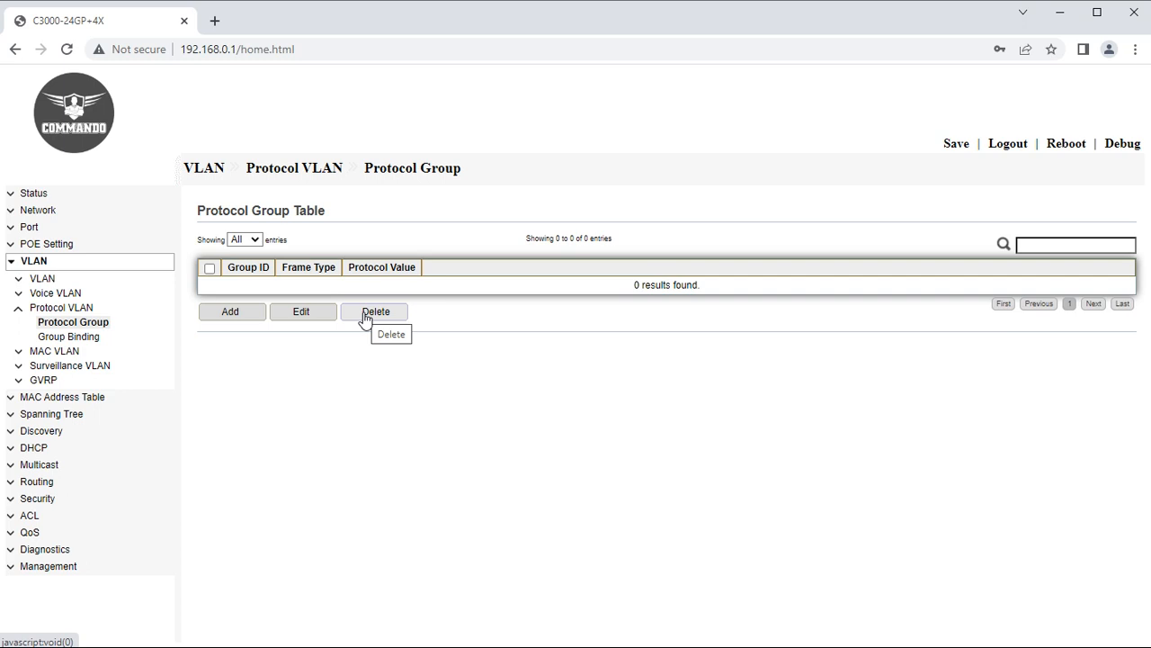
left_click(256, 314)
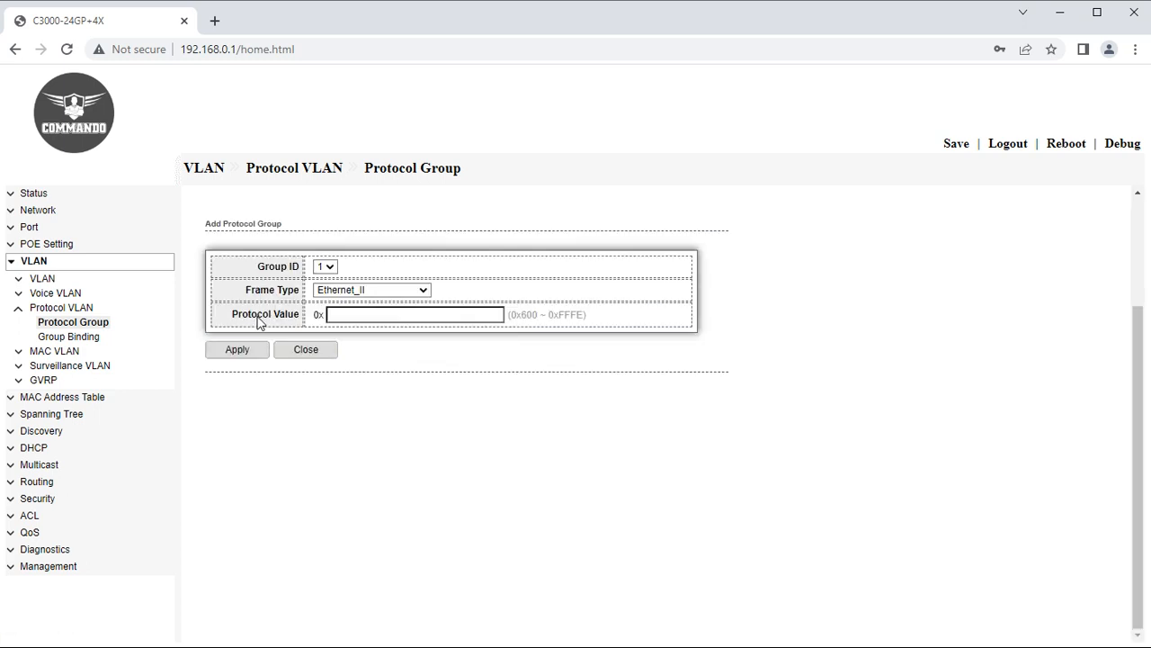
left_click(326, 266)
left_click(321, 292)
left_click(360, 290)
left_click(362, 316)
left_click(364, 316)
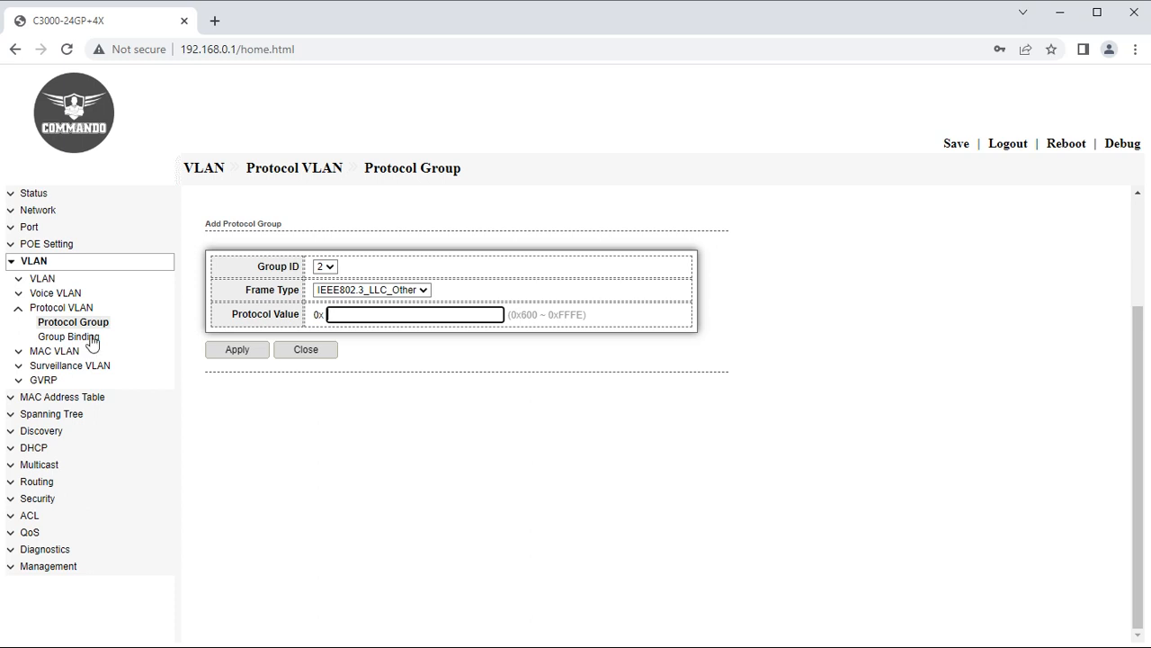
Check Group Binding's available group IDs, then view the Dynamic Address table.
left_click(45, 337)
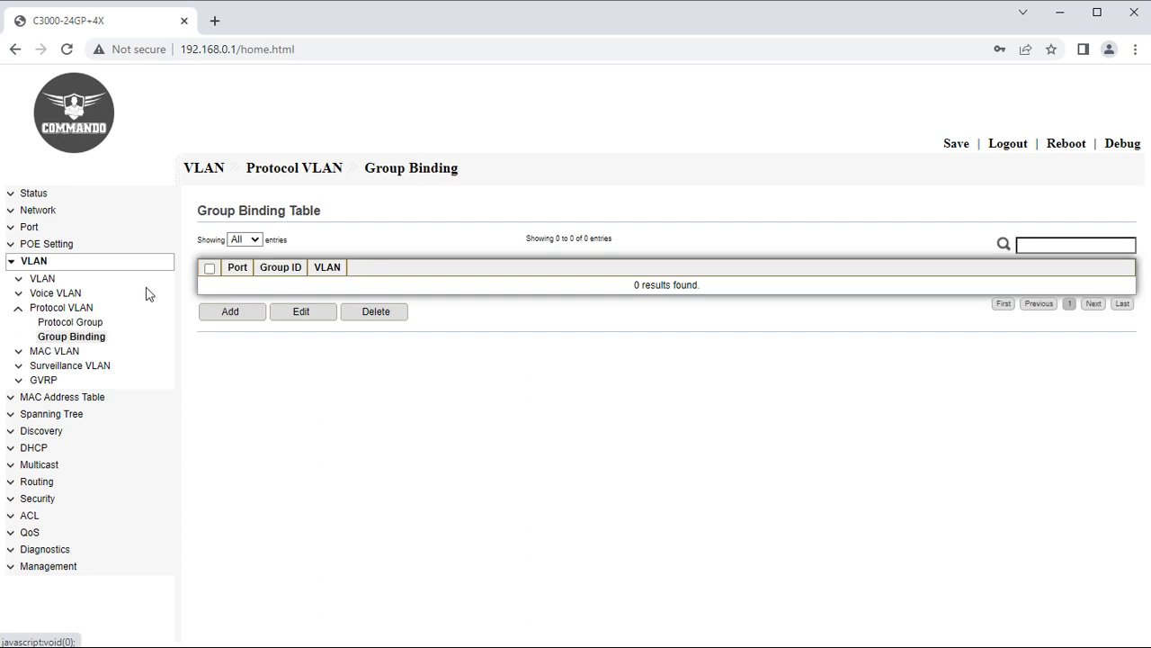
left_click(227, 314)
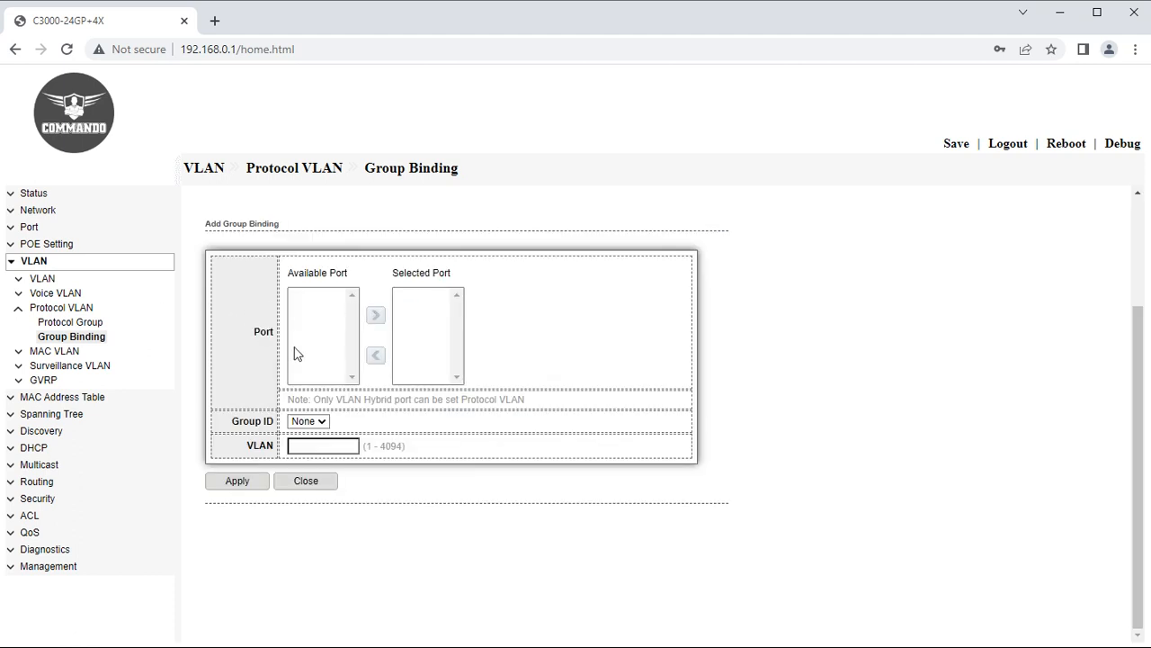
left_click(308, 421)
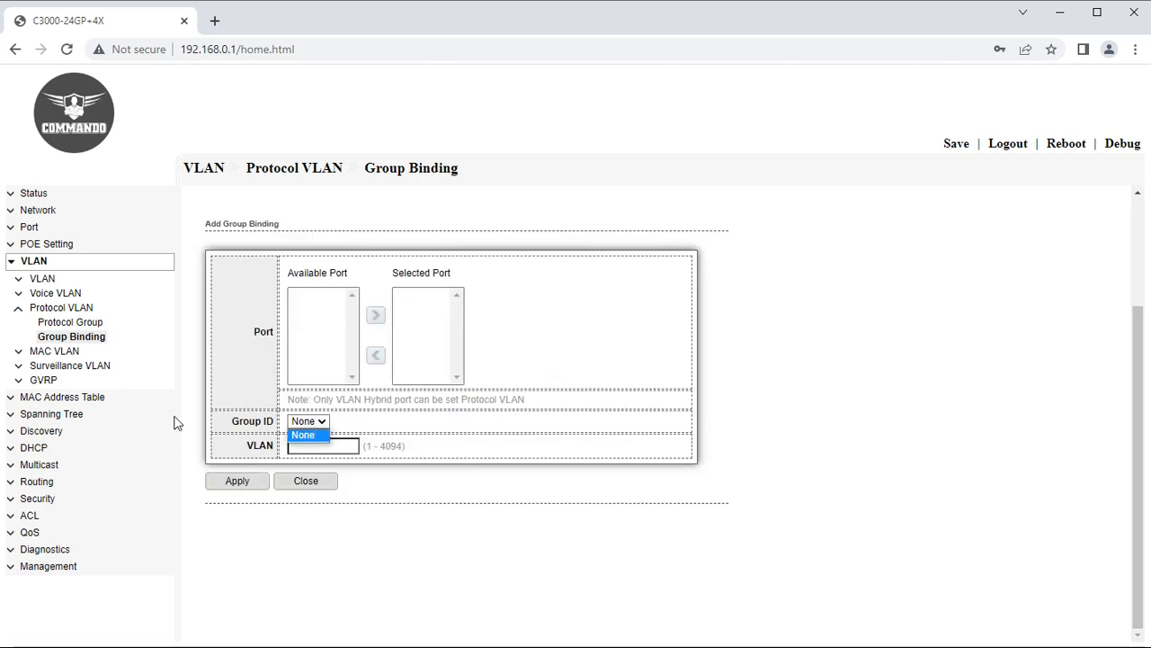
left_click(147, 397)
left_click(49, 352)
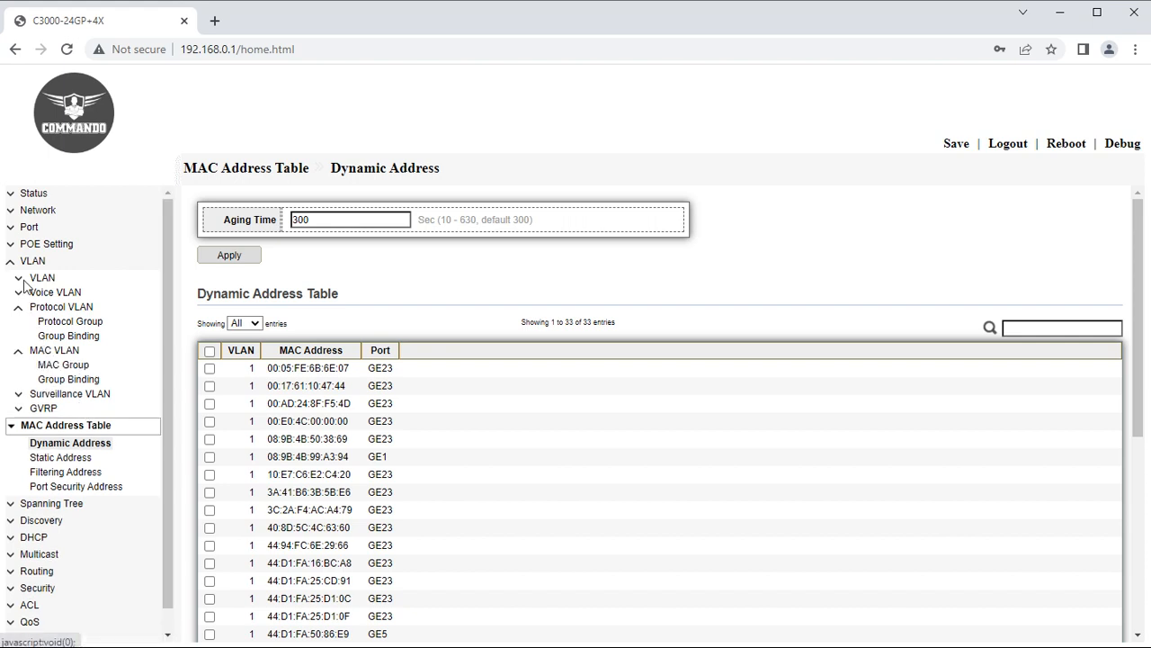
Start a new MAC VLAN group with Group ID 1, unsaved.
left_click(50, 366)
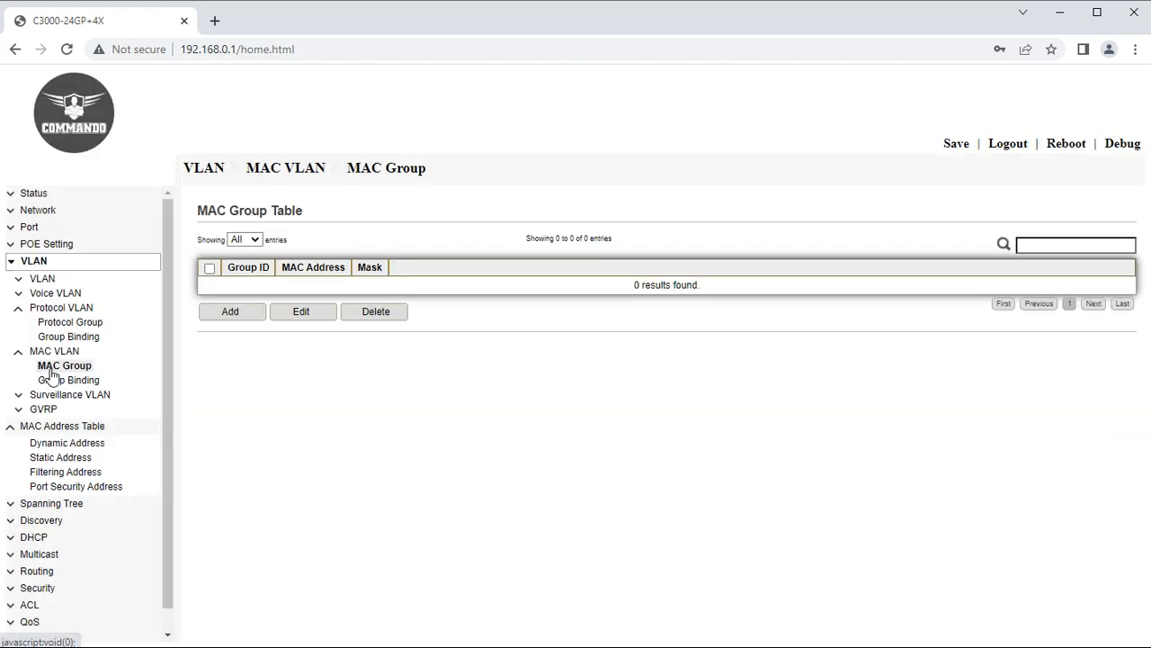
left_click(15, 428)
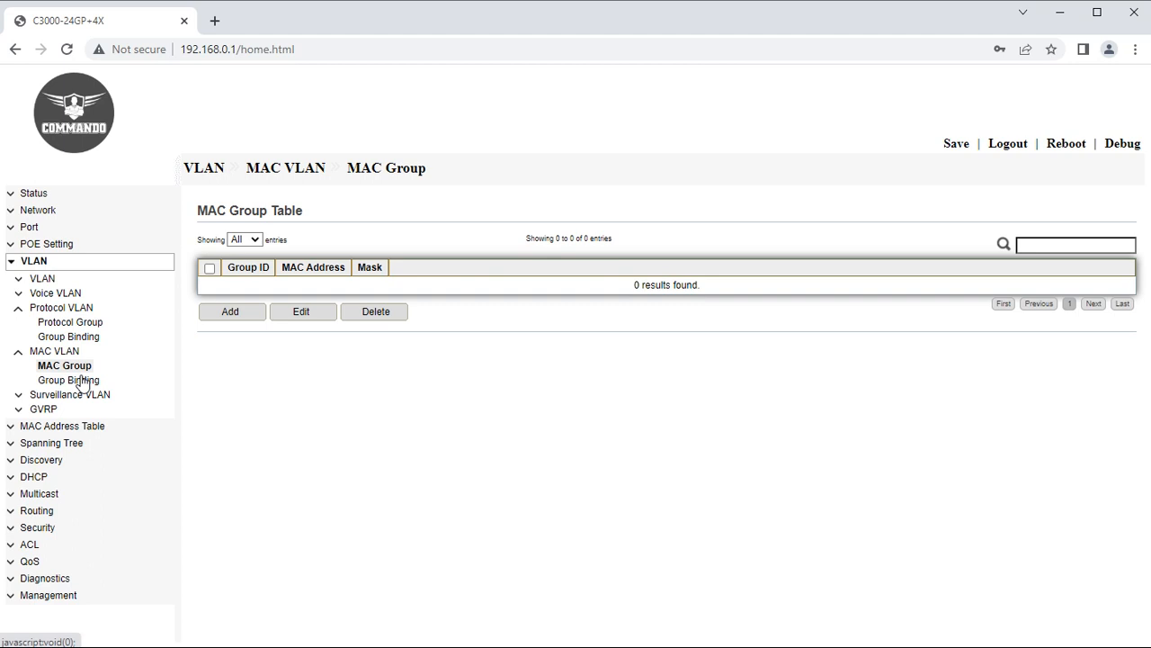
left_click(226, 312)
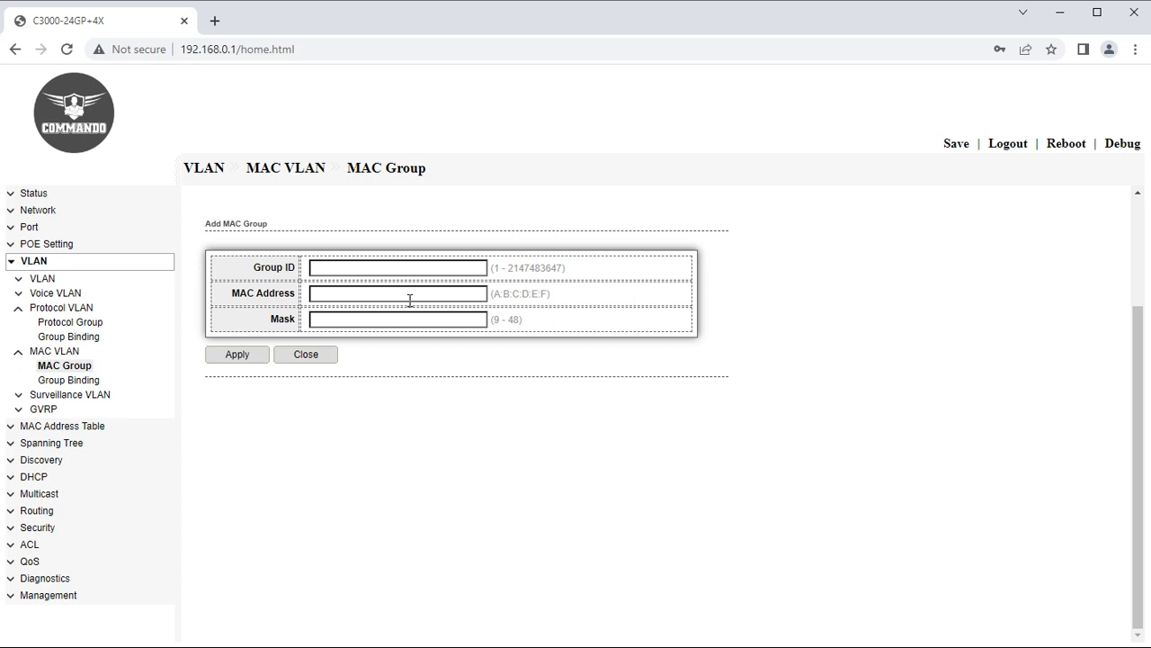
left_click(410, 267)
type("1")
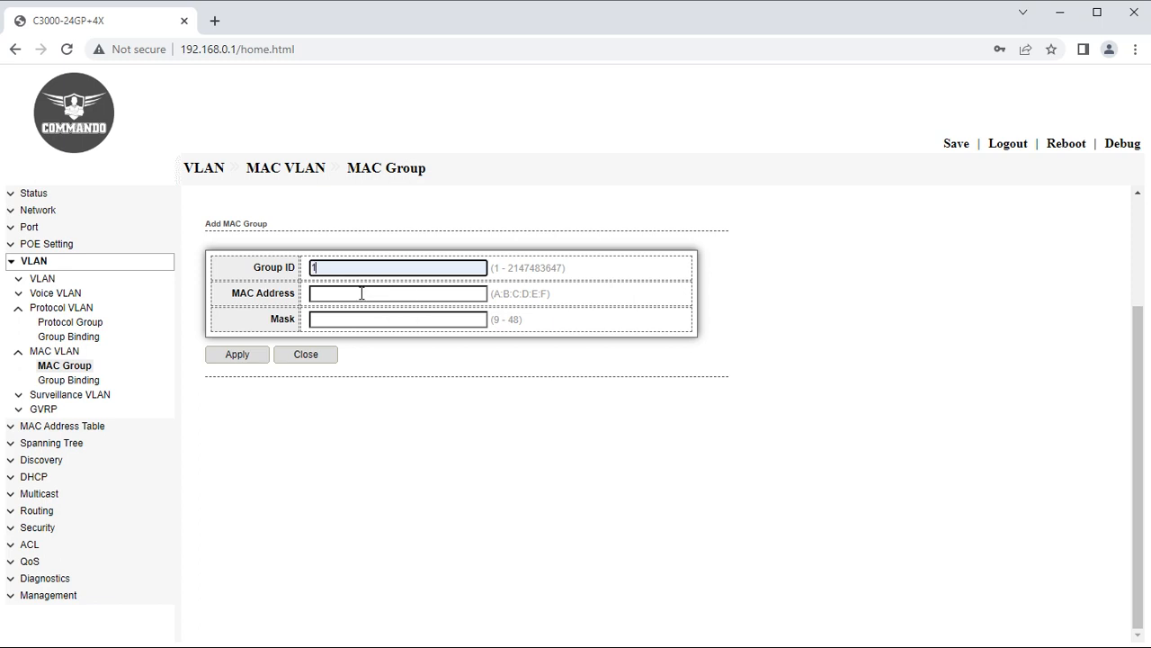
left_click(362, 294)
left_click(324, 319)
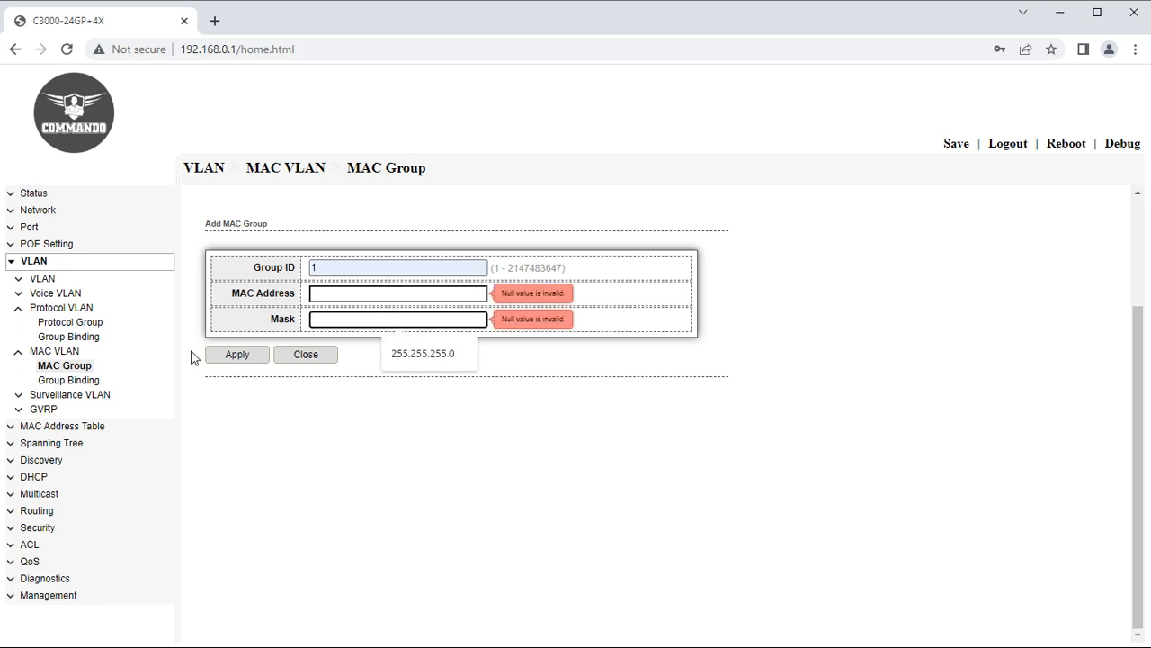
Open an Add Group Binding form, then expand the Surveillance VLAN pages.
left_click(72, 380)
left_click(230, 312)
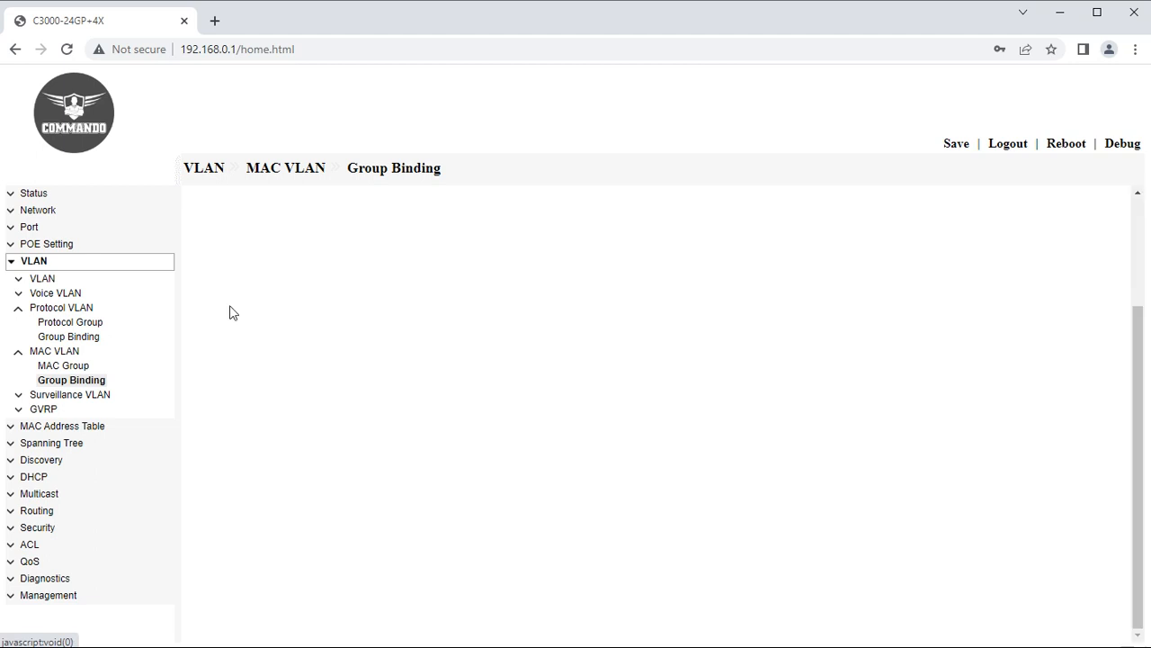
left_click(20, 352)
left_click(40, 369)
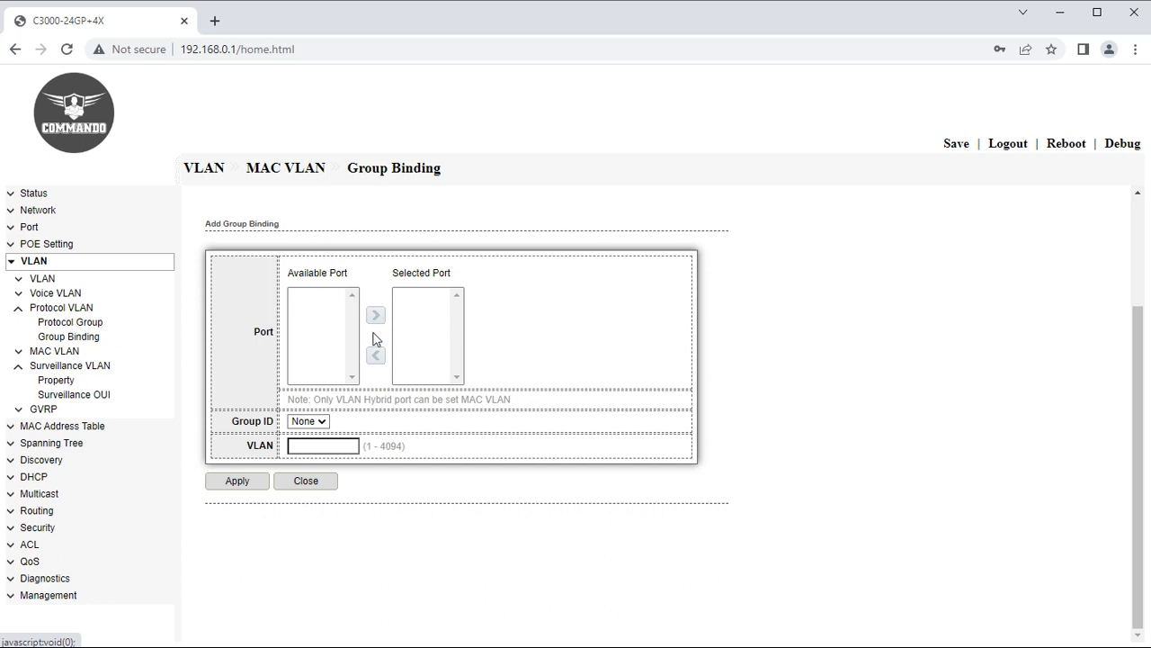
Enable surveillance VLAN on HR with CoS remarking priority 6 and apply.
left_click(56, 383)
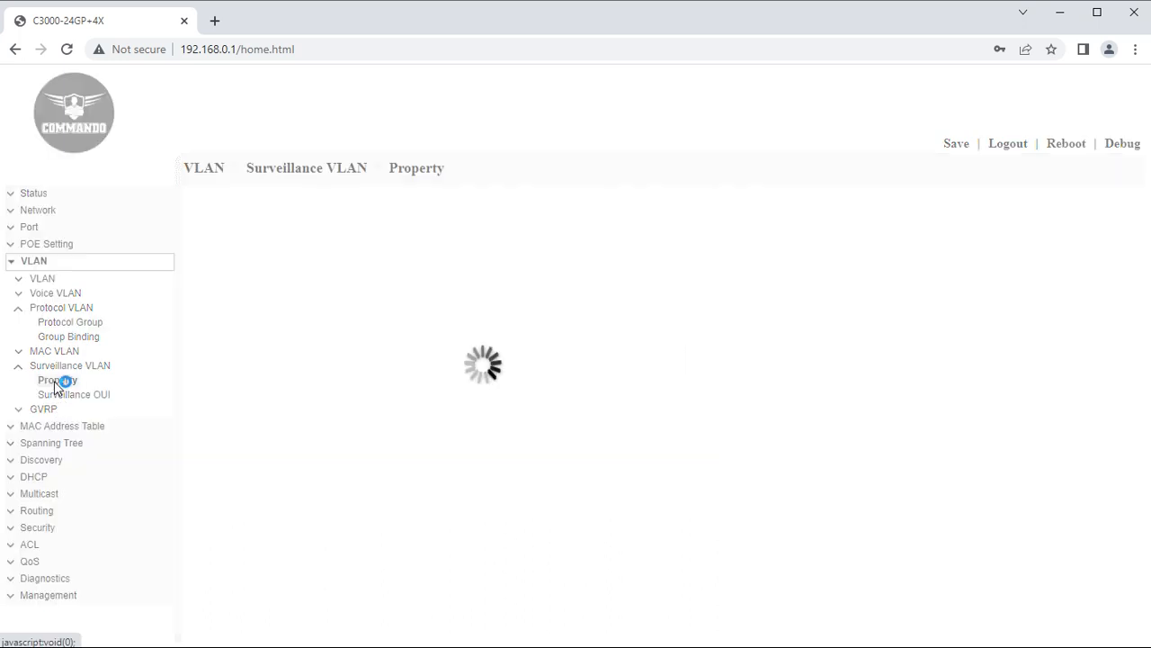
left_click(301, 216)
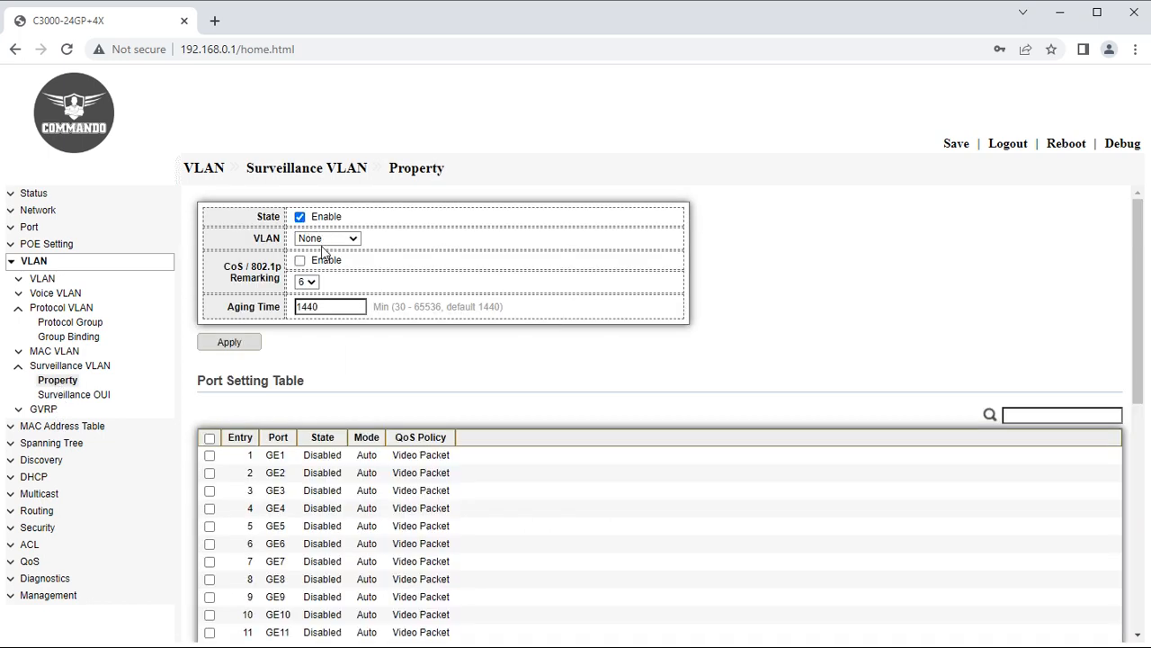
left_click(325, 239)
left_click(306, 263)
left_click(300, 260)
left_click(306, 282)
left_click(311, 370)
left_click(231, 341)
Apply surveillance settings to port GE3, dismiss both error notices, and reopen Surveillance VLAN pages.
left_click(209, 490)
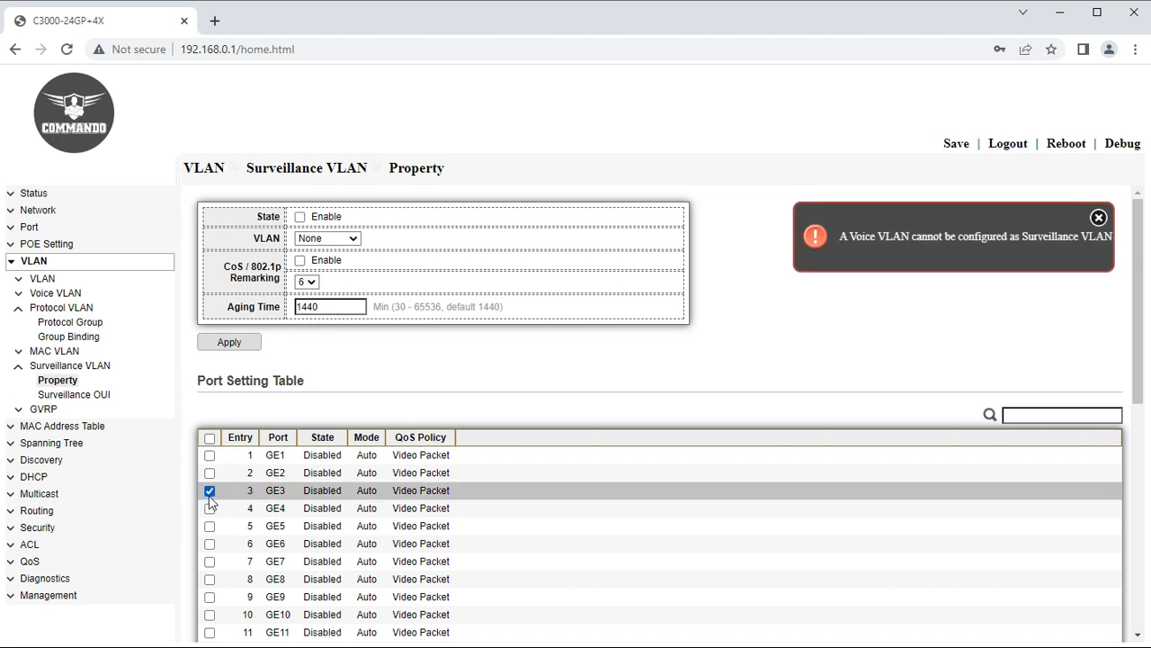
scroll(265, 540, "down", 10)
left_click(236, 608)
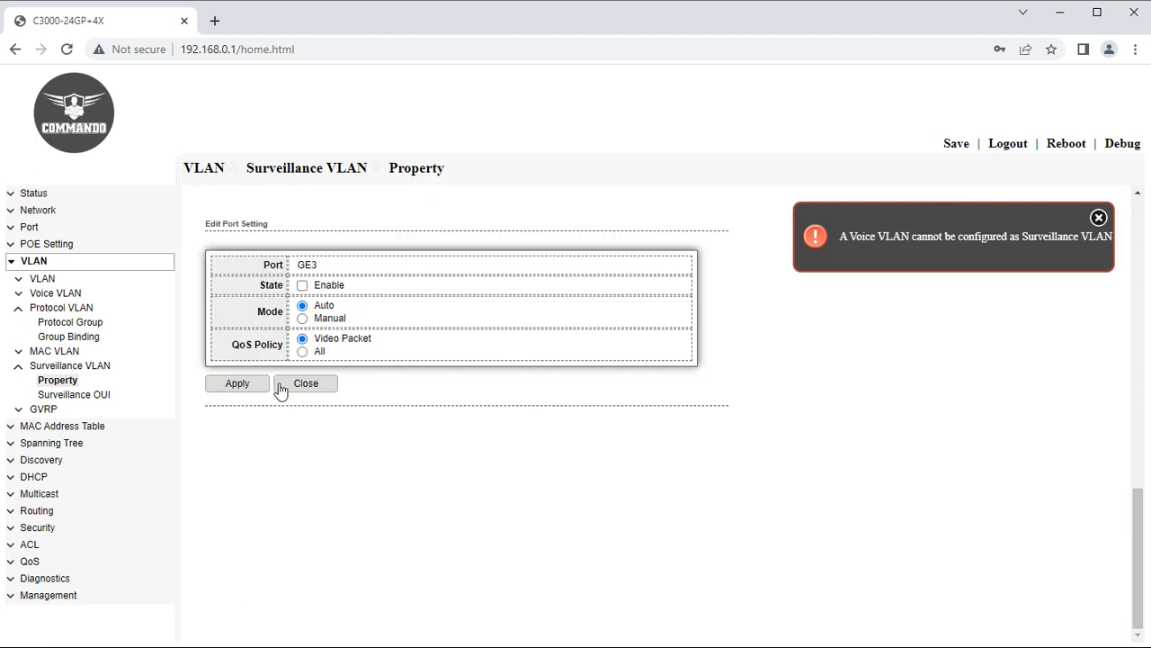
left_click(230, 384)
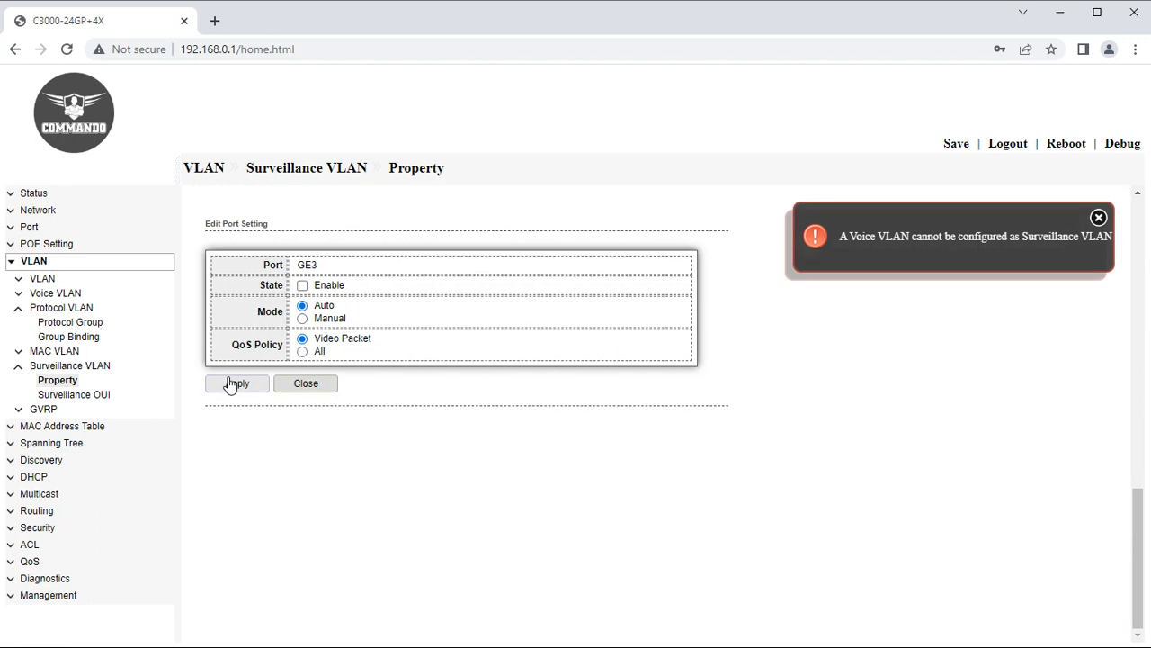
left_click(1099, 219)
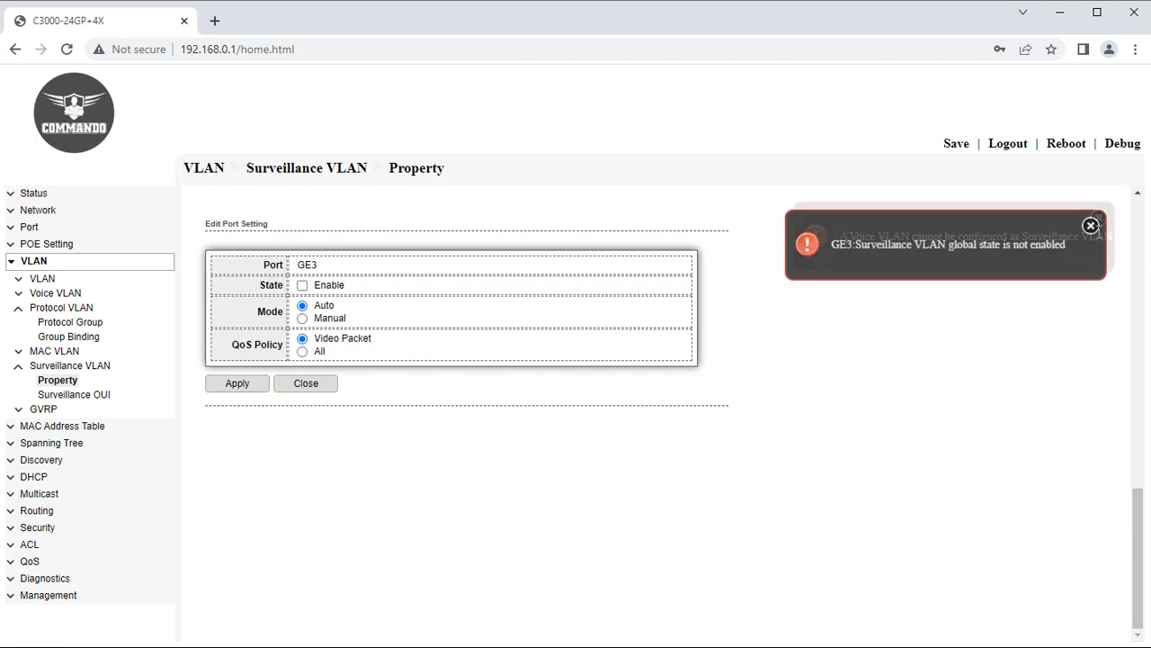
left_click(1091, 225)
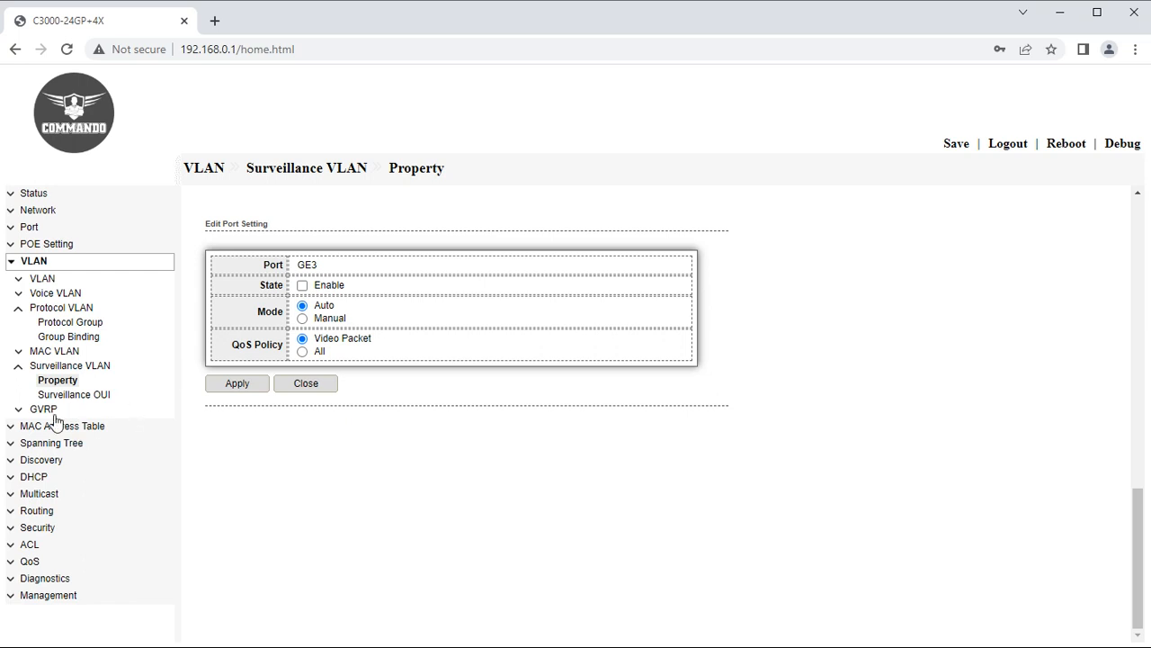
left_click(19, 366)
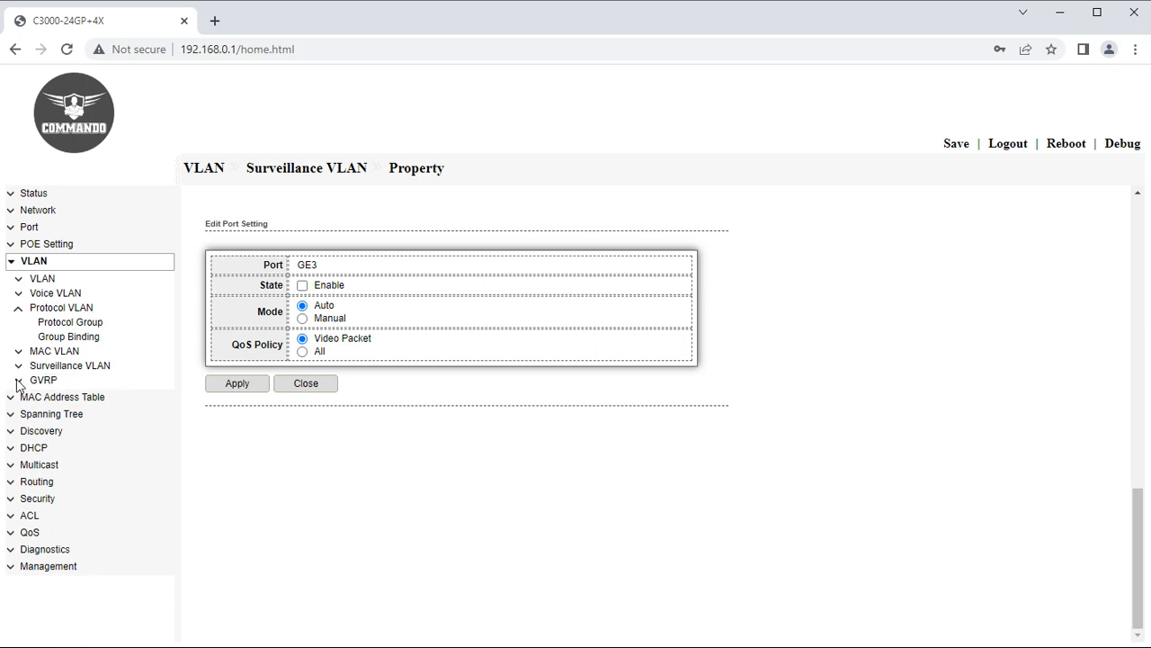
left_click(19, 381)
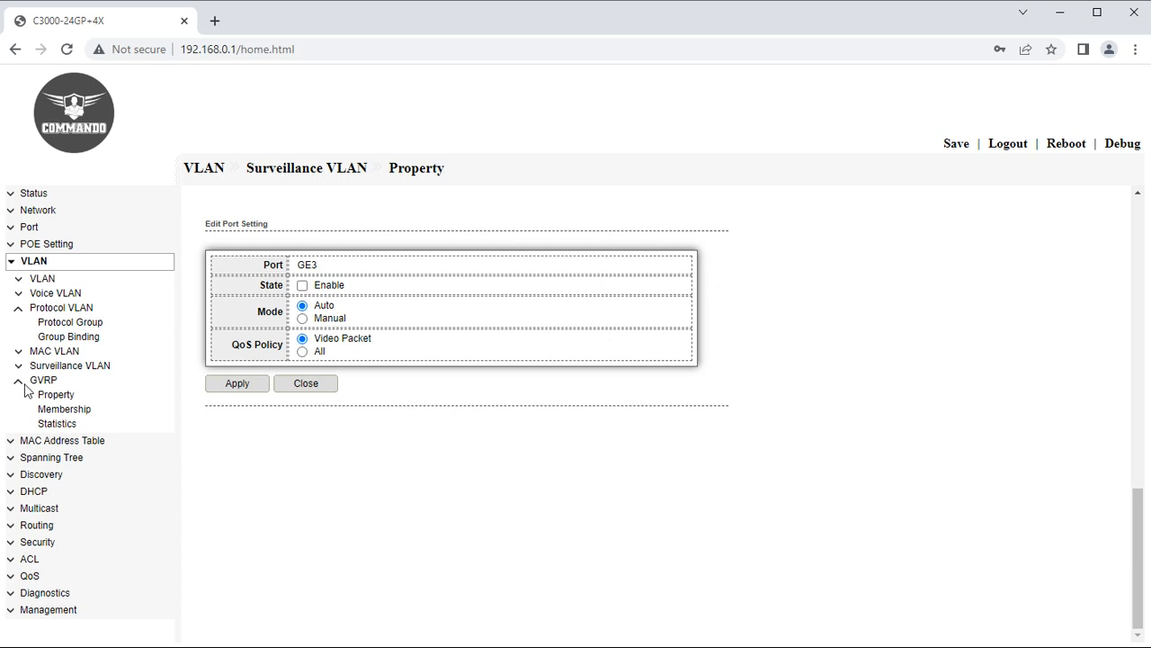
left_click(50, 366)
Start adding a Surveillance OUI without saving, then go to GVRP Property.
left_click(67, 396)
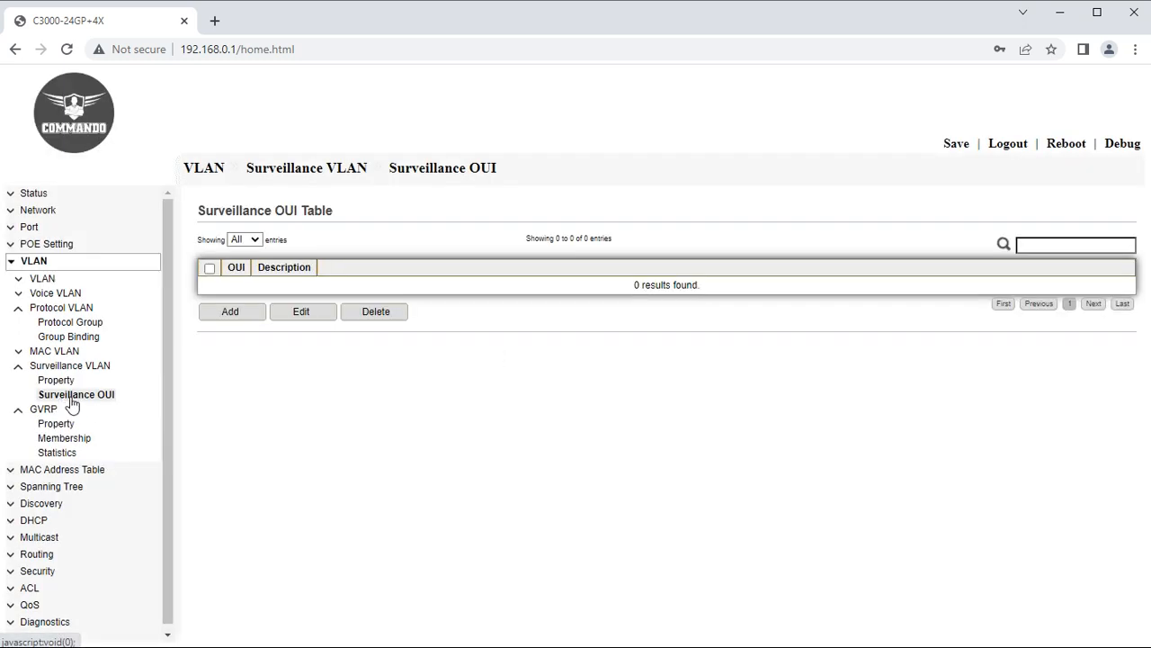
left_click(227, 317)
left_click(315, 267)
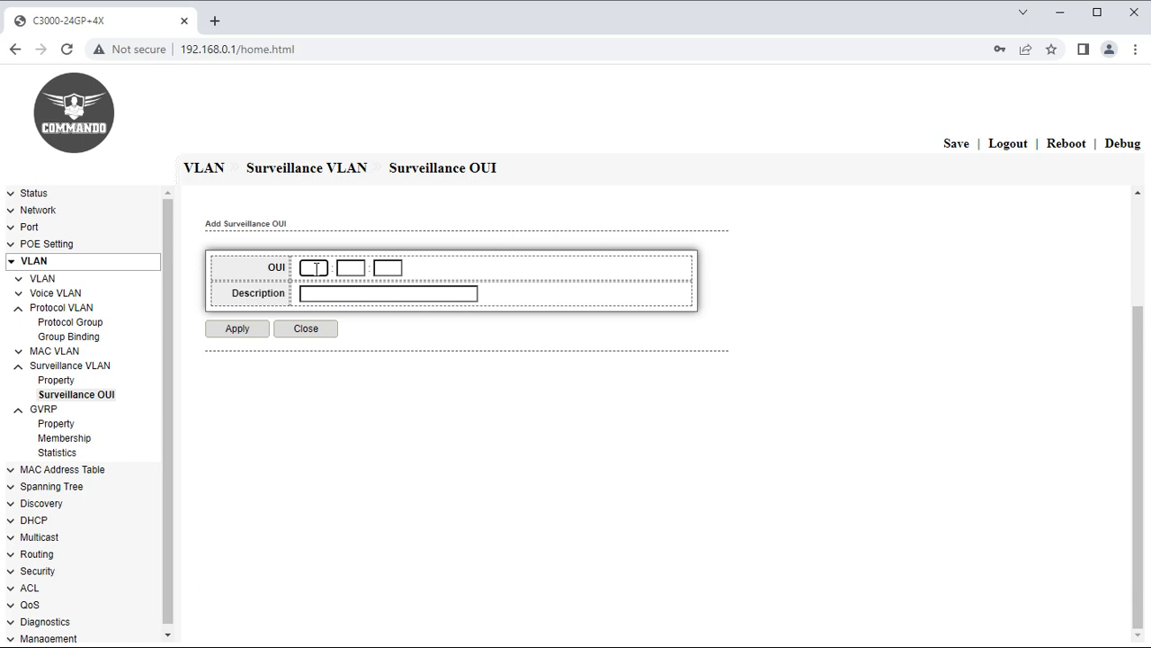
left_click(20, 367)
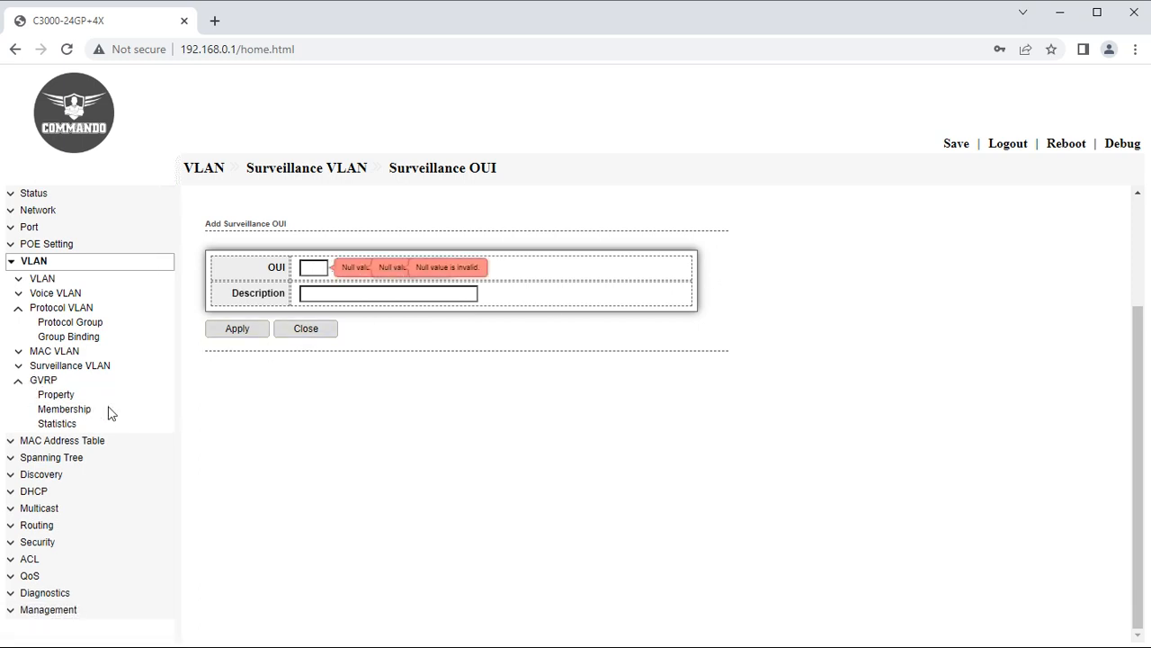
left_click(61, 396)
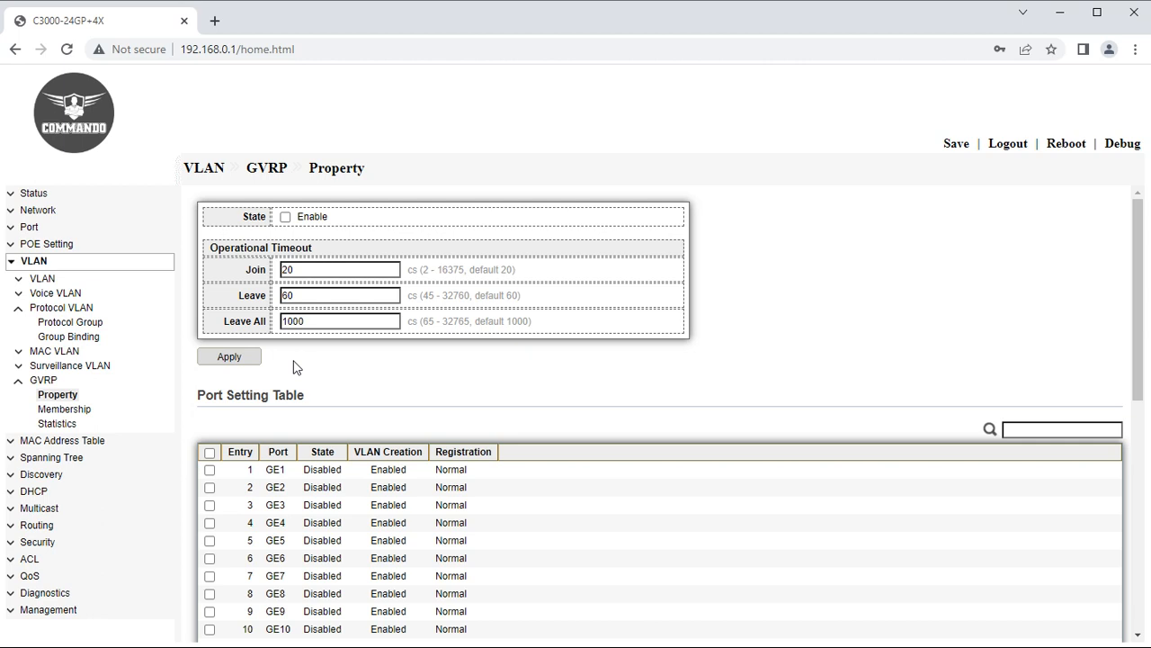
Enable GVRP globally and turn on GVRP state for all ports.
left_click(285, 217)
left_click(229, 358)
scroll(404, 419, "down", 4)
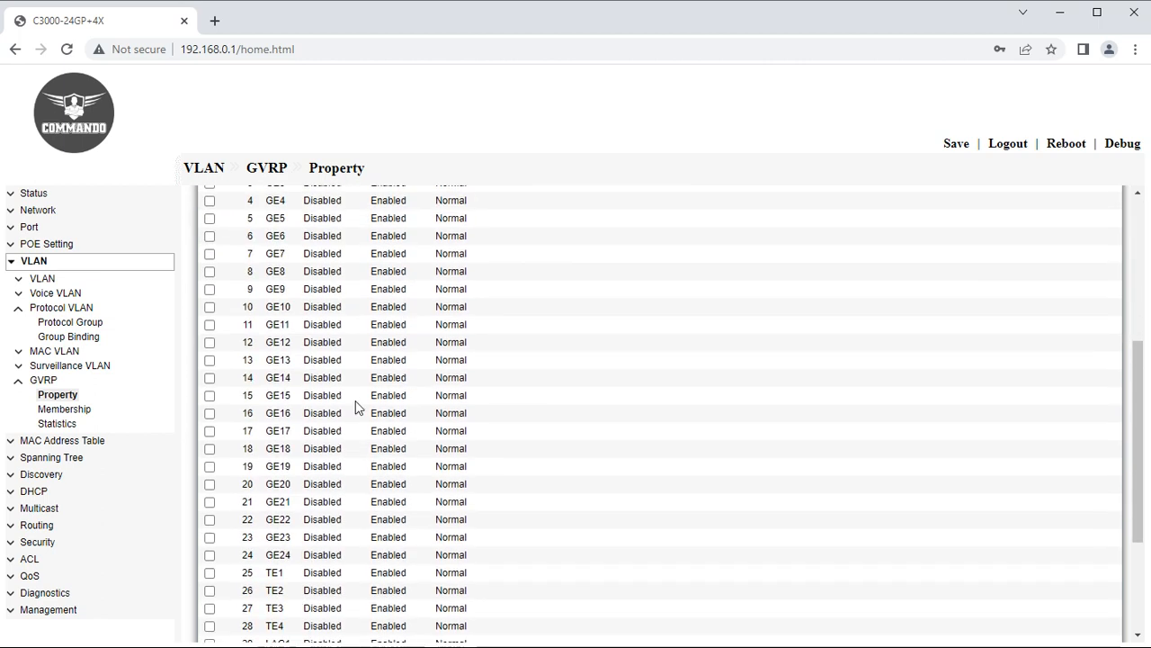
scroll(355, 407, "up", 3)
left_click(209, 292)
scroll(301, 527, "down", 5)
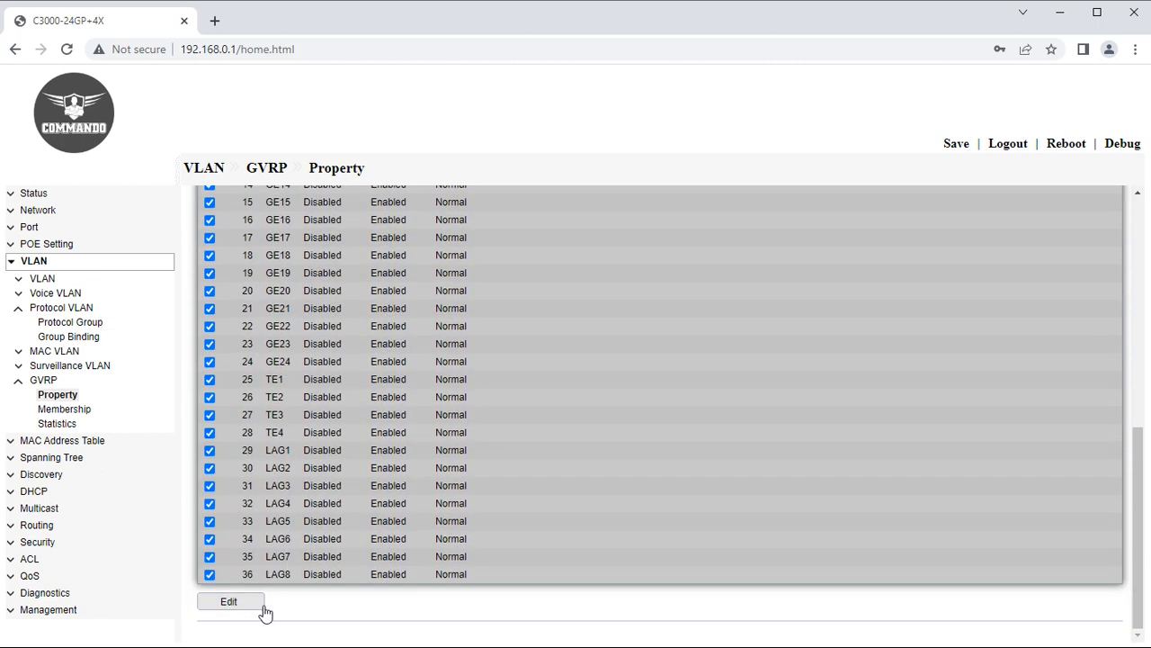
left_click(263, 608)
left_click(321, 286)
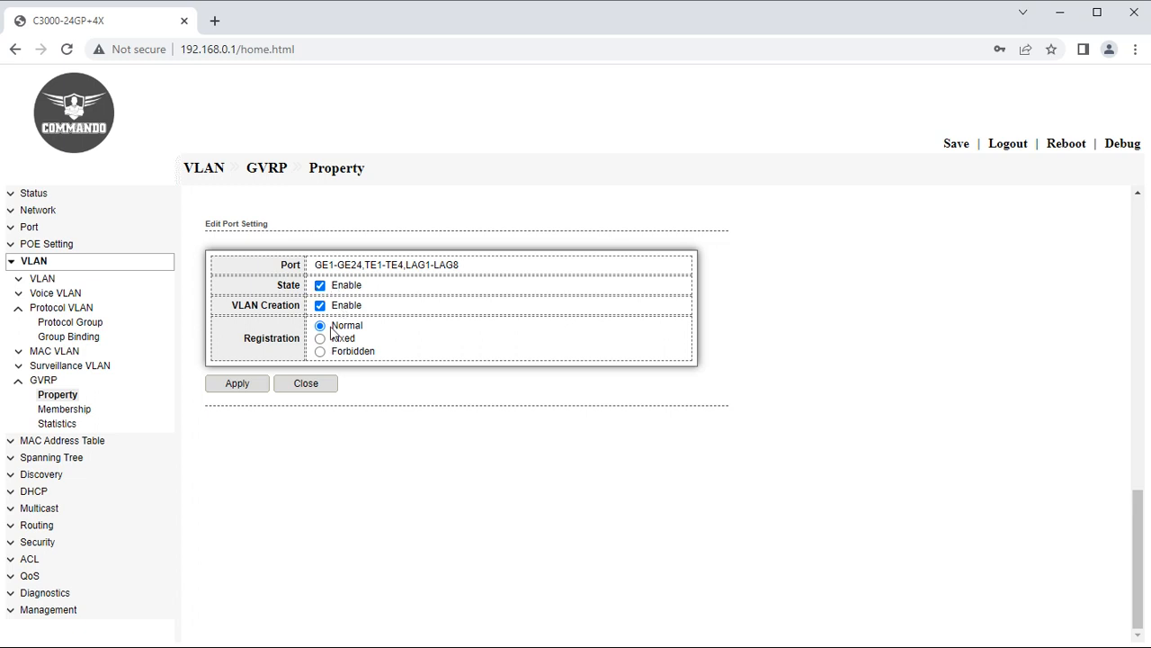
Review GVRP Membership and GE1 Statistics, then open the Dynamic Address table.
left_click(46, 411)
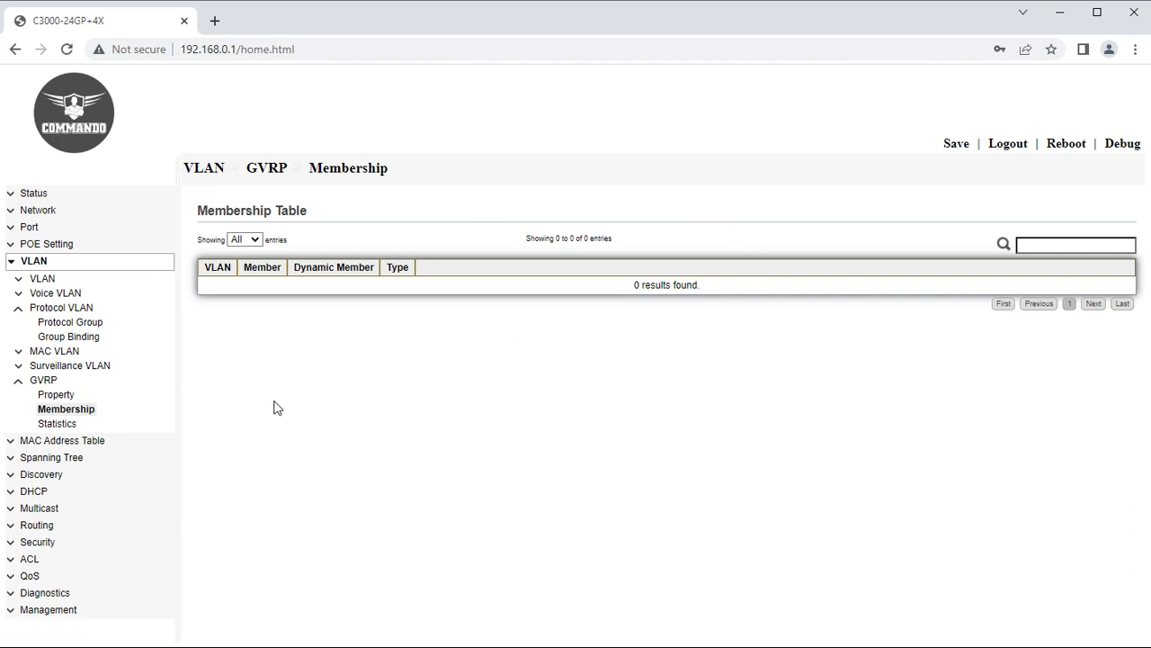
left_click(58, 423)
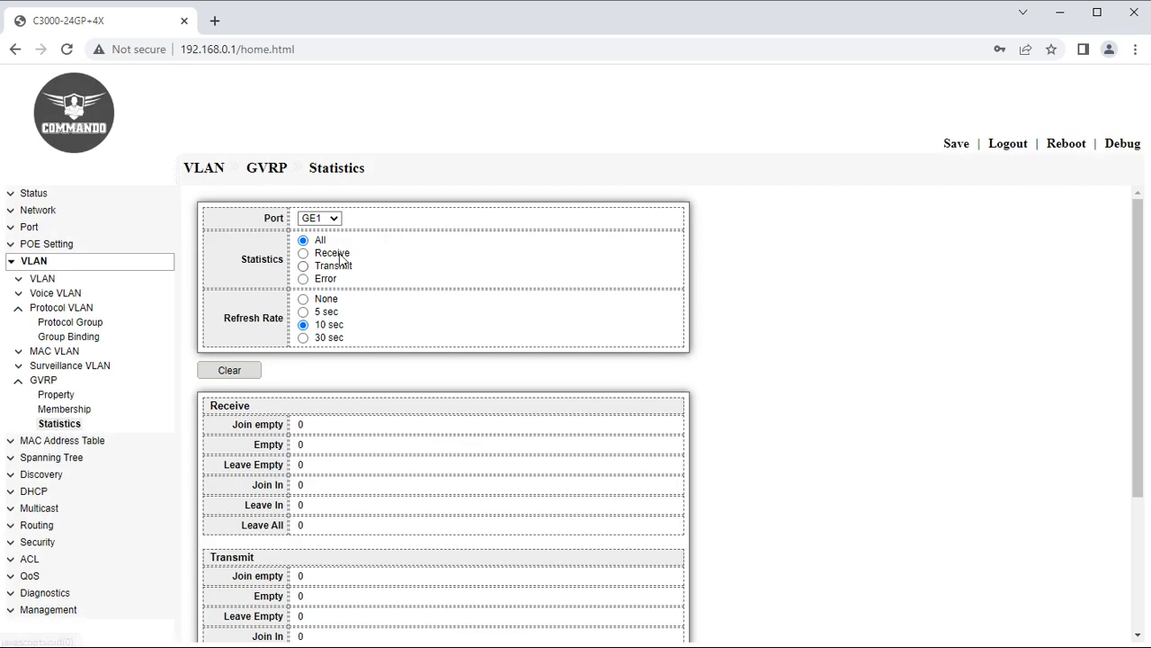
left_click(330, 221)
left_click_drag(334, 274, 342, 251)
left_click(536, 419)
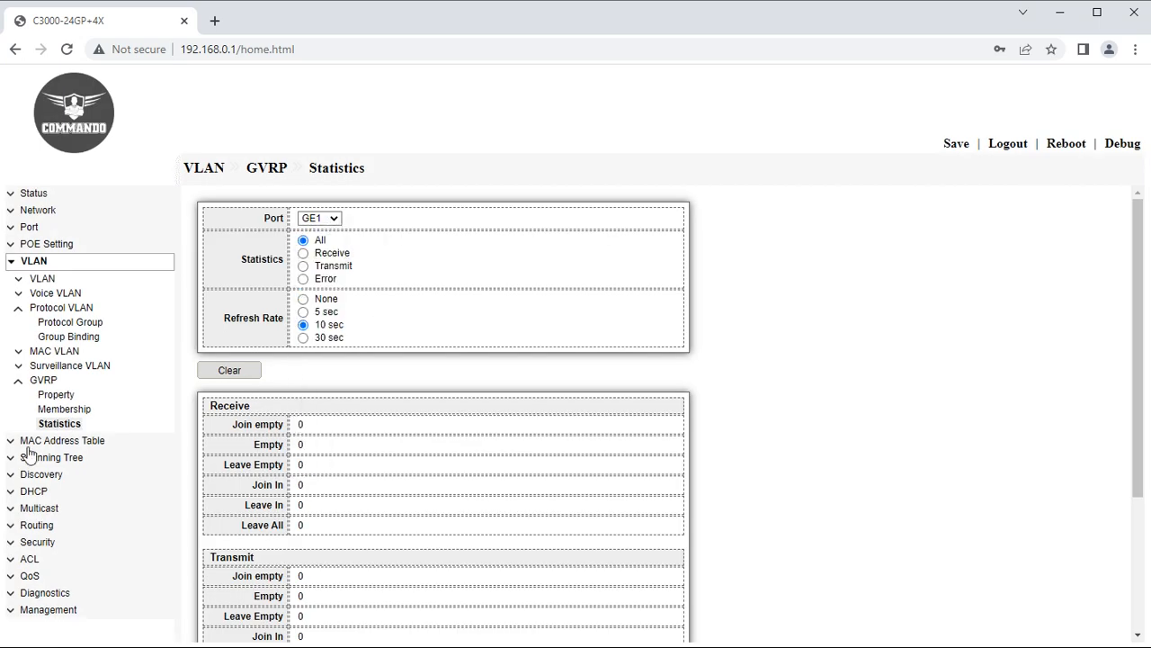
left_click(20, 379)
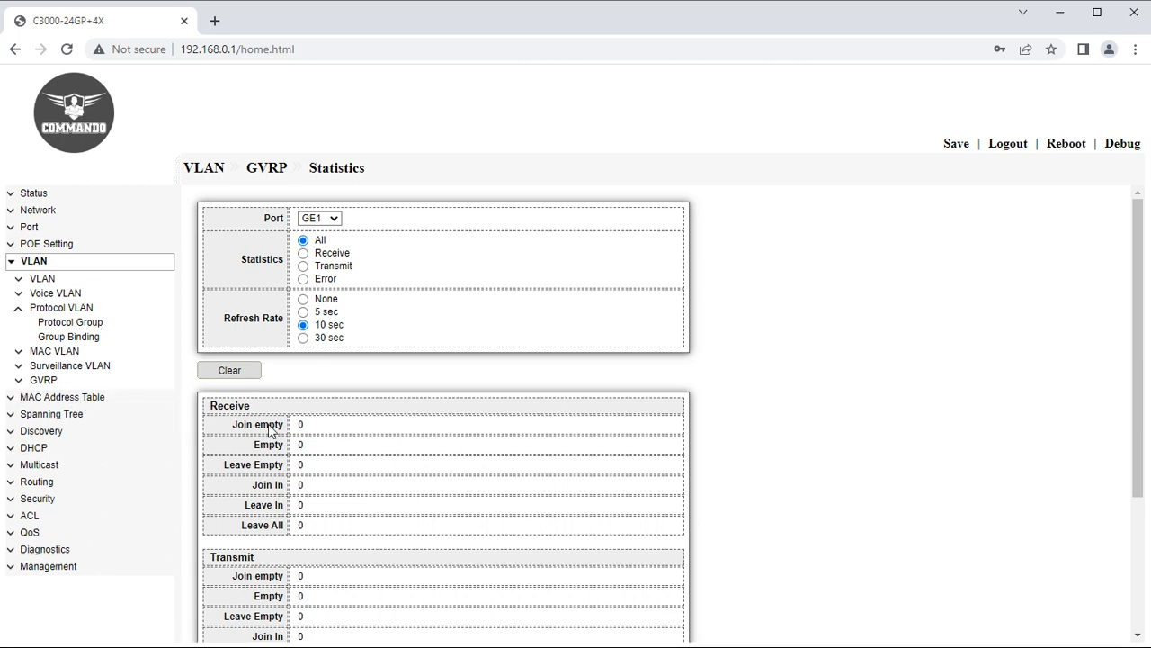
left_click(20, 394)
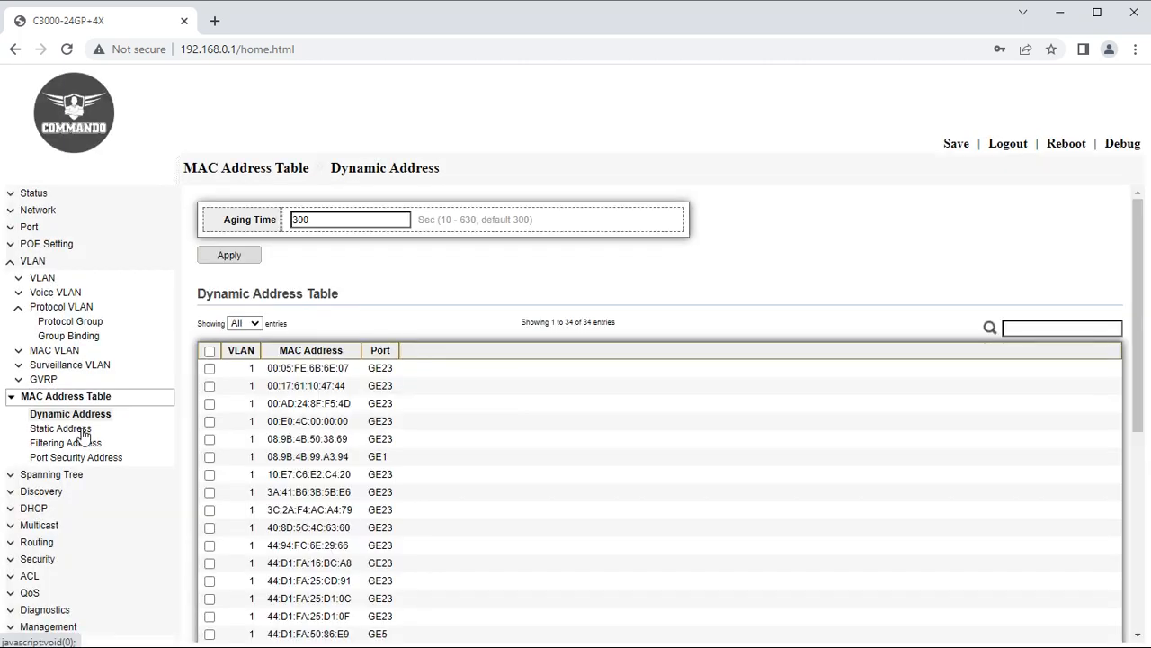
Browse the Static, Filtering and Port Security tables, ending on Dynamic Address with 34 entries.
left_click(82, 431)
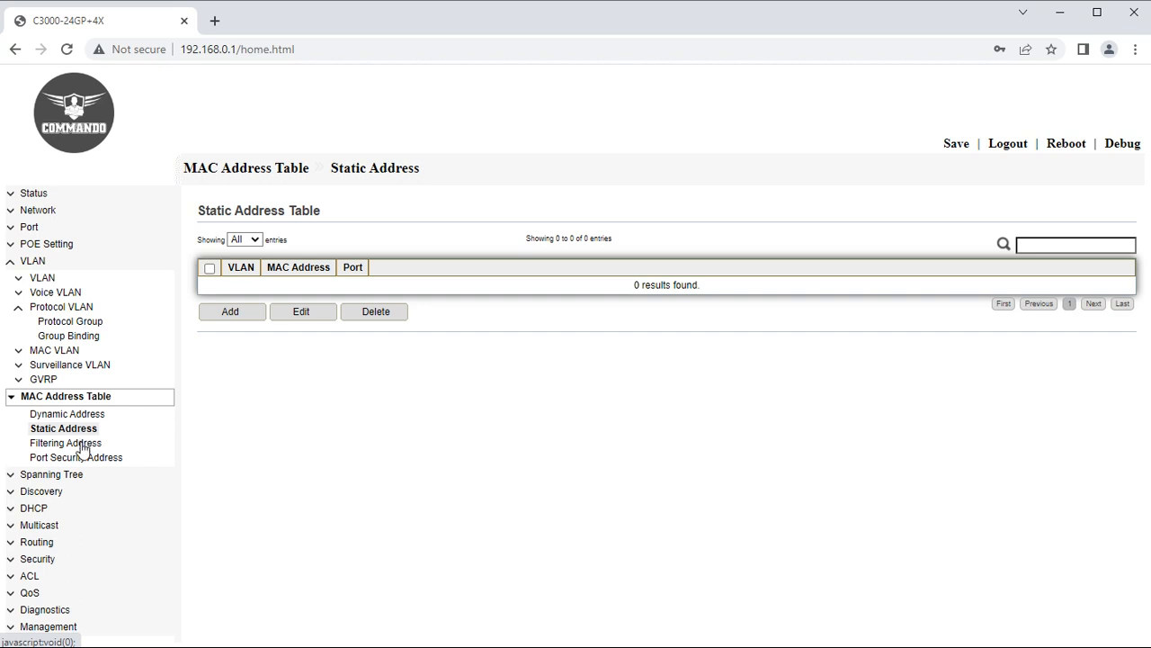
left_click(82, 445)
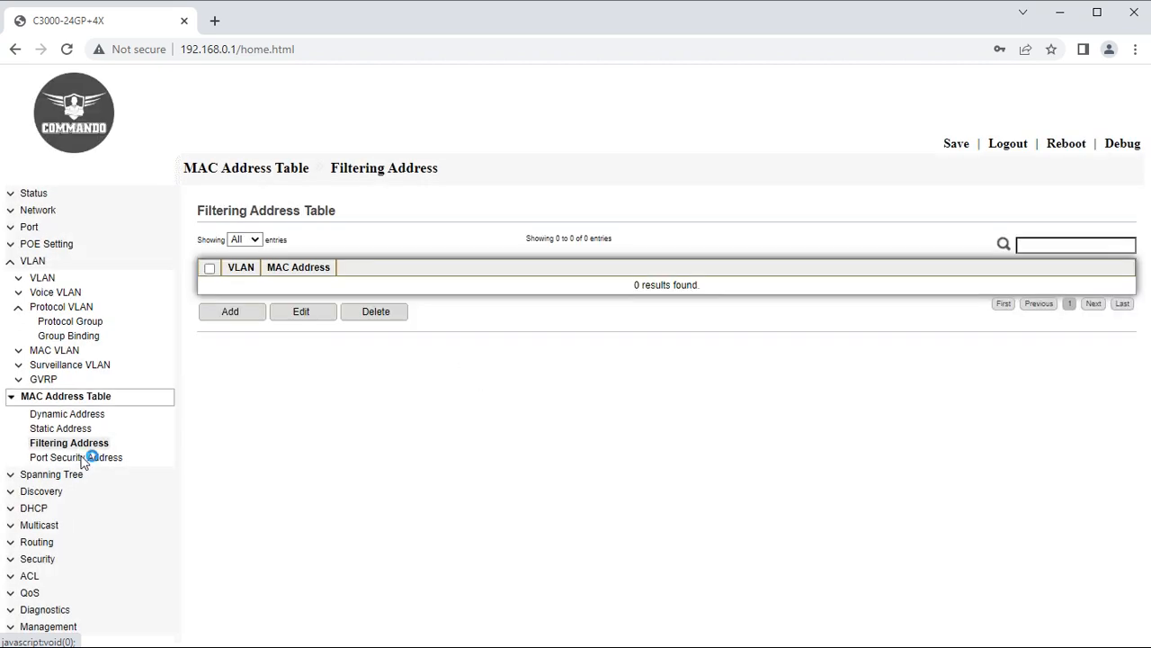
left_click(82, 459)
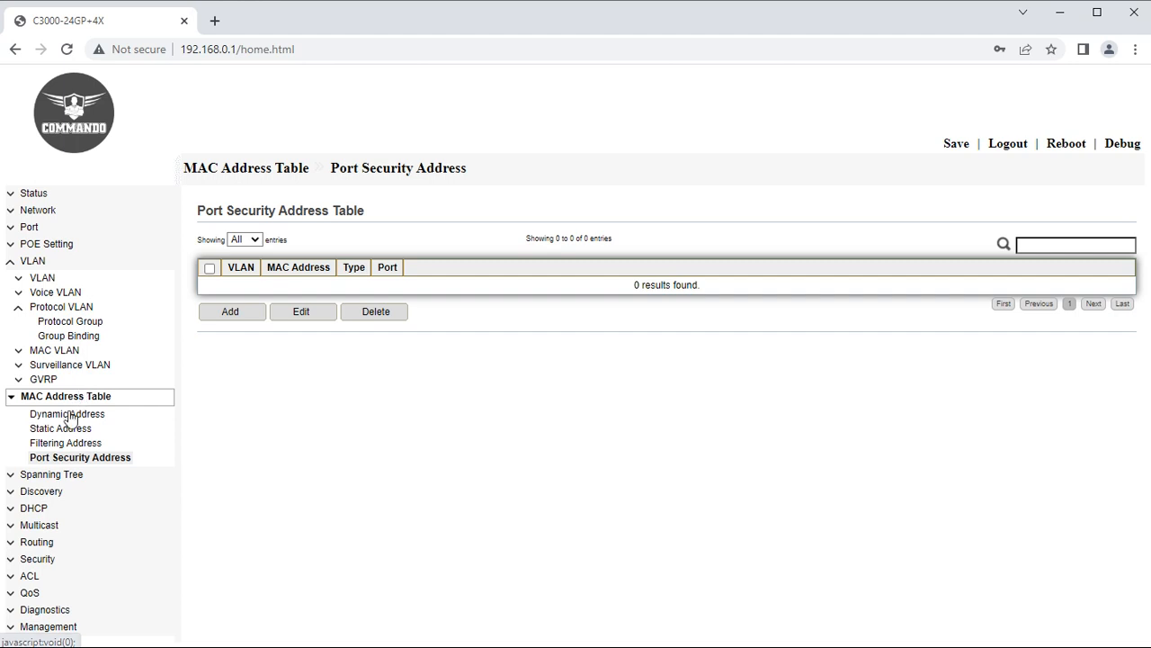
left_click(69, 415)
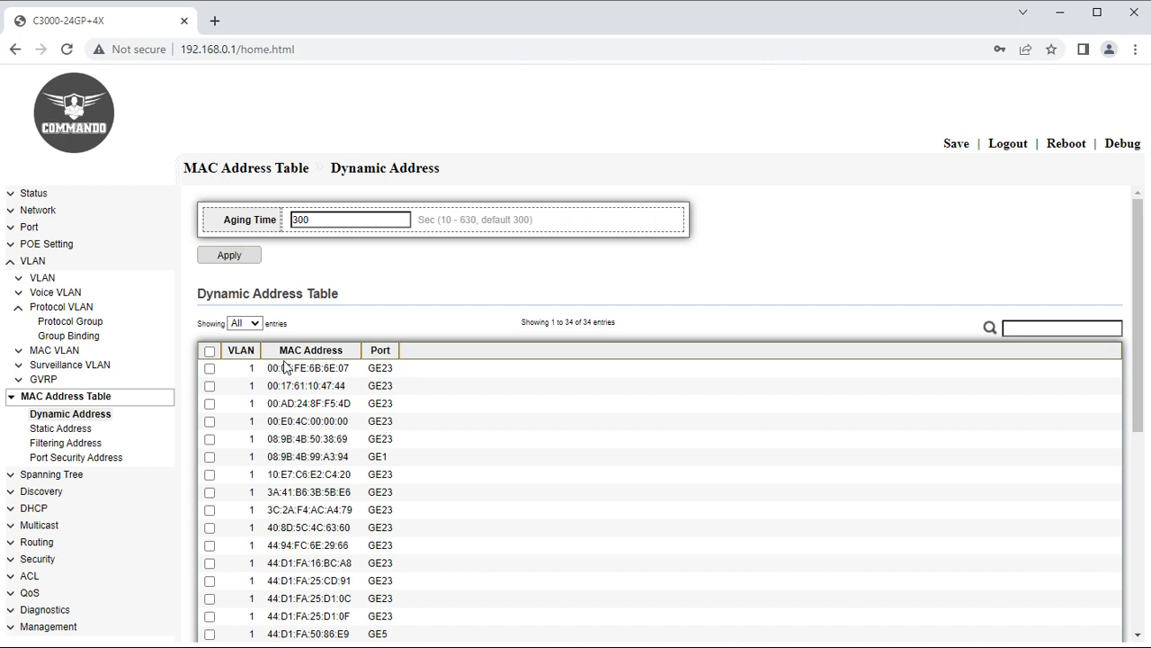
Look over the Static Address add form and its Port list without adding an entry.
scroll(284, 367, "down", 2)
left_click(79, 430)
left_click(227, 309)
left_click(345, 266)
left_click(324, 319)
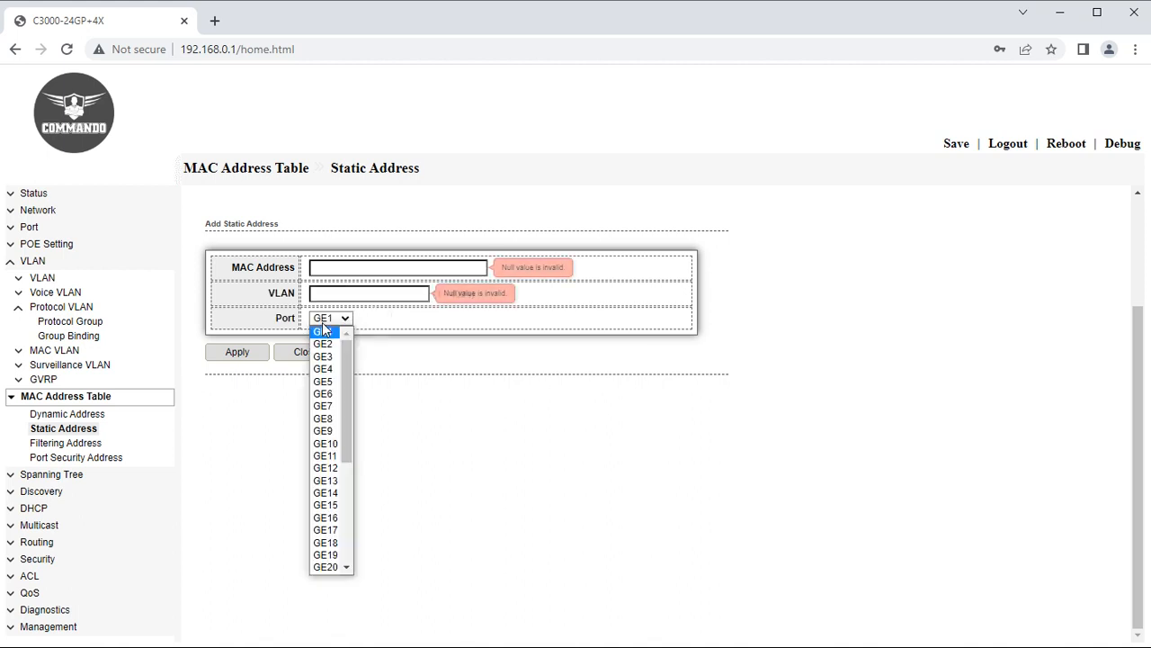
left_click(460, 400)
View the Filtering and Port Security address tables, collapse the VLAN and MAC menus, then reach Spanning Tree Property.
left_click(77, 443)
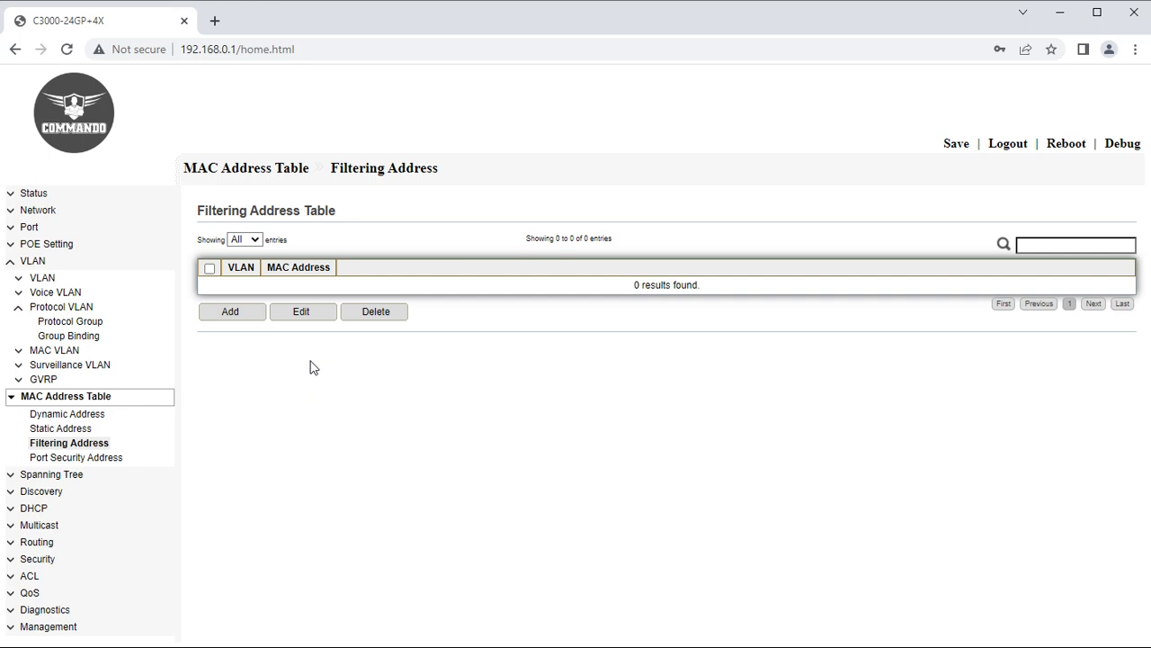
left_click(56, 459)
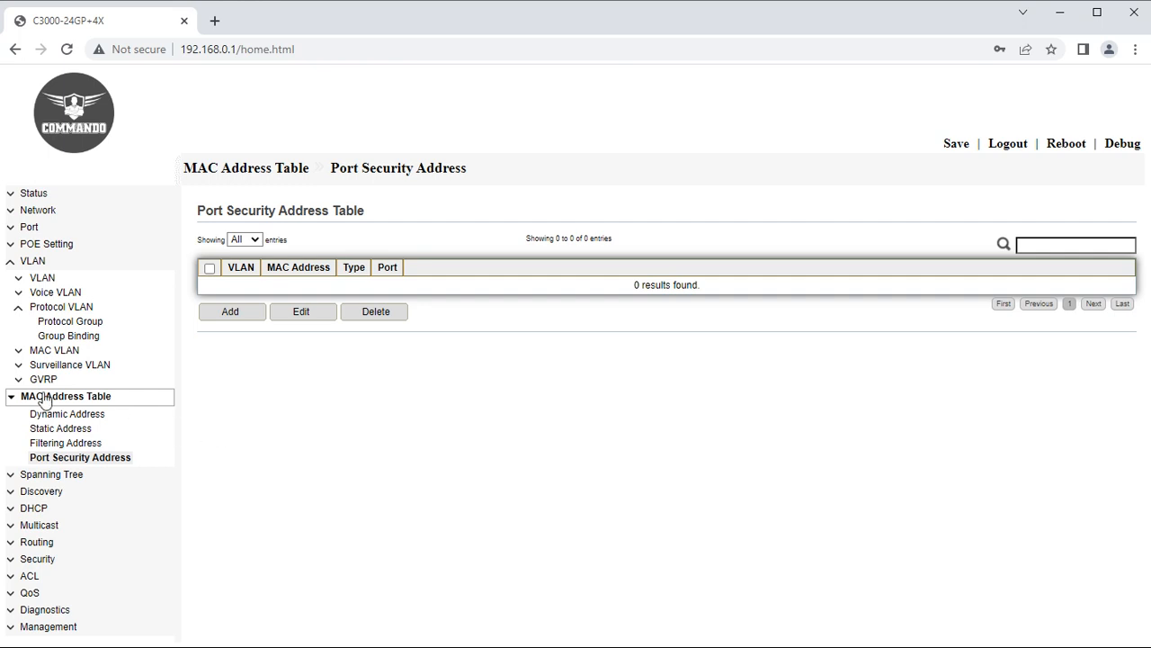
left_click(12, 262)
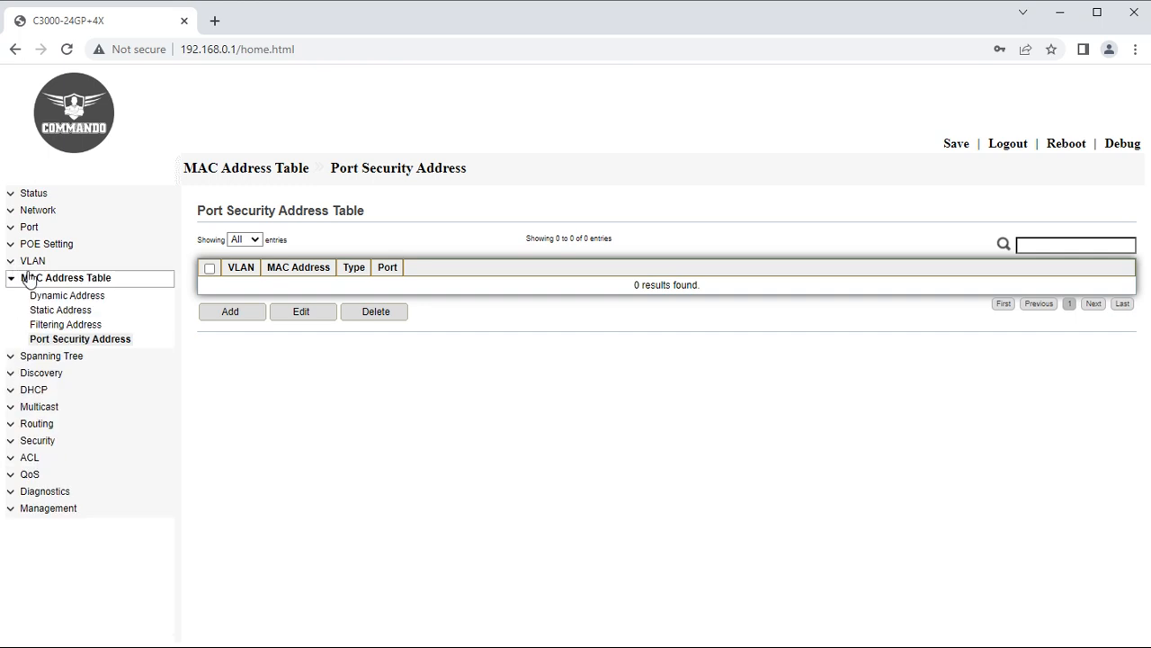
left_click(18, 280)
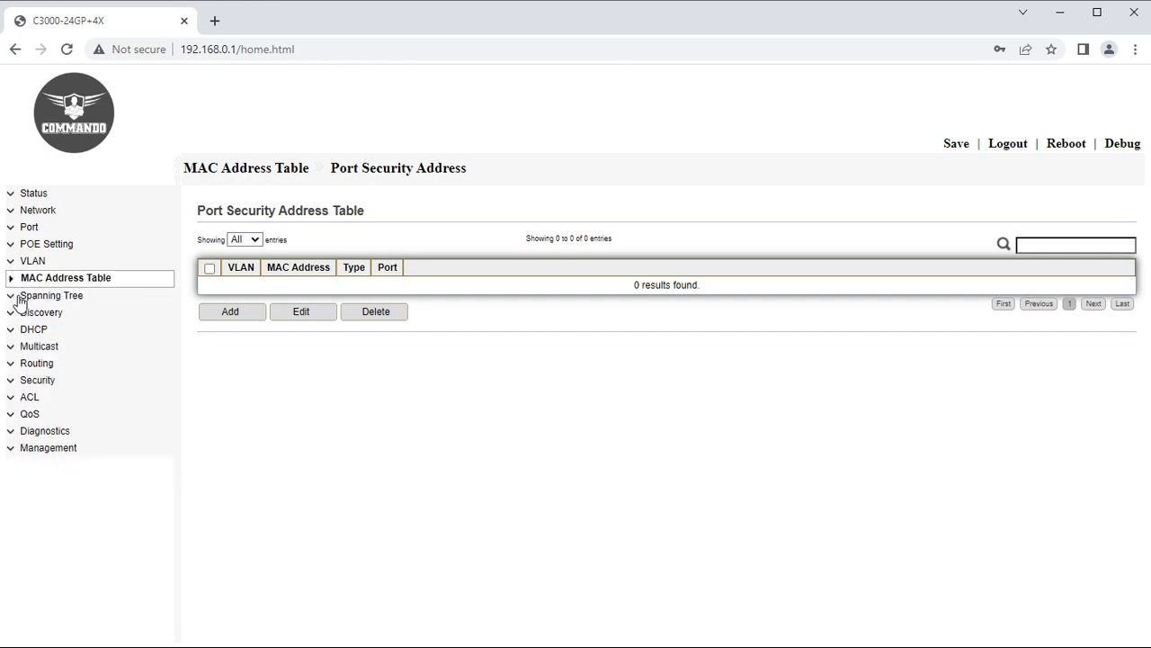
left_click(24, 296)
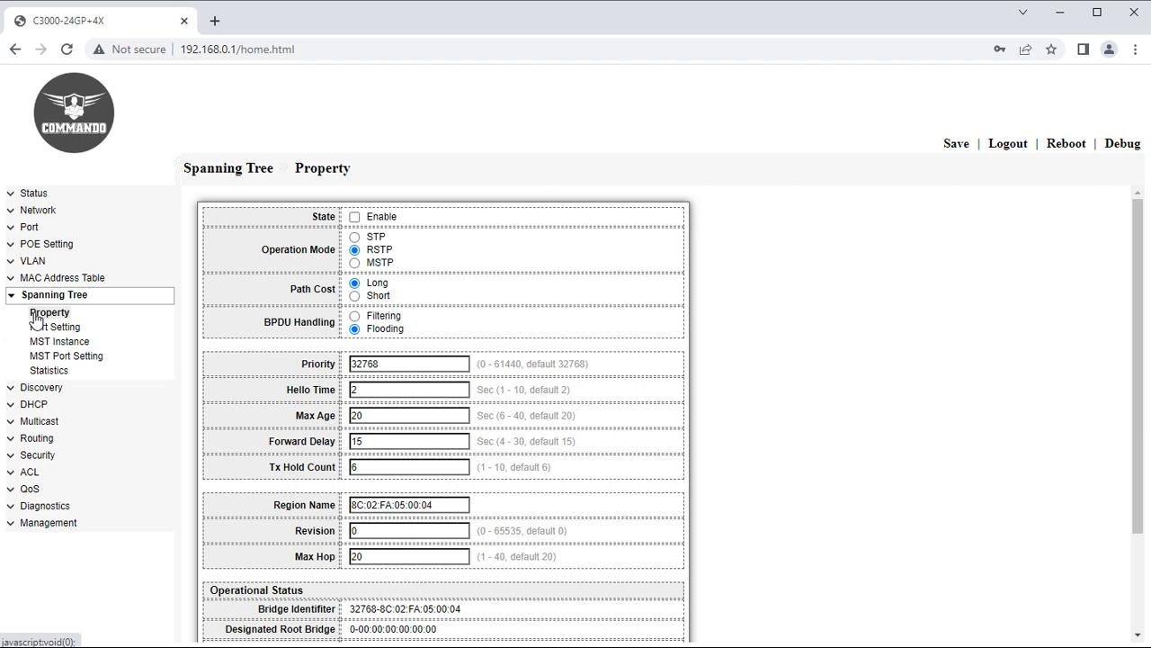
Enable spanning tree and keep the path cost method at Long.
left_click(357, 219)
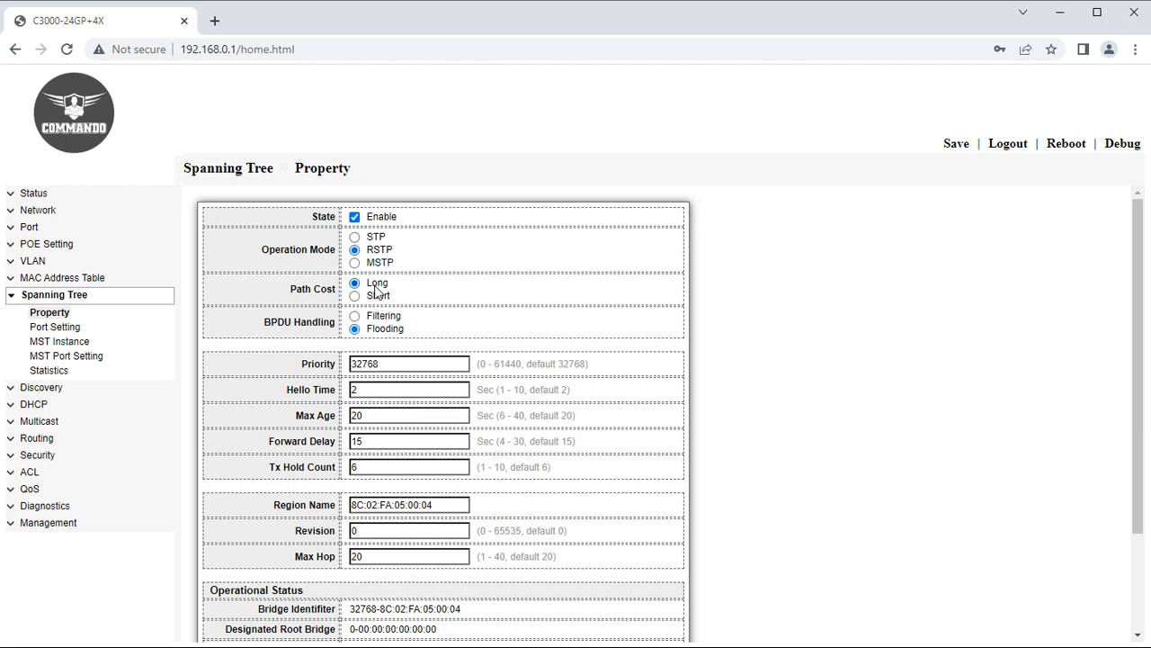
left_click(354, 297)
left_click(354, 283)
After glancing at the port table, re-enable spanning tree and apply the RSTP property settings.
scroll(442, 415, "down", 2)
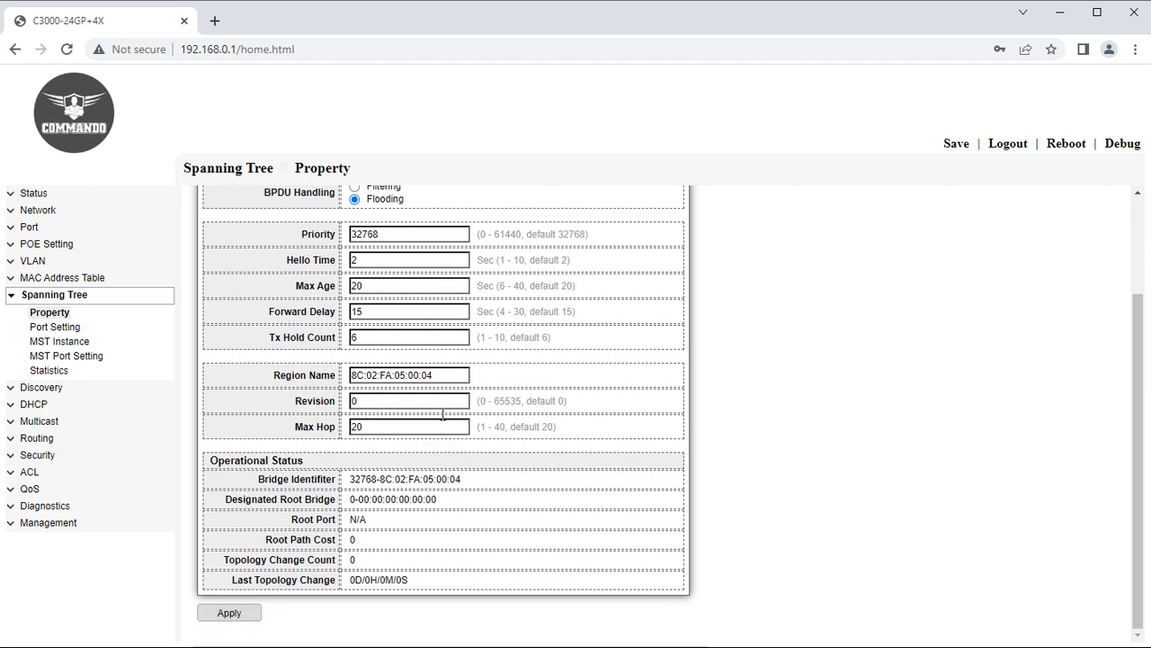
left_click(51, 327)
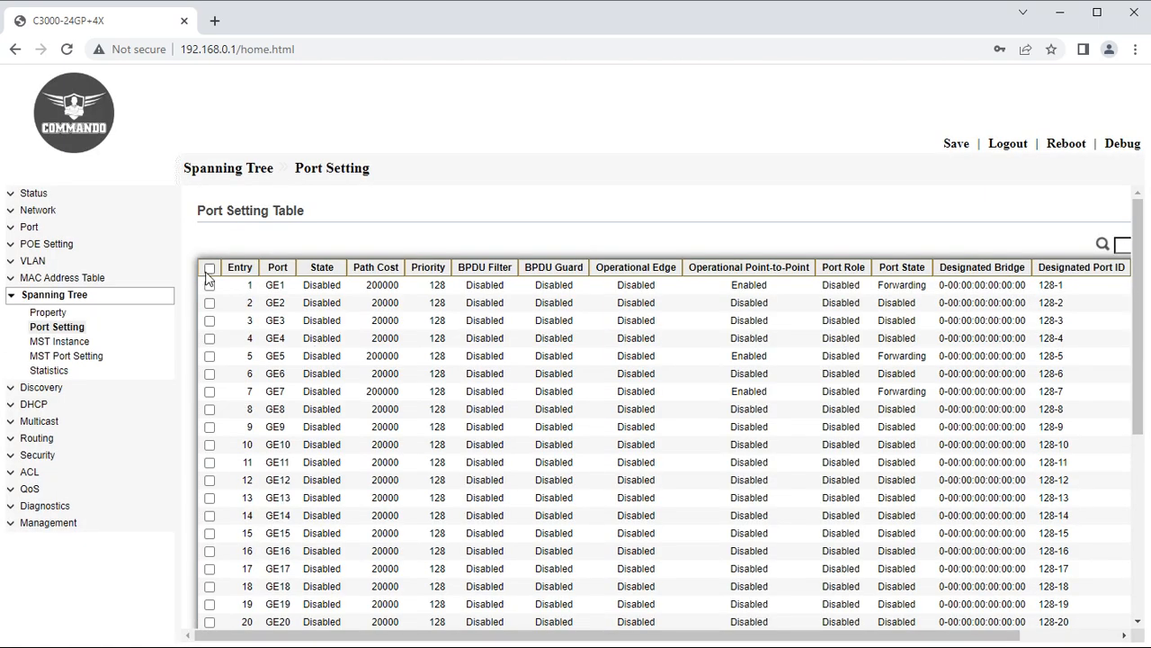
left_click(209, 270)
left_click(54, 313)
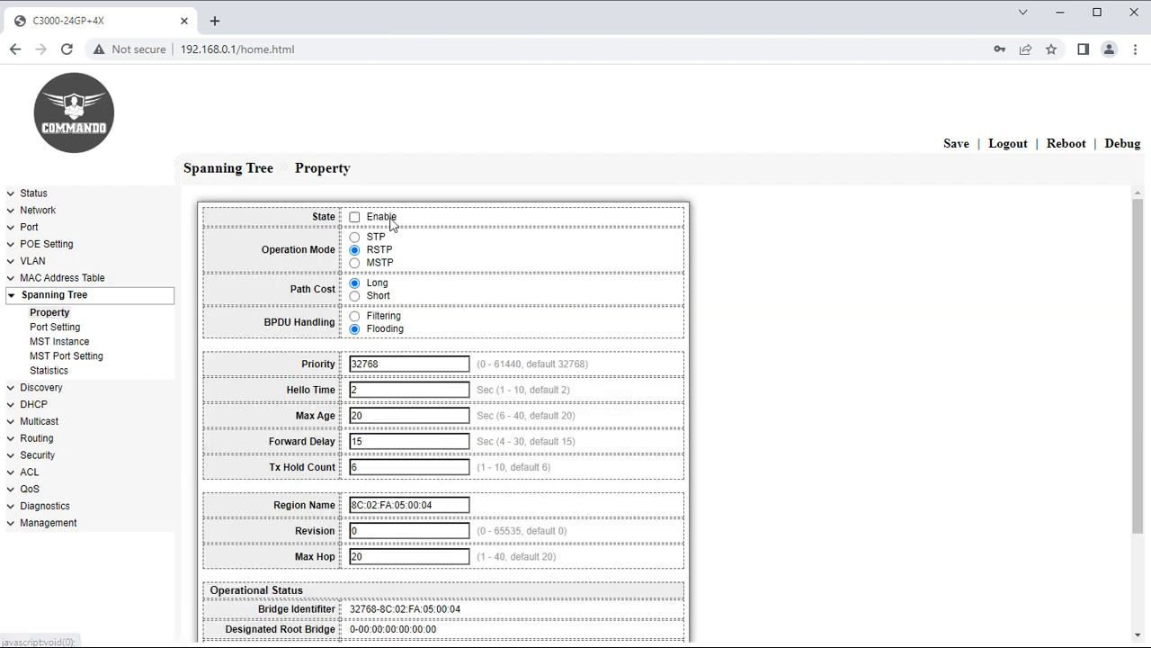
left_click(354, 217)
scroll(405, 463, "down", 2)
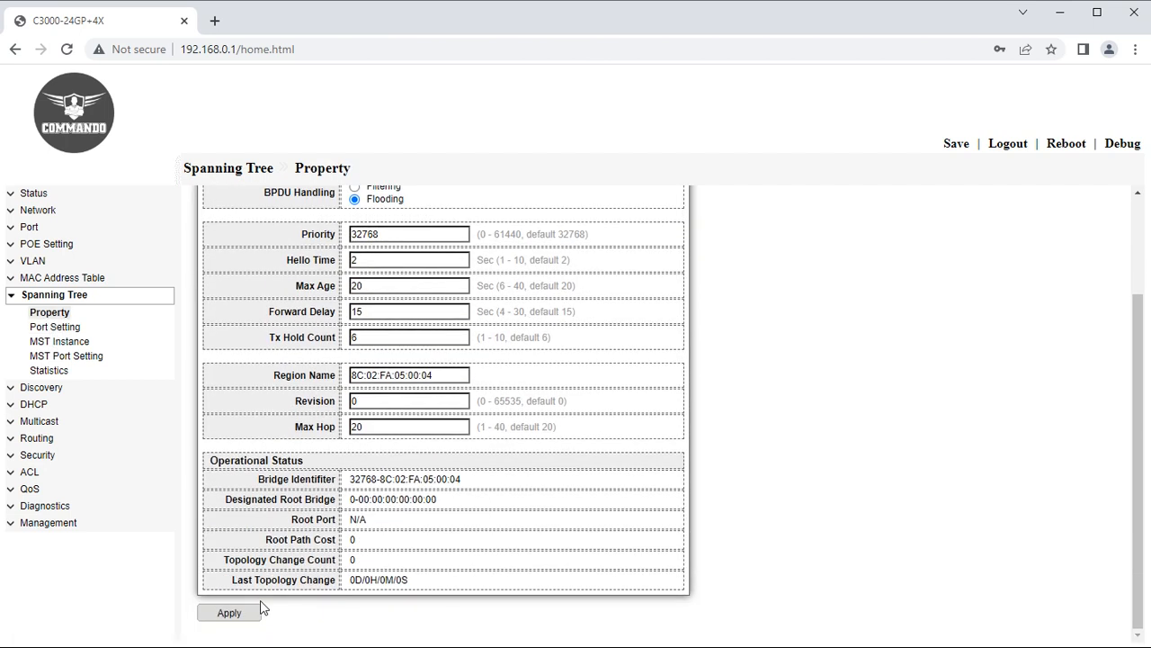
left_click(235, 613)
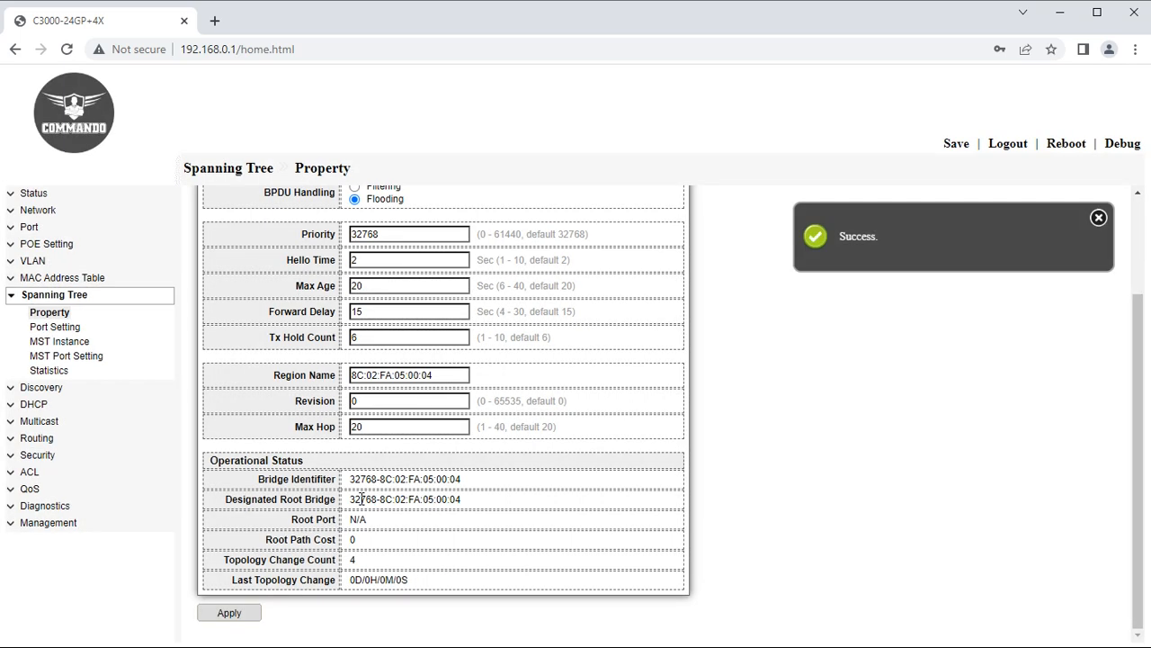
Start enabling spanning tree on all ports in Port Setting, then abandon that edit.
left_click(44, 328)
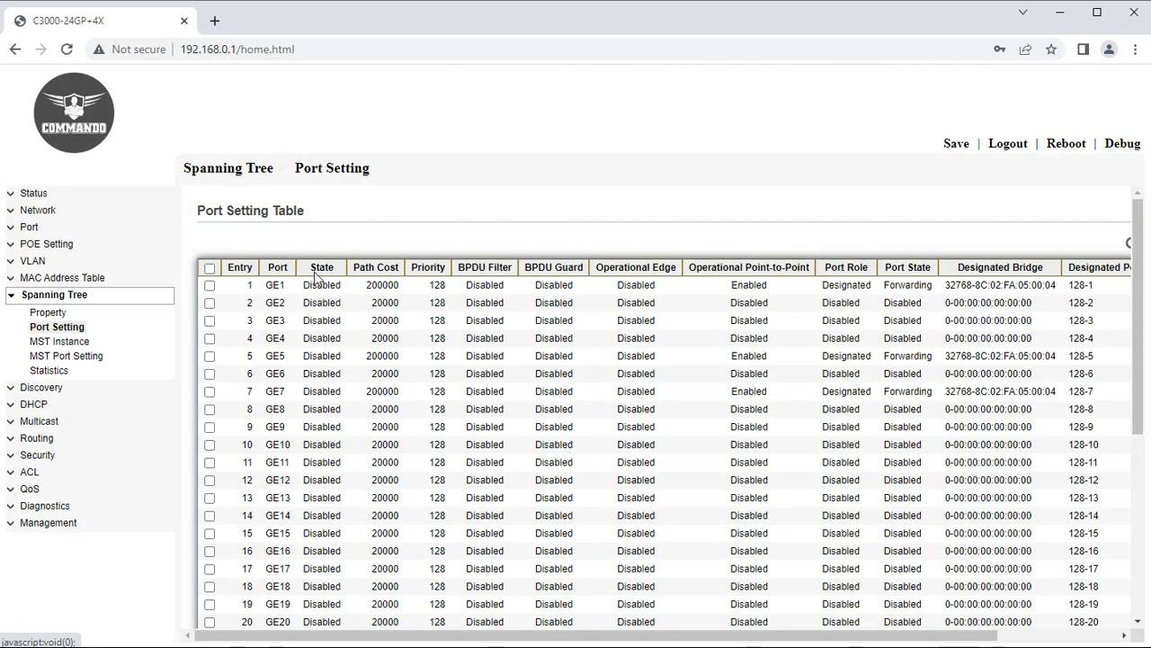
left_click(210, 267)
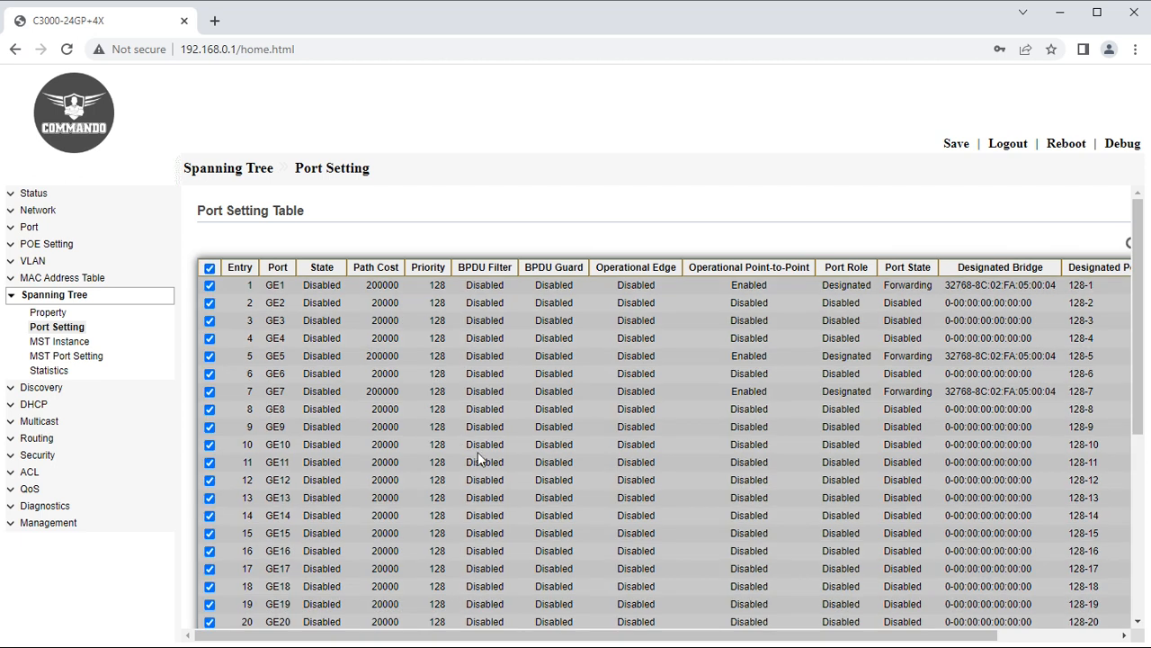
scroll(478, 452, "down", 4)
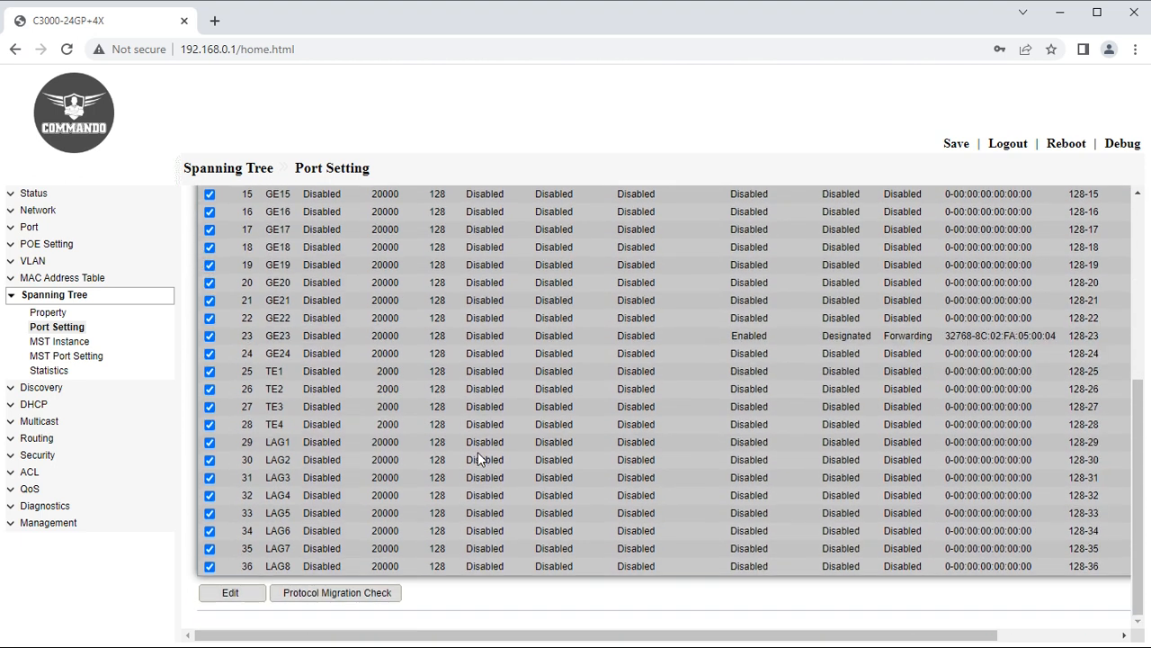
left_click(217, 601)
left_click(371, 298)
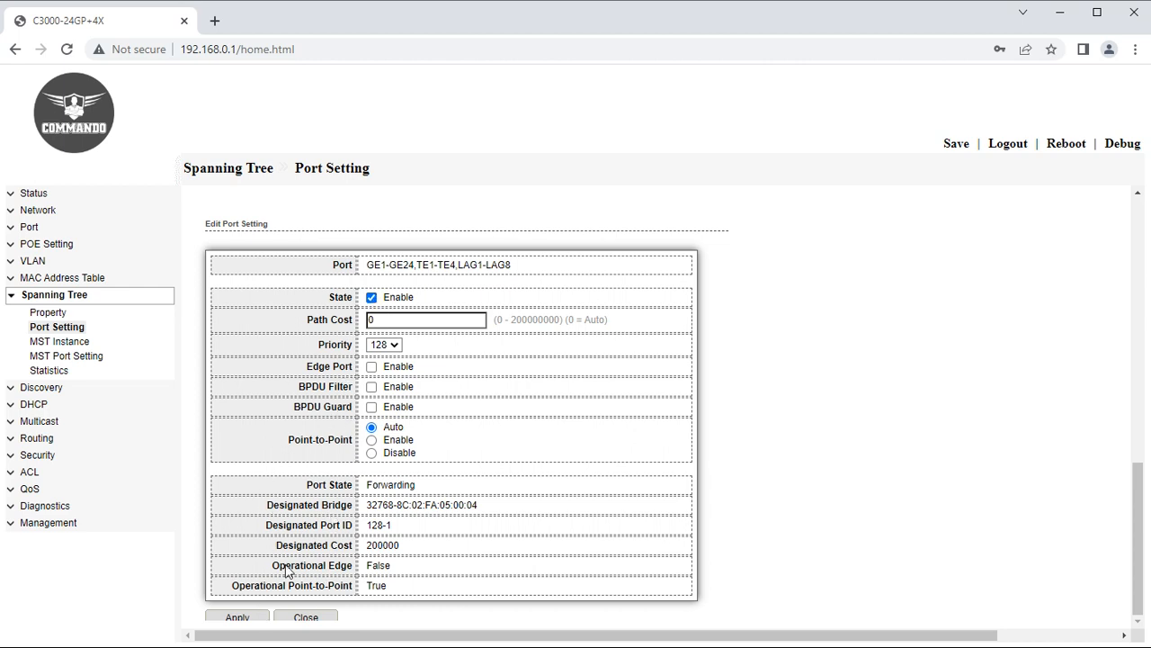
left_click(69, 330)
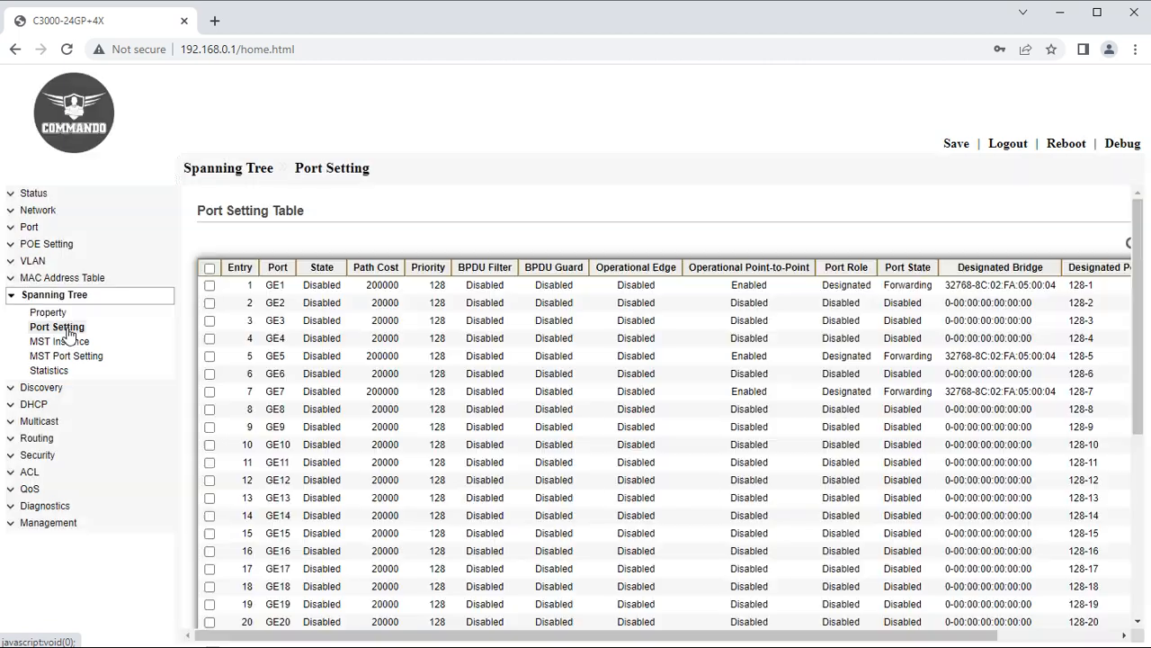
Enable spanning tree state on ports GE2 and GE3 only and apply it.
left_click(210, 303)
left_click(210, 321)
scroll(364, 477, "down", 3)
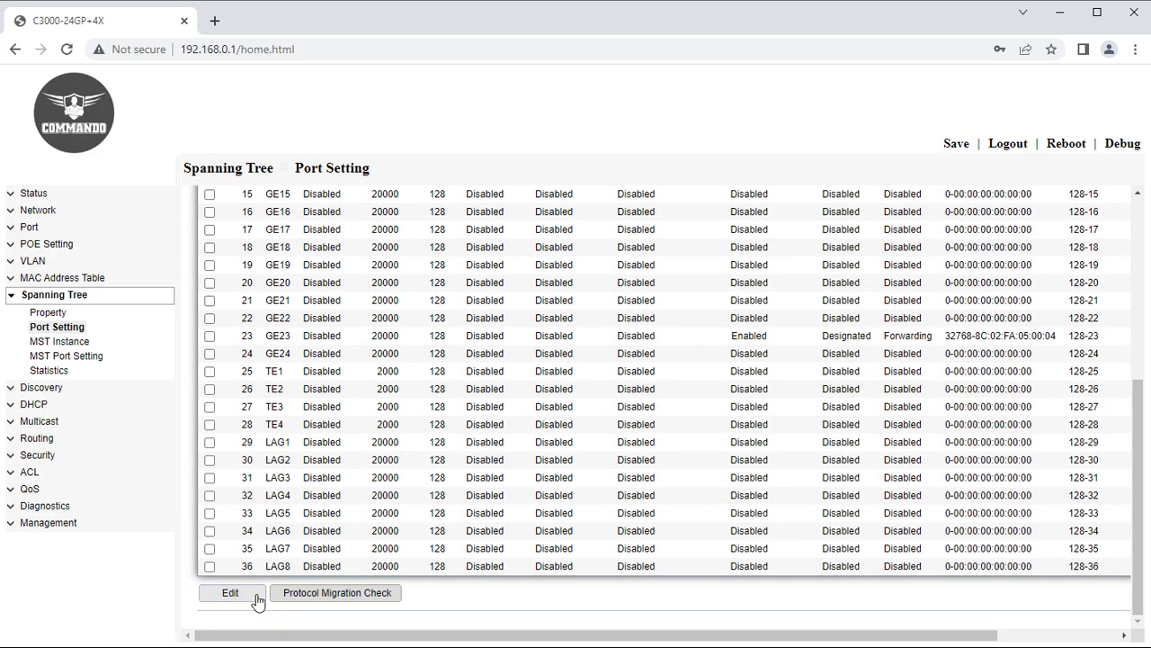
left_click(257, 601)
left_click(371, 296)
scroll(306, 576, "down", 1)
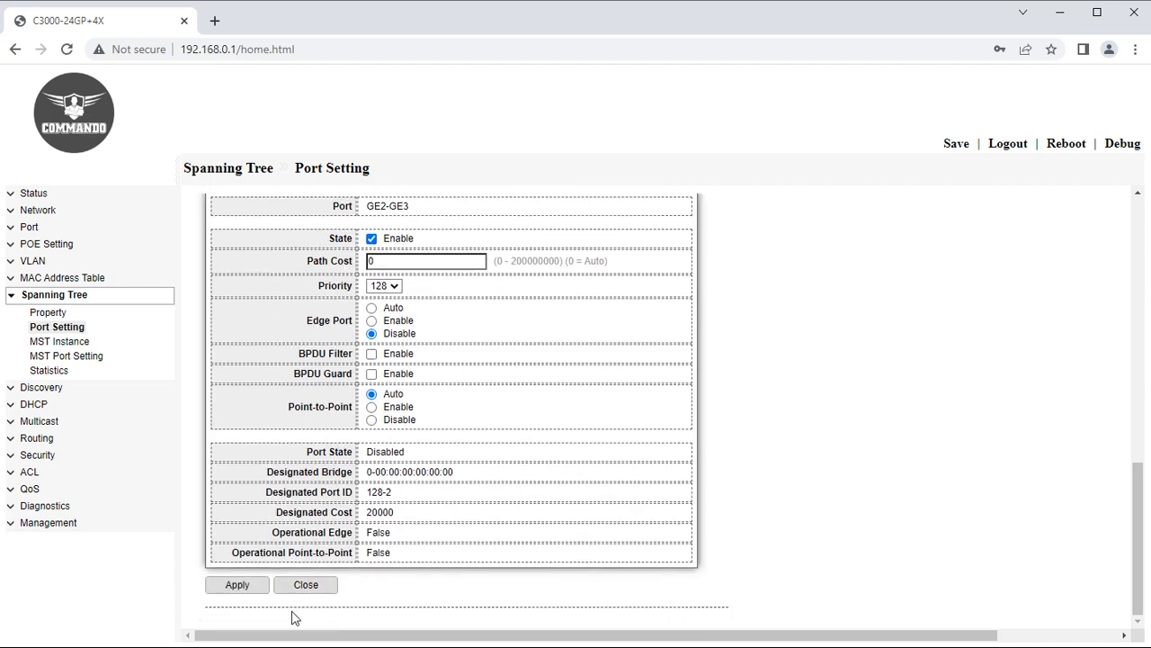
left_click(236, 585)
scroll(455, 463, "up", 5)
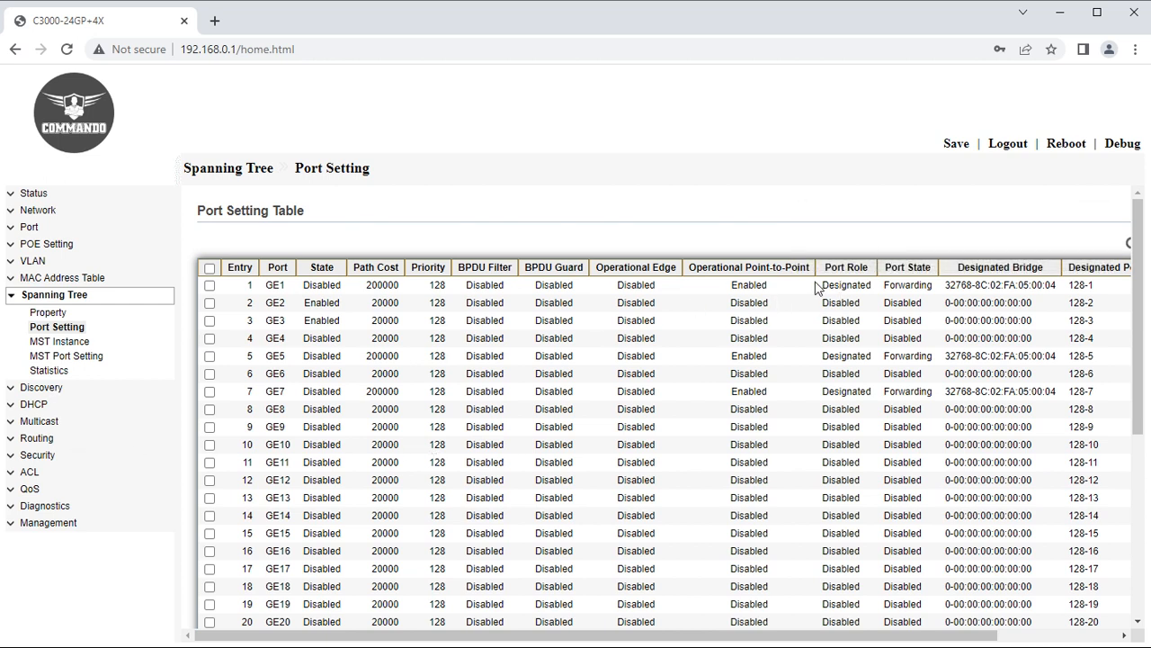
left_click_drag(817, 286, 878, 289)
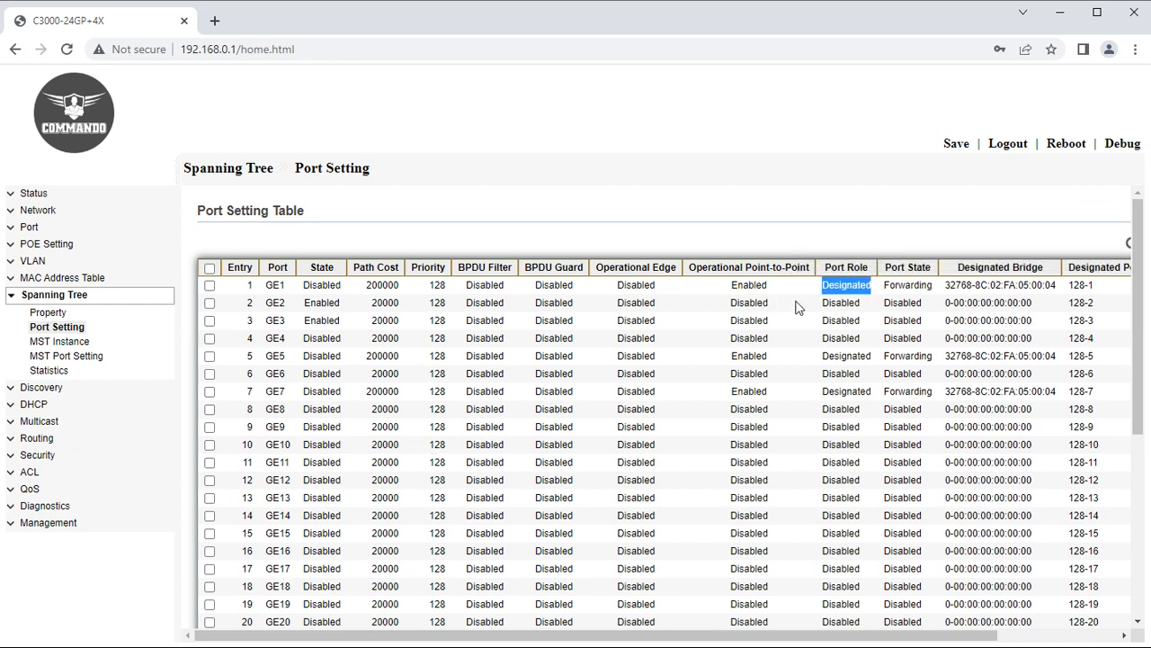
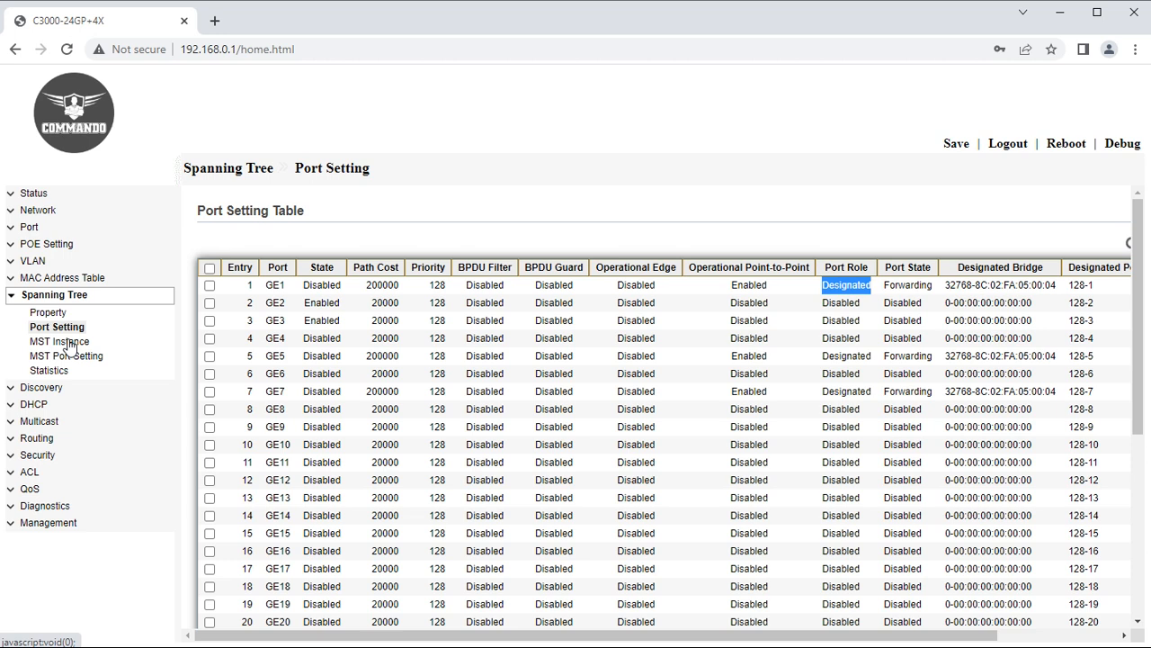
Go through the MST Instance table to the MST Port Setting table for MSTI 0.
left_click(68, 346)
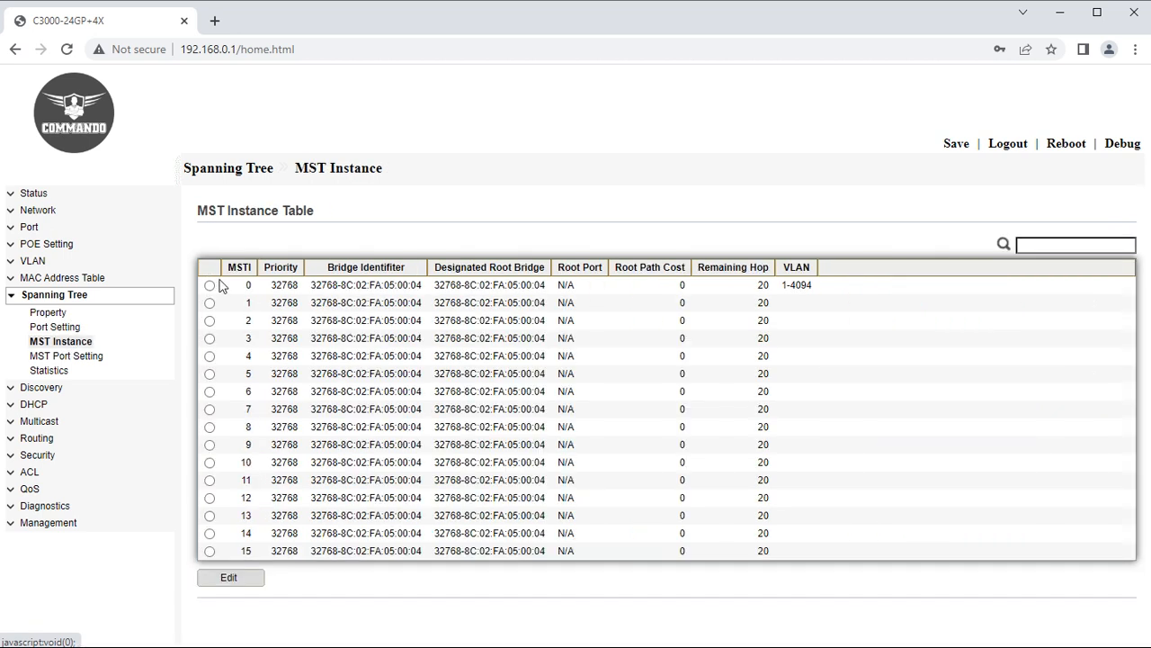
left_click(79, 359)
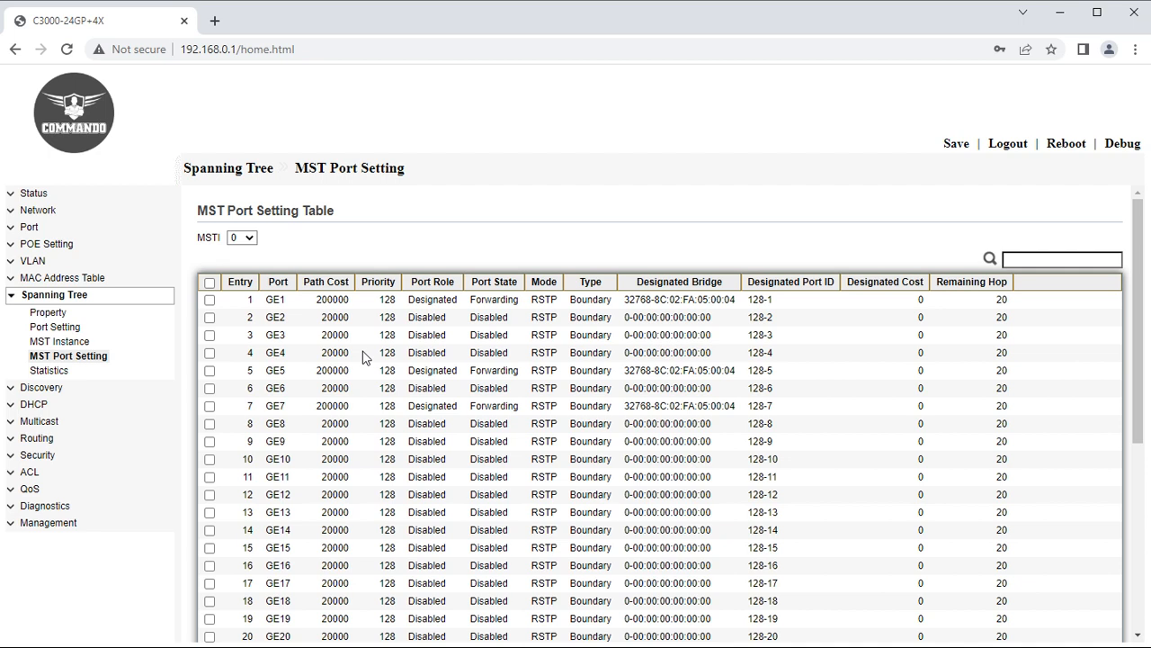
Review the Spanning Tree Statistics, highlighting GE5's BPDU counters.
left_click(53, 370)
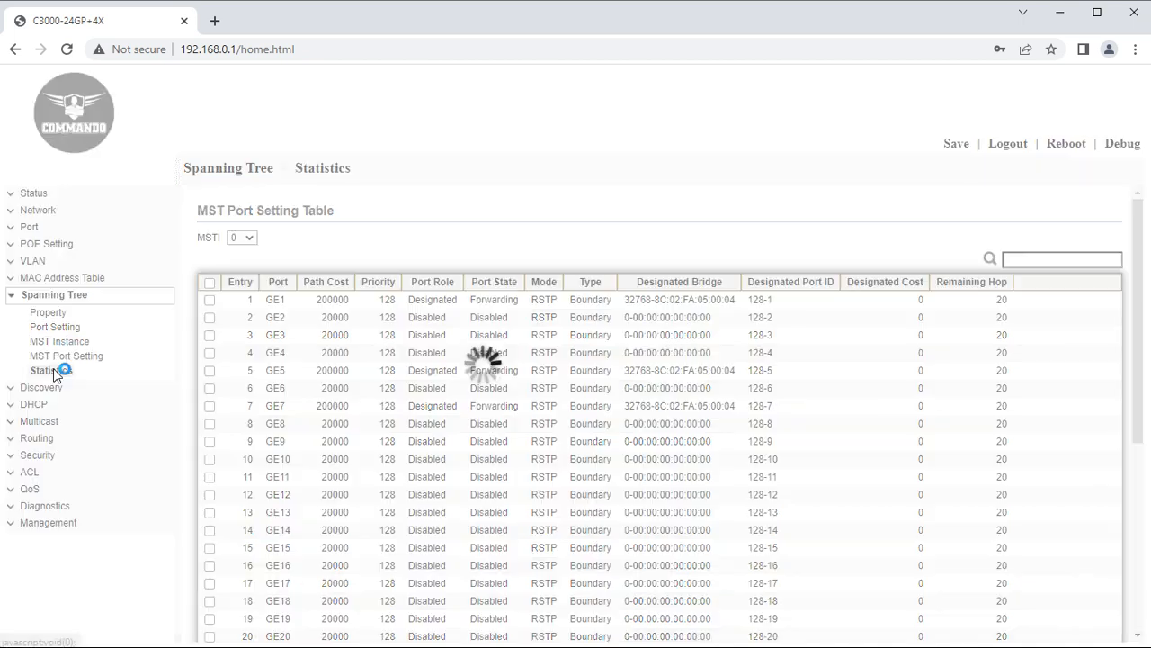
scroll(347, 403, "down", 4)
scroll(477, 380, "up", 4)
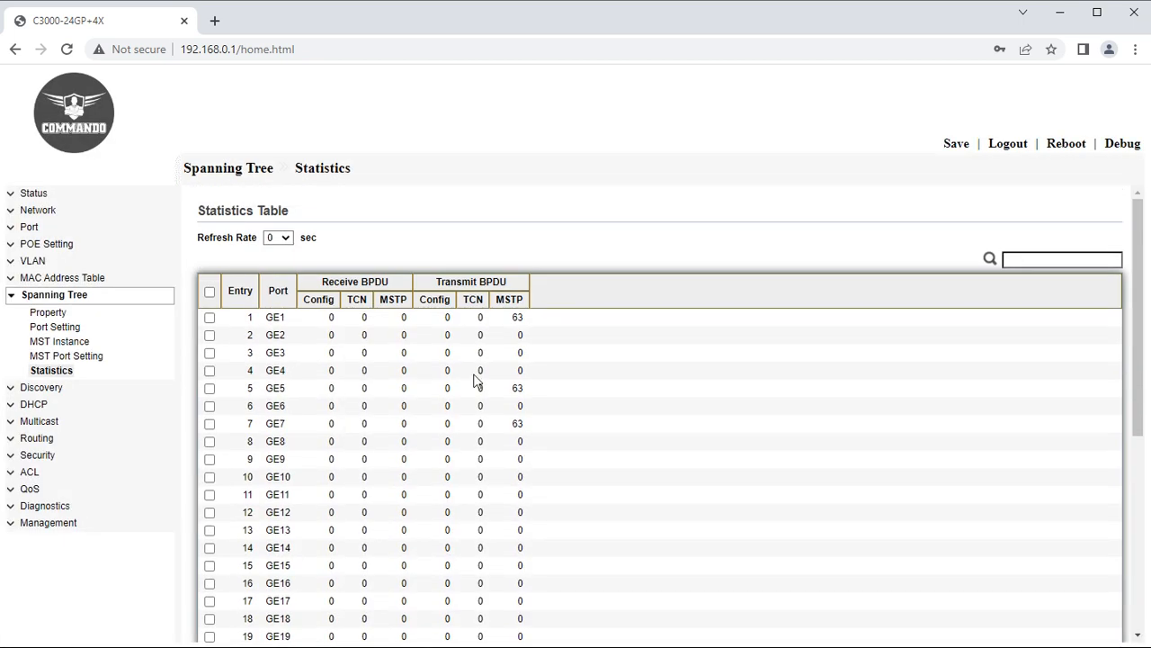
left_click_drag(241, 388, 540, 403)
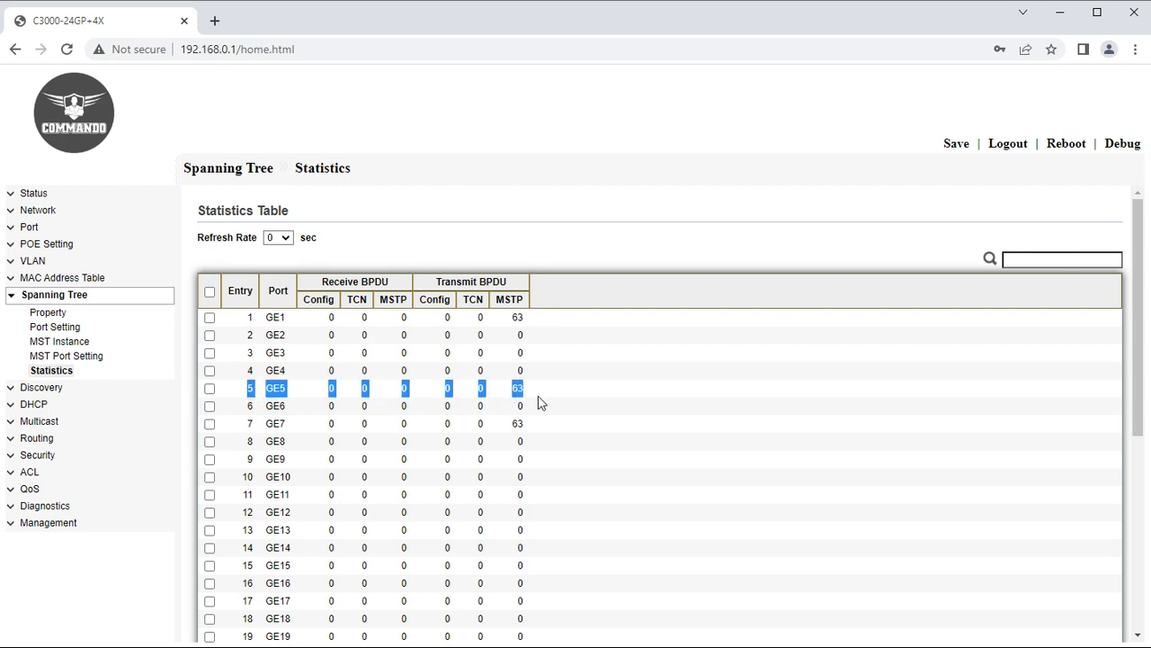
Tick GE8, then collapse Spanning Tree and open Discovery's LLDP Property page.
left_click(502, 441)
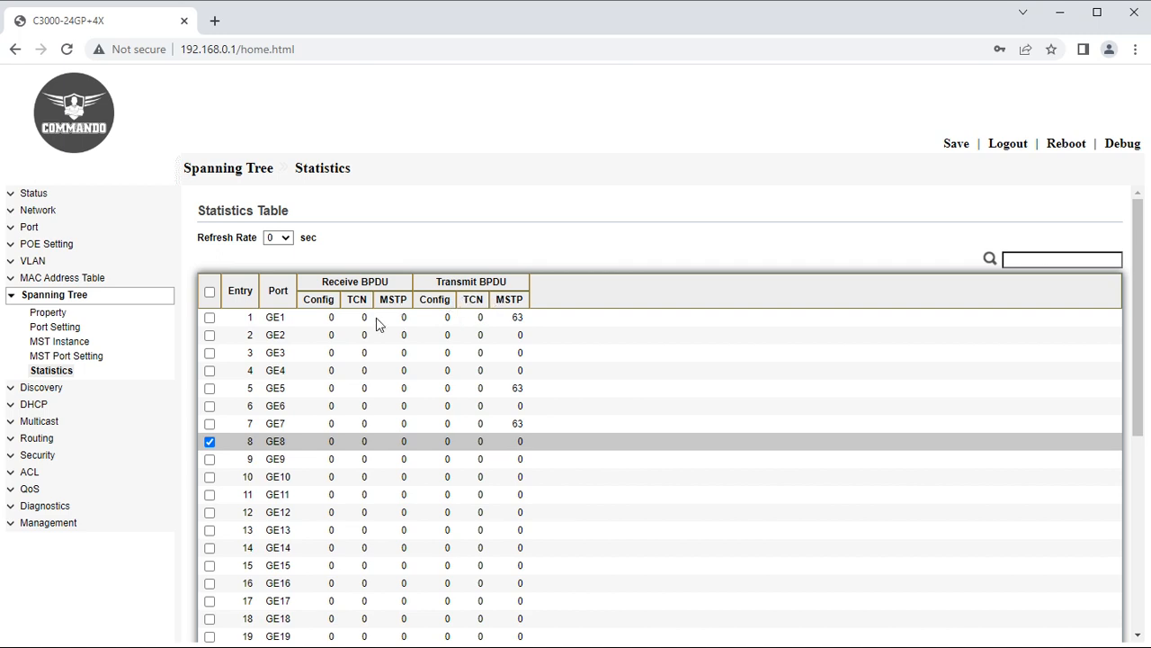
scroll(493, 510, "down", 4)
scroll(508, 506, "up", 1)
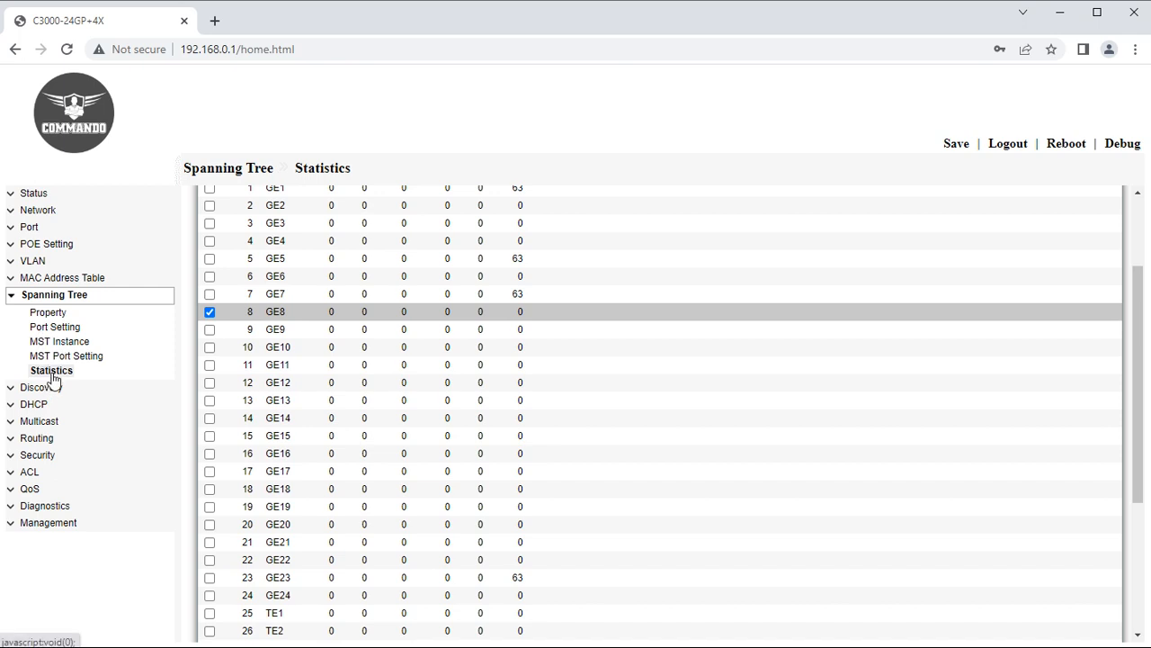
left_click(12, 299)
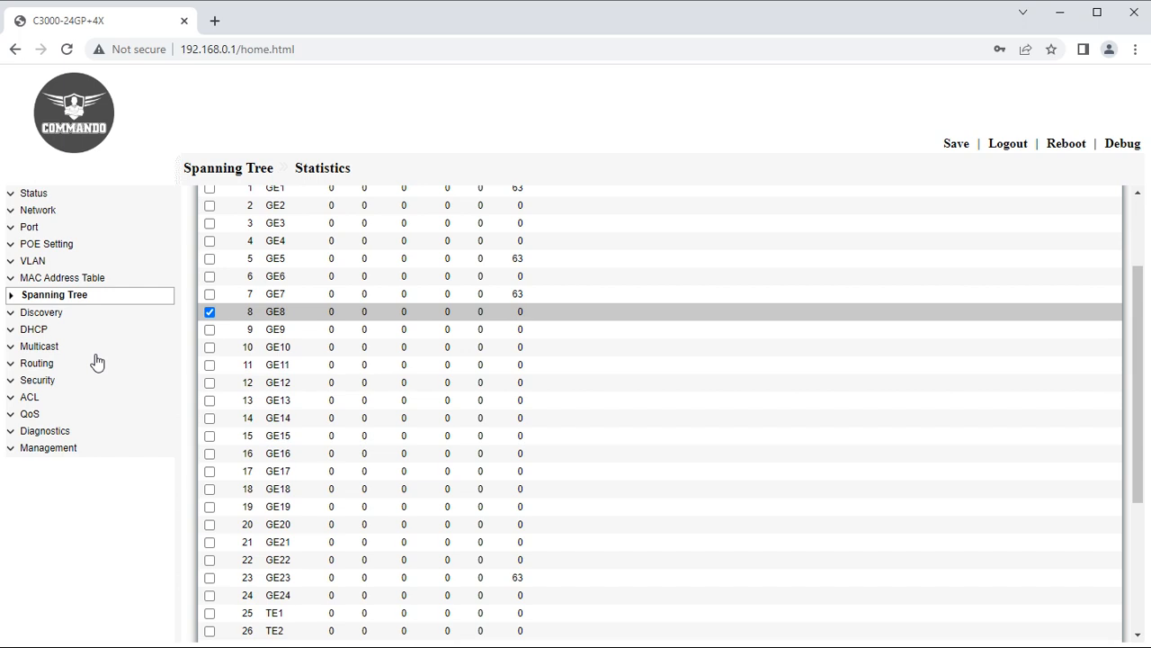
left_click(31, 315)
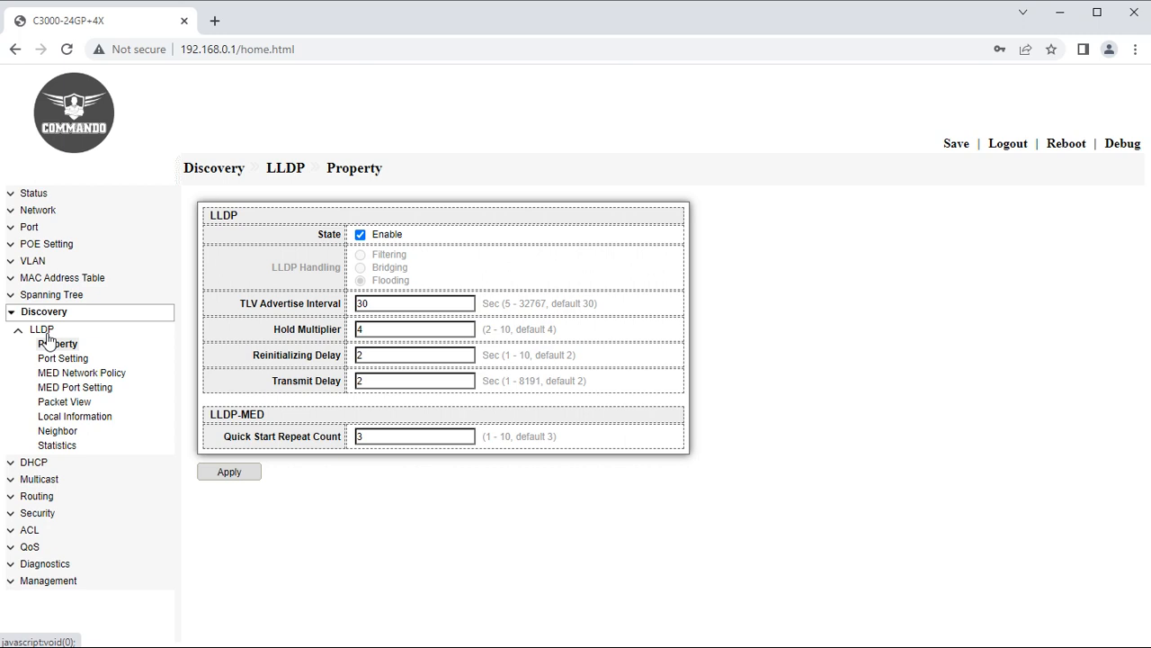
Apply LLDP Property, then select only ports GE1–GE4 in LLDP Port Setting.
left_click(235, 475)
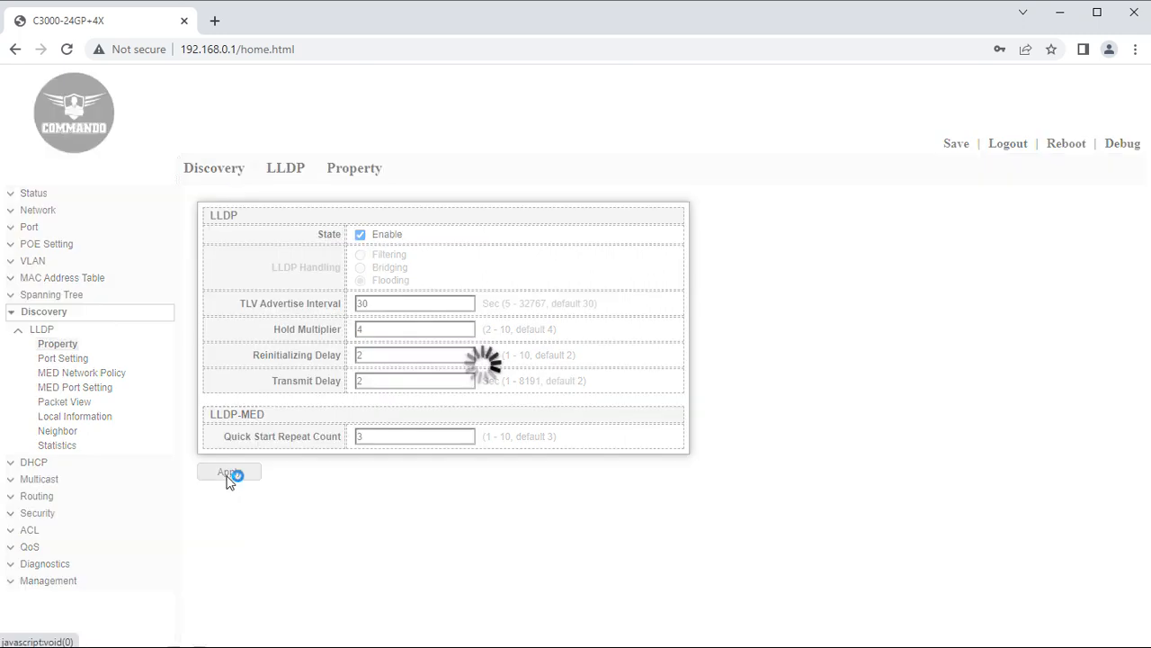
left_click(72, 360)
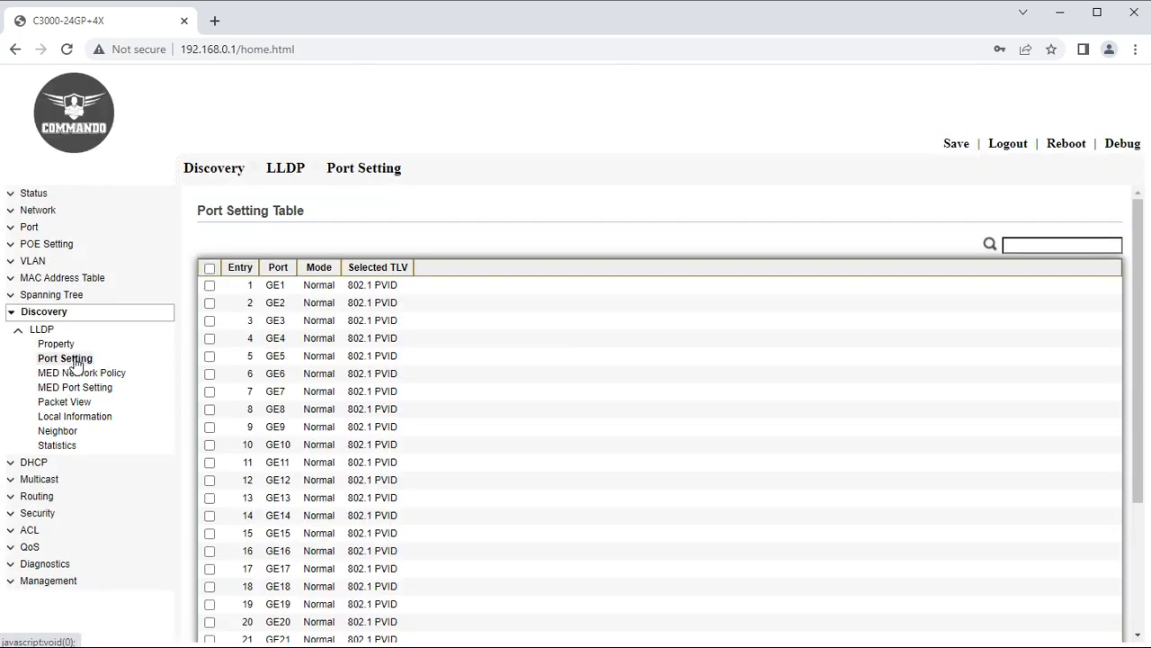
left_click(210, 268)
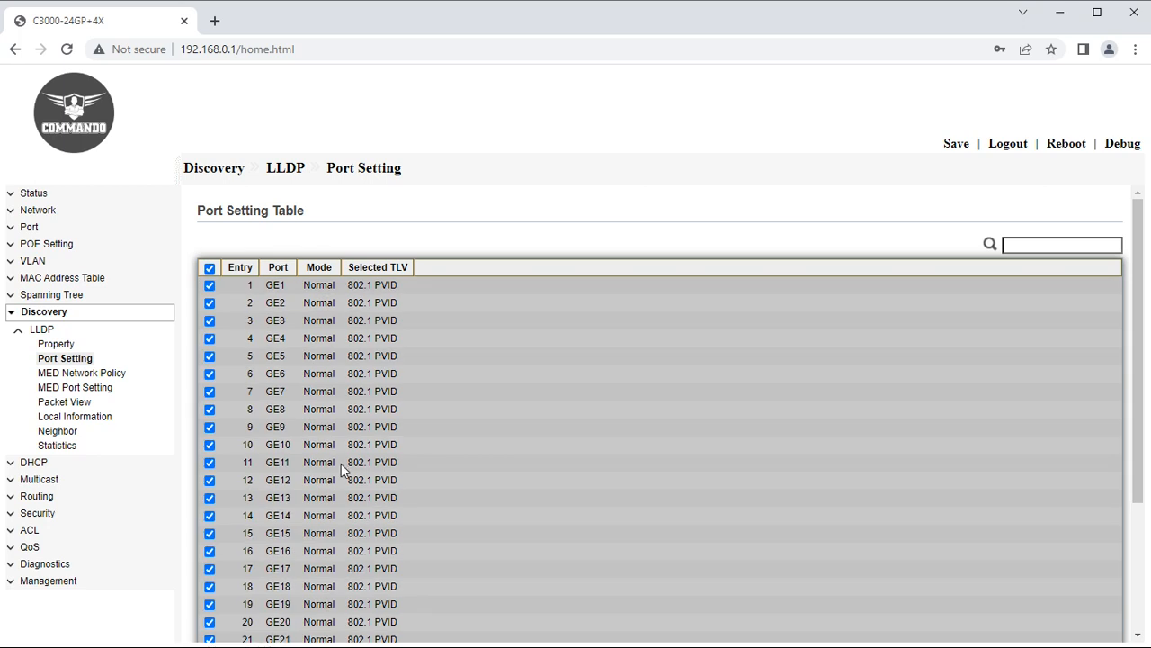
scroll(341, 463, "down", 2)
scroll(338, 500, "up", 3)
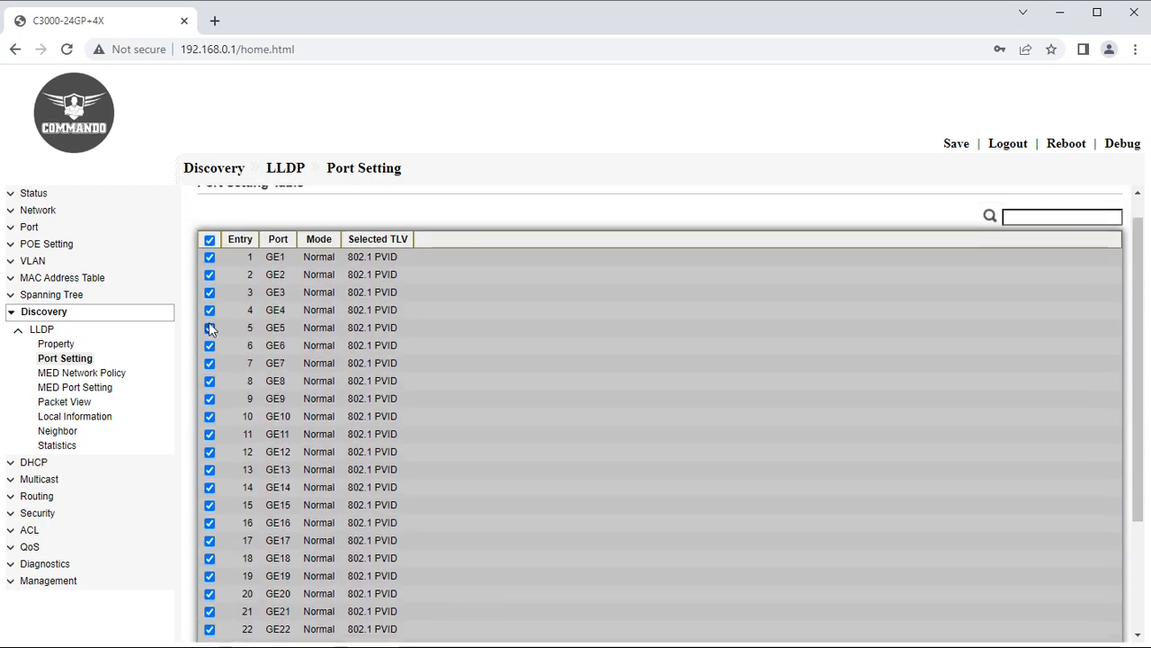
left_click(209, 241)
left_click(210, 257)
left_click(209, 275)
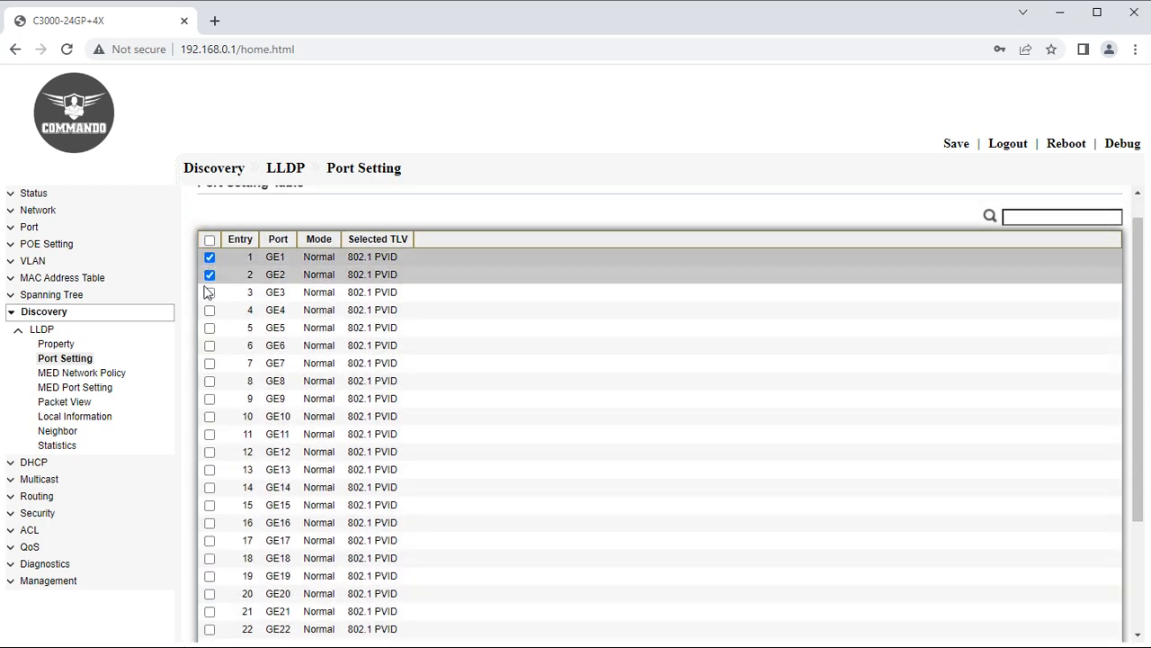
left_click(210, 293)
left_click(210, 309)
scroll(303, 465, "down", 3)
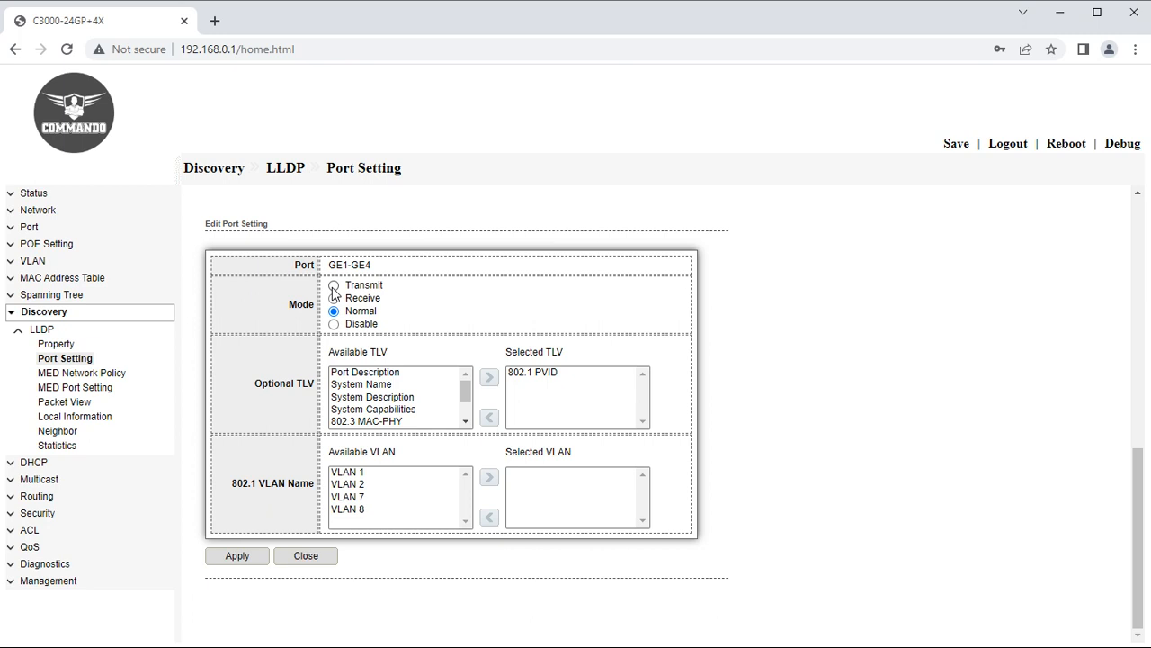
Set Transmit mode and add Port Description, System Description, 802.3 MAC-PHY, System Capabilities and System Name TLVs.
left_click(334, 286)
left_click(362, 373)
left_click(490, 377)
left_click(385, 385)
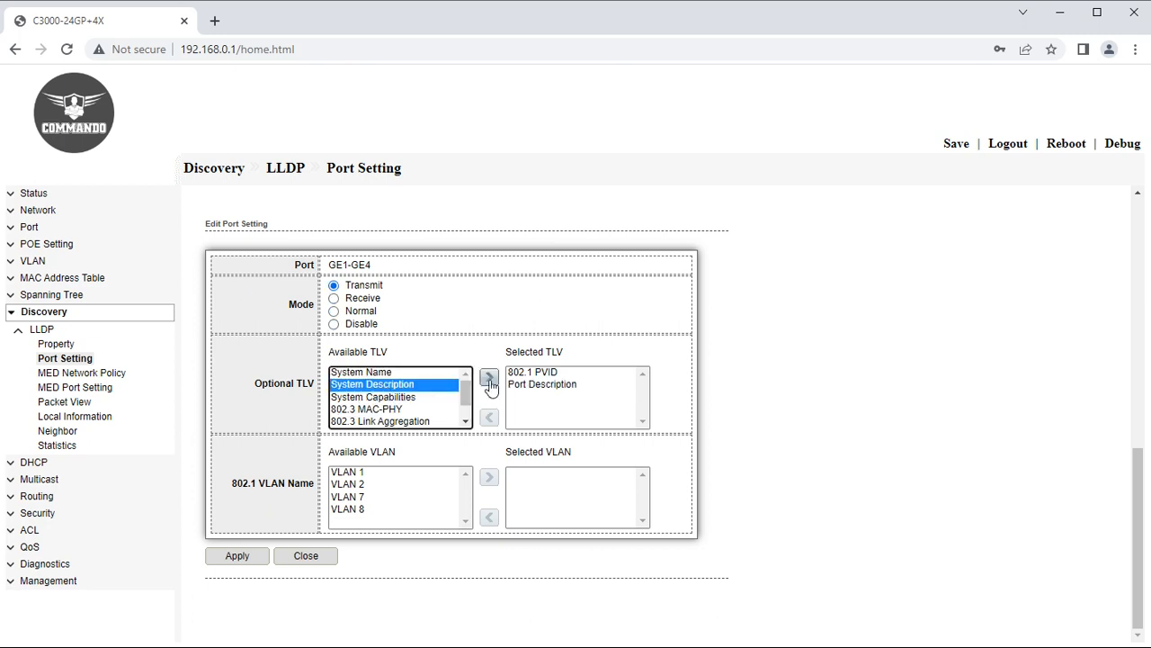
left_click(490, 376)
left_click(385, 399)
left_click(489, 377)
left_click(393, 384)
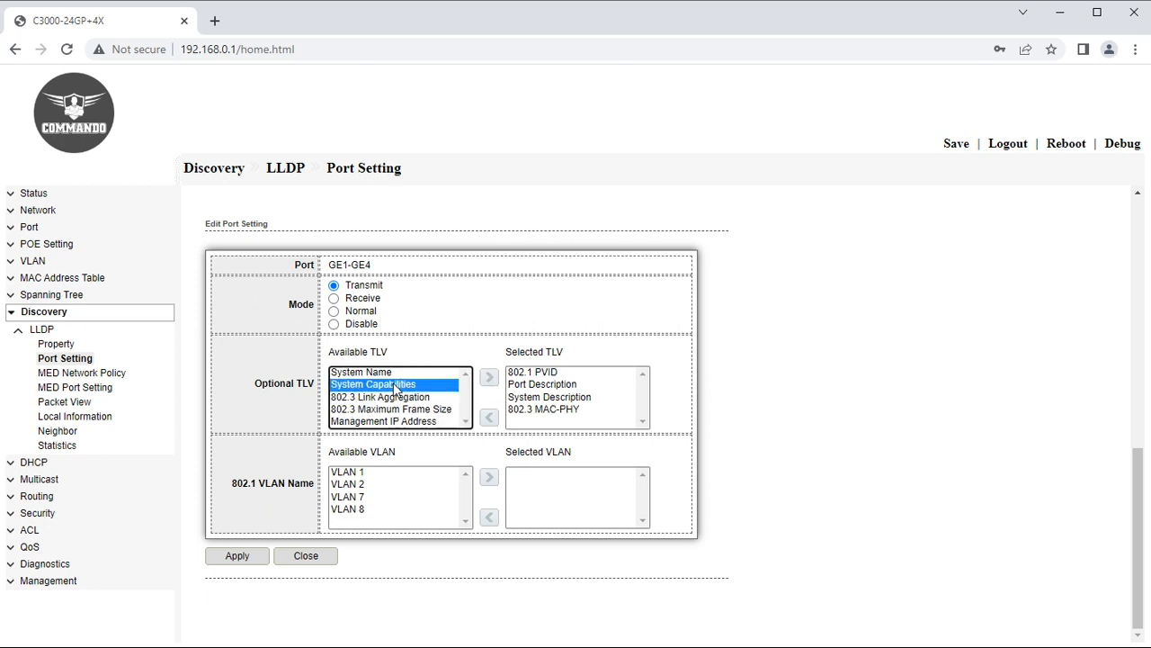
left_click(489, 379)
left_click(387, 372)
left_click(489, 377)
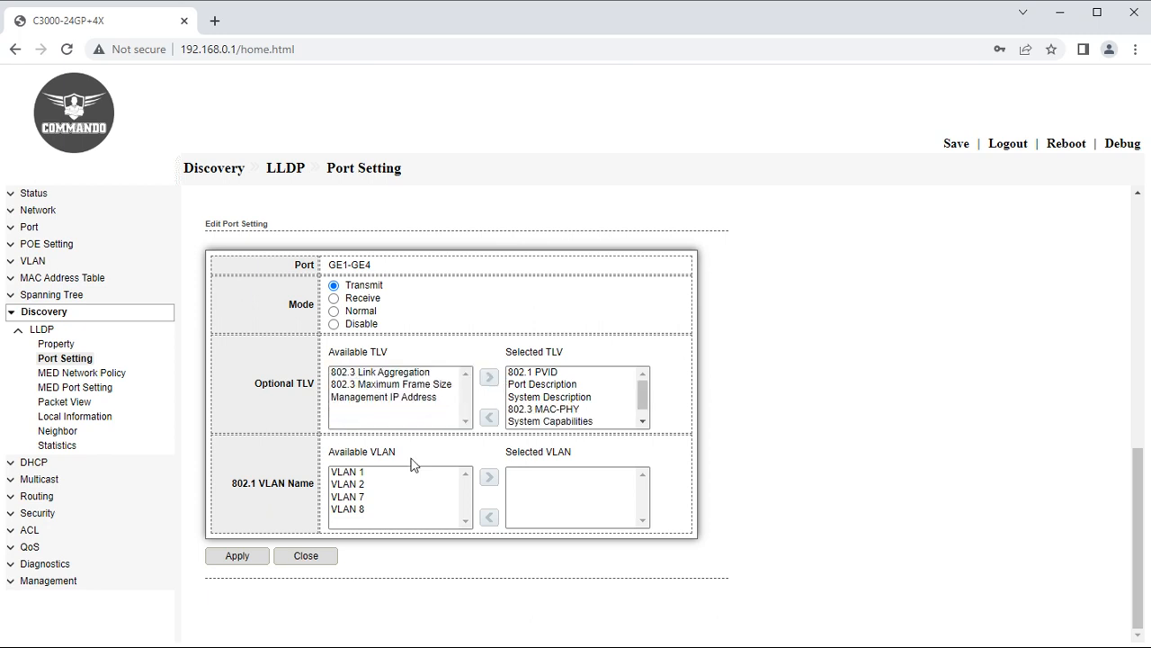
Add VLANs 1 and 2 and Management IP Address, apply to GE1–GE4, and start a MED network policy.
left_click(349, 473)
left_click(489, 476)
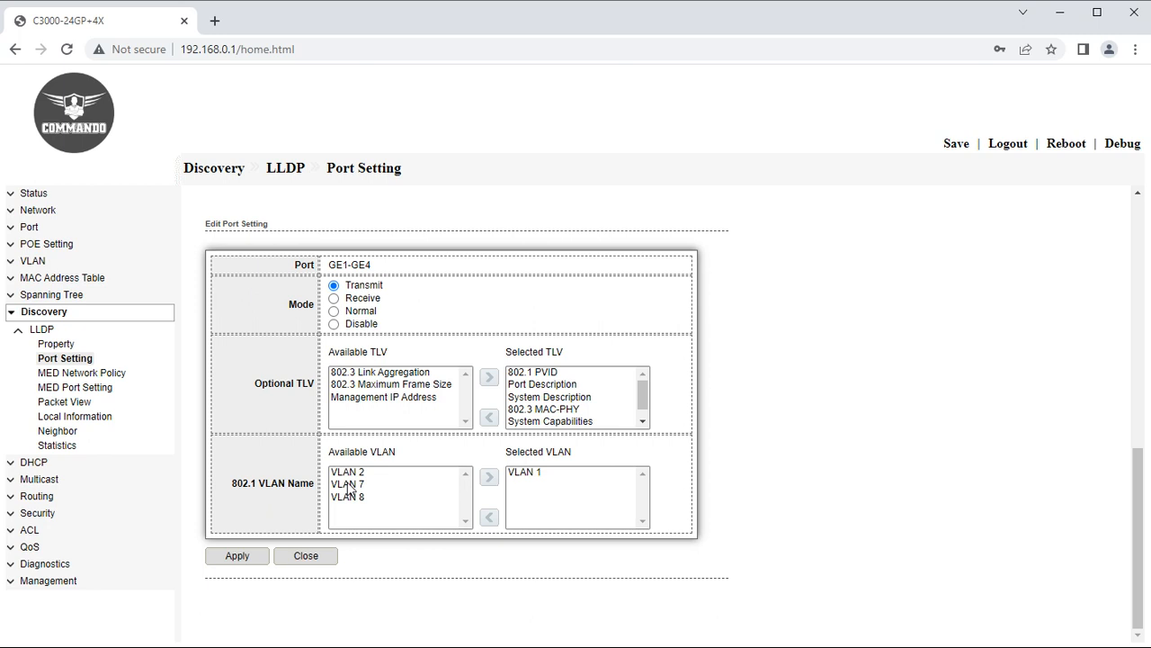
left_click(350, 484)
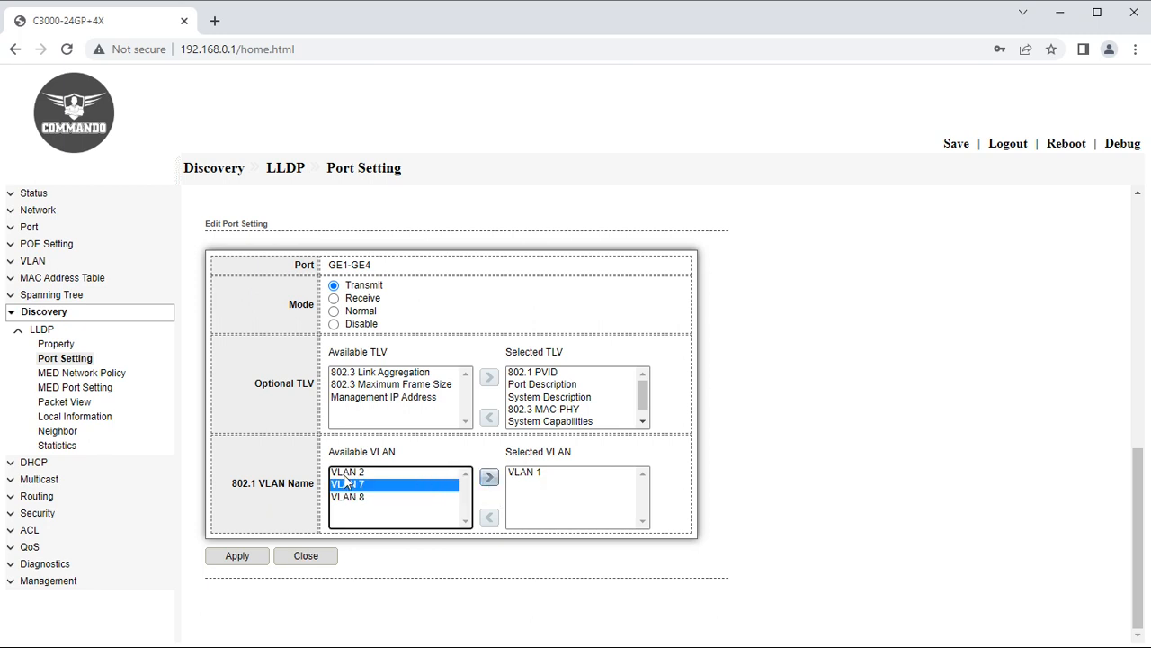
left_click(345, 473)
left_click(489, 475)
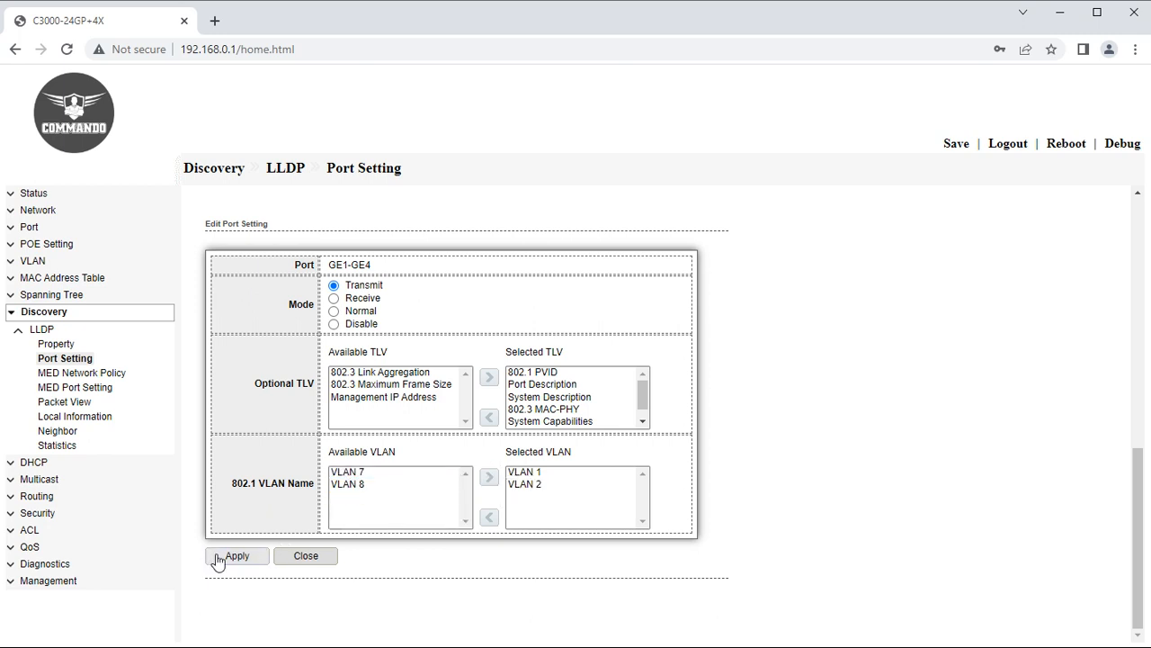
left_click(387, 399)
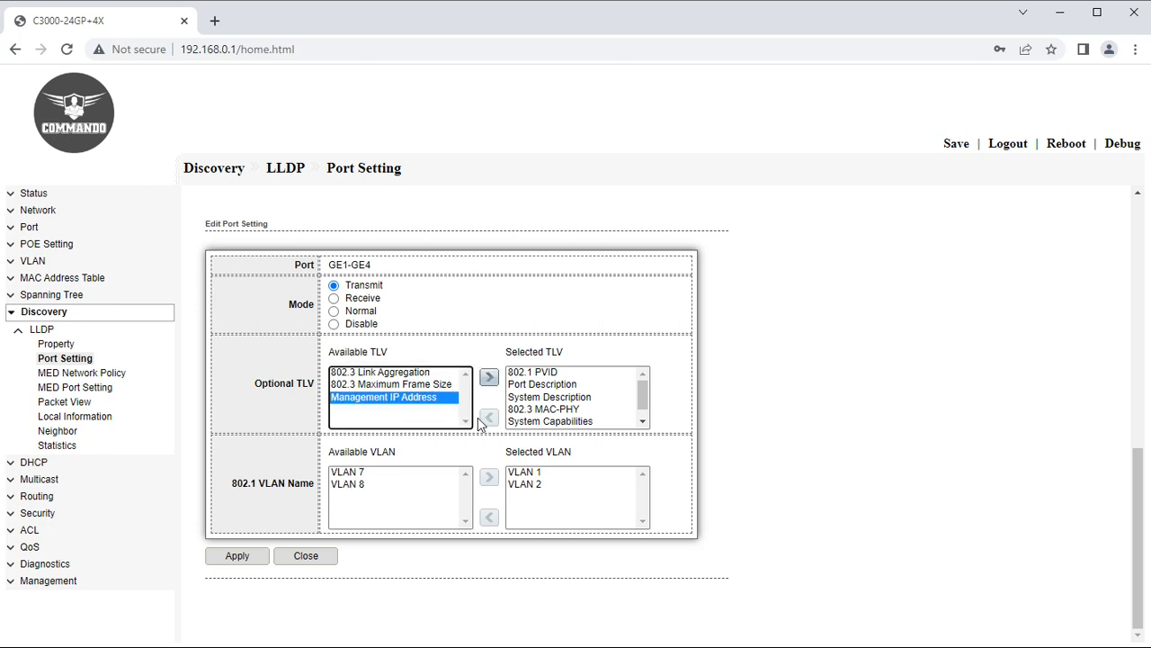
left_click(489, 378)
left_click(232, 555)
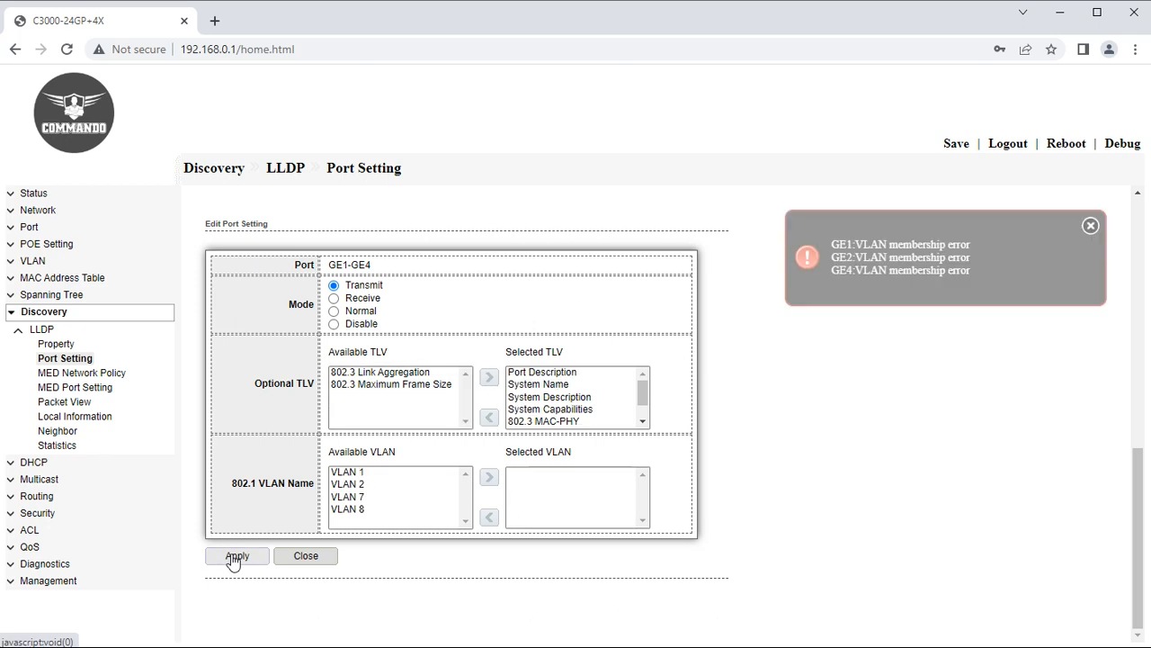
left_click(94, 373)
left_click(236, 313)
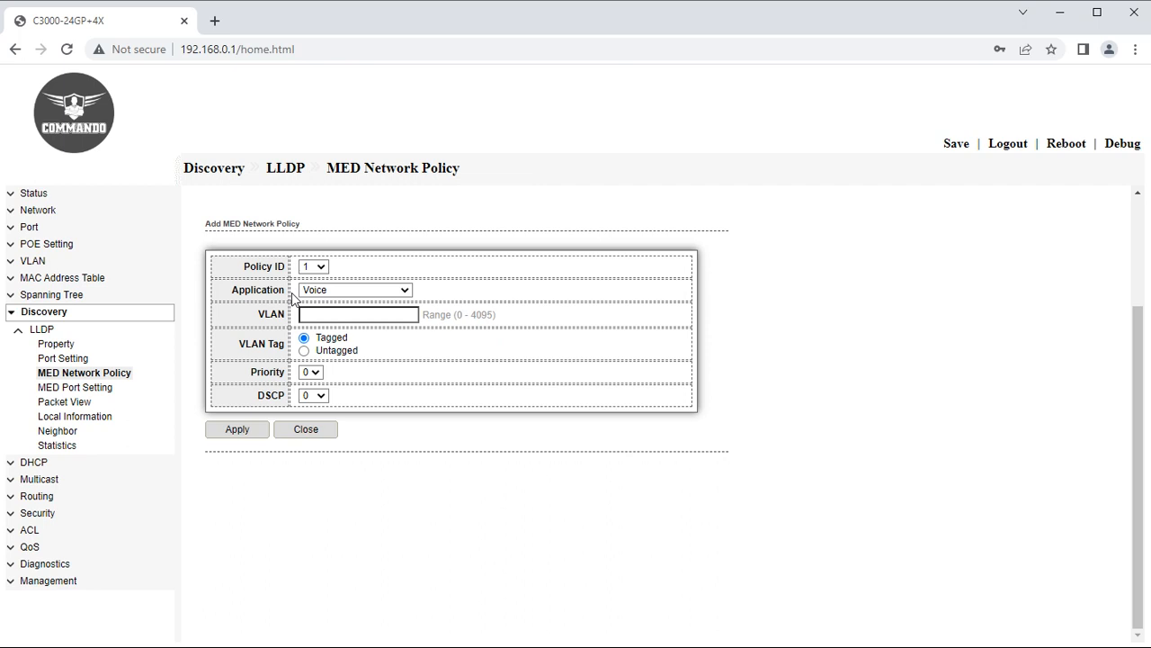
Keep Voice as the application and set priority 2, leaving the VLAN field empty.
left_click(317, 295)
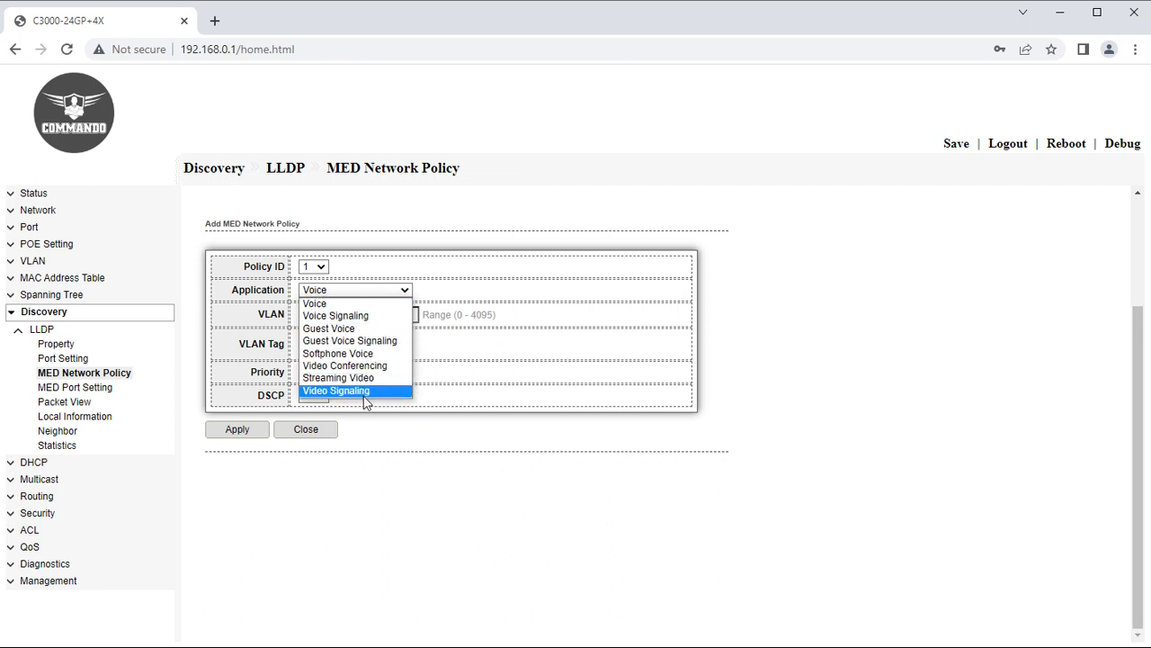
left_click(459, 429)
left_click(360, 316)
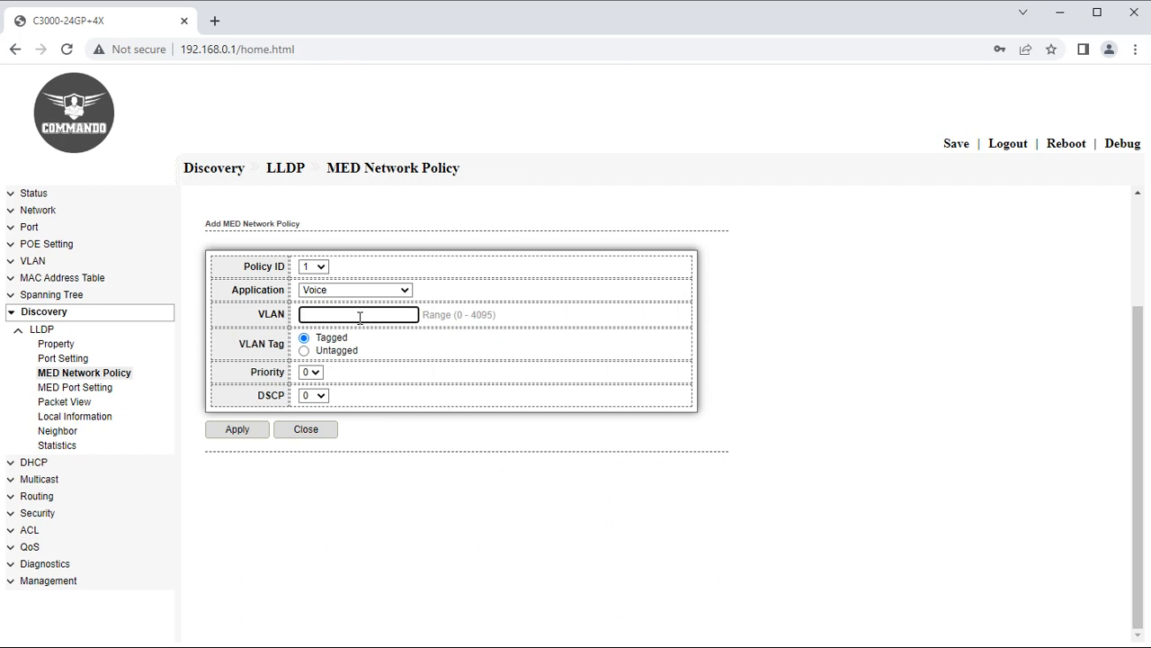
left_click(312, 374)
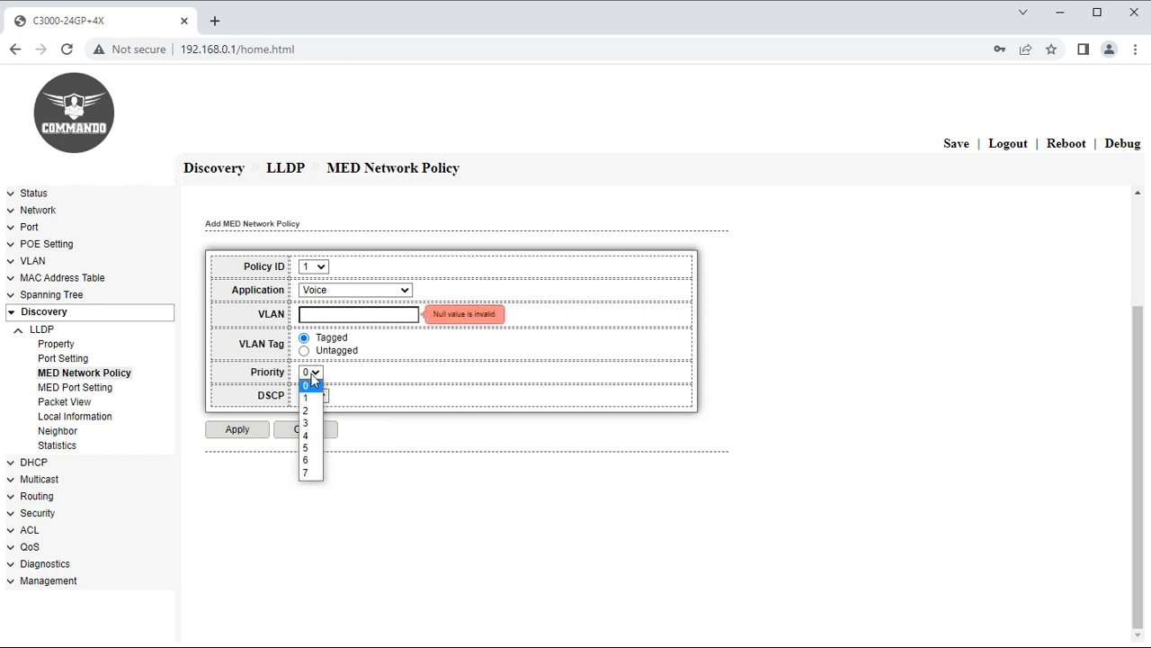
left_click(307, 410)
left_click(313, 396)
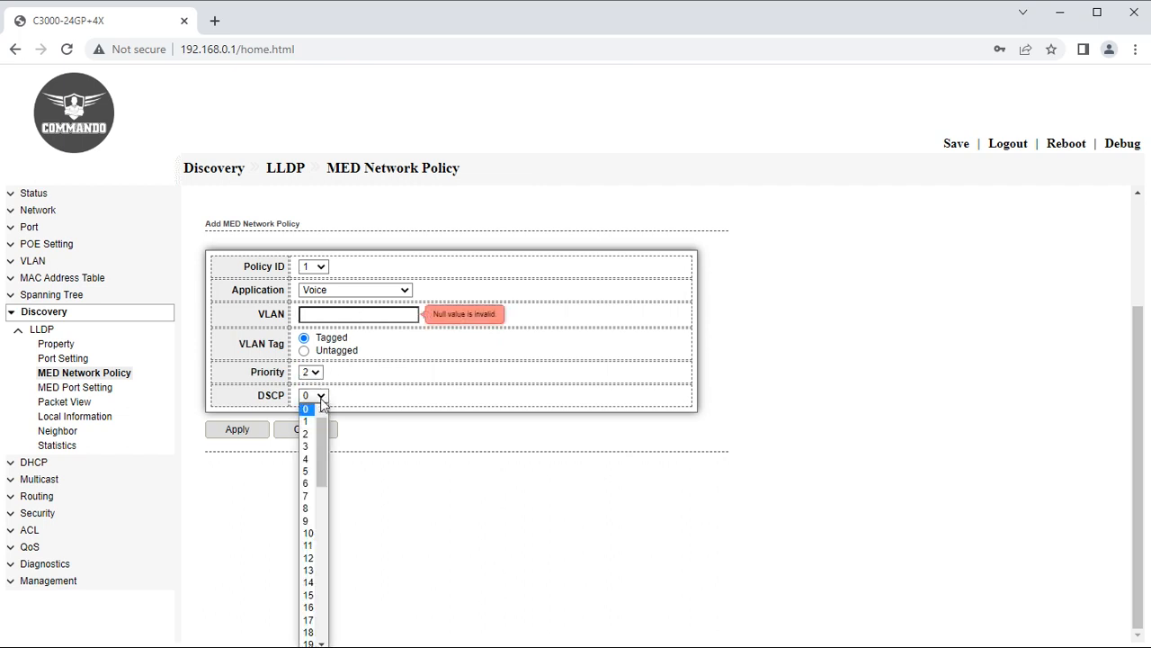
left_click(306, 485)
Add the Location and Inventory TLVs to every port's MED settings.
left_click(61, 392)
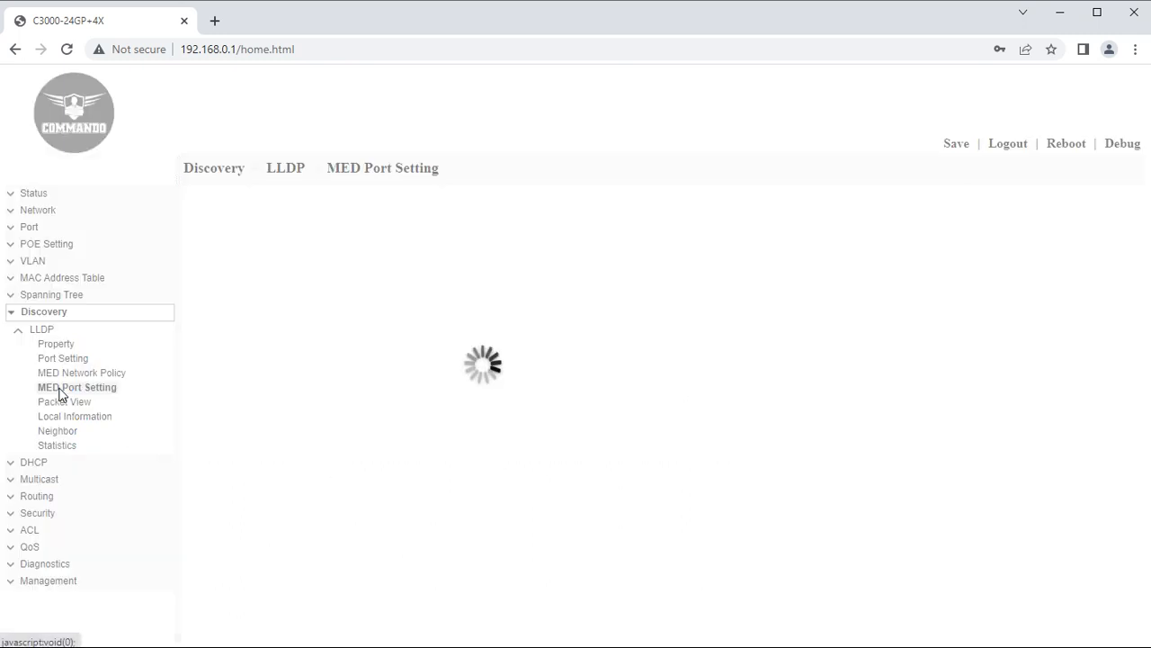
left_click(209, 277)
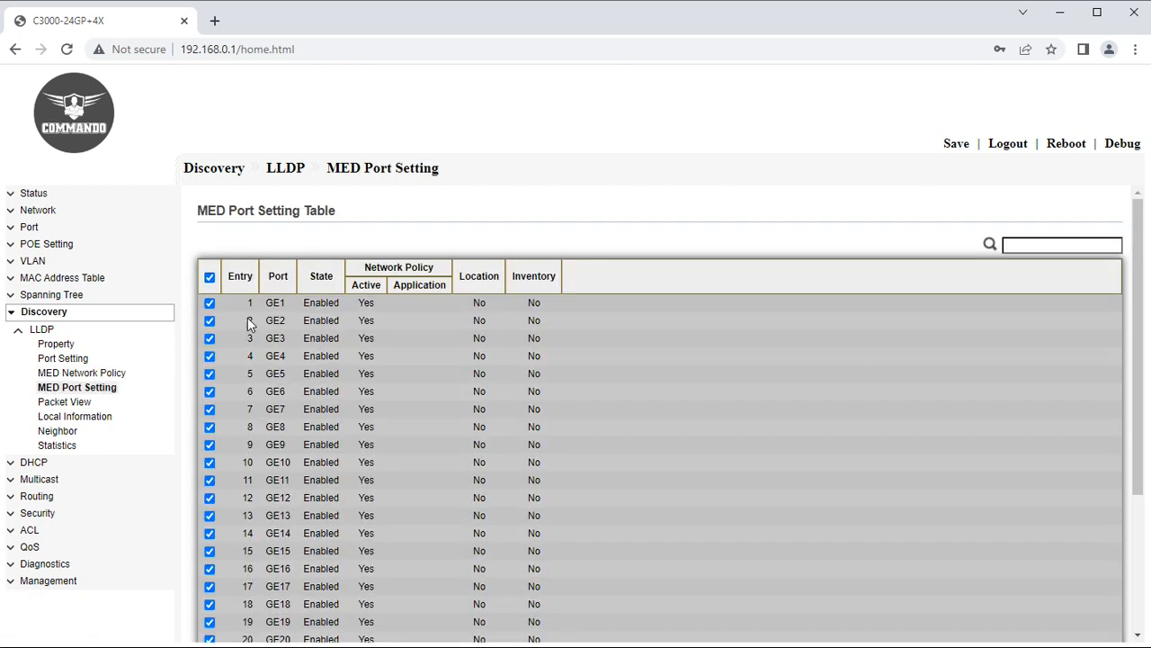
scroll(250, 324, "down", 5)
left_click(250, 608)
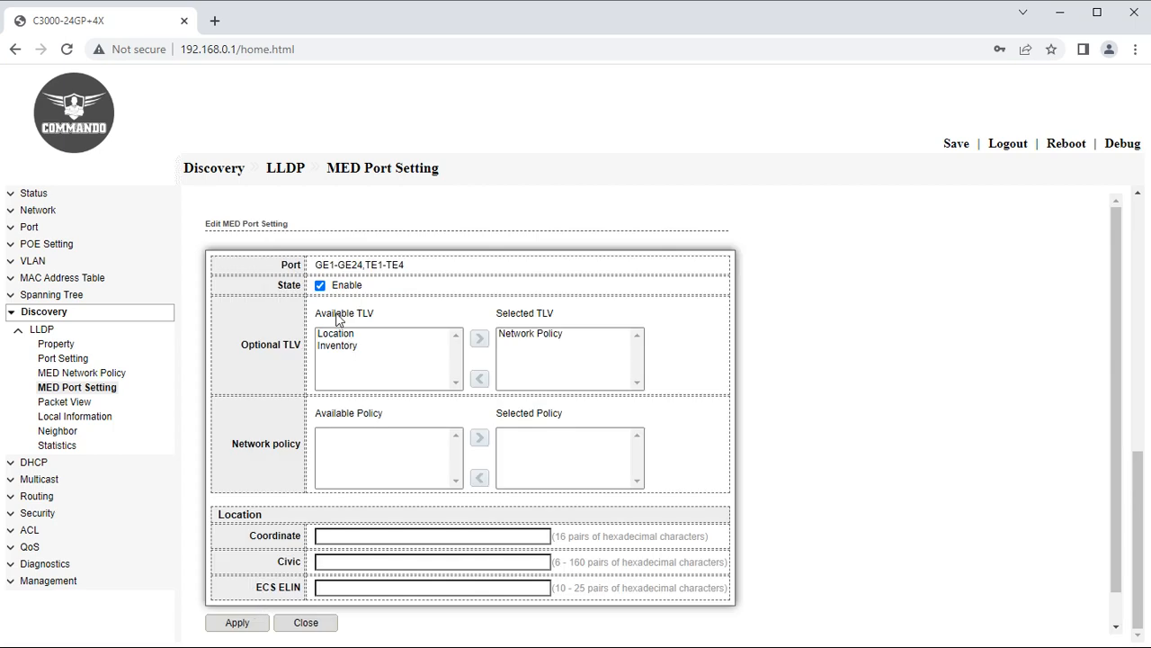
left_click(334, 334)
left_click(479, 338)
left_click(341, 334)
left_click(479, 338)
scroll(329, 531, "down", 1)
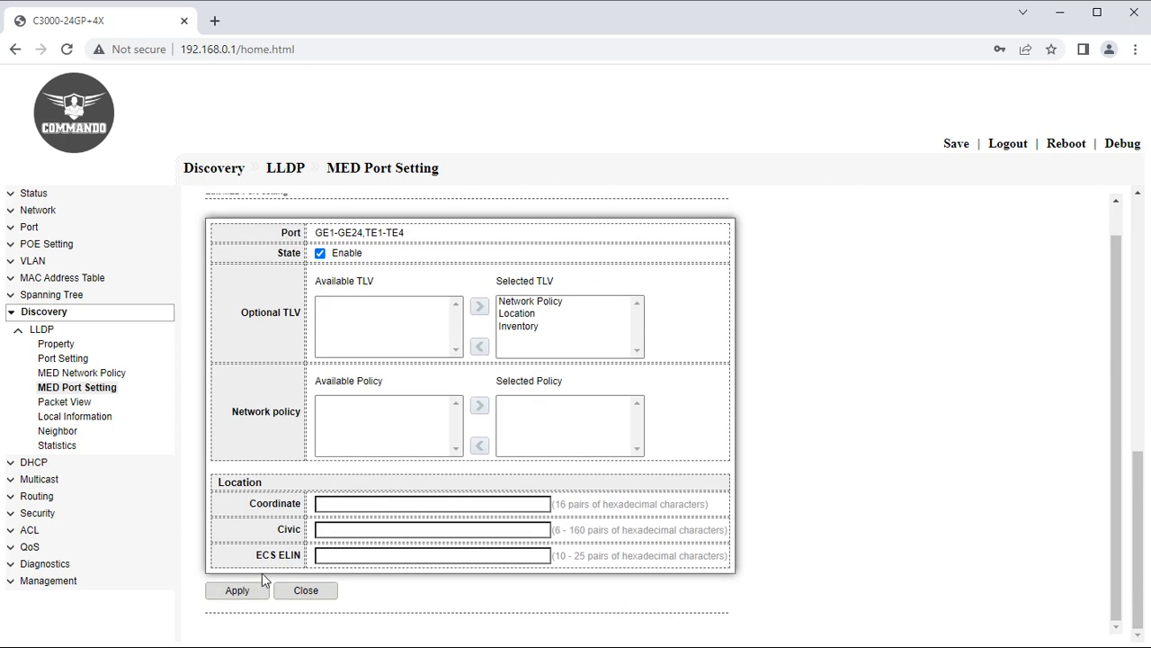
left_click(357, 504)
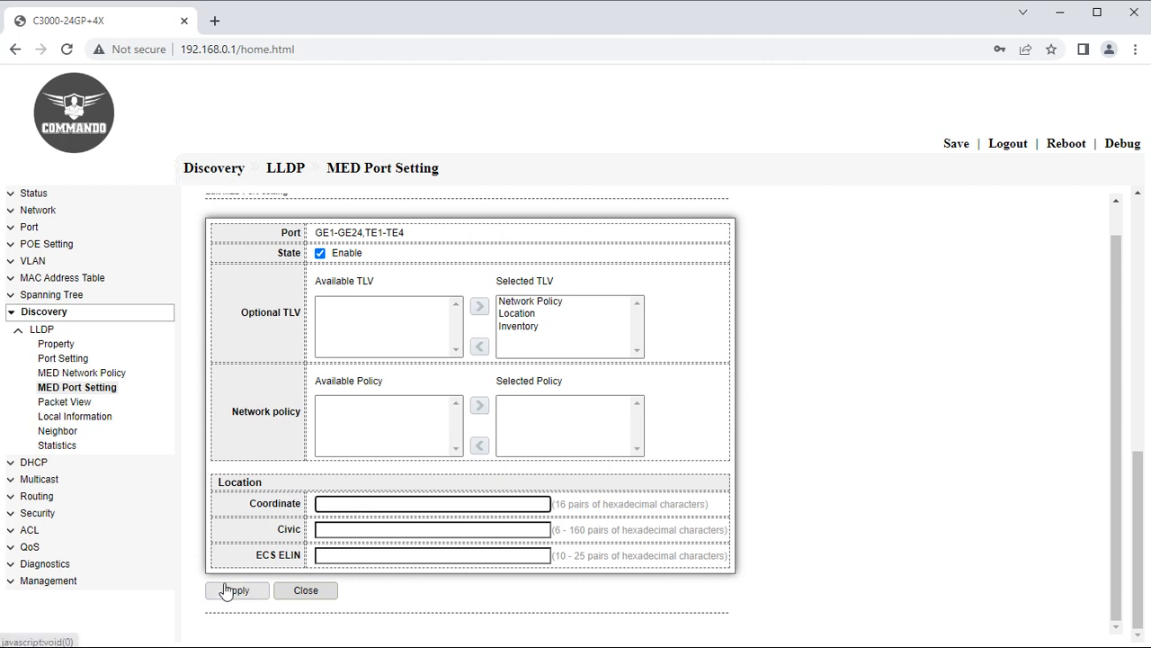
View GE1's LLDP packet details, then open LLDP Local Information.
left_click(54, 401)
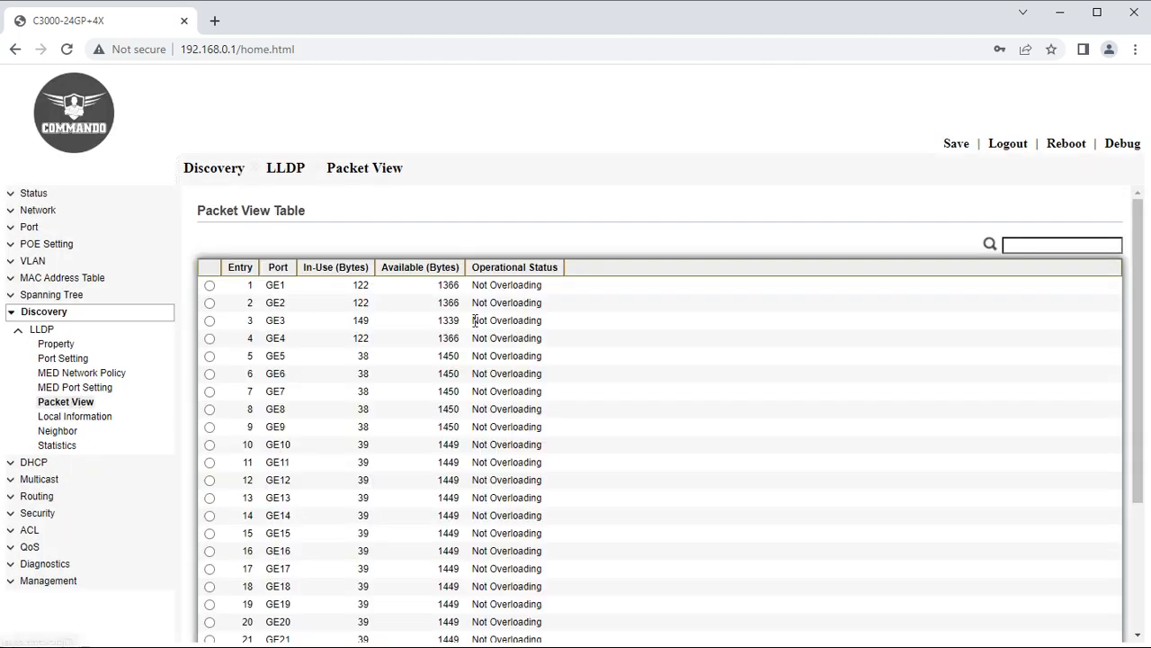
scroll(475, 321, "down", 5)
scroll(226, 296, "up", 5)
left_click(210, 285)
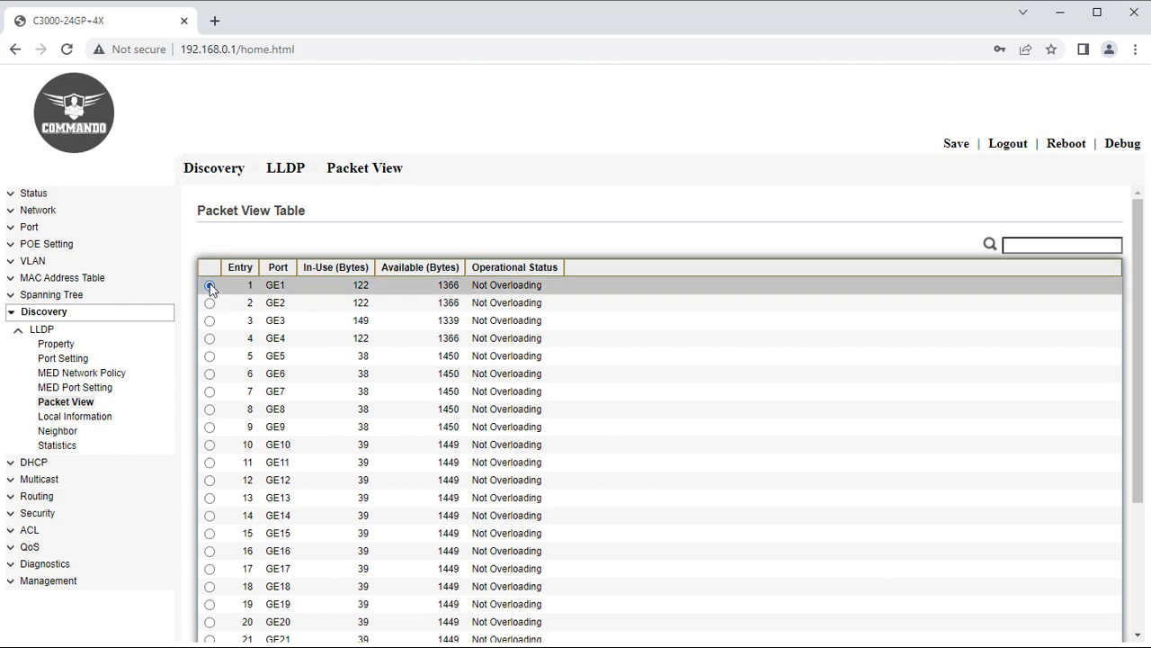
scroll(216, 622, "down", 5)
left_click(239, 610)
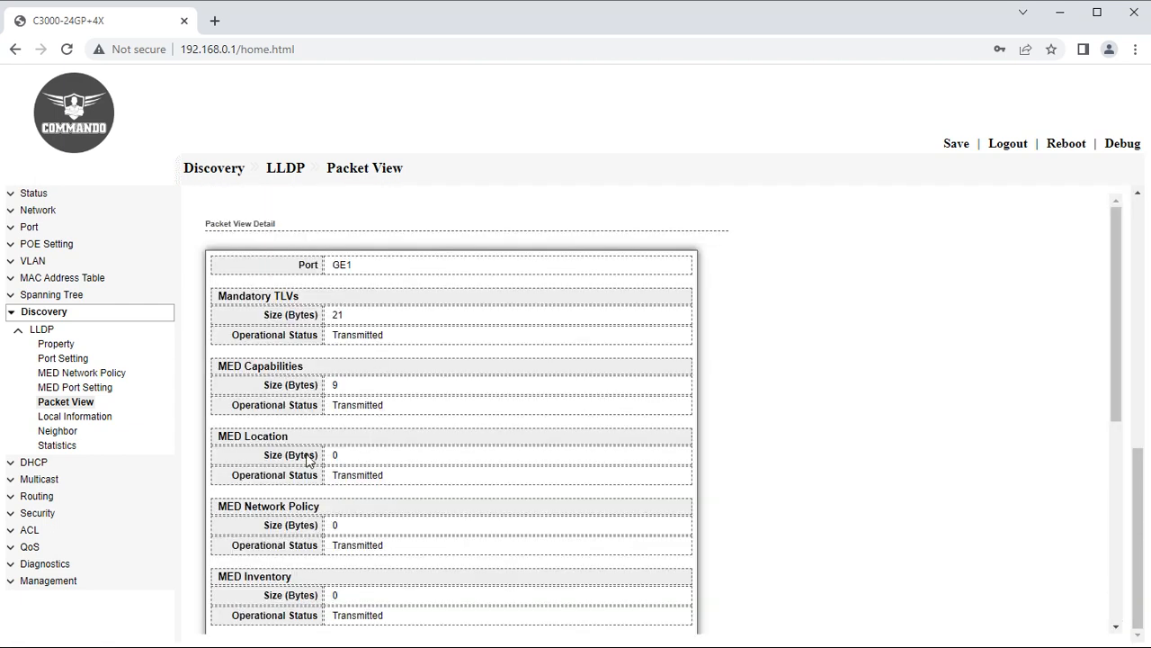
scroll(399, 411, "down", 5)
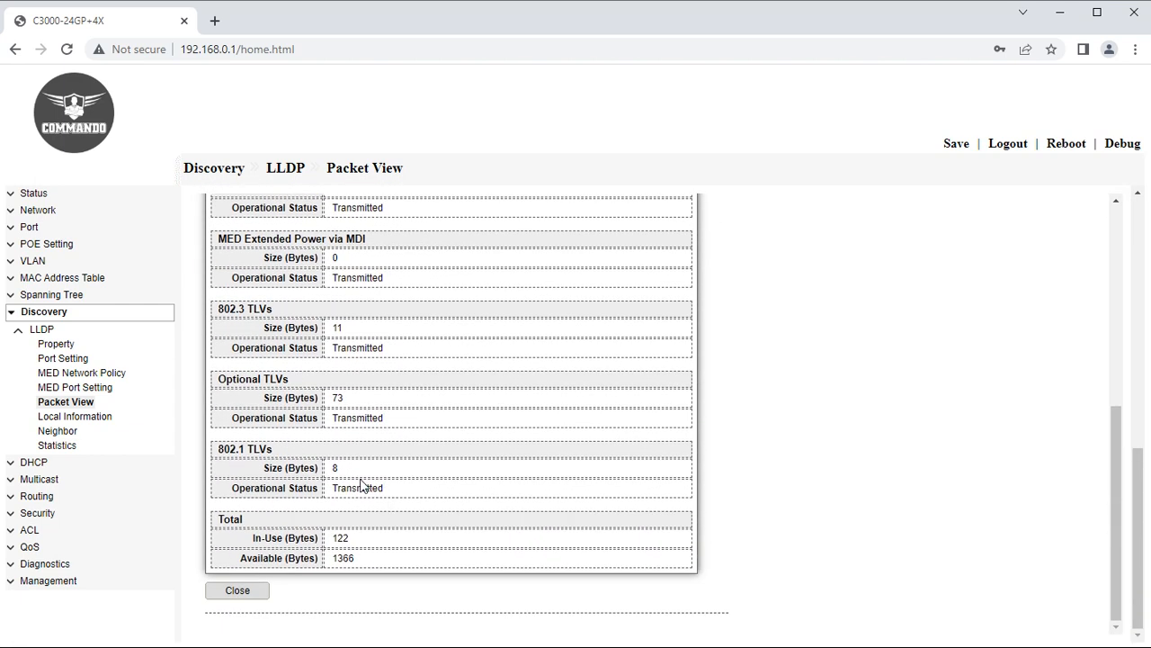
left_click(96, 418)
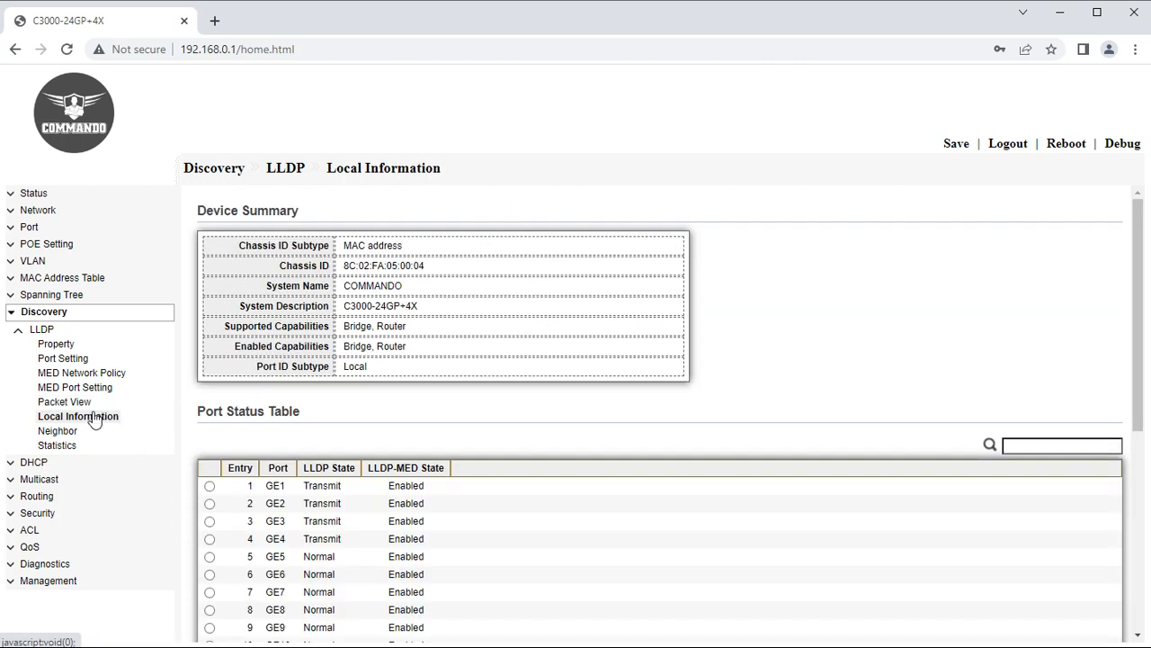
Review the device summary and GE1's local information details, then close them.
left_click_drag(237, 245, 345, 350)
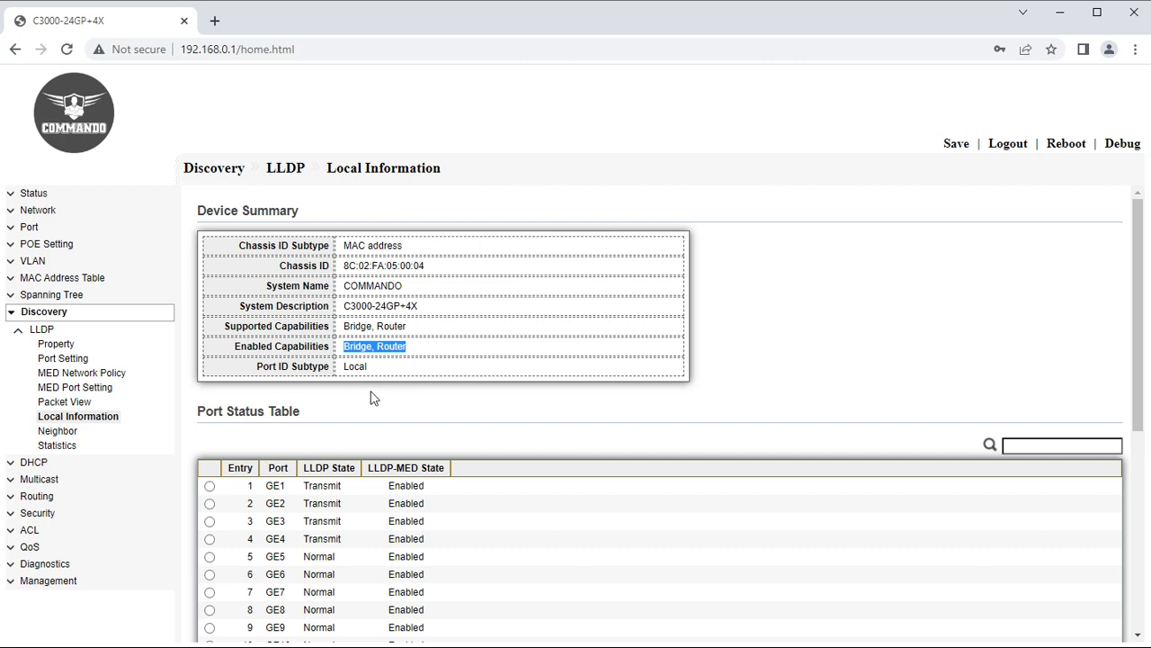
scroll(378, 431, "down", 3)
scroll(225, 334, "up", 1)
left_click(209, 326)
scroll(368, 531, "down", 5)
left_click(249, 599)
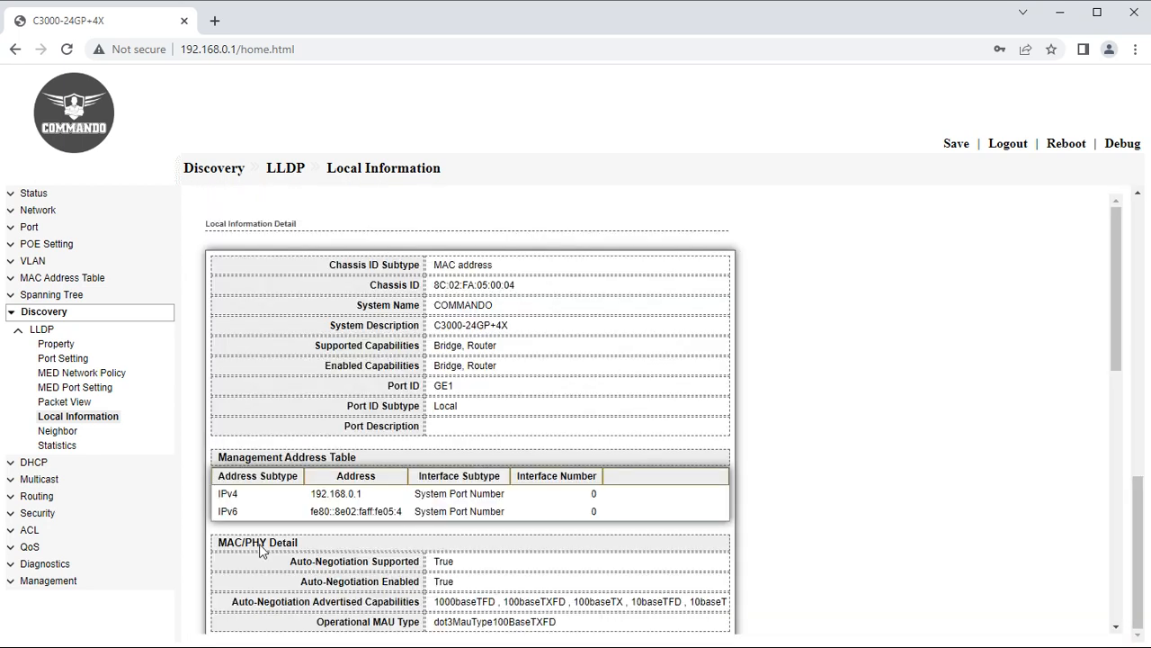
scroll(450, 396, "down", 5)
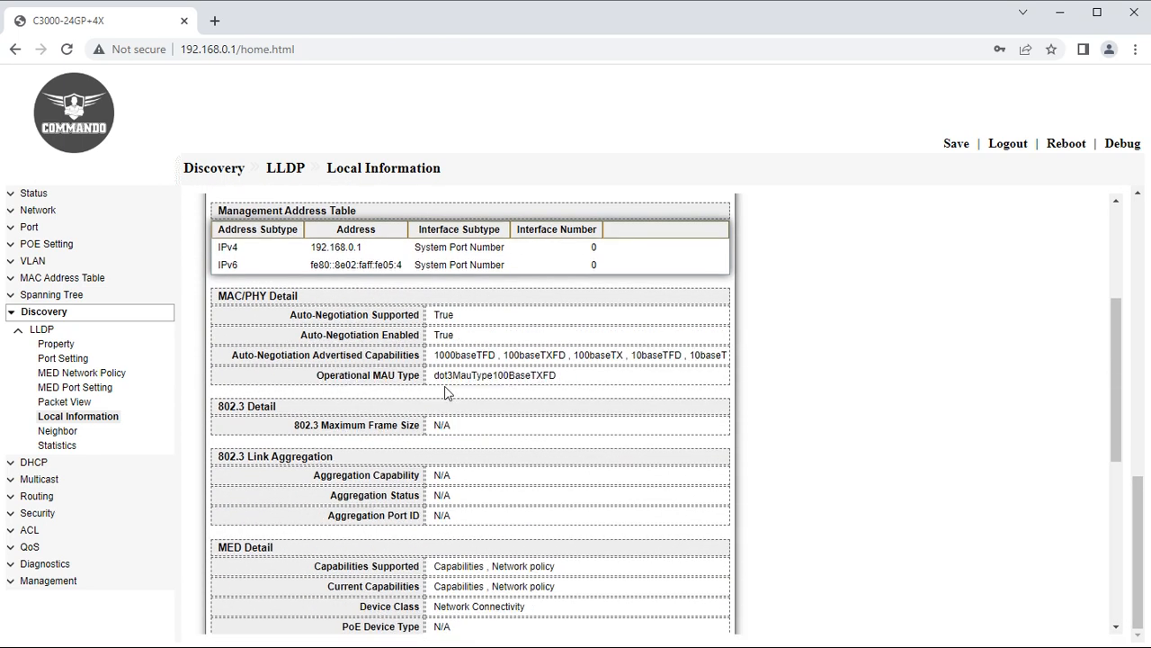
scroll(467, 427, "down", 2)
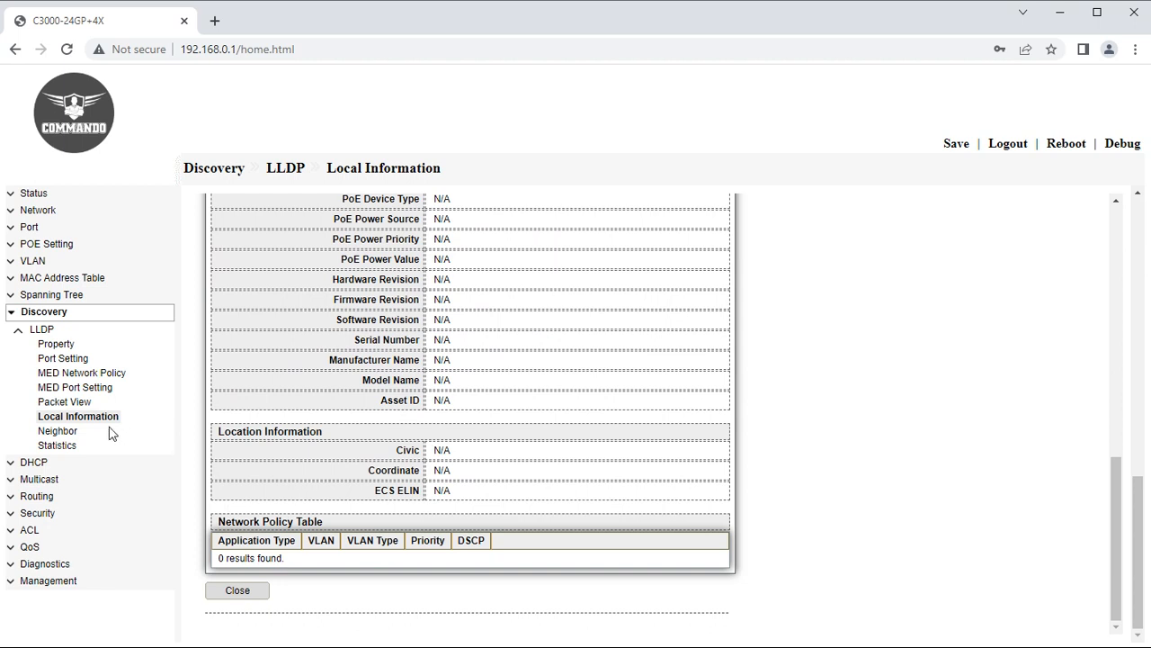
scroll(455, 383, "up", 4)
scroll(456, 382, "up", 4)
scroll(378, 504, "down", 7)
left_click(262, 597)
Inspect the LLDP neighbor on GE23, noting its 118-second time to live.
left_click(50, 431)
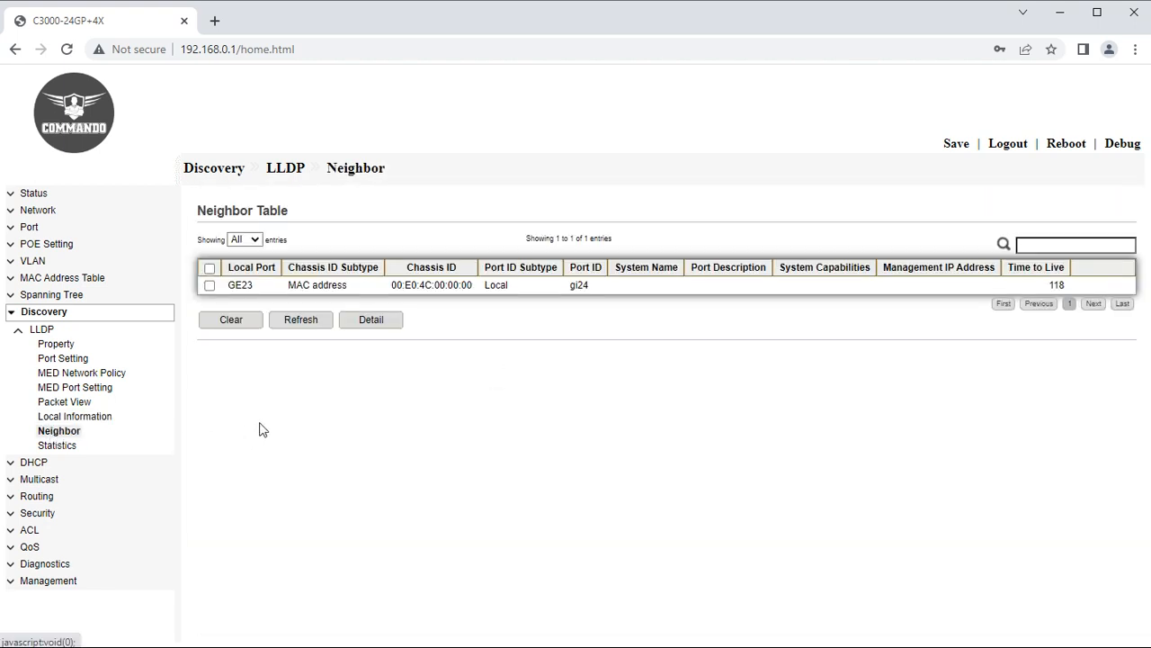
left_click_drag(227, 285, 594, 295)
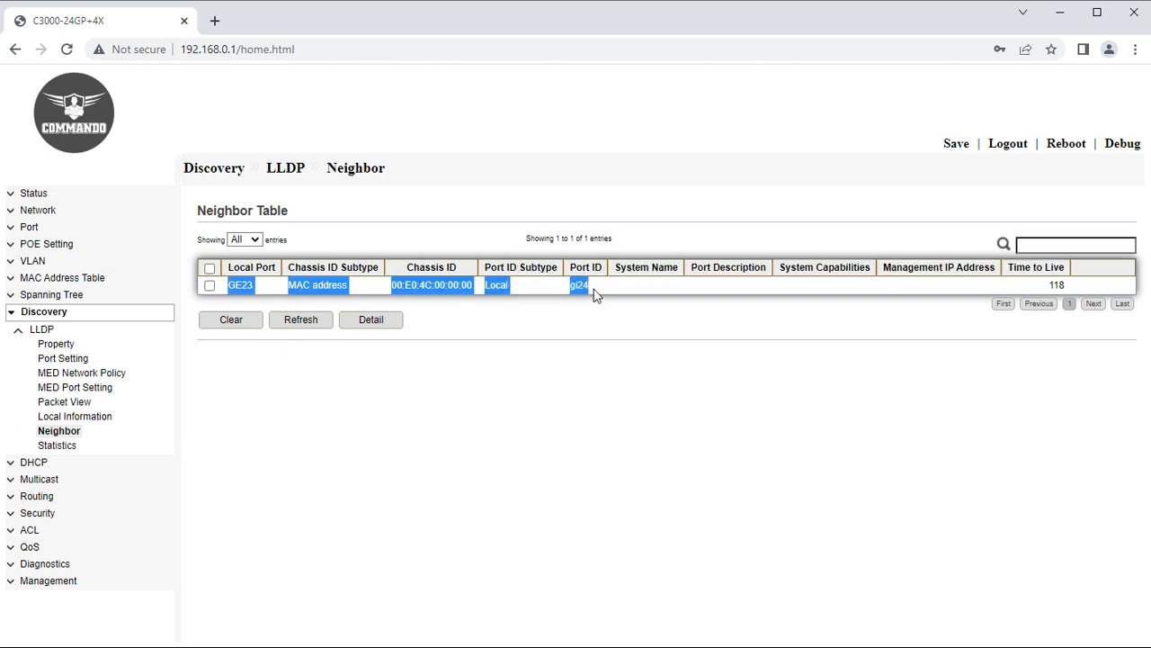
double_click(1060, 285)
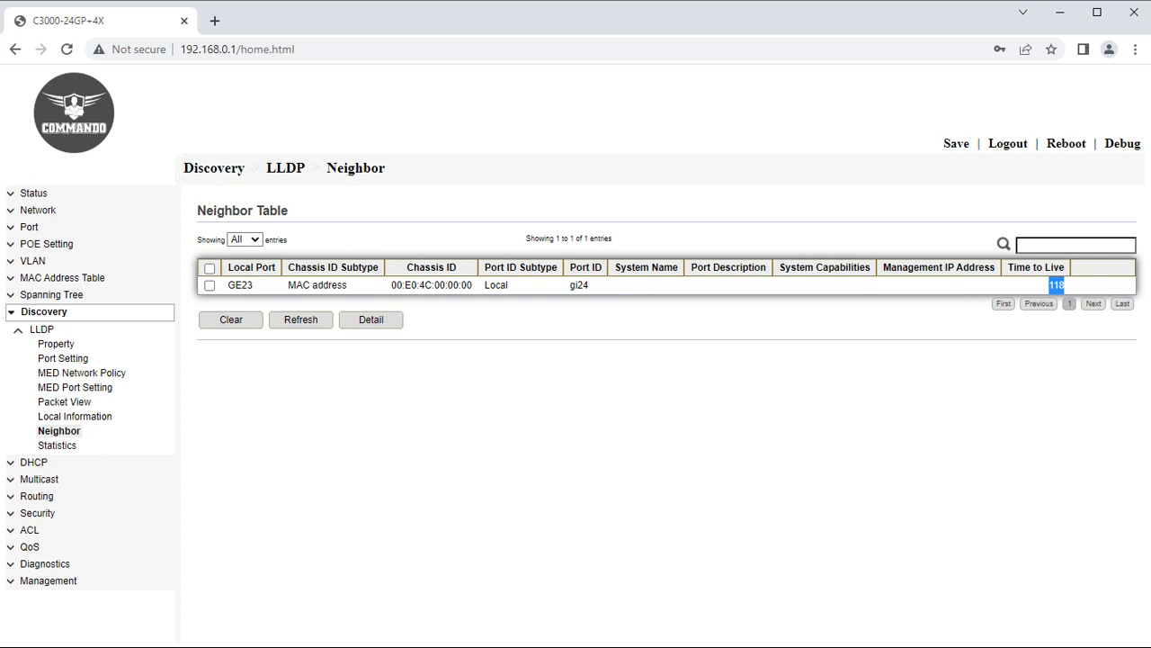
Review LLDP Statistics, highlighting GE23's 86 transmitted and 83 received frames, then collapse Discovery.
left_click(57, 446)
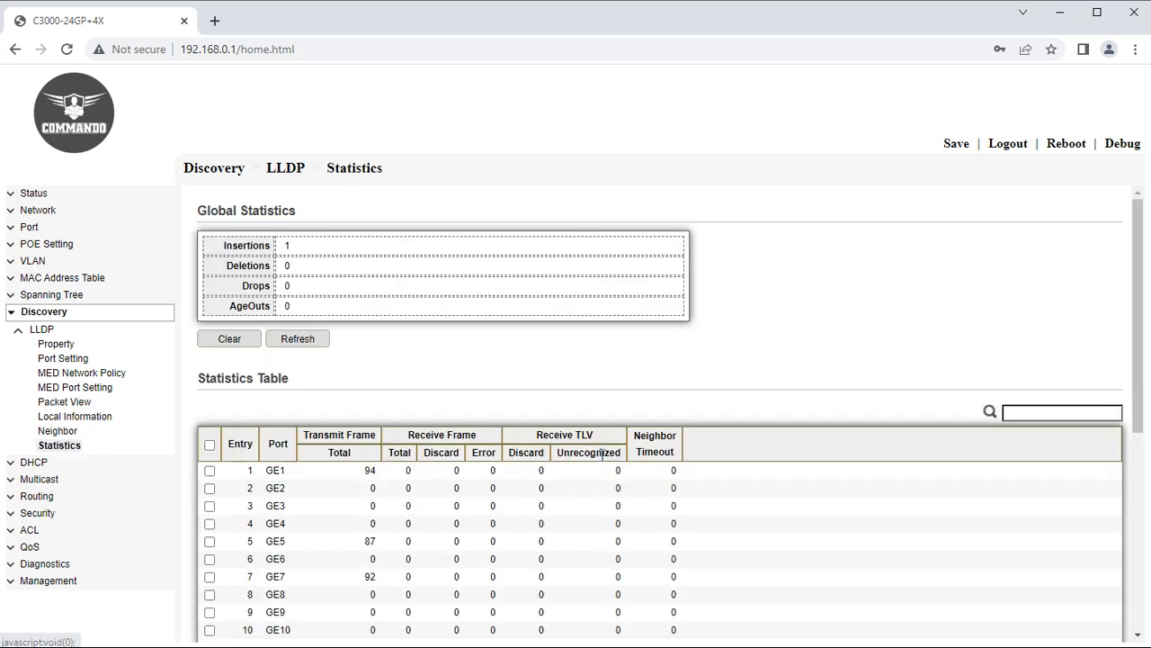
scroll(601, 454, "down", 4)
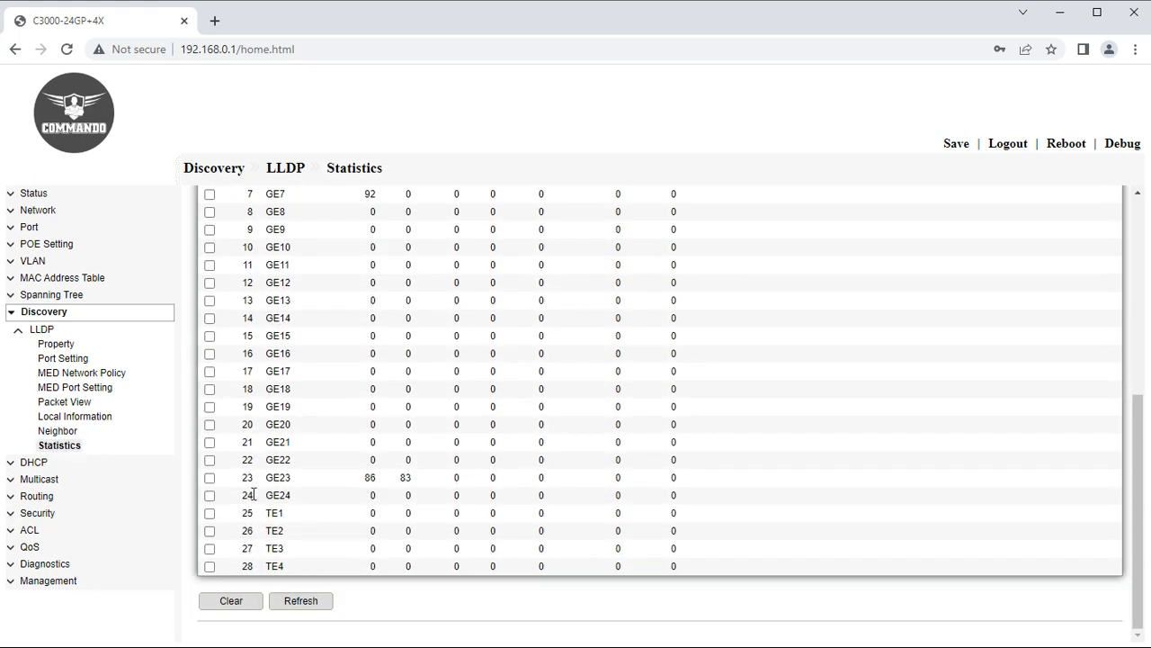
left_click_drag(247, 479, 420, 480)
scroll(509, 426, "up", 5)
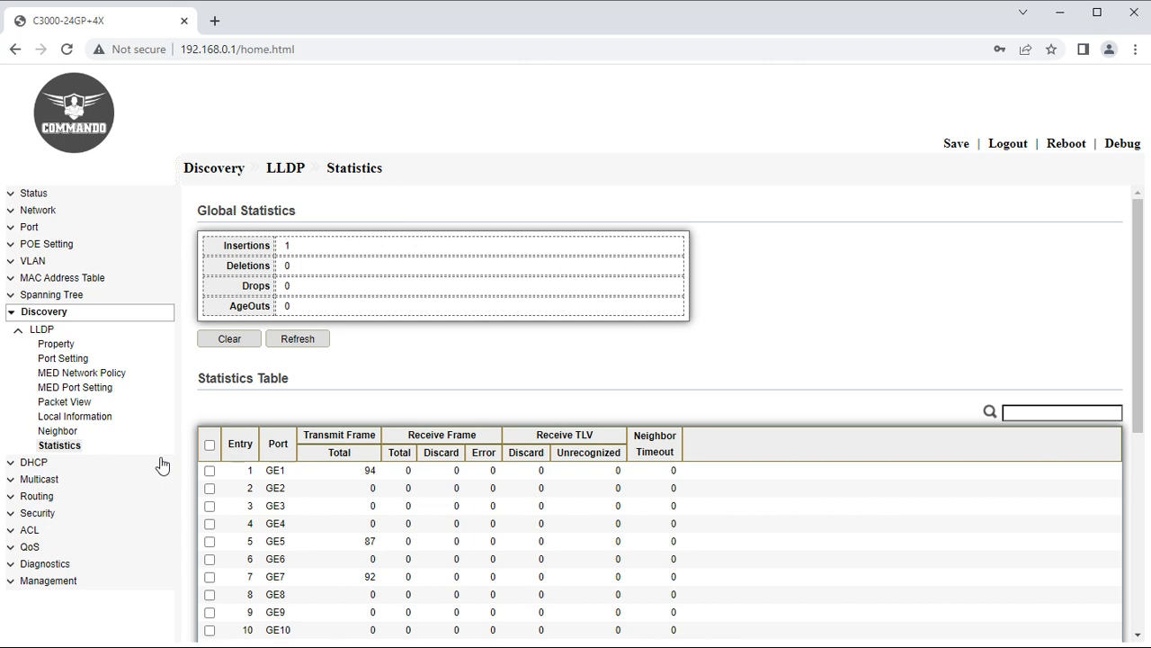
left_click(19, 321)
Open DHCP Property, showing DHCP and static binding first unchecked and all ports disabled.
left_click(27, 331)
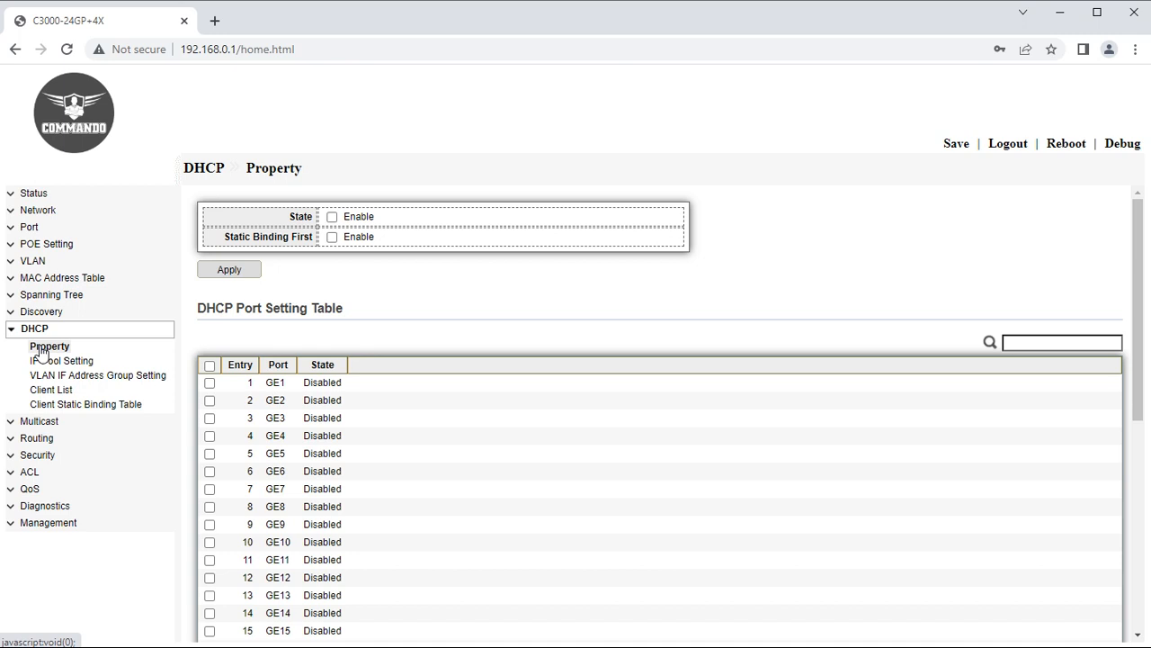
Enable the DHCP state with static binding first and apply.
left_click(333, 218)
left_click(332, 238)
left_click(248, 275)
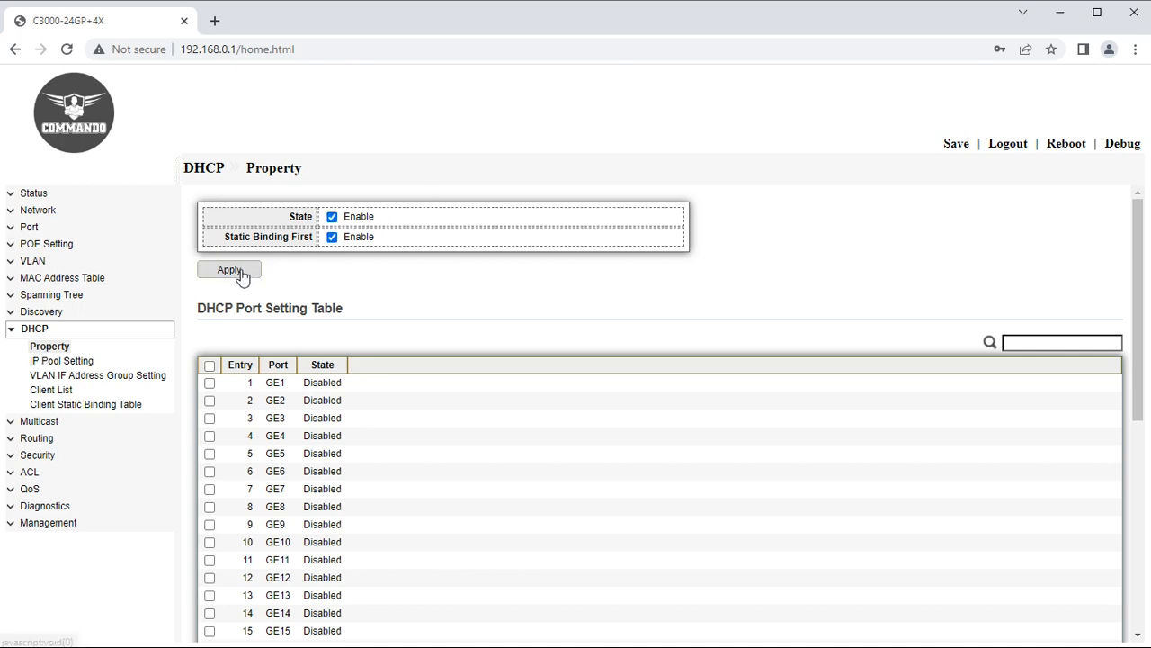
Enable the DHCP state on all ports.
left_click(210, 365)
scroll(302, 479, "down", 5)
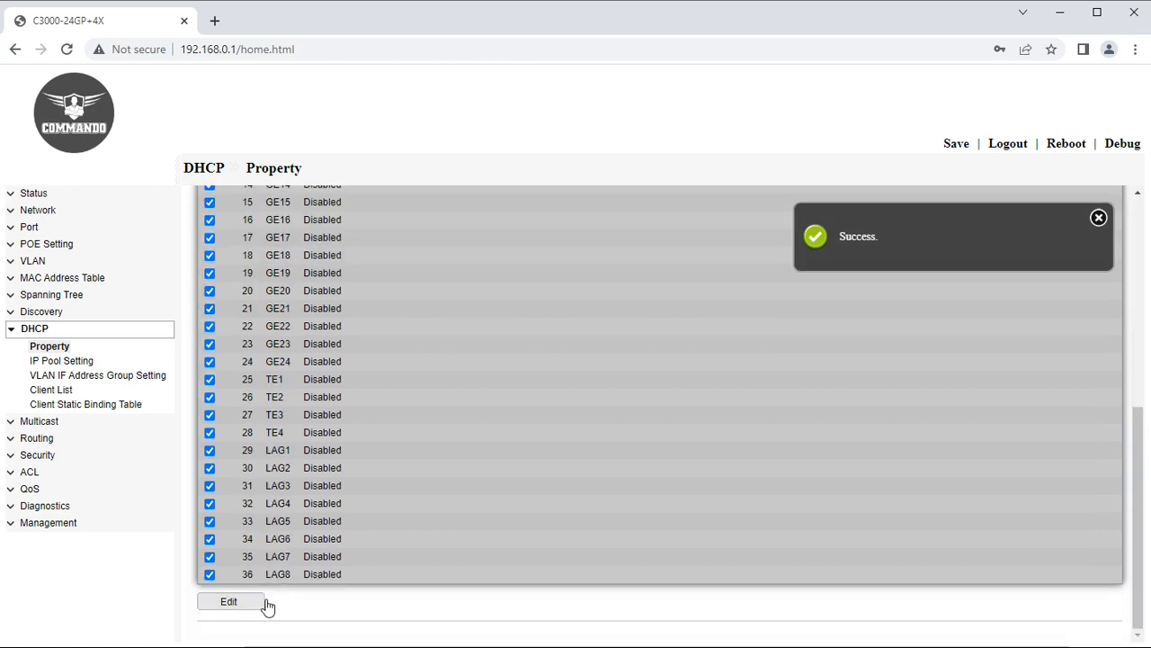
left_click(241, 602)
left_click(274, 285)
left_click(257, 320)
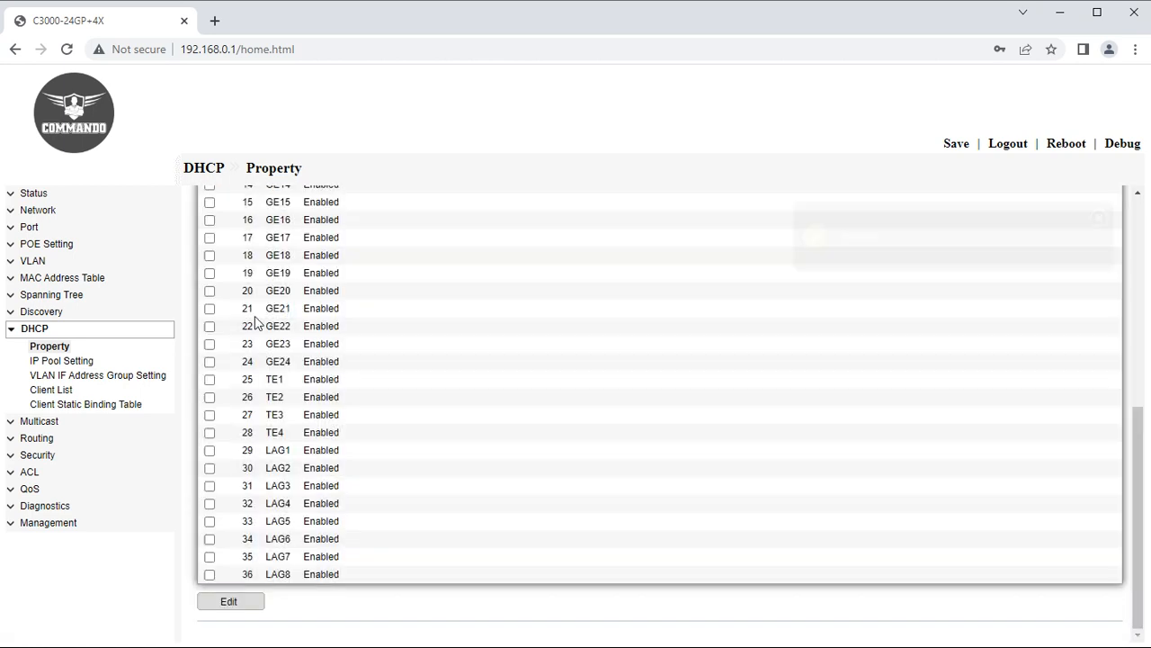
left_click(60, 360)
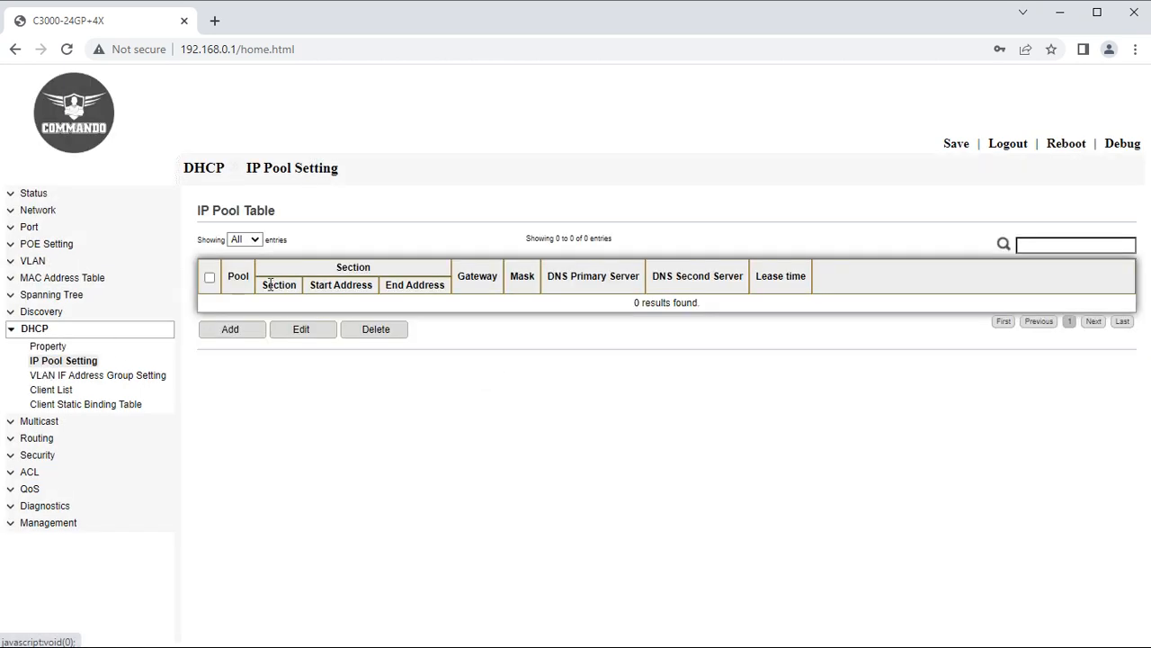
Add pool VLAN1Pool with gateway 192.168.0.1, mask 255.255.255.0, range 192.168.0.10–192.168.0.100.
left_click(243, 333)
left_click(387, 268)
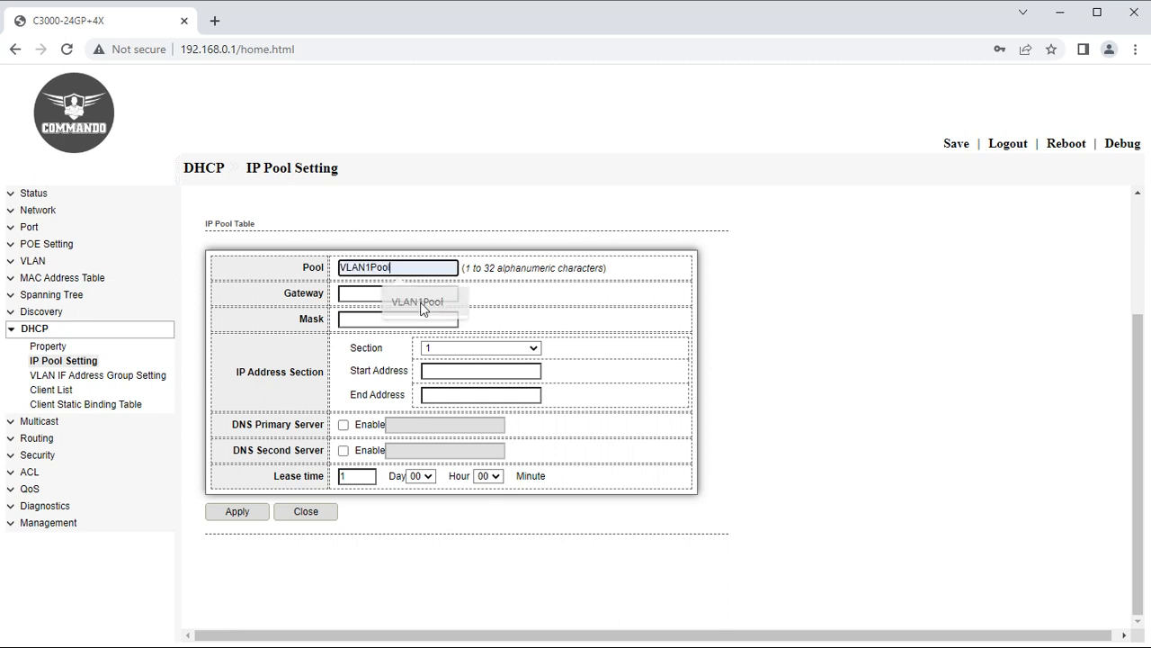
left_click(420, 303)
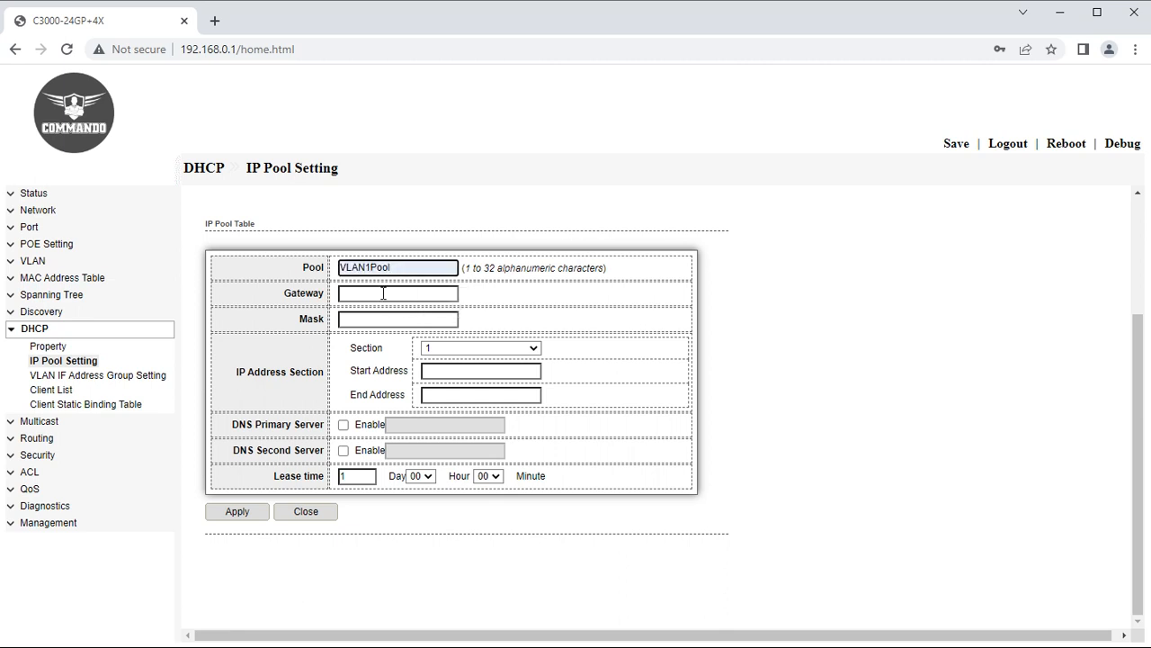
left_click(384, 293)
left_click(417, 328)
left_click(400, 320)
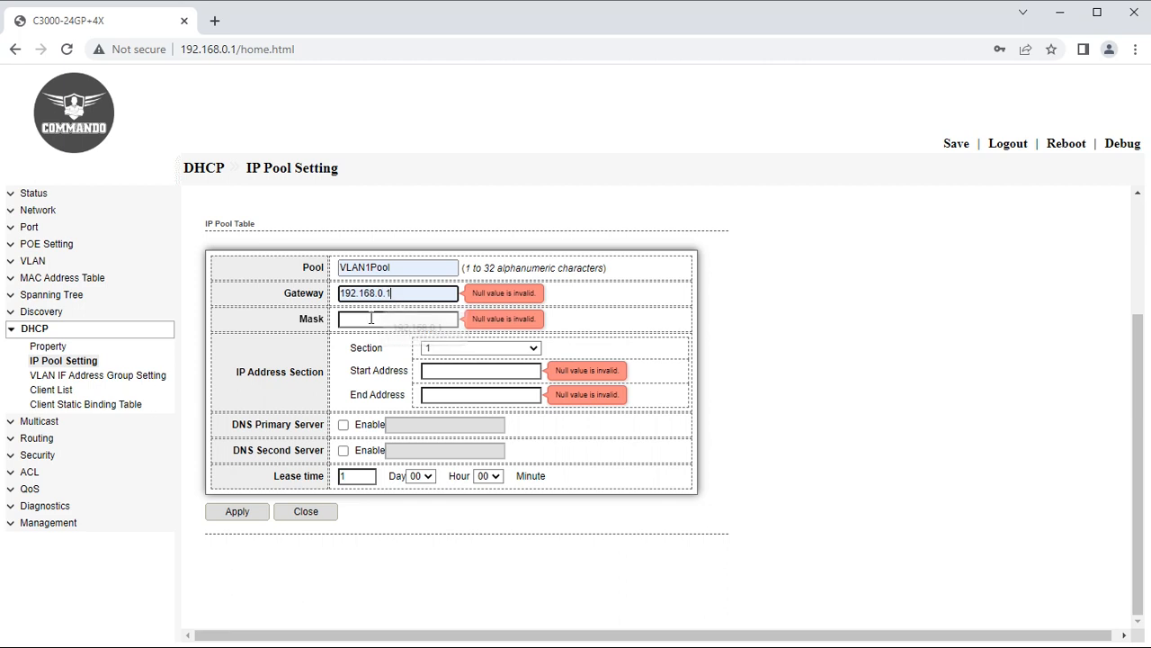
left_click(407, 353)
left_click(462, 369)
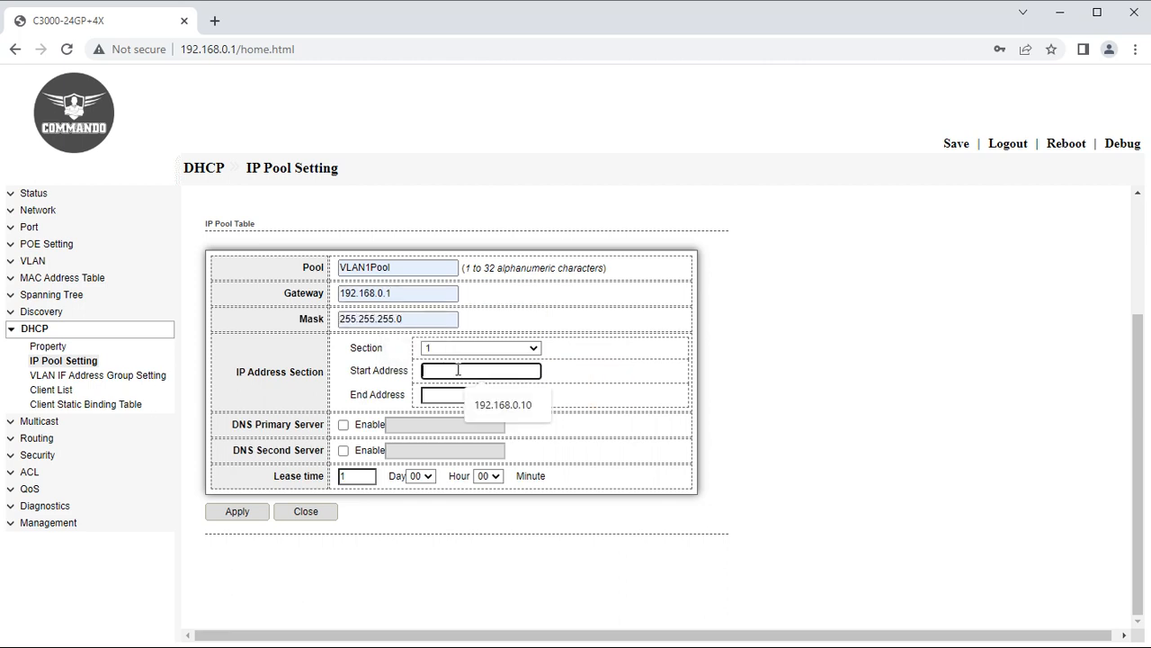
left_click(472, 402)
left_click(469, 396)
left_click(500, 429)
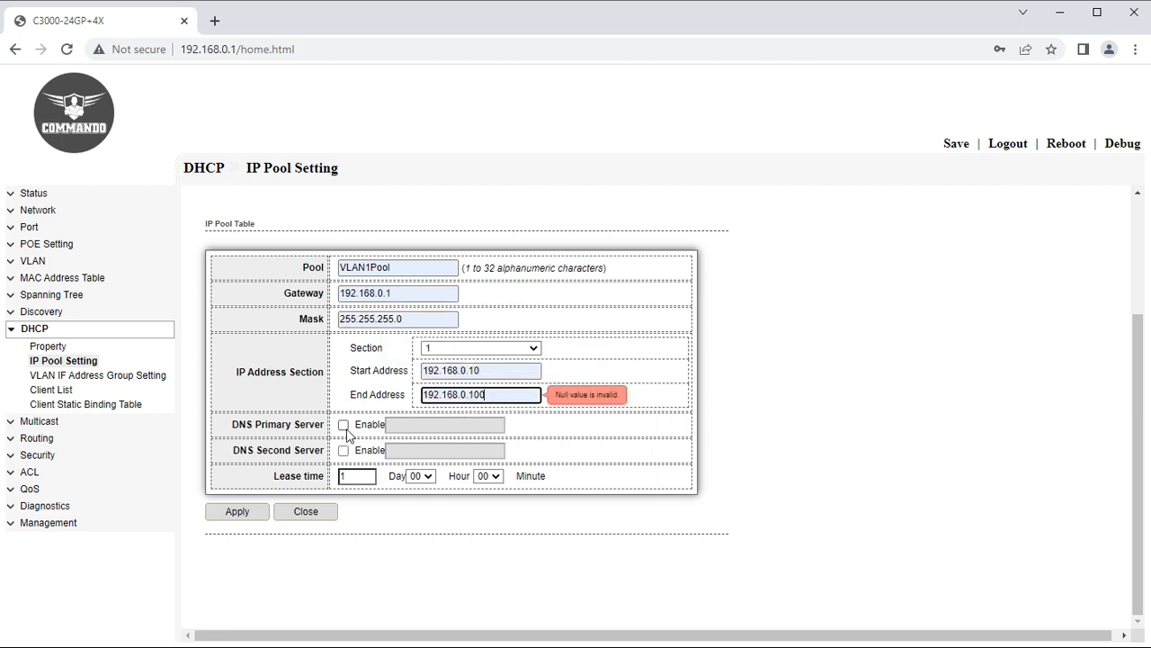
Enable primary DNS 8.8.8.8 and secondary DNS 8.8.4.4, then save the pool.
left_click(343, 424)
left_click(397, 424)
left_click(457, 462)
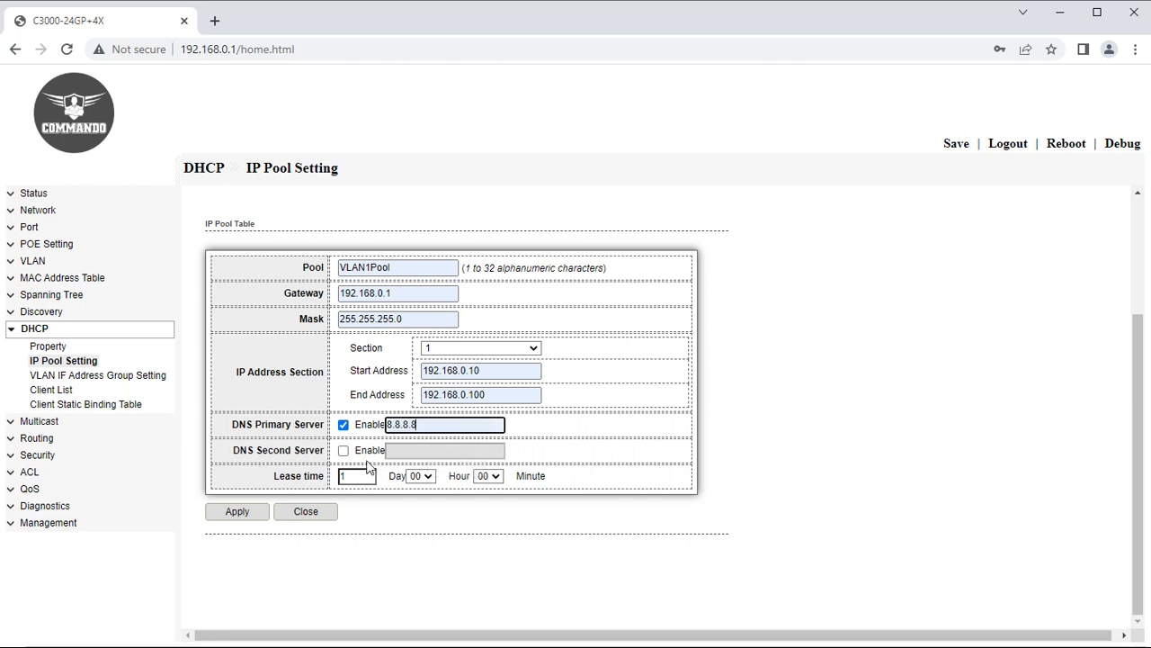
left_click(343, 449)
left_click(400, 450)
left_click(445, 484)
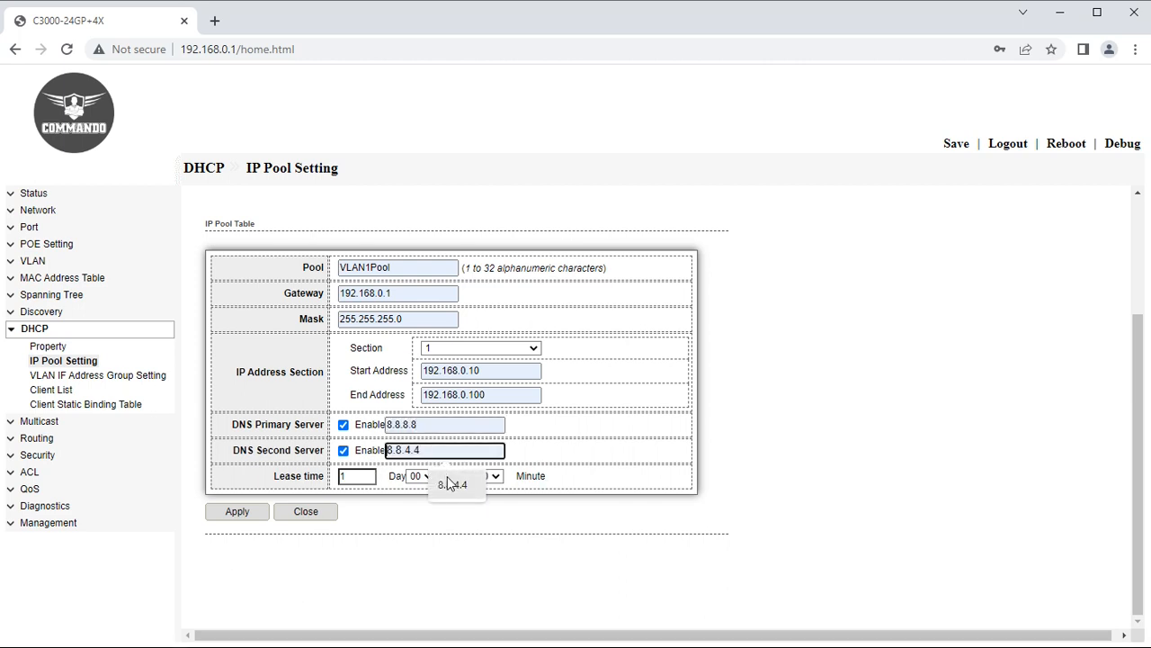
left_click(306, 511)
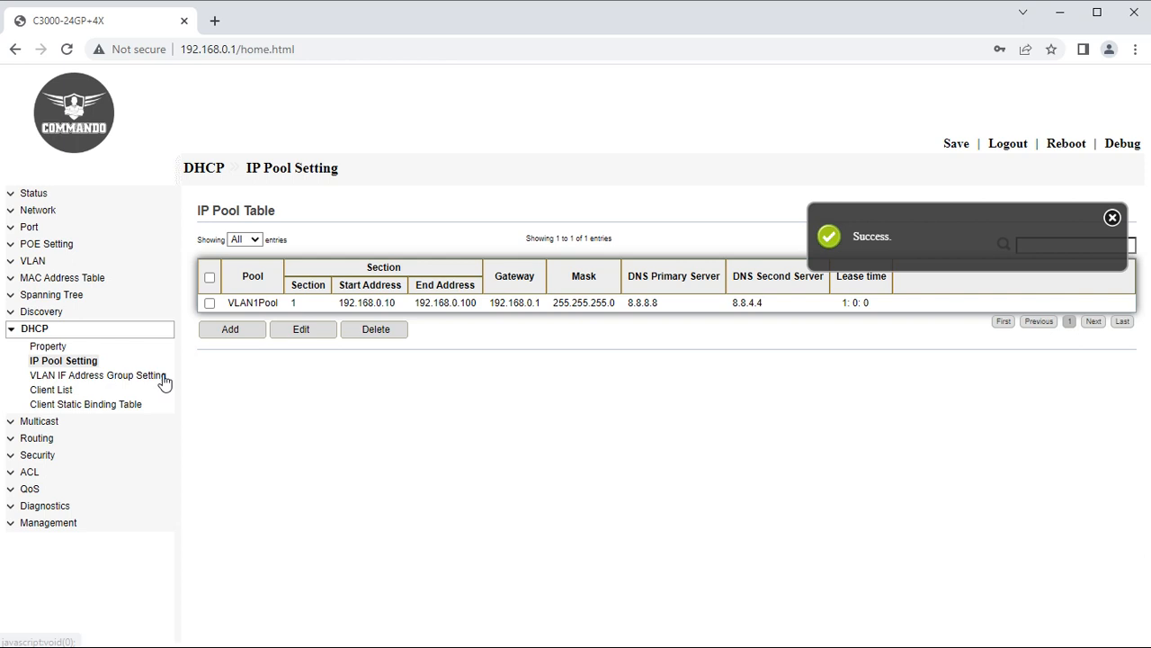
left_click(56, 378)
Add DHCP server group 1 with group IP address 192.168.0.1.
left_click(349, 268)
left_click(231, 432)
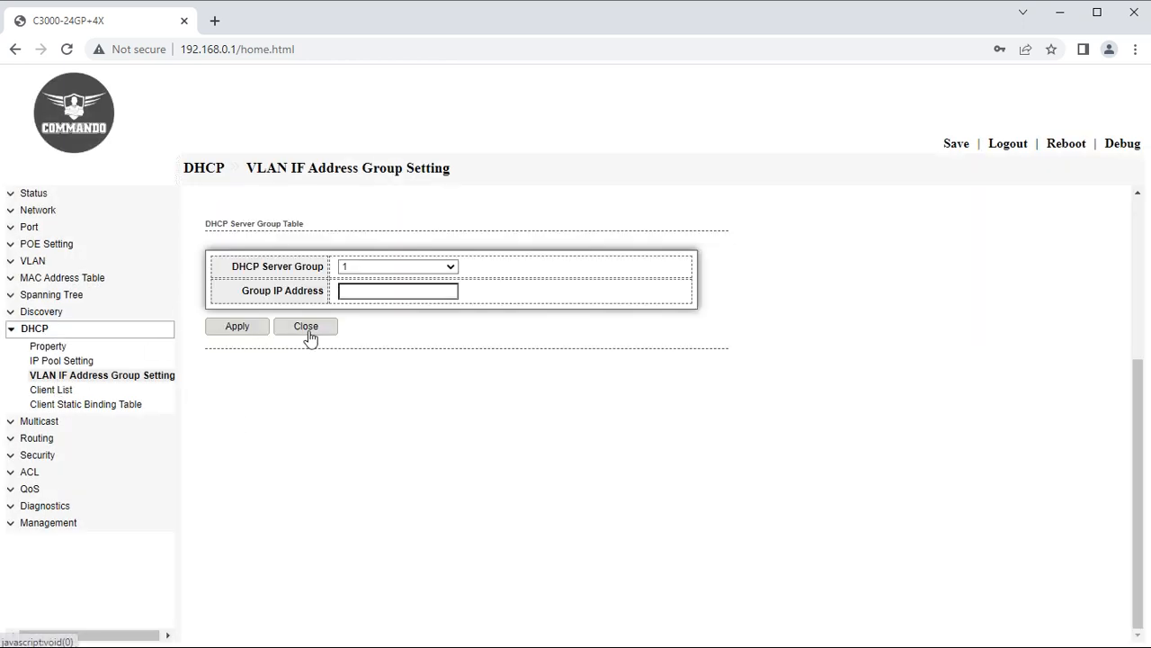
left_click(373, 292)
left_click(415, 325)
left_click(244, 325)
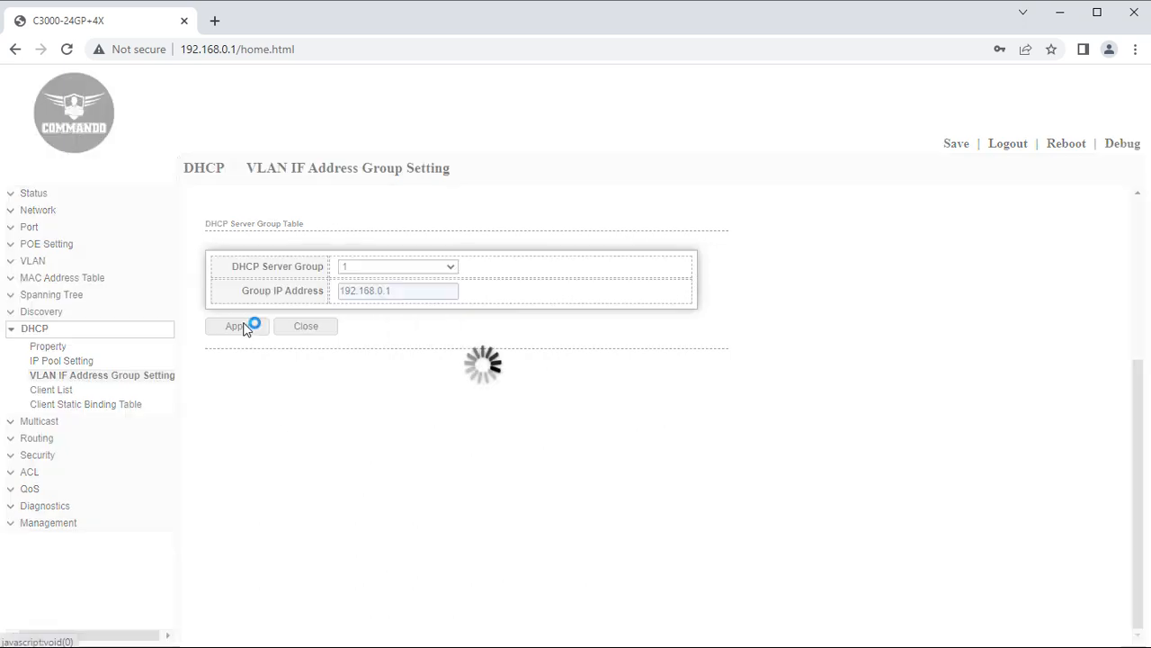
Bind DHCP server group 1 to VLAN 1 and view the empty DHCP client list.
left_click(229, 296)
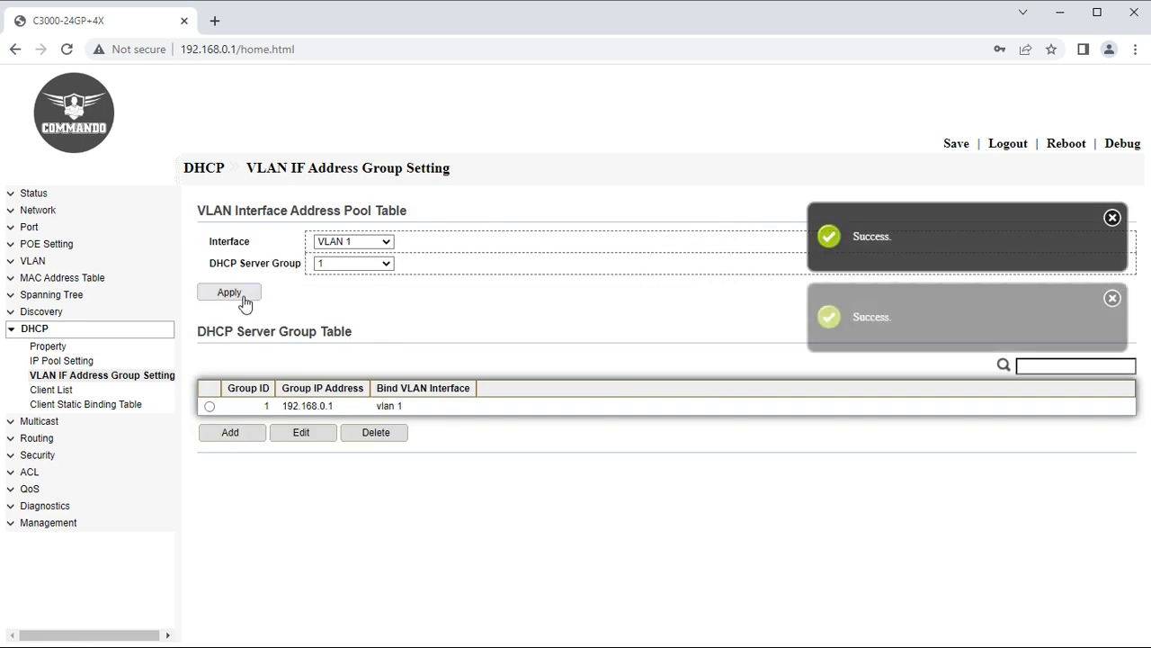
left_click_drag(424, 414, 376, 407)
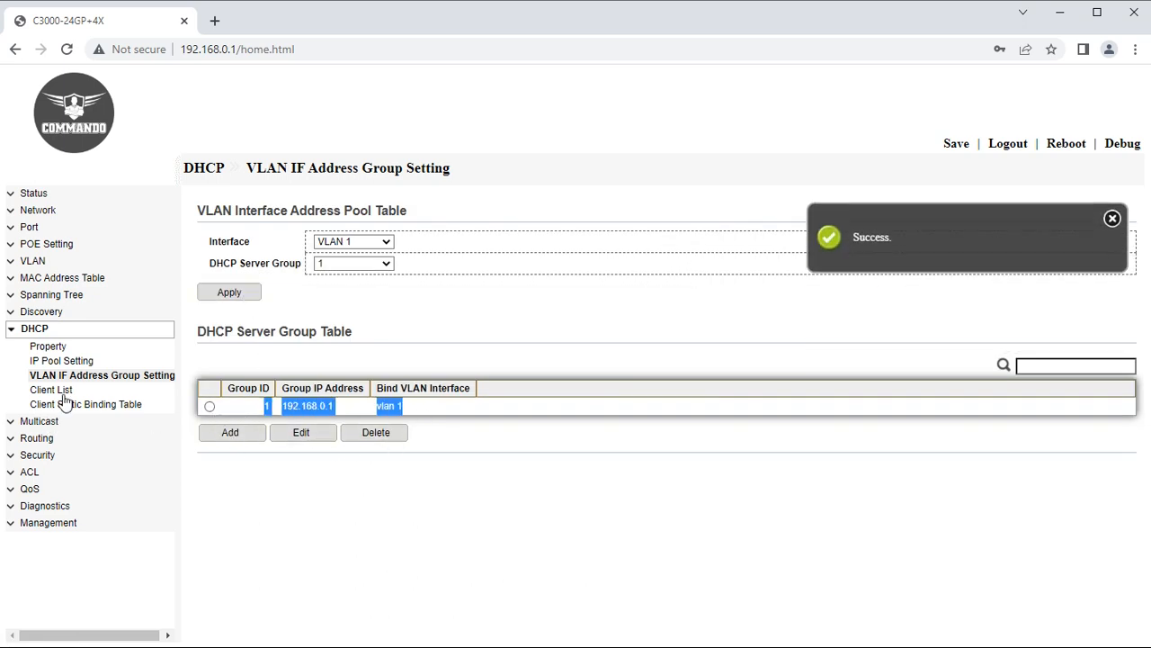
left_click(68, 392)
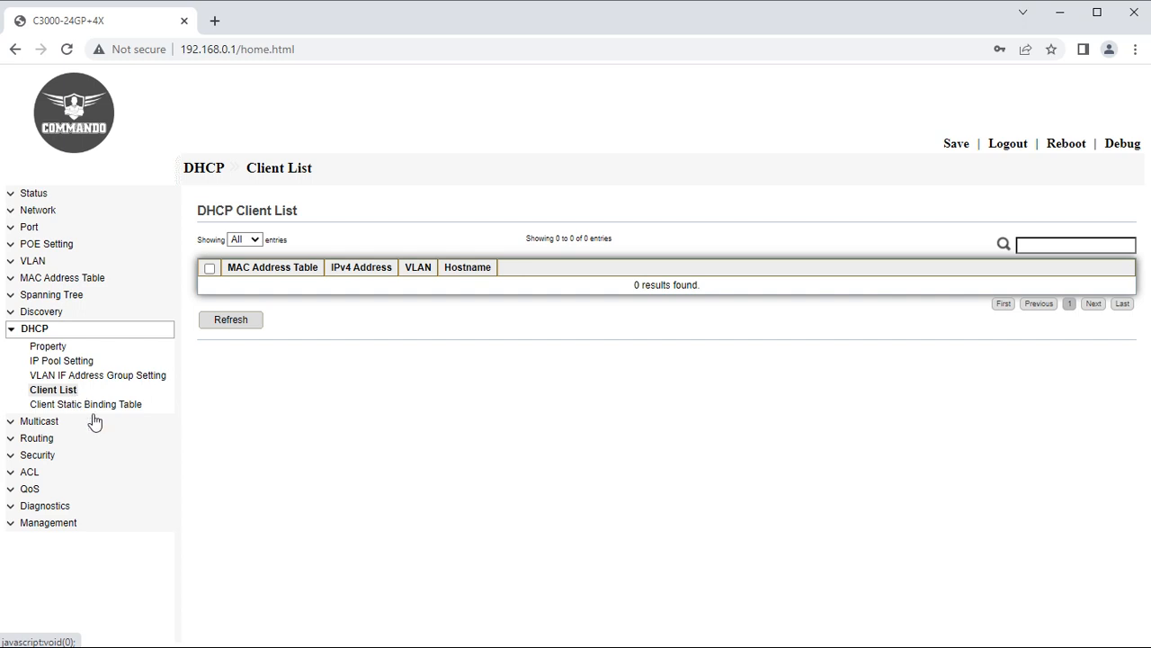
Check the DHCP client static binding table, then go to the Multicast General Property page.
left_click(65, 408)
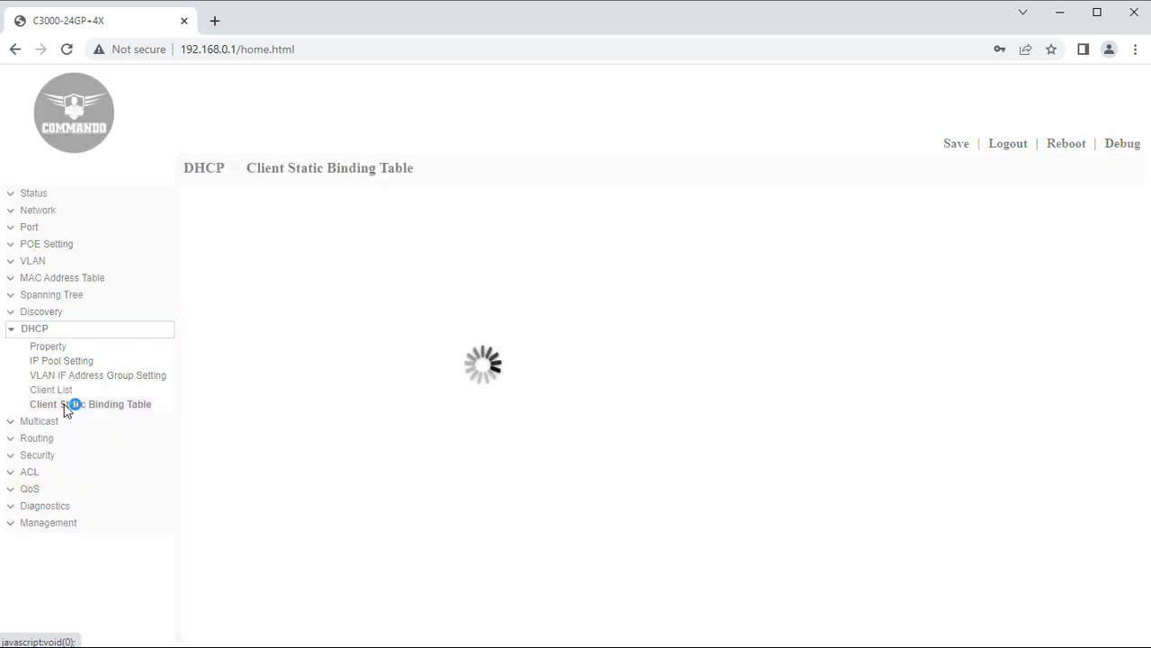
left_click(11, 331)
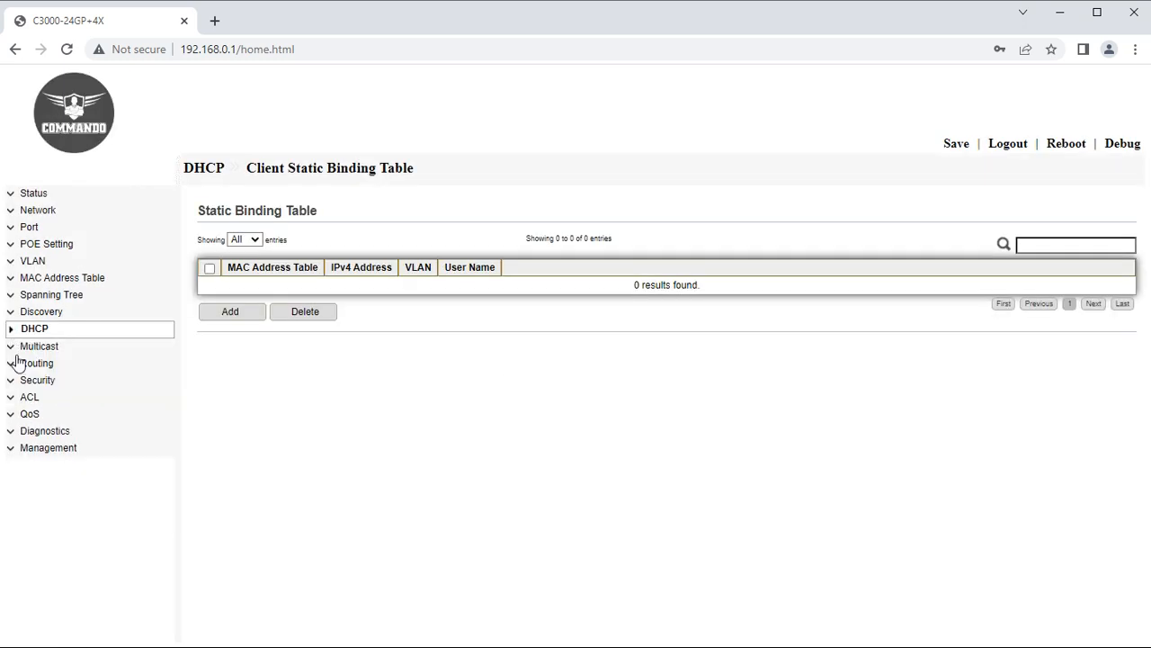
left_click(22, 347)
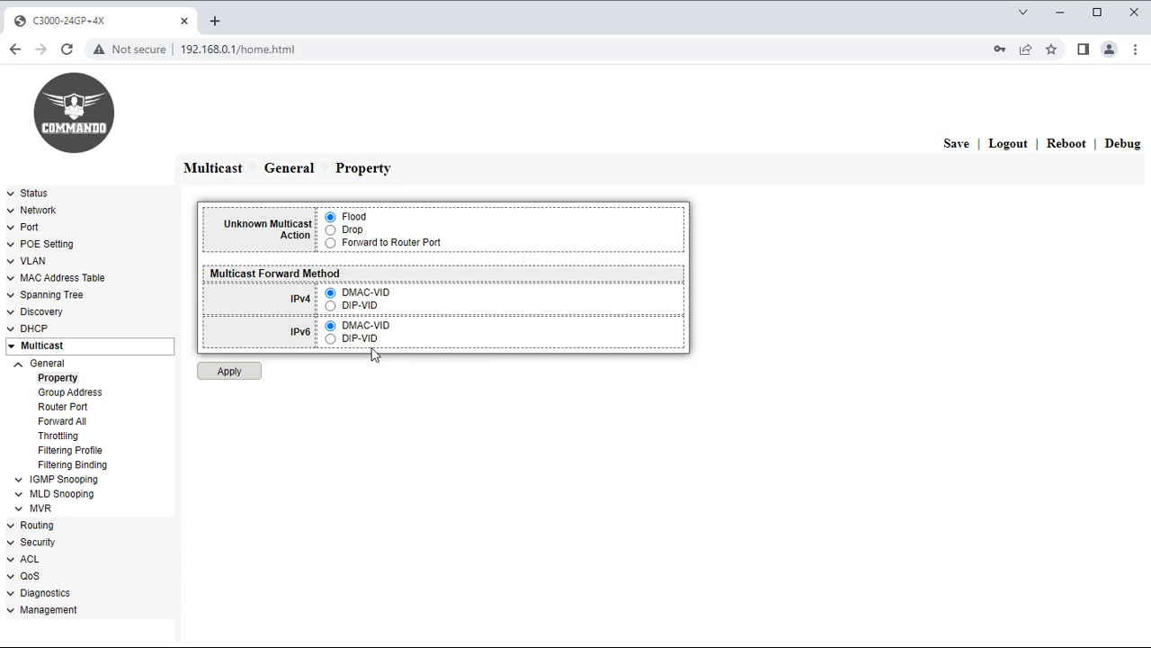
Add static IPv4 multicast group 239.0.0.89 on VLAN 1 with member port GE3.
left_click(78, 393)
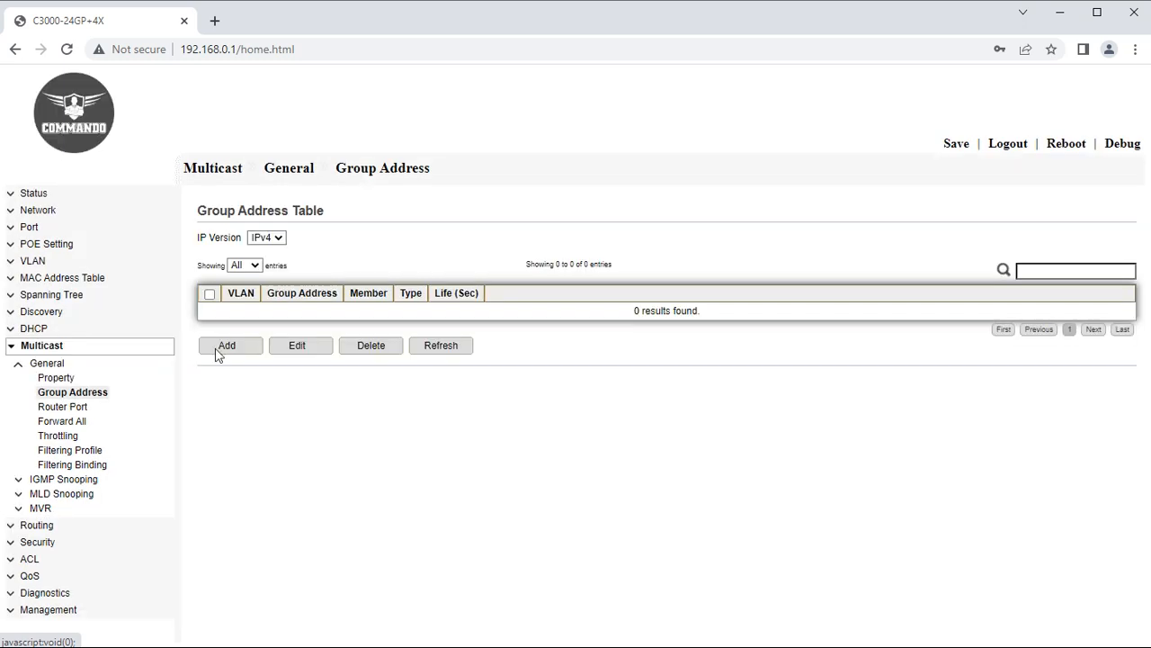
left_click(234, 346)
left_click(331, 267)
left_click(329, 280)
left_click(344, 315)
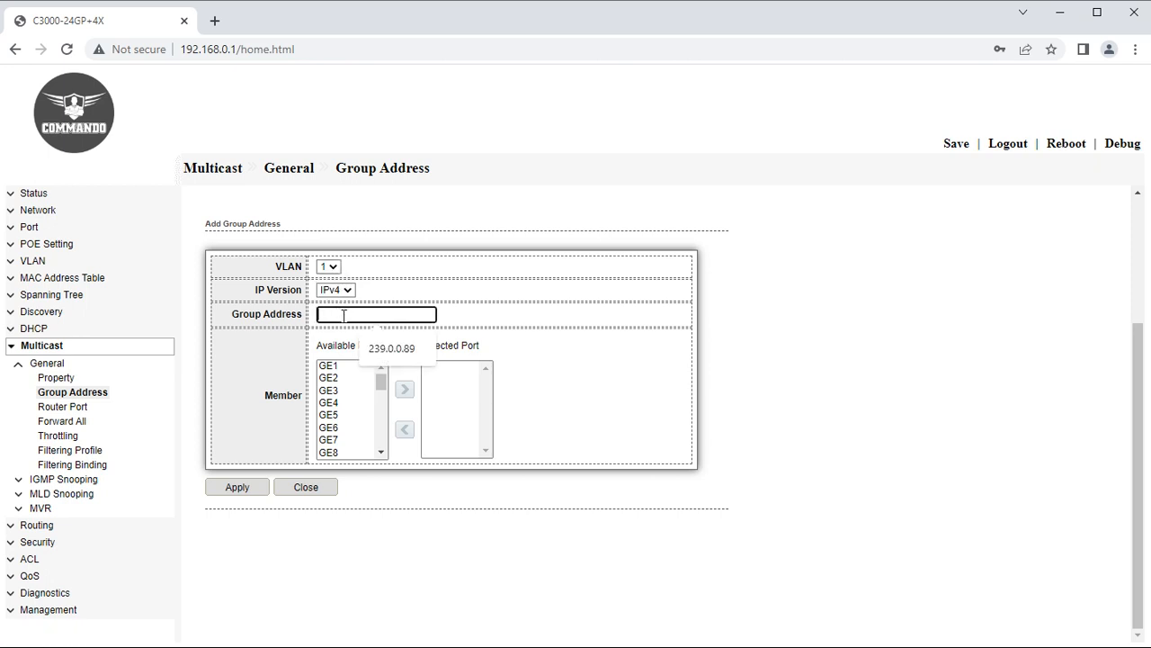
left_click(393, 358)
left_click(333, 391)
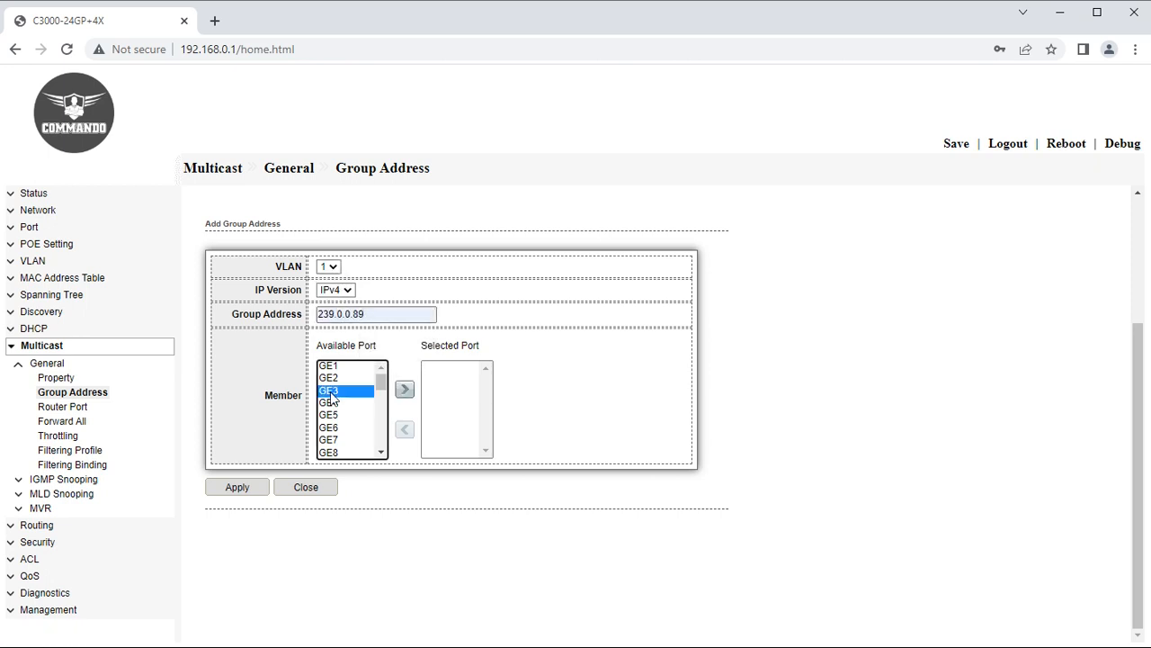
left_click(404, 391)
left_click(236, 489)
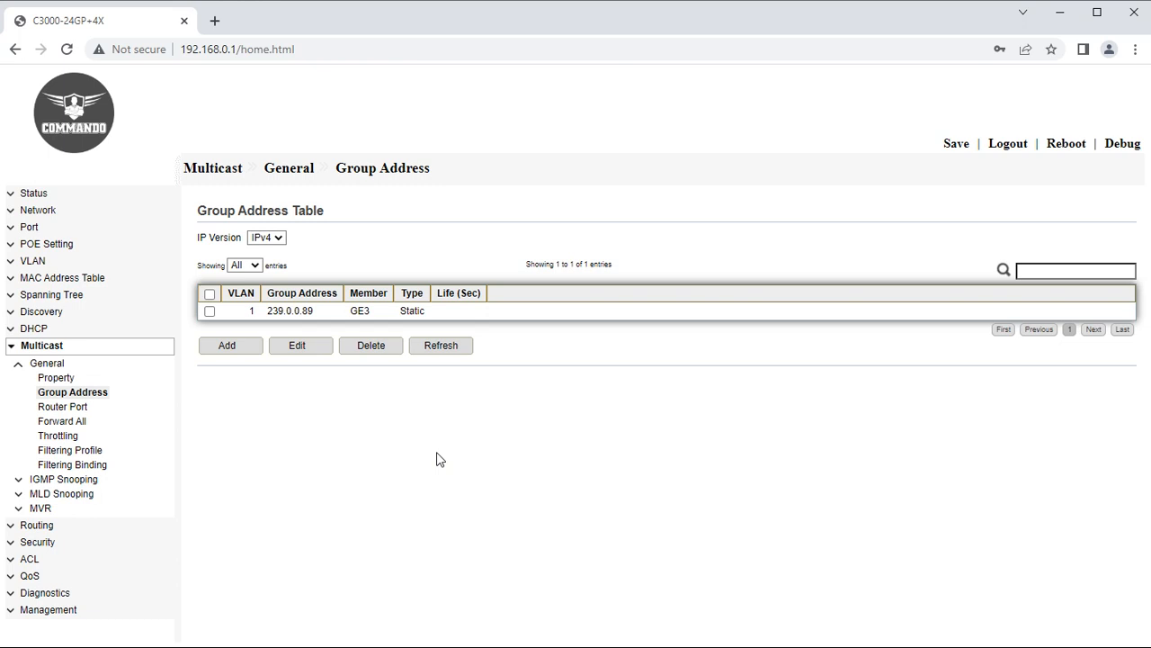
left_click(91, 410)
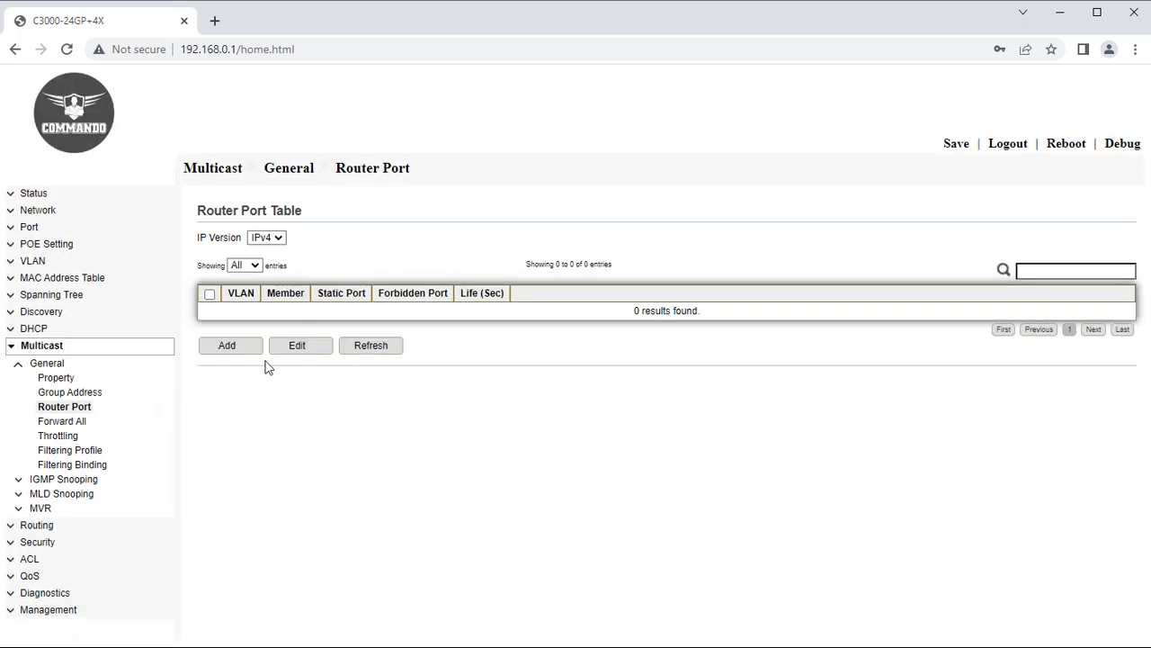
Prepare a static IPv4 router port entry for VLAN 1 on port GE3.
left_click(240, 349)
left_click(308, 306)
left_click(310, 295)
left_click(380, 317)
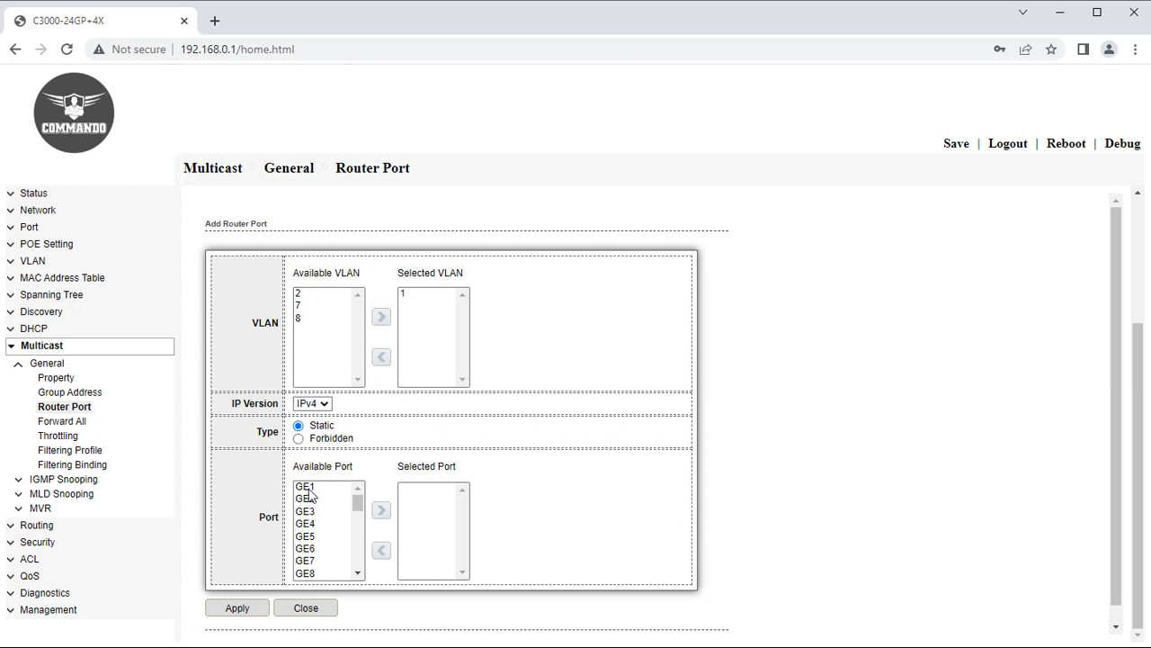
left_click(312, 404)
left_click(312, 404)
left_click(305, 490)
left_click(317, 511)
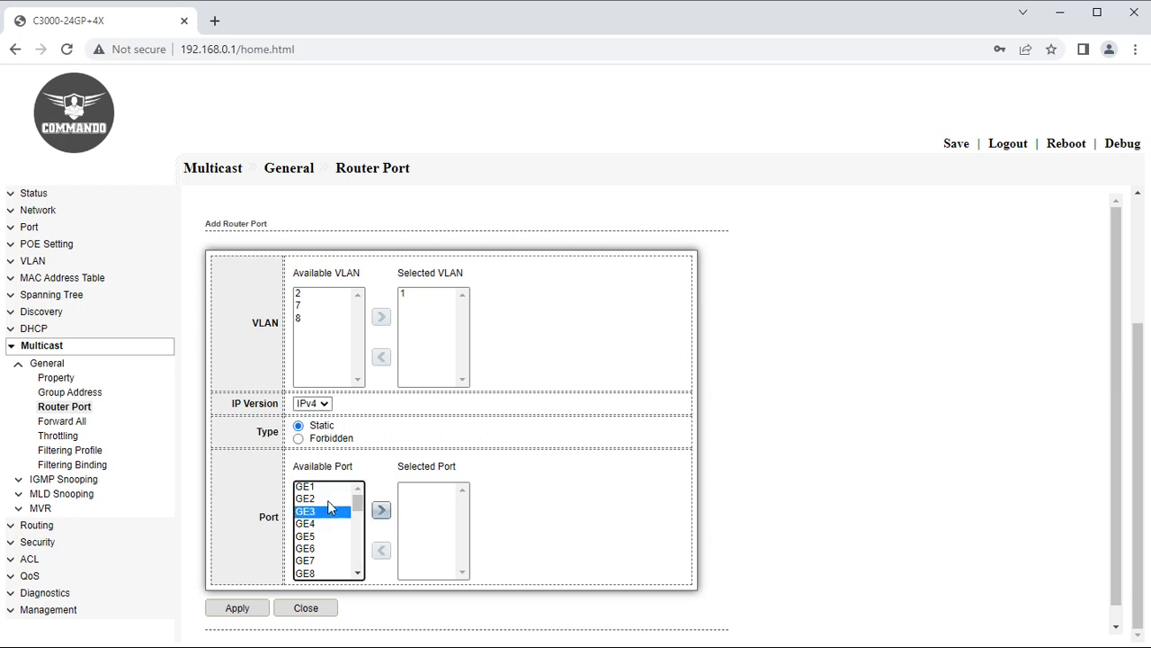
left_click(381, 511)
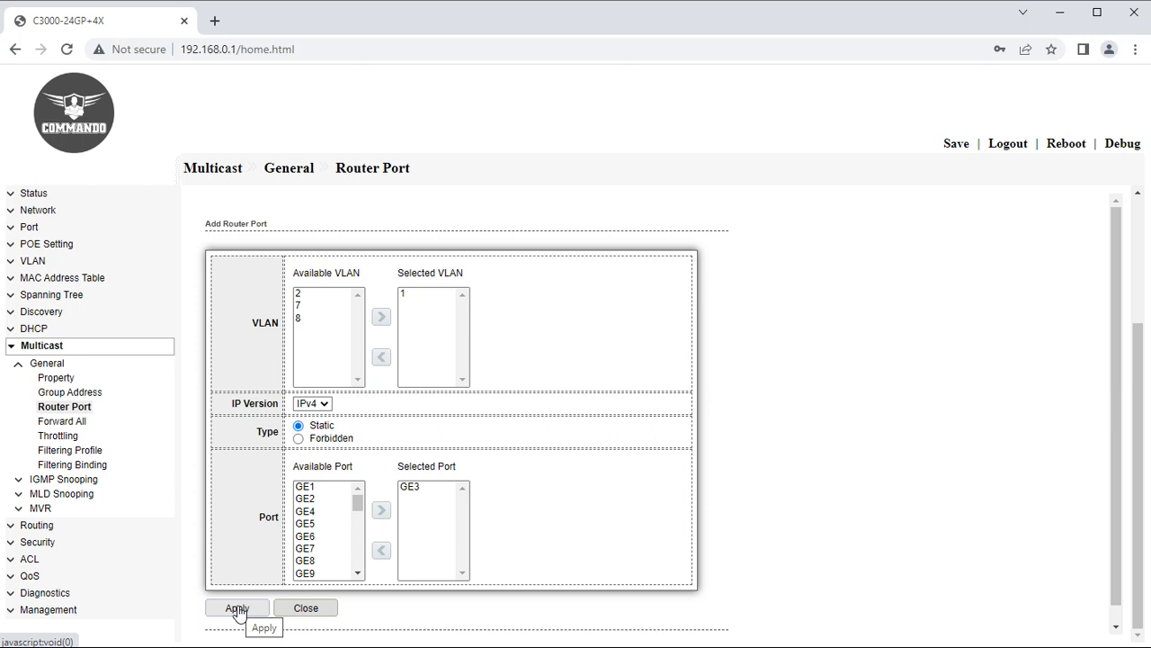
left_click(63, 421)
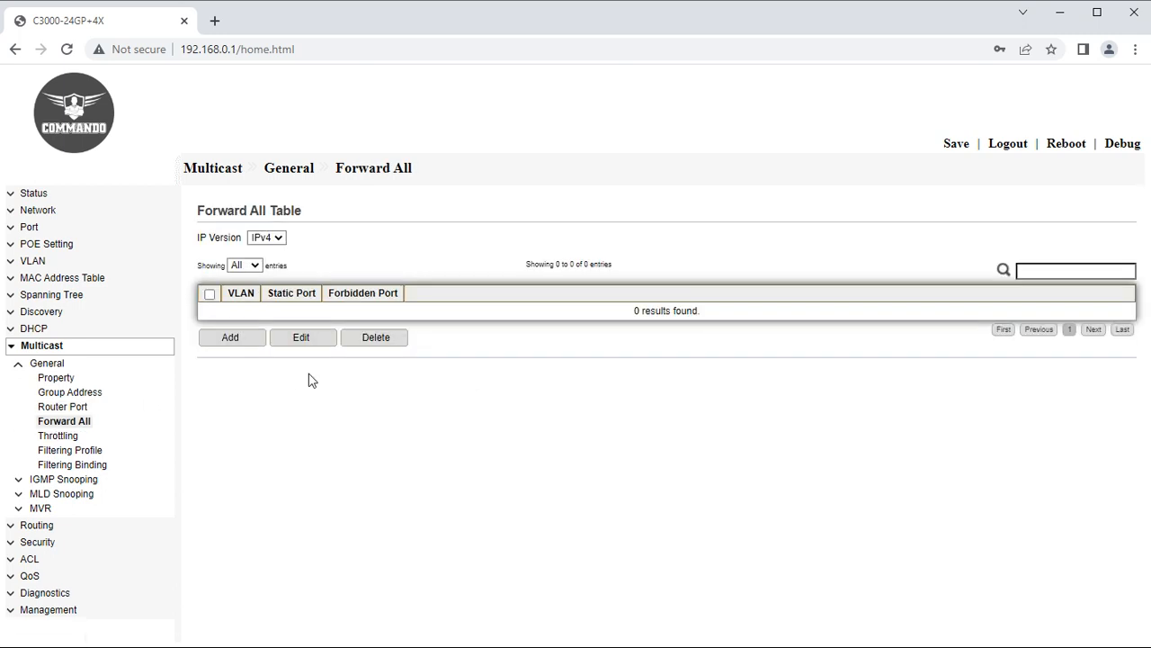
Fill in a static IPv4 Forward All entry for VLAN 2 with port GE3.
left_click(242, 346)
left_click(306, 307)
left_click(381, 317)
left_click(312, 404)
left_click(326, 418)
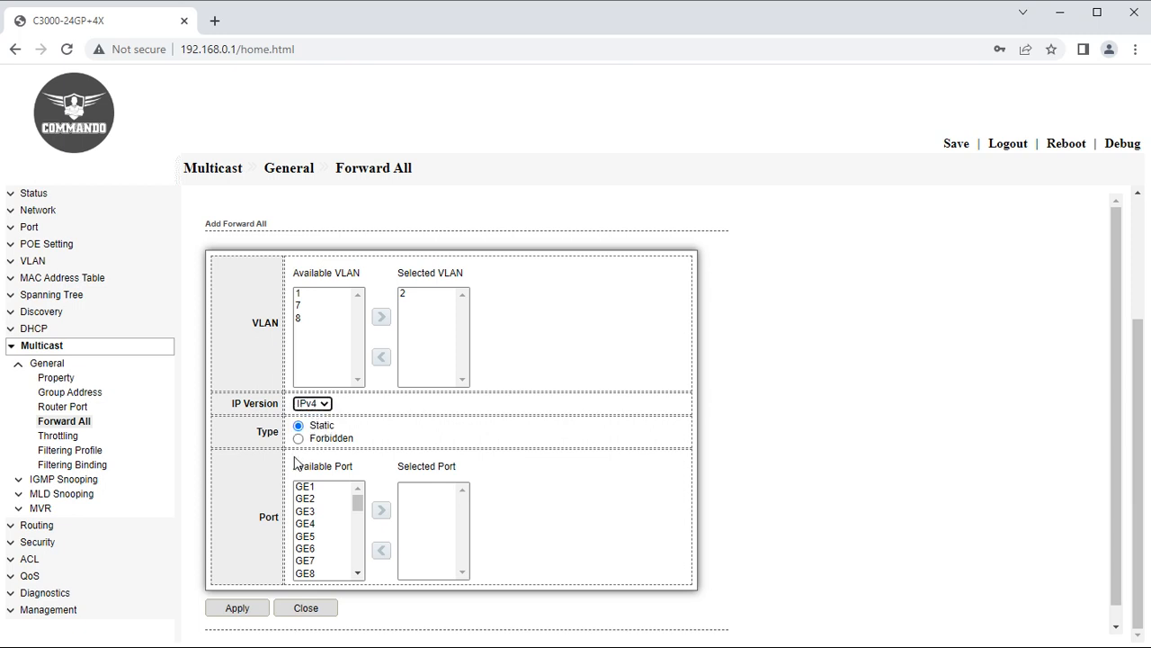
left_click(306, 511)
left_click(383, 511)
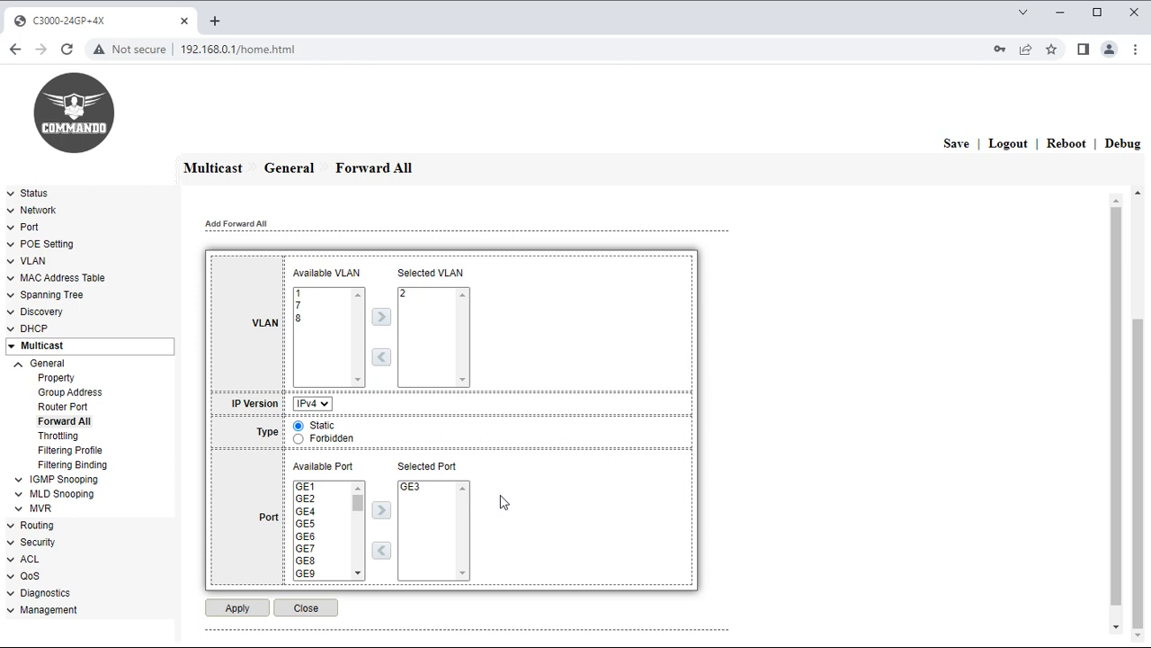
left_click(57, 437)
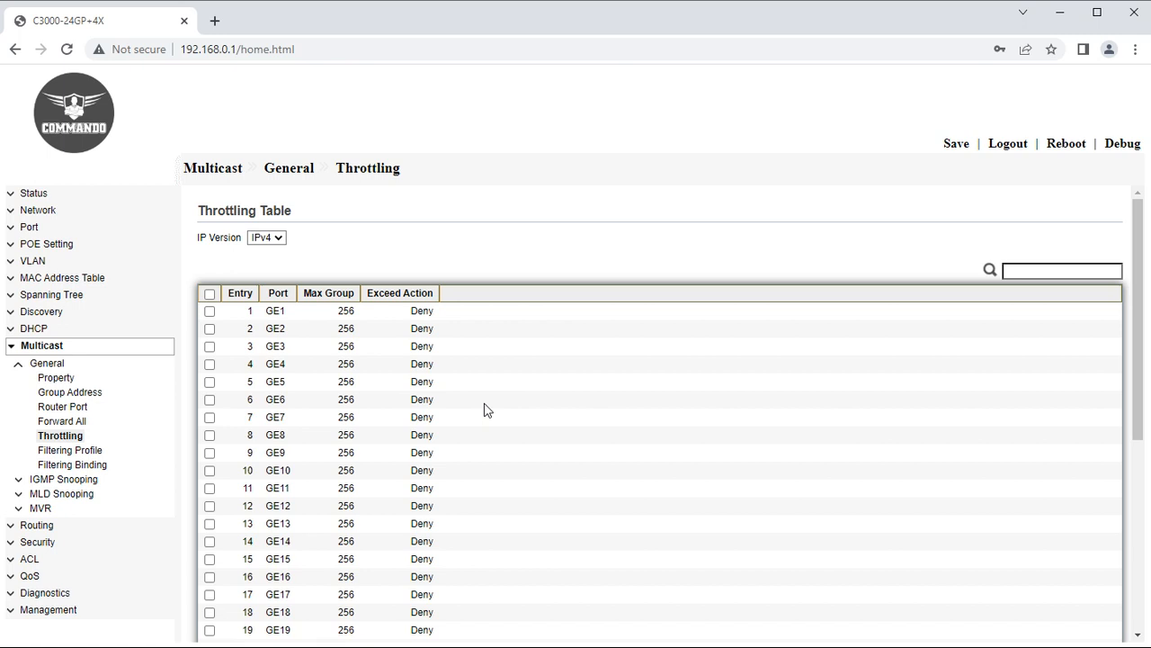
Review GE3's throttling settings, leaving Max Group 256 with Deny action.
left_click(210, 294)
left_click(209, 295)
left_click(209, 347)
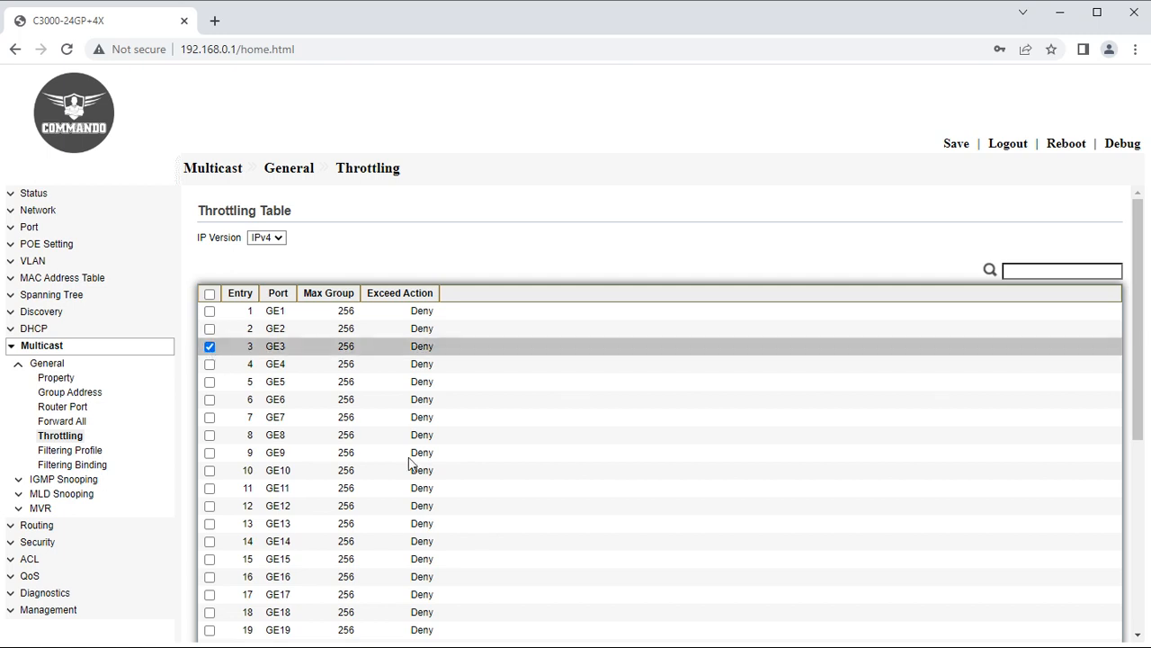
scroll(409, 464, "down", 5)
left_click(252, 601)
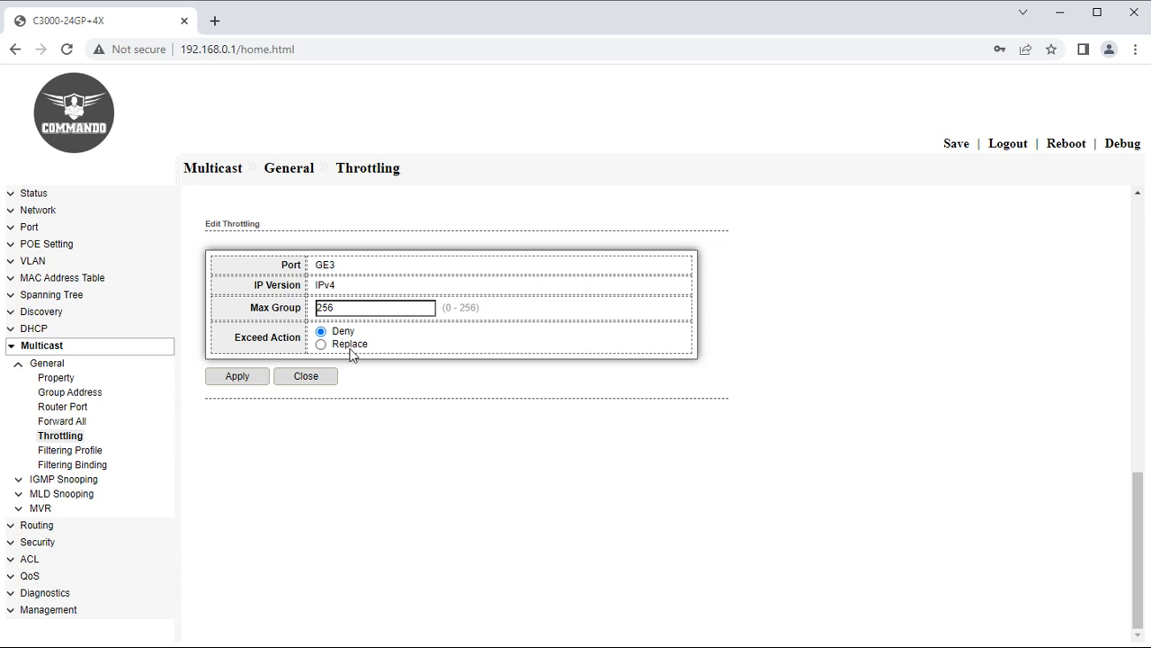
left_click(75, 452)
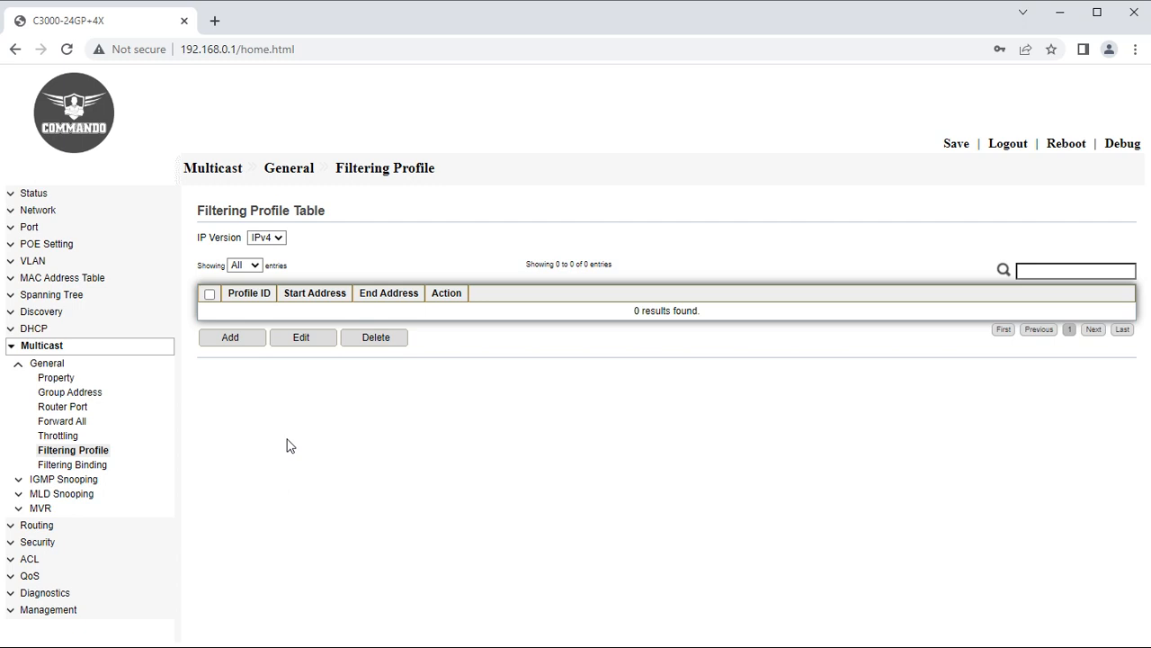
Begin a filtering profile with ID 1, then switch to the IPv4 Filtering Binding table.
left_click(207, 342)
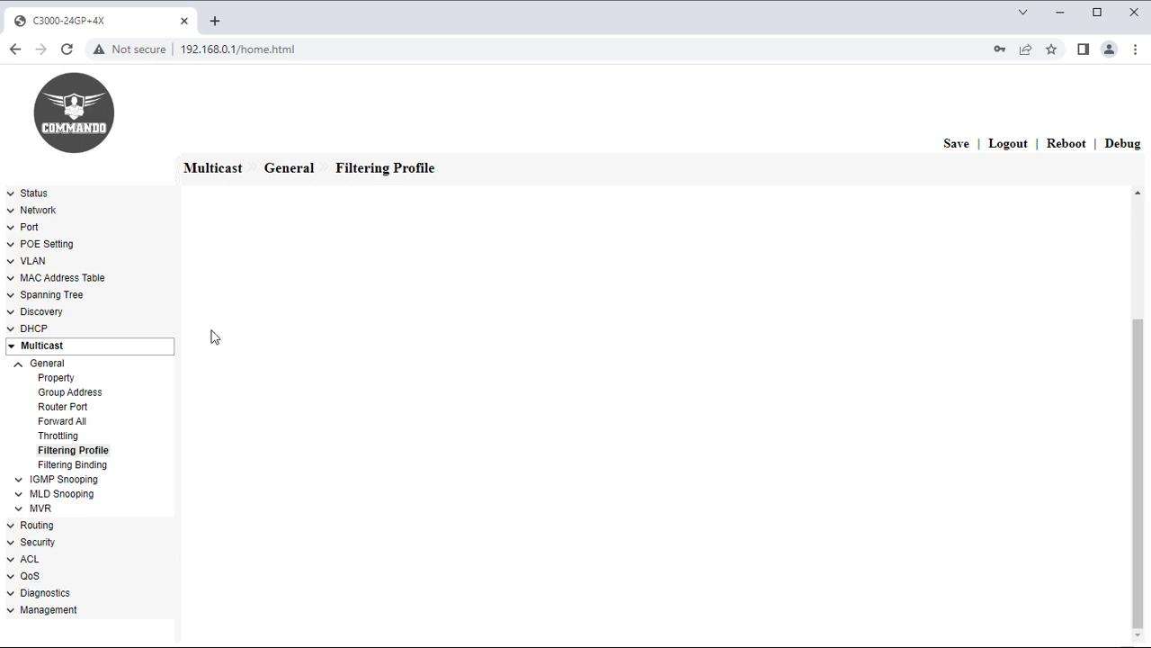
left_click(356, 265)
type("1")
left_click(346, 316)
left_click(325, 343)
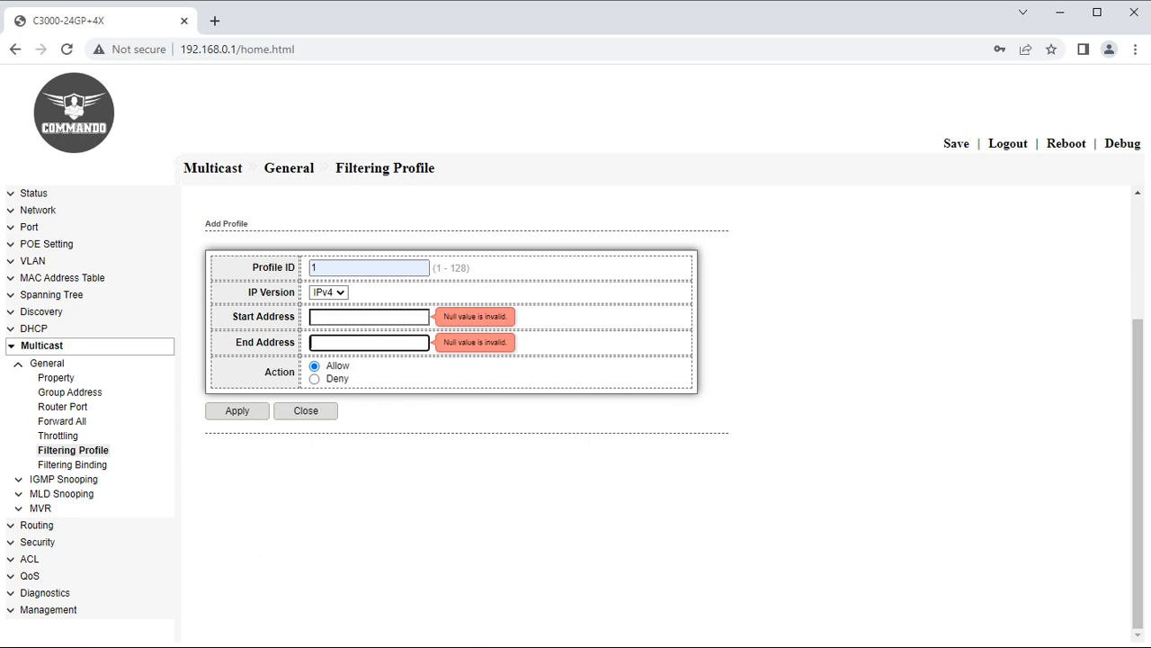
left_click(86, 466)
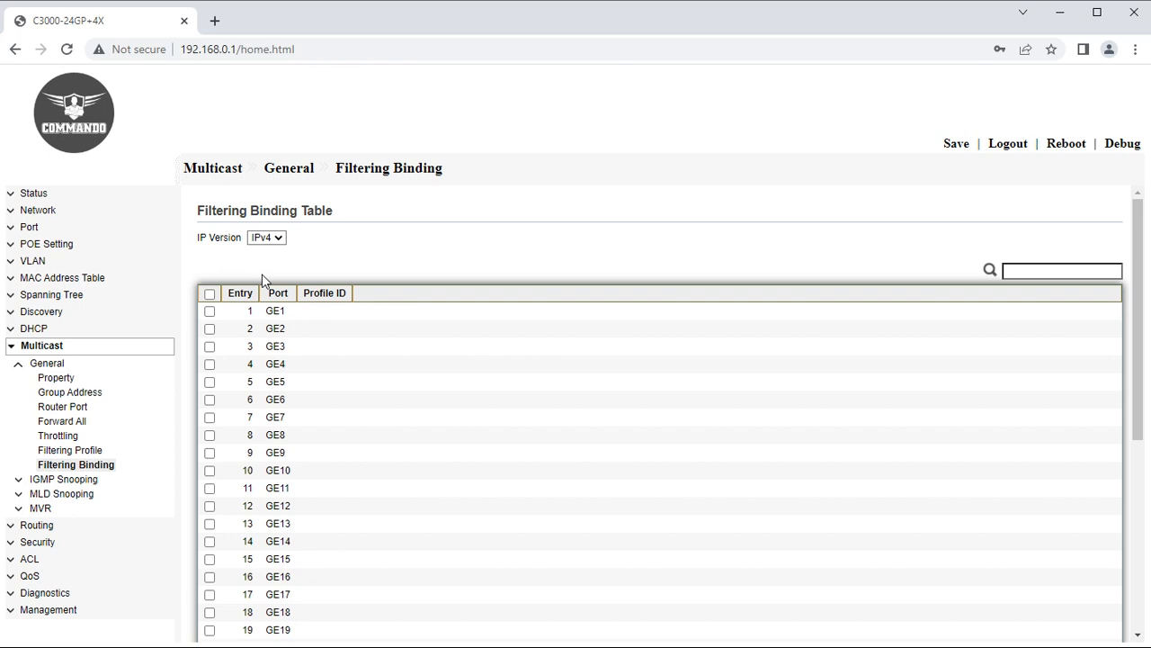
Enable Profile ID in the filtering binding for all ports GE1–GE24, TE1–TE4 and LAG1–LAG8.
left_click(210, 294)
scroll(212, 298, "down", 5)
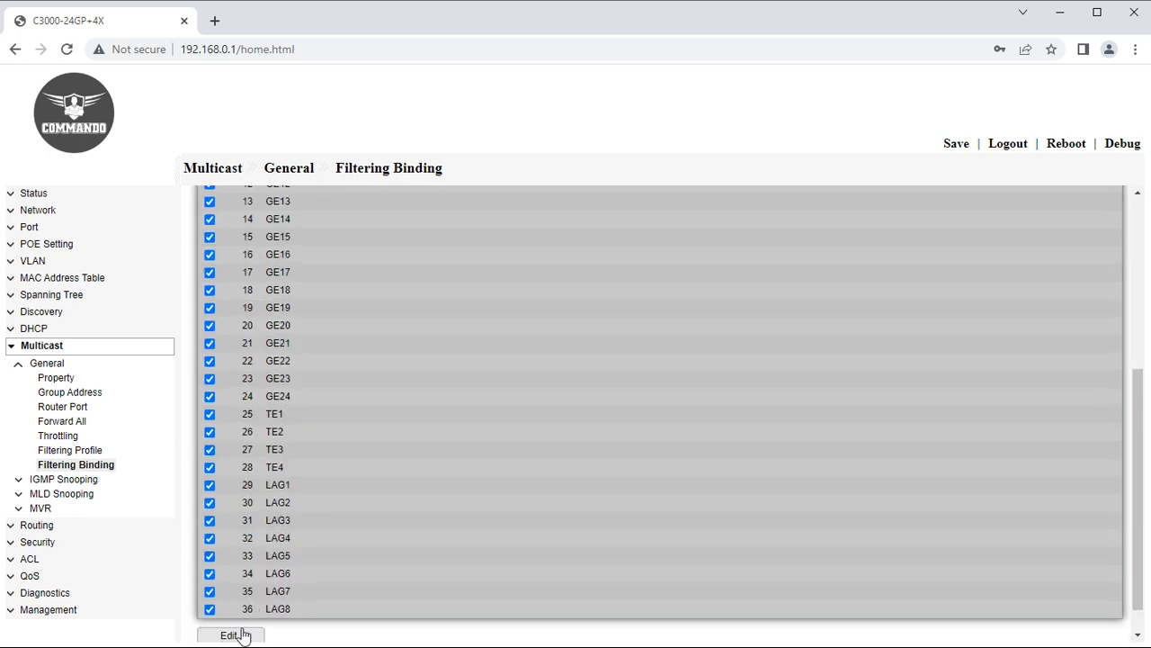
left_click(234, 633)
left_click(298, 306)
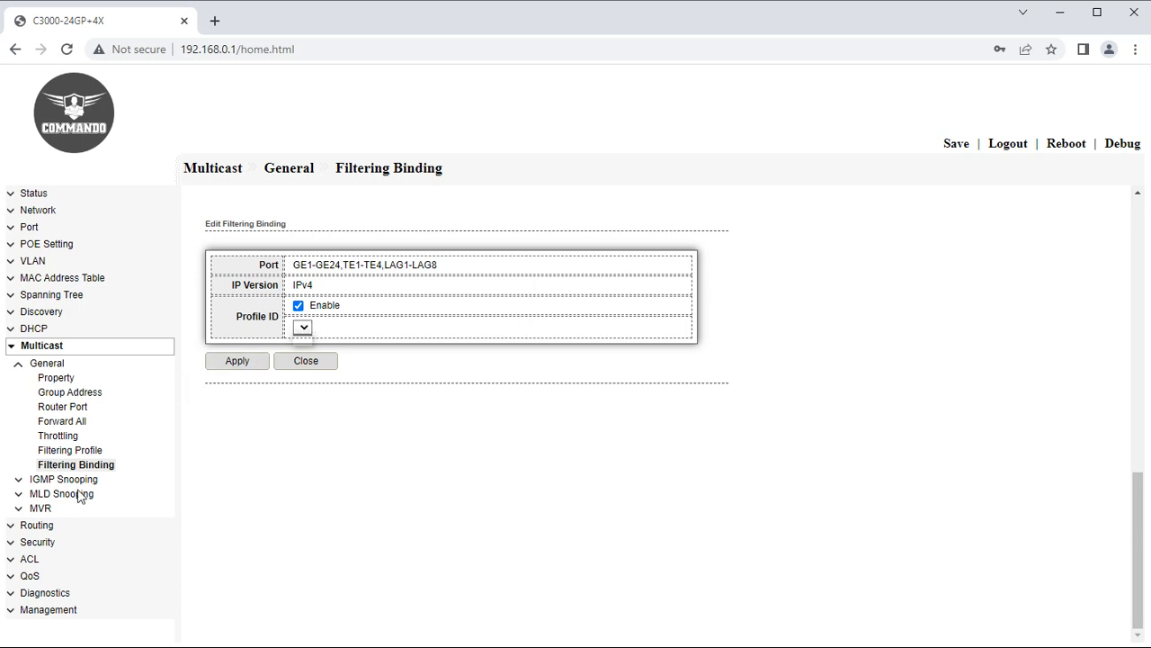
left_click(19, 365)
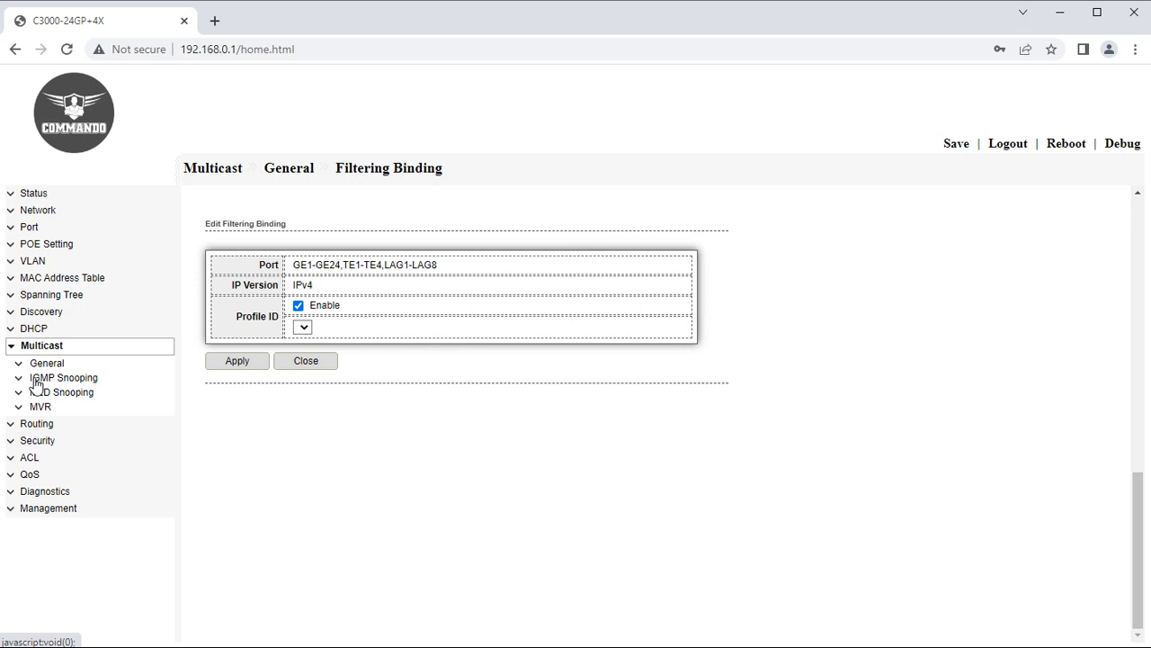
left_click(36, 381)
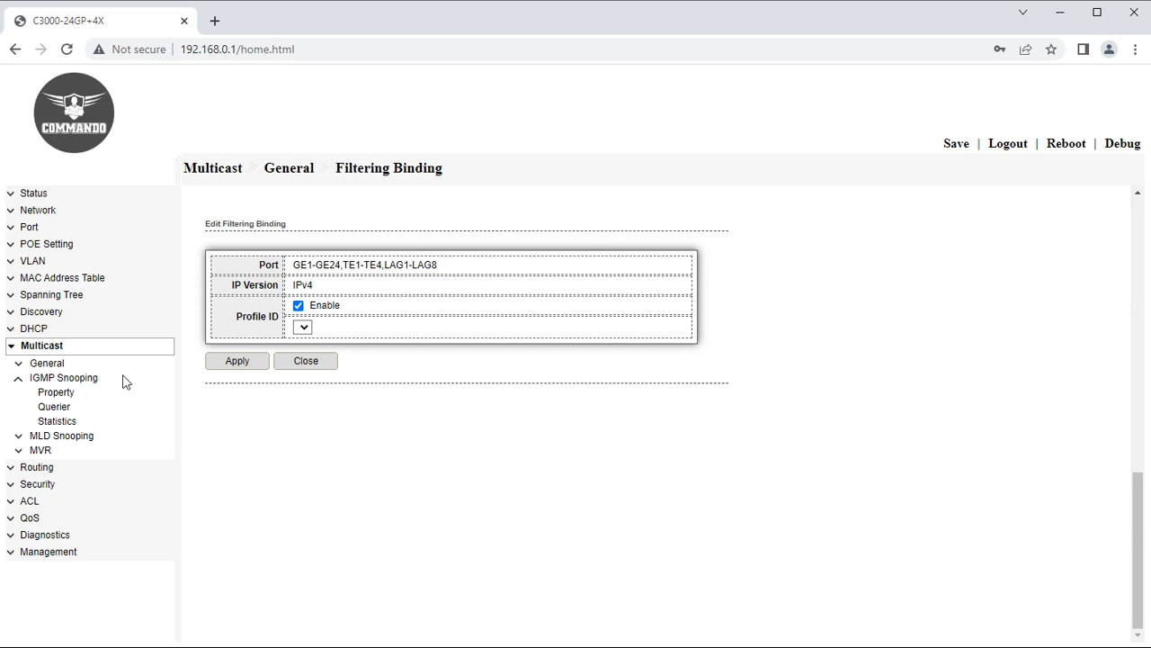
Enable IGMP snooping globally and apply the property settings.
left_click(60, 392)
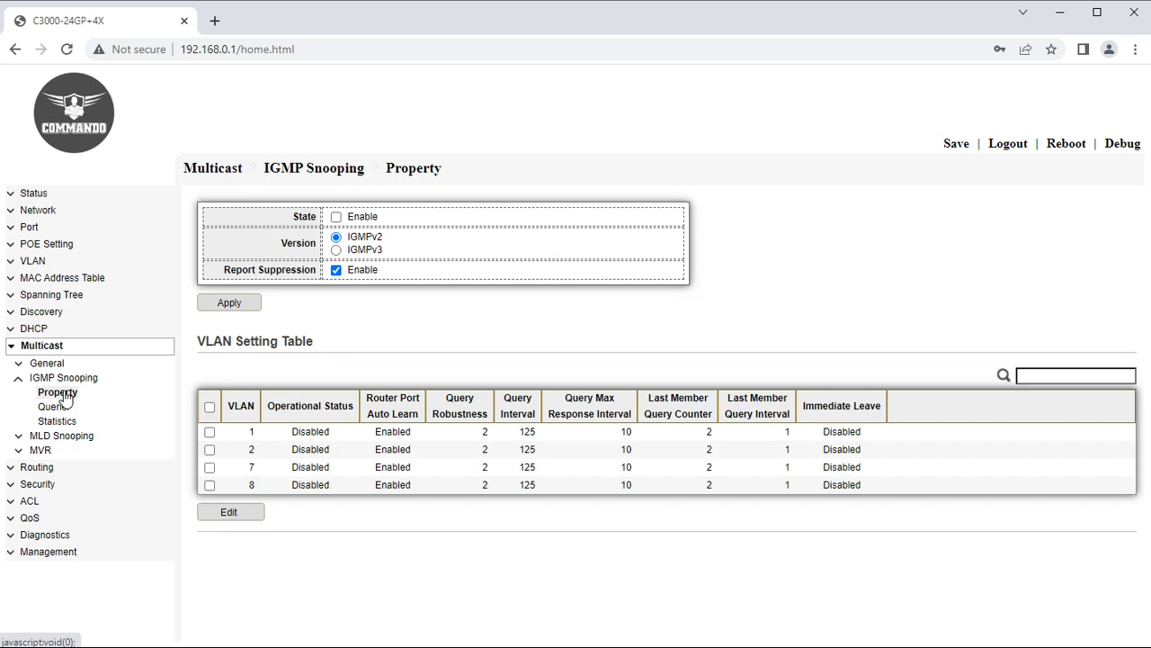
left_click(336, 216)
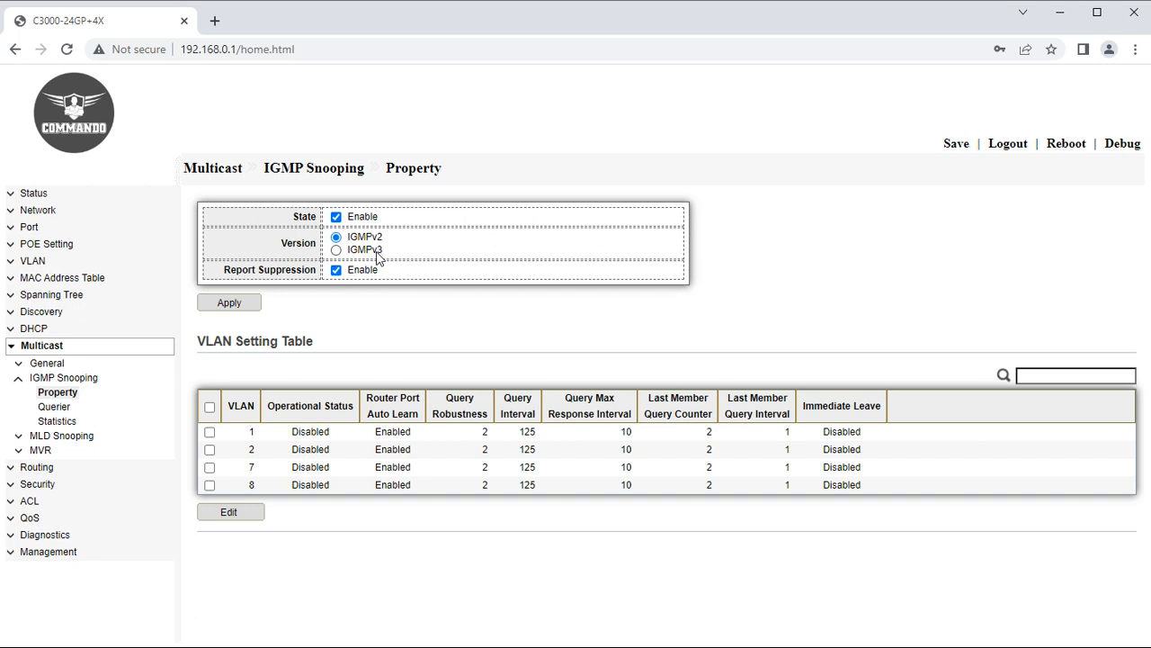
left_click(230, 303)
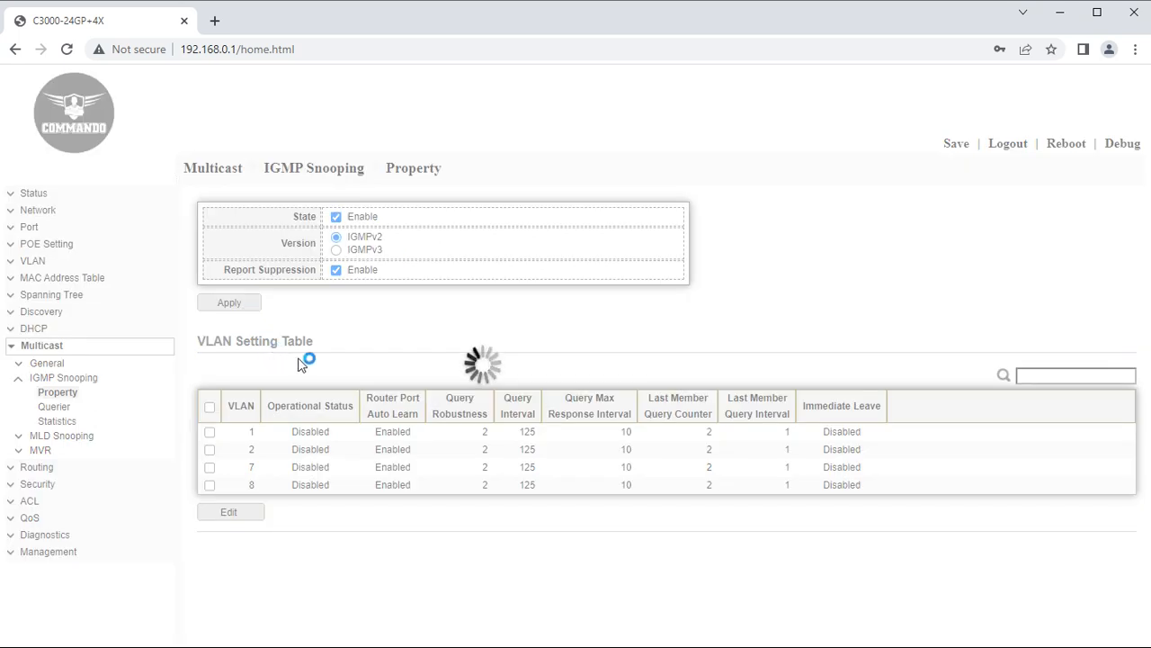
Enable IGMP snooping state on VLAN 1.
left_click(209, 432)
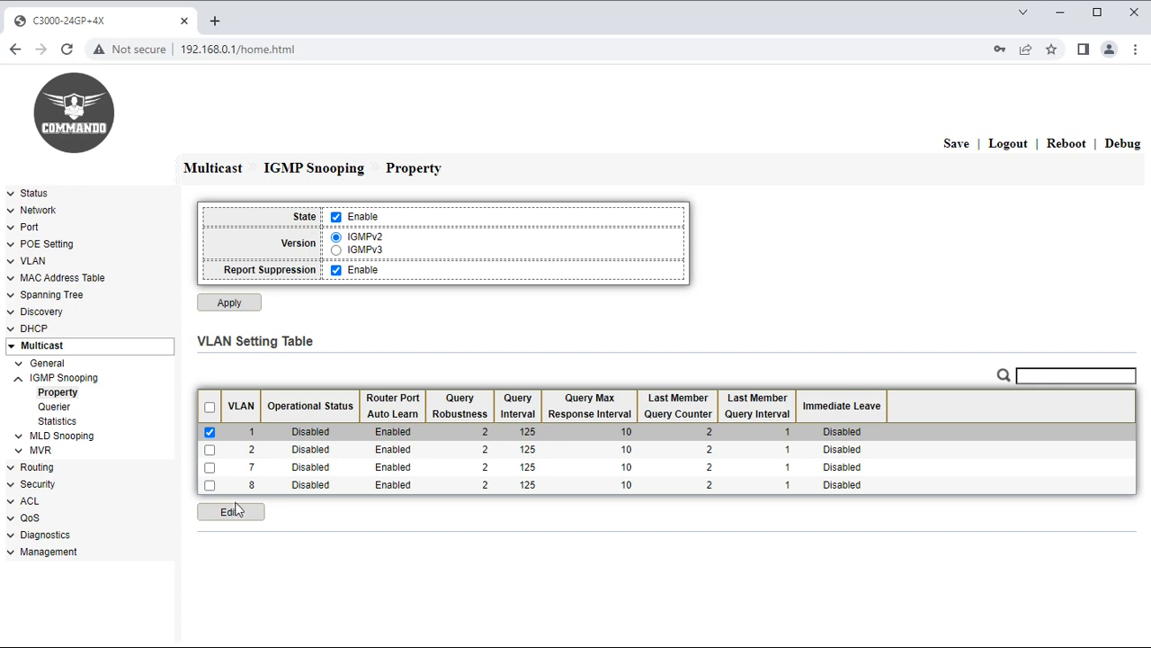
left_click(231, 513)
left_click(387, 285)
scroll(453, 491, "down", 2)
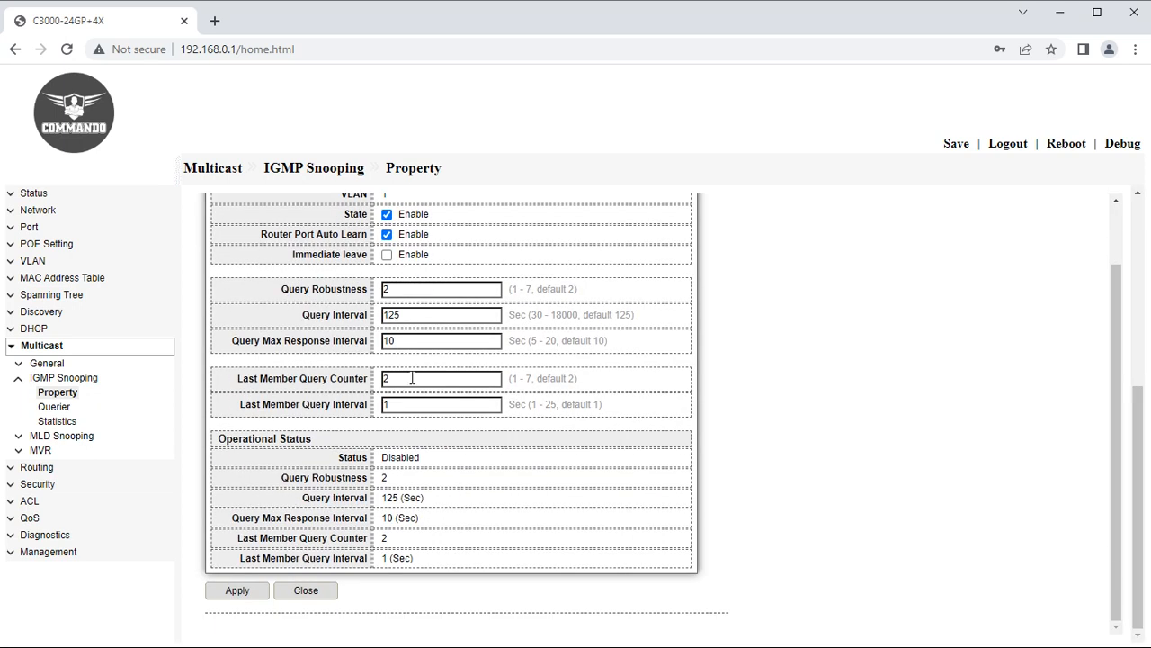
scroll(337, 478, "up", 2)
scroll(358, 509, "down", 2)
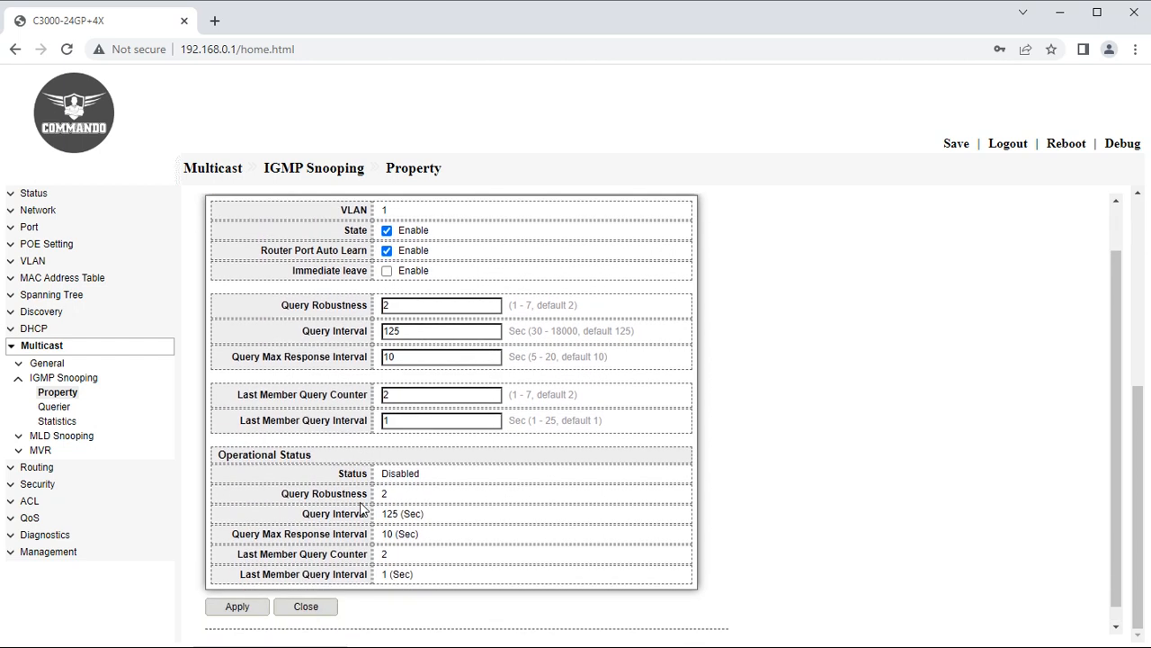
left_click(58, 406)
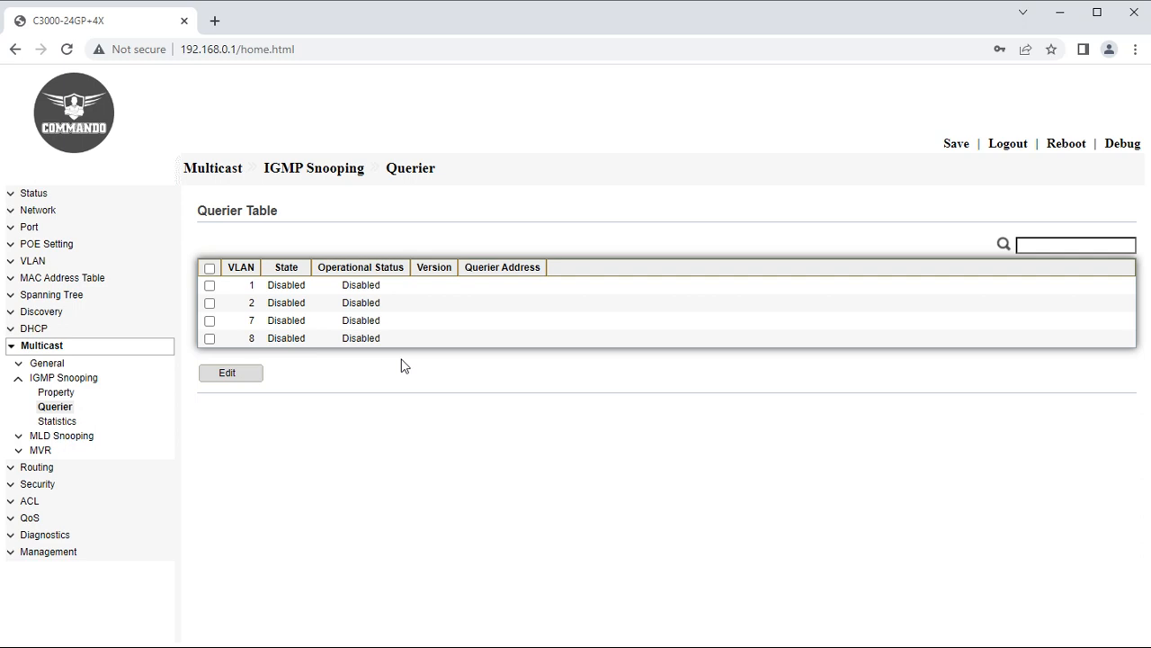
Enable the IGMP snooping querier on VLAN 1, then check the all-zero packet statistics.
left_click(209, 285)
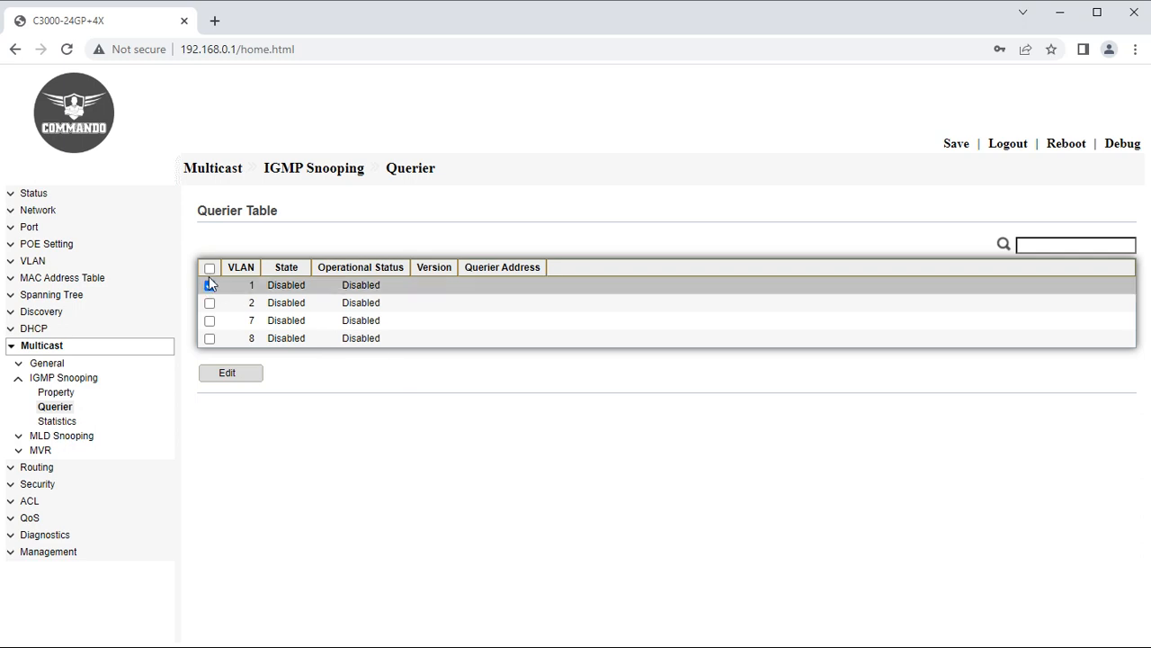
left_click(229, 374)
left_click(286, 285)
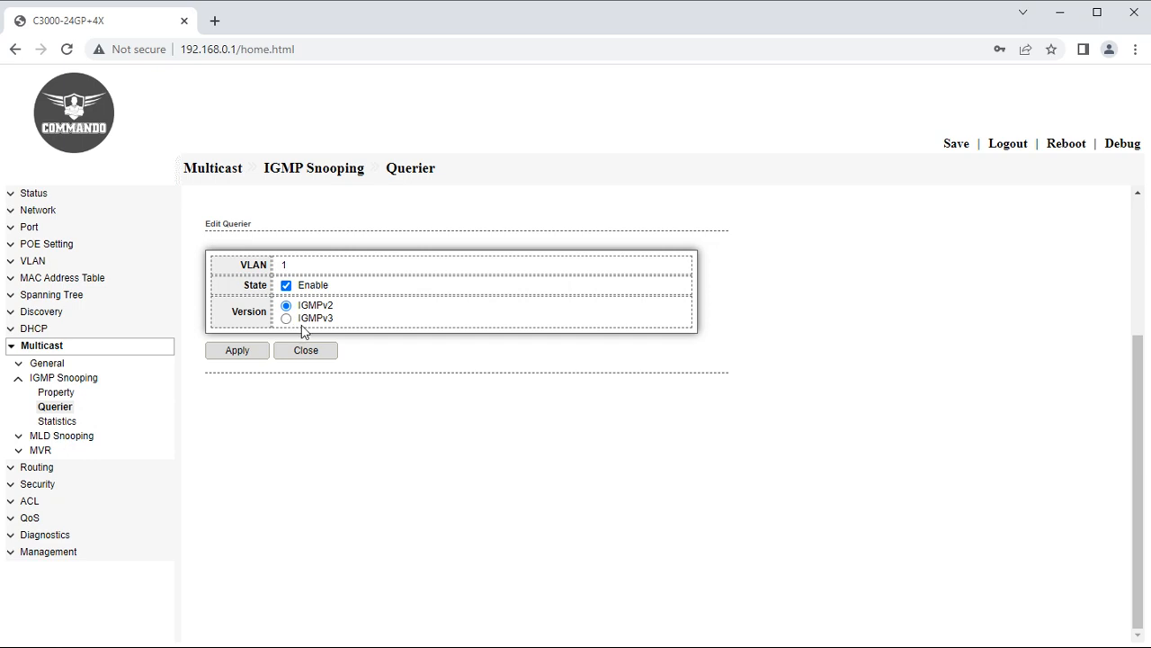
left_click(59, 421)
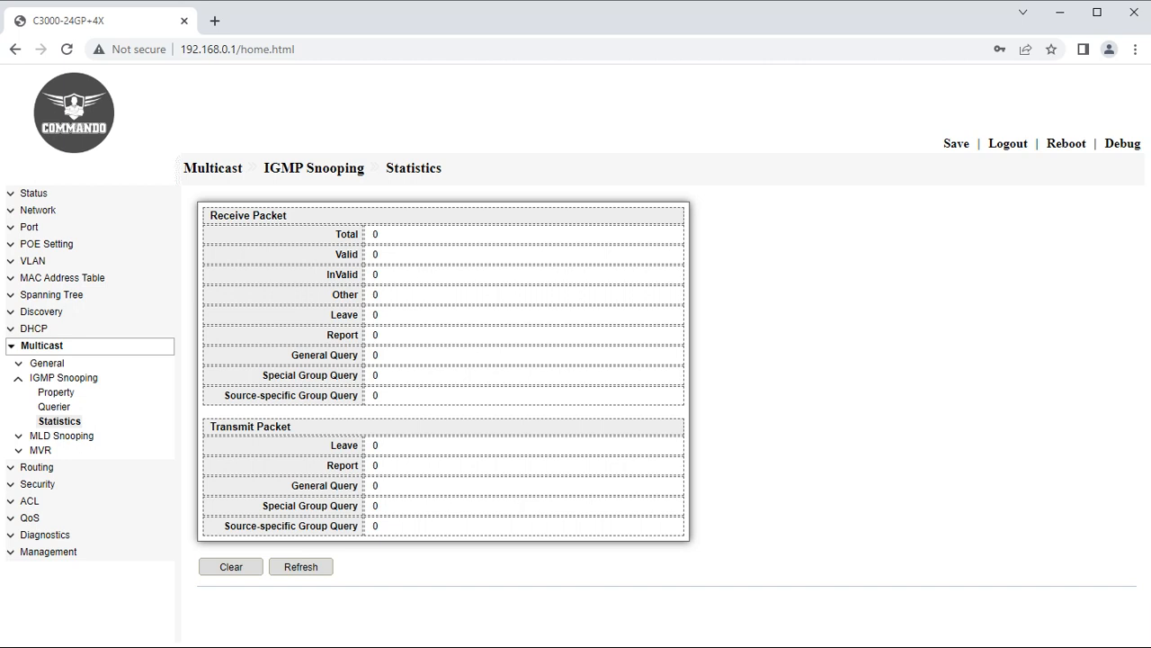
Collapse IGMP Snooping in the sidebar and expand MLD Snooping to reach Property and Statistics.
left_click(18, 378)
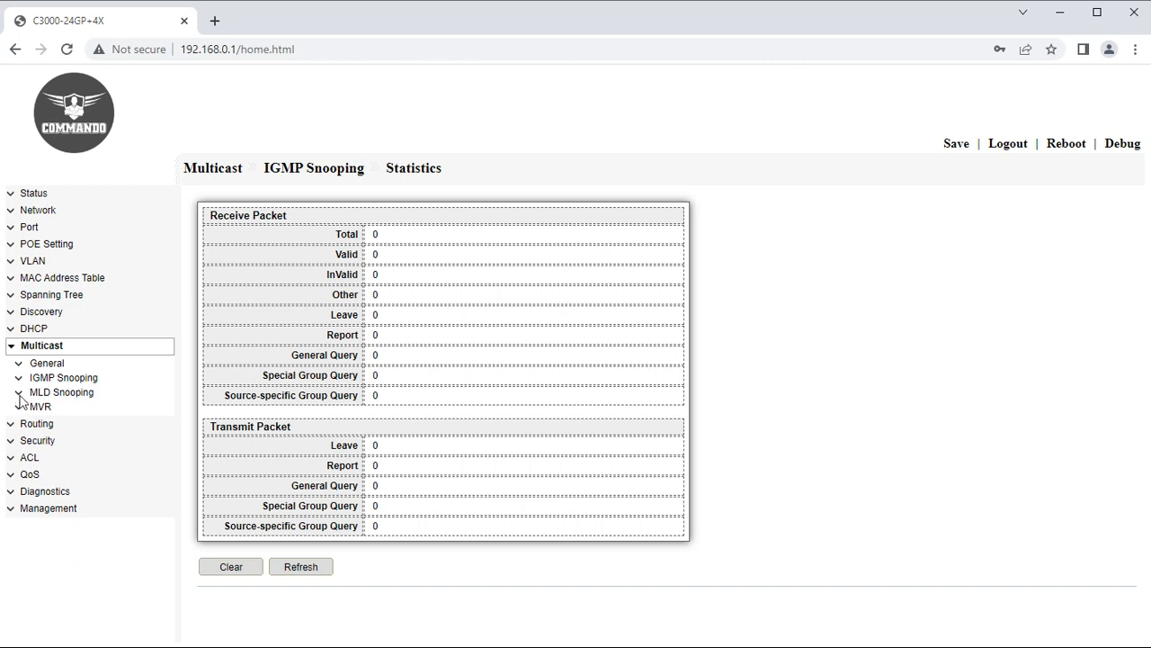
left_click(19, 392)
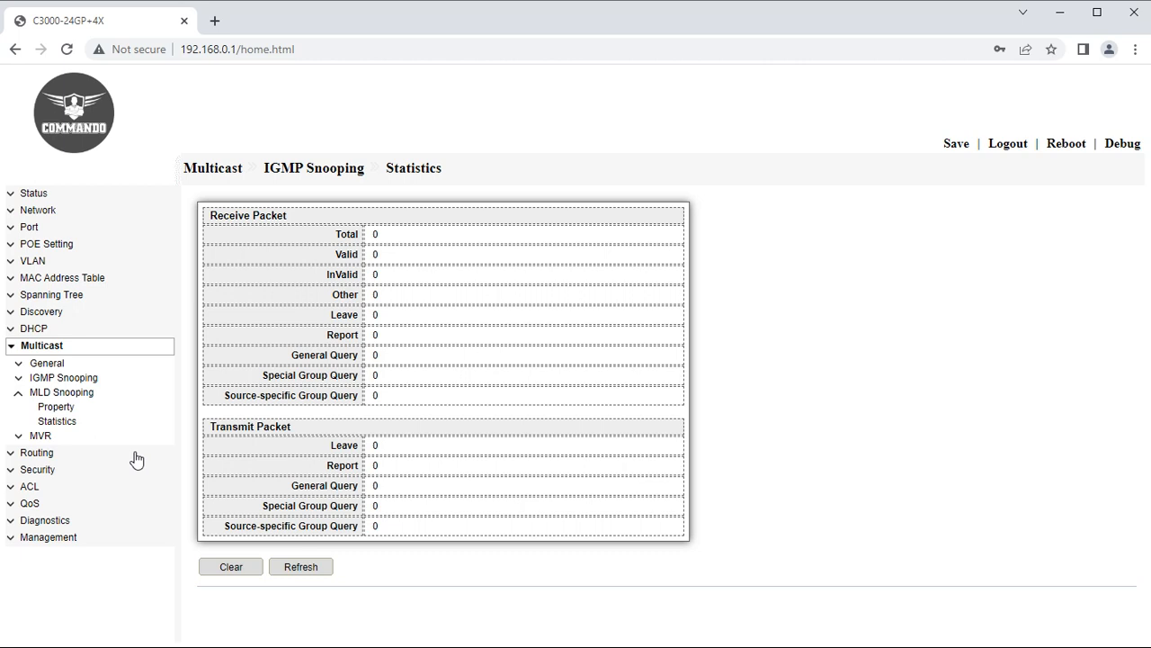
Enable MLD snooping globally with version MLDv2 and apply.
left_click(54, 407)
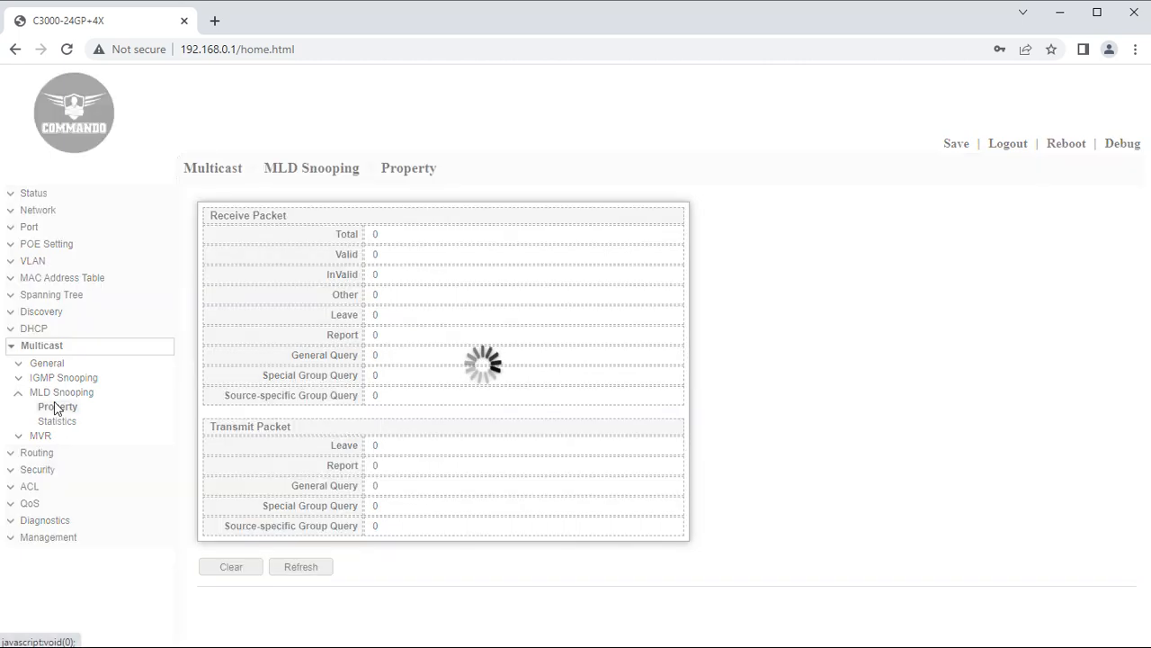
left_click(335, 217)
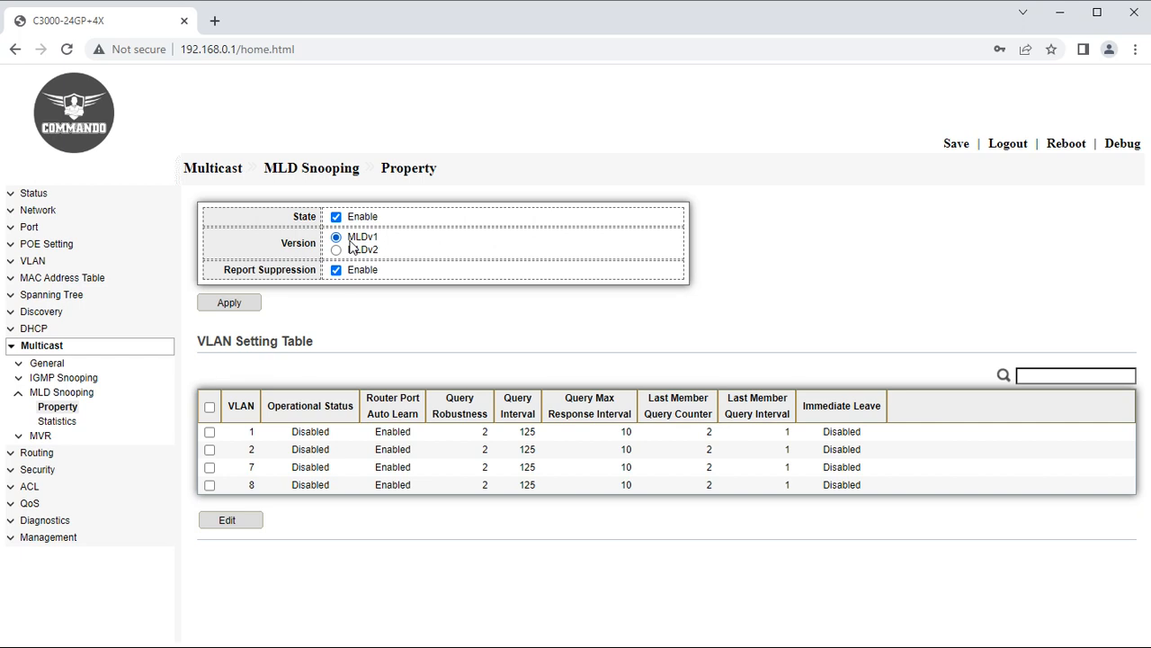
left_click(336, 250)
left_click(251, 303)
Enable MLD snooping State on VLAN 1, then switch the sidebar over to MVR.
left_click(210, 432)
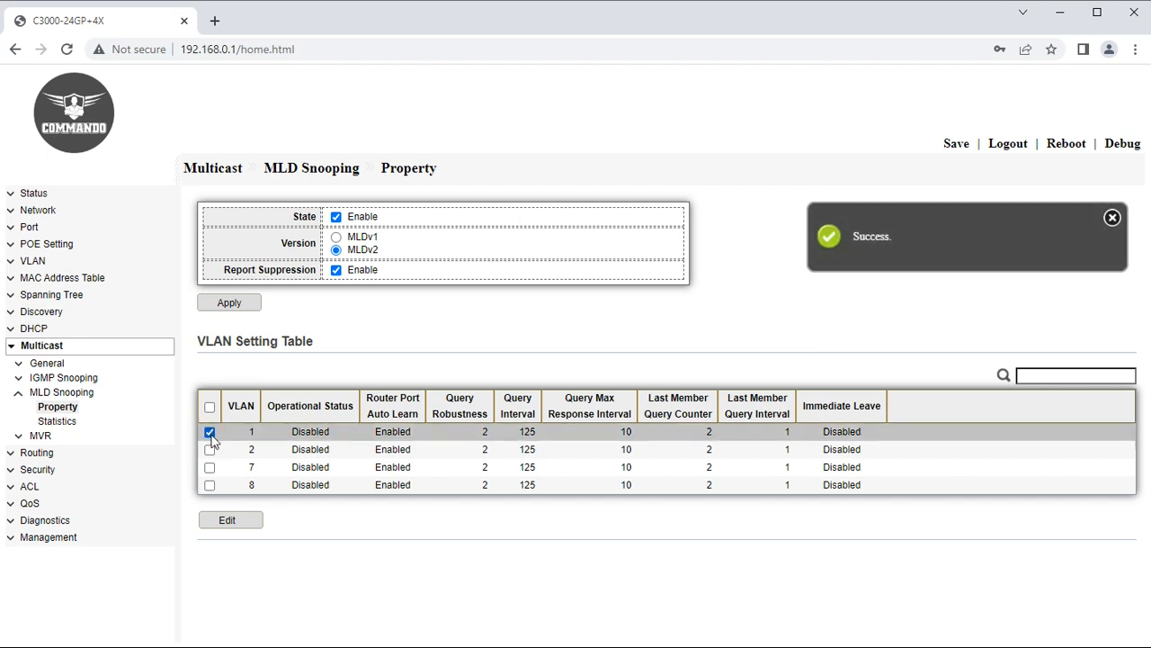
left_click(230, 524)
left_click(386, 285)
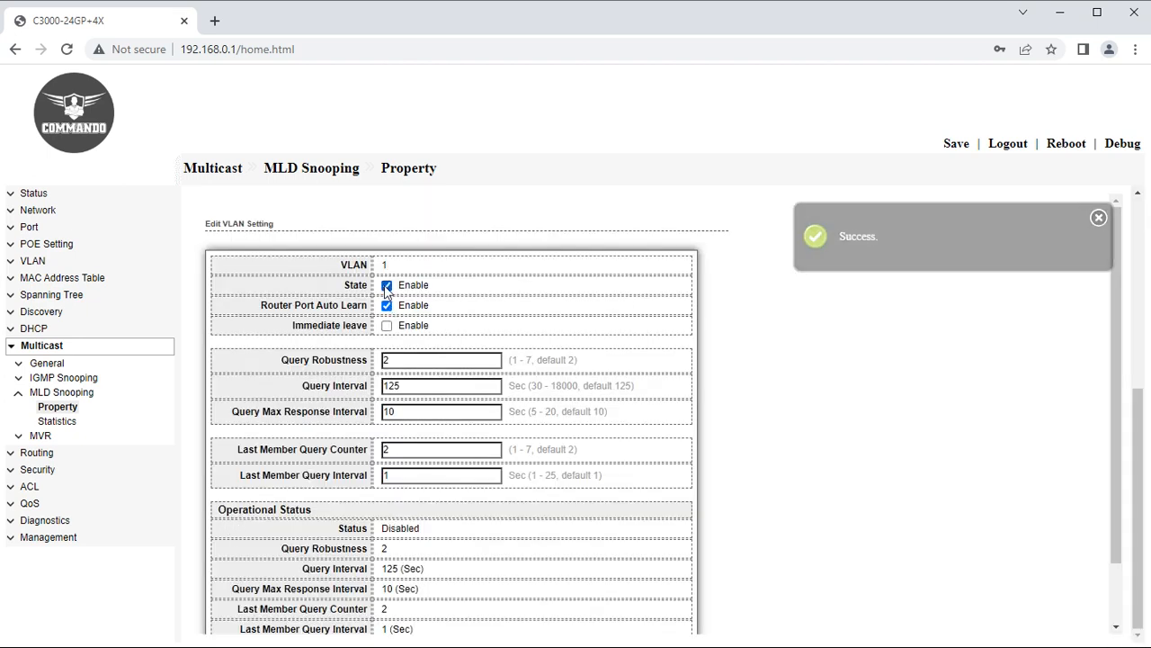
scroll(306, 483, "down", 2)
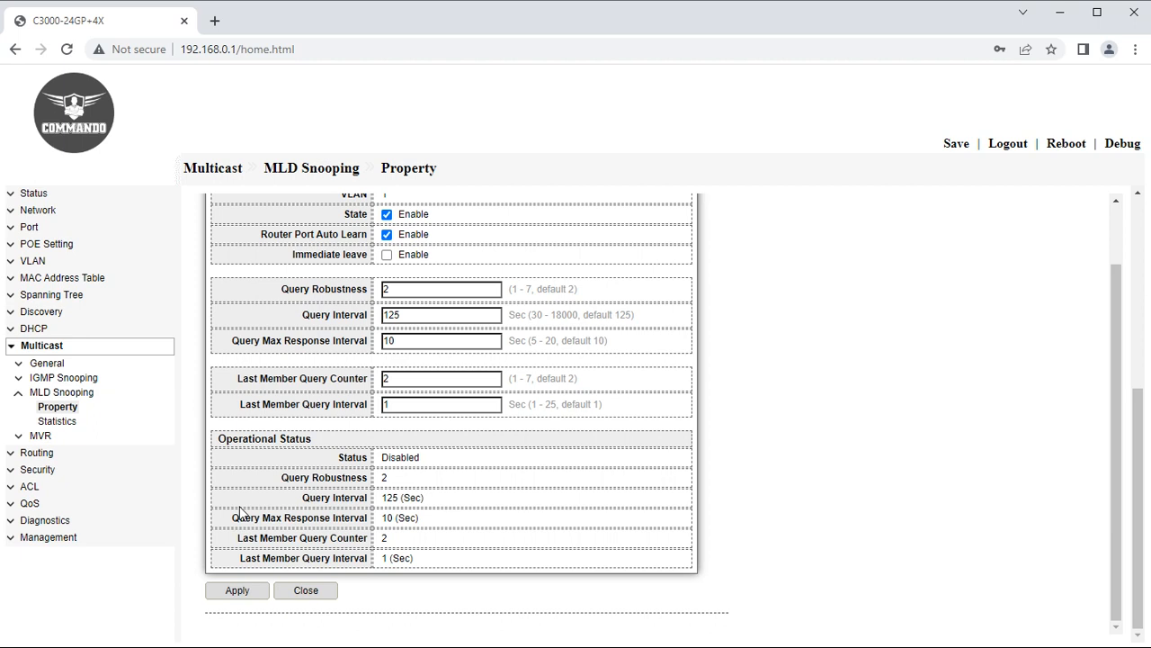
left_click(19, 393)
left_click(20, 410)
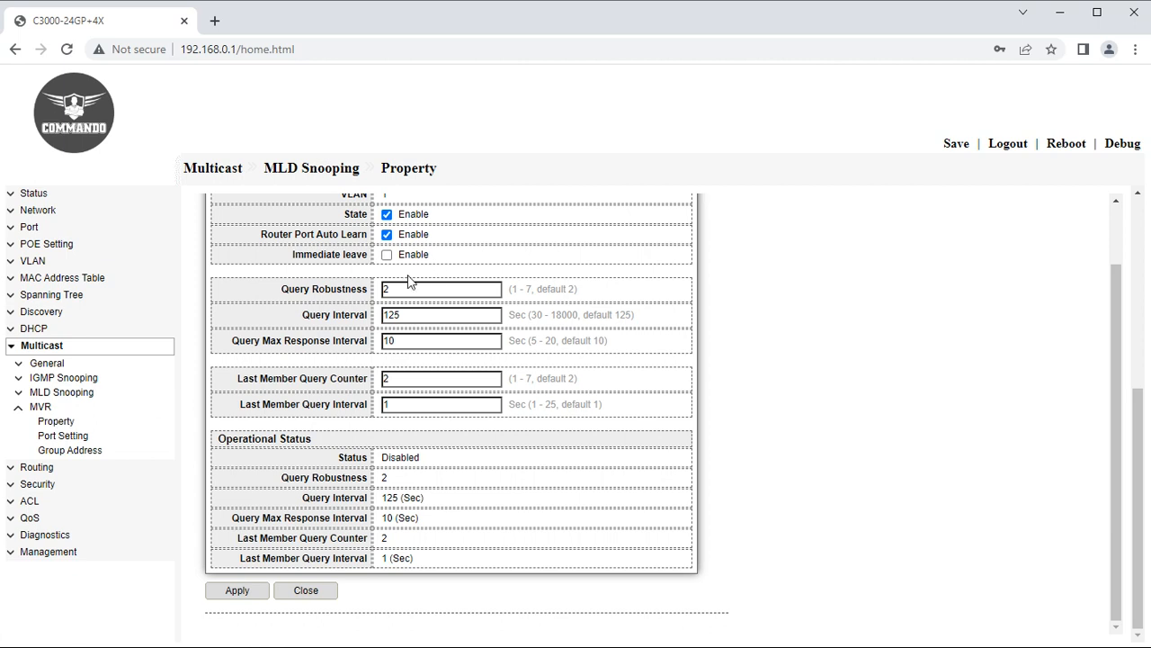
Enable Immediate Leave on all ports in MVR Port Setting.
scroll(411, 283, "up", 1)
scroll(480, 470, "down", 1)
left_click(63, 438)
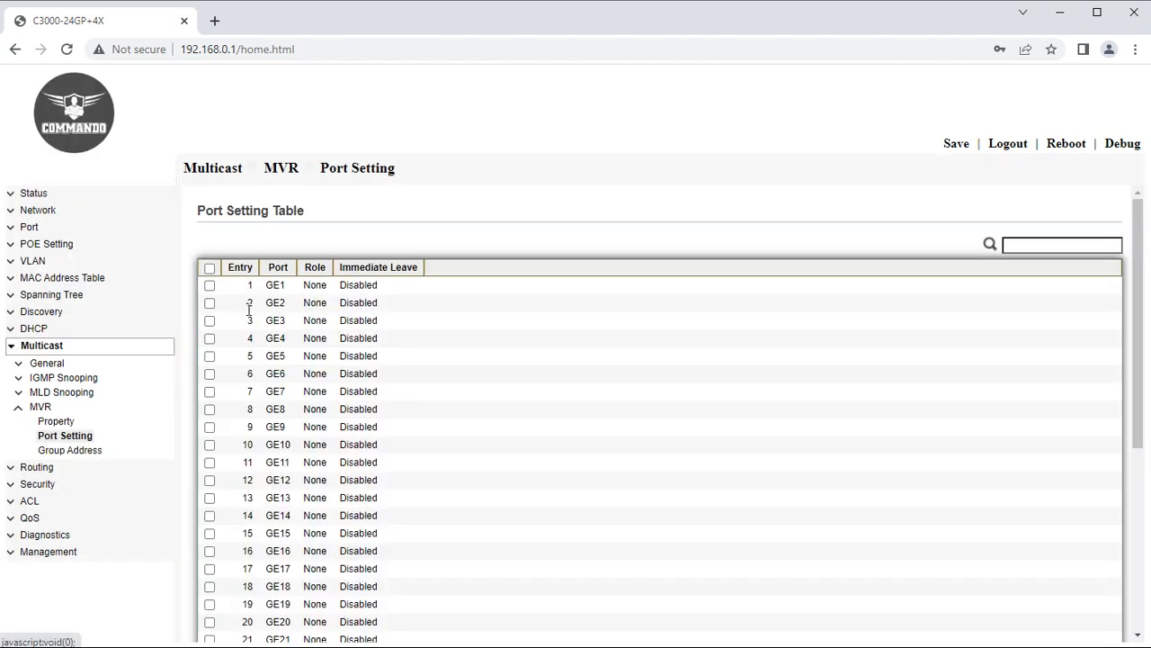
left_click(209, 268)
scroll(293, 640, "down", 5)
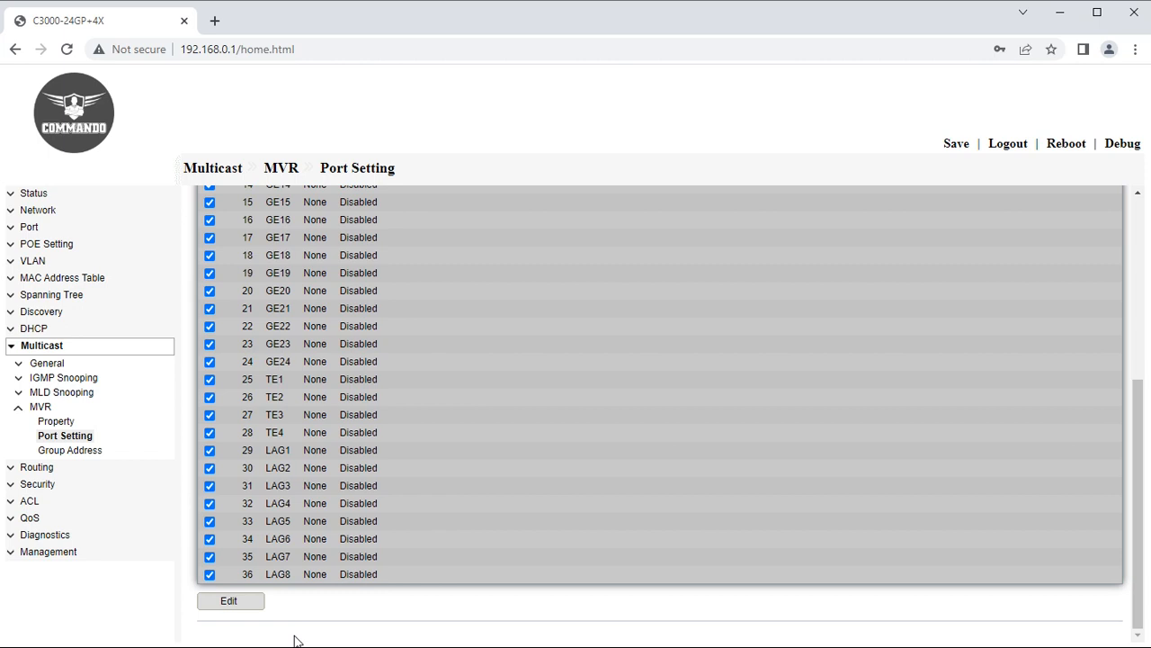
left_click(244, 609)
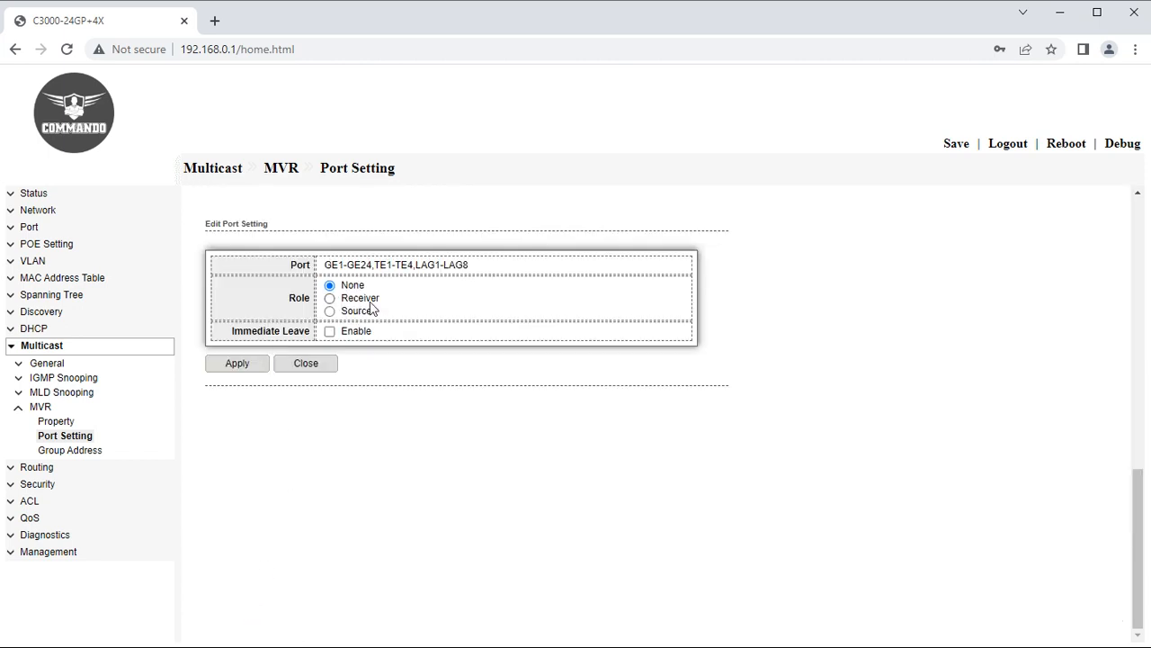
left_click(331, 332)
Add MVR group address 239.0.0.89 for VLAN 1, which is rejected as out of range.
left_click(72, 449)
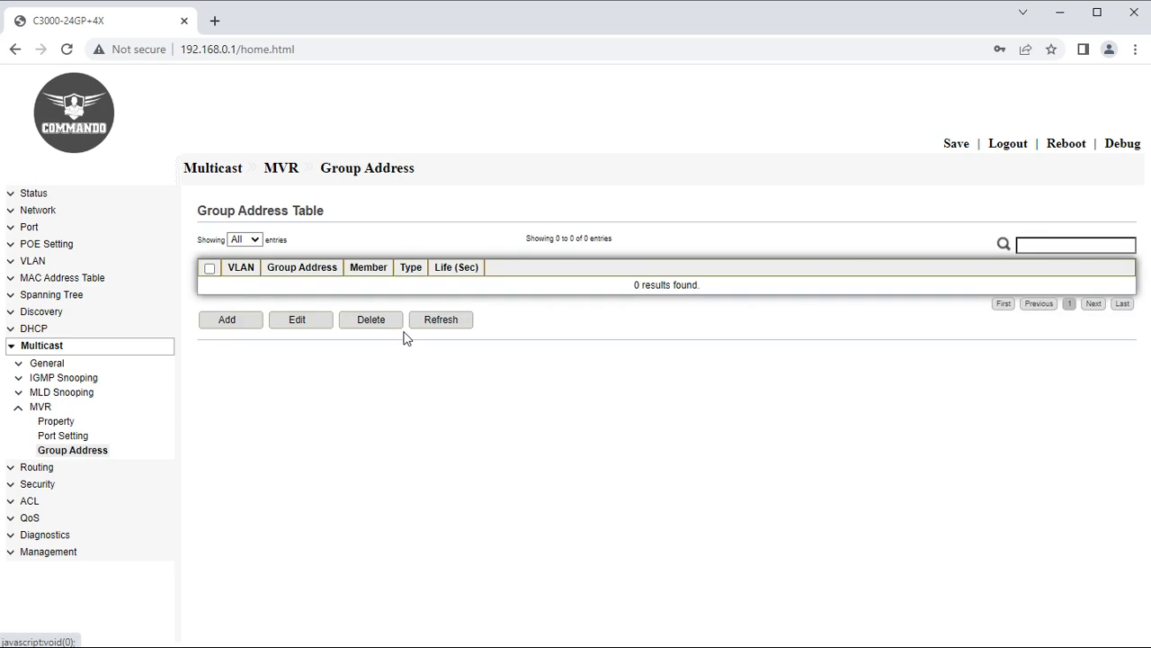
left_click(257, 333)
left_click(345, 286)
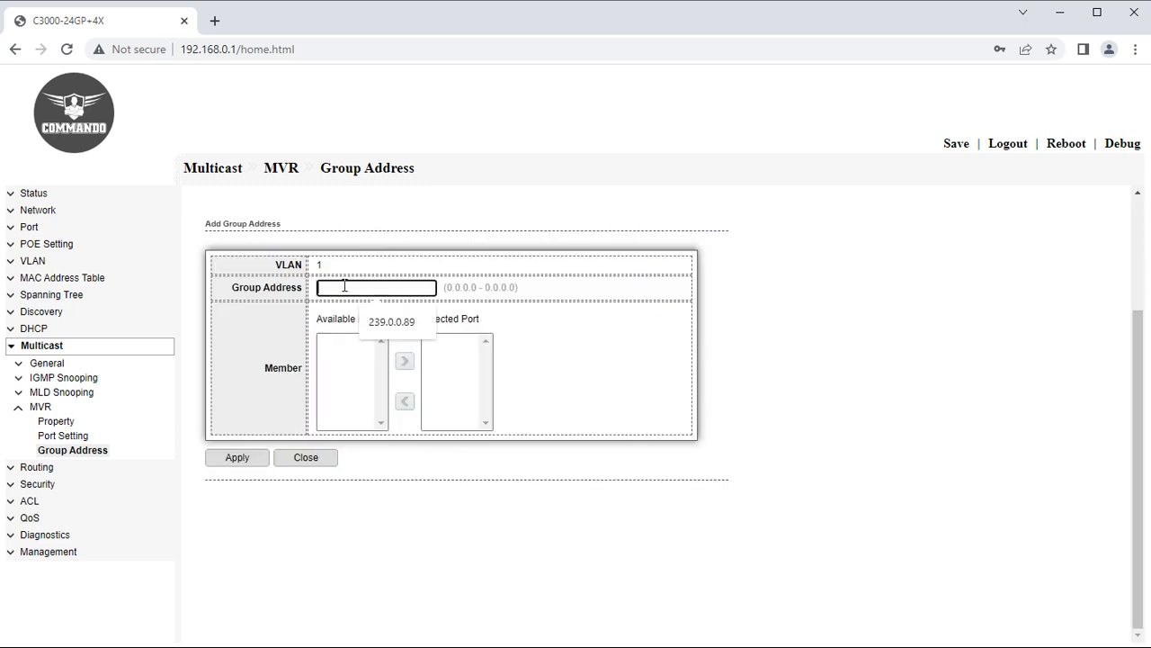
left_click(367, 320)
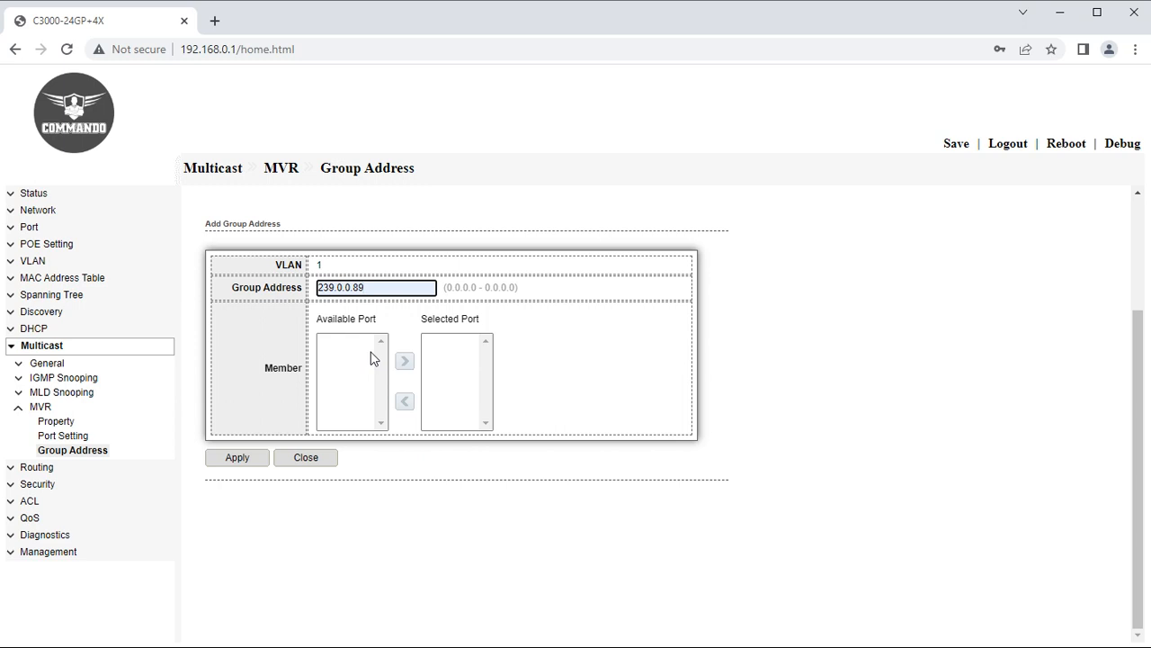
left_click(12, 350)
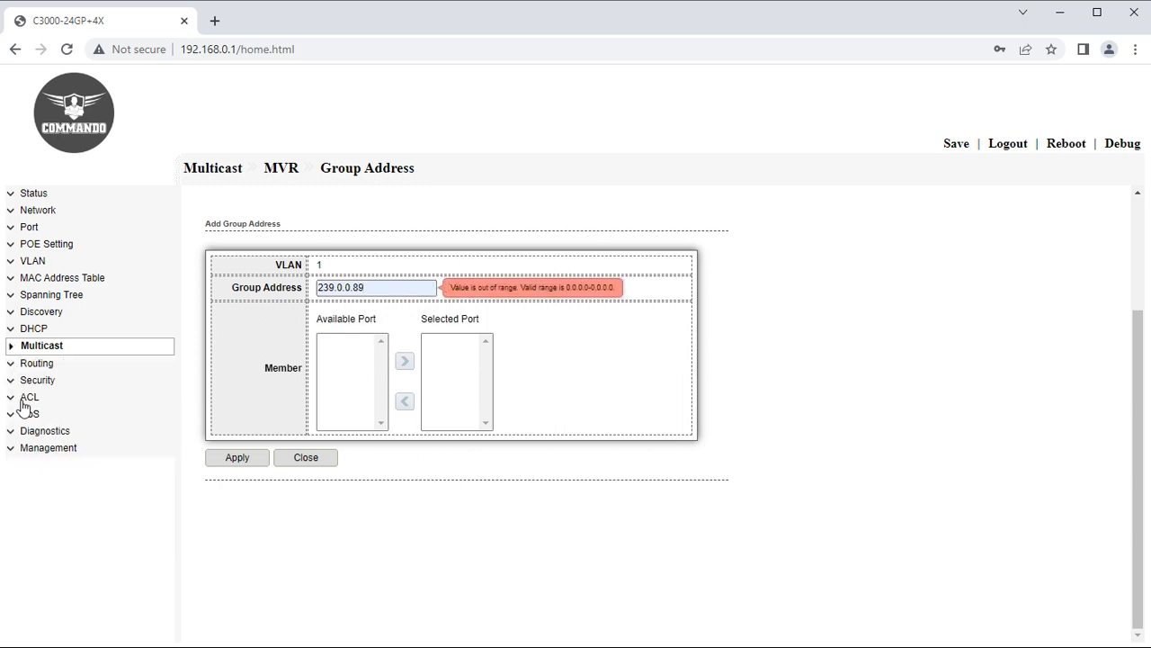
Navigate to Routing > IPv4 Management and Interfaces > IPv4 Interface to view VLAN 1 at 192.168.0.1.
left_click(12, 363)
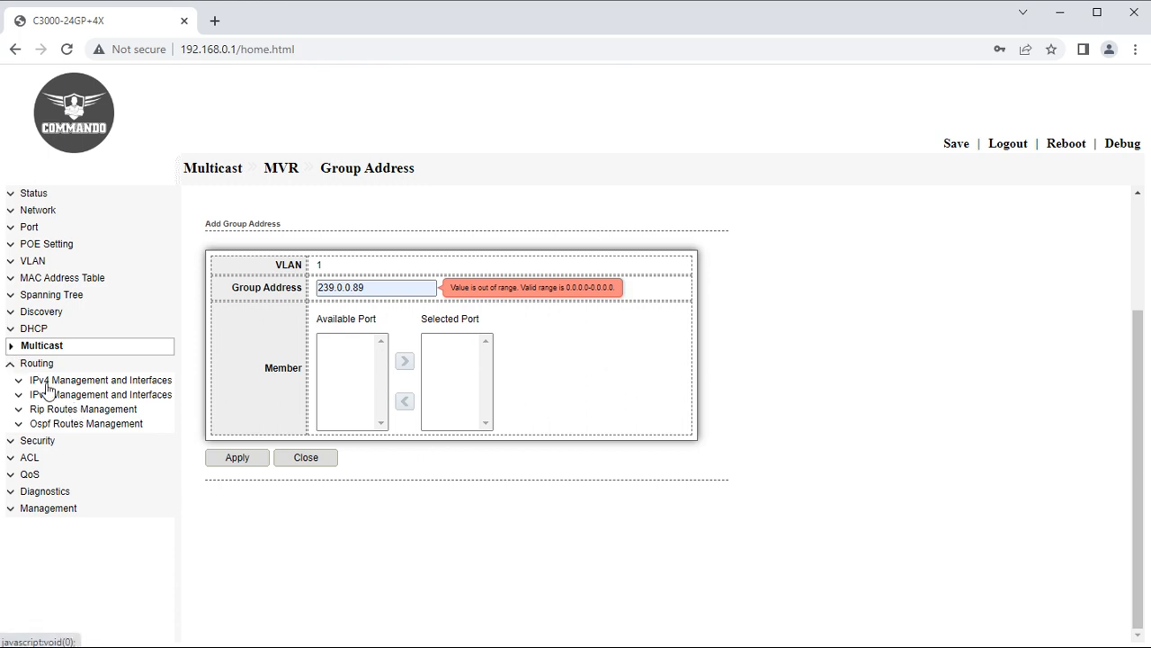
left_click(41, 381)
left_click(43, 397)
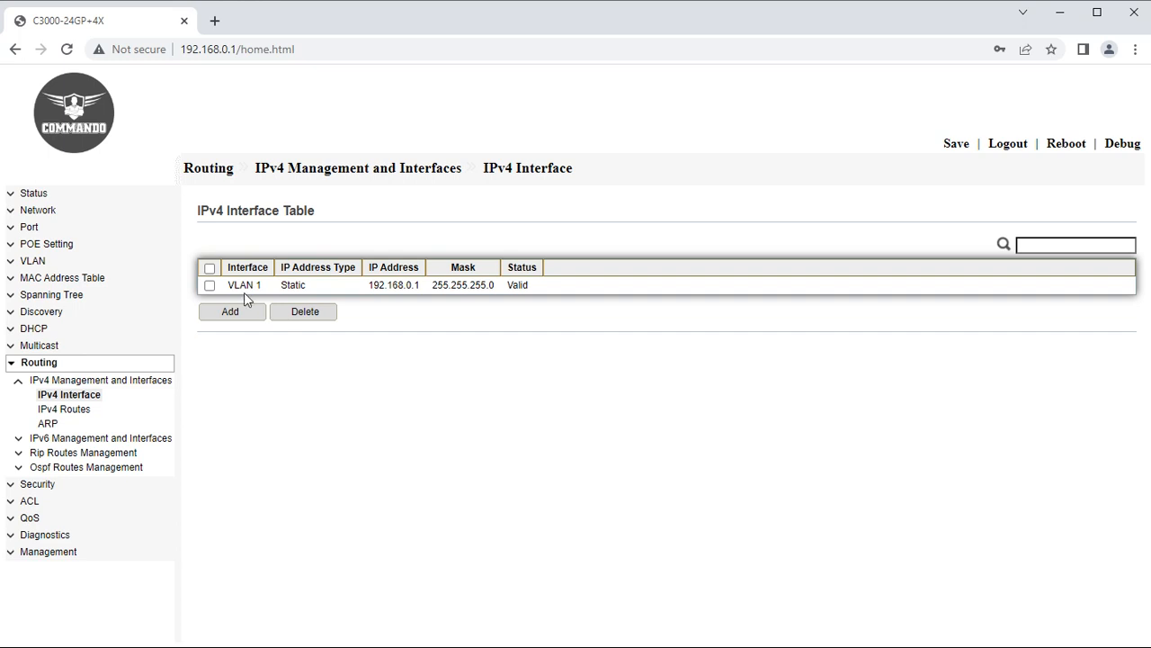
Add a static VLAN 2 IPv4 interface 192.168.10.1 with mask 255.255.255.0.
left_click_drag(431, 285, 363, 288)
left_click(236, 314)
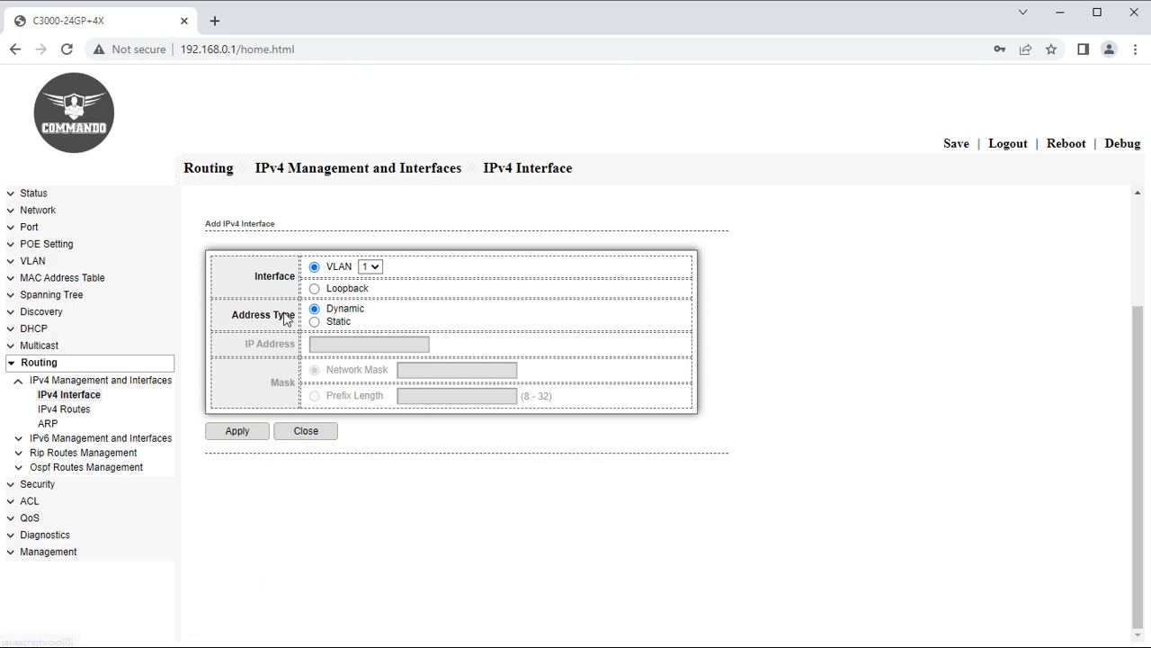
left_click(371, 267)
left_click(373, 293)
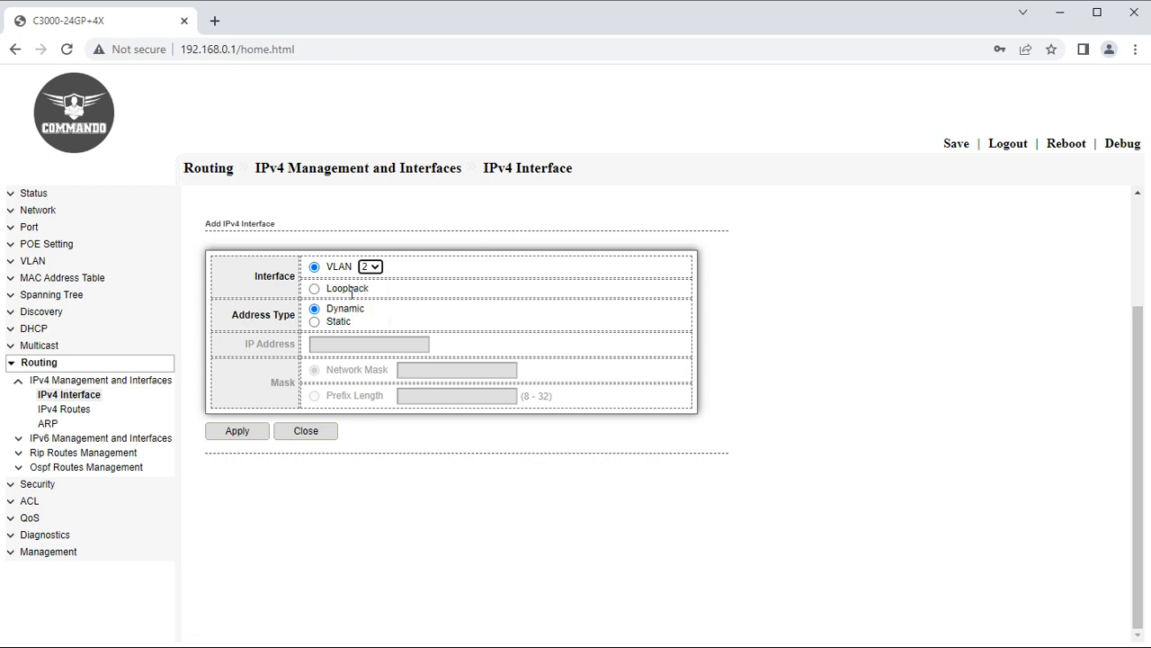
left_click(314, 321)
left_click(347, 343)
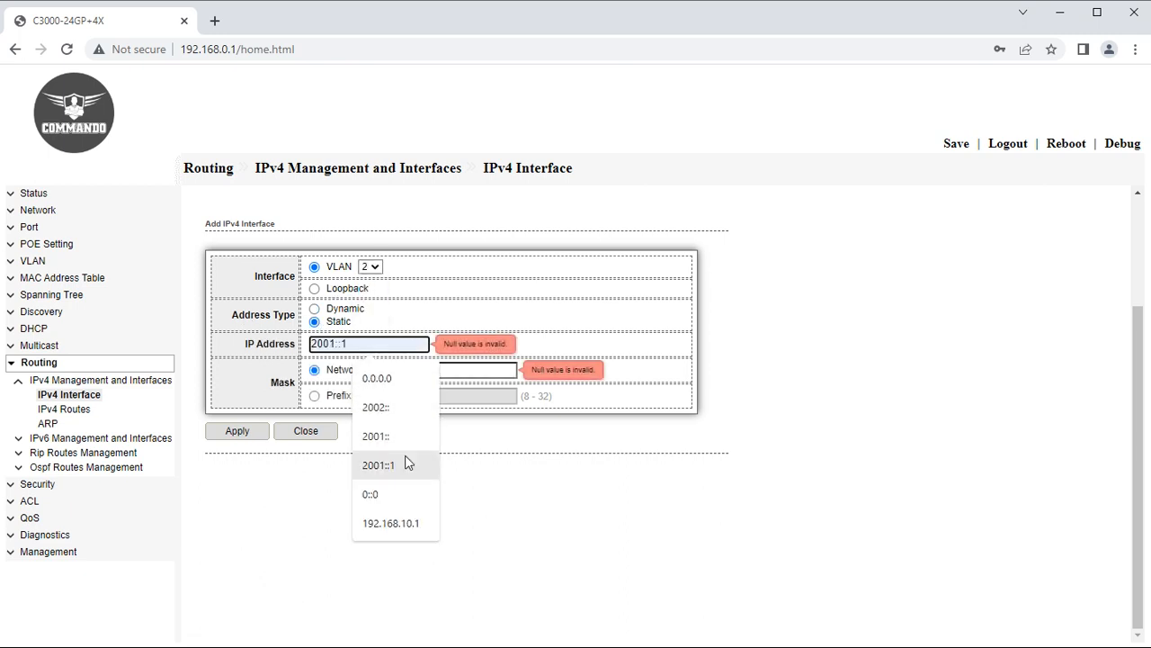
left_click(411, 524)
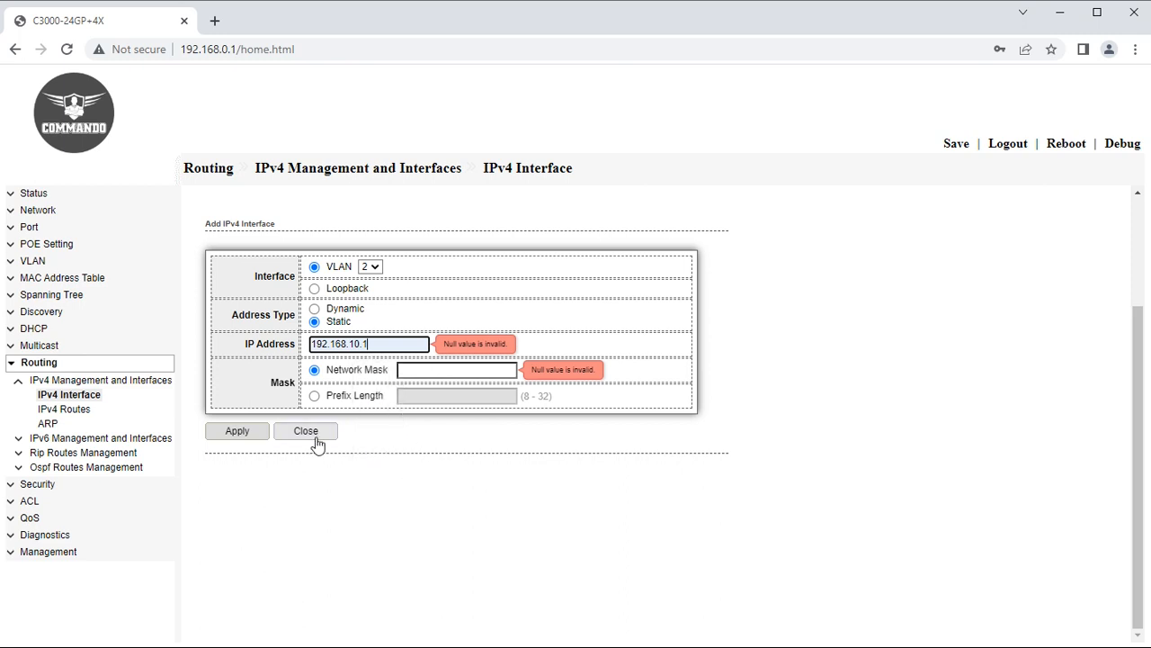
left_click(439, 372)
left_click(481, 404)
left_click(248, 439)
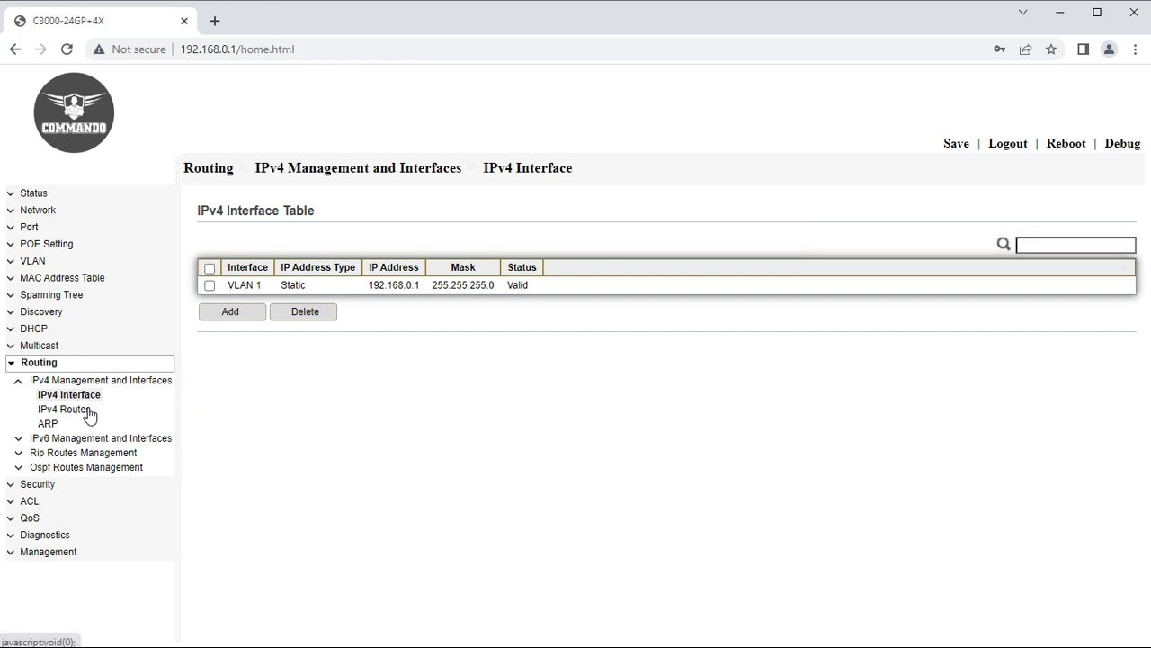
Resubmit the static VLAN 2 interface 192.168.10.1/255.255.255.0 a second time.
left_click(227, 315)
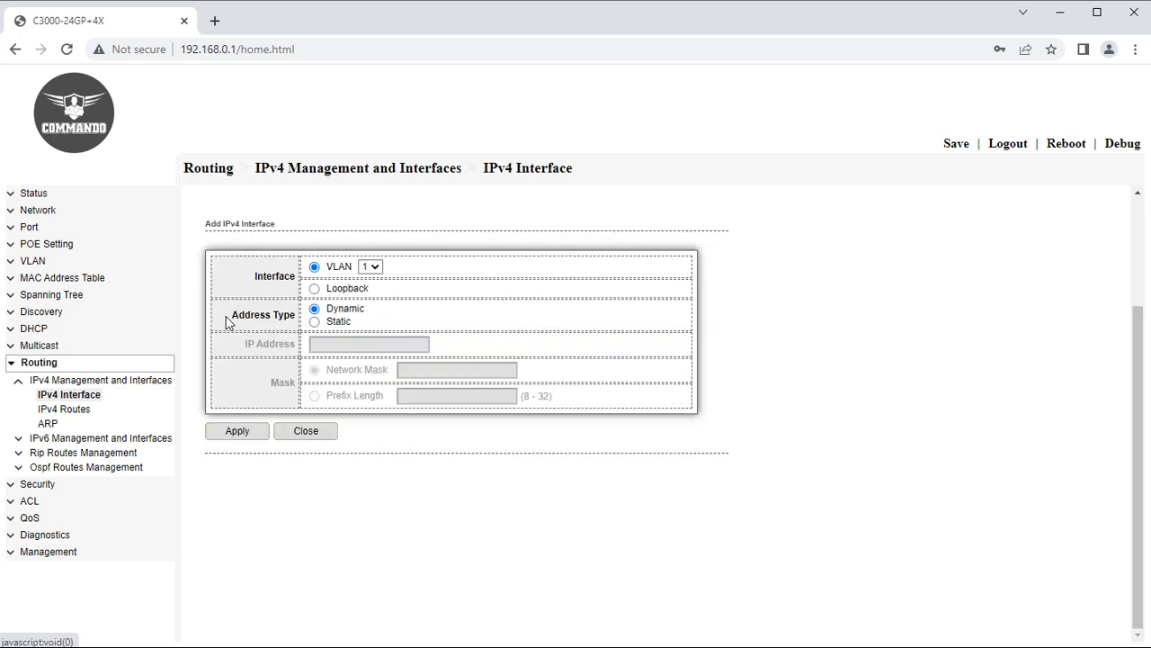
left_click(370, 266)
left_click(369, 291)
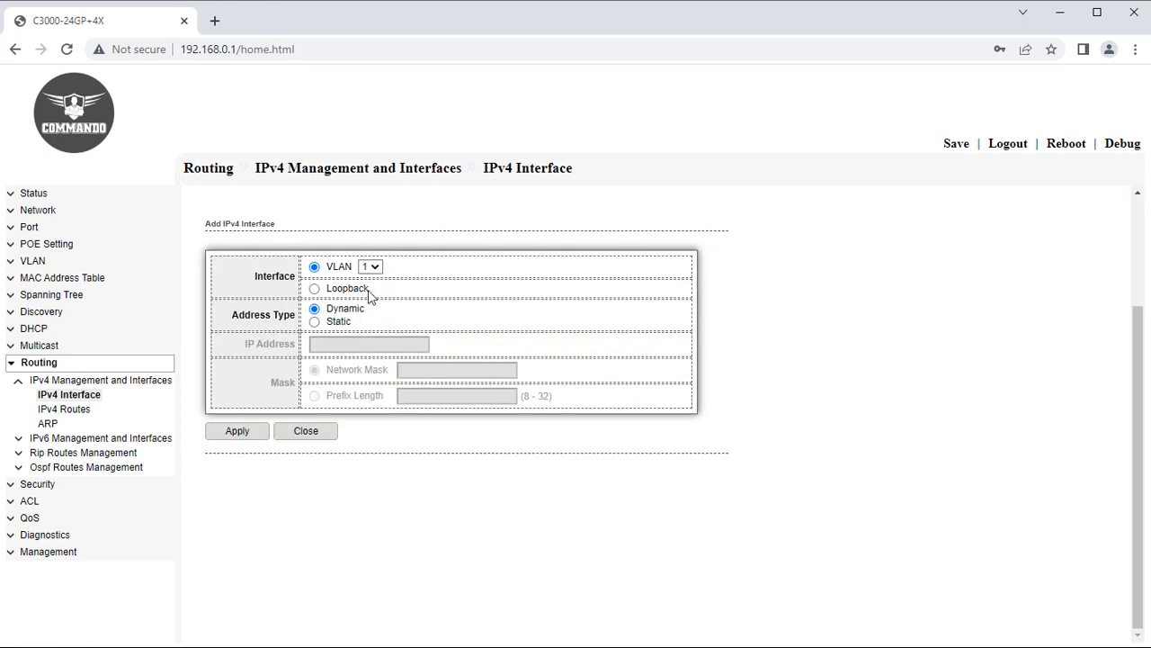
left_click(314, 321)
left_click(364, 343)
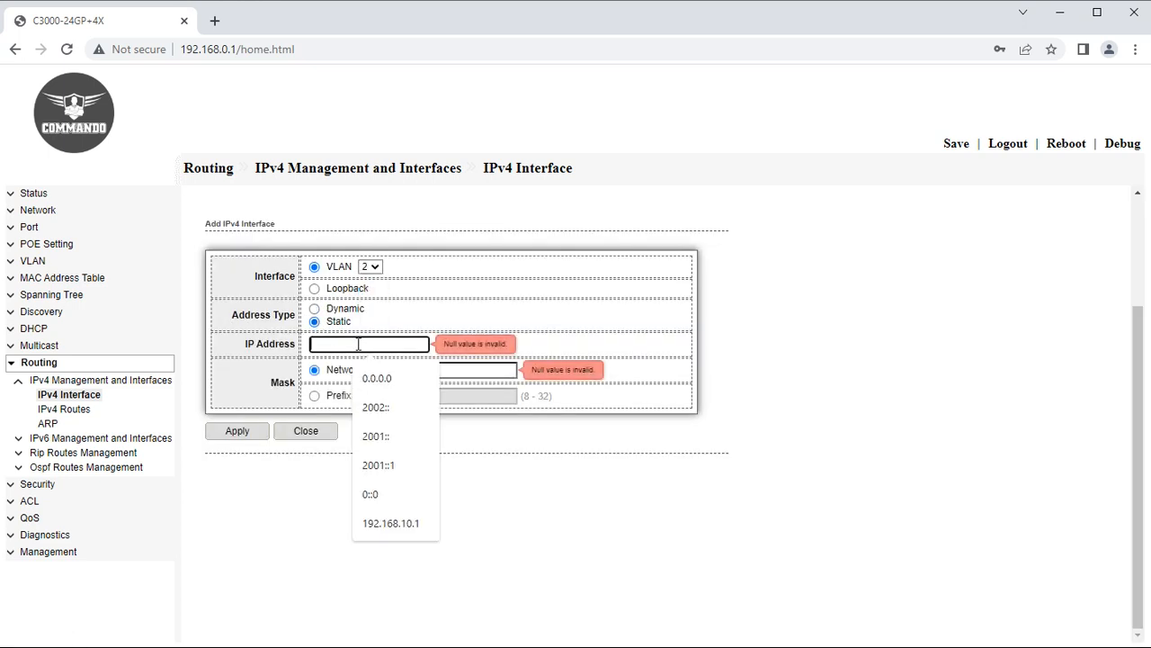
left_click(396, 522)
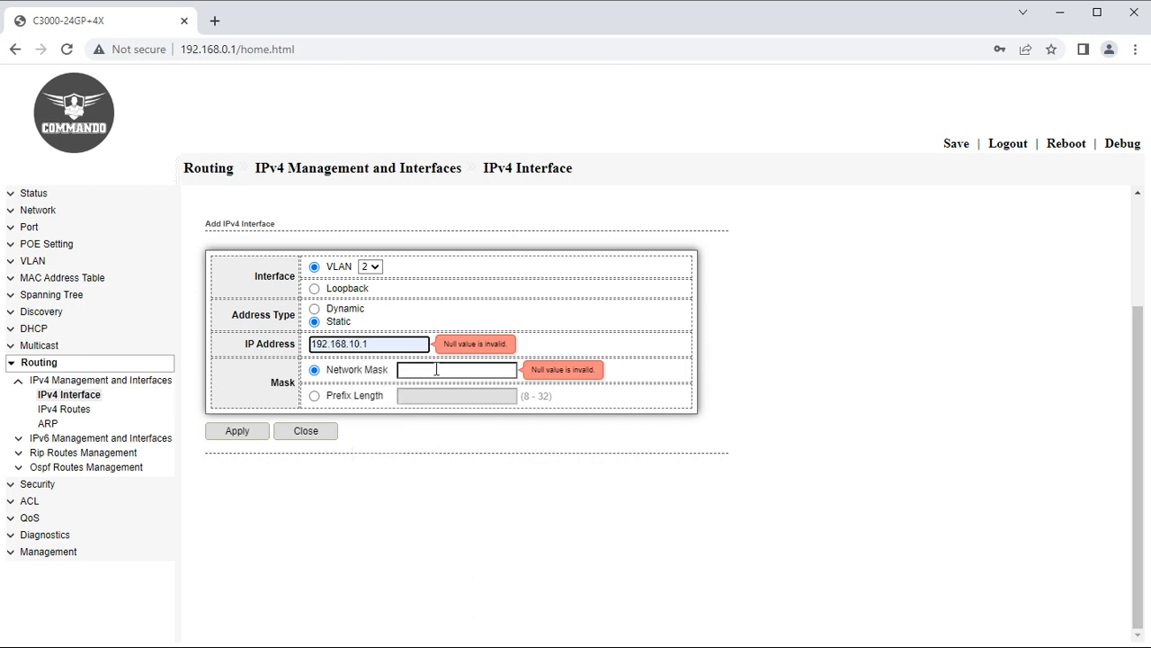
left_click(437, 369)
left_click(477, 404)
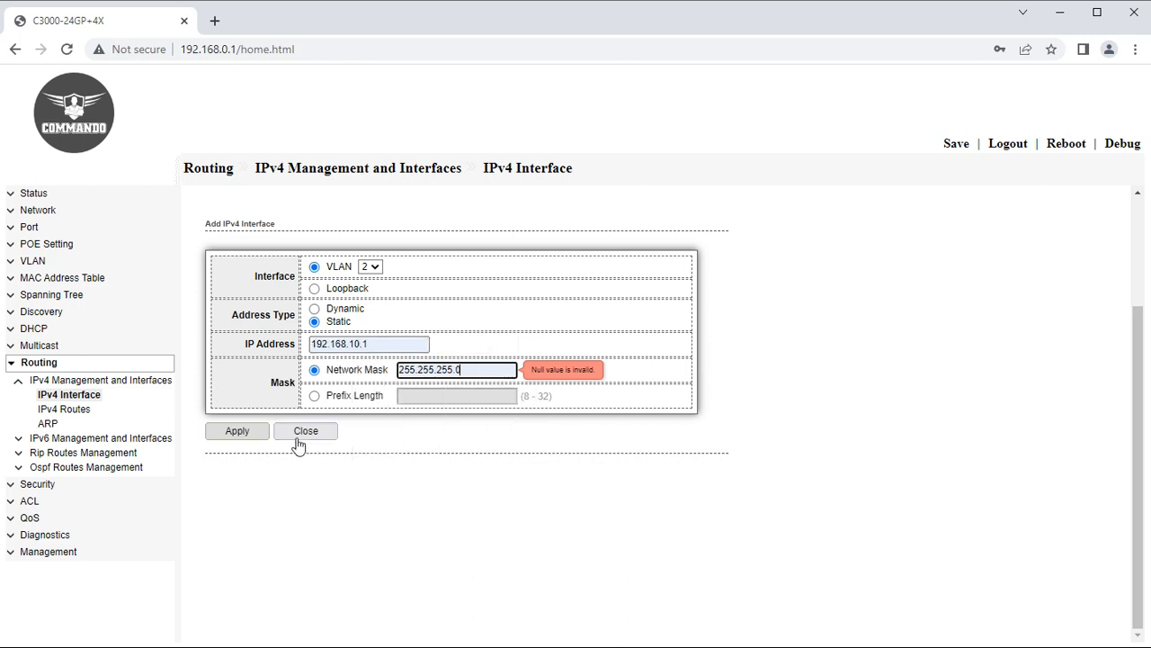
left_click(243, 438)
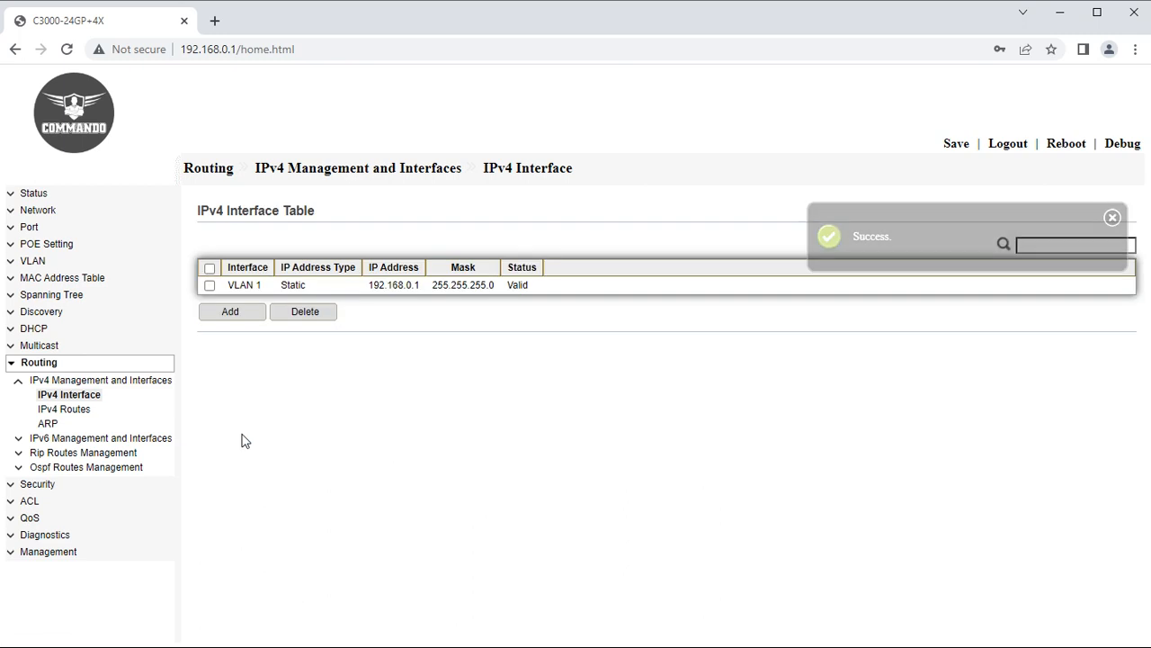
In IPv4 Routes, add a static route 0.0.0.0/255.255.255.0 via next hop 192.168.0.100.
left_click(62, 413)
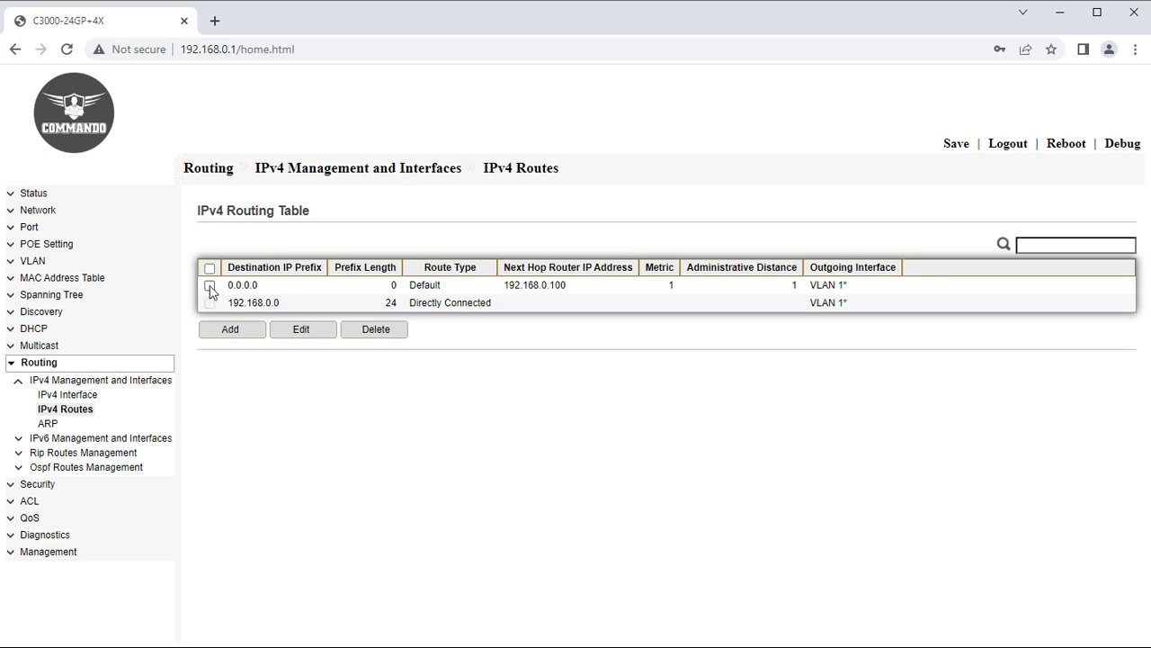
left_click_drag(237, 284, 334, 290)
left_click_drag(509, 286, 582, 288)
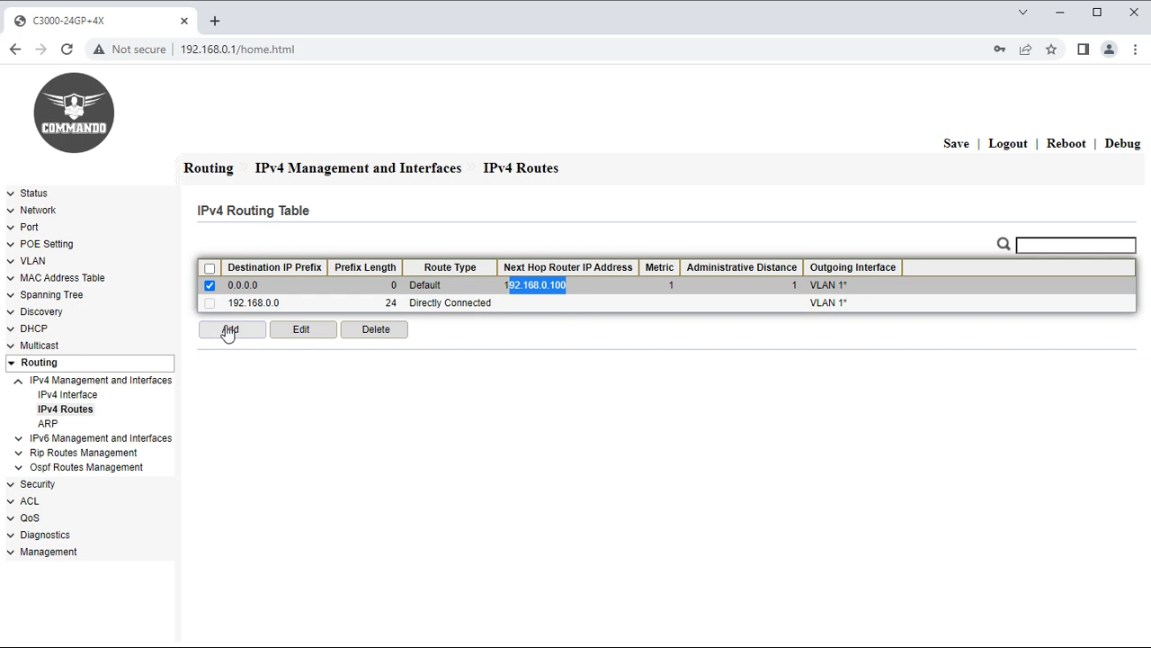
left_click(228, 331)
left_click(397, 268)
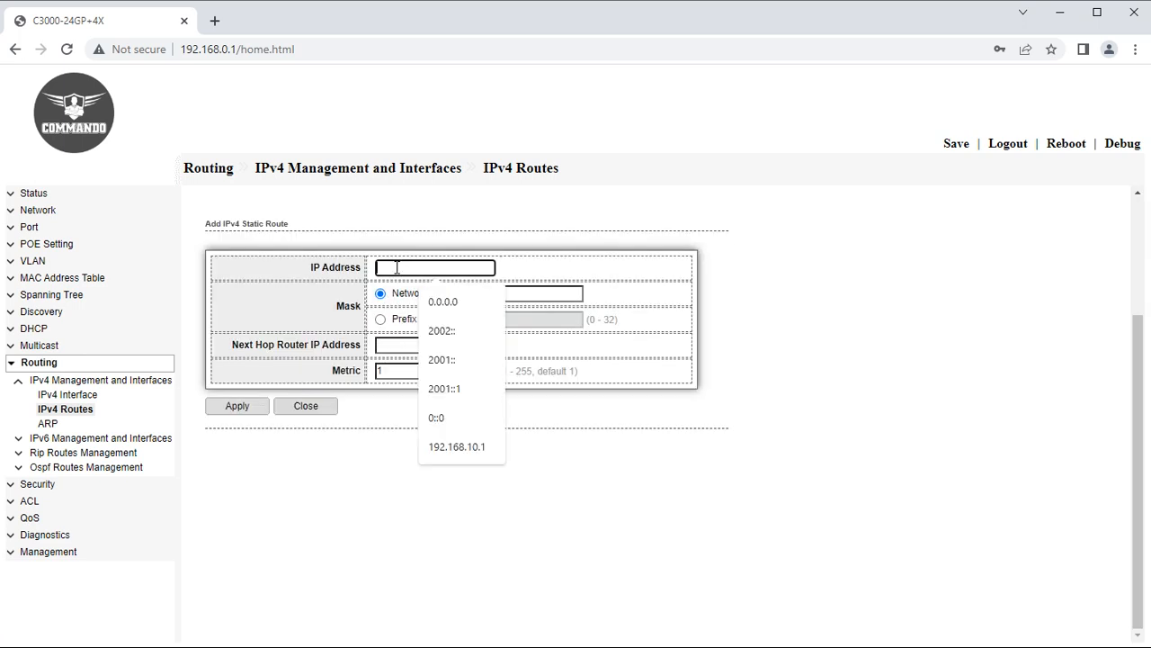
left_click(463, 304)
left_click(517, 294)
left_click(504, 326)
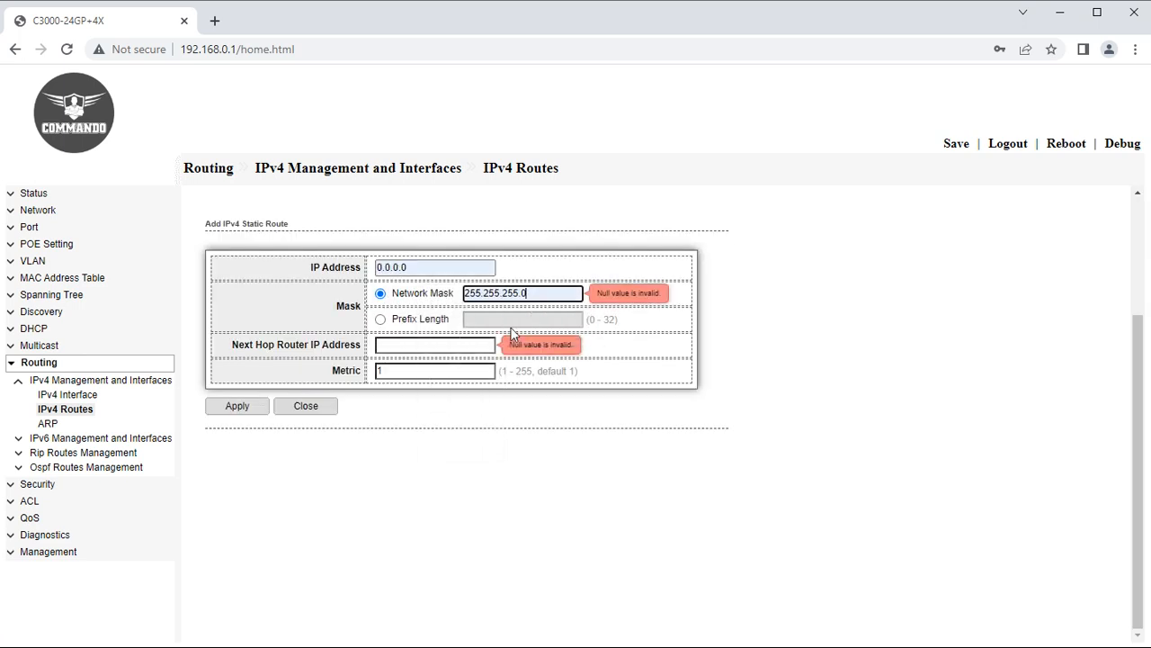
left_click(392, 349)
left_click(460, 437)
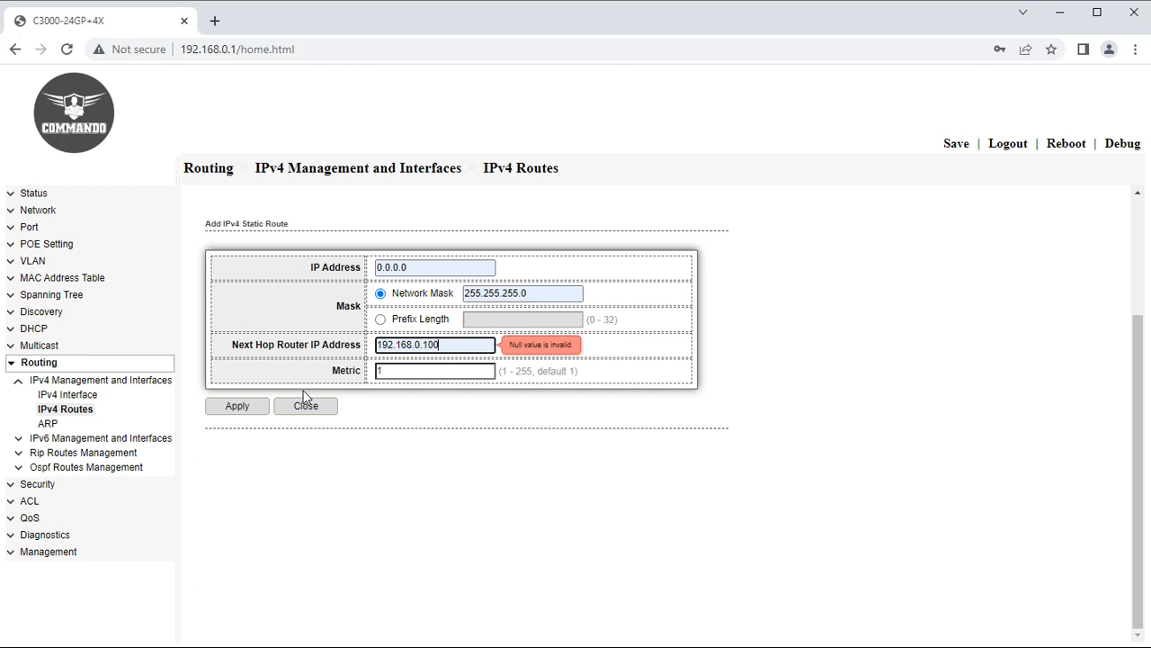
left_click(239, 407)
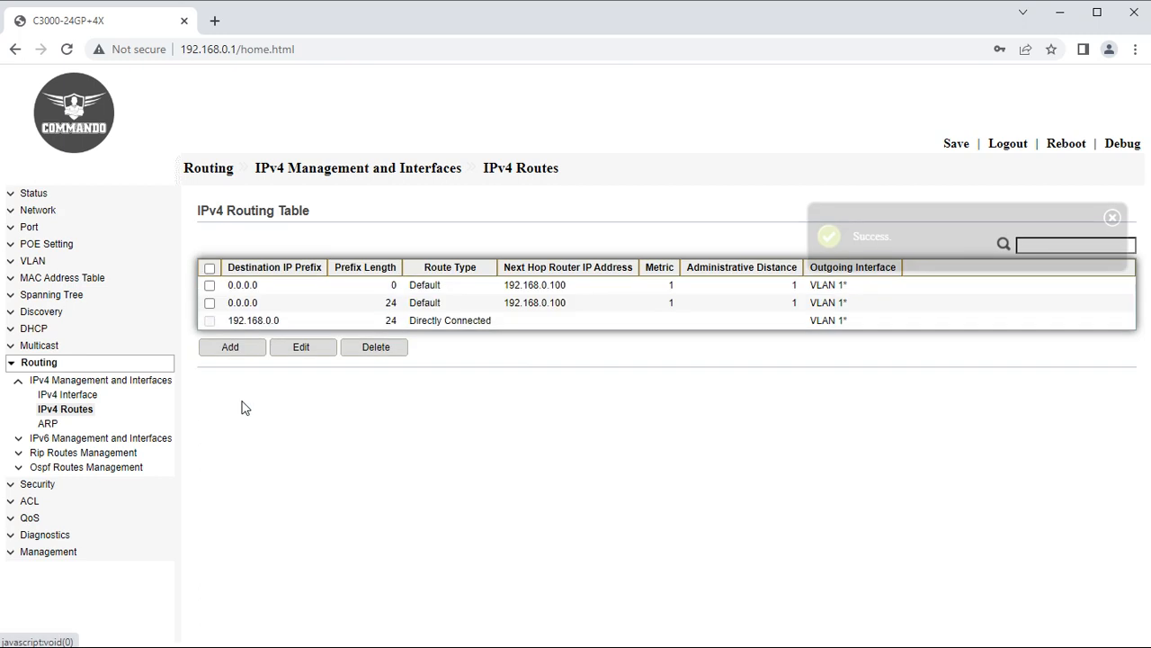
Delete the mistaken 0.0.0.0/24 route.
left_click(211, 305)
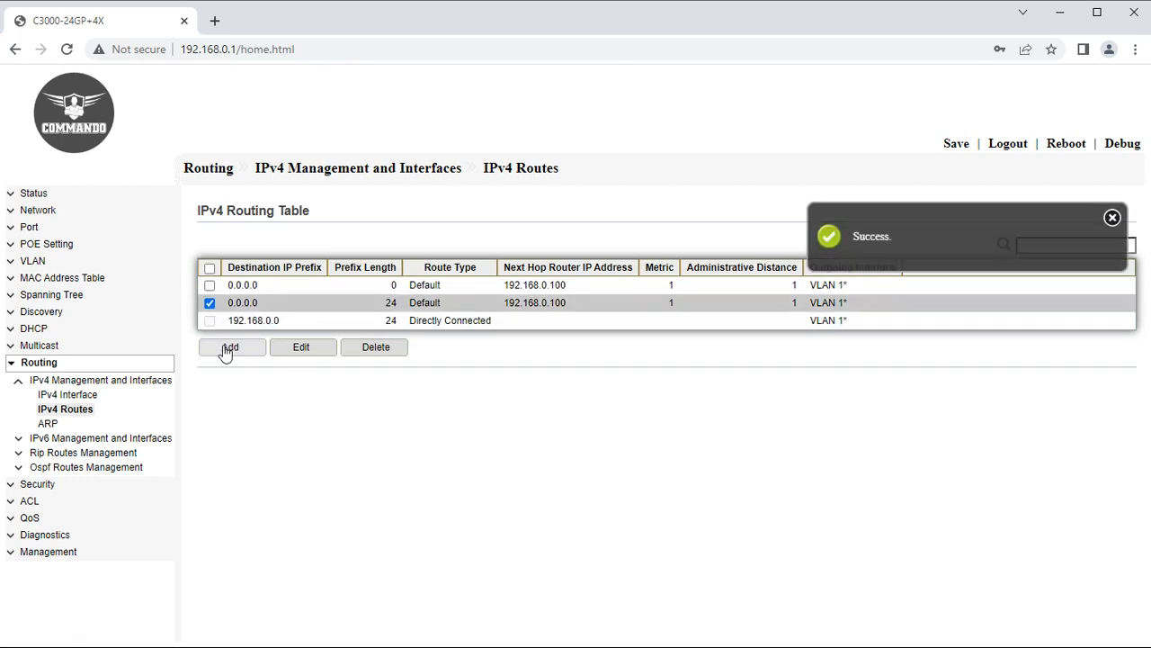
left_click(380, 347)
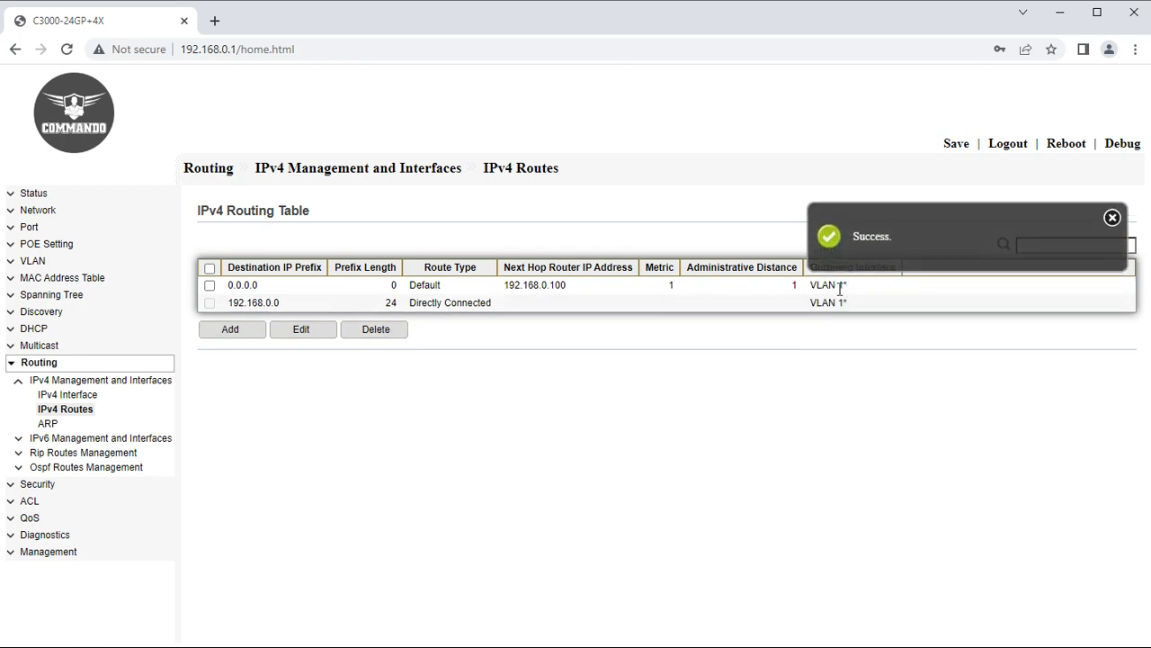
left_click(1112, 218)
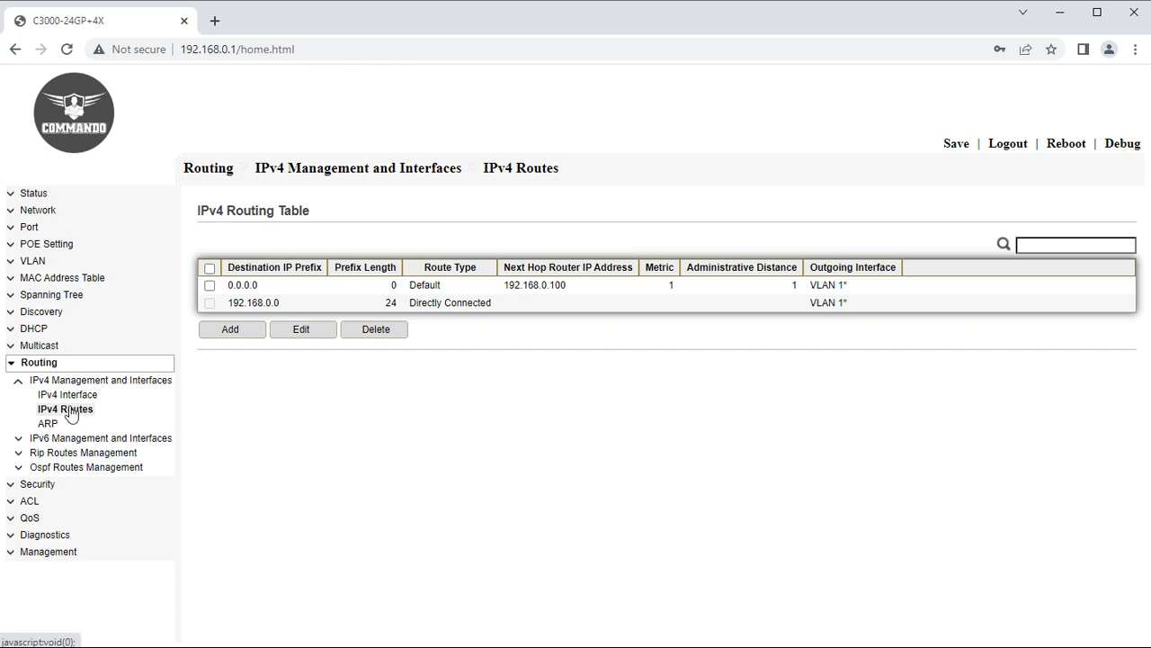
Add a static route to 192.168.1.0/255.255.255.0 via next hop 192.168.0.100.
left_click(236, 331)
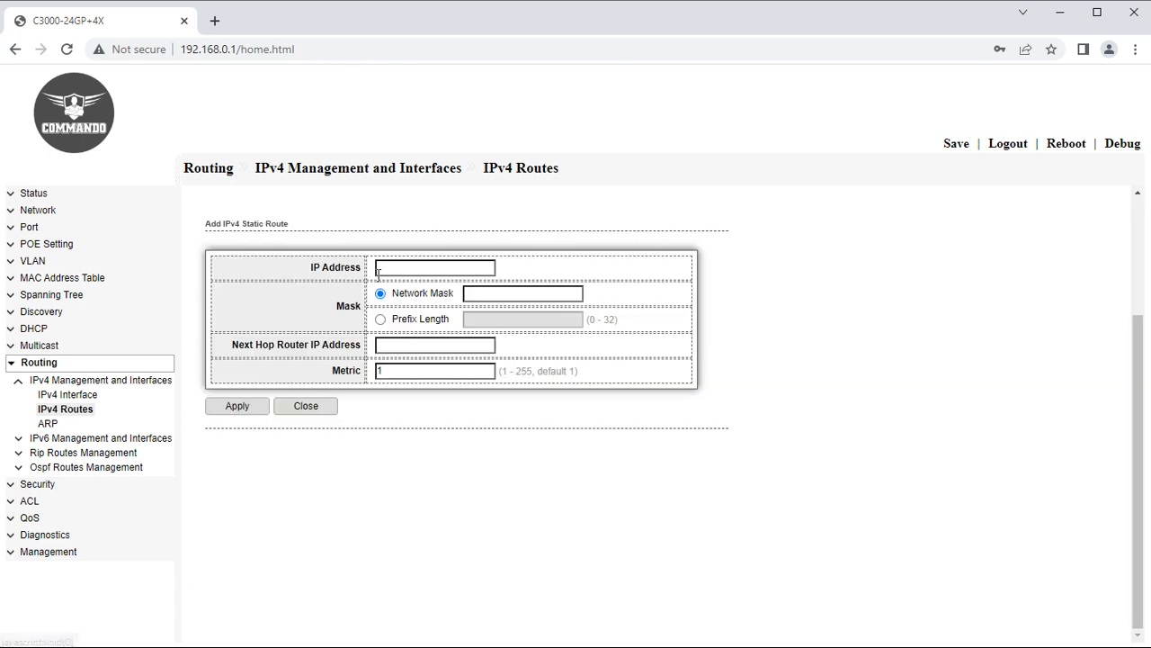
left_click(429, 268)
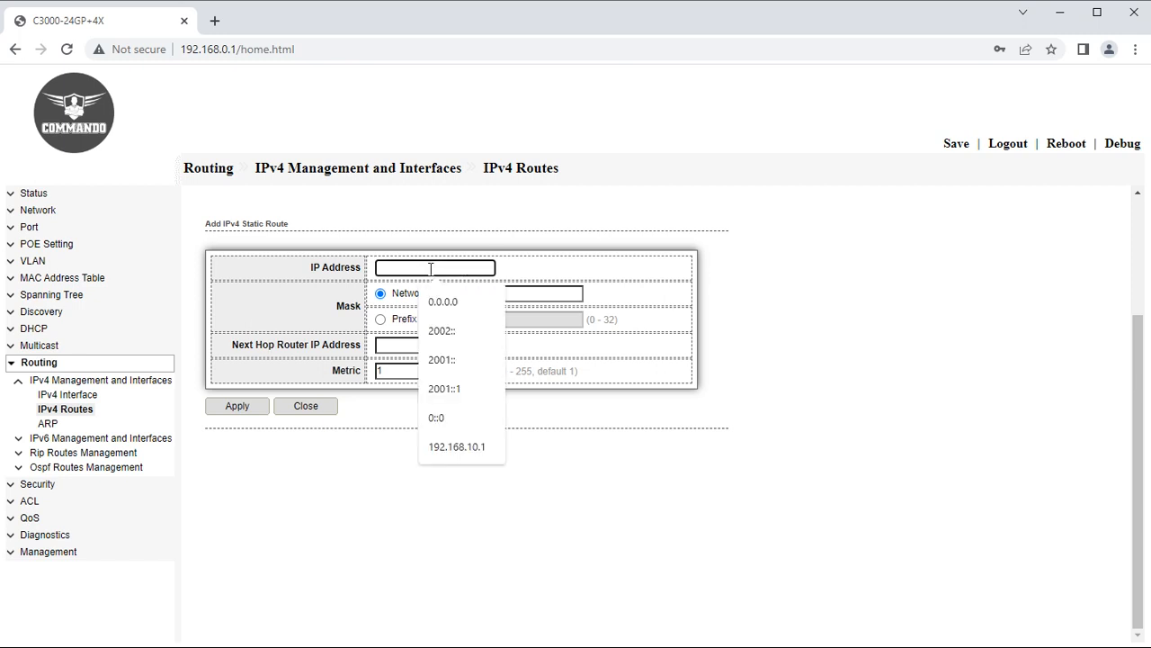
type("192")
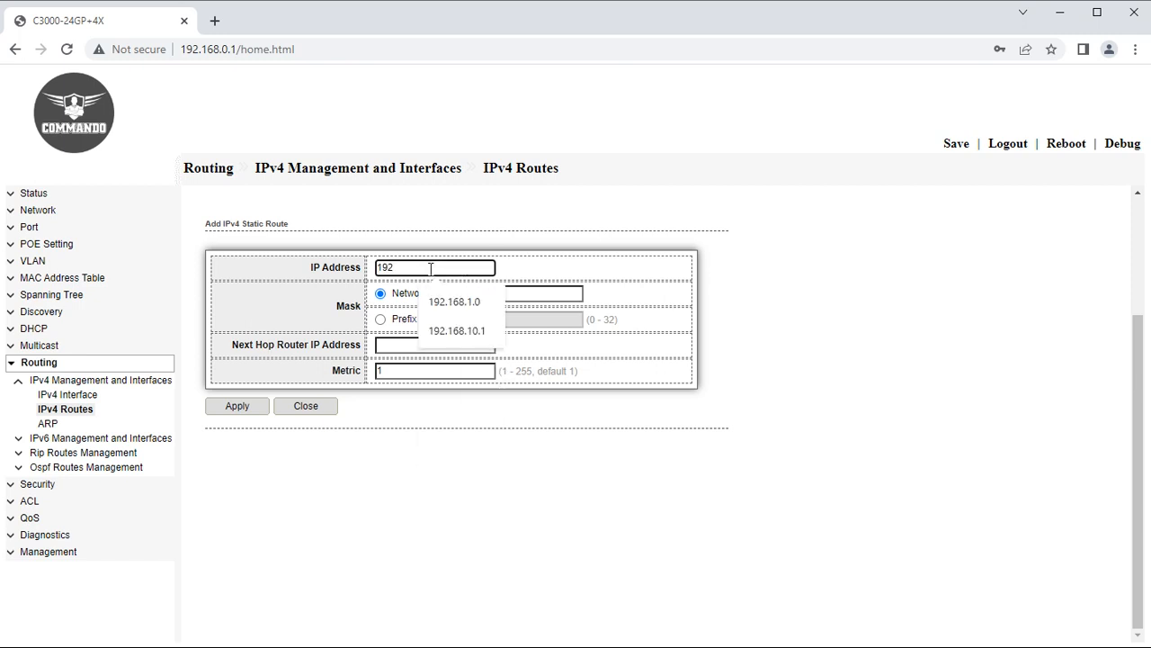
left_click(458, 301)
left_click(516, 294)
left_click(549, 327)
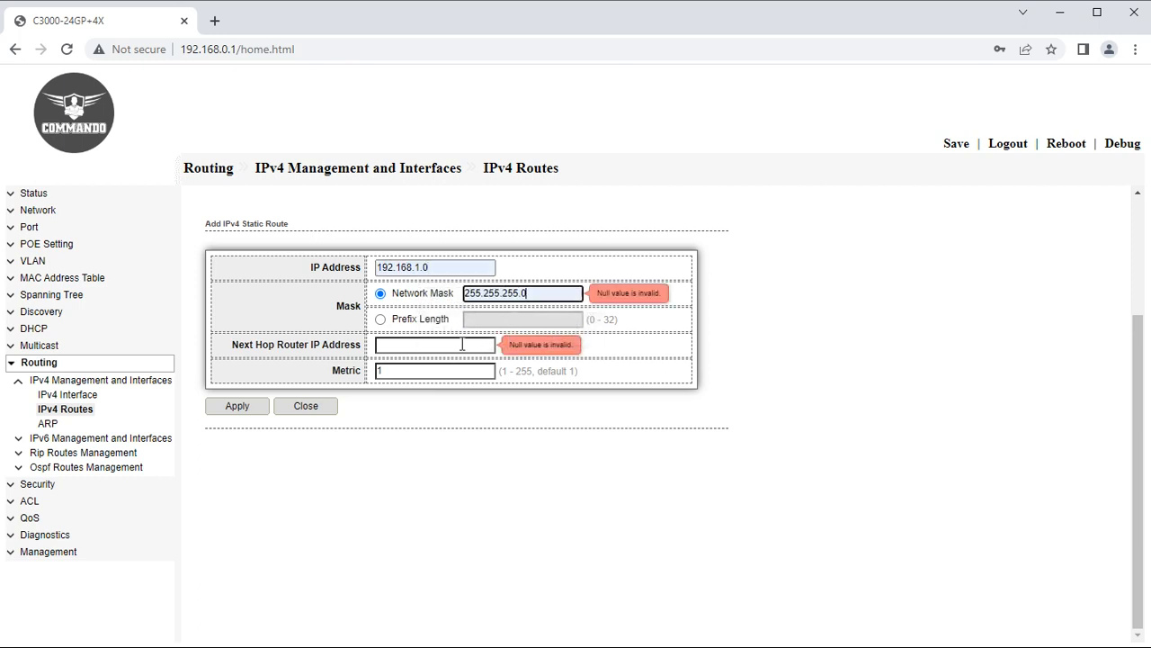
left_click(405, 347)
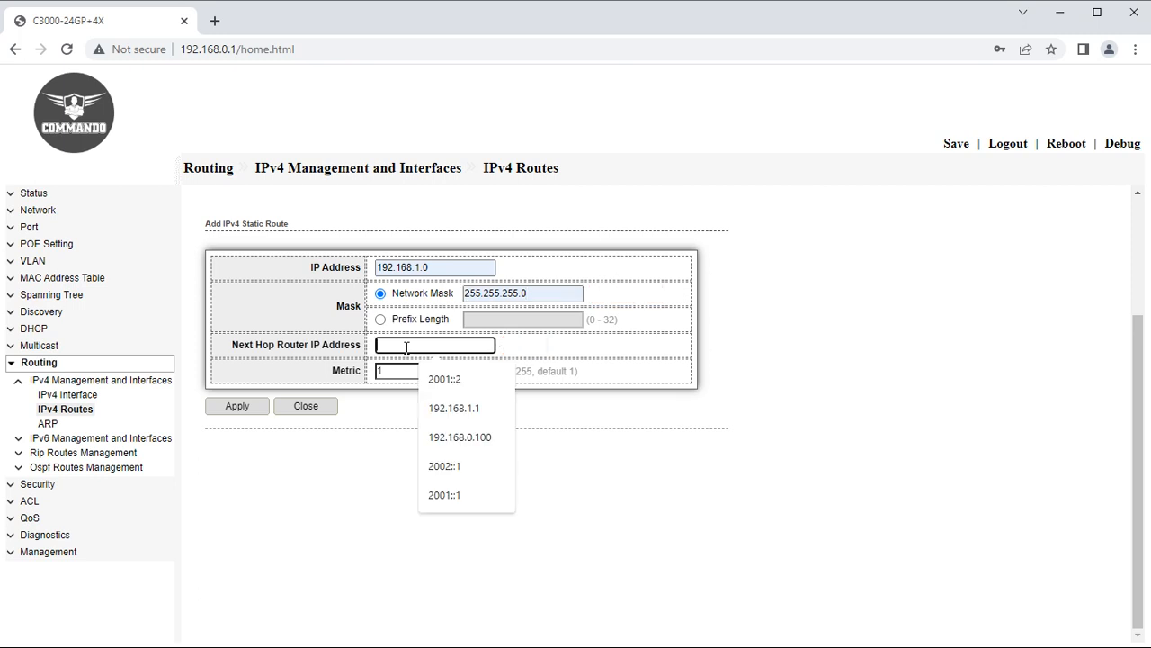
left_click(469, 438)
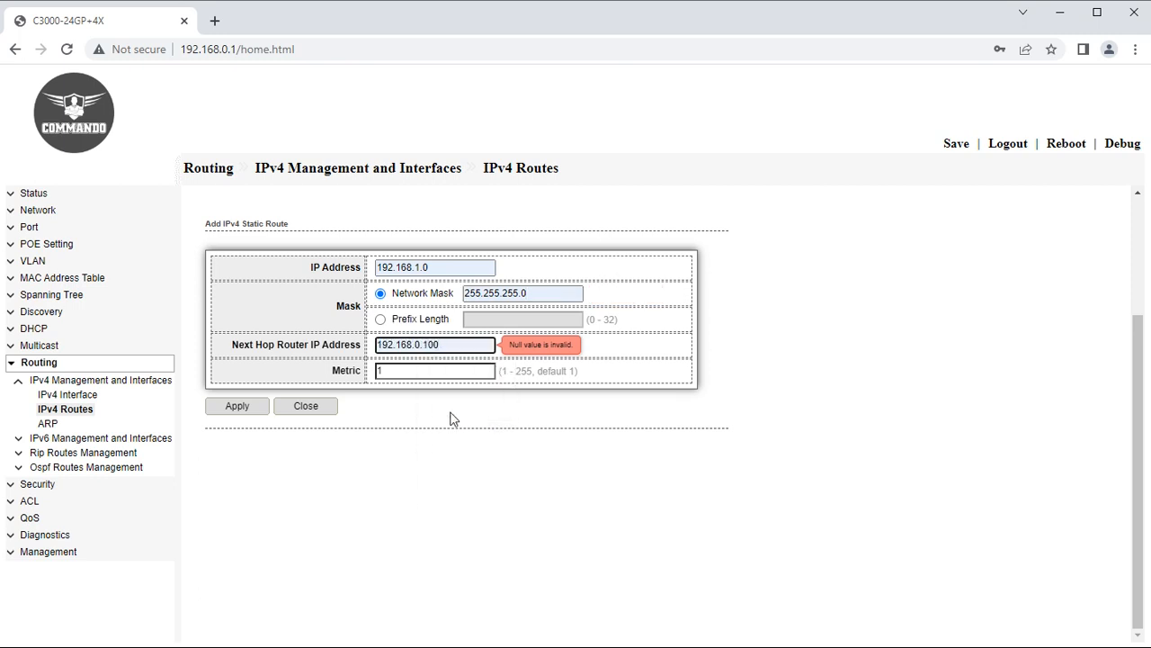
left_click(244, 409)
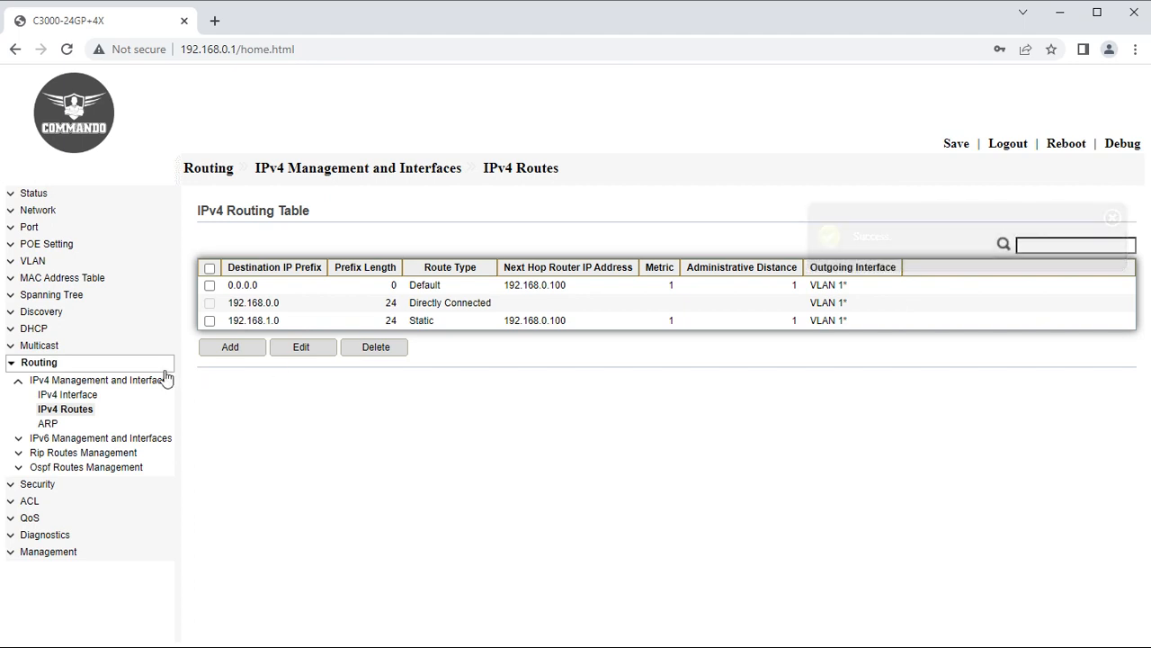
left_click(50, 423)
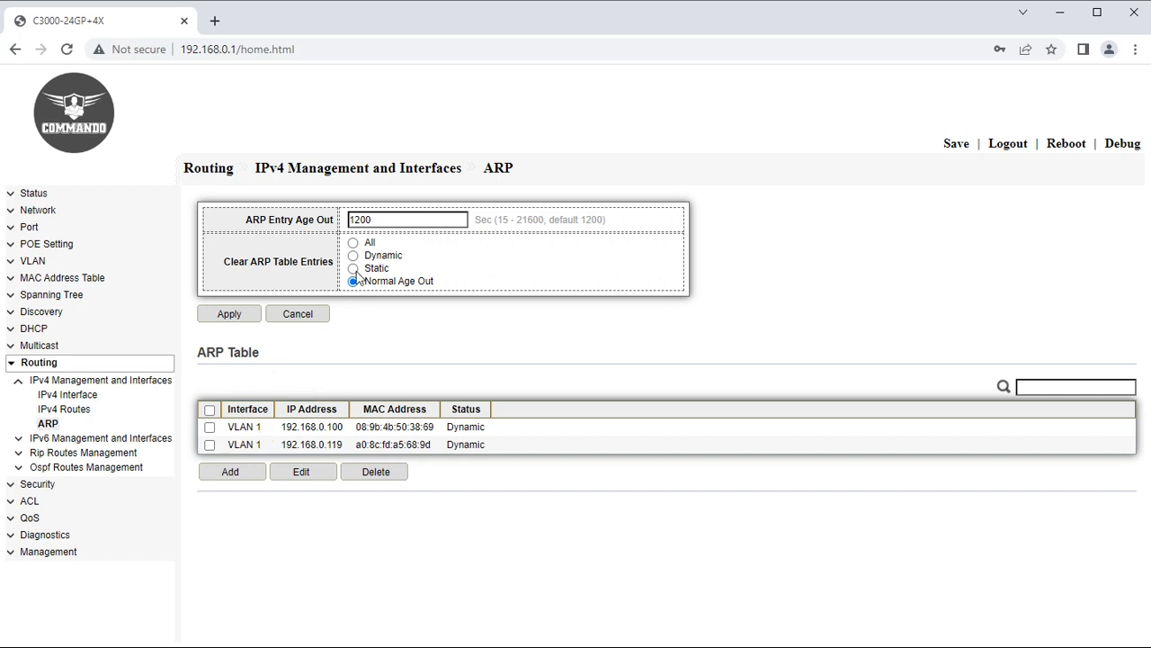
Check the 1200-second ARP age-out, then go to IPv6 Management and Interfaces > IPv6 Interface.
left_click_drag(383, 219, 333, 222)
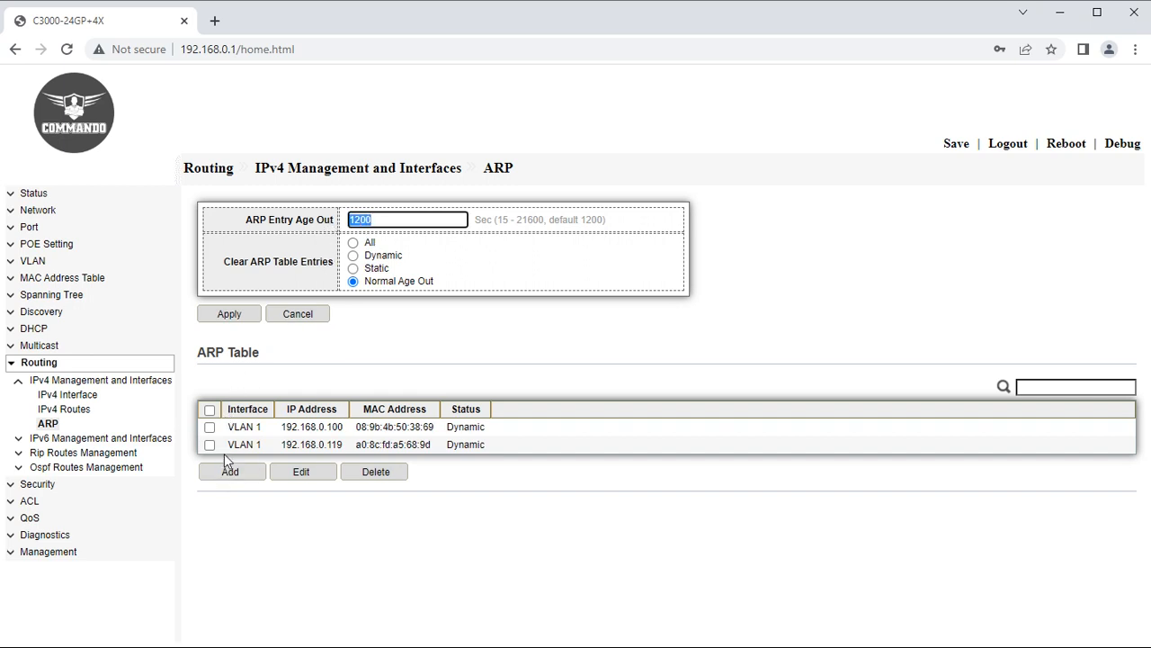
left_click(19, 382)
left_click(20, 395)
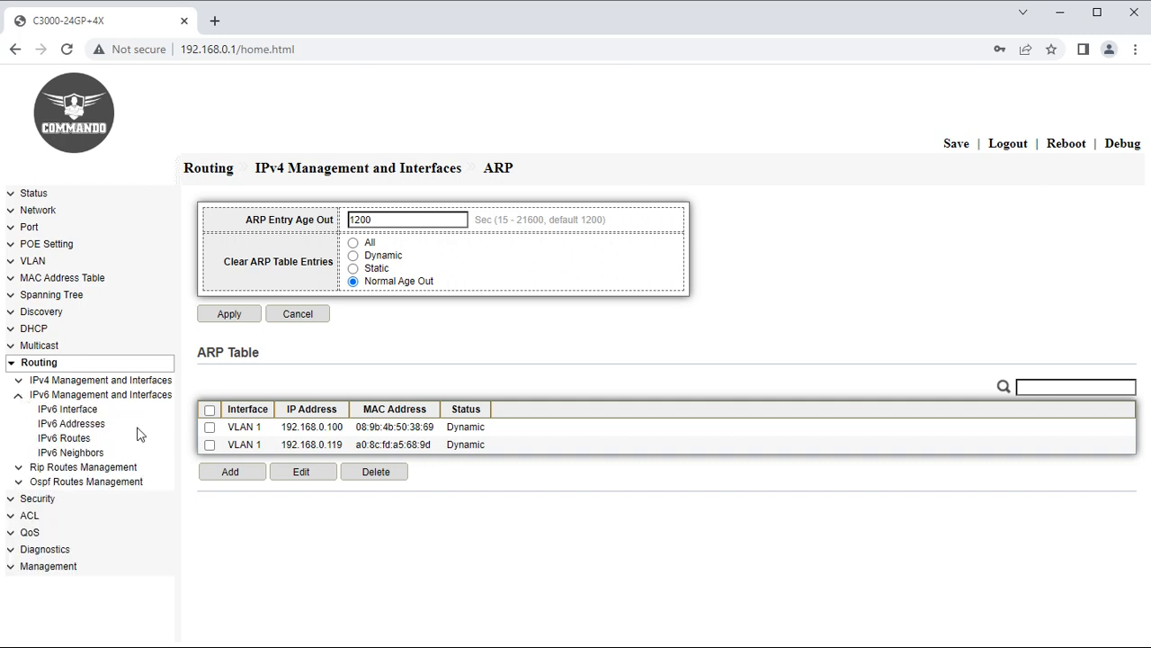
left_click(90, 409)
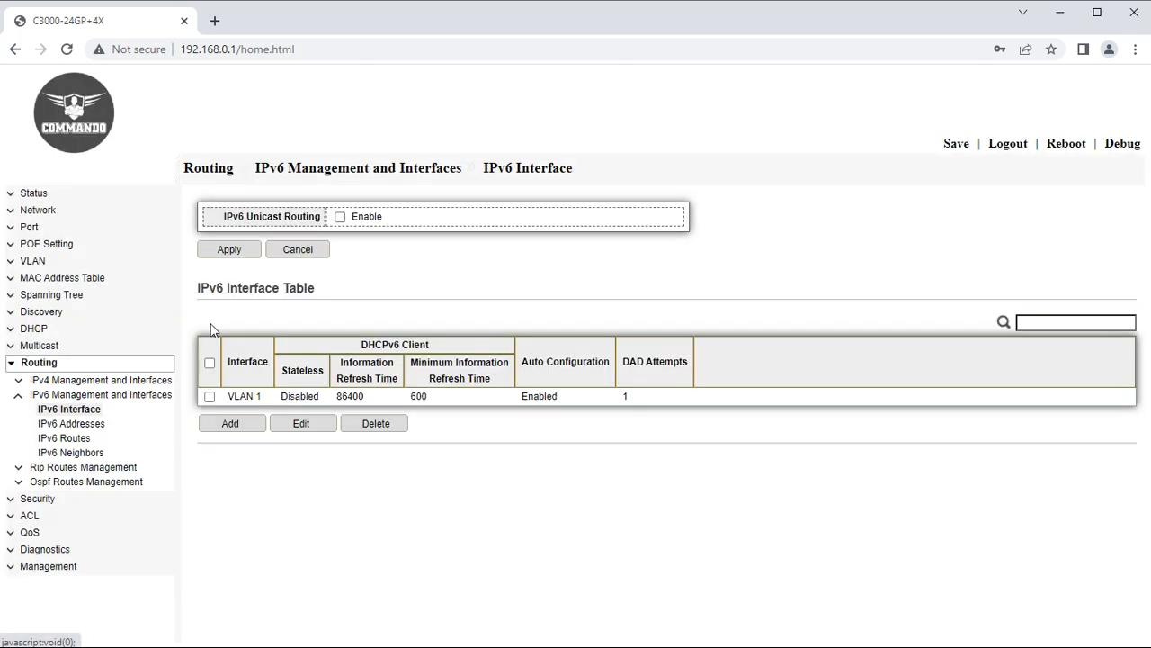
Enable IPv6 unicast routing and set VLAN 1's IPv6 interface to Stateless.
left_click(340, 216)
left_click(231, 249)
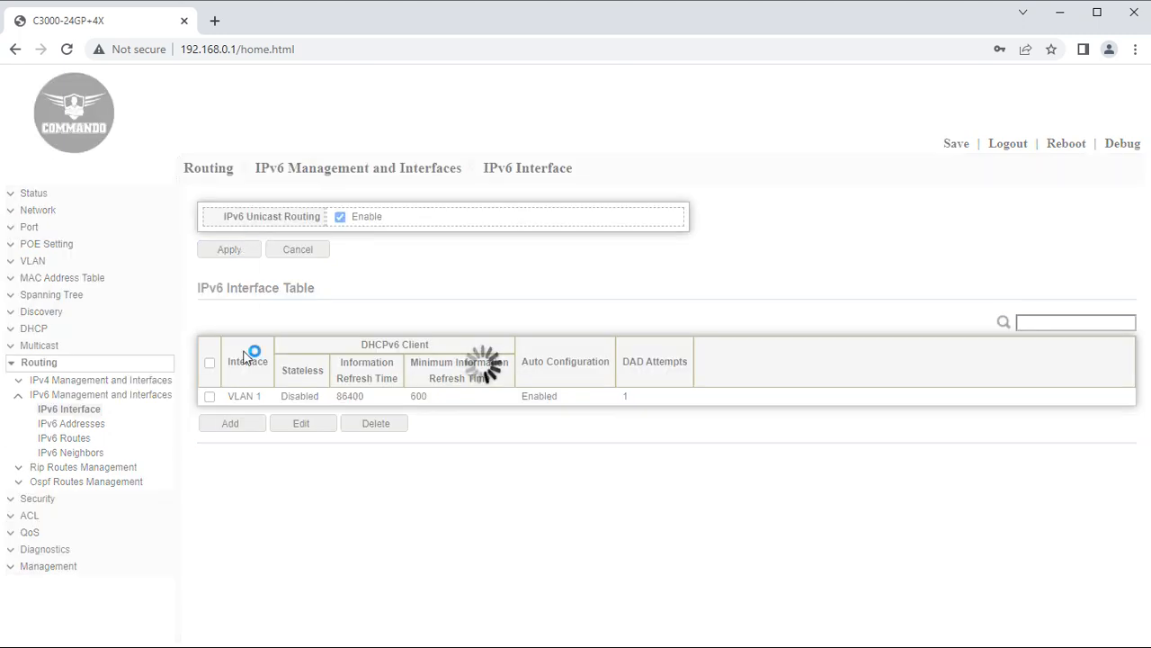
left_click(236, 424)
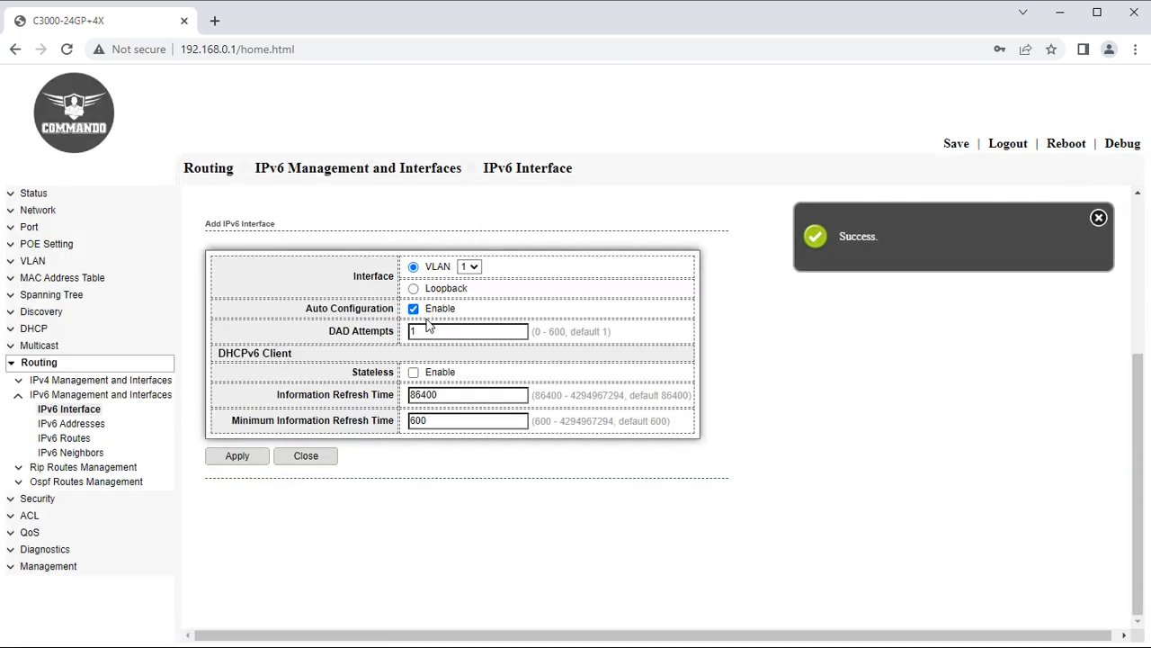
left_click(413, 371)
left_click(249, 458)
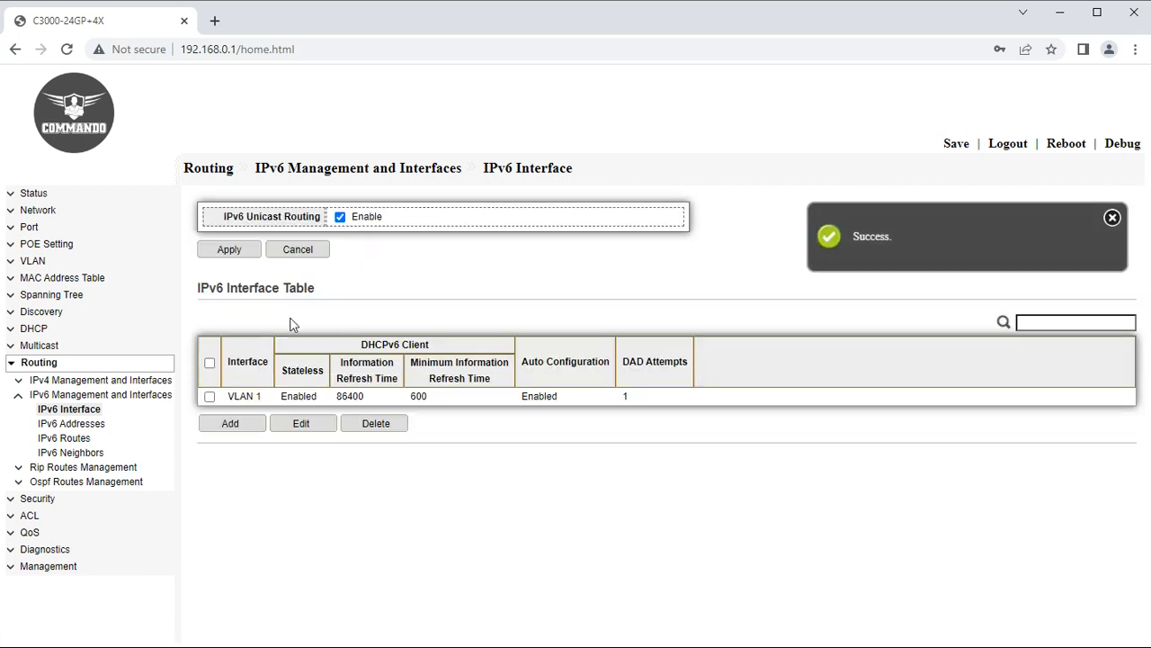
Add global IPv6 address 2001::1/64 with EUI-64 on VLAN 1.
left_click(81, 426)
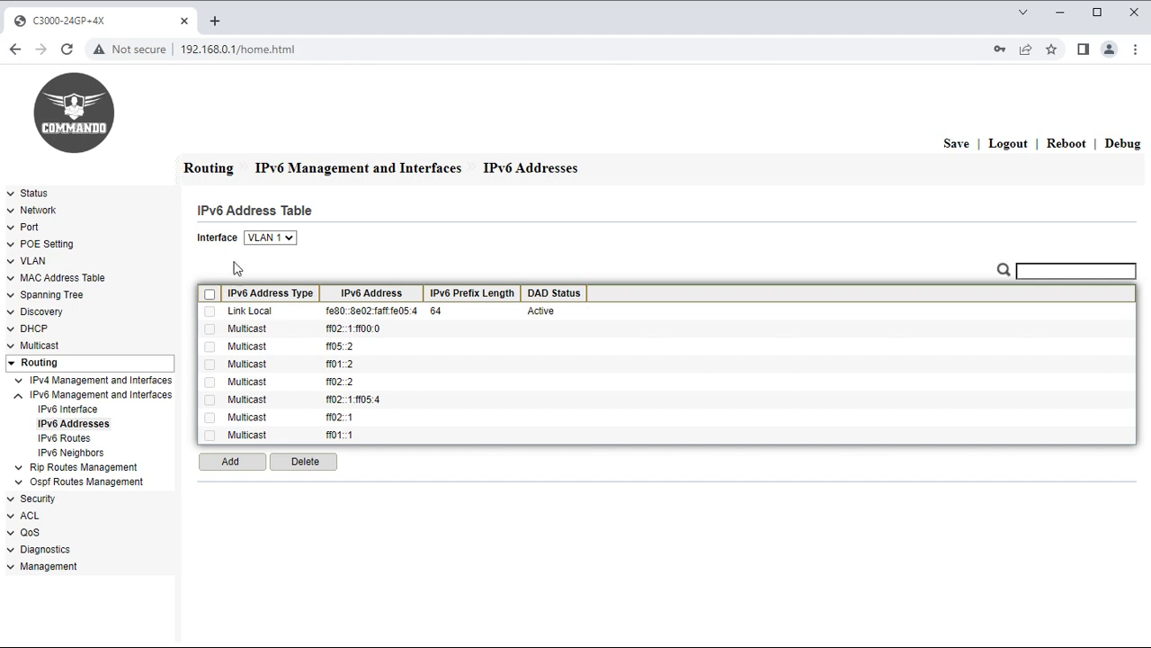
left_click(277, 239)
left_click(278, 249)
left_click(230, 461)
left_click(389, 322)
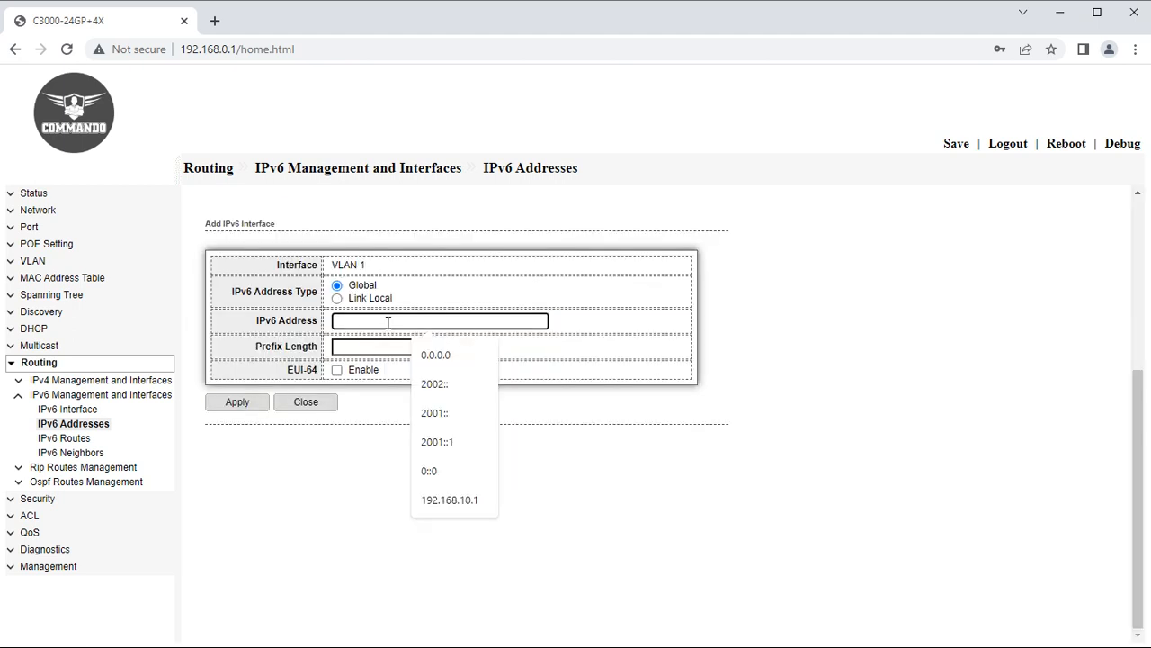
left_click(450, 441)
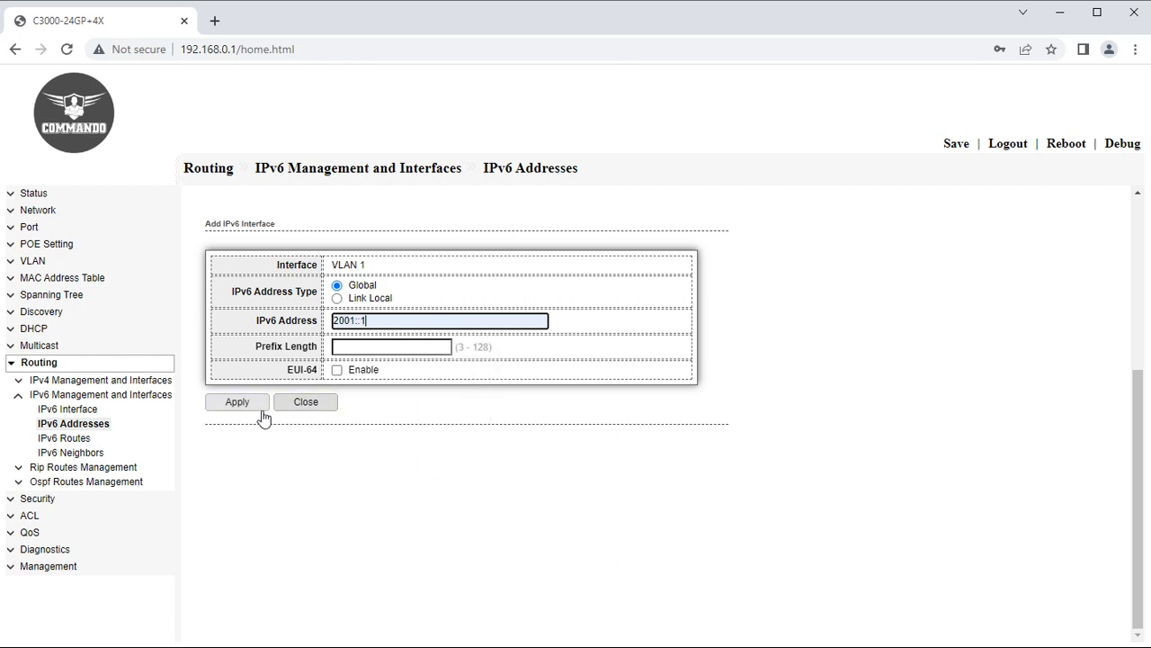
left_click(380, 346)
left_click(391, 381)
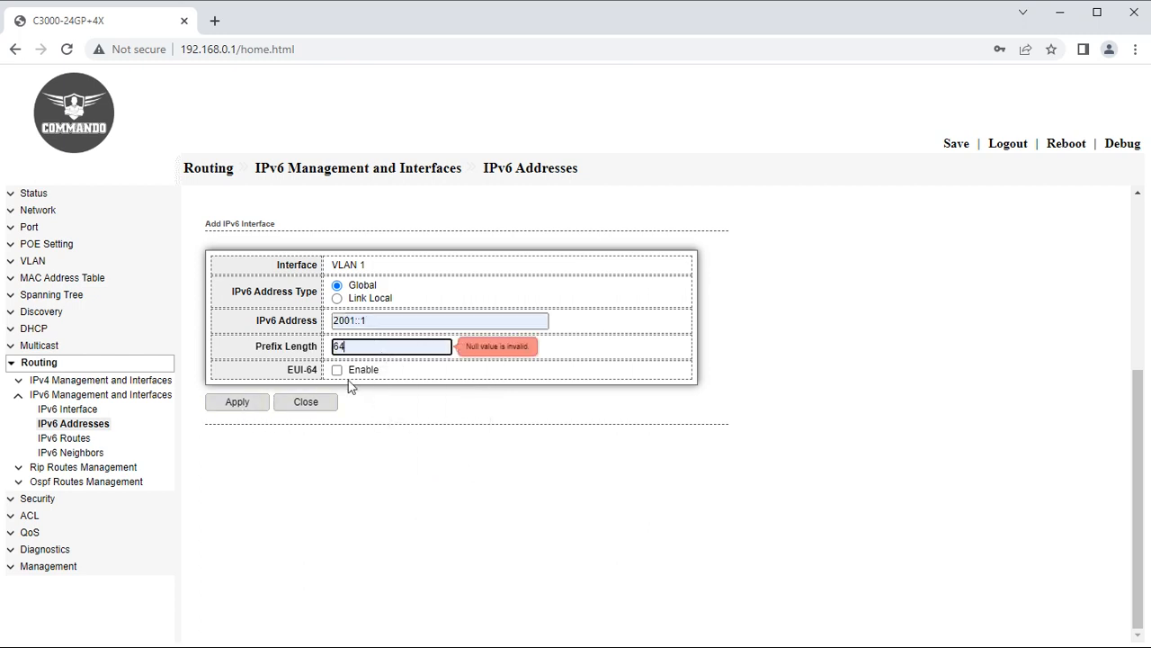
left_click(338, 370)
left_click(245, 402)
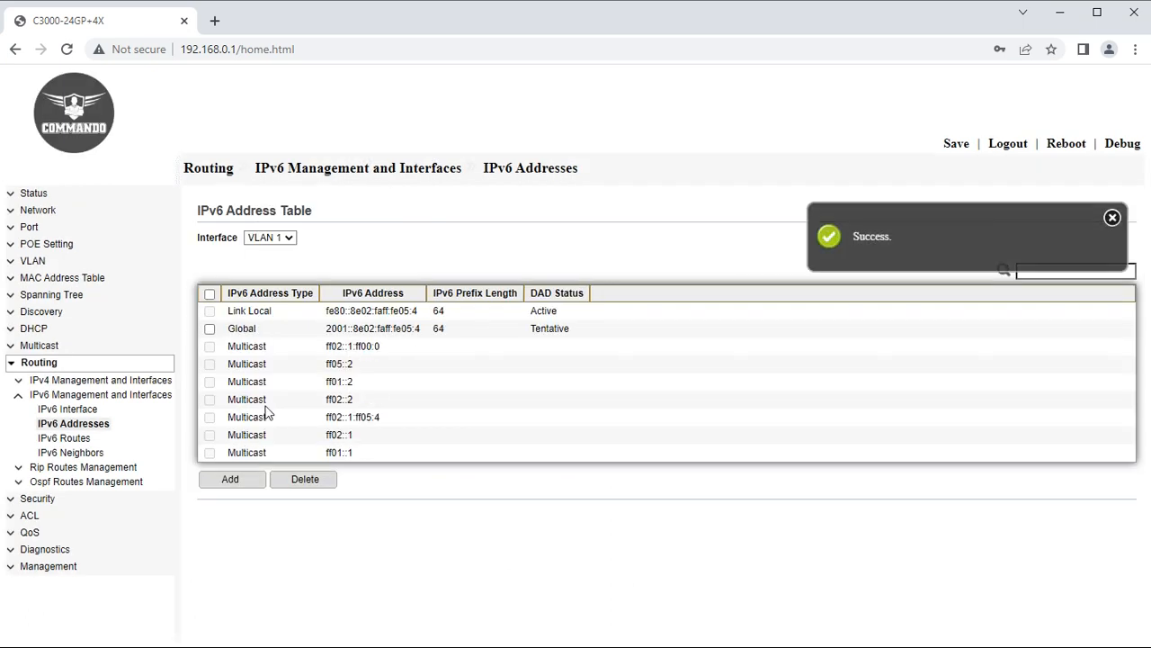
Review the IPv6 routing table's 2001:: prefix and the IPv6 neighbor table.
left_click(71, 440)
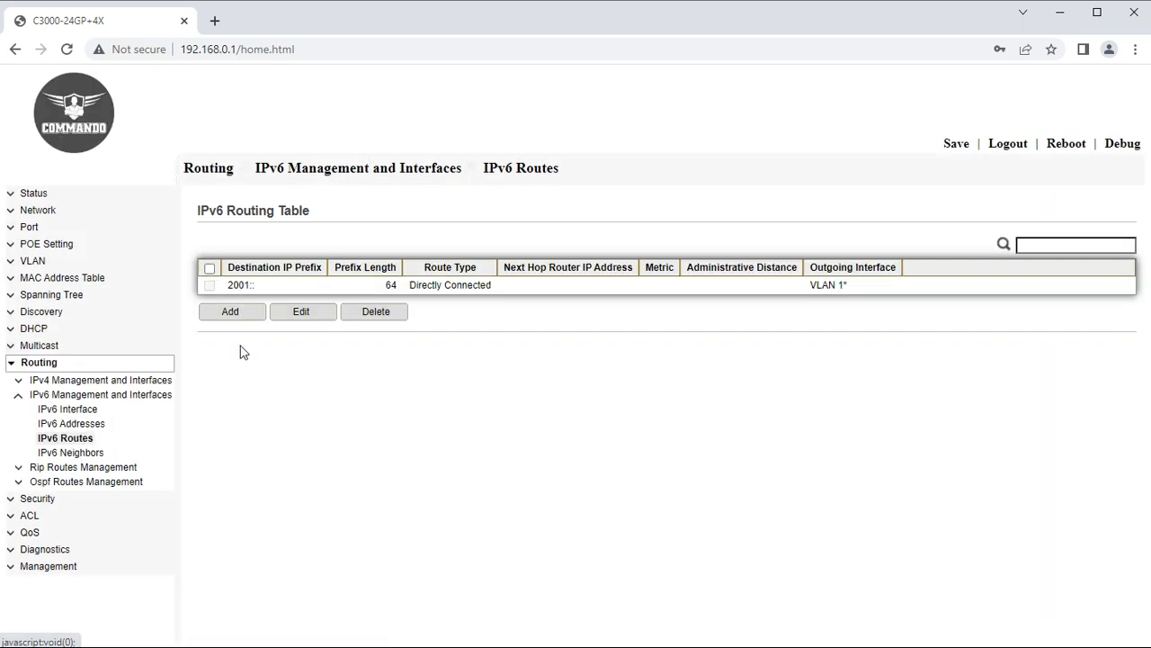
left_click_drag(264, 288, 212, 289)
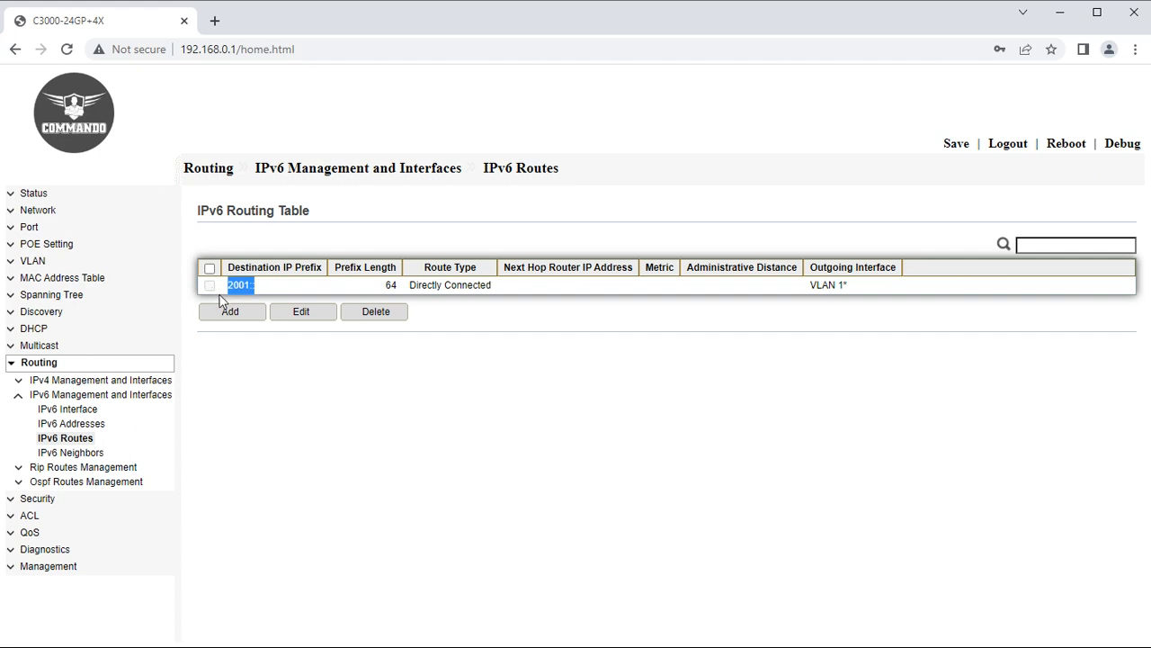
left_click(52, 454)
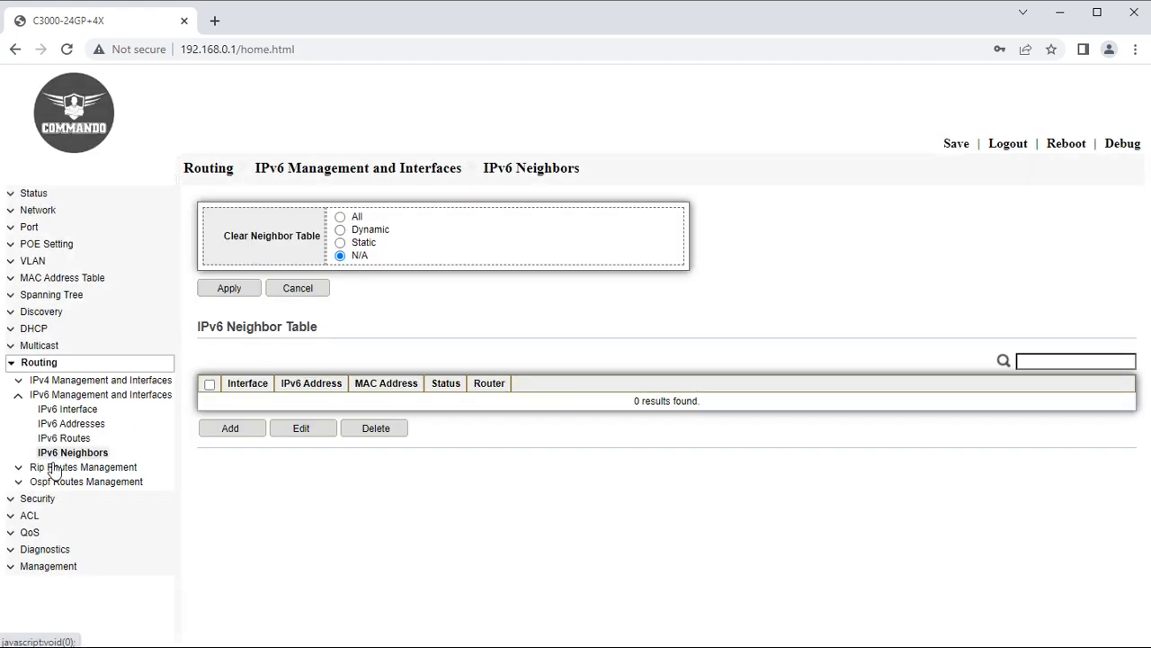
left_click(20, 397)
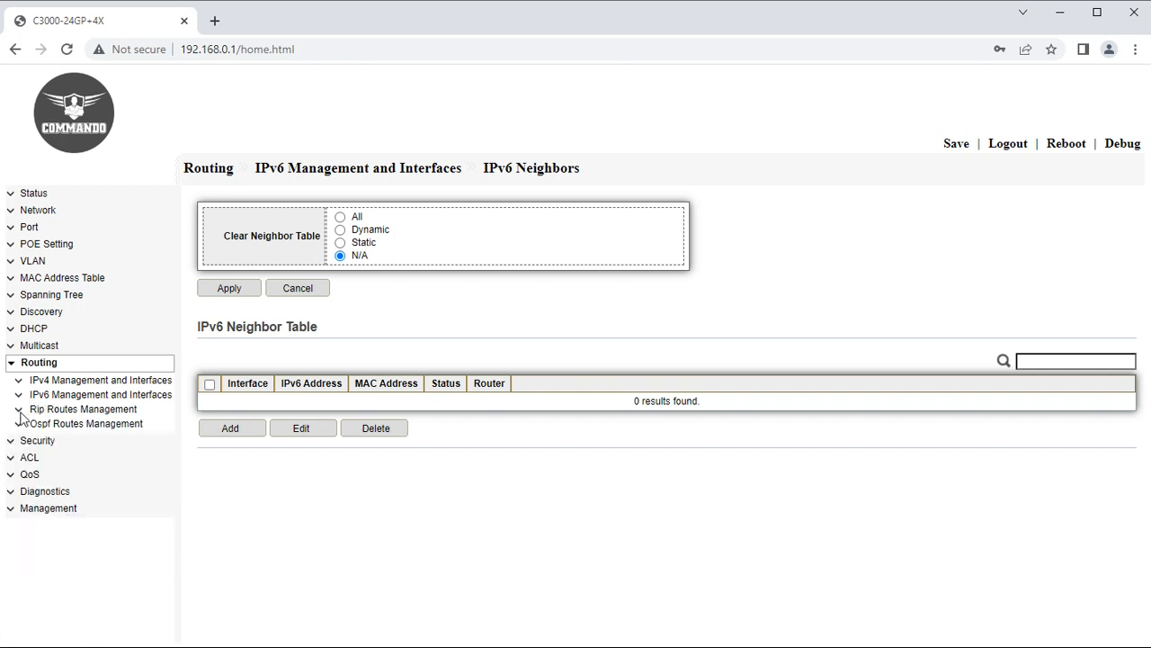
left_click(22, 411)
left_click(51, 424)
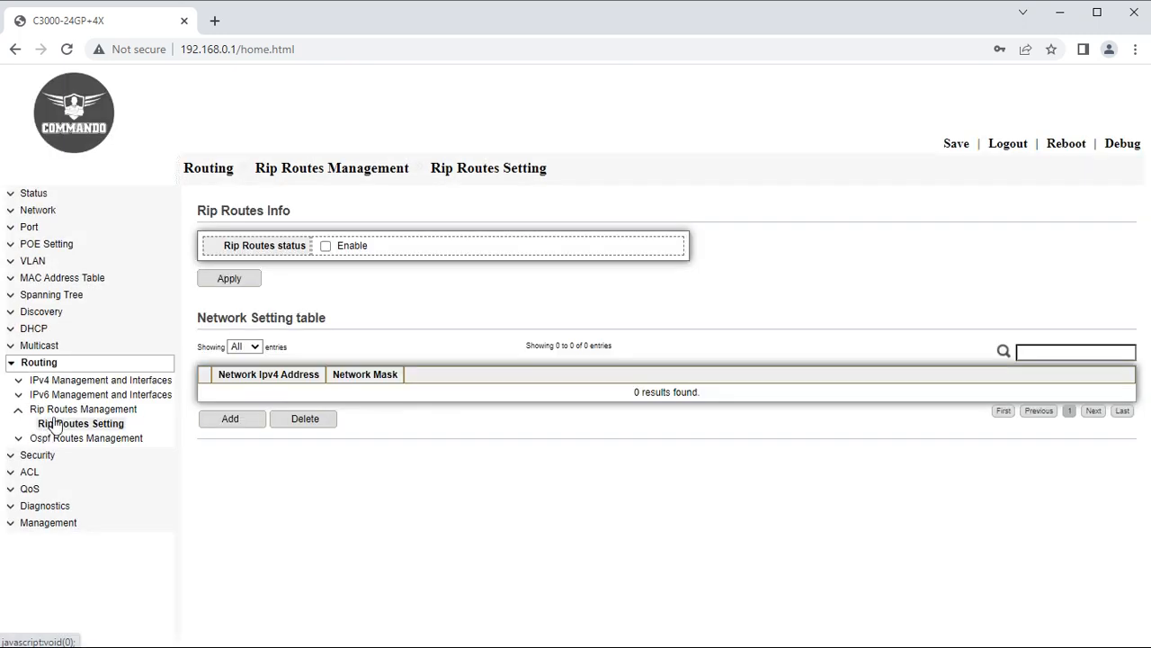
Enable RIP routing and add network 192.168.0.0 with mask 255.255.255.0.
left_click(325, 245)
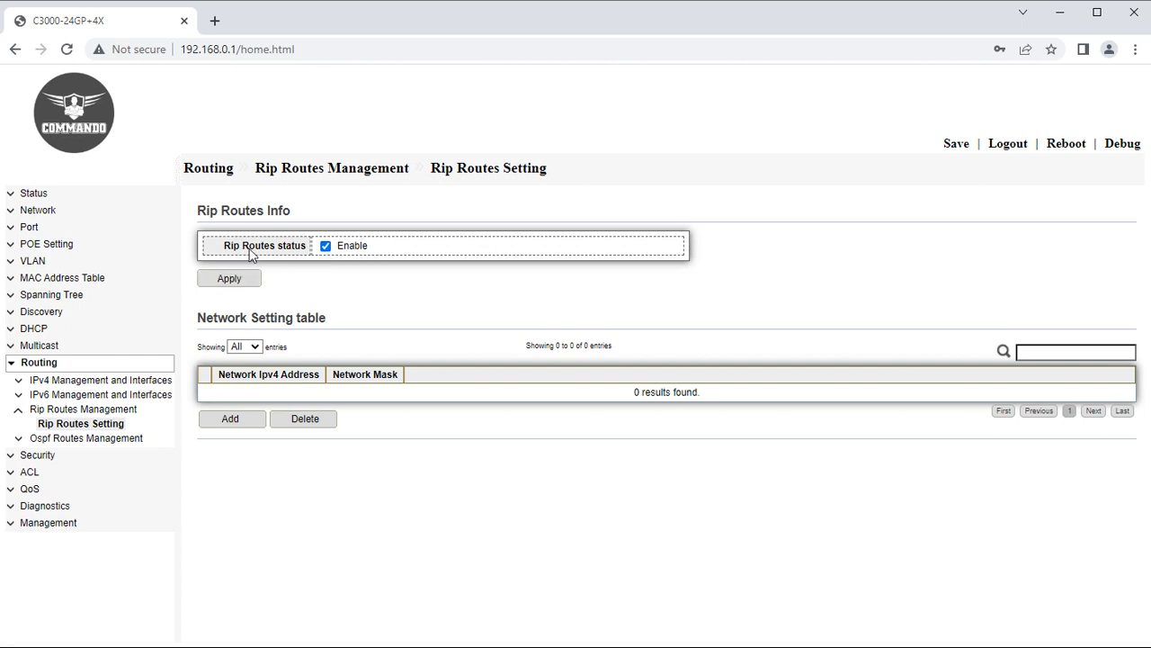
left_click(244, 278)
left_click(240, 423)
left_click(391, 268)
type("192.168.0.0")
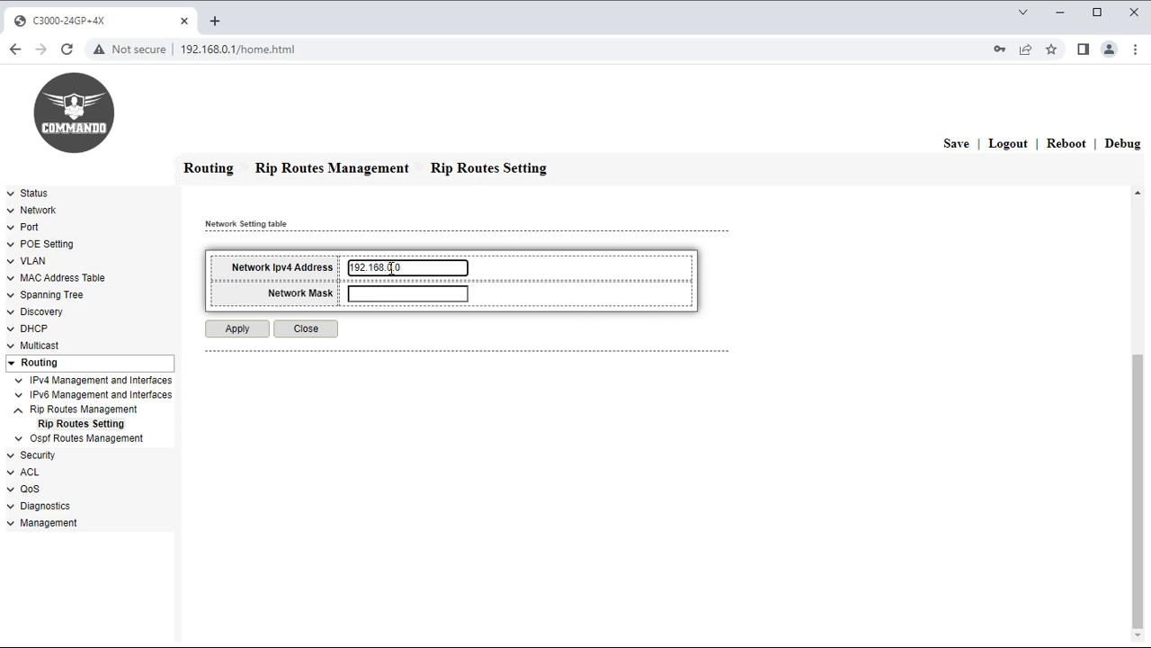
left_click(391, 293)
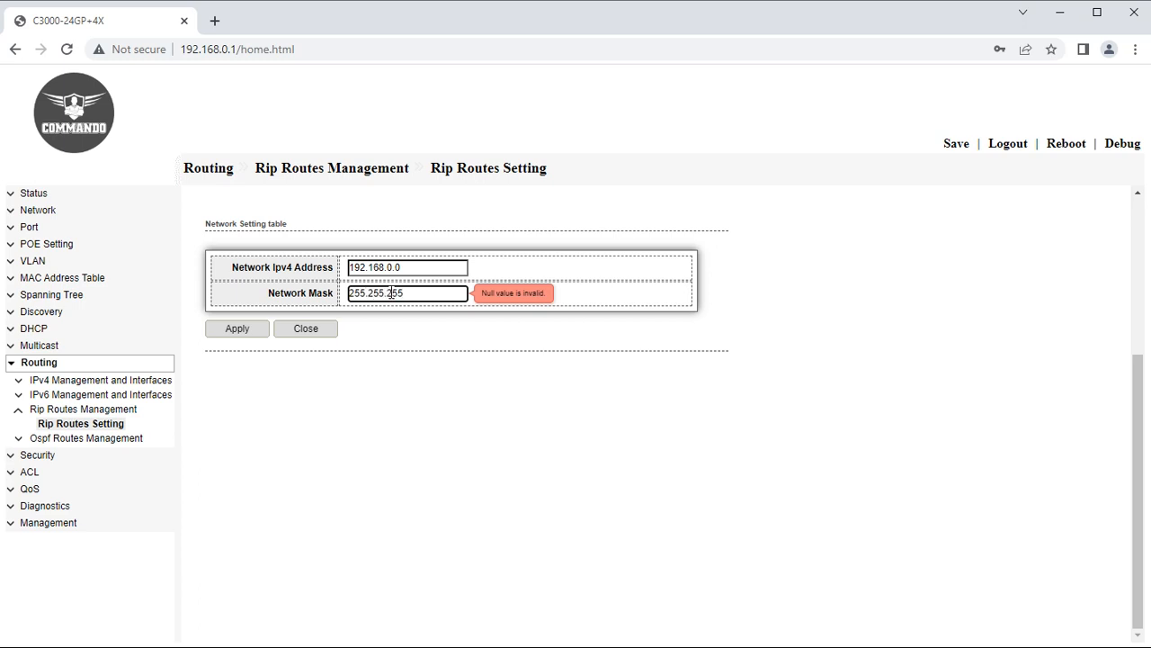
left_click(246, 331)
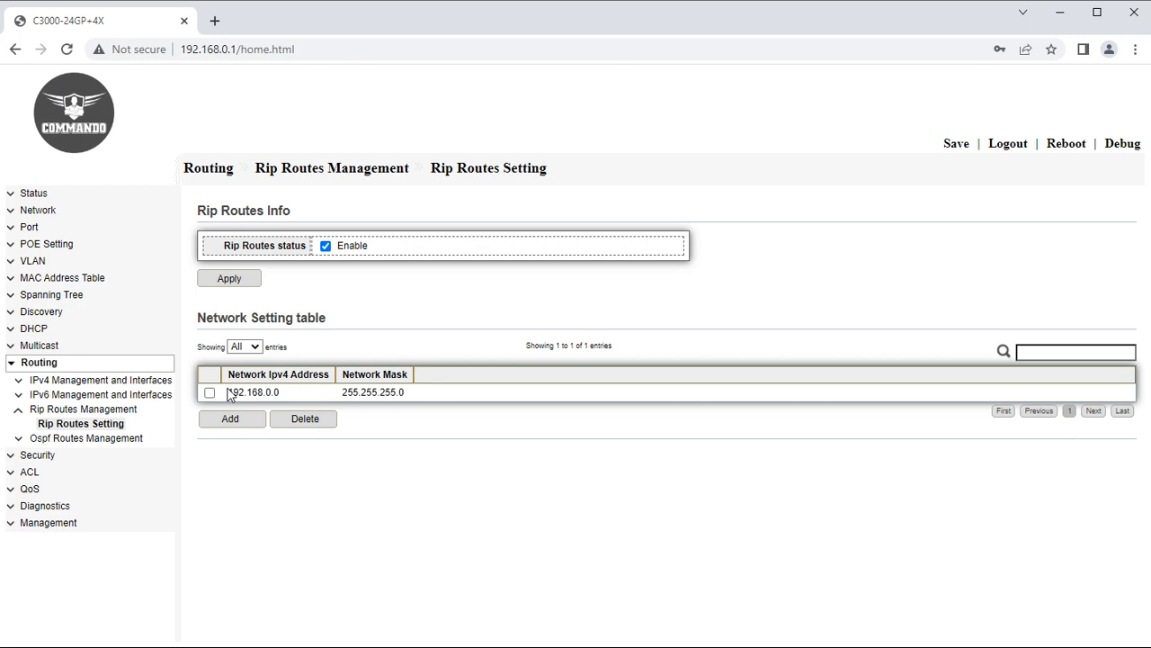
left_click(100, 440)
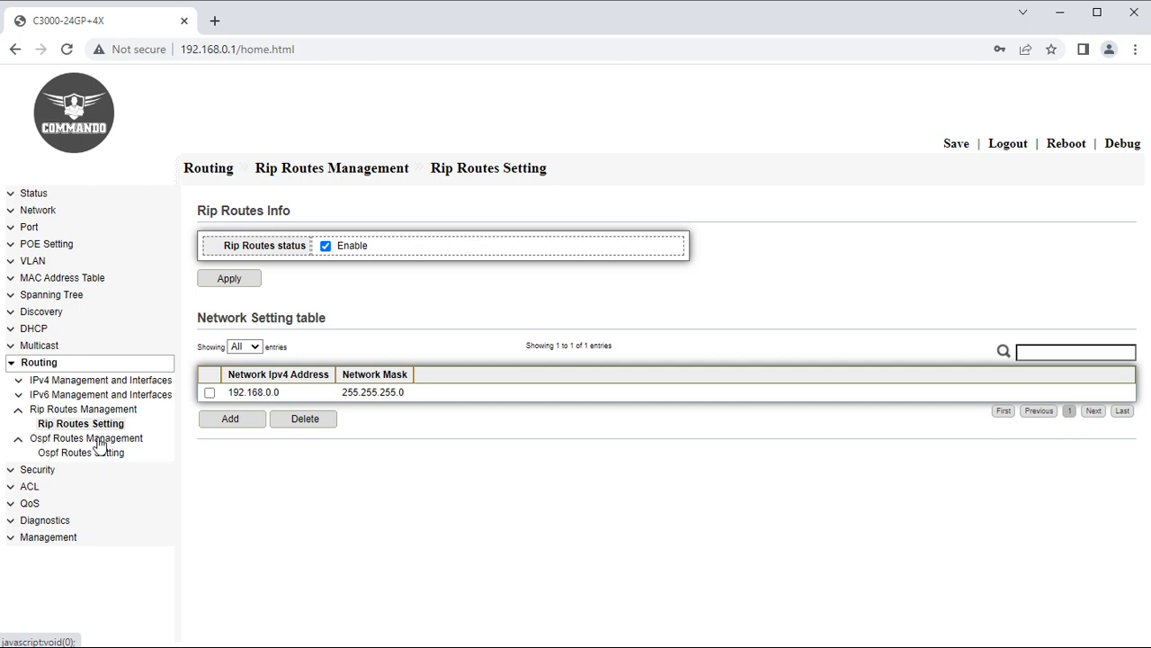
left_click(106, 382)
Open Ospf Routes Setting and enable OSPF routing.
left_click(67, 410)
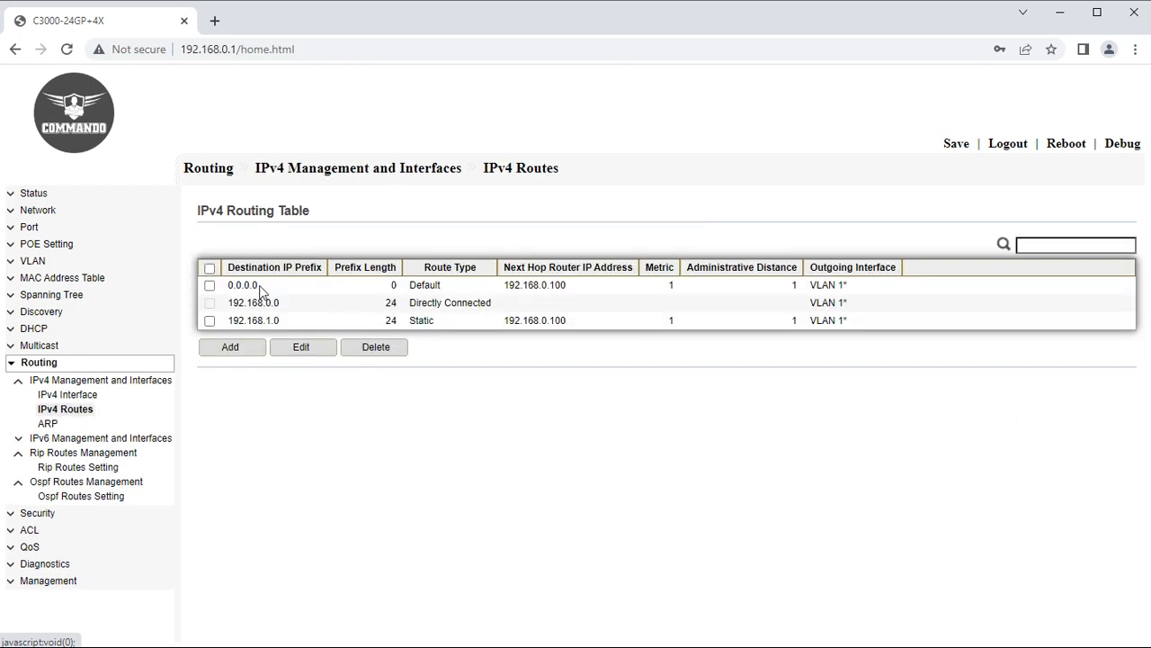
left_click(72, 498)
left_click(80, 488)
left_click(47, 487)
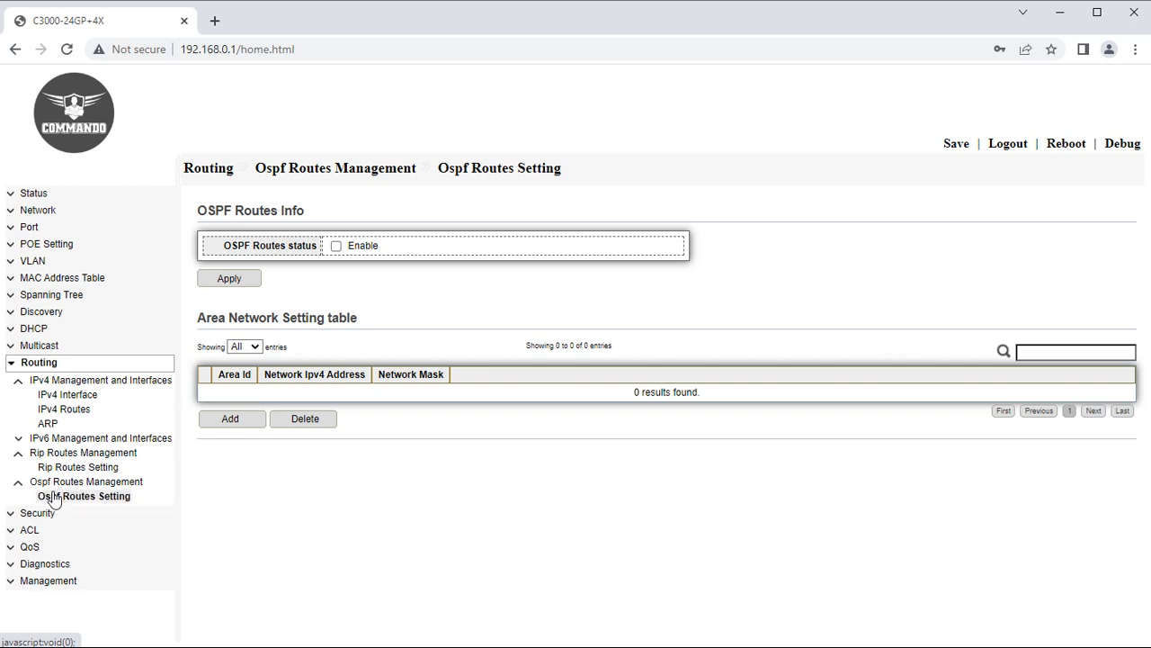
left_click(337, 245)
left_click(241, 276)
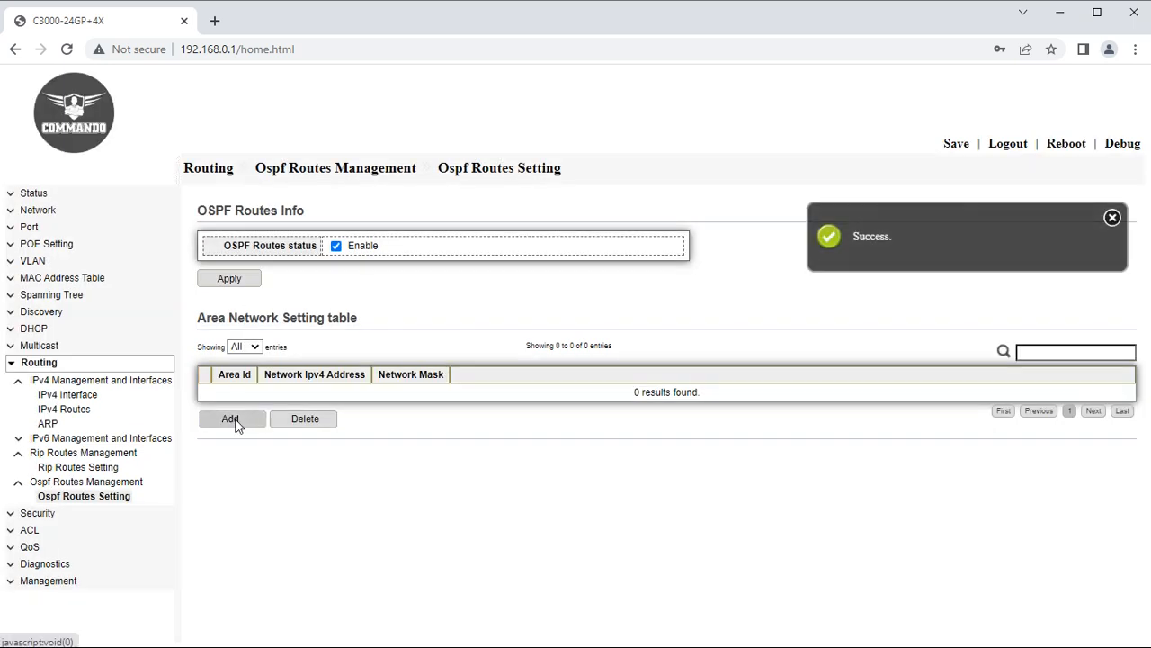
Add OSPF area 0.0.0.0 with network 192.168.0.0 and mask 255.255.255.0.
left_click(236, 423)
left_click(410, 267)
type("0.0.0.0")
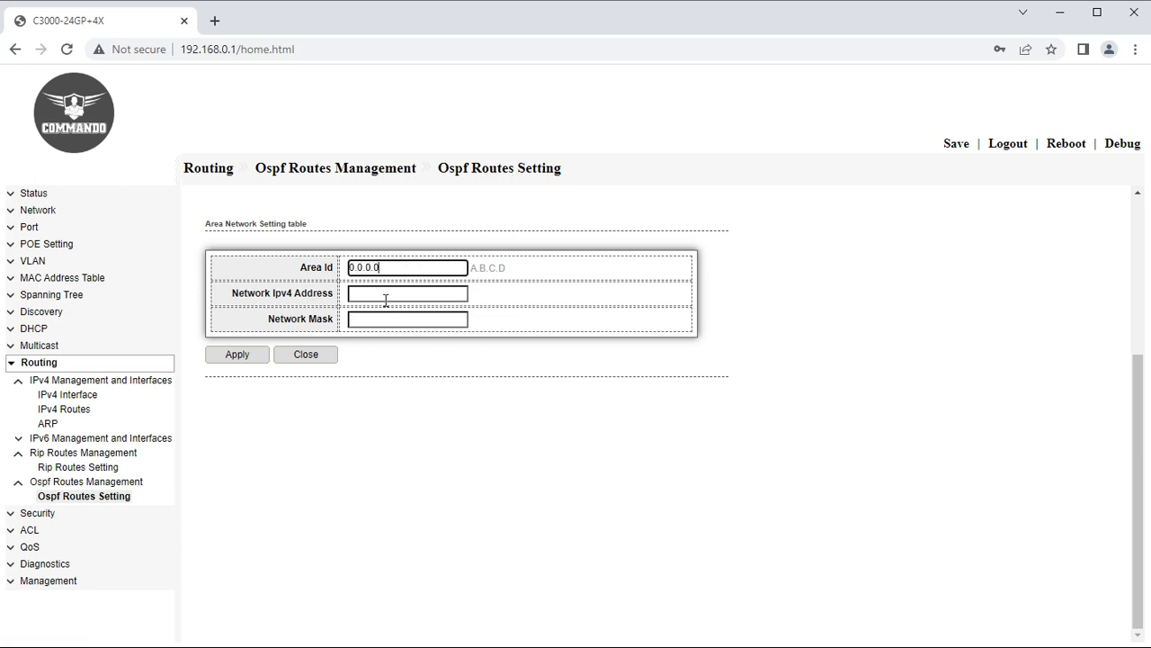
left_click(387, 297)
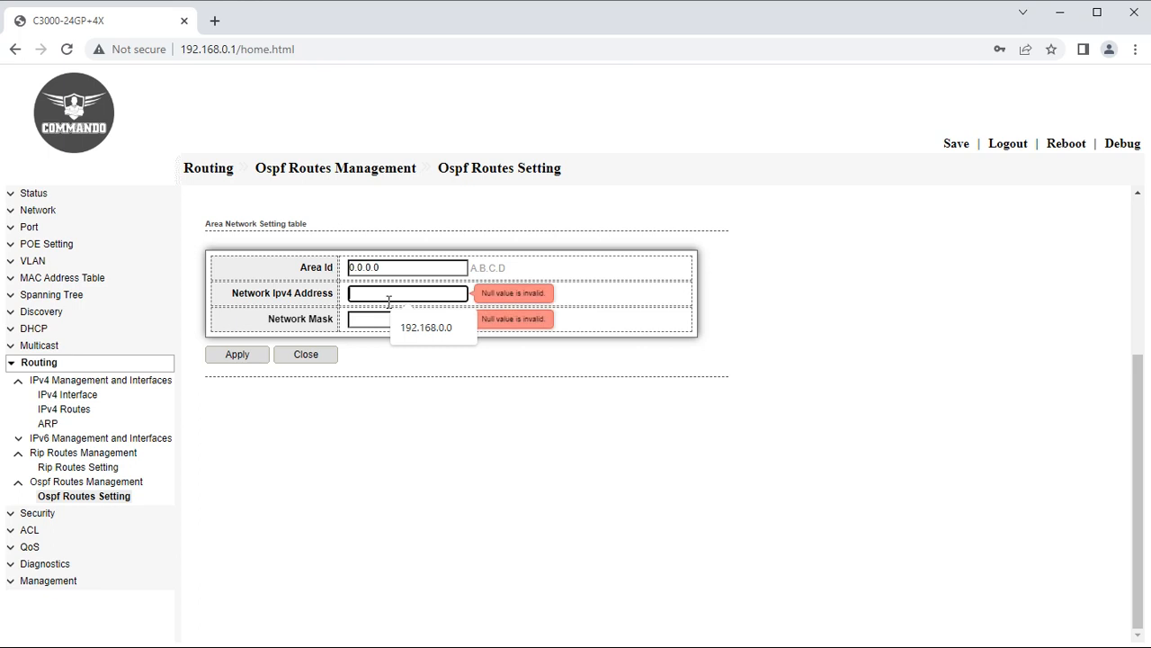
left_click(425, 327)
left_click(404, 318)
left_click(421, 352)
left_click(238, 355)
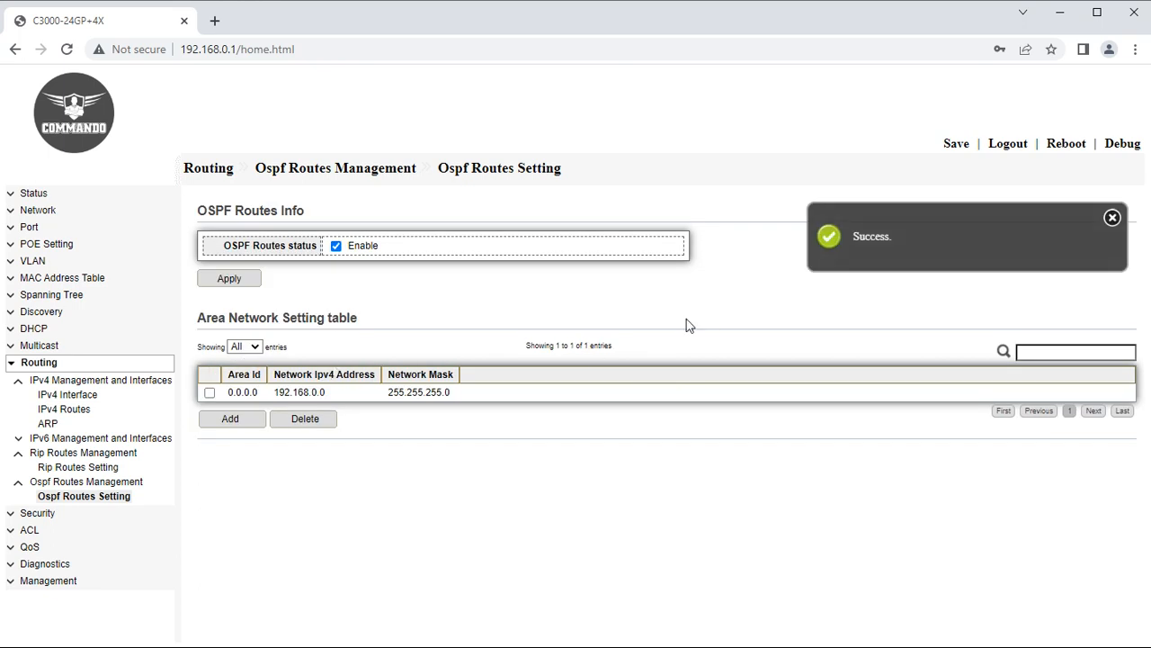
left_click(1113, 218)
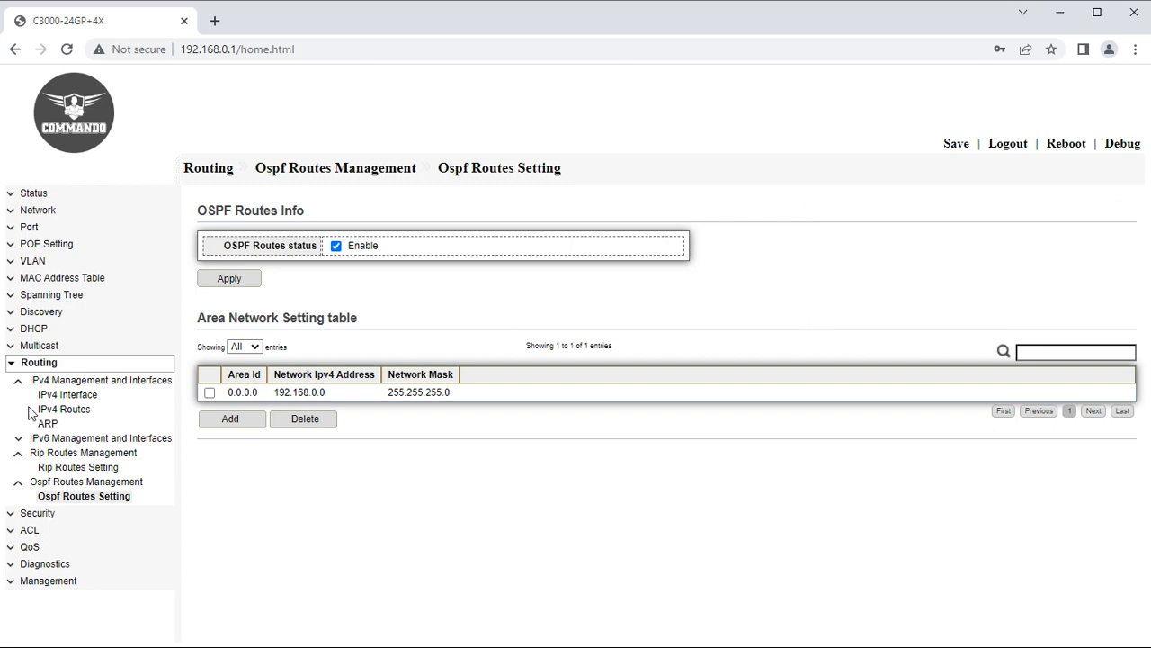
On the Security > RADIUS page, fill in the default key string from saved values and apply it.
left_click(19, 382)
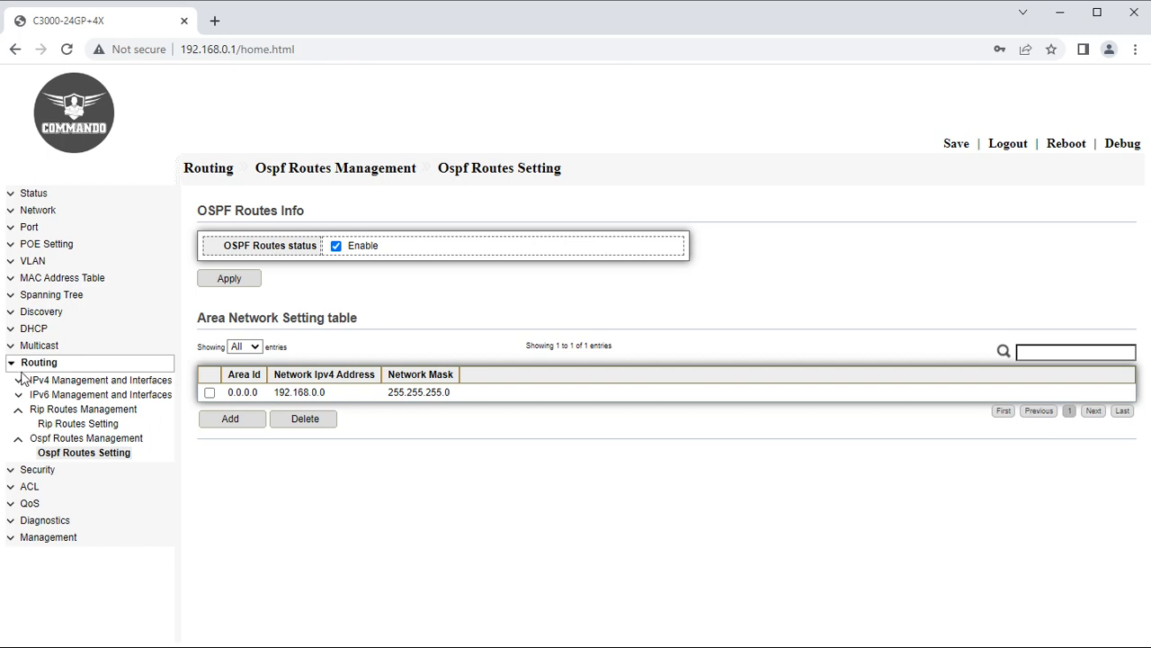
left_click(10, 363)
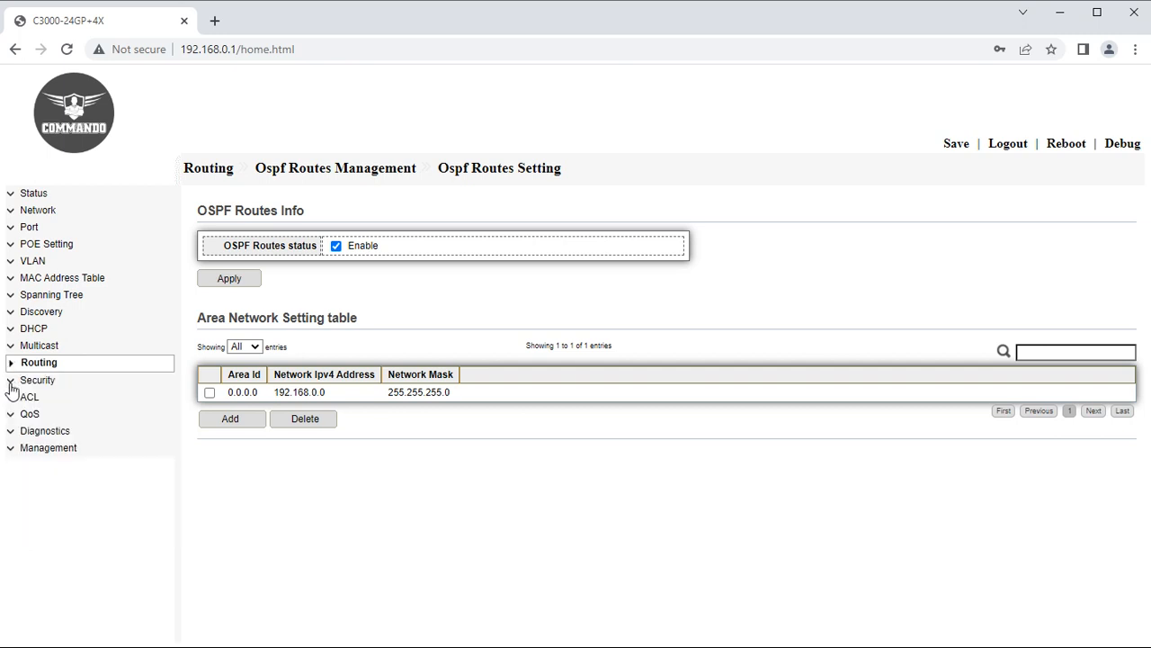
left_click(11, 383)
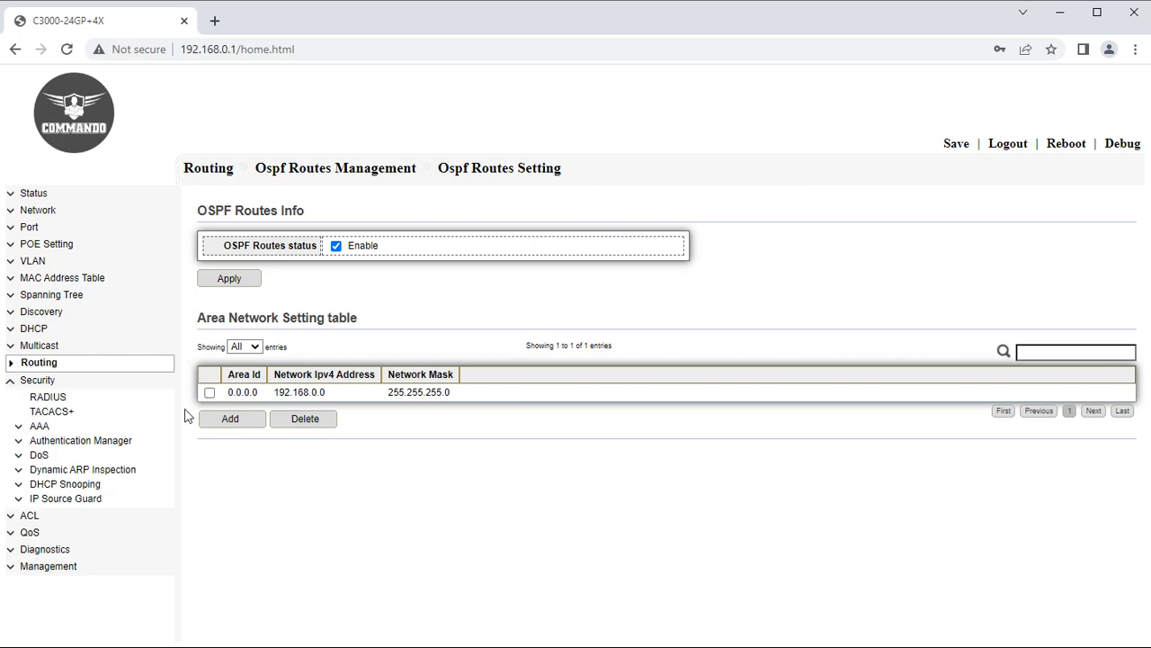
left_click_drag(72, 395, 46, 401)
left_click(52, 400)
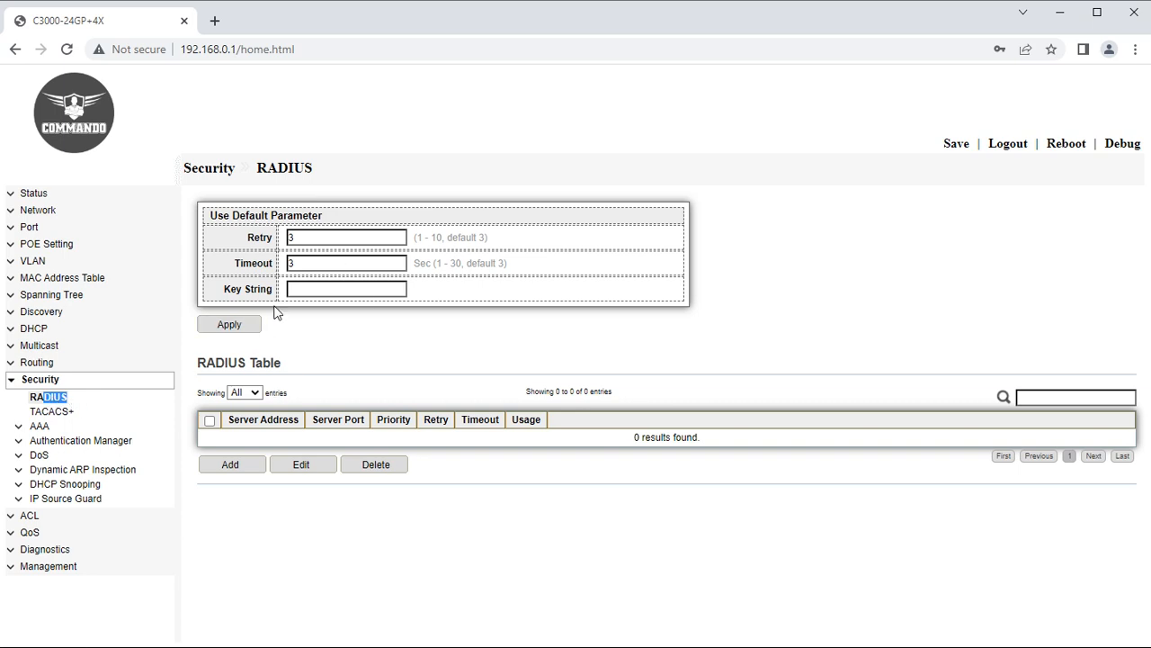
left_click(335, 291)
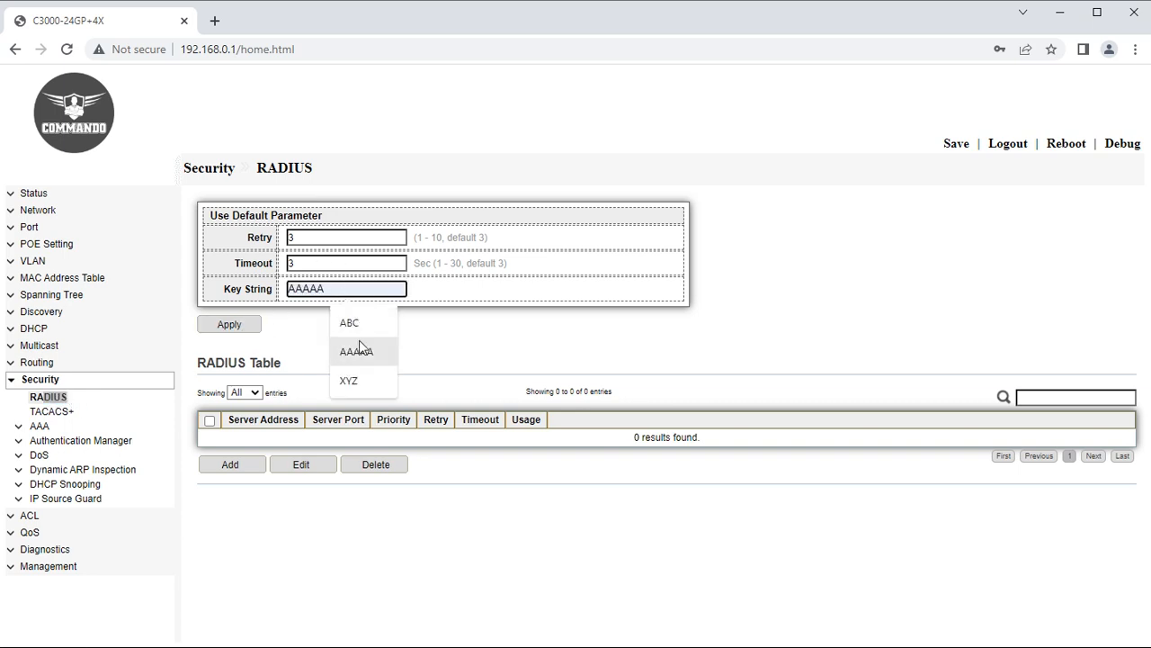
left_click(350, 324)
left_click(239, 326)
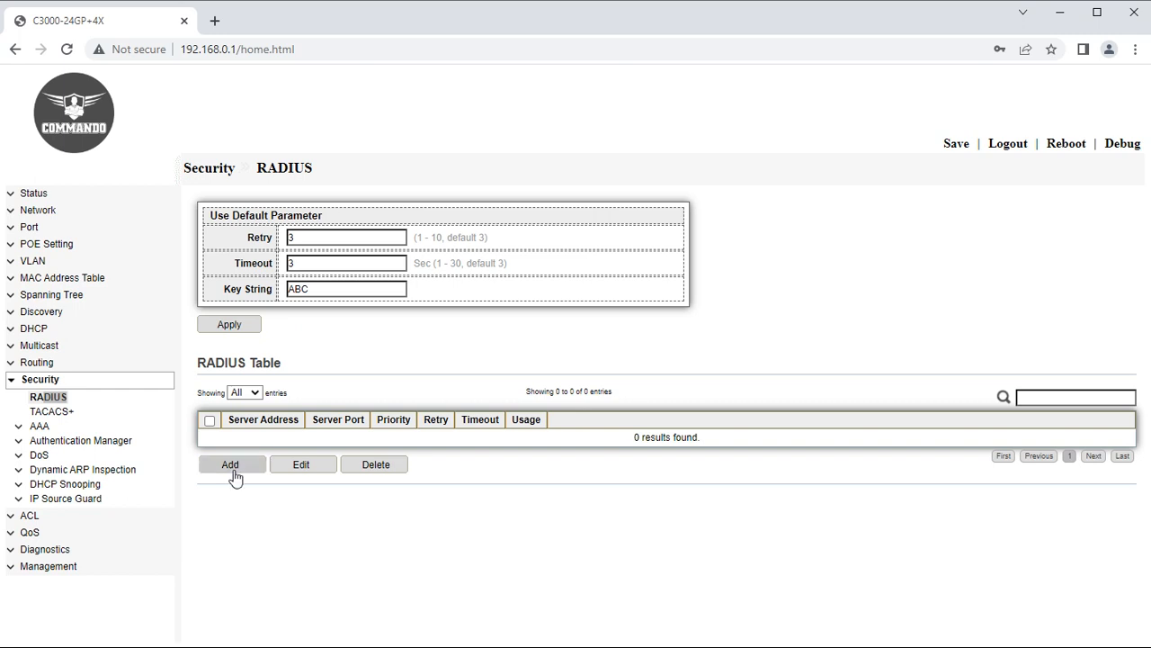
Add RADIUS server 192.168.0.200 with priority 1, then open its entry for editing.
left_click(233, 465)
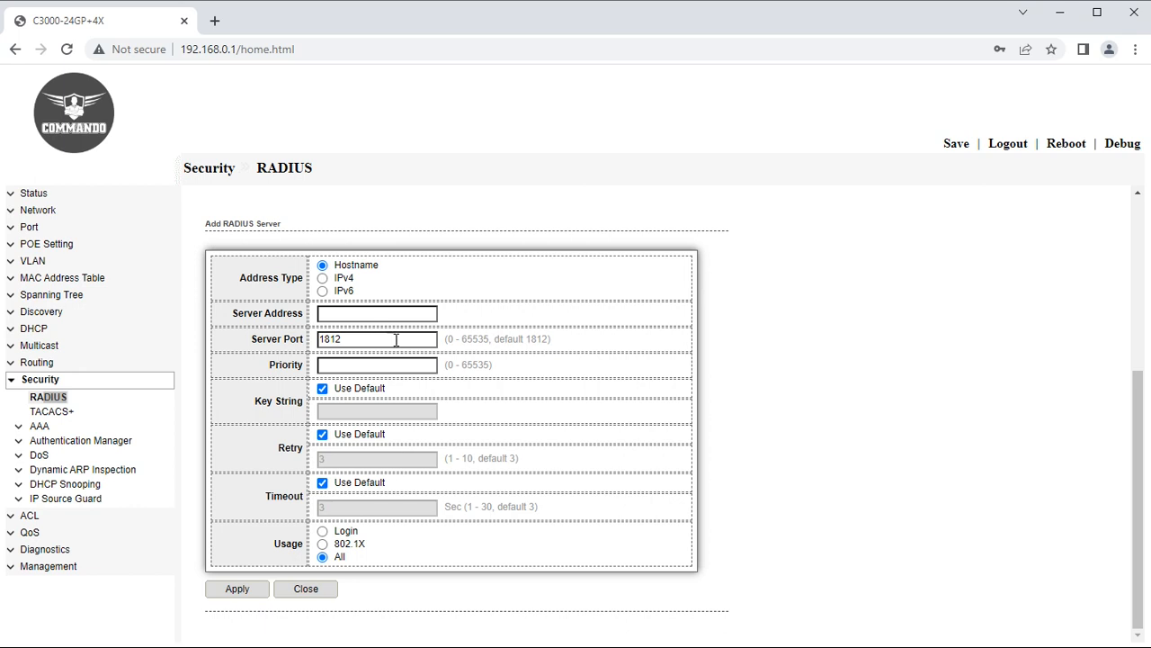
left_click(396, 314)
left_click(423, 348)
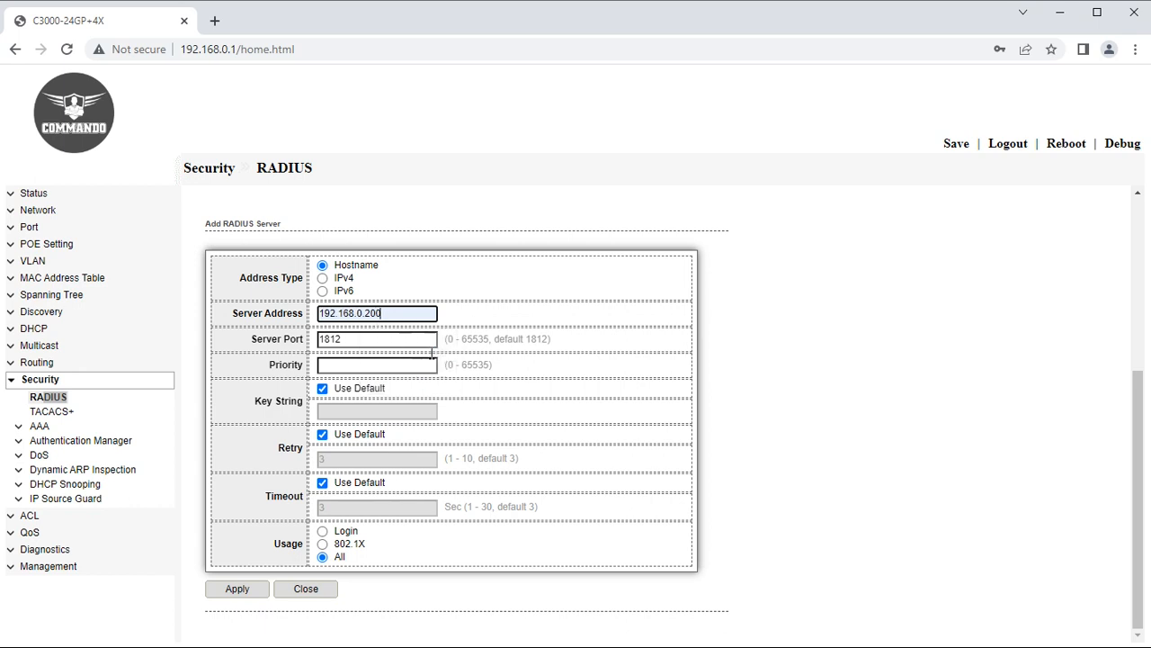
left_click(361, 370)
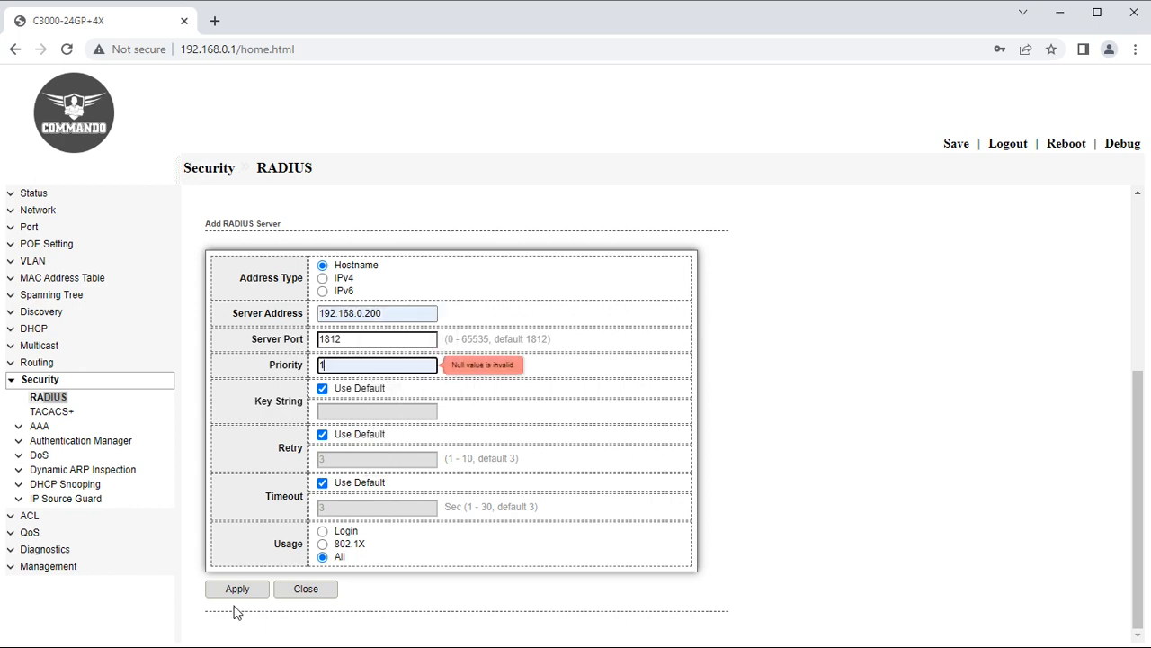
left_click(238, 591)
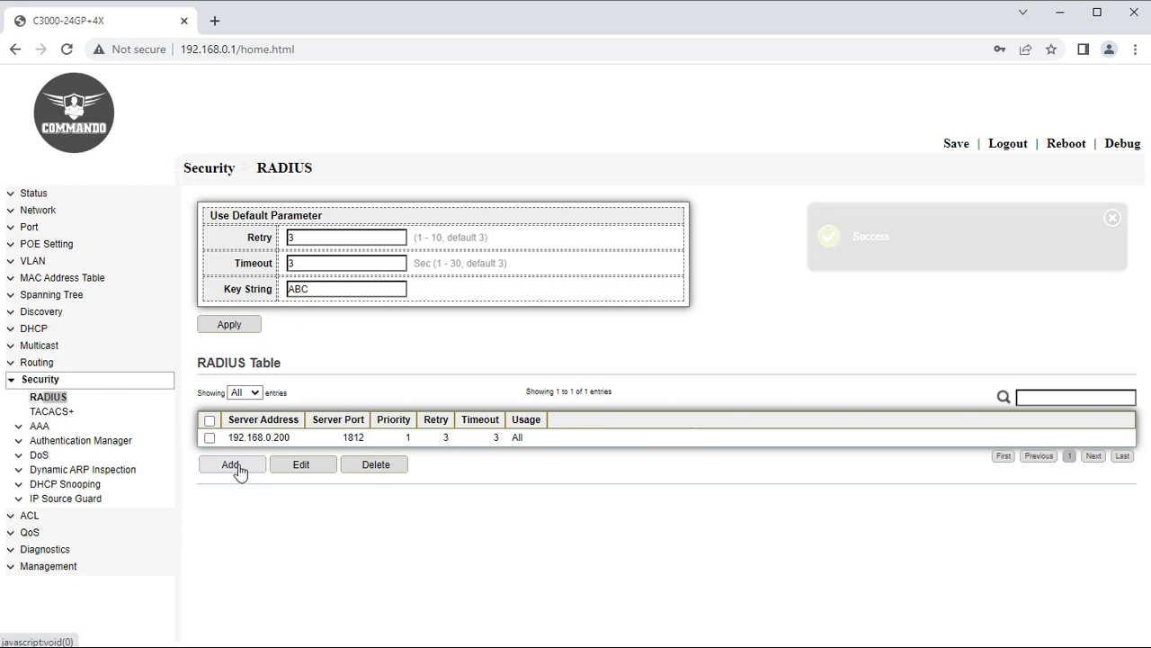
left_click(209, 437)
left_click(297, 468)
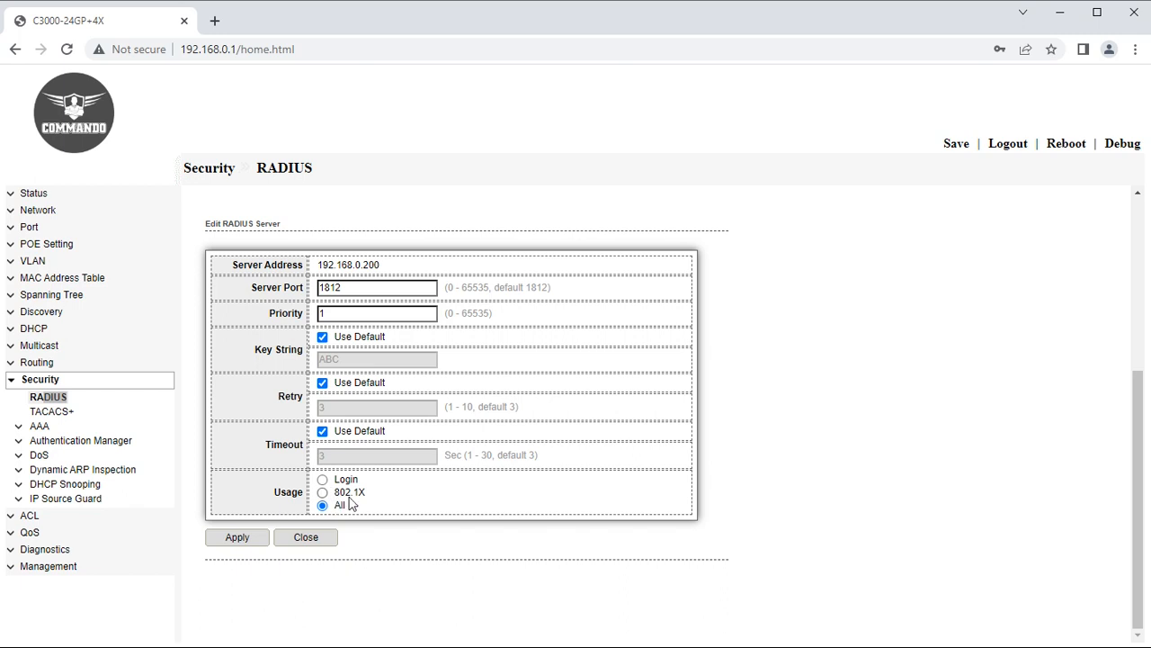
On the TACACS+ page, fill in the default key string and apply it.
left_click(51, 412)
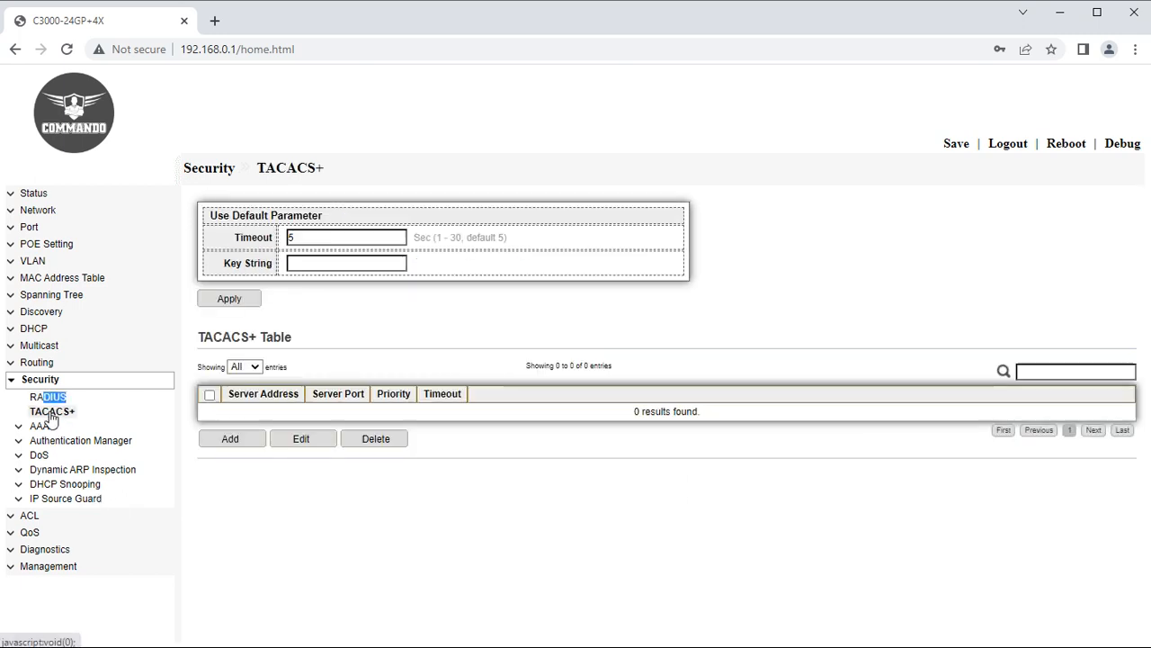
left_click(338, 261)
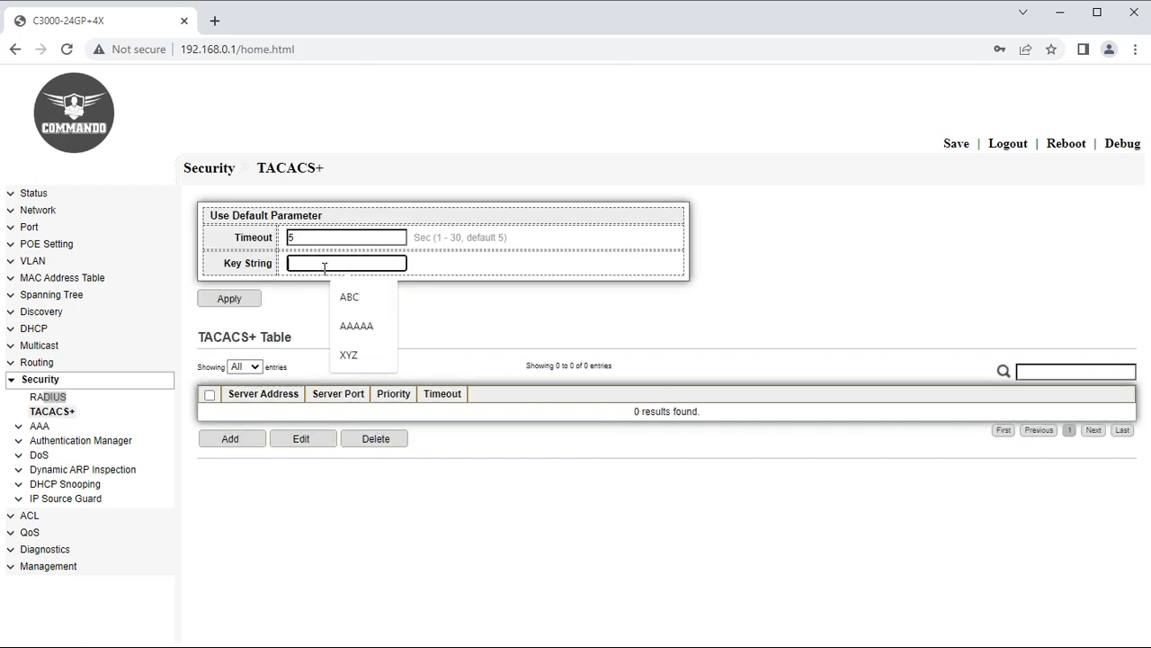
left_click(358, 328)
left_click(236, 300)
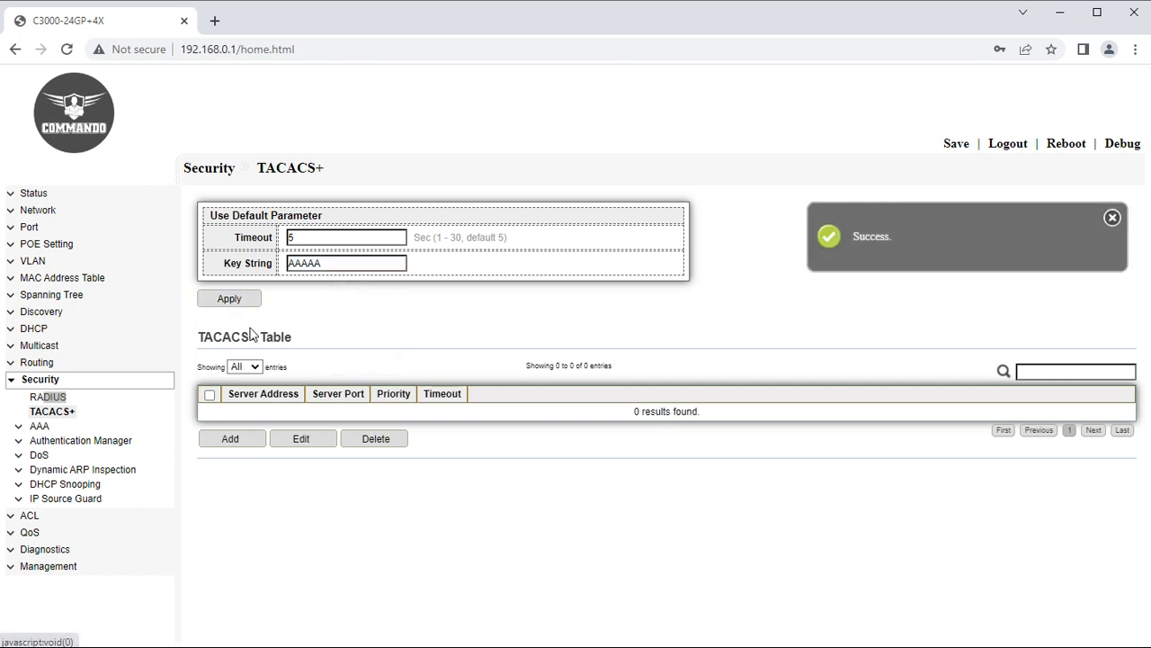
Add IPv4 TACACS+ server 192.168.0.104 with priority 10 and apply.
left_click(231, 443)
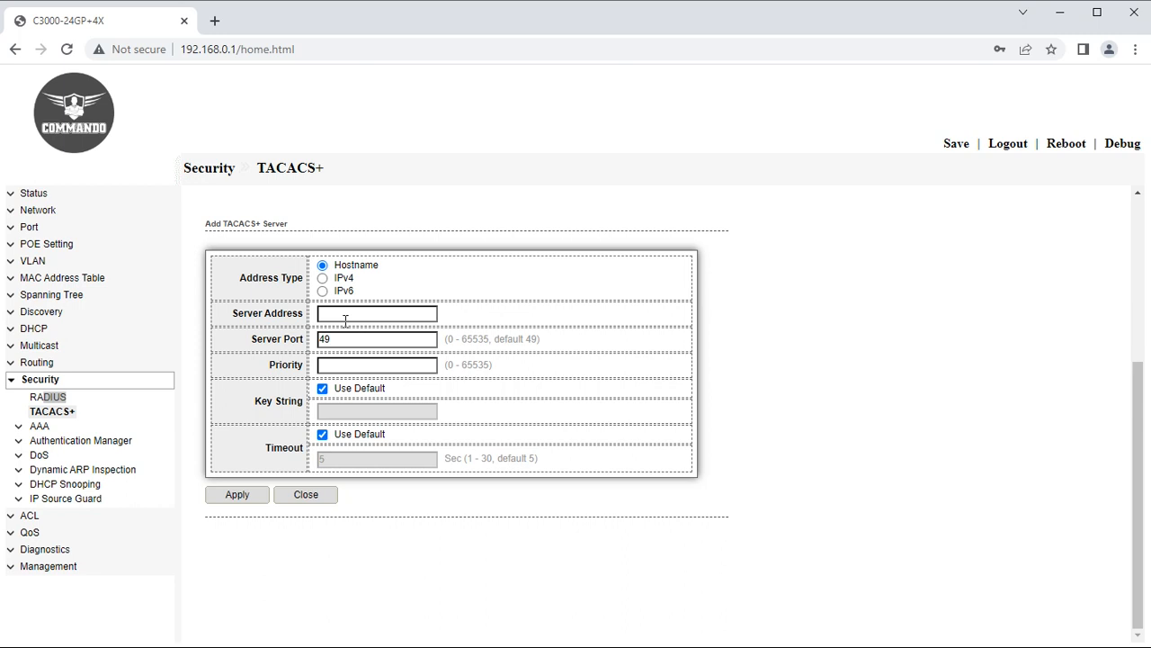
left_click(342, 280)
left_click(360, 323)
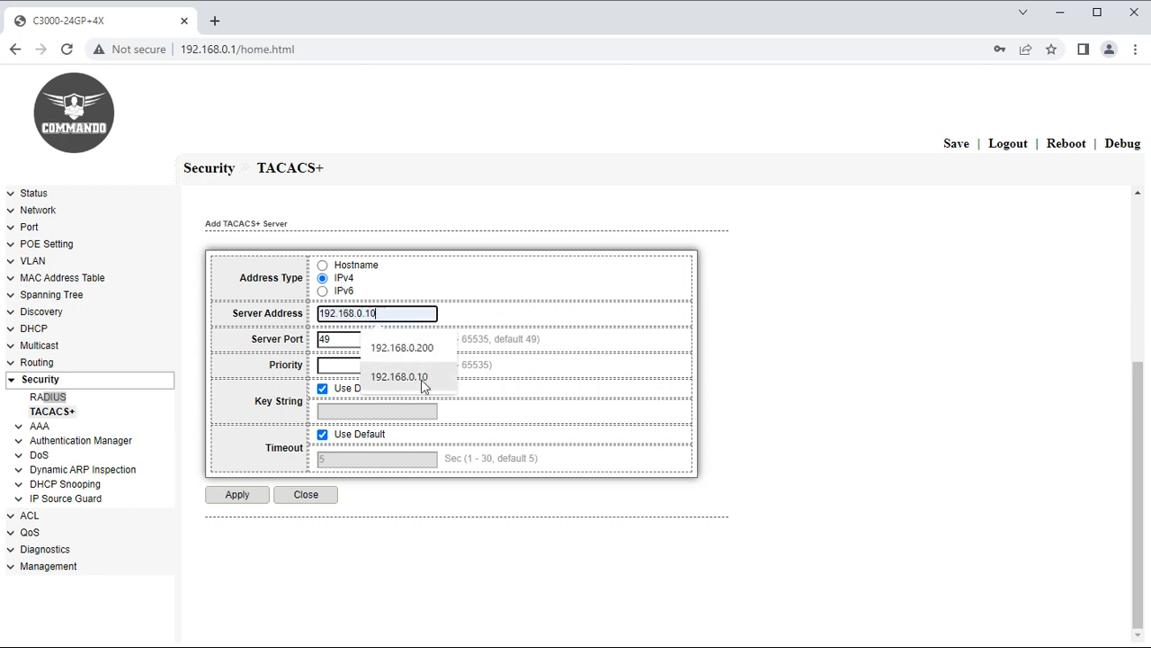
left_click(378, 376)
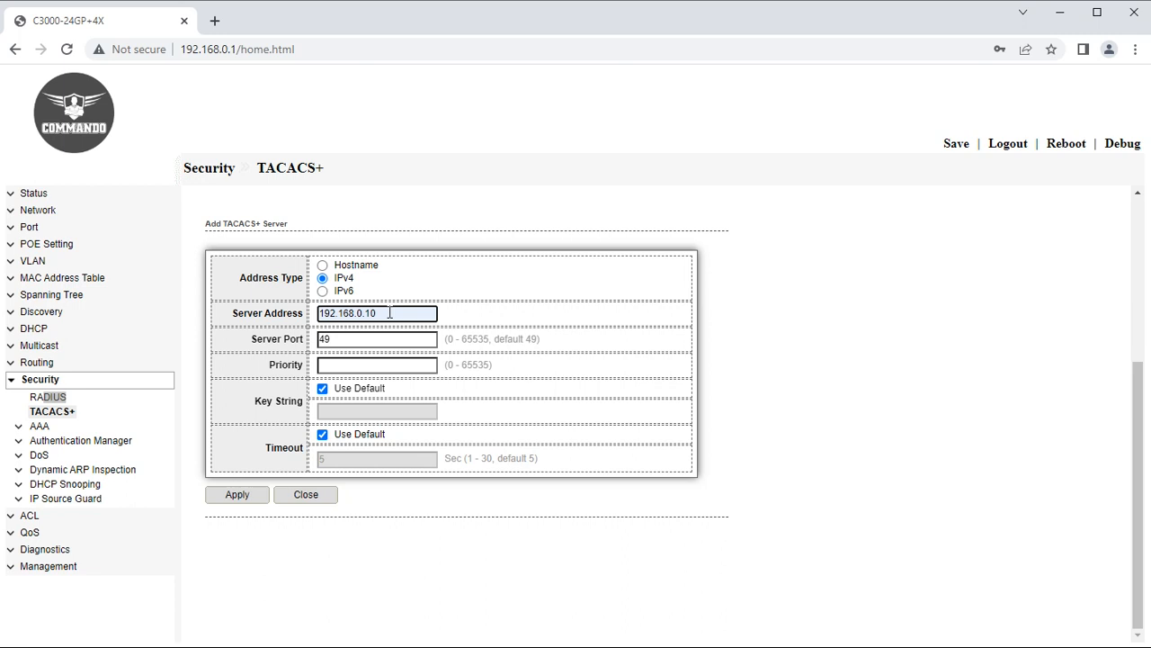
type("4")
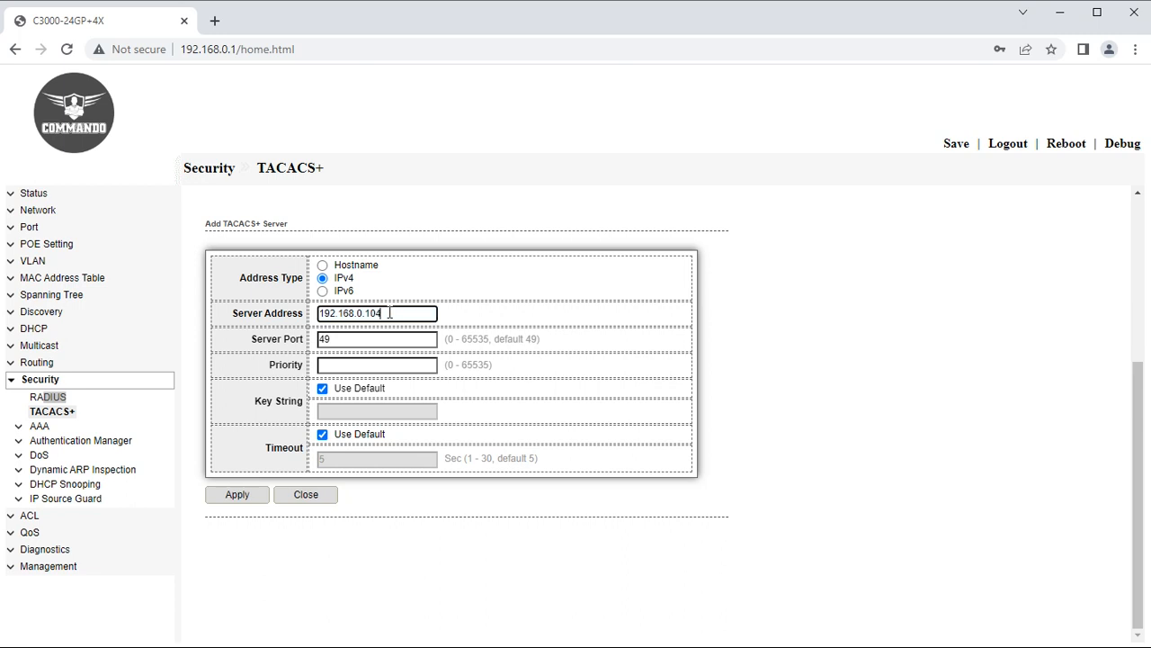
left_click(382, 366)
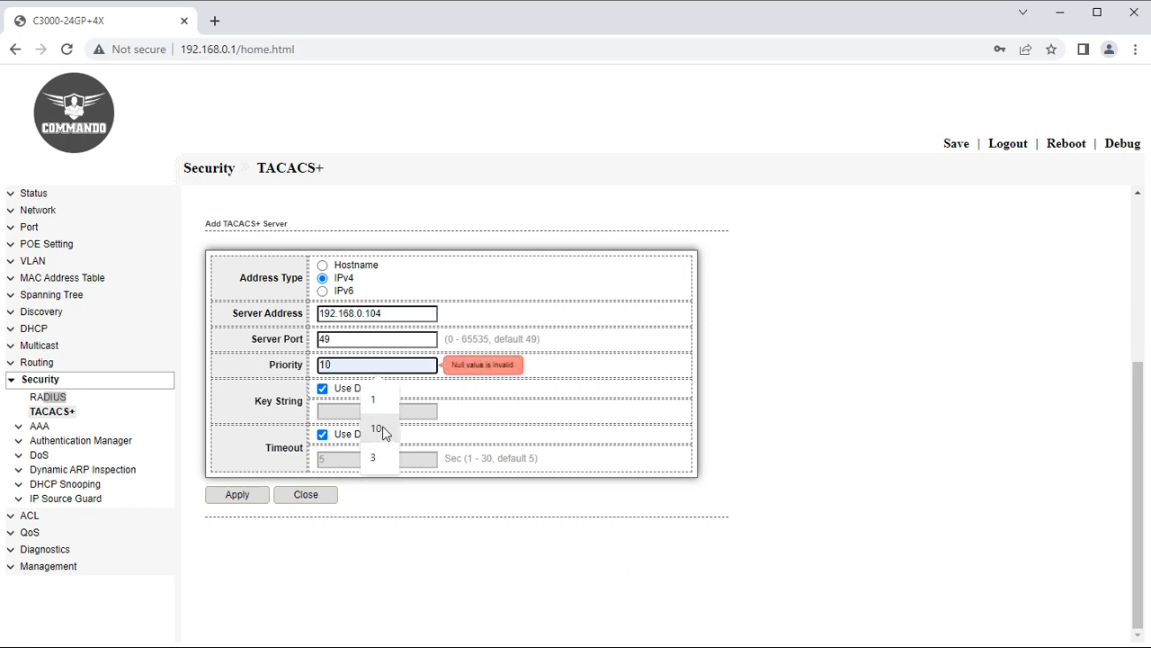
left_click(378, 415)
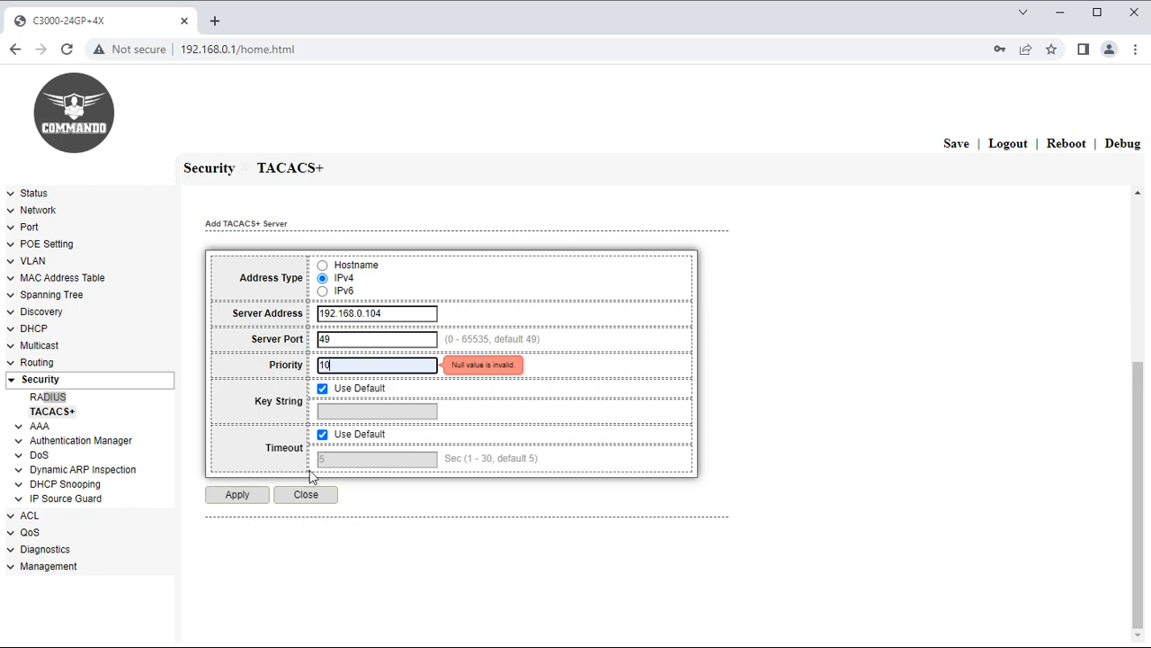
left_click(243, 497)
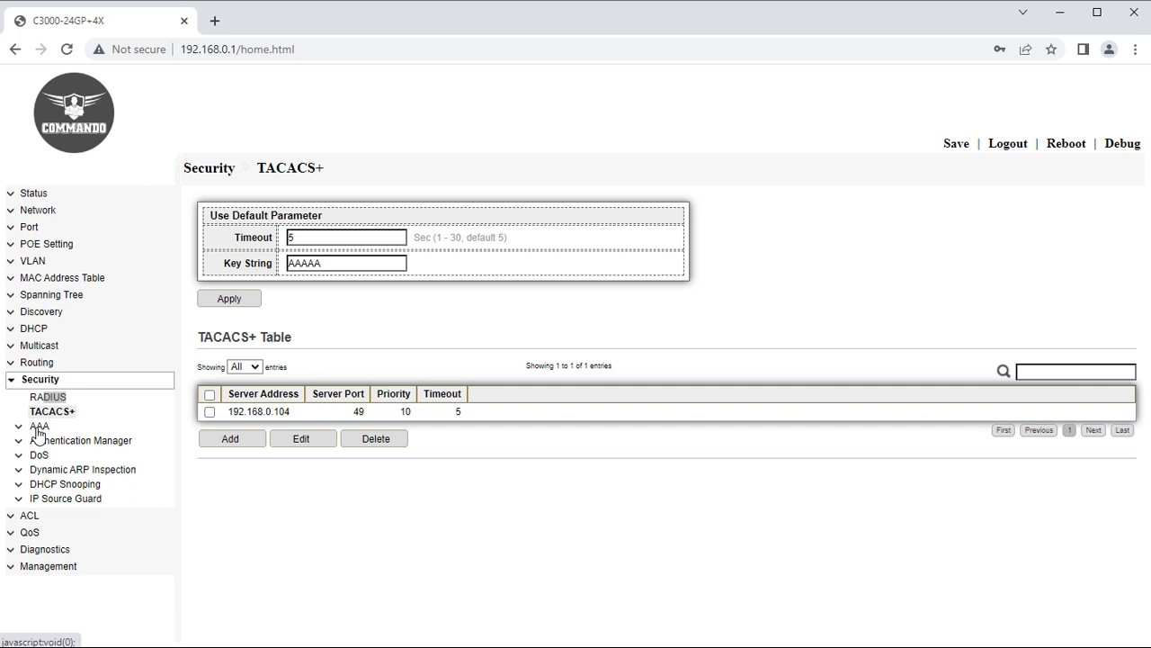
Start a new AAA method list named COMMANDO.
left_click(37, 428)
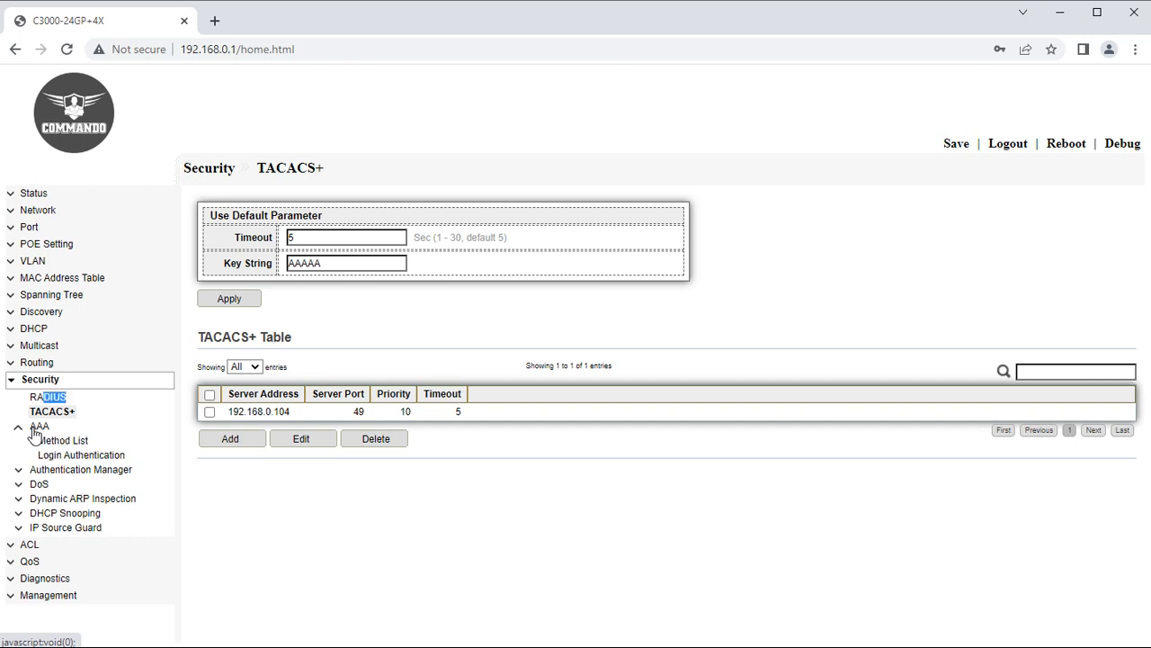
left_click(56, 441)
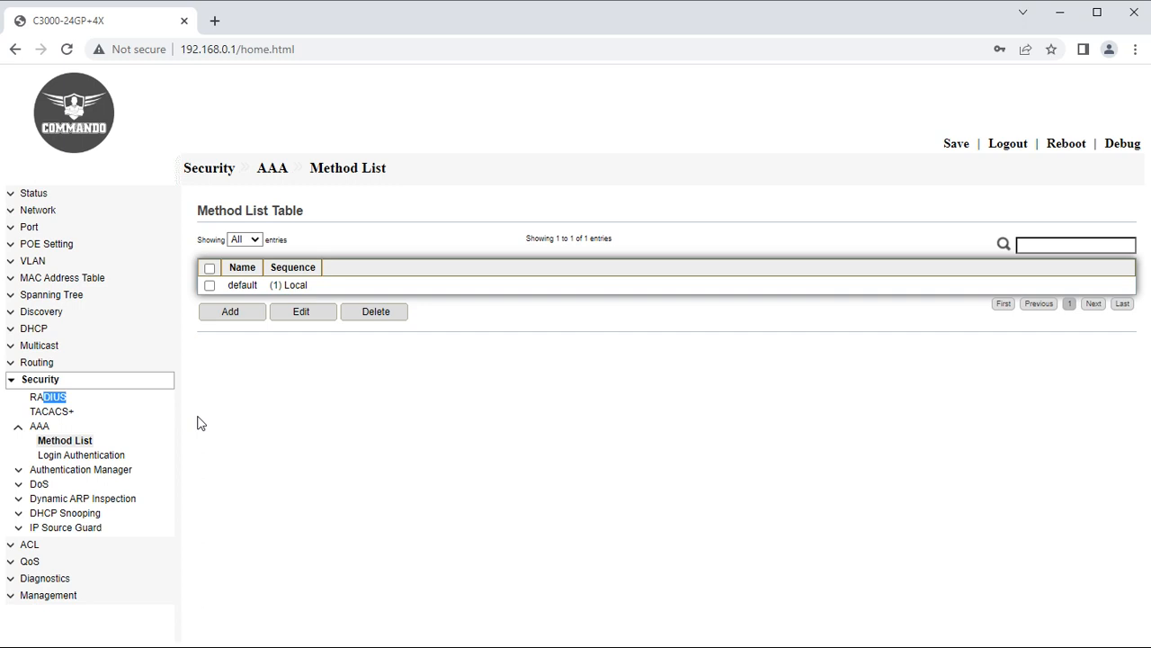
left_click(247, 319)
left_click(339, 270)
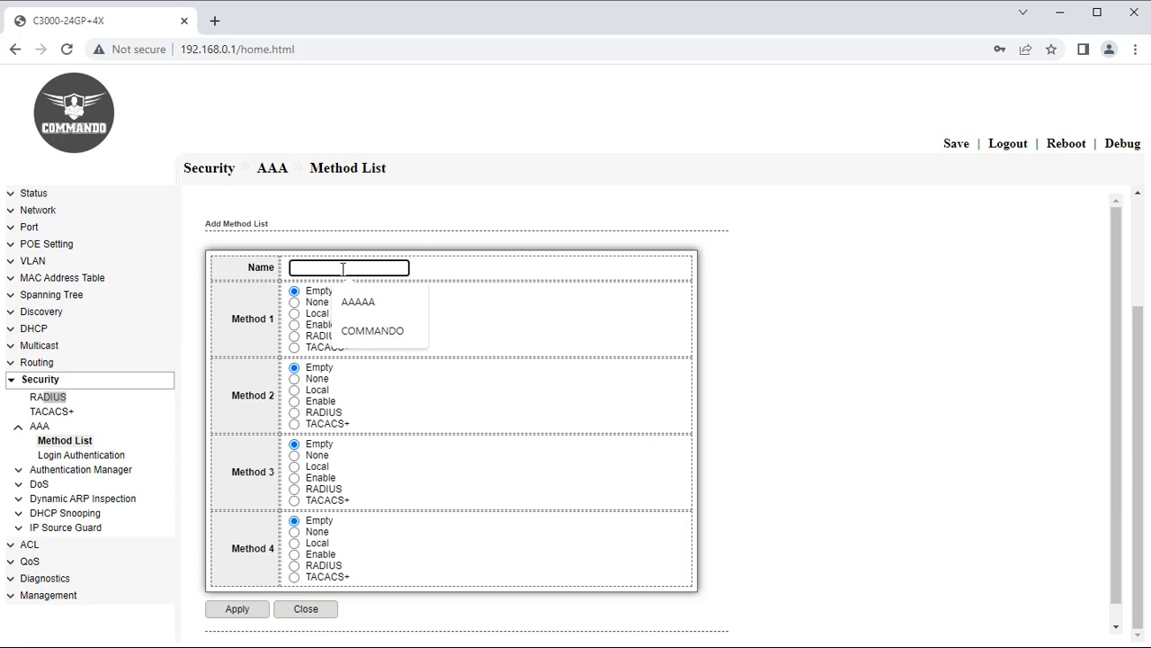
left_click(370, 332)
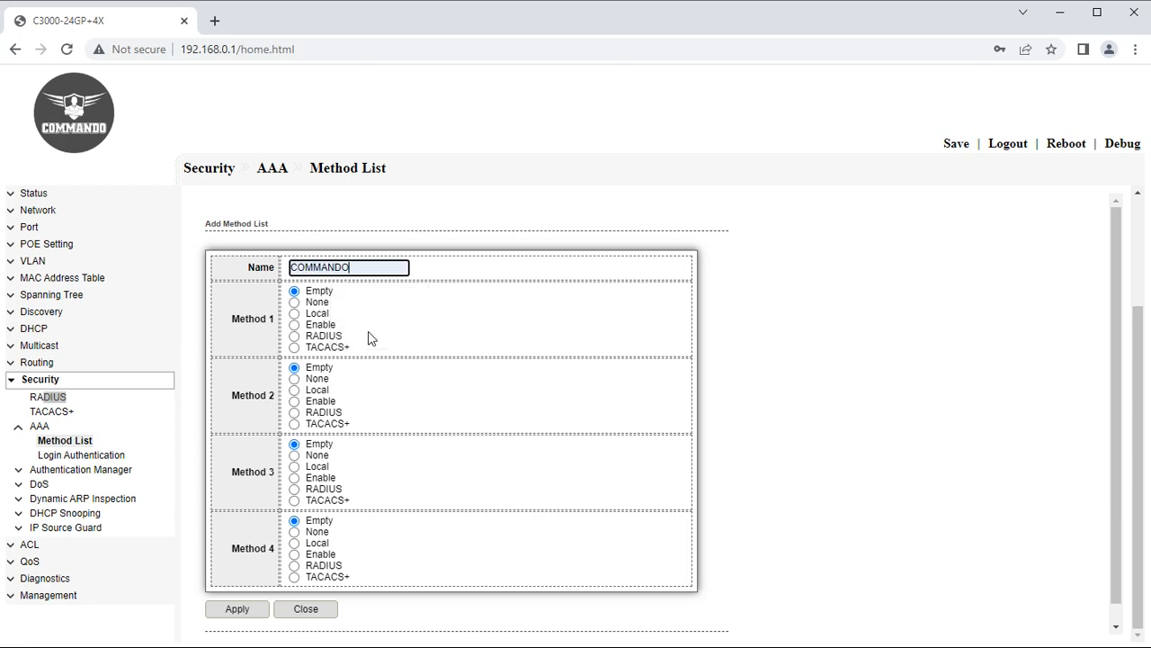
Set its methods to Local, RADIUS, RADIUS, TACACS+ and save the COMMANDO list.
left_click(298, 314)
left_click(297, 412)
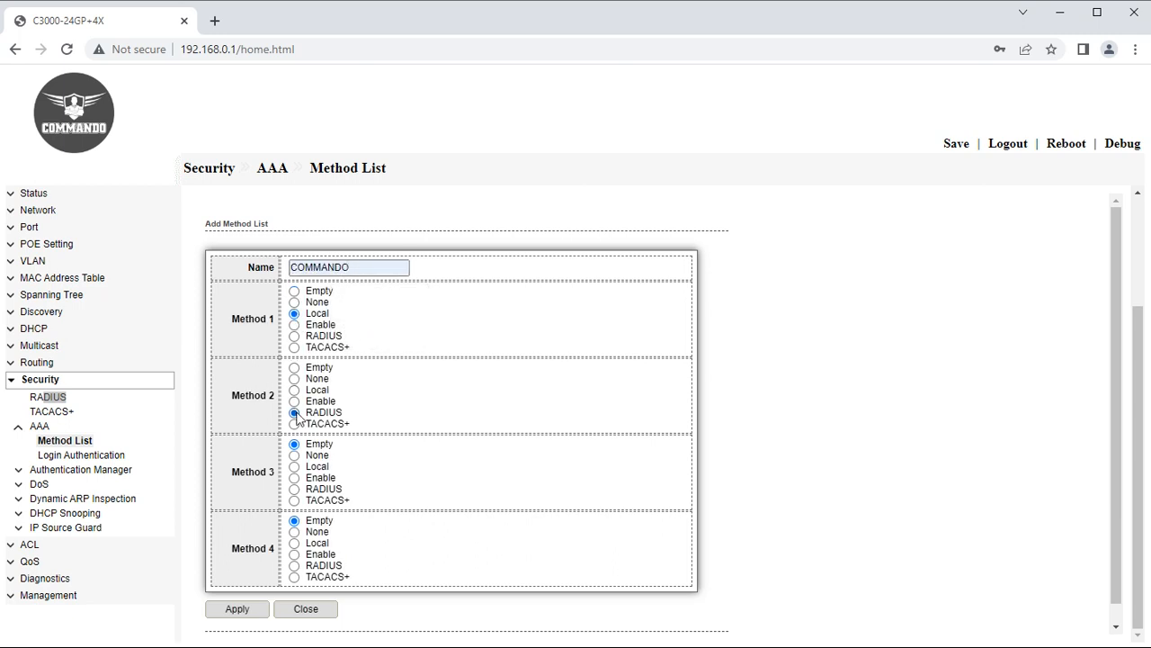
left_click(295, 489)
left_click(294, 577)
left_click(233, 611)
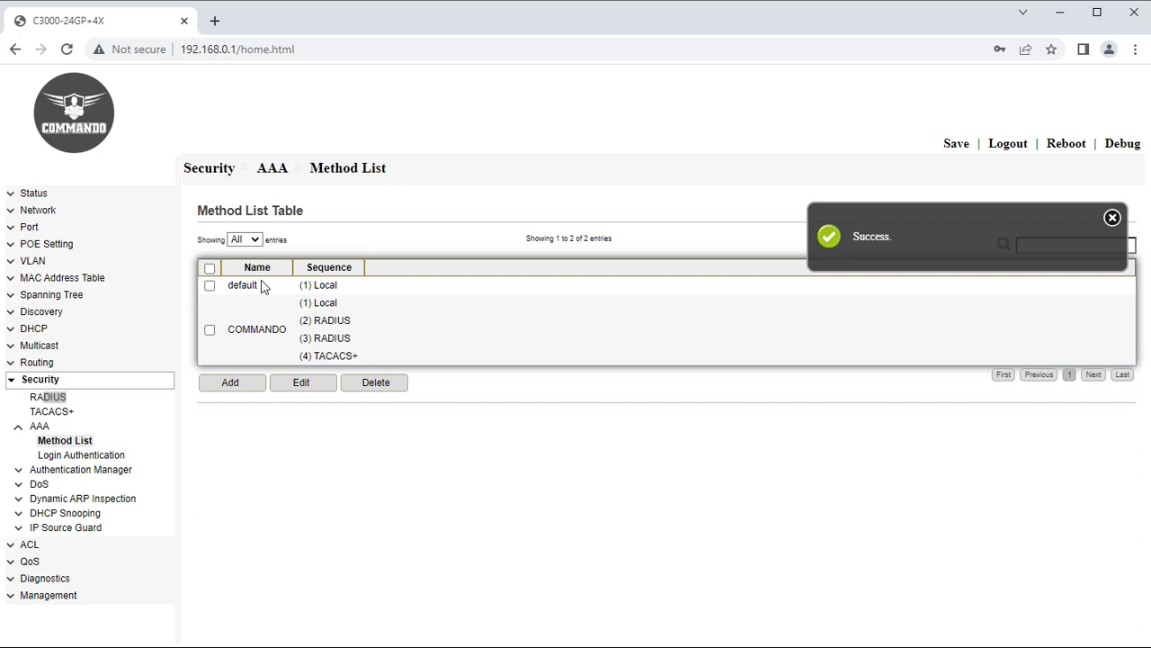
left_click_drag(227, 286, 346, 302)
left_click(469, 322)
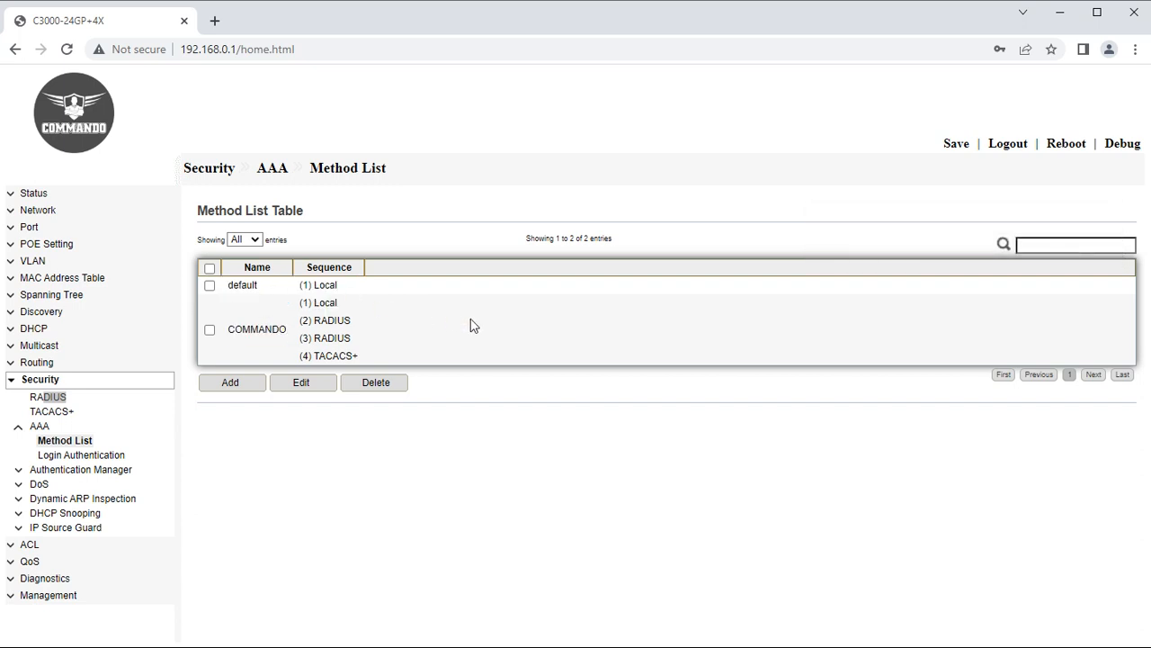
left_click(210, 331)
Choose the COMMANDO method list for Console login authentication and apply it.
left_click(84, 457)
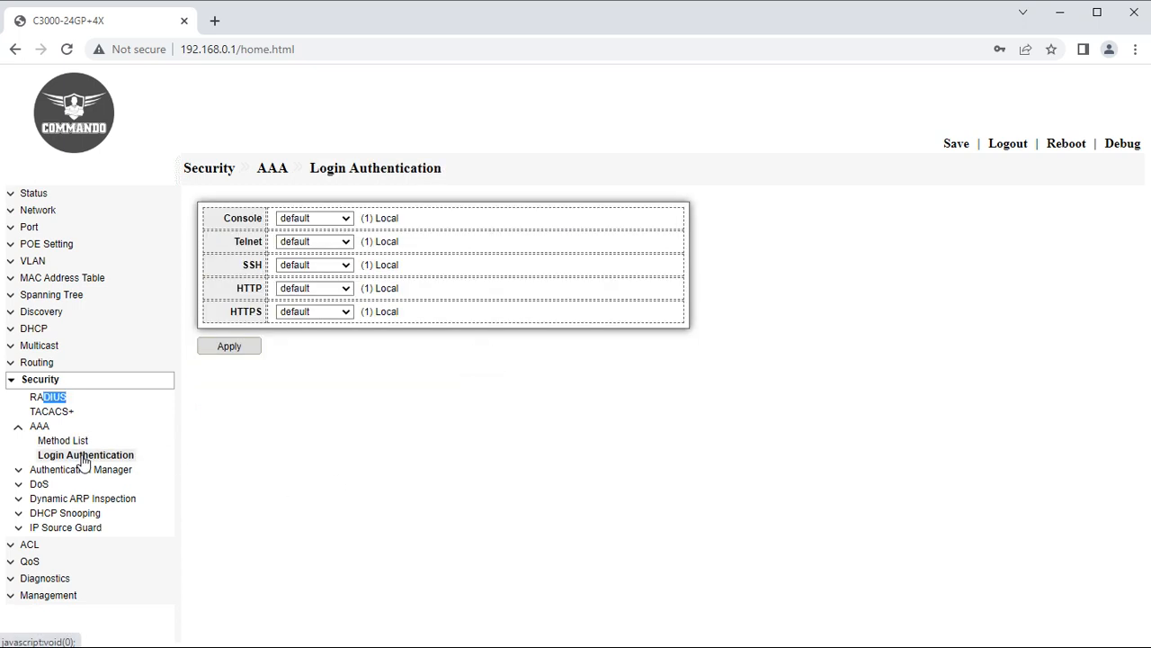
left_click(339, 220)
left_click(335, 219)
left_click(337, 220)
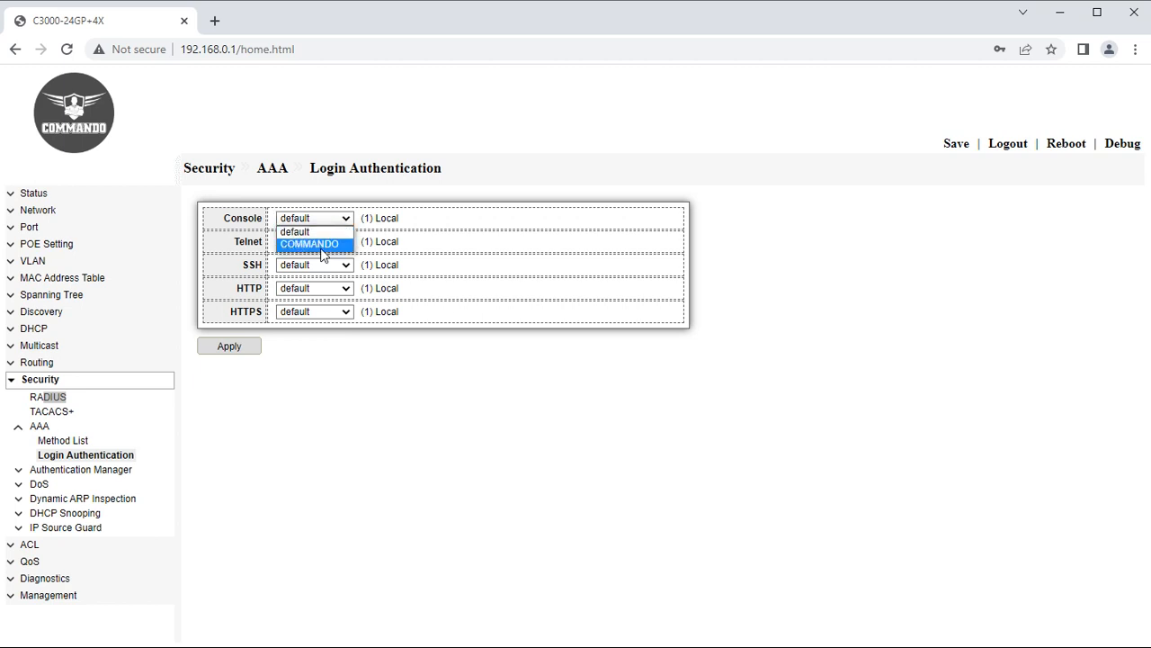
left_click(310, 243)
left_click(236, 378)
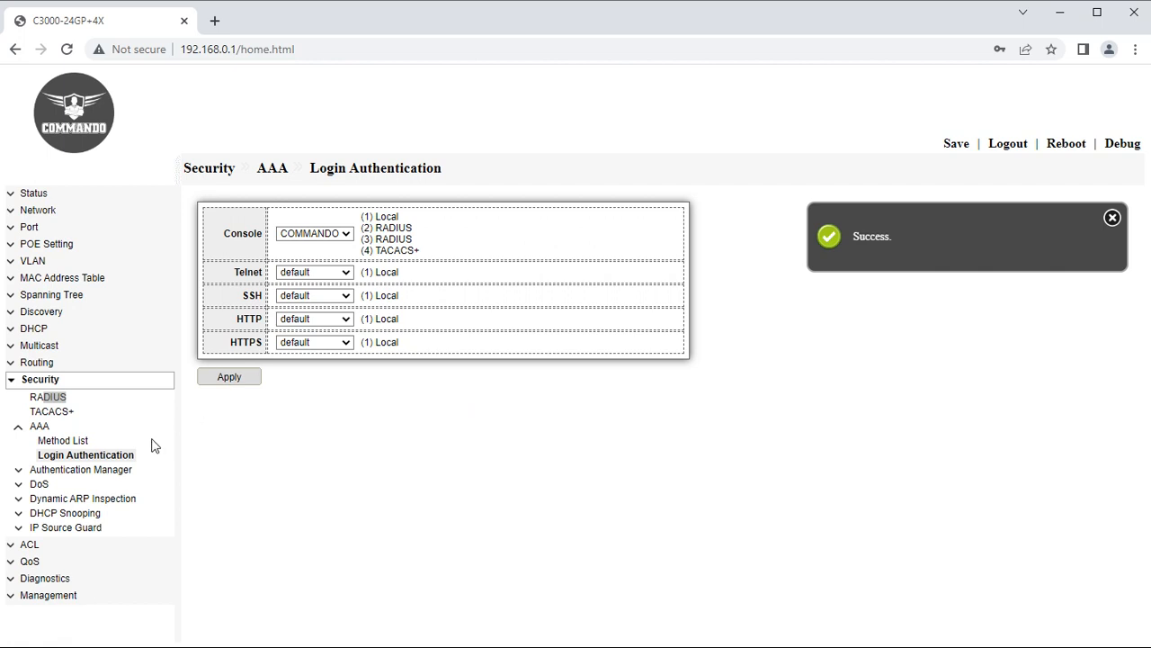
left_click(47, 471)
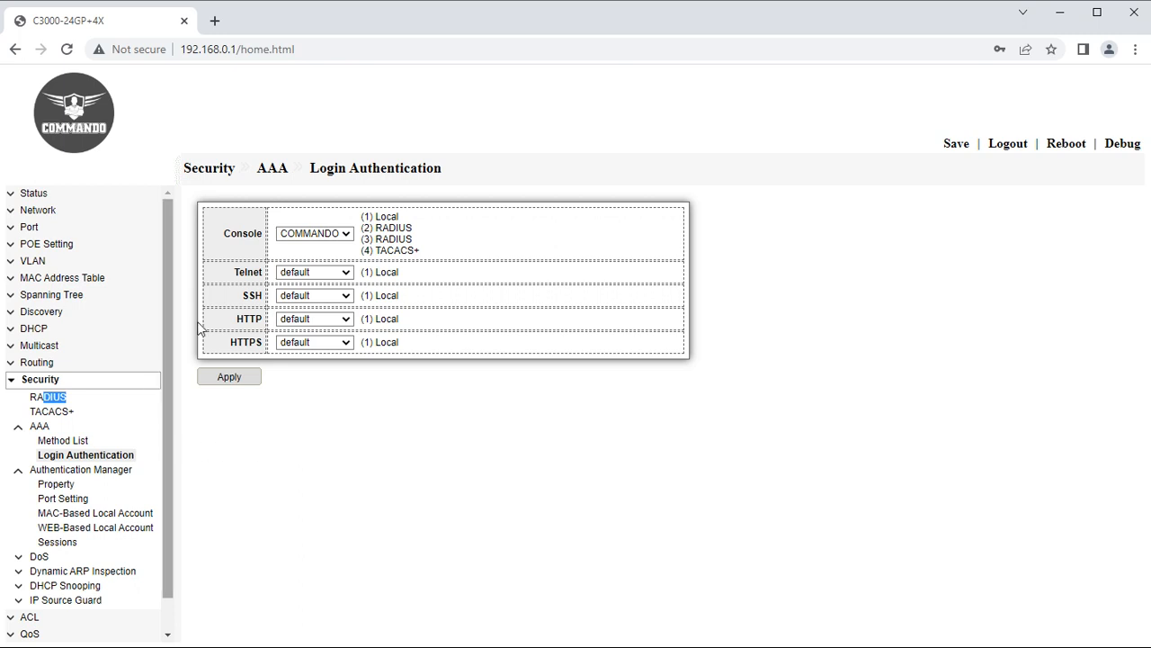
left_click(58, 459)
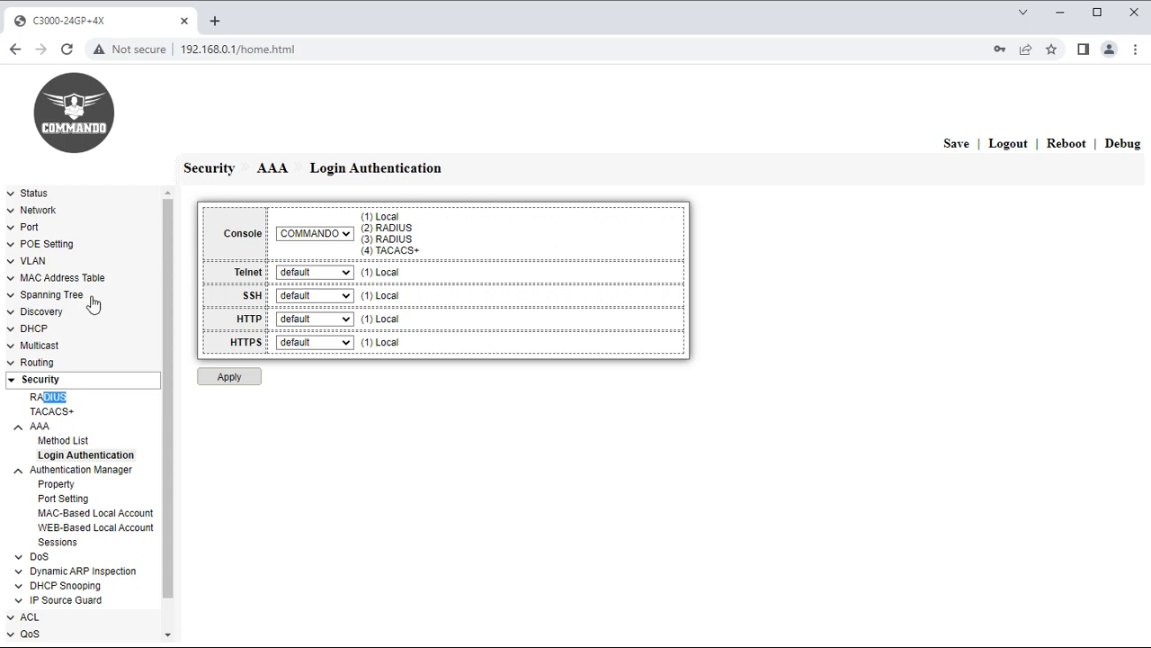
Enable 802.1x, MAC-Based and WEB-Based authentication plus Guest VLAN, leaving guest VLAN at 1.
left_click(50, 485)
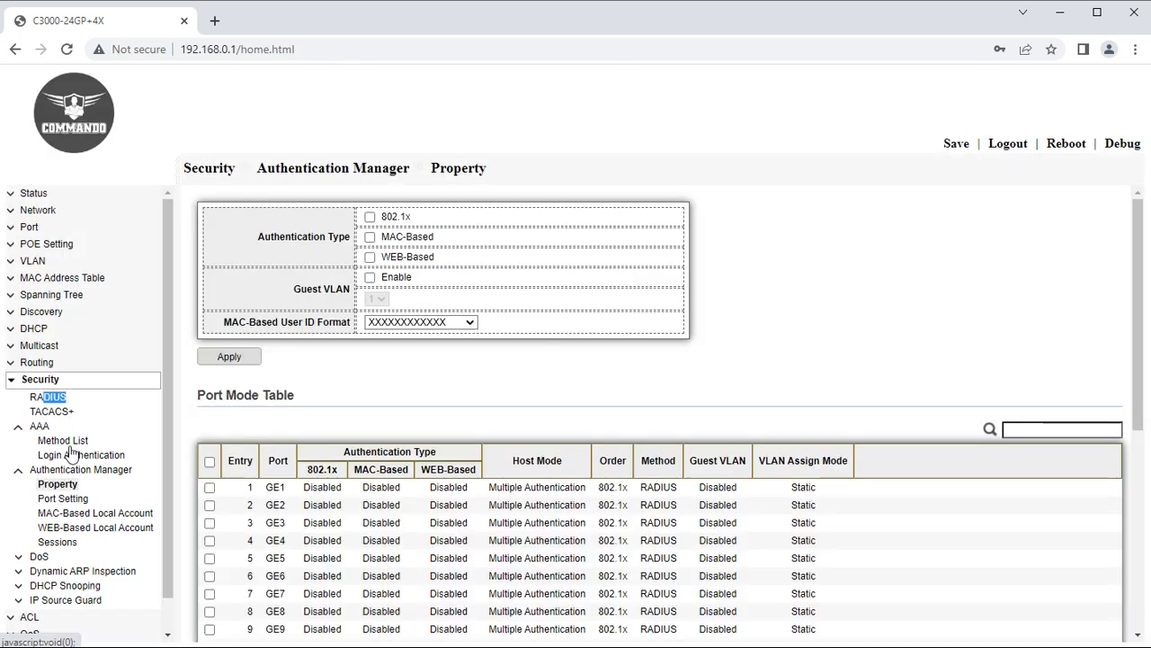
left_click(372, 213)
left_click(369, 217)
left_click(370, 237)
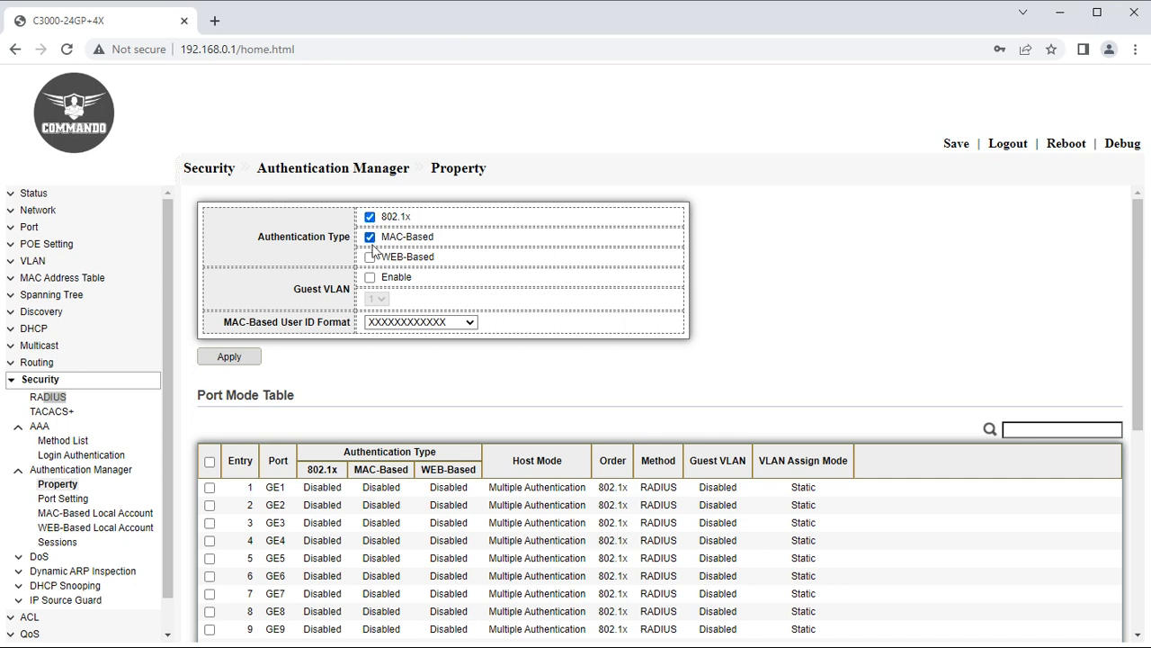
left_click(370, 258)
left_click(370, 277)
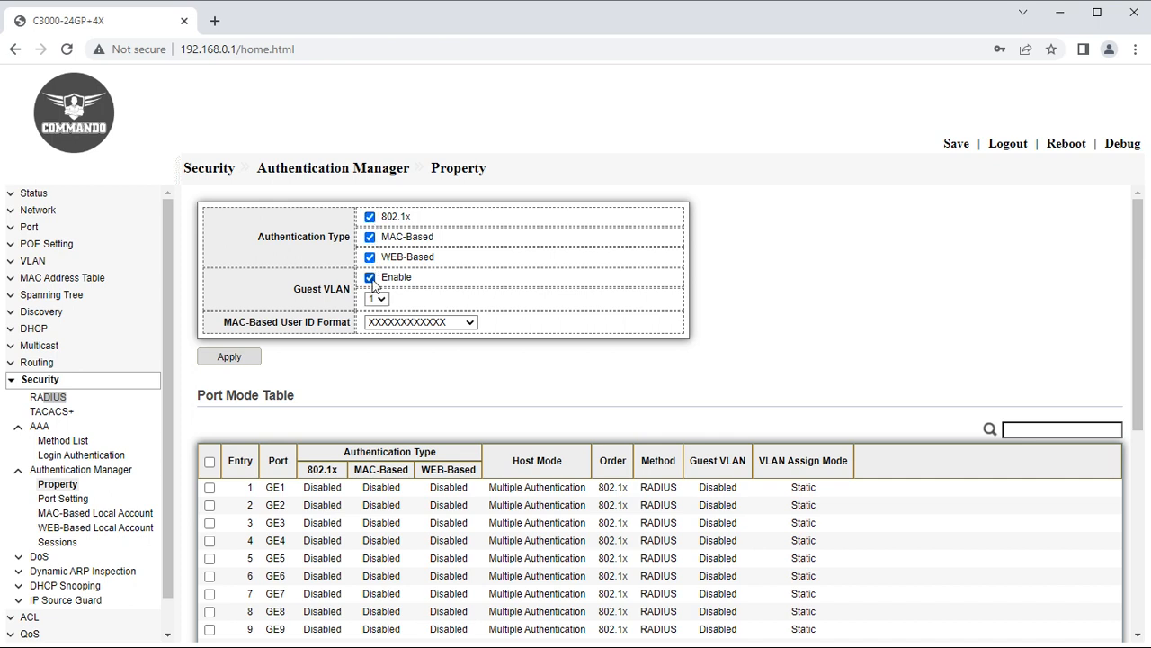
left_click(432, 324)
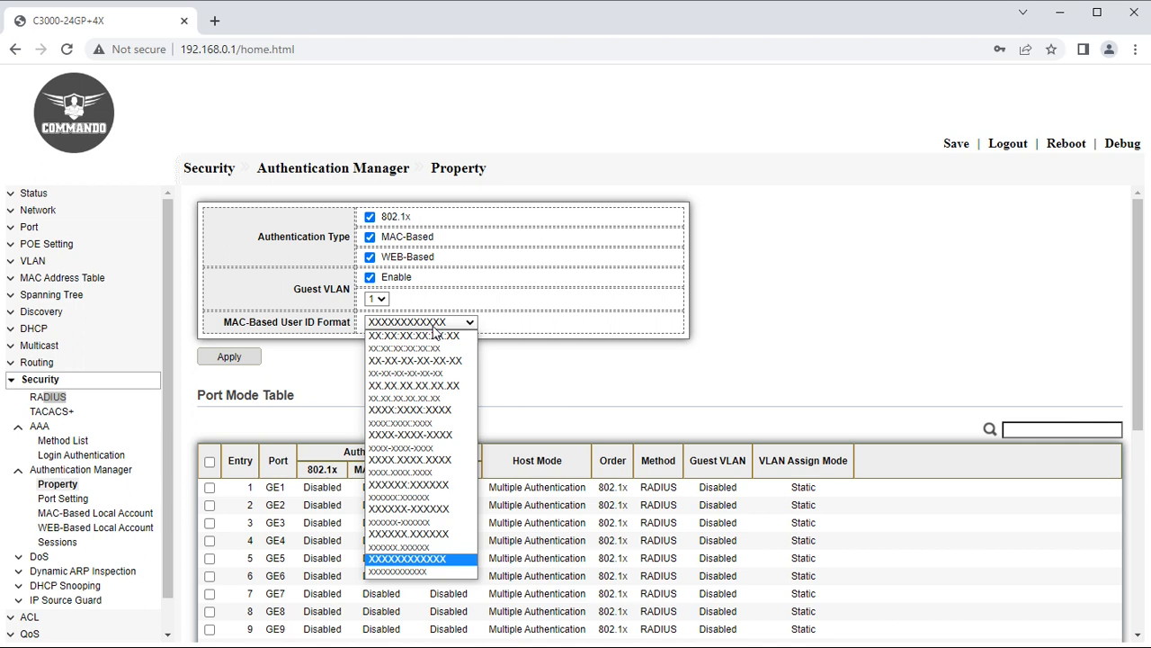
left_click(381, 301)
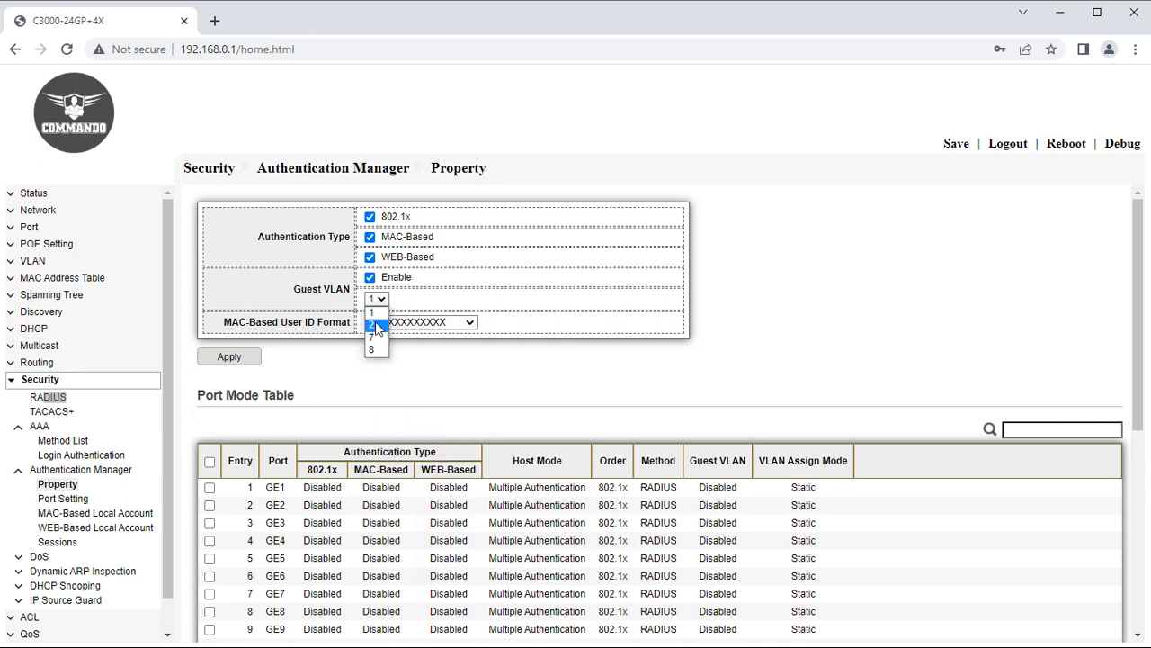
left_click(457, 304)
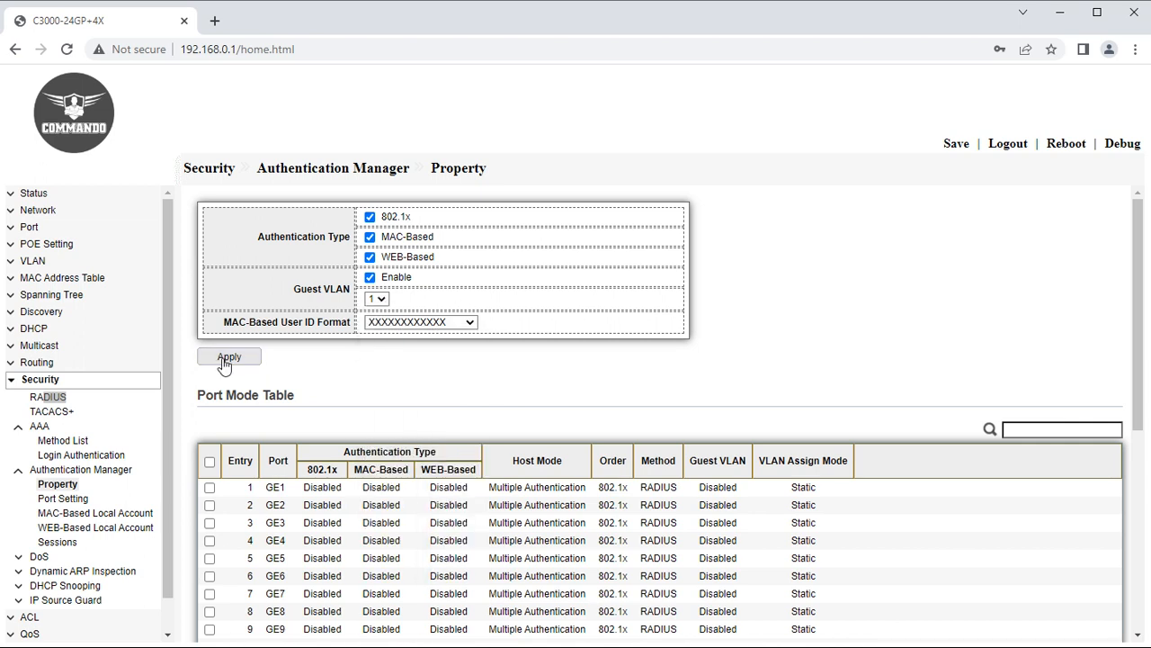
Select every port and enable 802.1x, MAC-Based and WEB-Based authentication on them.
scroll(278, 416, "down", 3)
scroll(205, 283, "up", 1)
scroll(205, 283, "up", 1)
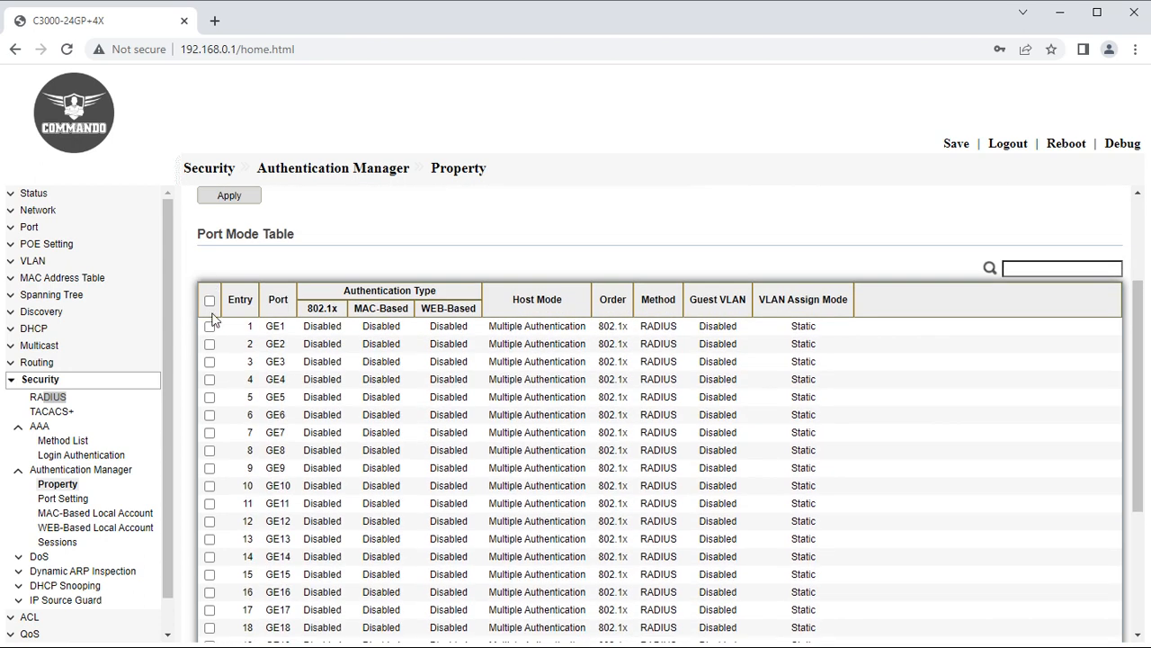
left_click(209, 301)
scroll(216, 311, "down", 5)
left_click(252, 608)
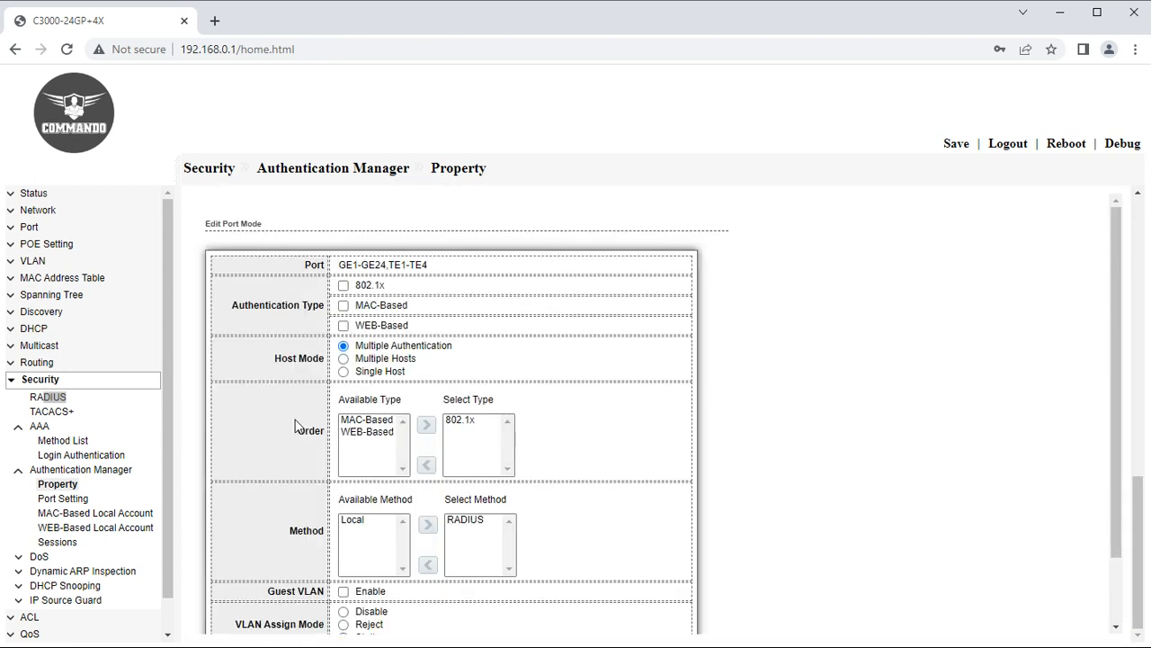
left_click(343, 286)
left_click(343, 305)
left_click(343, 325)
Order all ports' authentication 802.1x, MAC-Based, WEB-Based and enable their Guest VLAN.
scroll(407, 387, "down", 1)
left_click(379, 341)
left_click(427, 345)
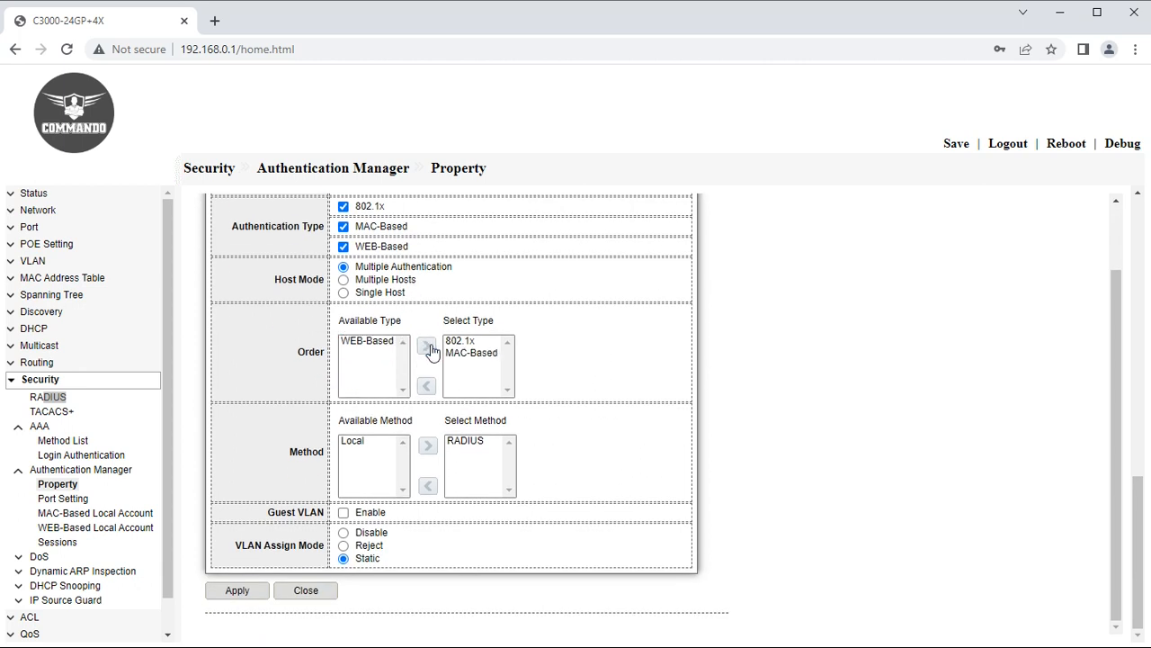
left_click(380, 343)
left_click(426, 346)
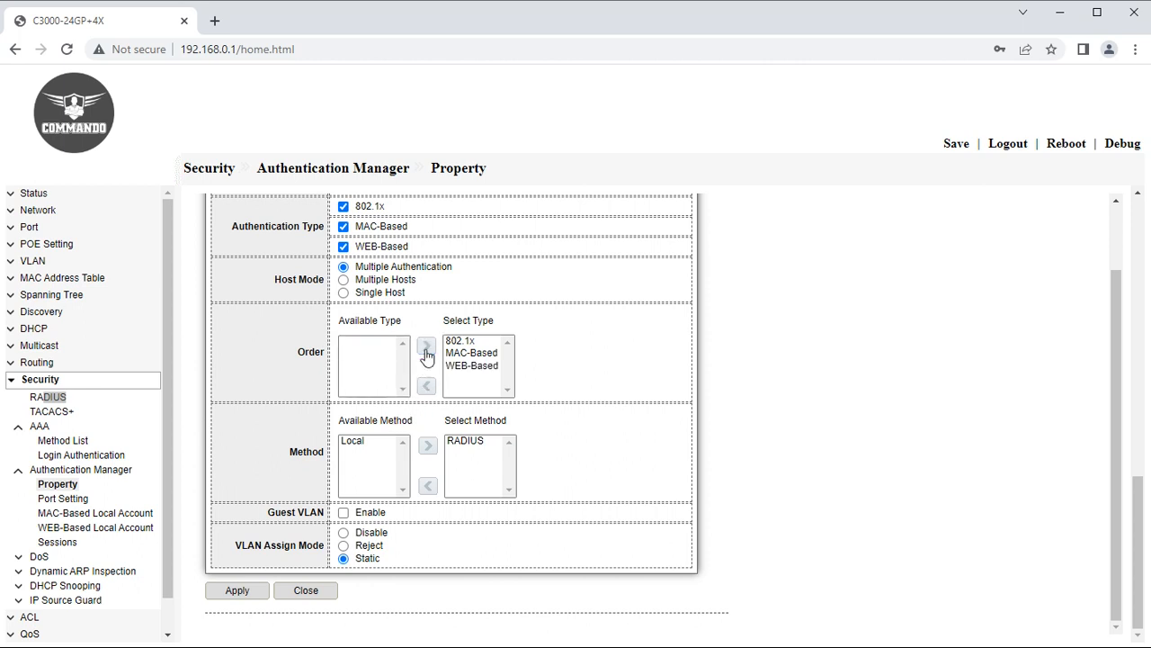
left_click(344, 513)
Browse the Sessions table and the MAC-Based and WEB-Based local account Add forms.
left_click(60, 542)
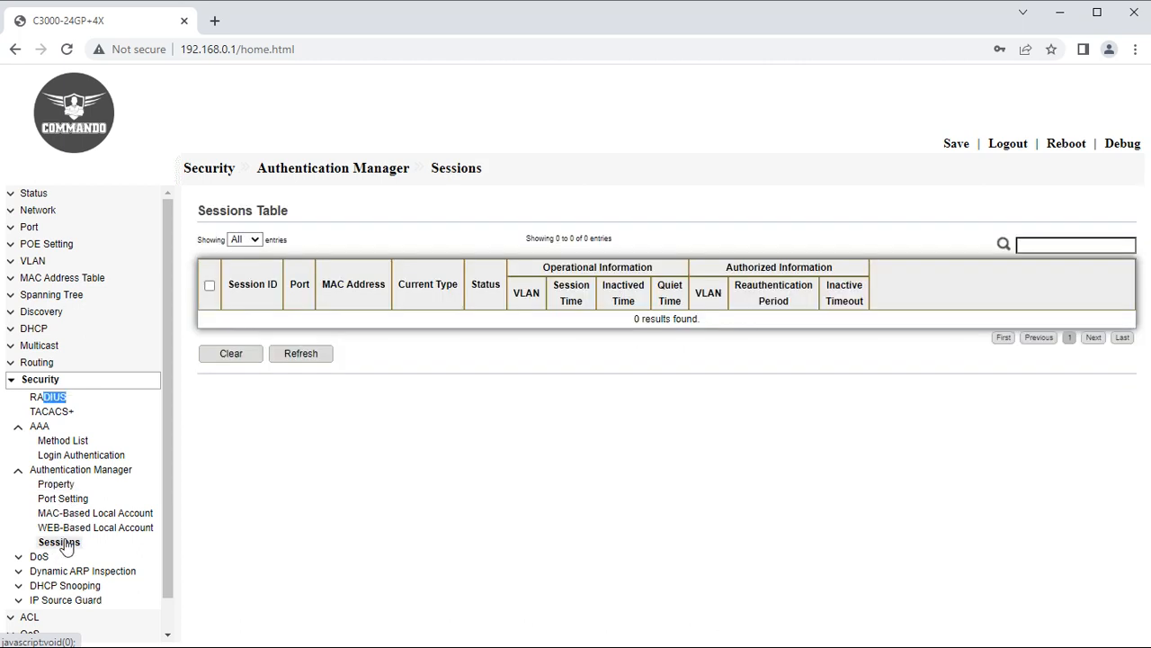
left_click(72, 513)
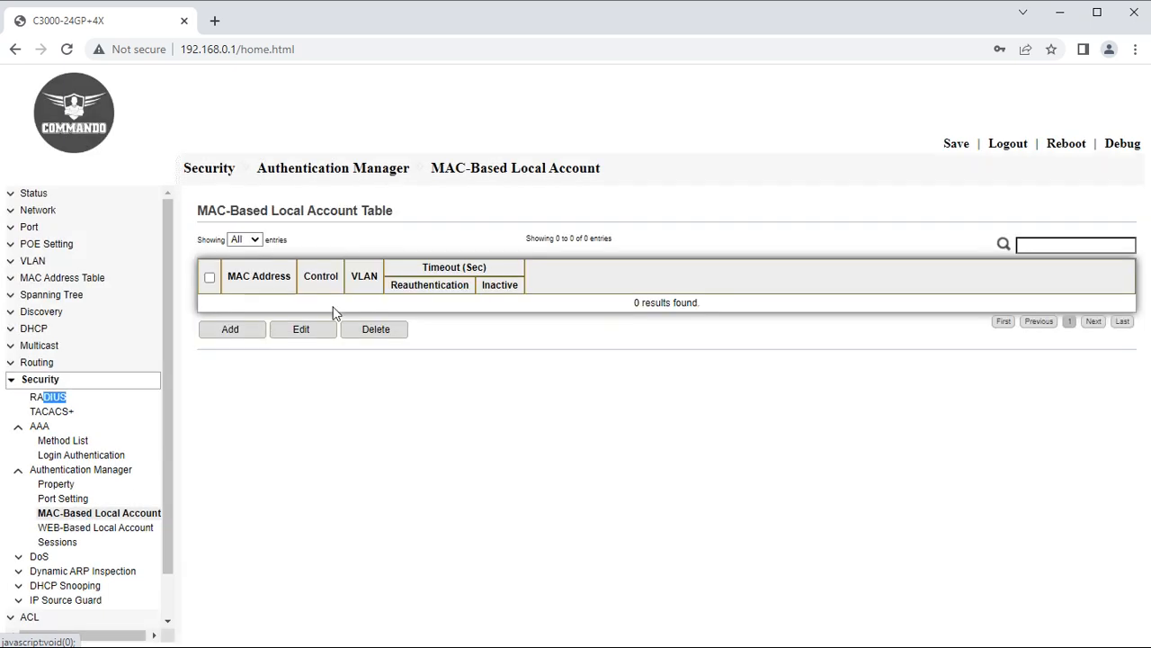
left_click(230, 331)
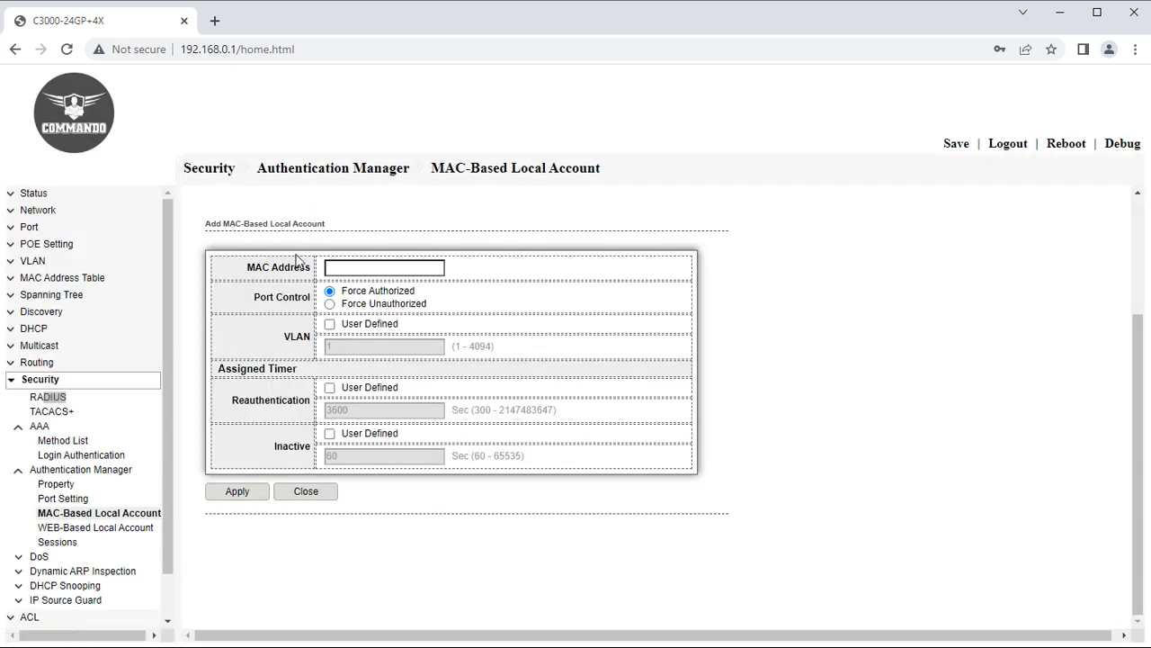
left_click(351, 266)
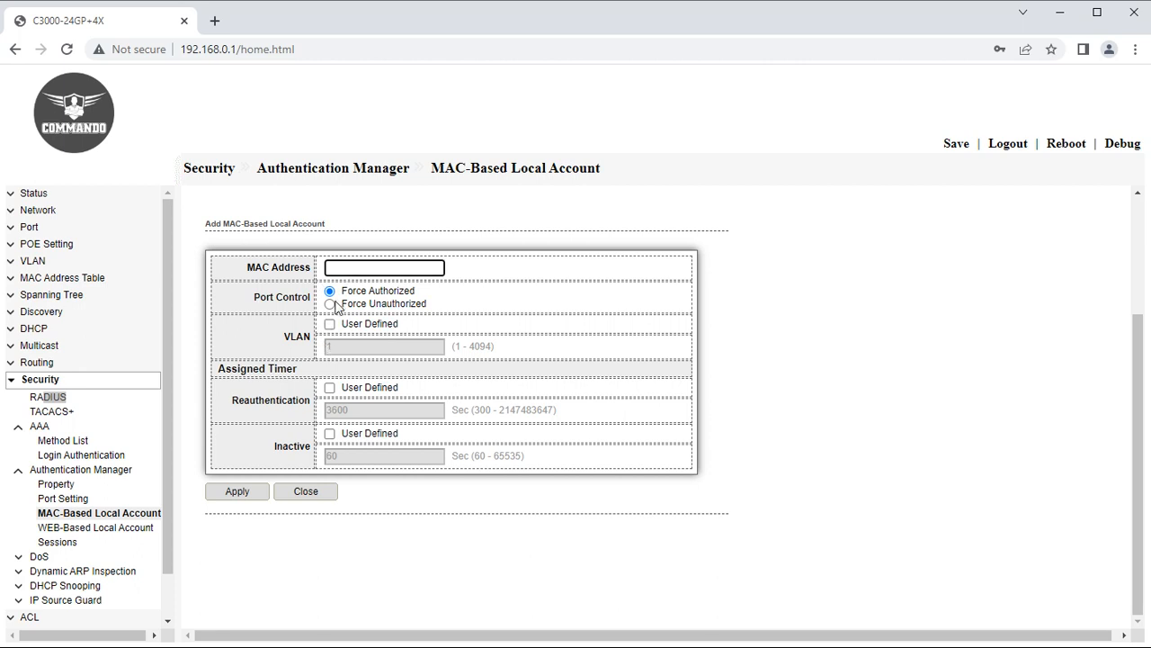
left_click(95, 527)
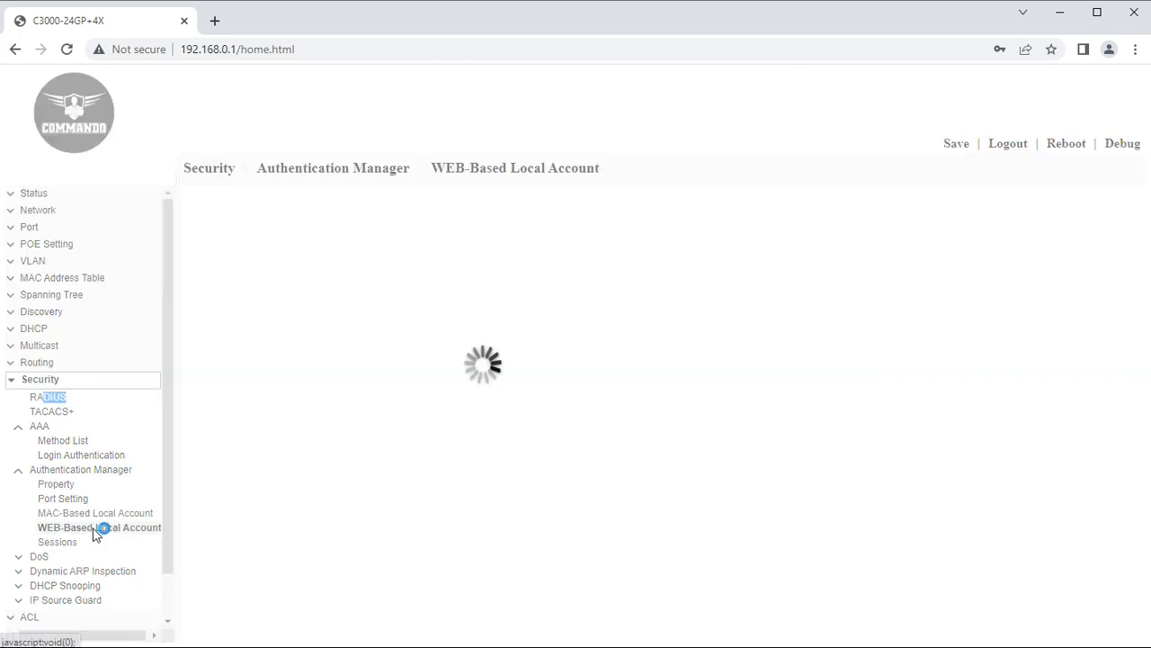
left_click(239, 335)
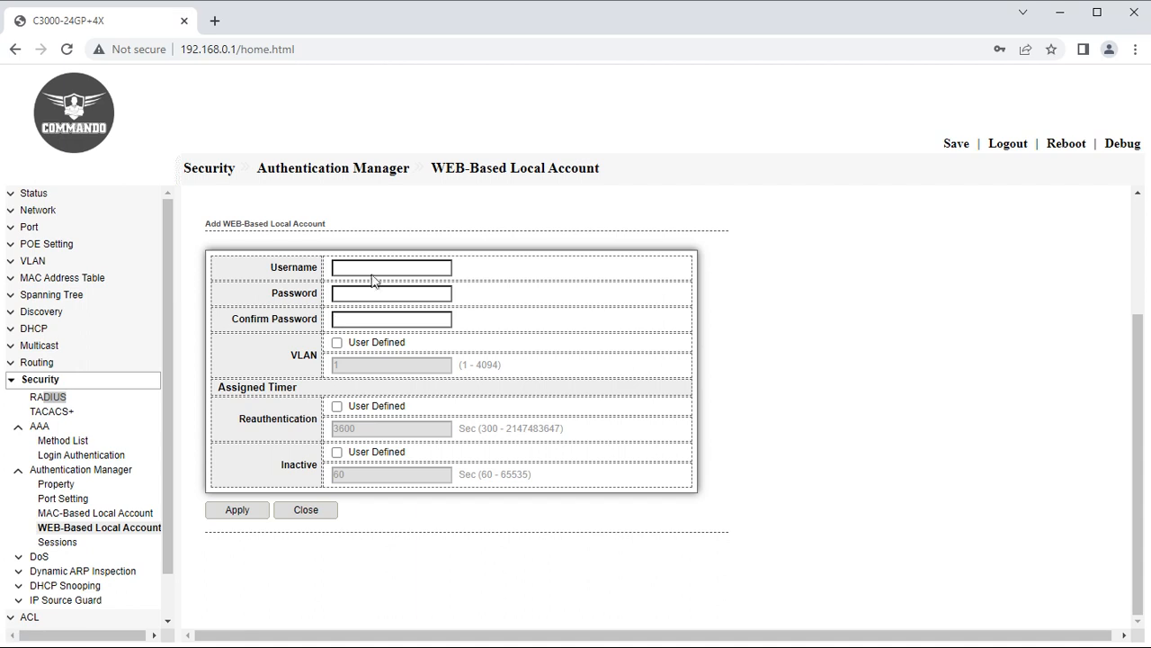
Return to the Sessions table, then show the DoS Property page.
left_click(54, 543)
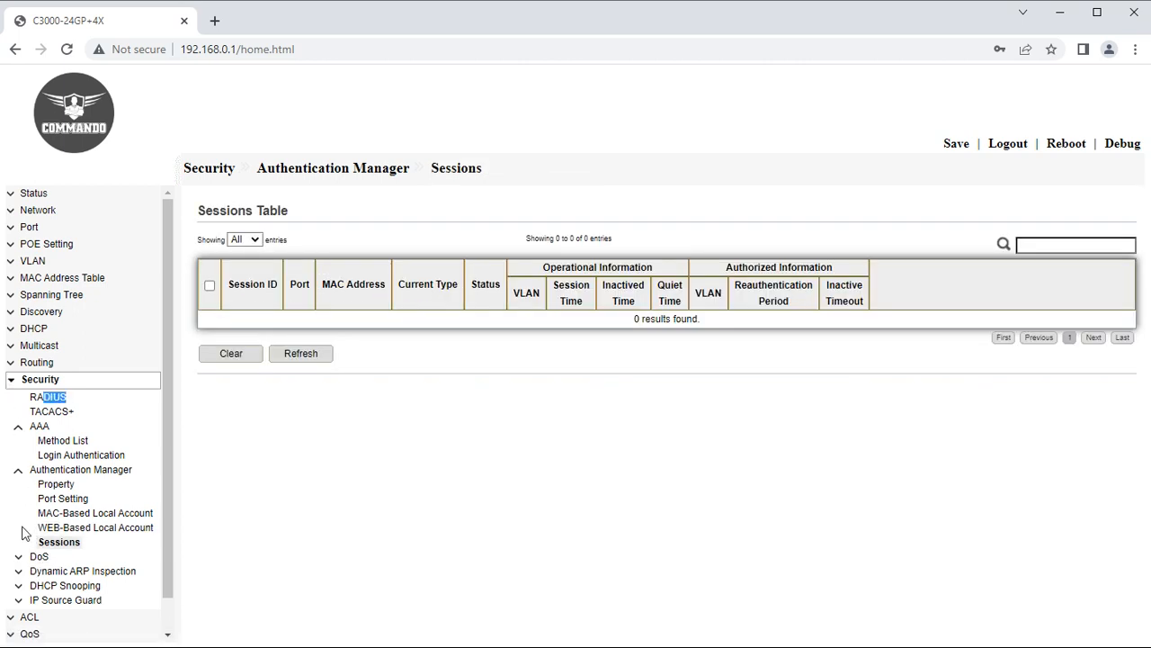
left_click(28, 558)
left_click(54, 573)
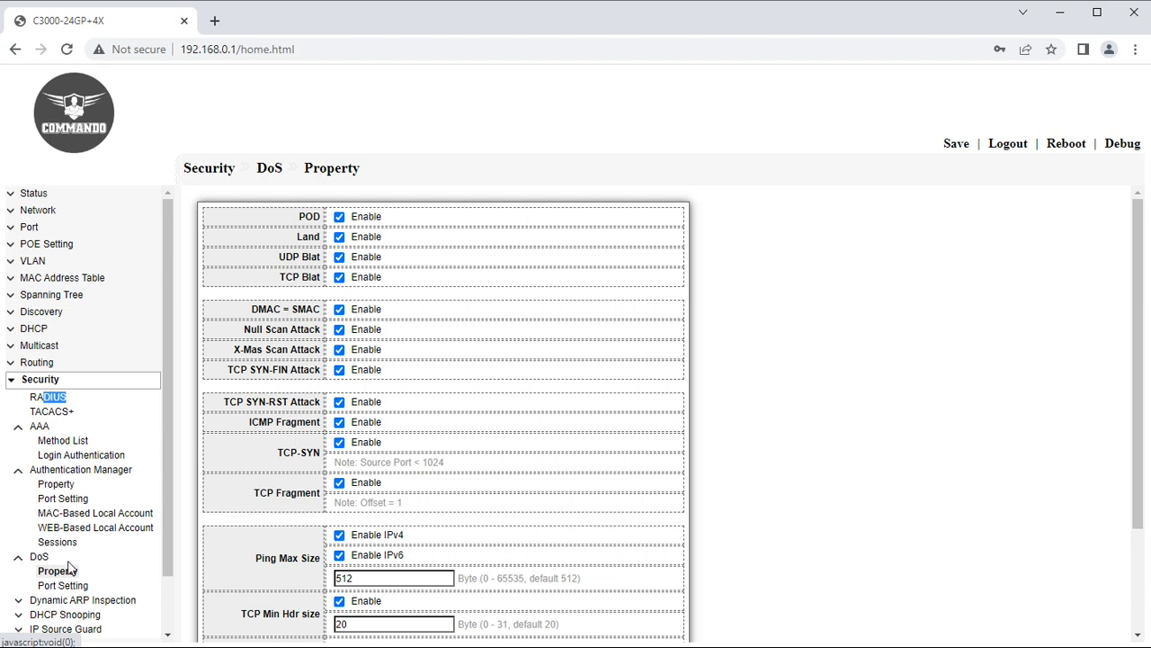
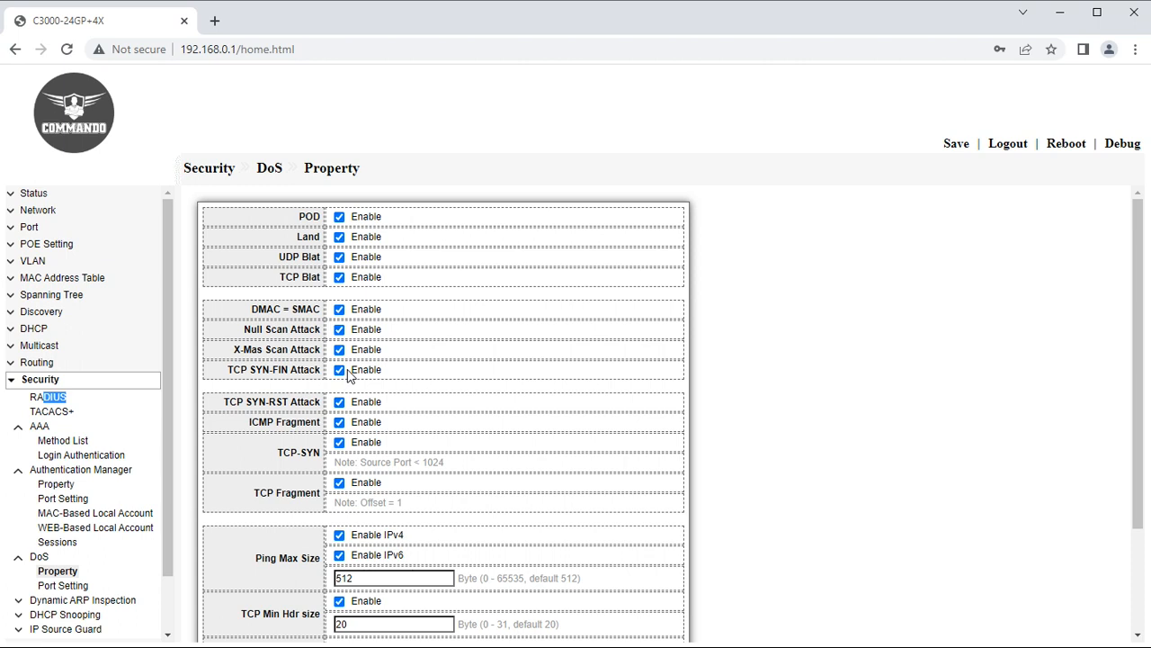
Toggle TCP Fragment protection off and back on in the DoS Property page.
scroll(401, 383, "down", 3)
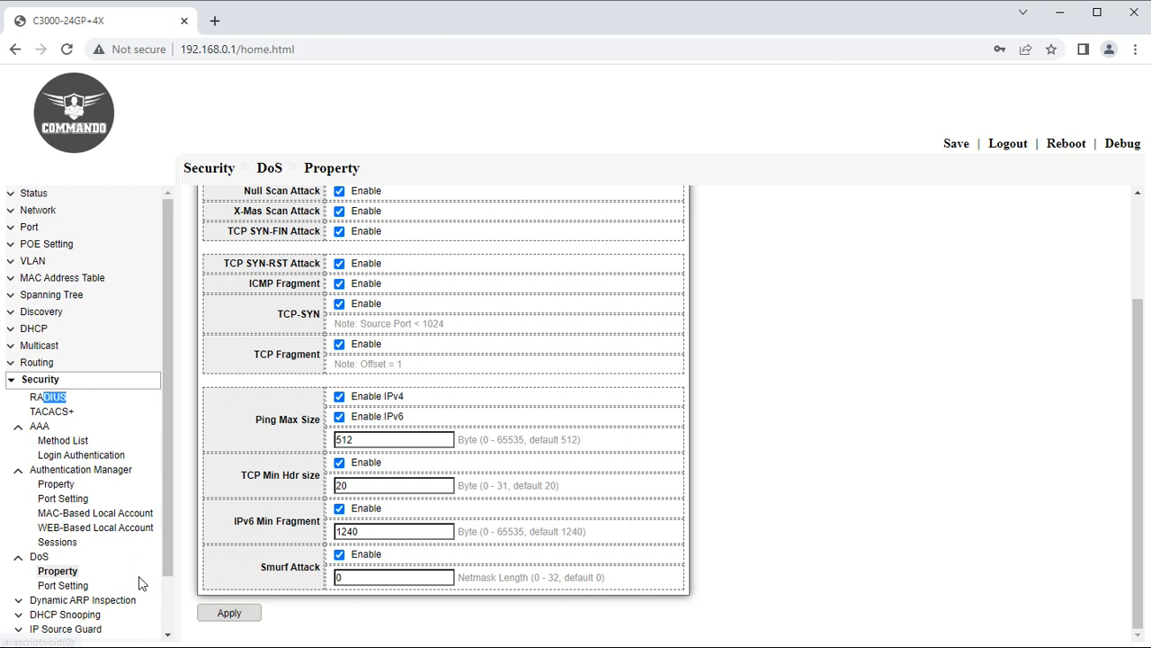
left_click(340, 349)
left_click(340, 349)
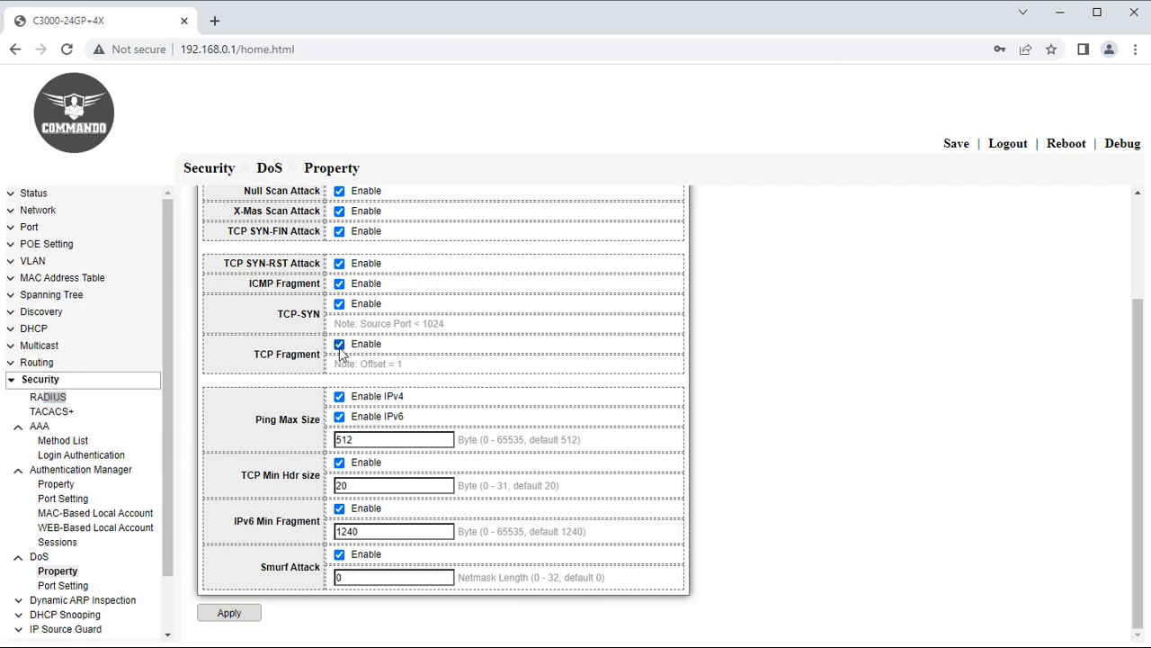
Select all ports in DoS Port Setting and enable their DoS state.
left_click(51, 586)
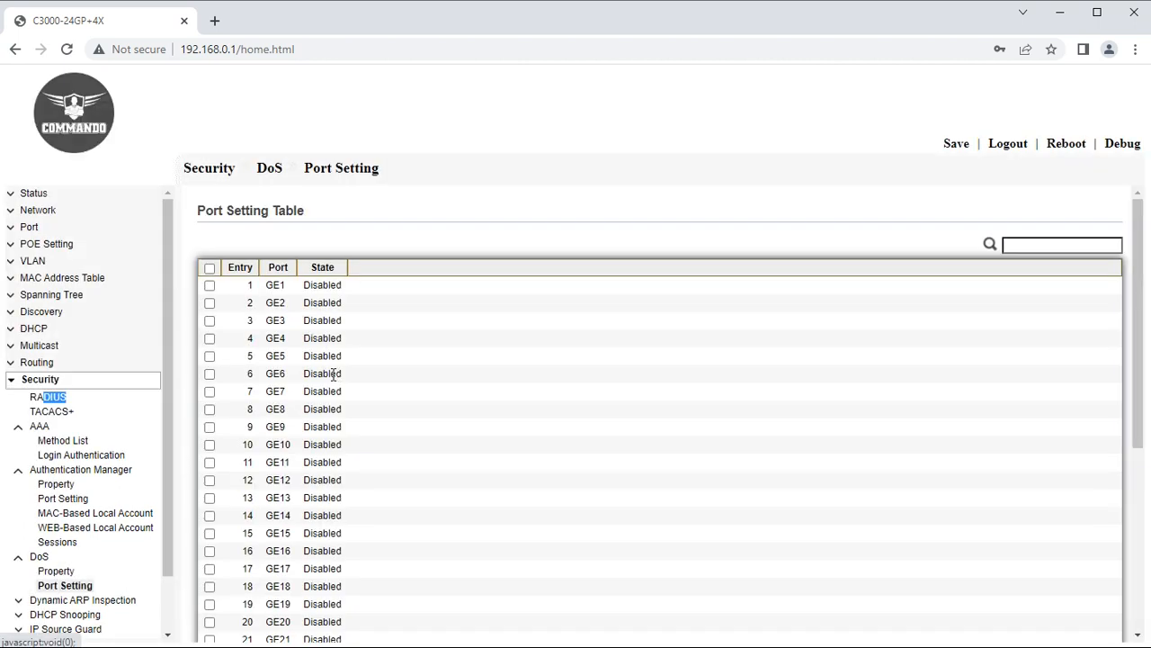
left_click(210, 268)
scroll(239, 578, "down", 2)
scroll(238, 579, "down", 2)
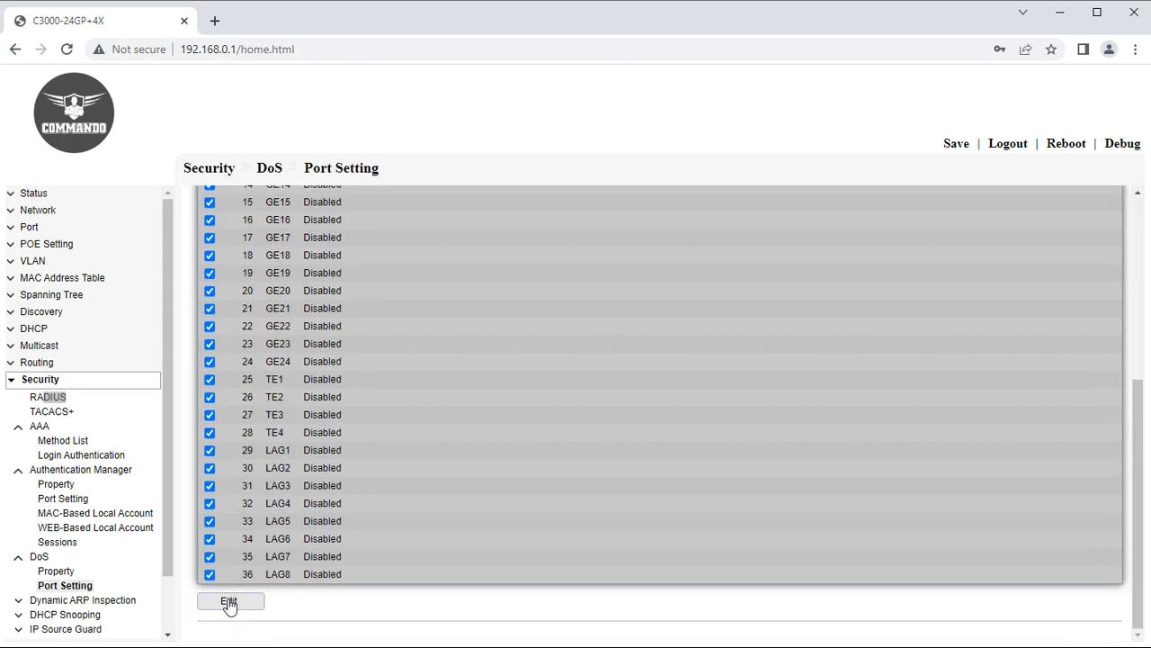
left_click(226, 603)
left_click(275, 286)
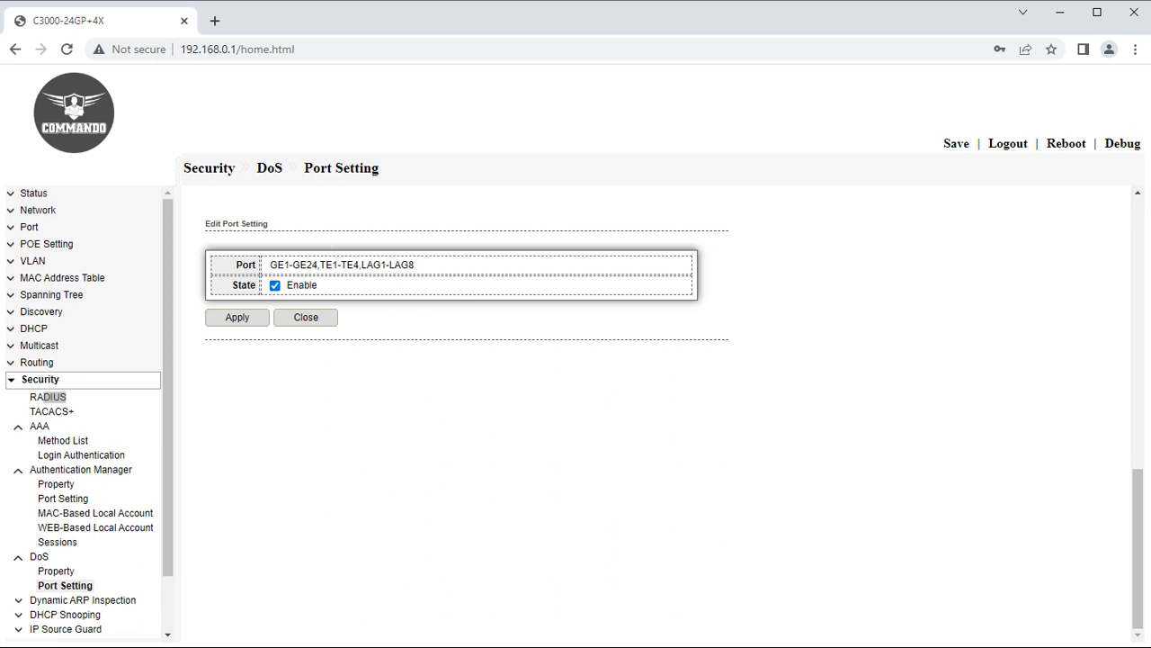
Glance at the MAC ACL page, then return and open Dynamic ARP Inspection properties.
left_click(20, 381)
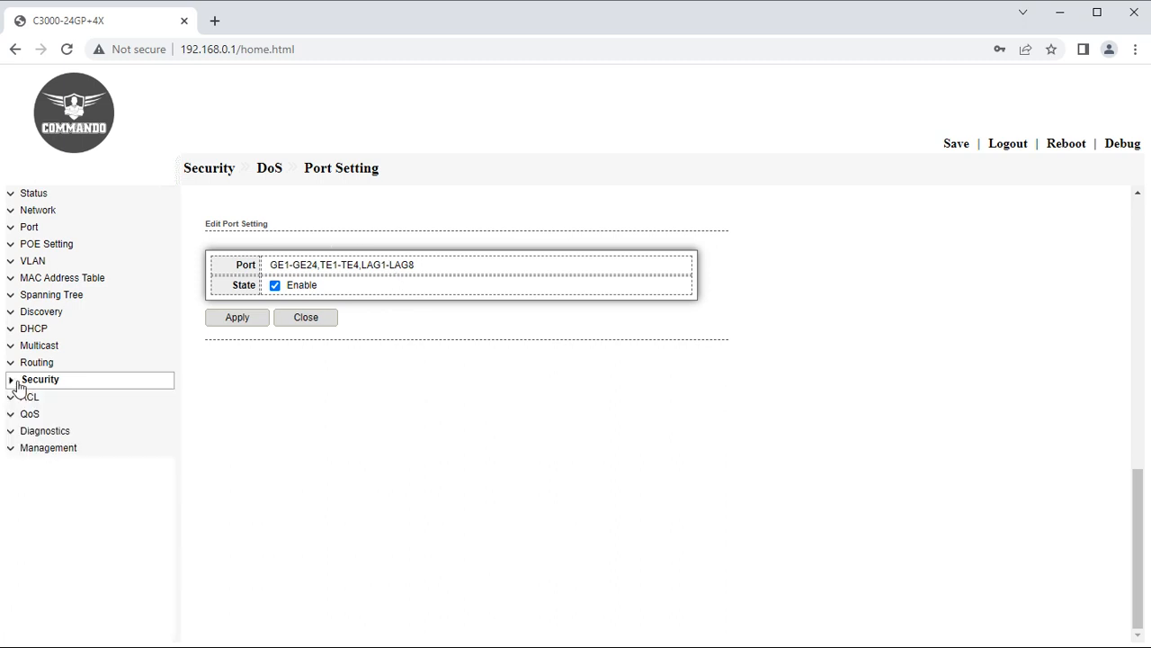
left_click(27, 398)
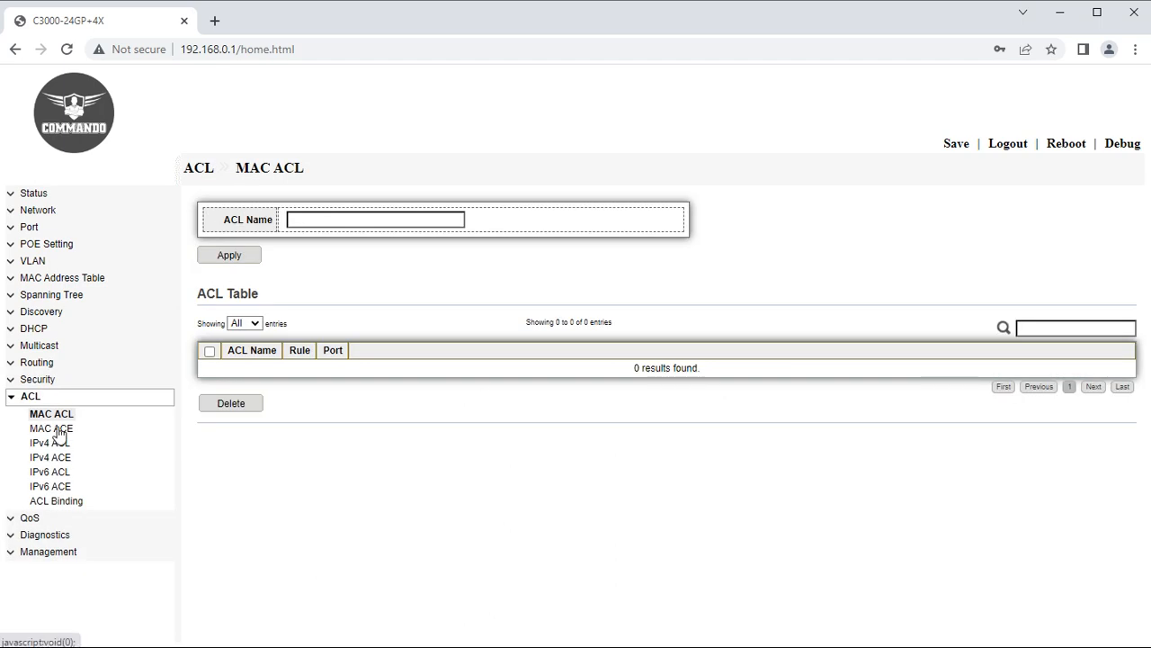
left_click(38, 381)
left_click(81, 500)
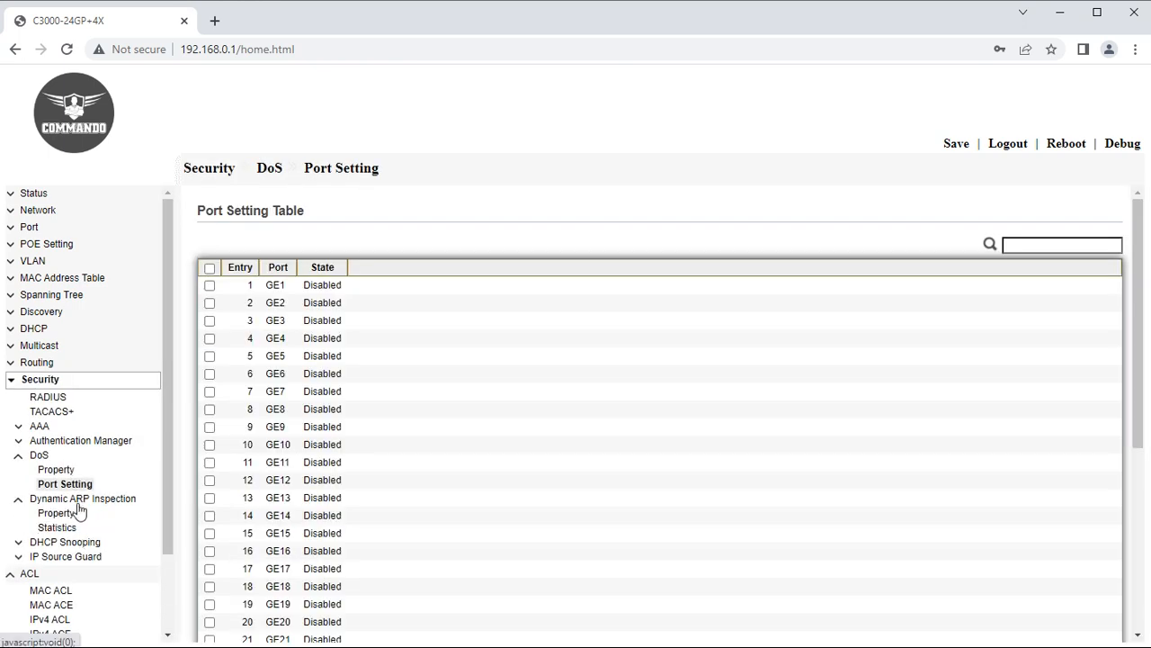
left_click(56, 512)
Enable Dynamic ARP Inspection and add VLANs 1 and 2 to the inspected VLANs.
left_click(271, 217)
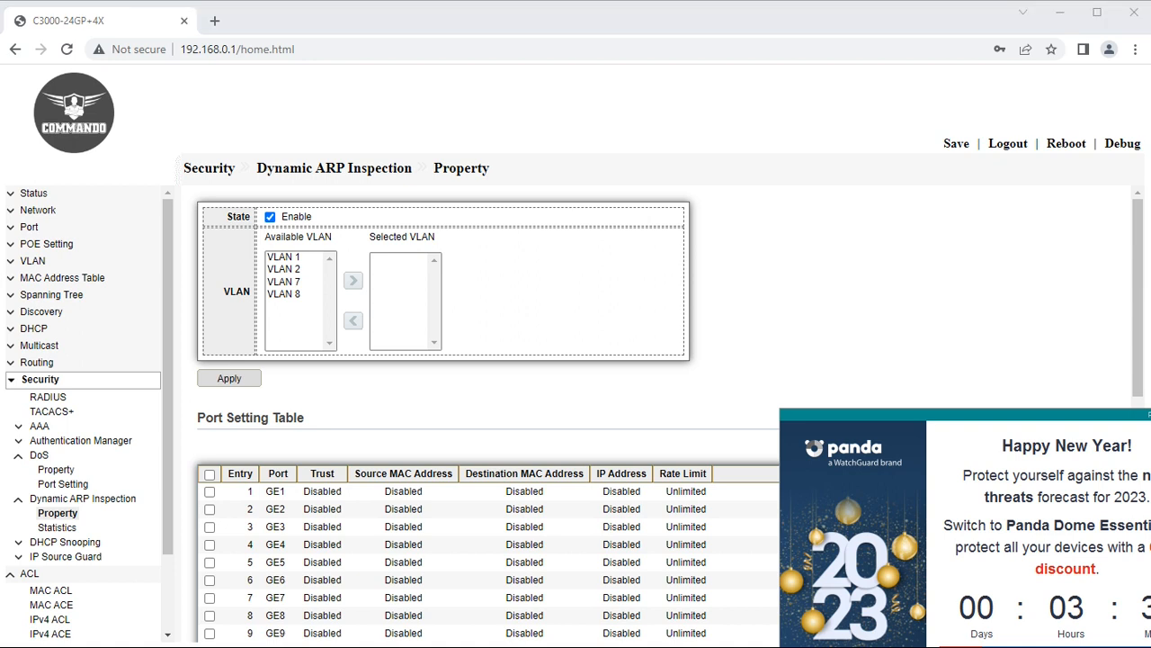
left_click(628, 346)
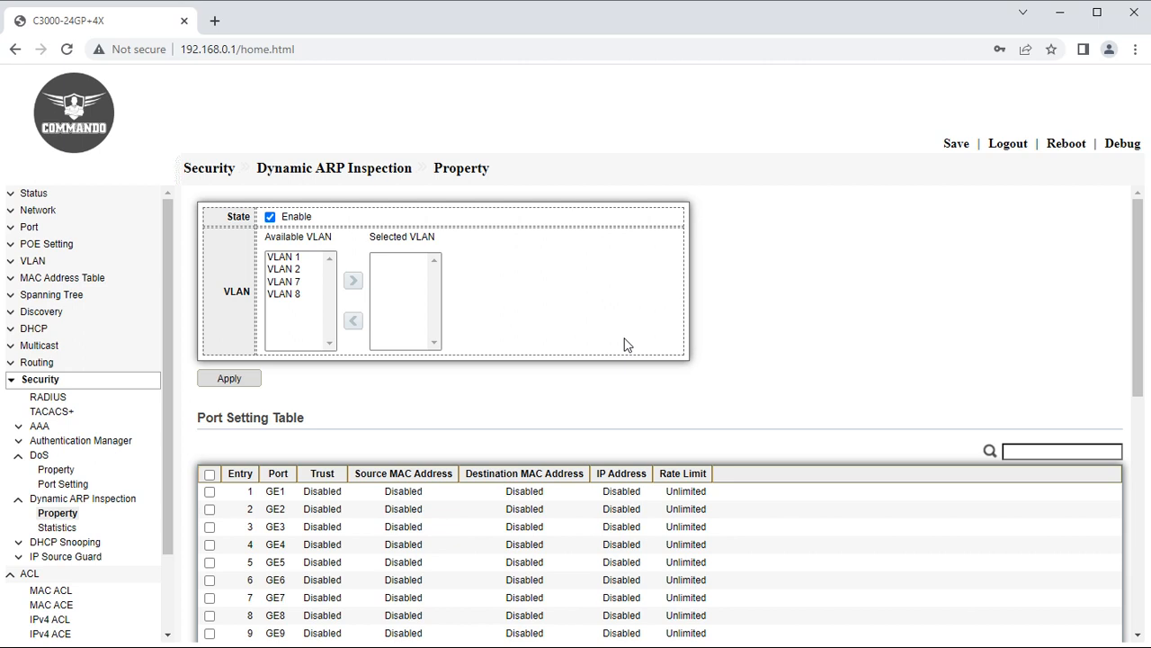
left_click(286, 258)
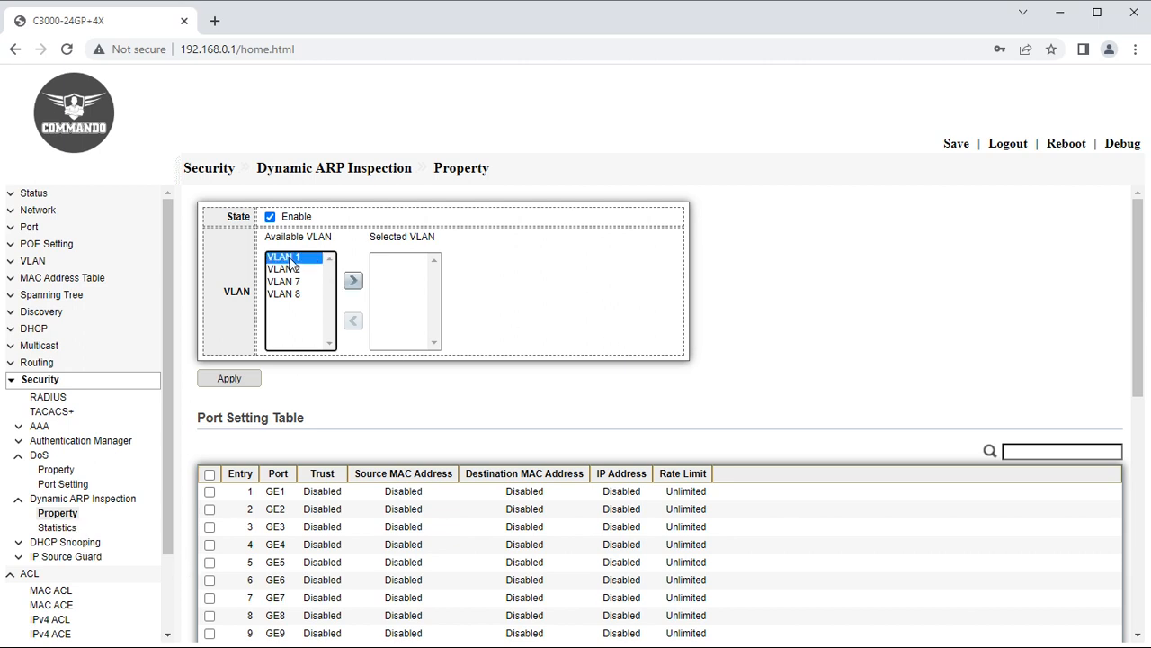
left_click(353, 280)
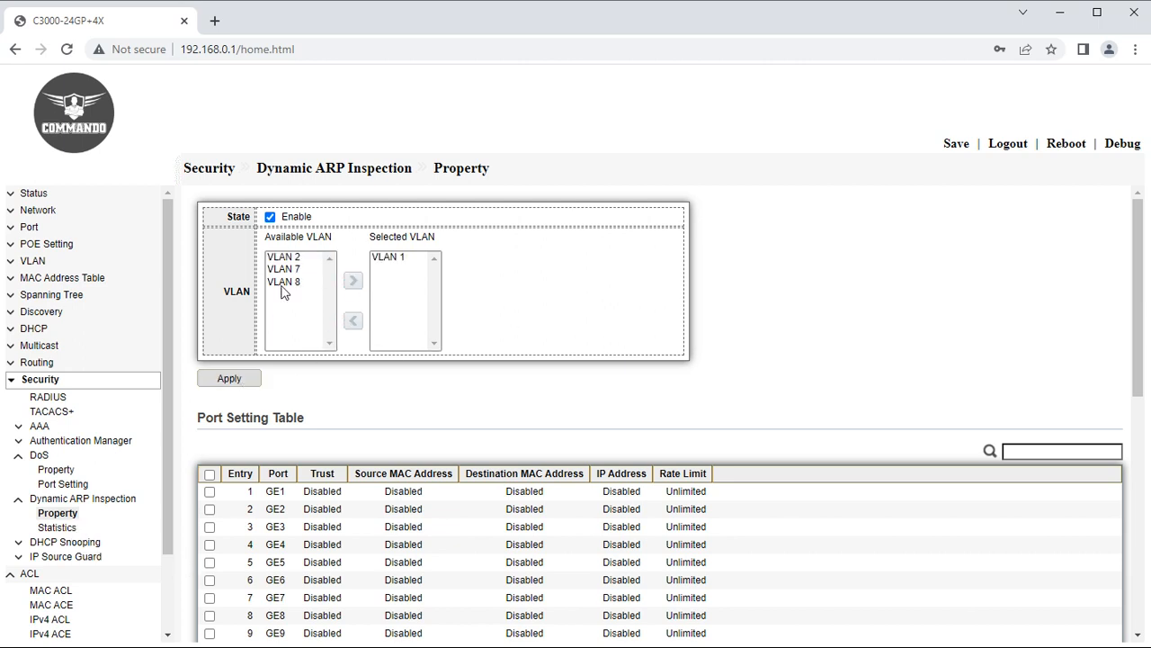
left_click(294, 258)
left_click(353, 279)
Make all ports trusted with source MAC, destination MAC and IP address validation.
left_click(210, 474)
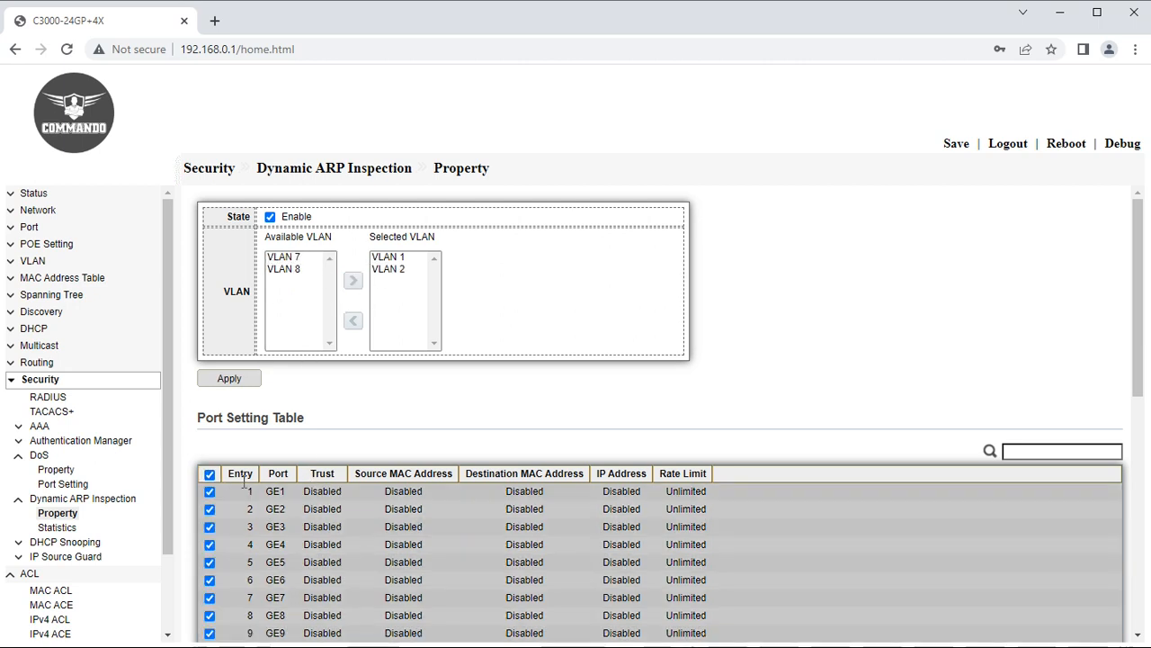
scroll(284, 579, "down", 10)
left_click(247, 604)
left_click(370, 285)
left_click(370, 305)
left_click(370, 325)
left_click(370, 346)
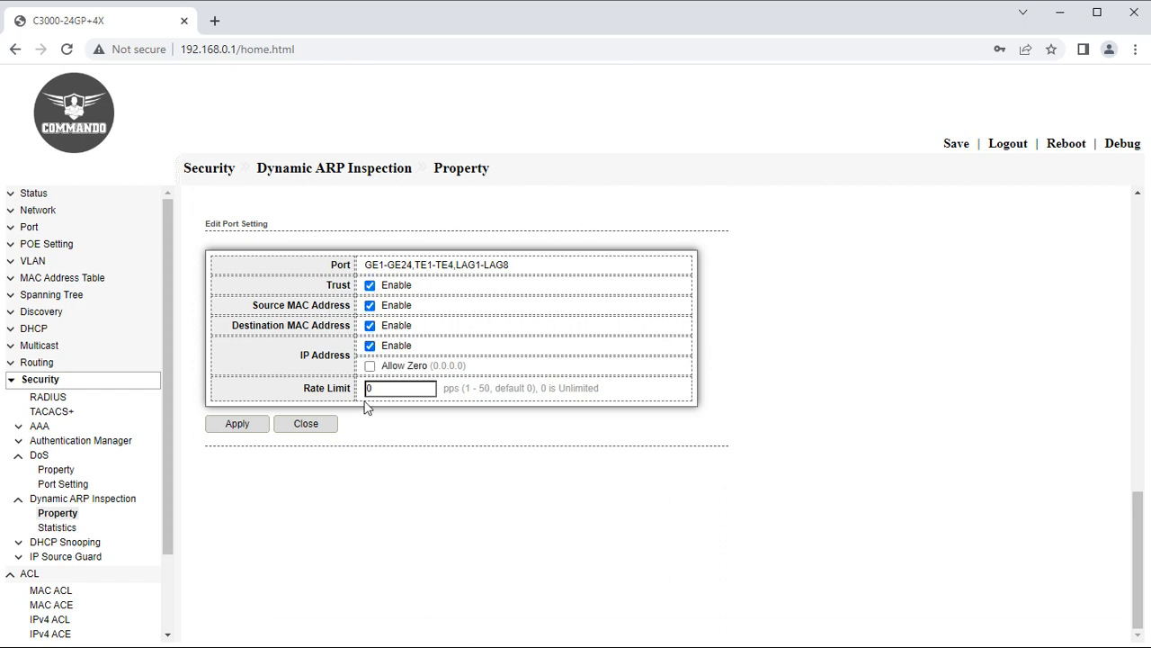
left_click(326, 387)
View the Dynamic ARP Inspection statistics, then open the DHCP Snooping properties.
left_click(58, 527)
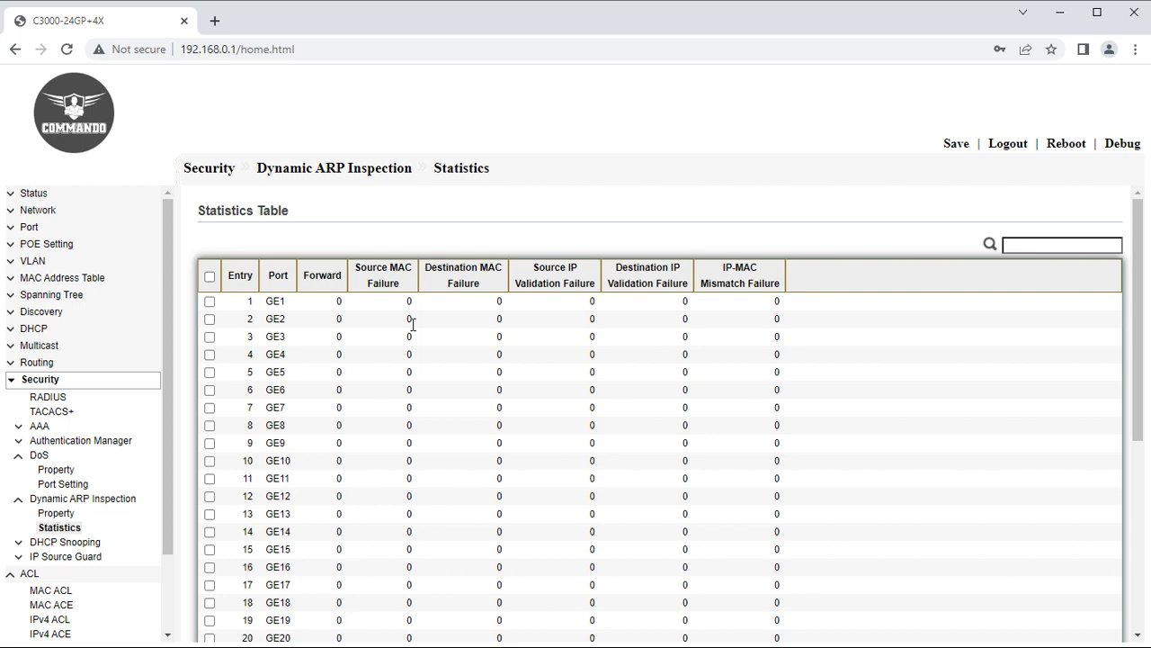
left_click(42, 542)
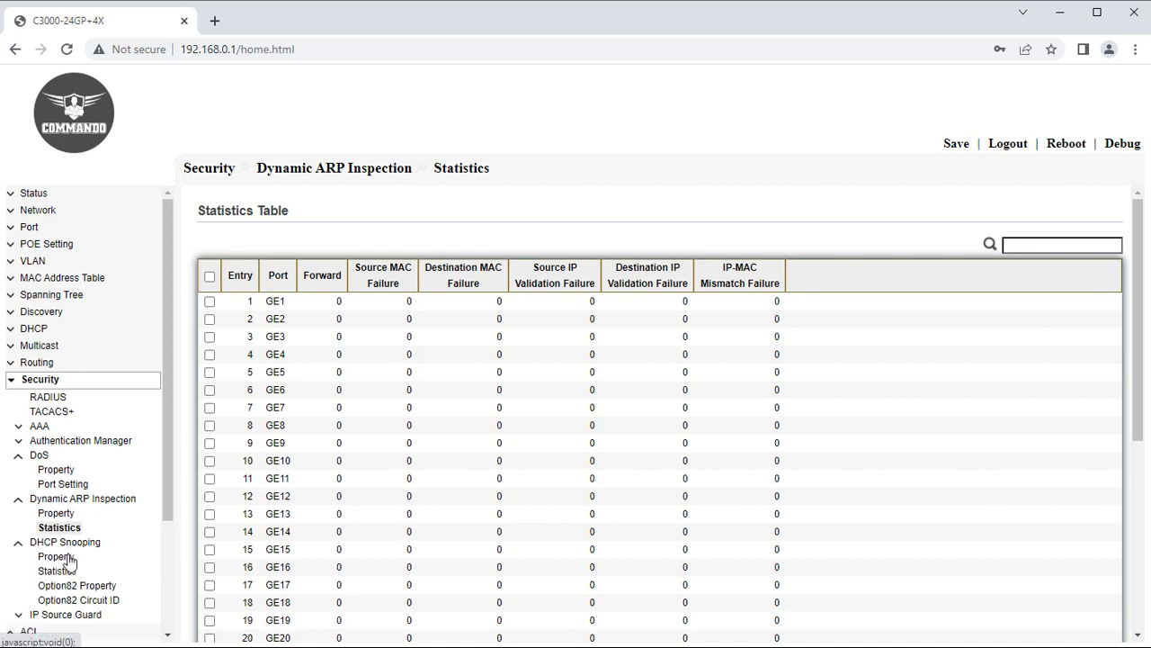
scroll(69, 561, "down", 3)
left_click(57, 405)
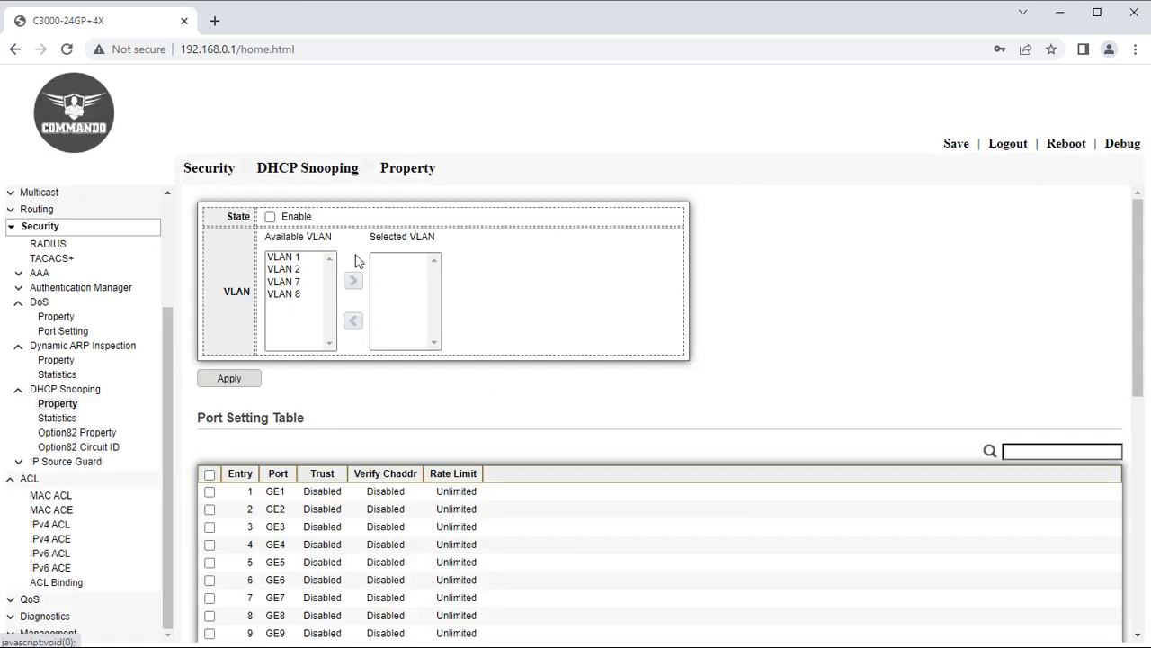
Enable DHCP Snooping on VLAN 2 and display its statistics table.
left_click(270, 217)
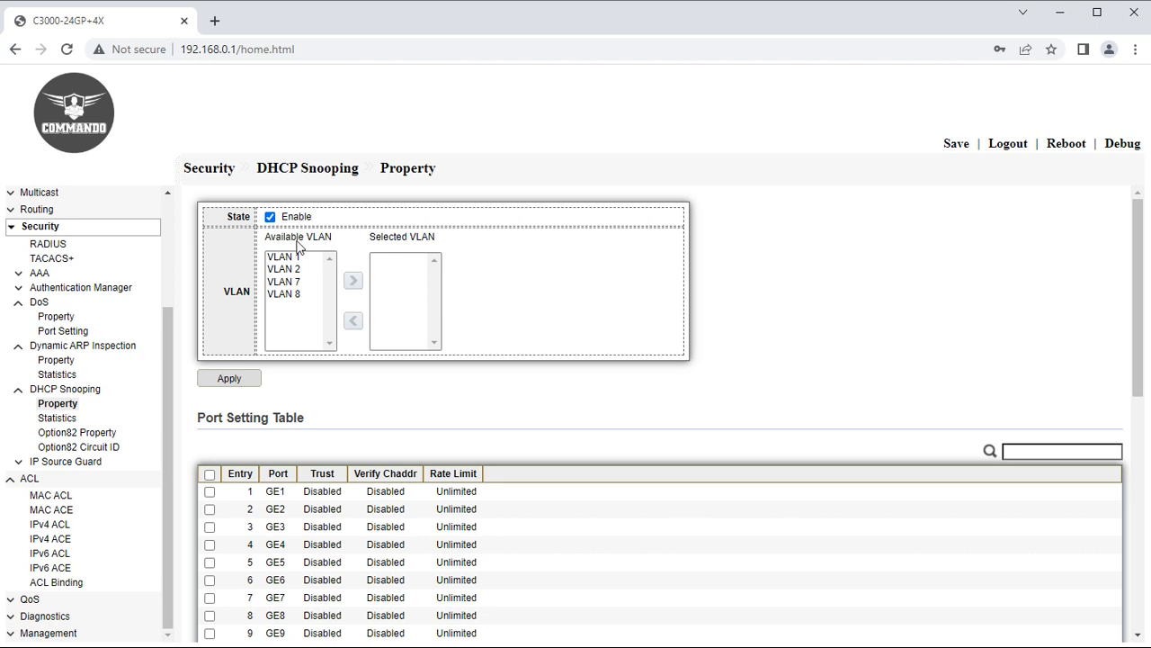
left_click(288, 269)
left_click(354, 281)
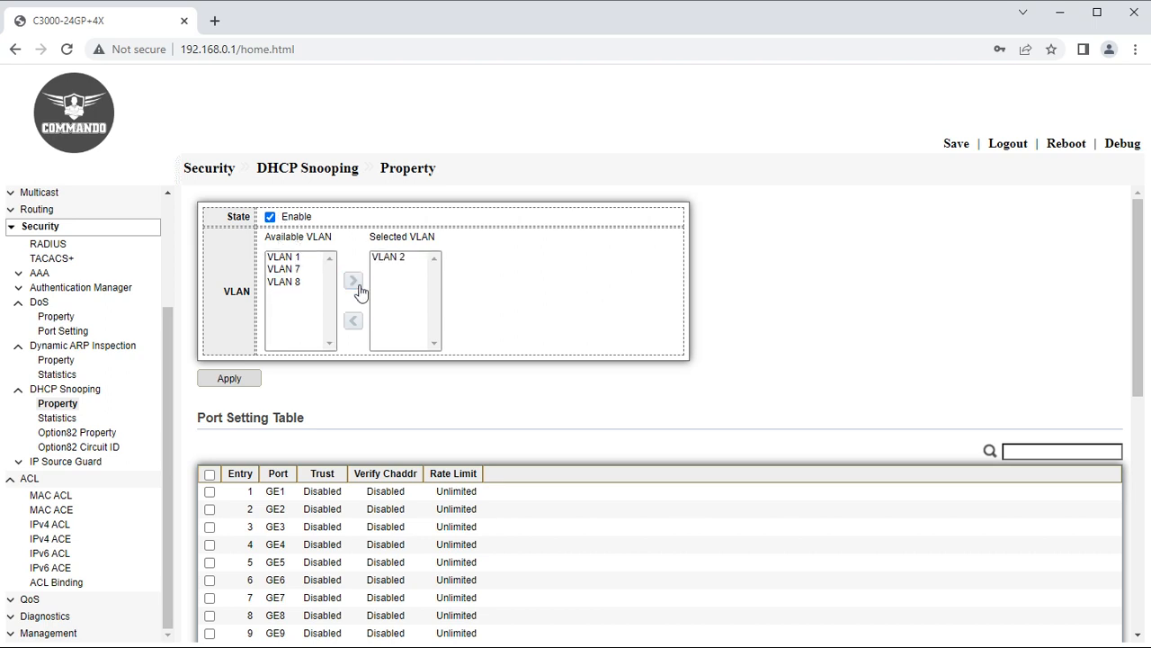
left_click(290, 257)
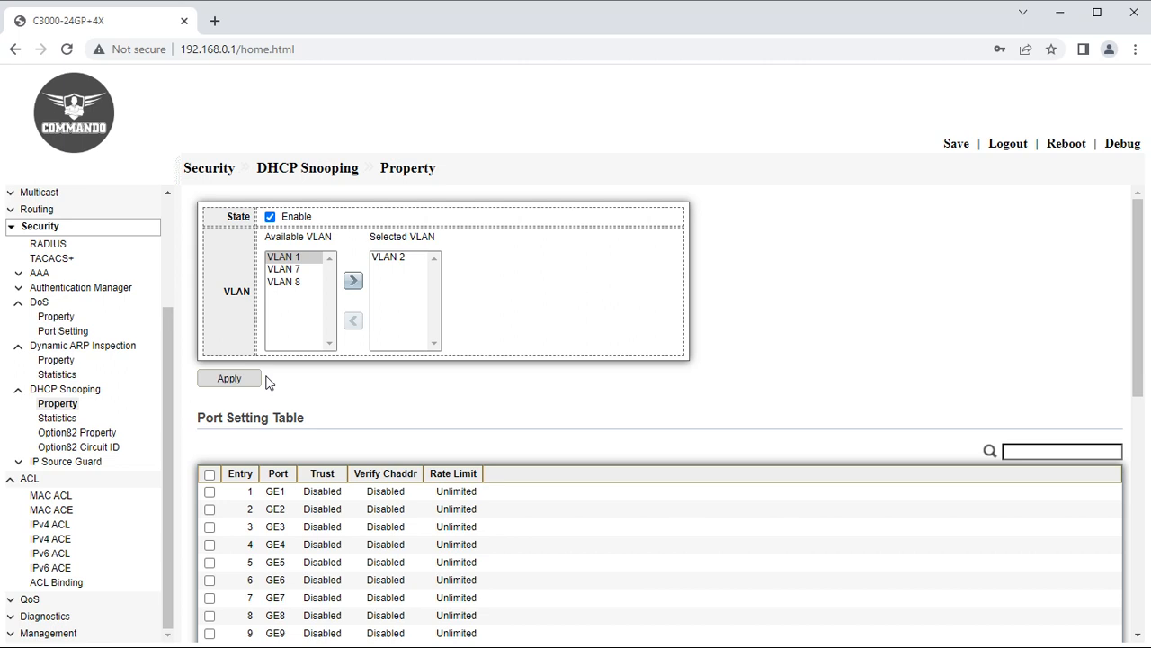
scroll(270, 401, "down", 2)
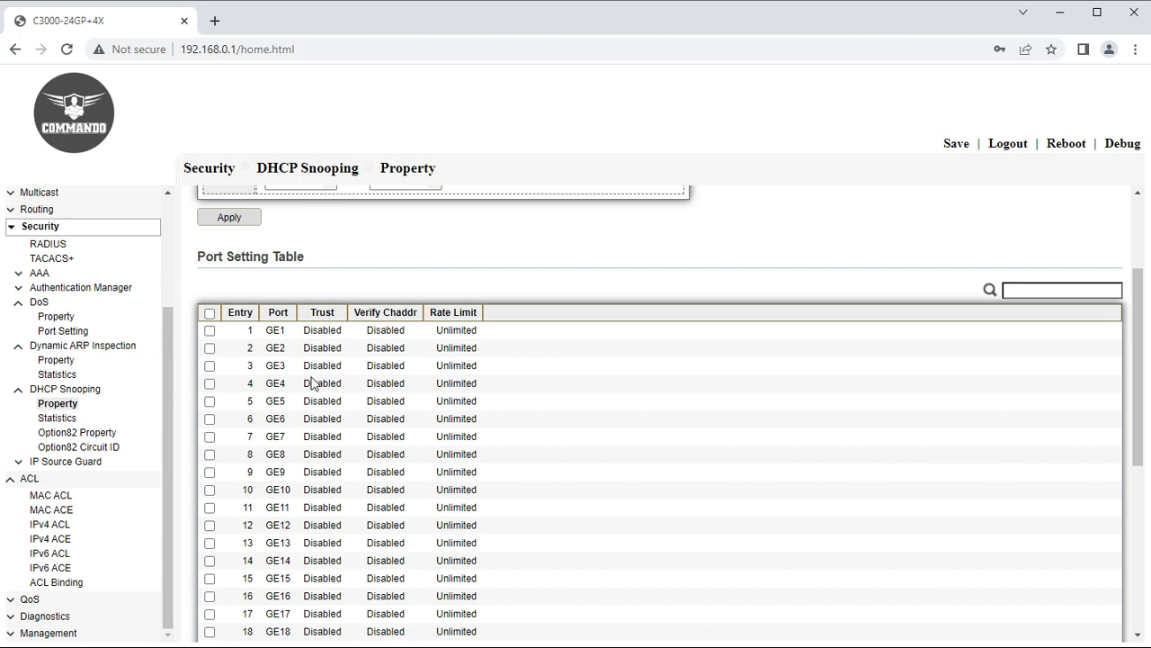
left_click(57, 419)
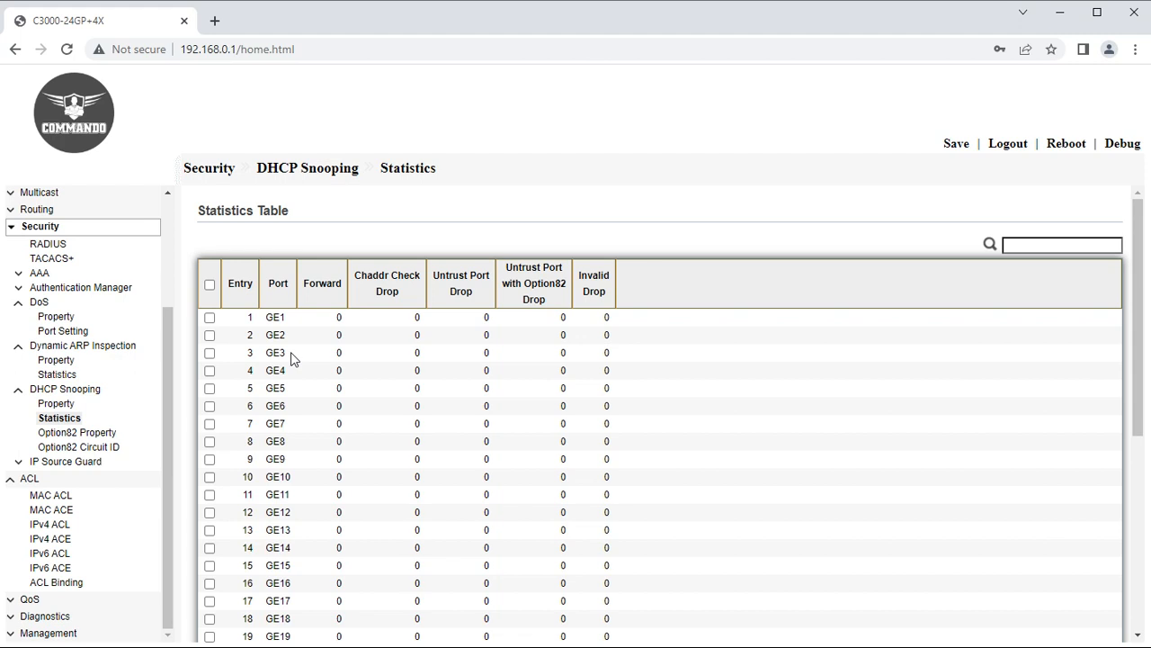
Allow a user-defined Option82 Remote ID, enable Option82 on all ports, and view the Circuit ID table.
left_click(50, 435)
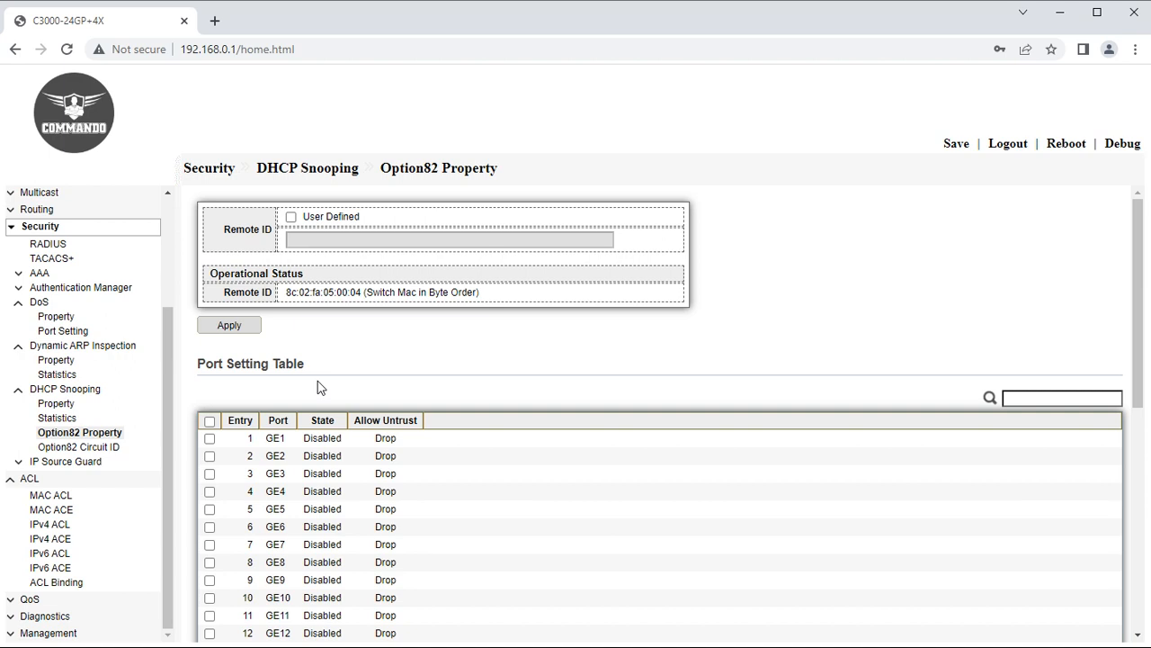
left_click(290, 217)
left_click(311, 237)
left_click(211, 423)
scroll(299, 585, "down", 5)
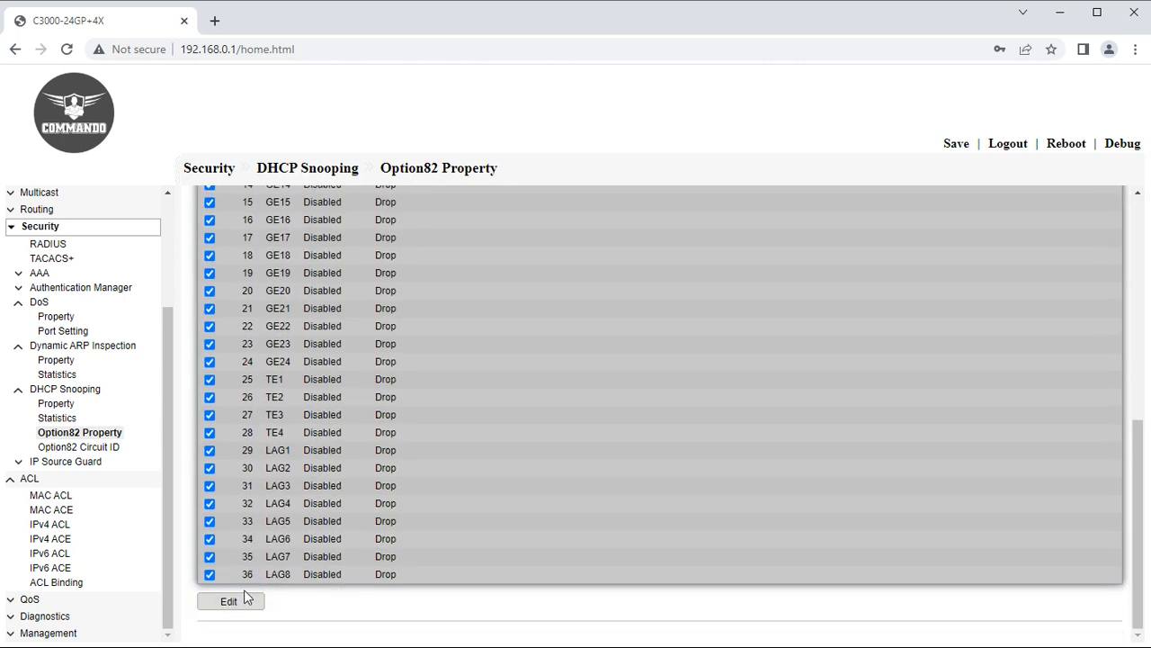
left_click(230, 602)
left_click(313, 285)
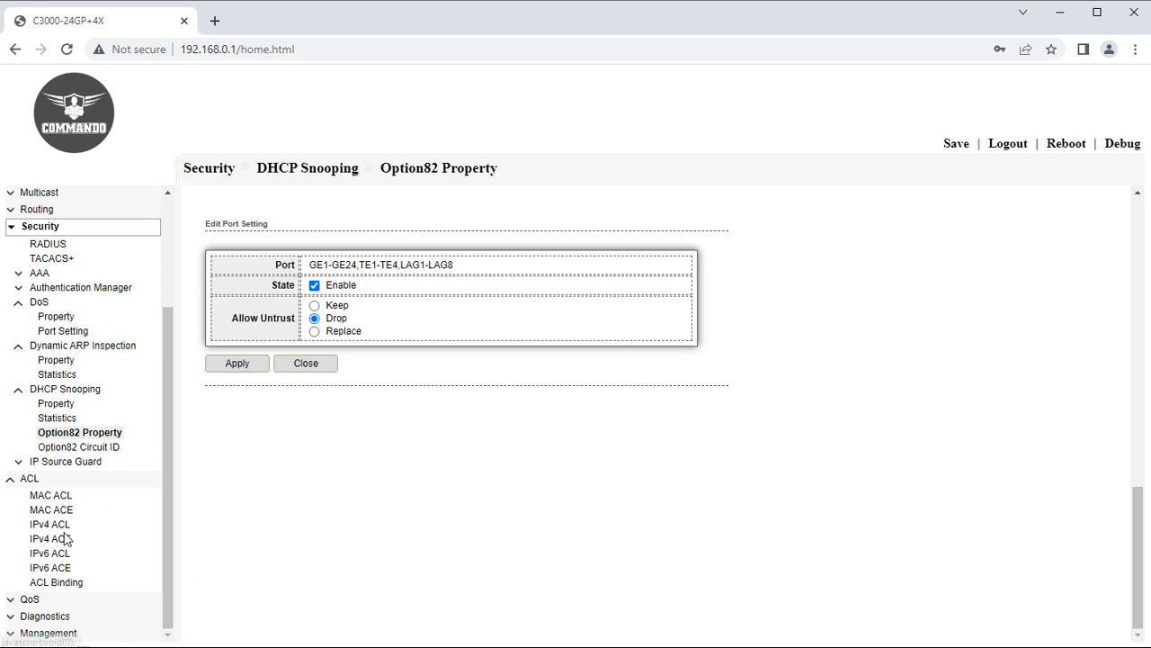
left_click(72, 448)
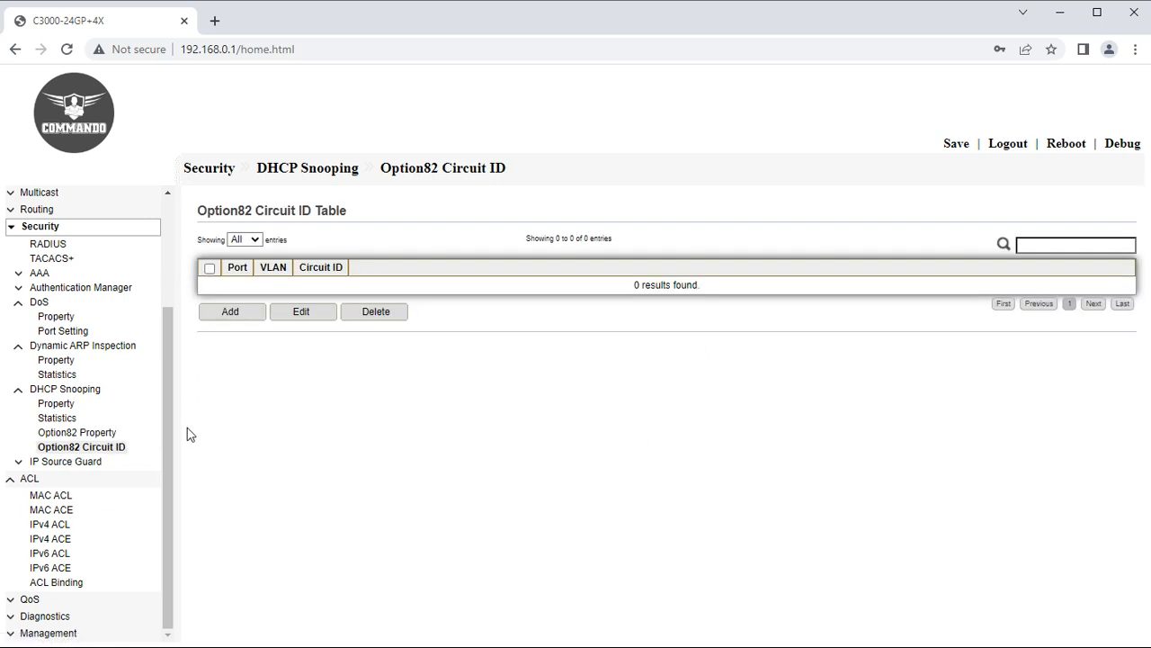
Expand IP Source Guard and show its Port Setting table.
left_click(63, 462)
left_click(56, 477)
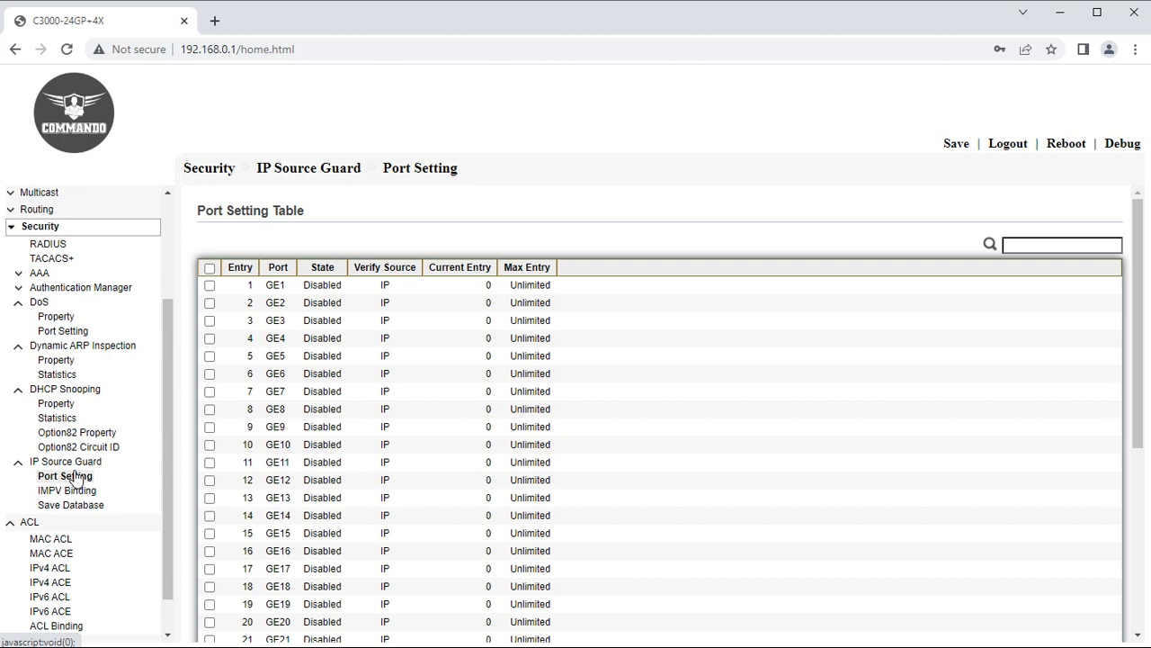
Enable IP Source Guard on all ports, then show the IMPV binding table.
left_click(209, 267)
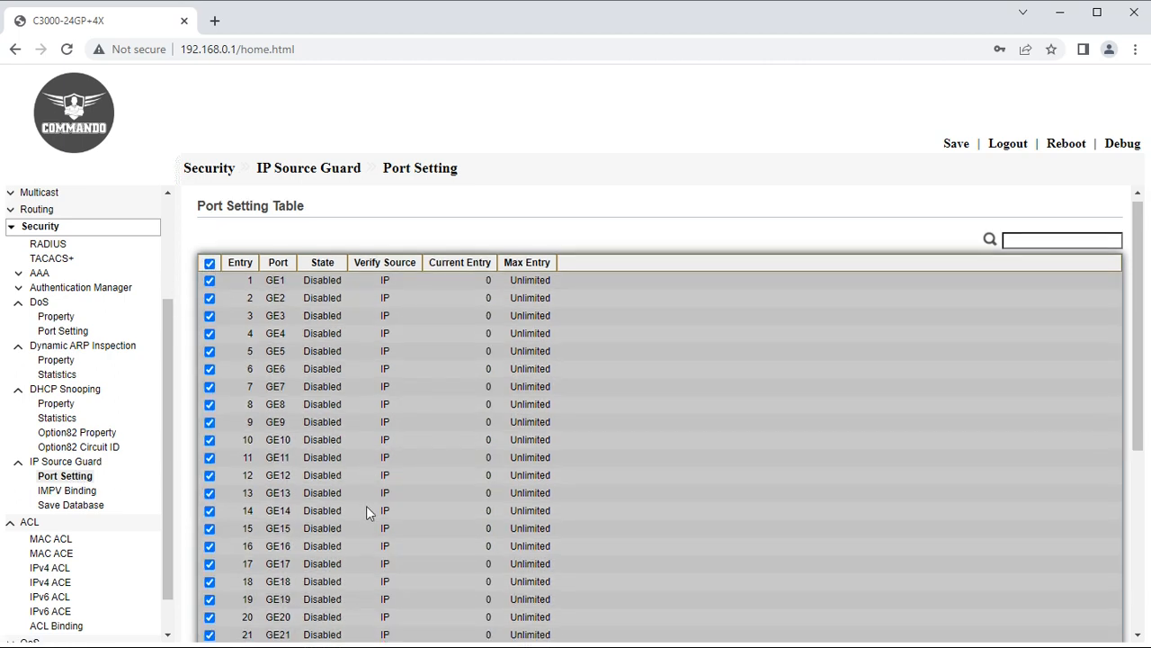
scroll(366, 505, "down", 4)
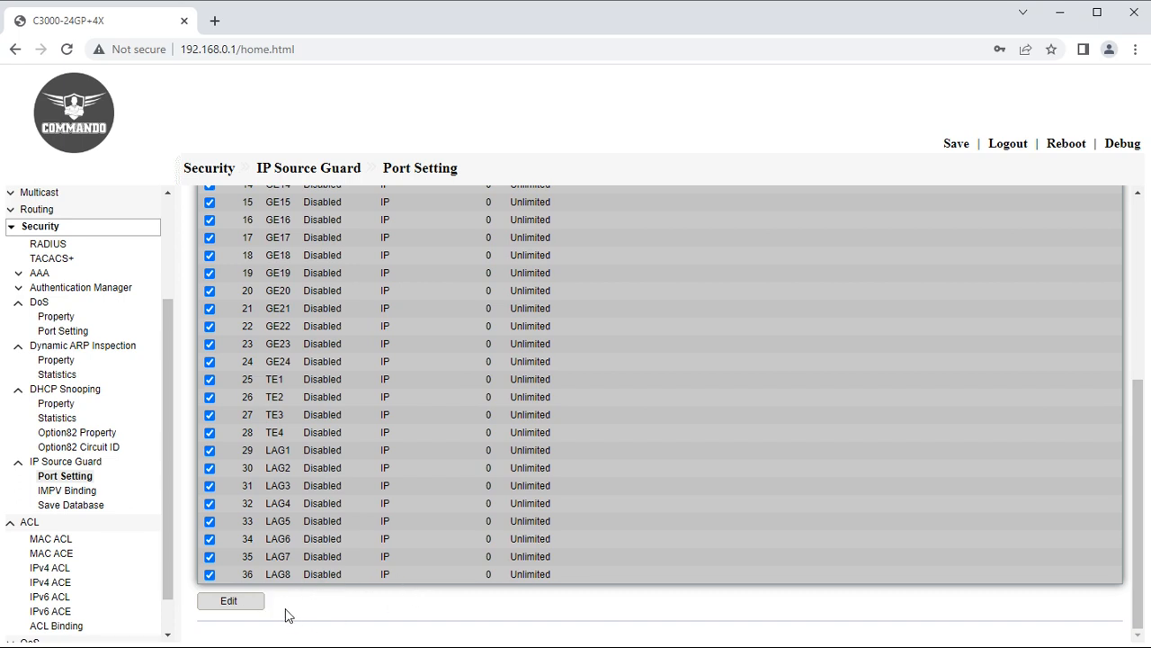
left_click(225, 602)
left_click(313, 285)
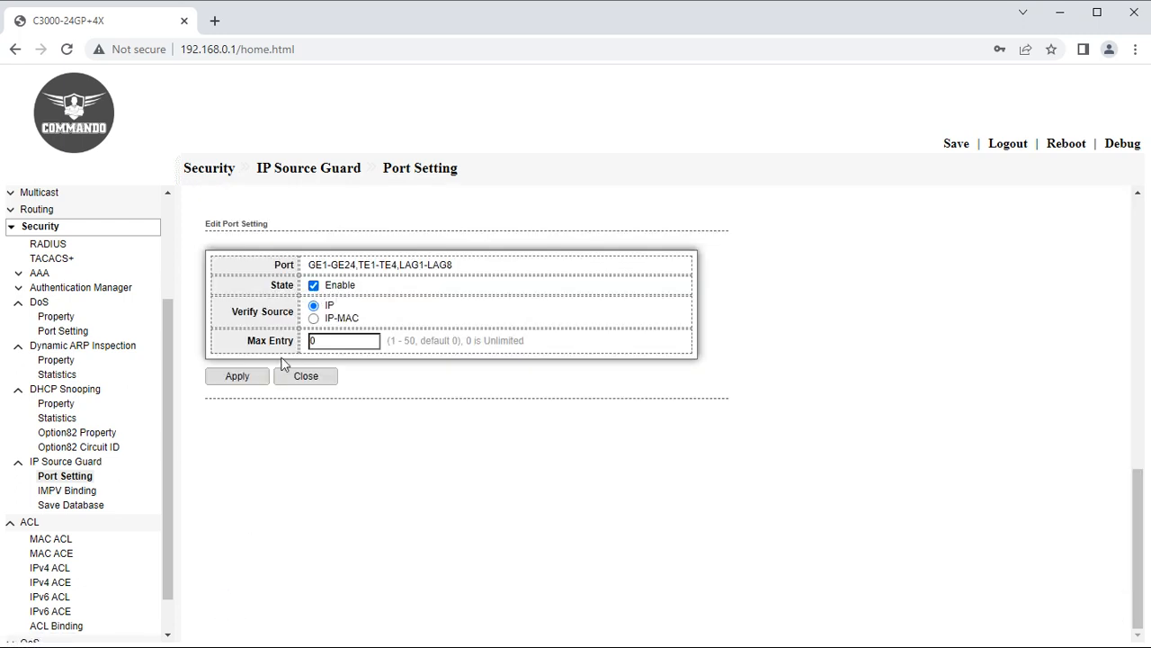
left_click(87, 488)
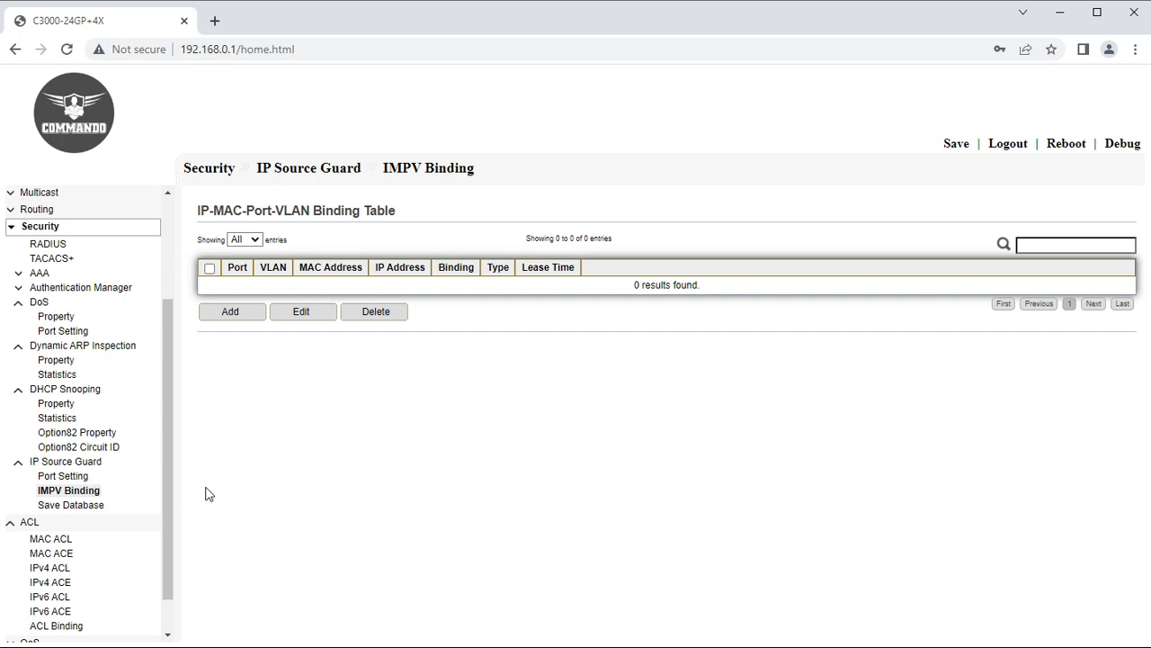
Start a binding for port GE1 on VLAN 2, then abandon it for Save Database.
left_click(230, 311)
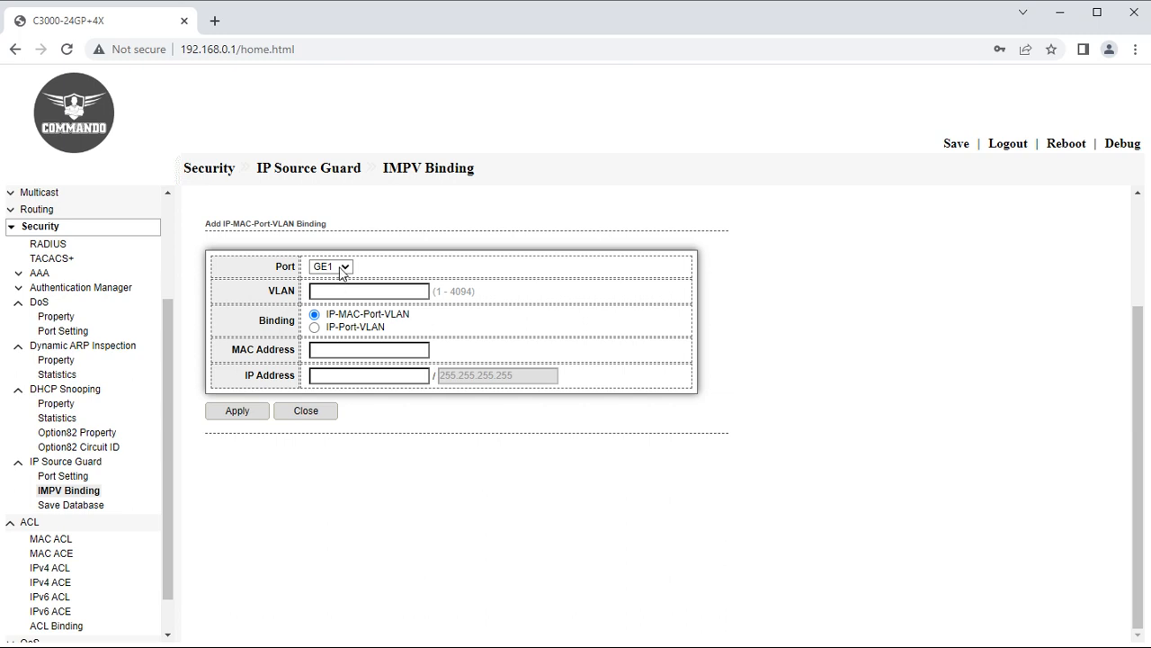
left_click(344, 267)
left_click(343, 283)
left_click(343, 288)
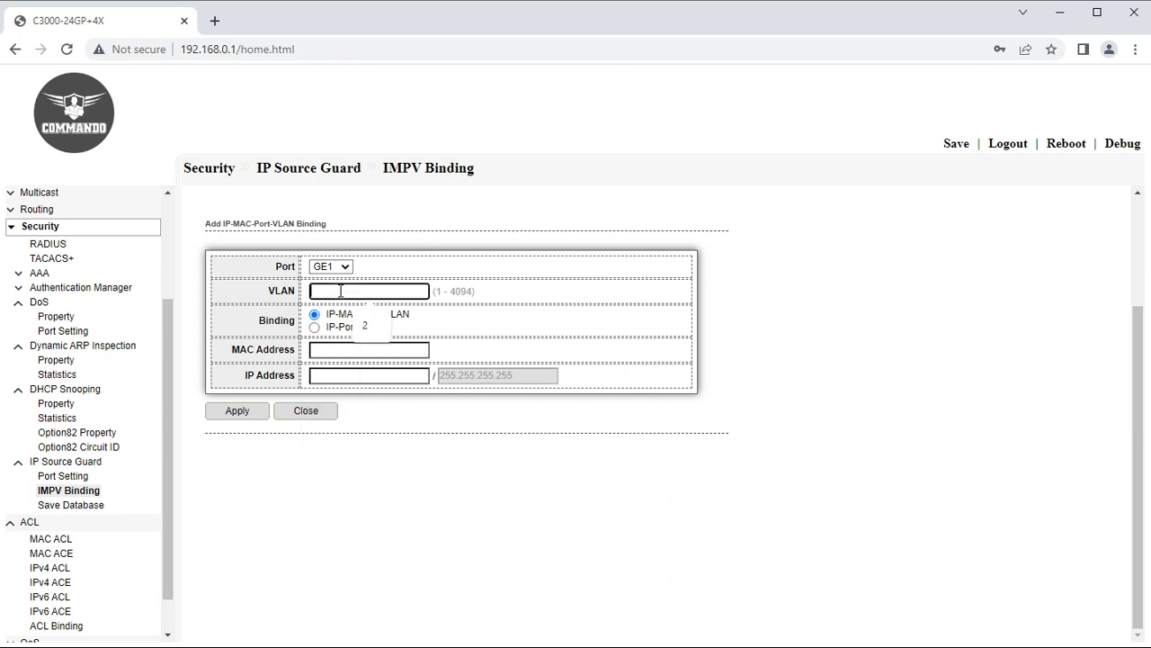
type("2")
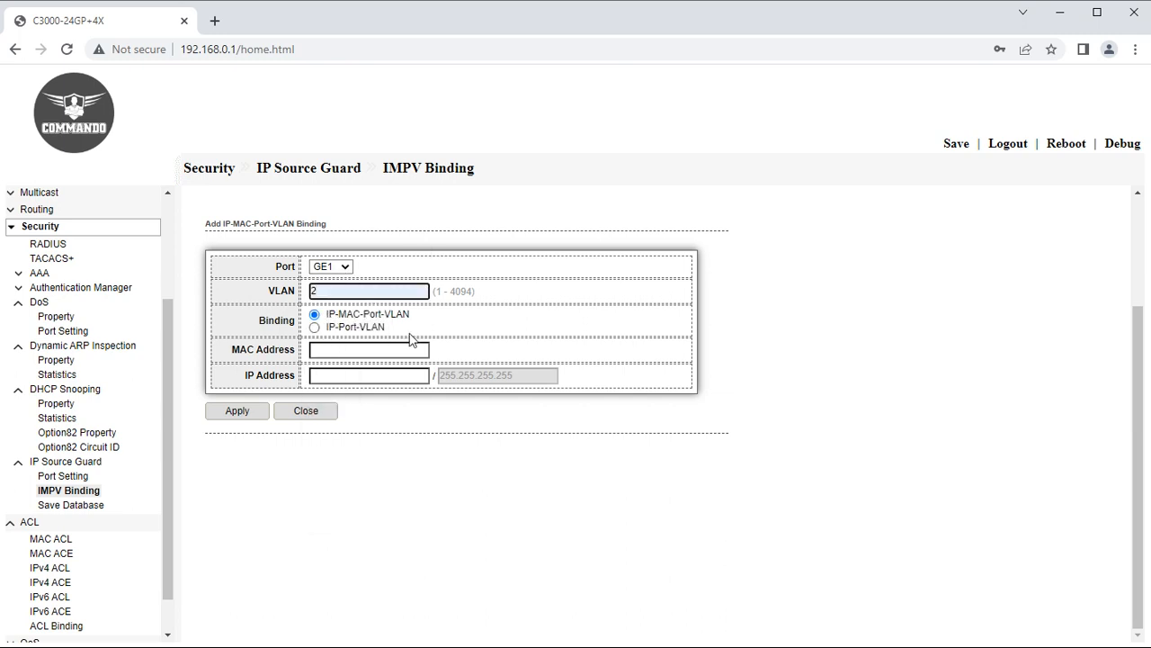
left_click(332, 350)
left_click(335, 375)
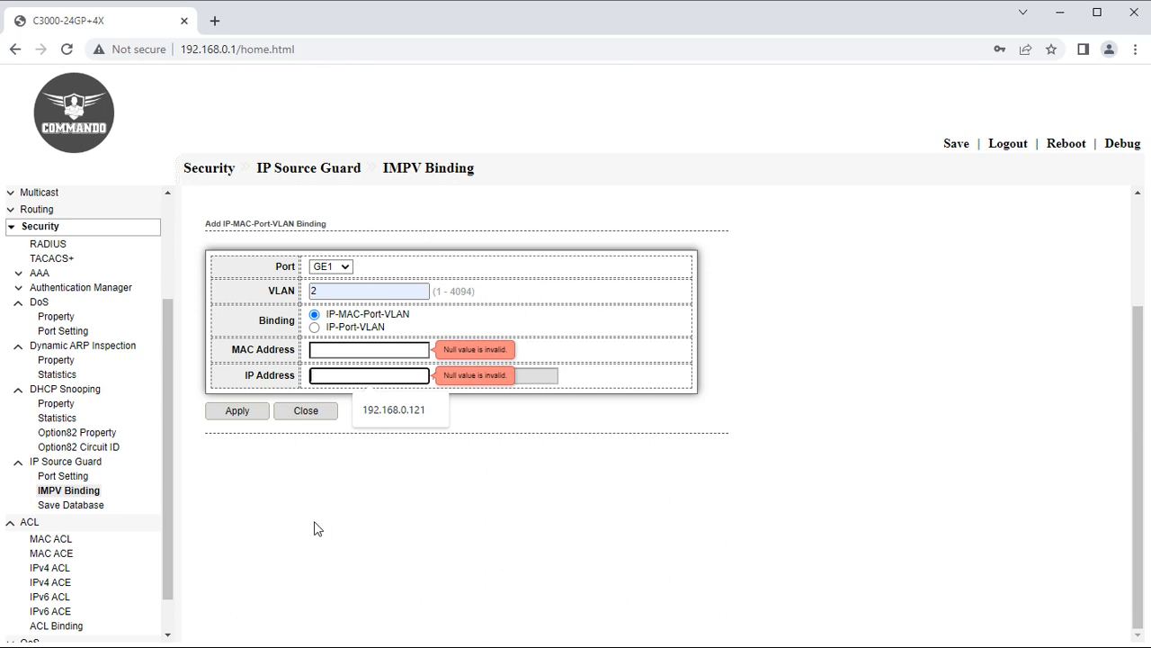
left_click(74, 509)
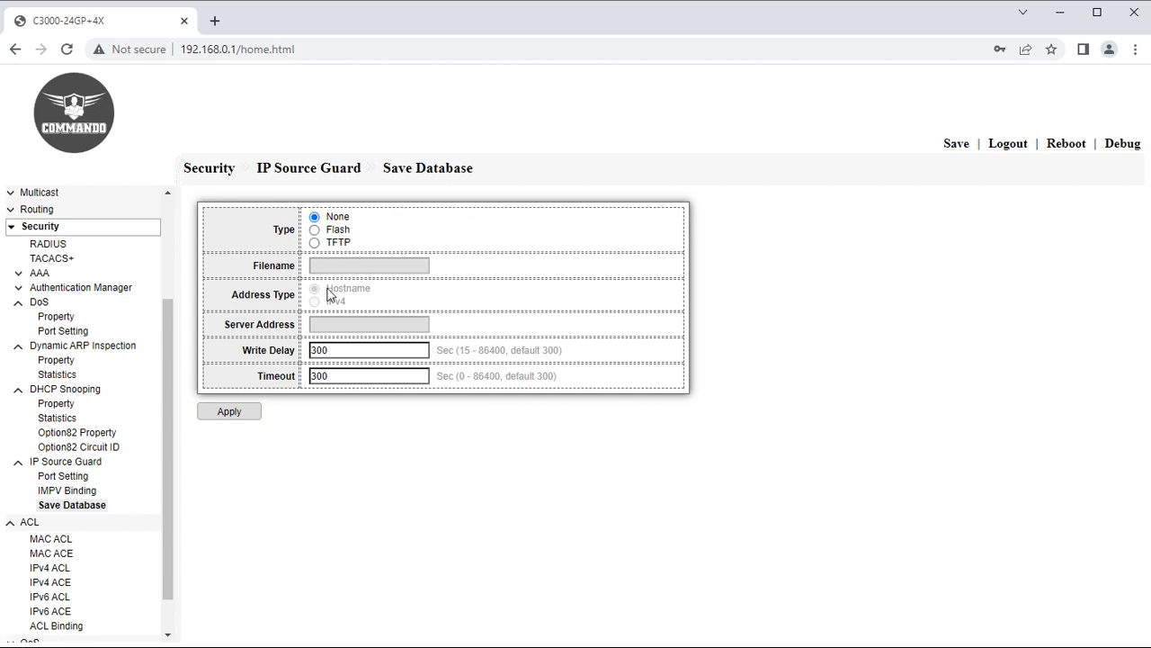
Choose TFTP storage for the binding database with server 192.168.0.200, left unapplied.
left_click(315, 231)
left_click(314, 243)
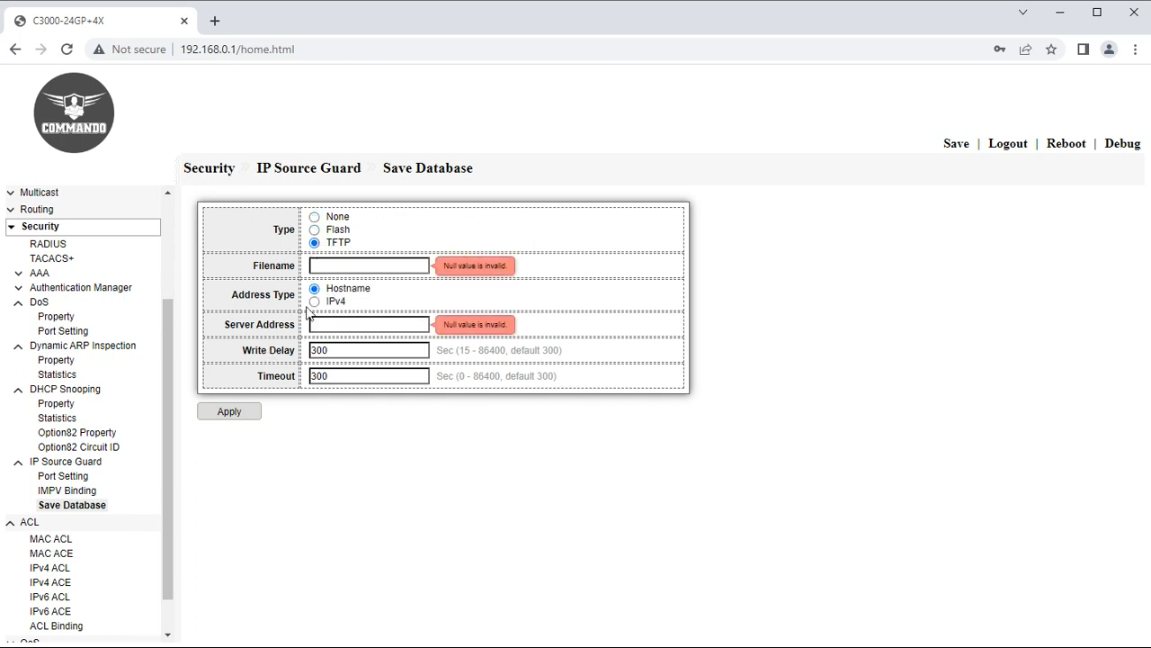
left_click(343, 263)
left_click(347, 326)
left_click(365, 353)
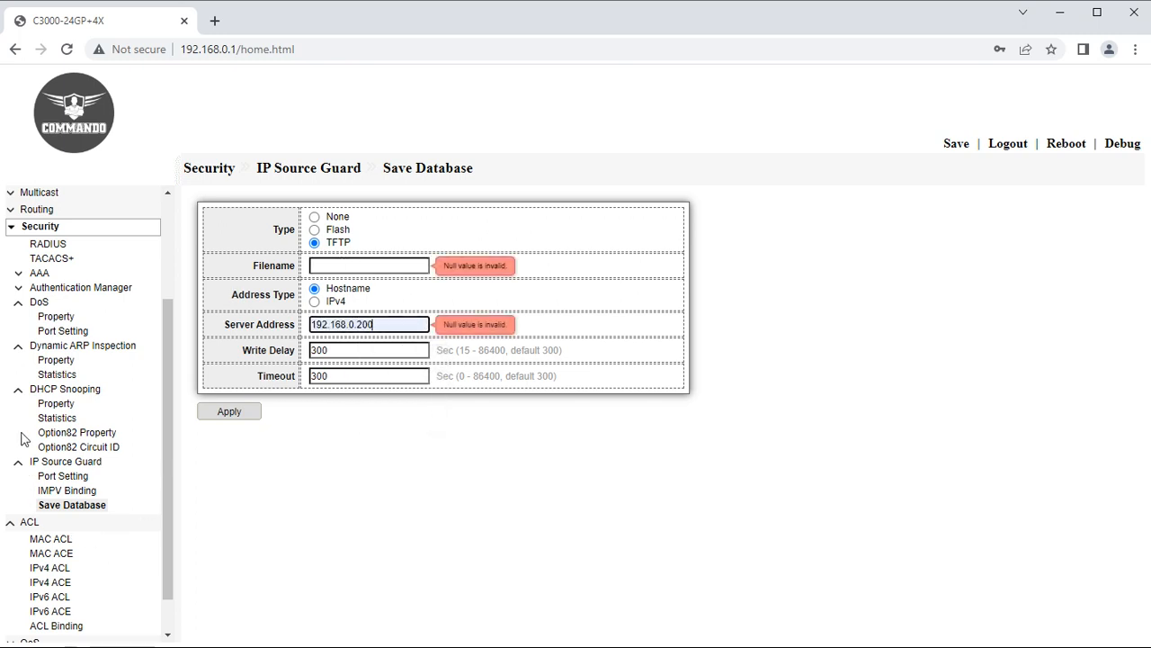
Collapse Security, view the ACL Binding table, then open the MAC ACL page.
left_click(15, 225)
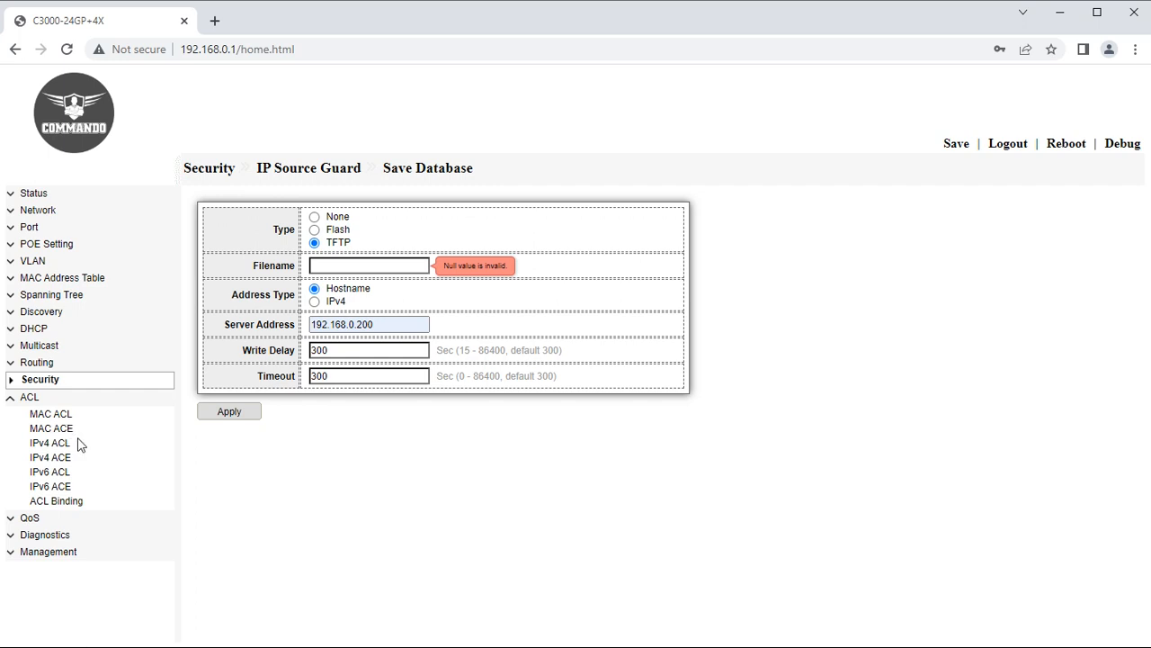
left_click(37, 503)
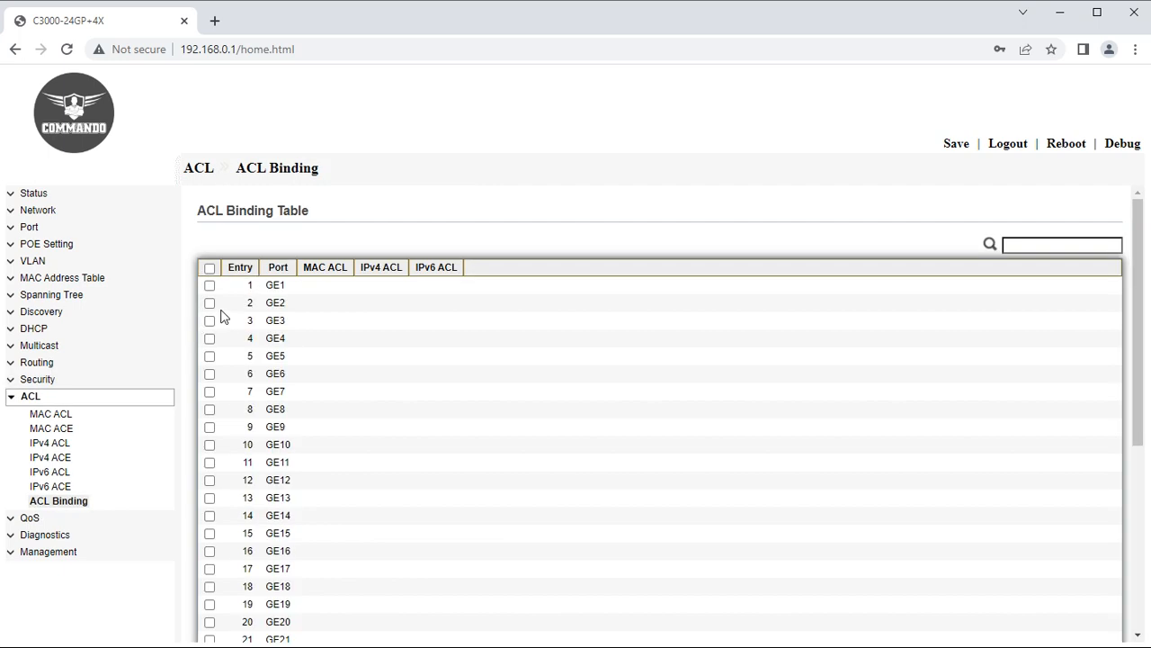
left_click(61, 418)
Create a MAC ACL named ABC.
left_click(301, 218)
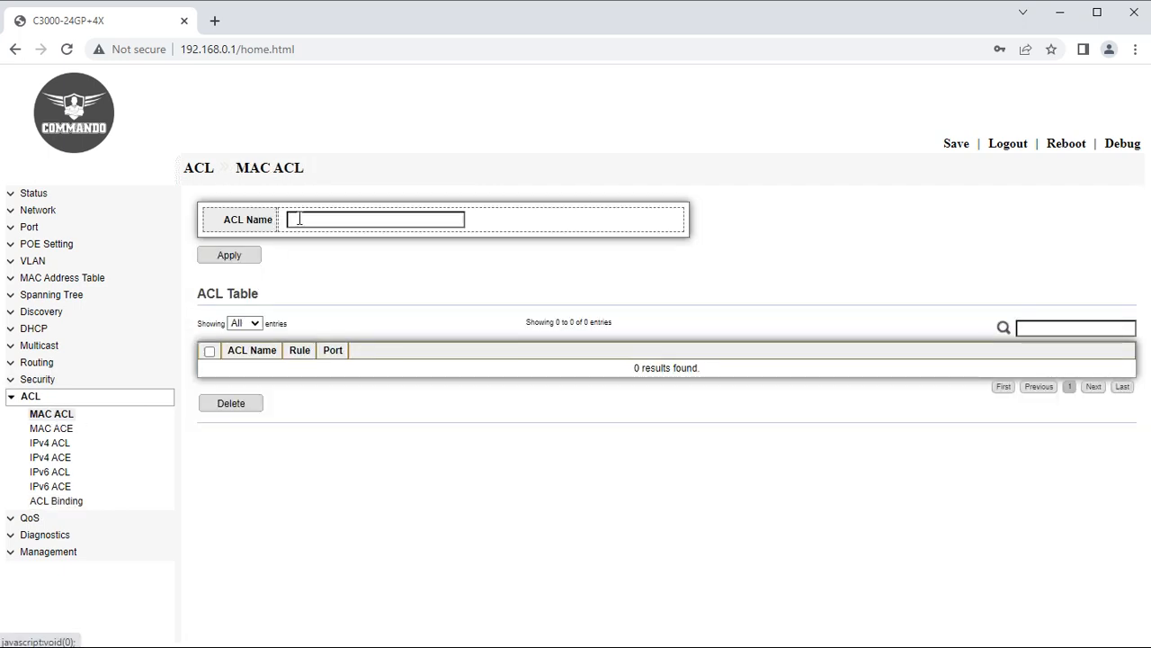
left_click(385, 255)
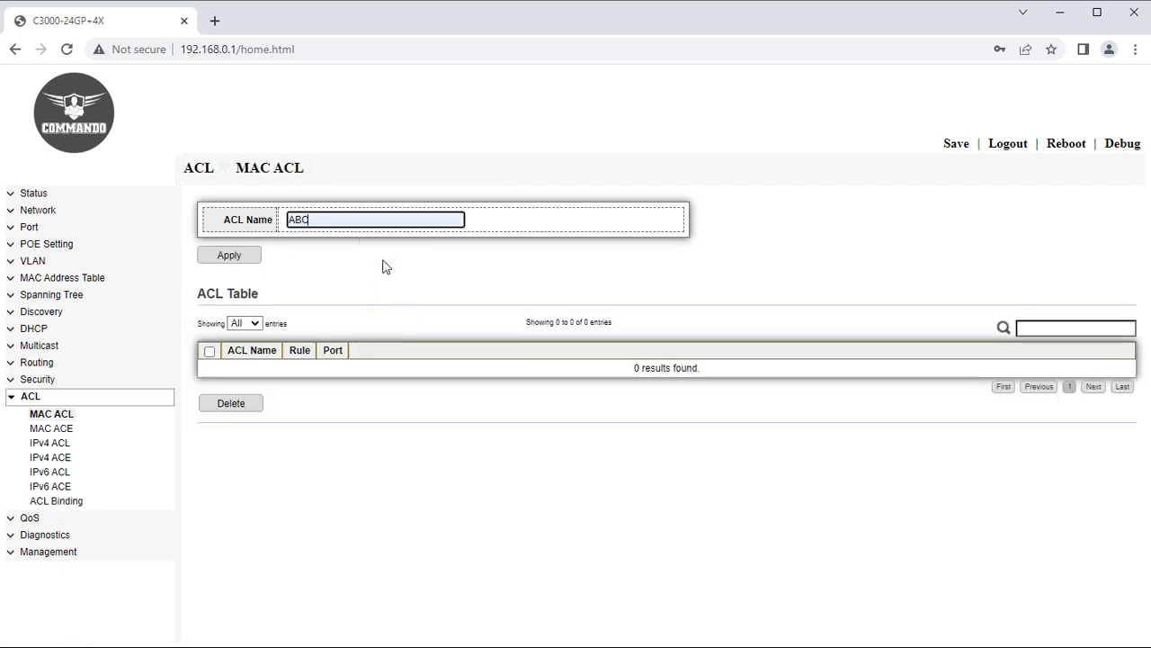
left_click(236, 257)
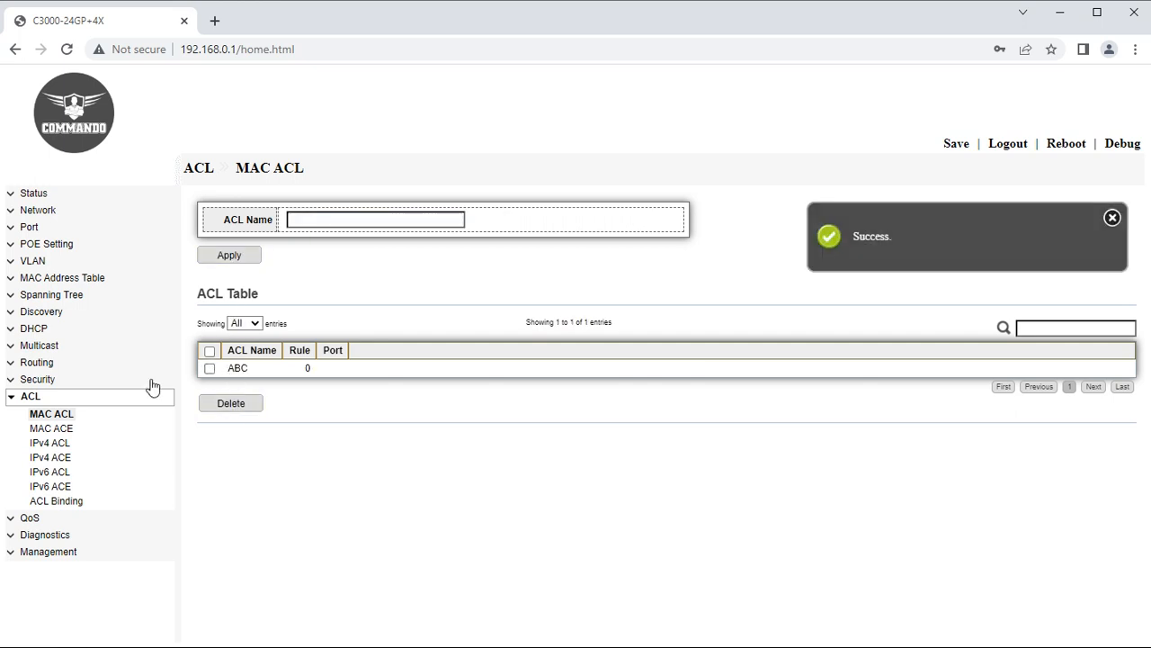
Add MAC ACE rule sequence 1 to ABC denying traffic on VLAN 2.
left_click(54, 430)
left_click(230, 354)
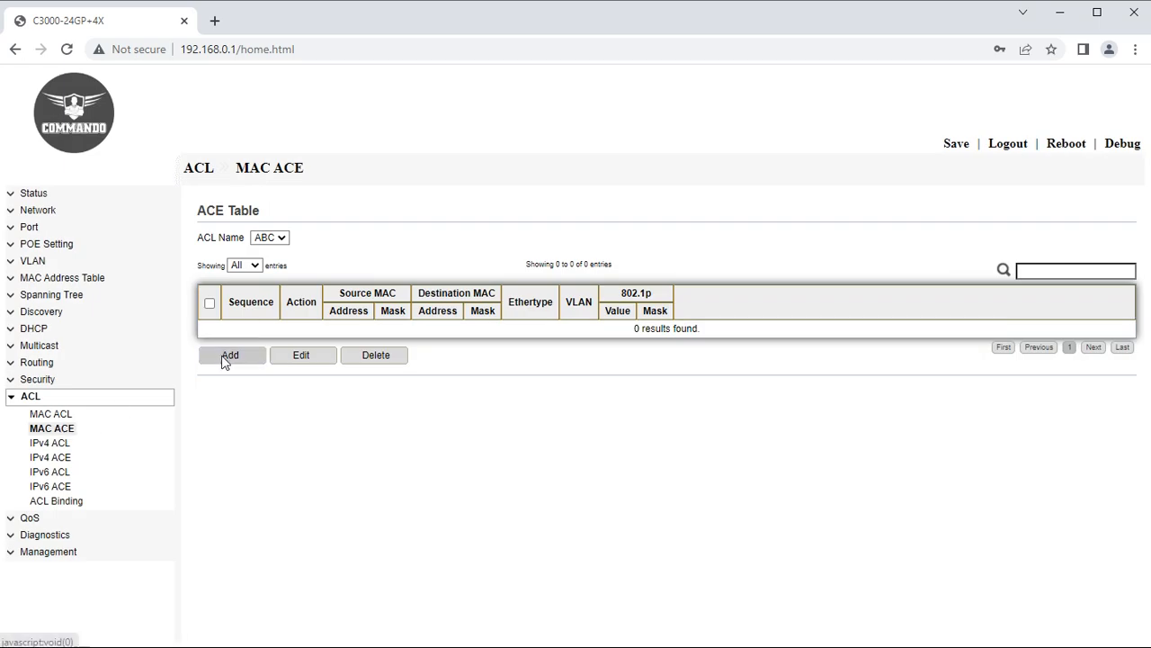
left_click(389, 288)
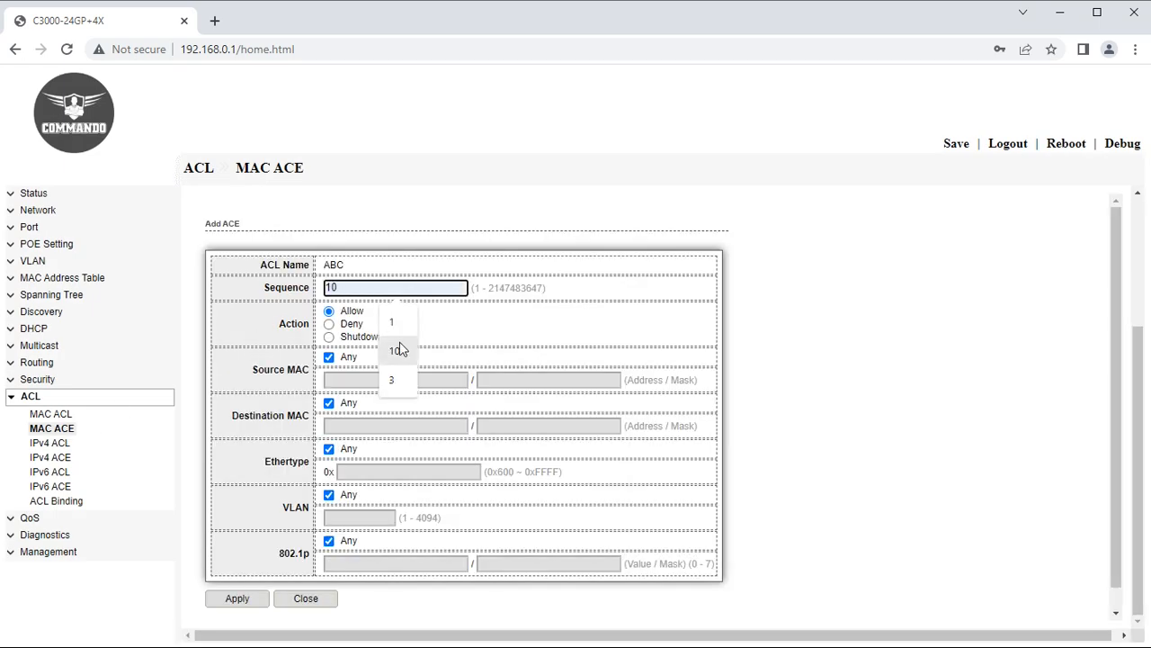
left_click(396, 323)
left_click(329, 324)
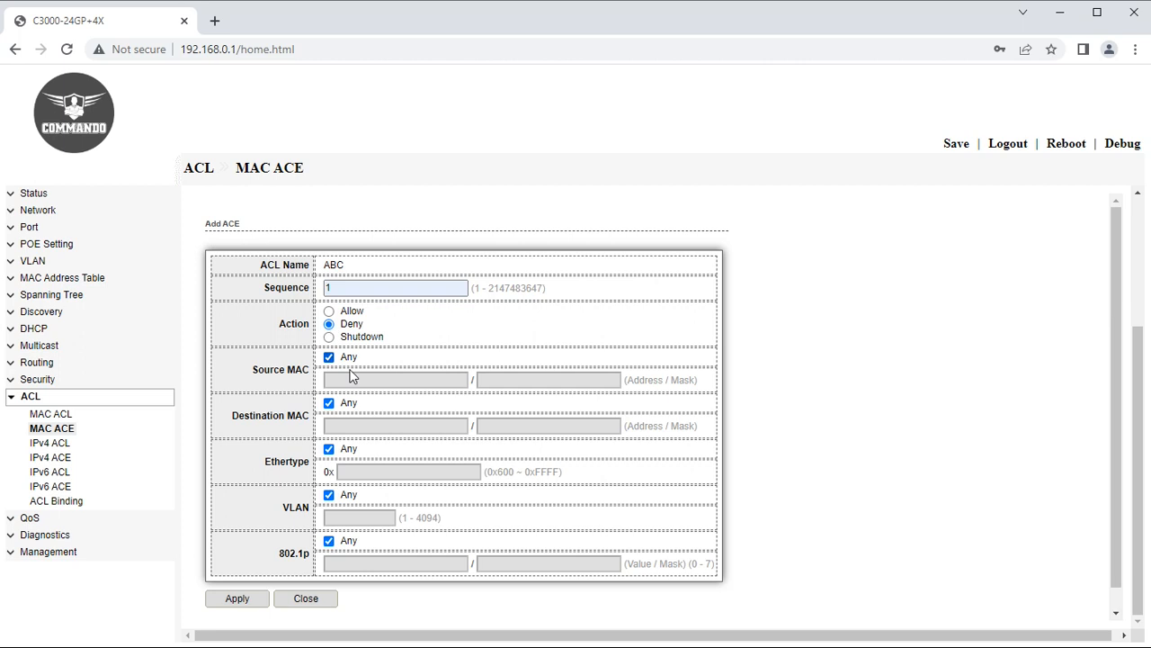
left_click(330, 495)
left_click(336, 519)
left_click(338, 520)
left_click(355, 551)
left_click(229, 601)
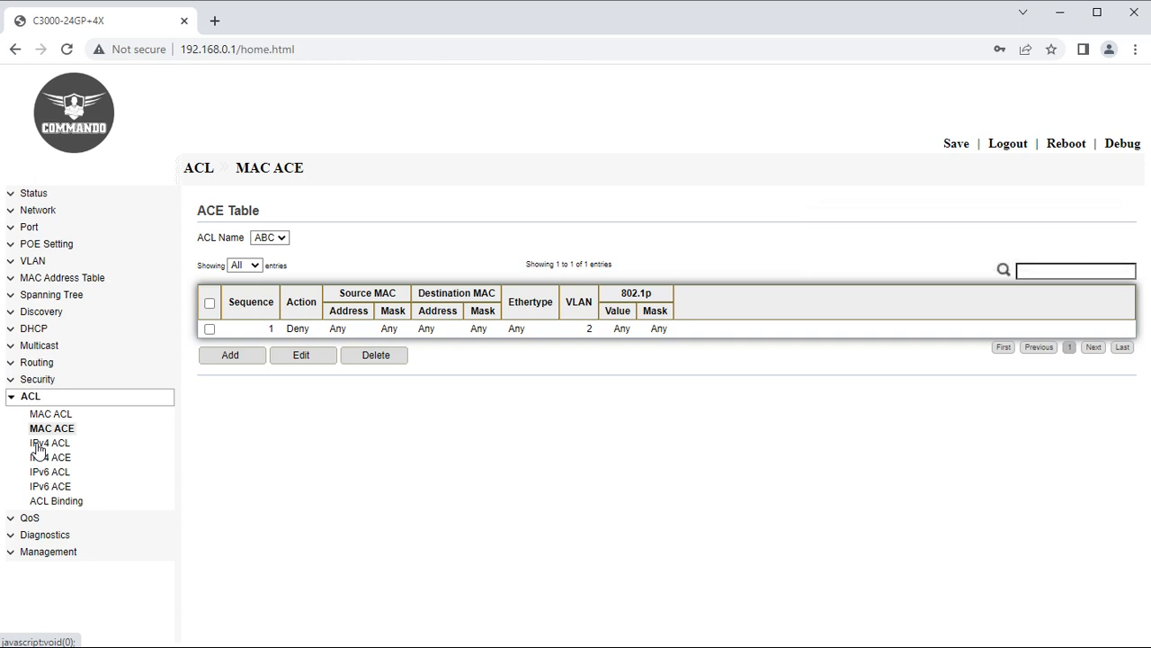
Create an IPv4 ACL named XYZ.
left_click(37, 444)
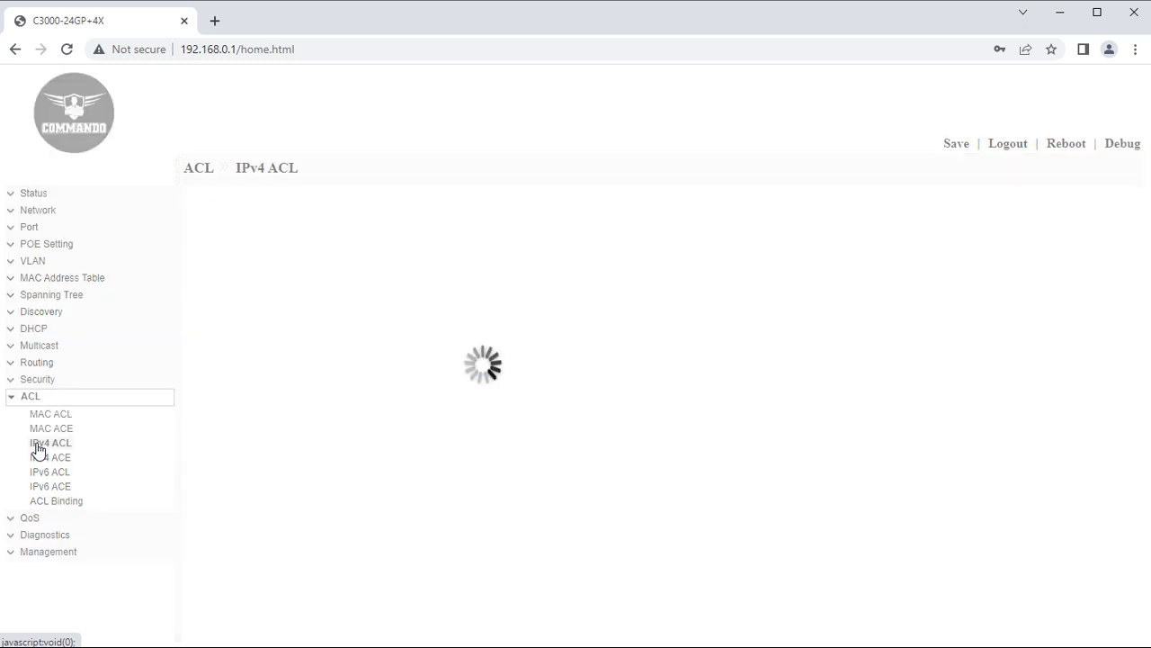
left_click(369, 219)
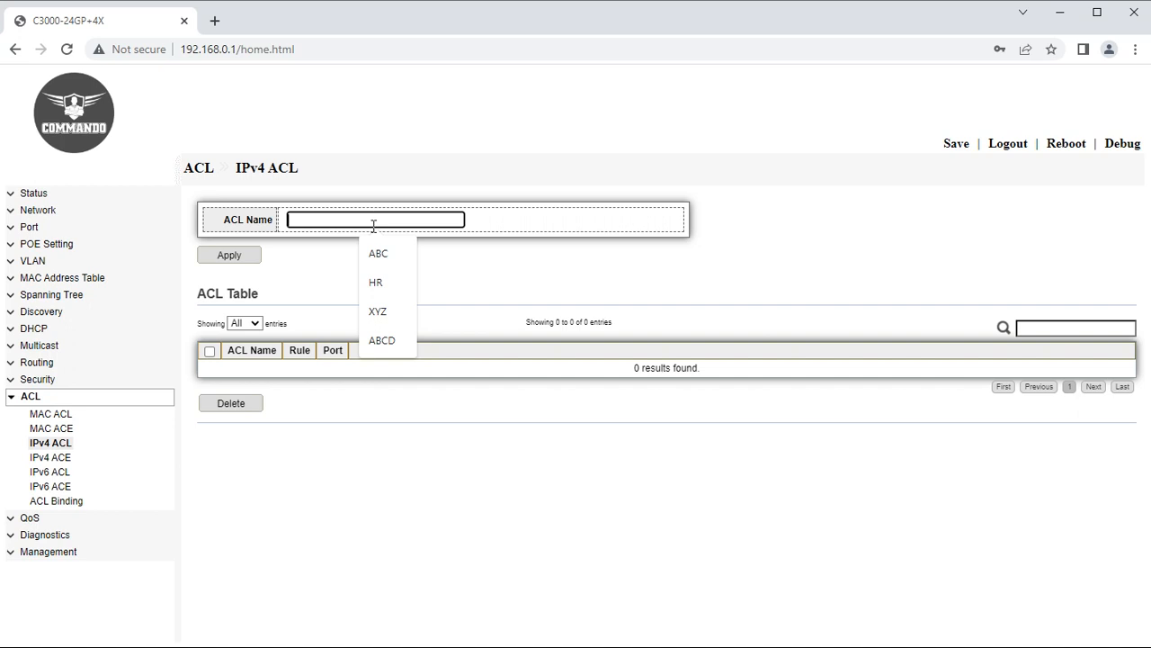
left_click(382, 312)
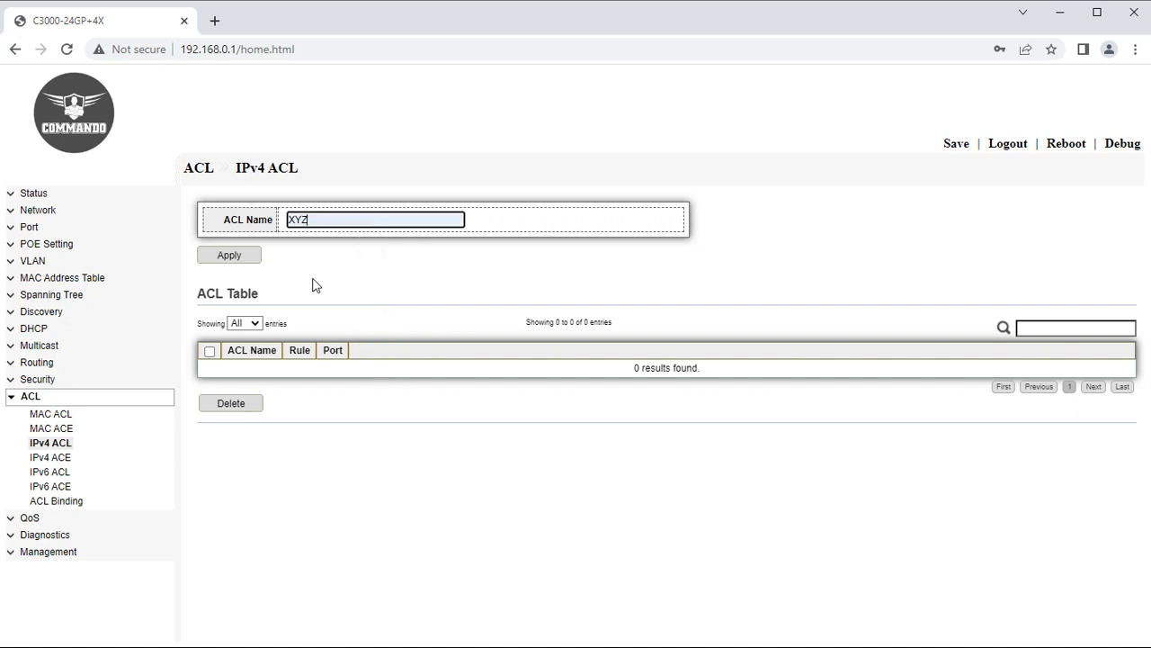
left_click(240, 260)
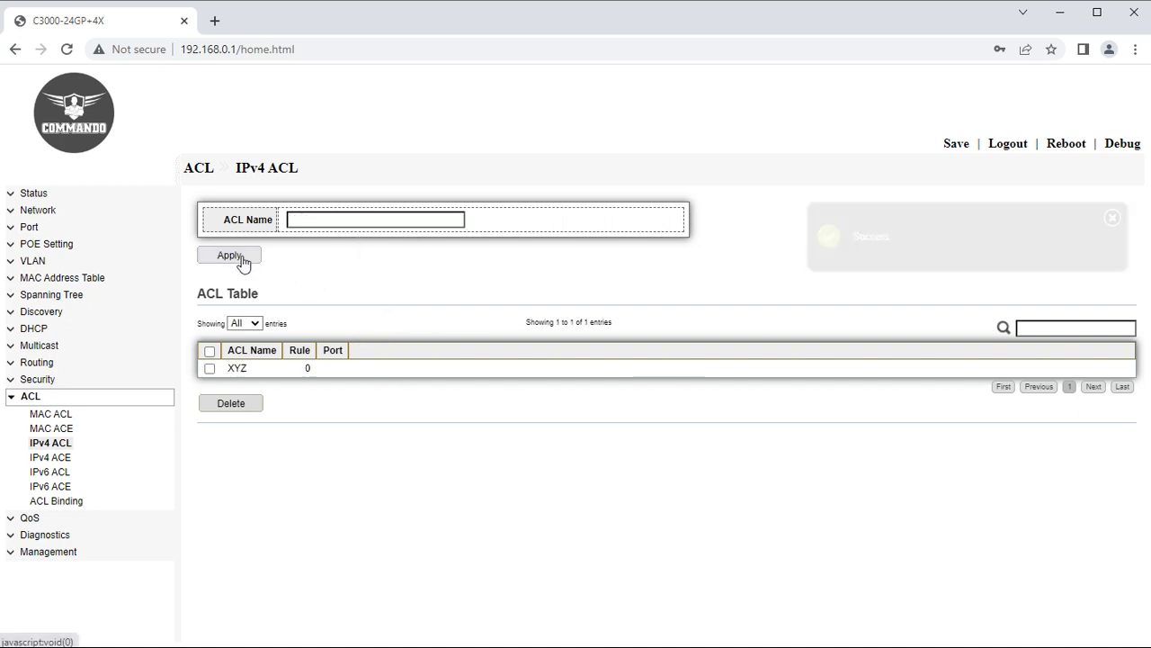
Begin IPv4 ACE rule sequence 3 for XYZ with action Deny and protocol ICMP.
left_click(75, 459)
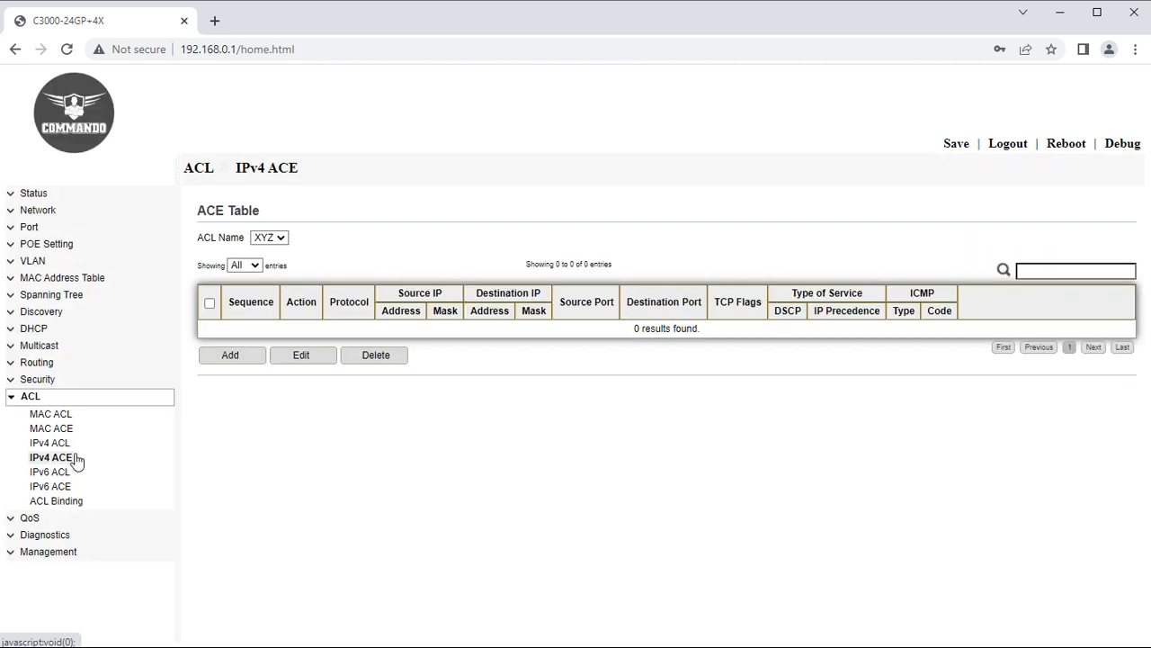
left_click(244, 357)
left_click(359, 288)
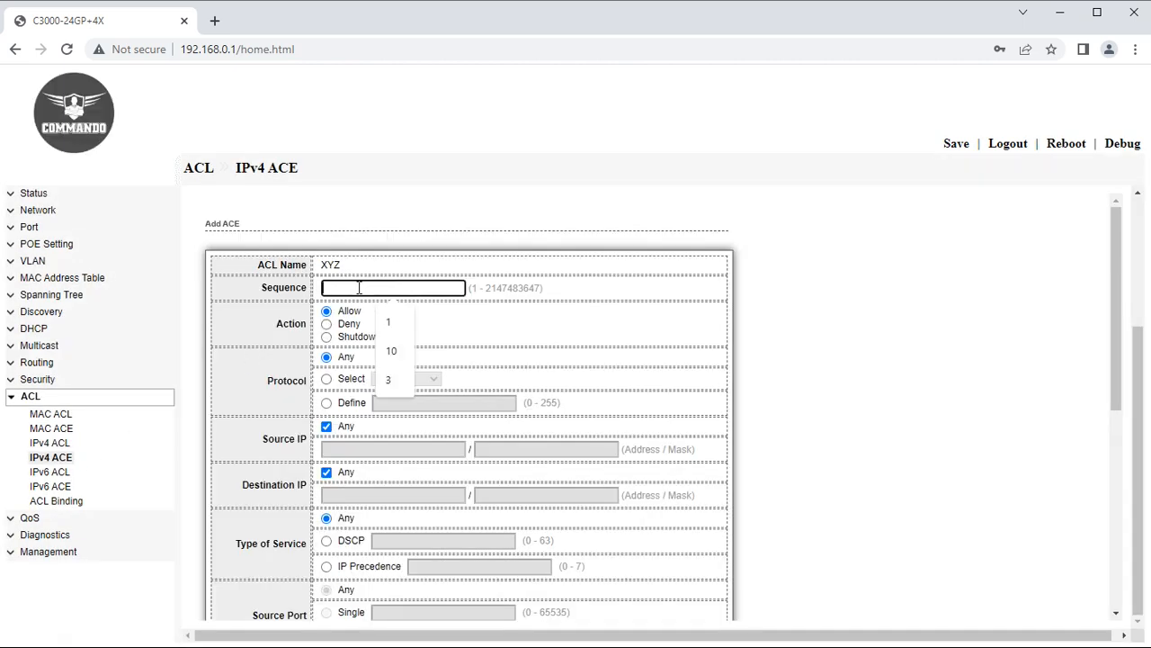
left_click(392, 381)
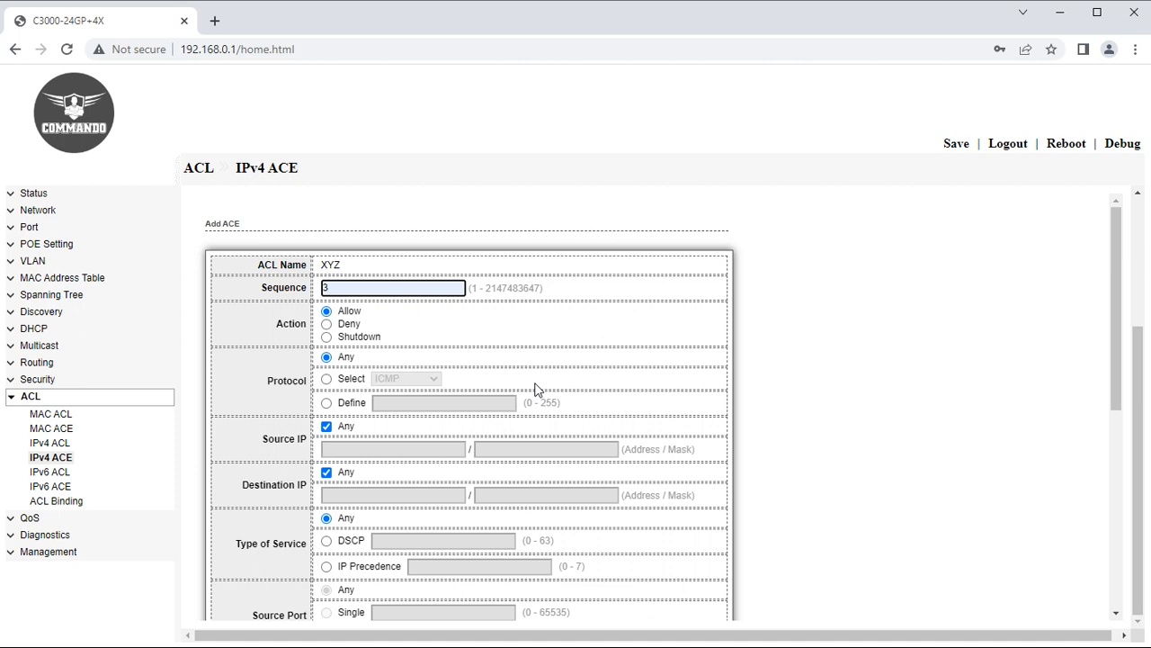
left_click(333, 327)
left_click(330, 325)
scroll(378, 540, "down", 1)
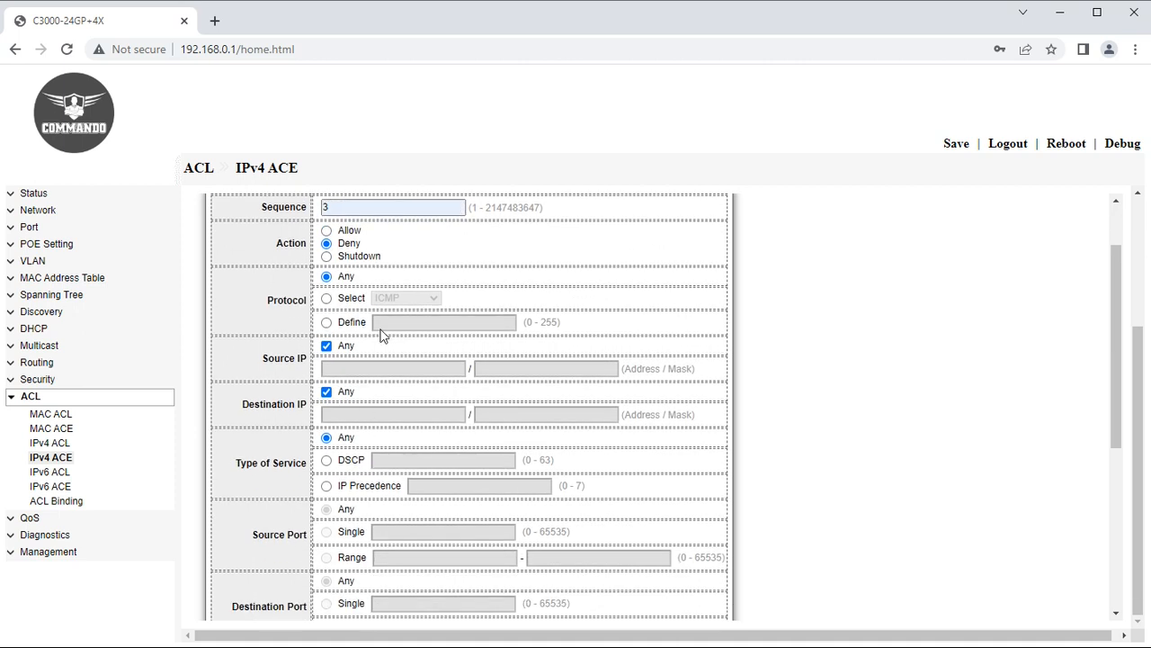
left_click(327, 298)
left_click(427, 304)
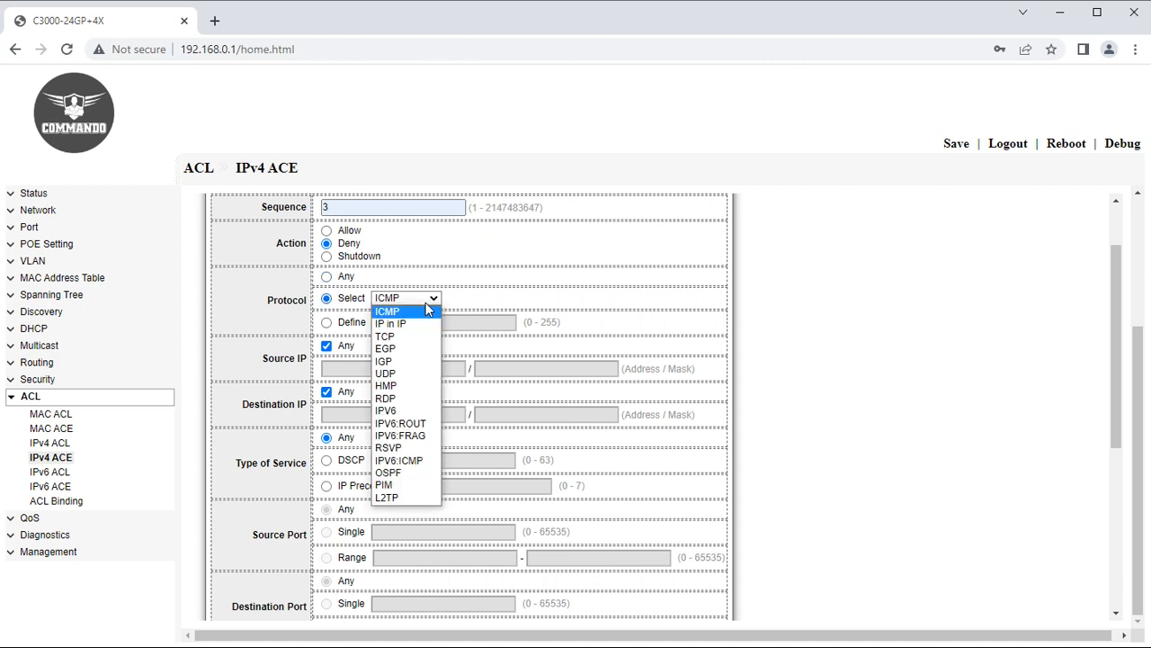
left_click(426, 310)
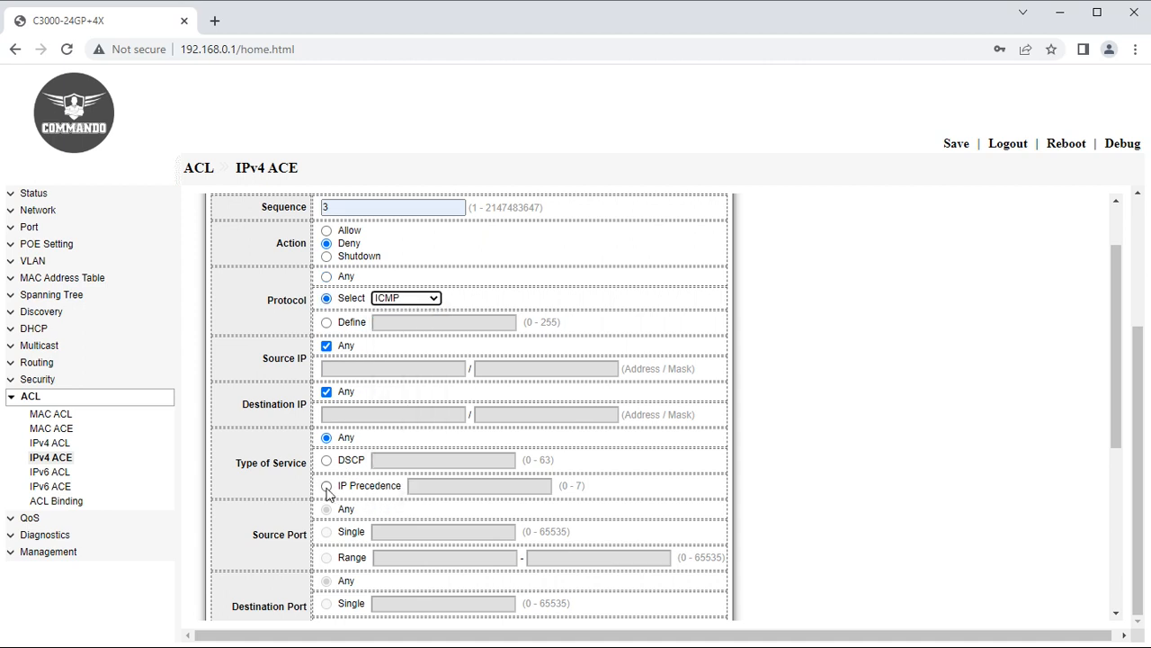
Set the rule's destination to 192.168.0.20/255.255.255.0 and save it.
left_click(336, 396)
left_click(329, 413)
left_click(405, 448)
left_click(543, 415)
left_click(567, 455)
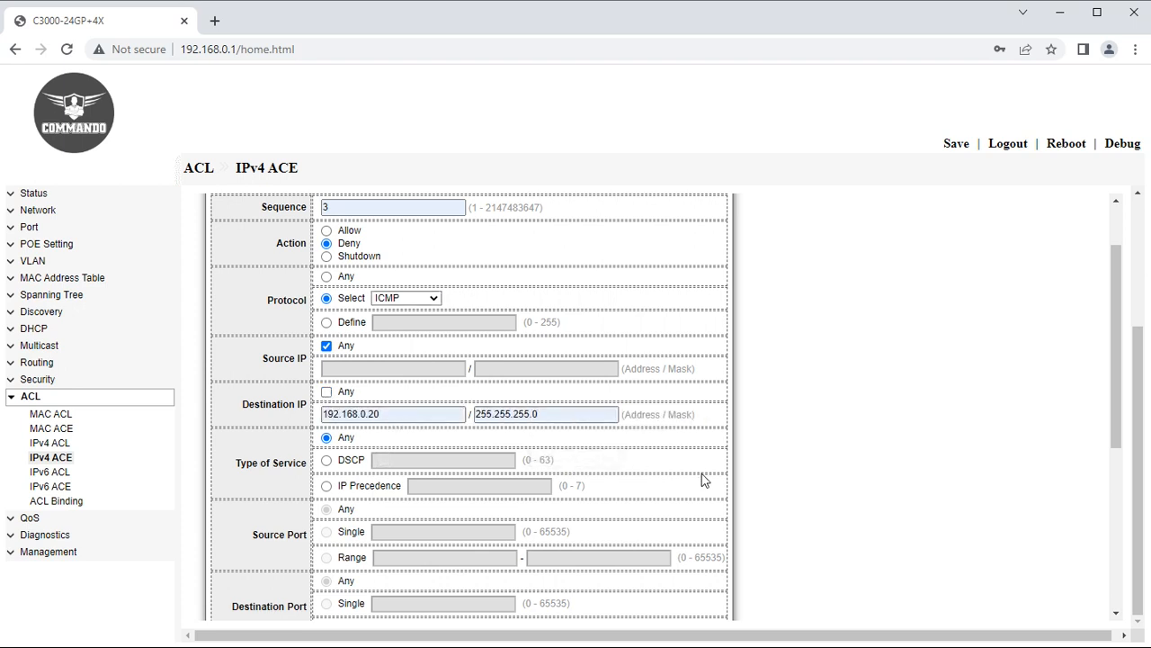
scroll(365, 560, "down", 4)
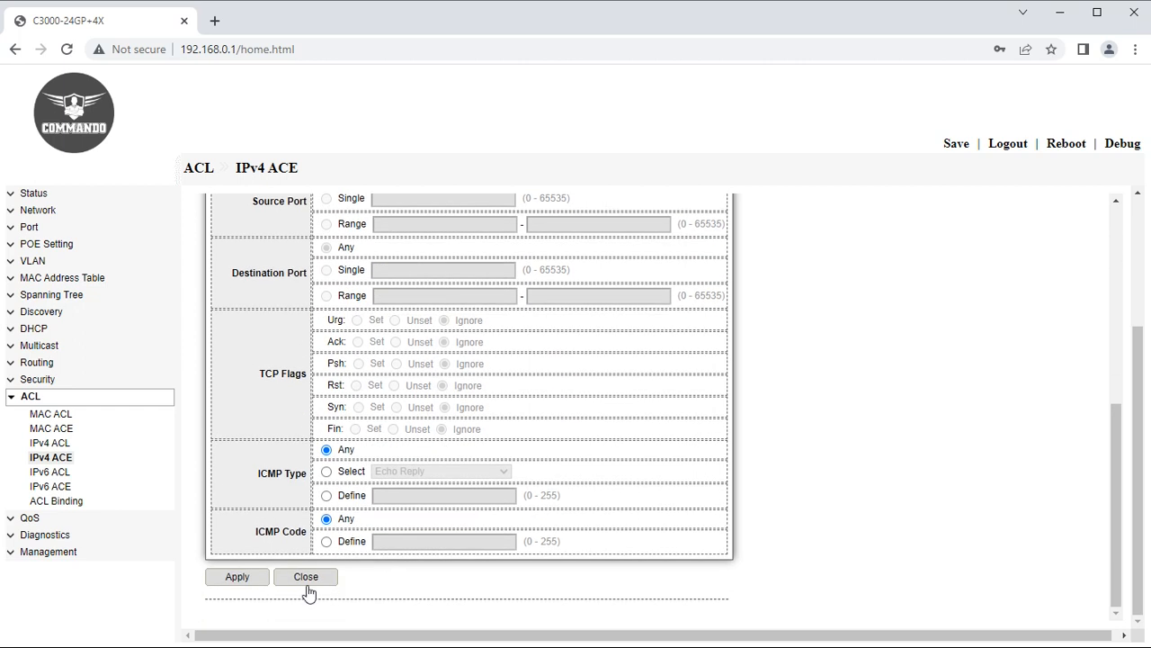
left_click(238, 580)
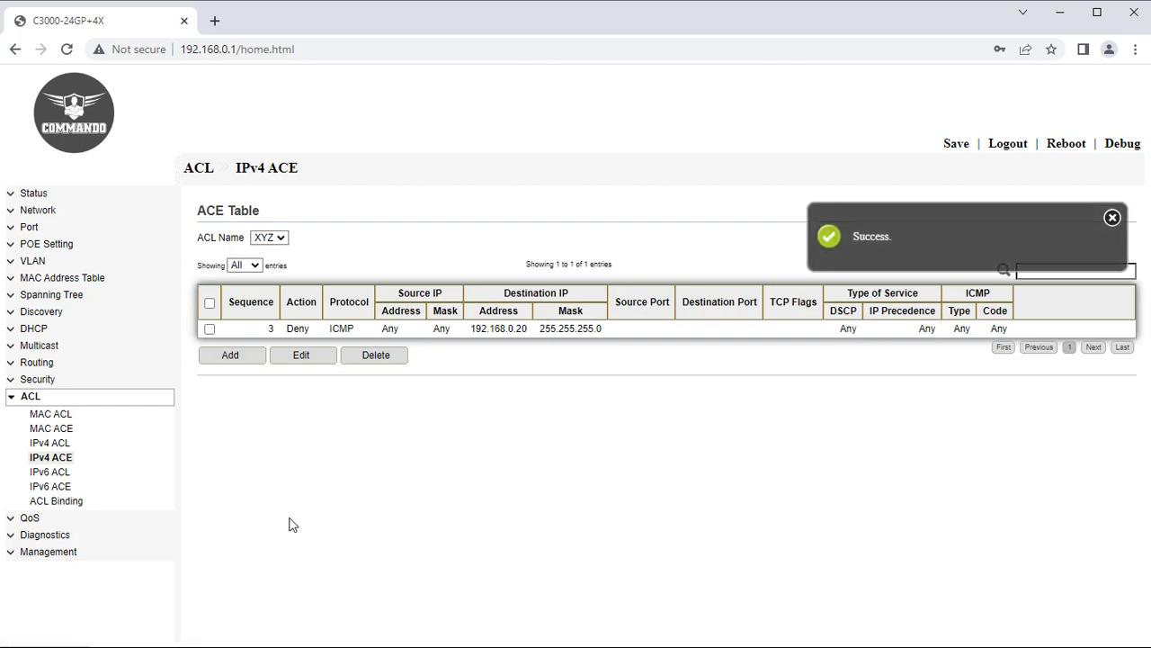
left_click(57, 475)
Create a new IPv6 ACL named ABCD.
left_click(329, 218)
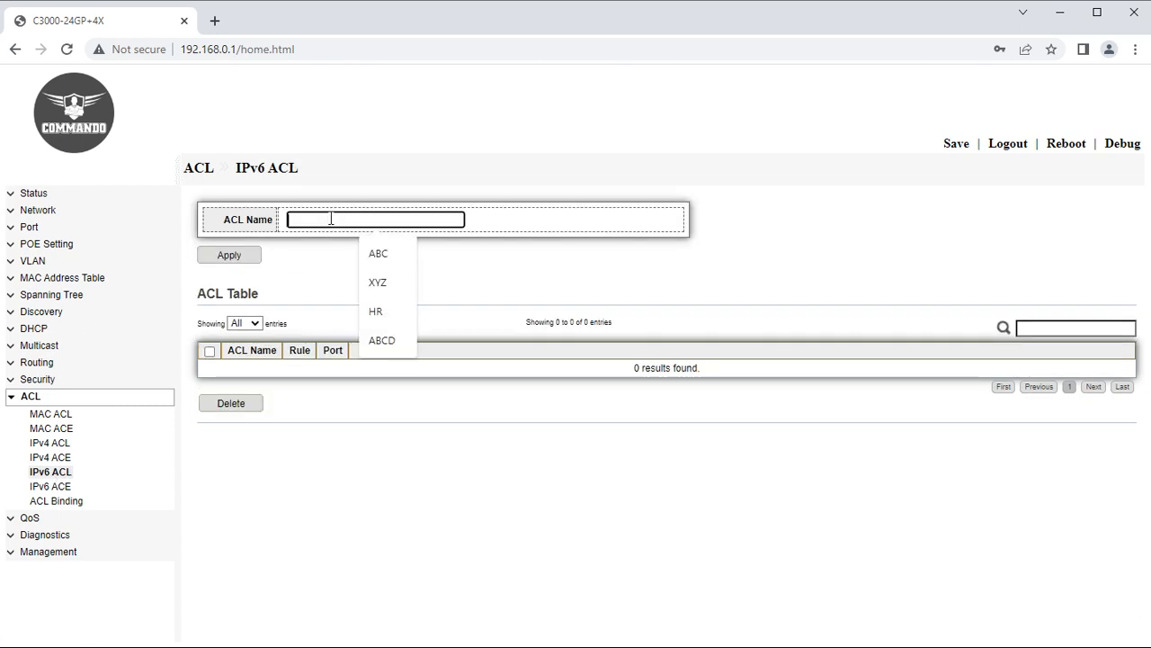
left_click(383, 339)
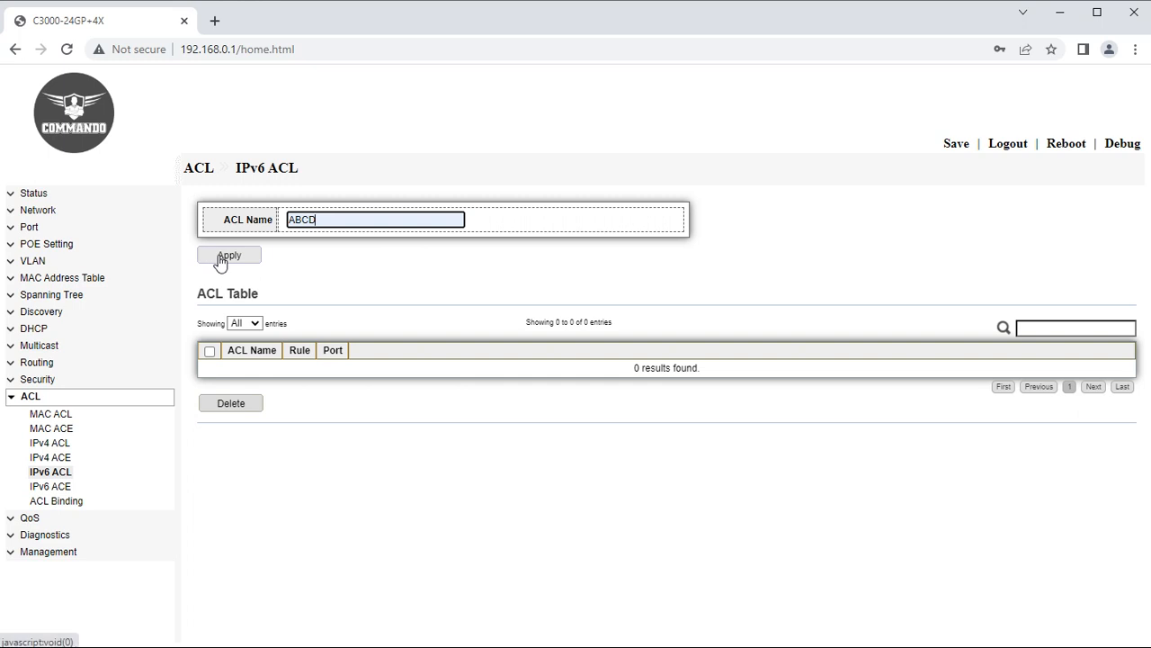
left_click(219, 259)
Add IPv6 ACE rule with sequence 10 to ABCD, denying UDP traffic.
left_click(52, 486)
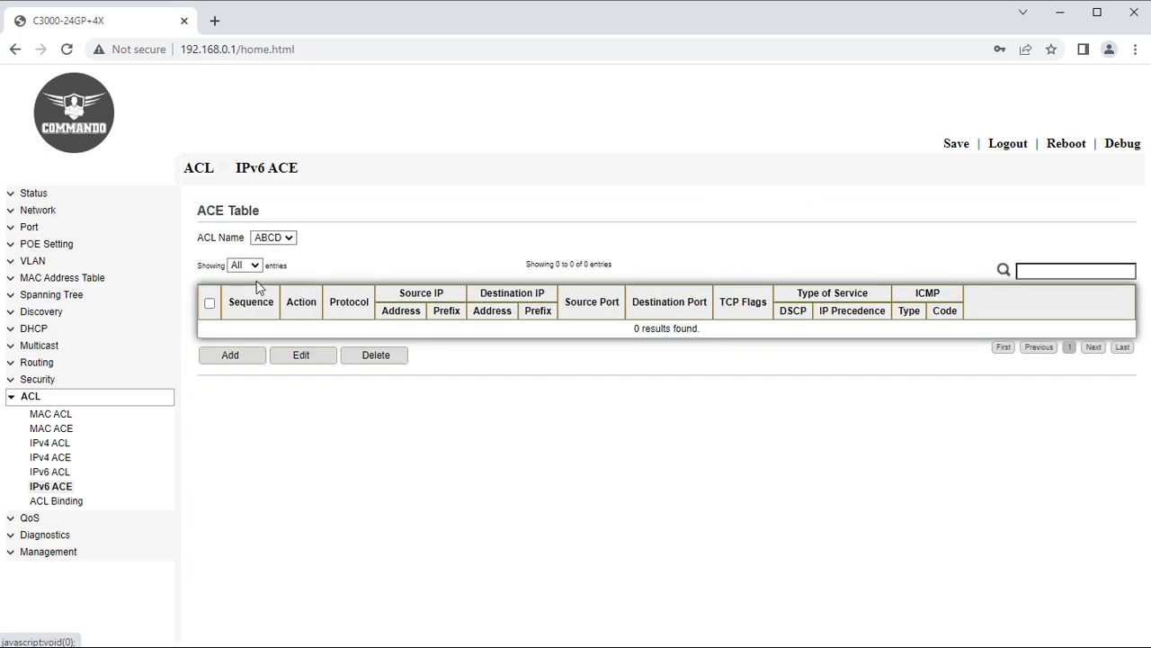
left_click(217, 360)
left_click(372, 286)
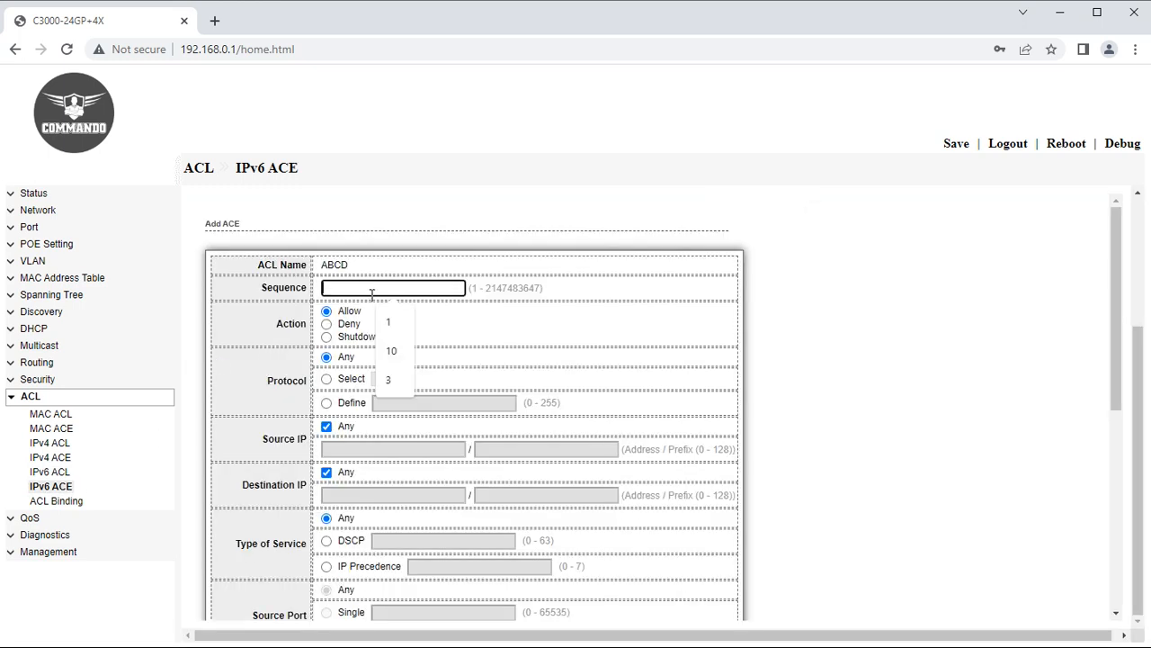
left_click(401, 358)
scroll(406, 359, "down", 1)
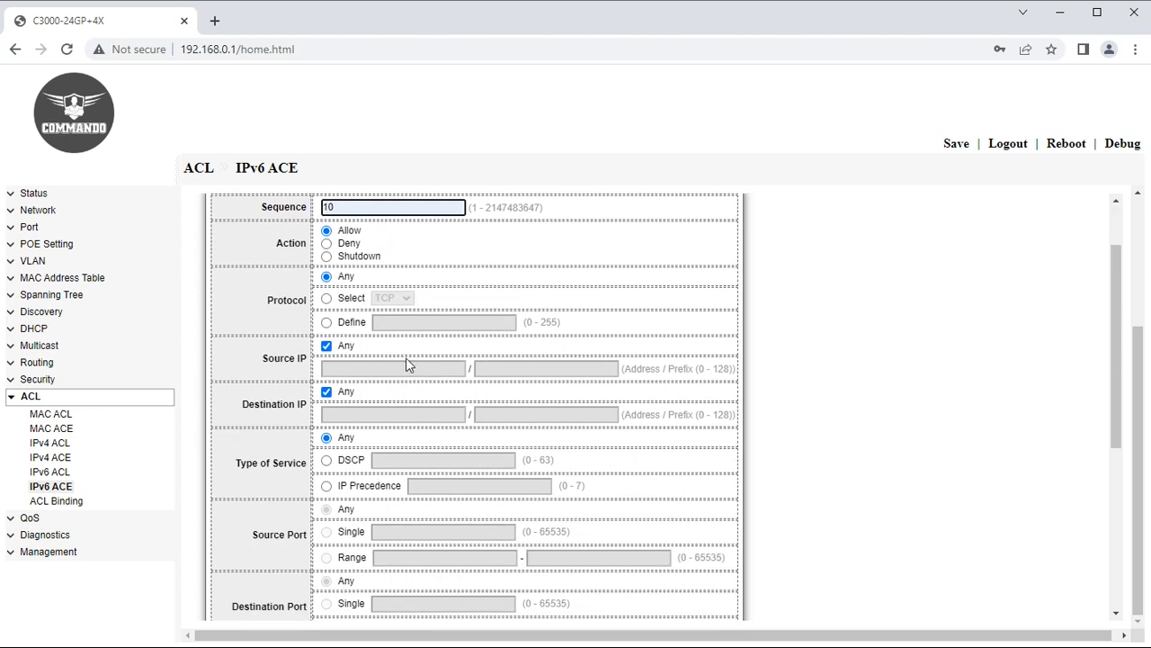
left_click(342, 244)
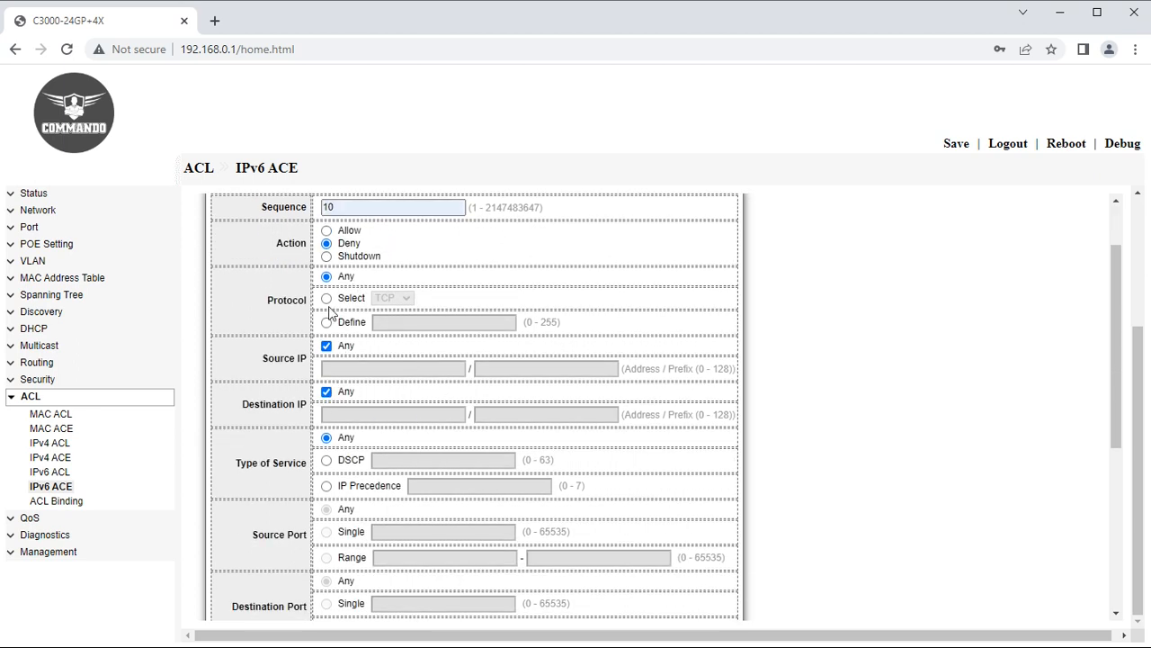
left_click(326, 300)
left_click(396, 297)
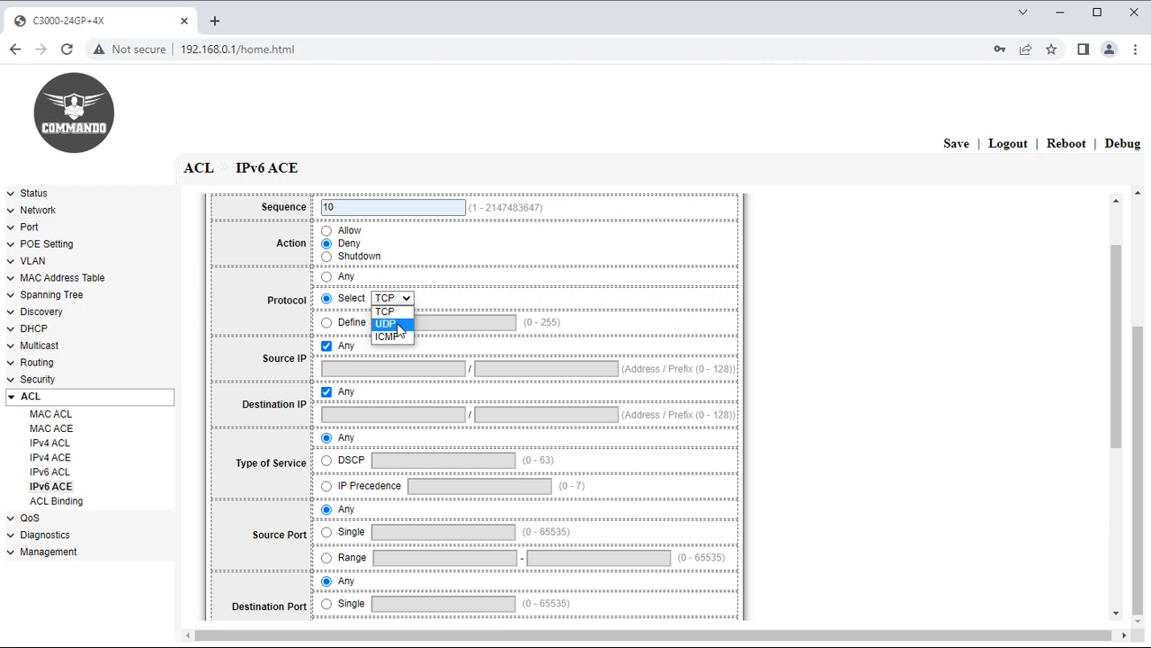
left_click(398, 322)
scroll(399, 478, "down", 4)
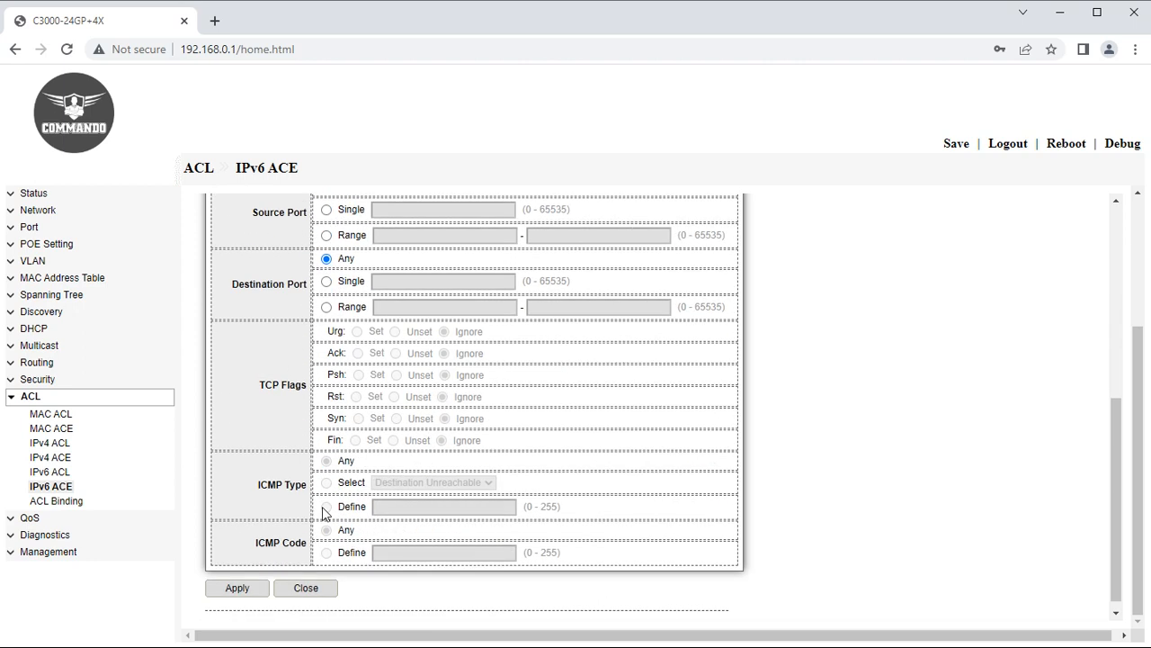
left_click(239, 588)
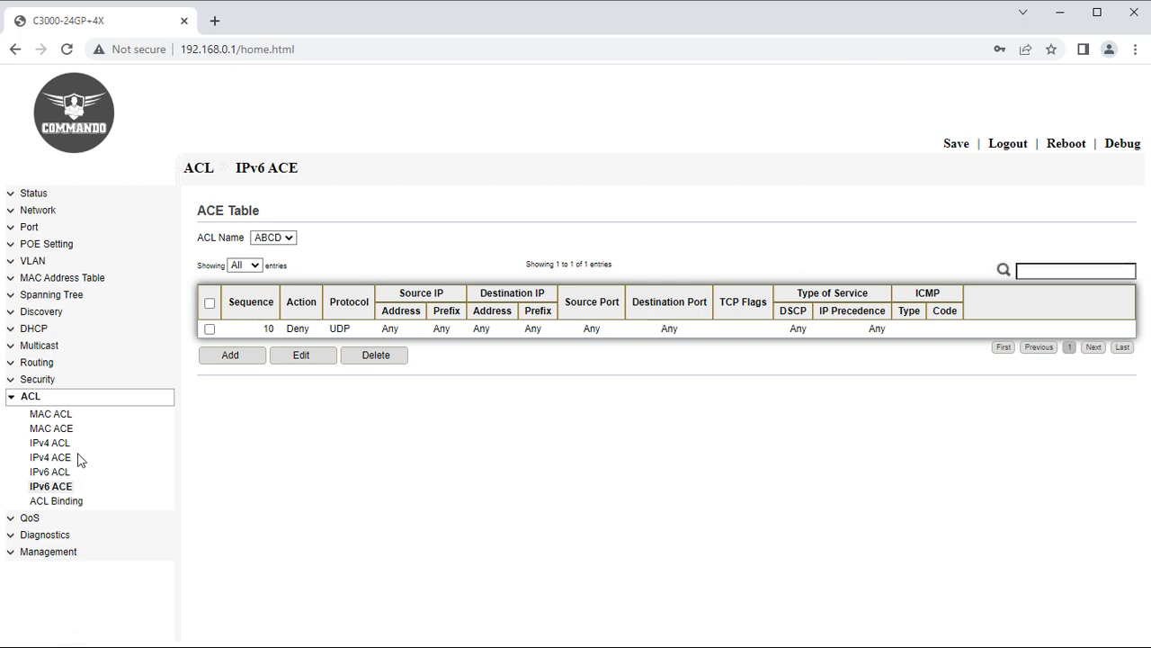
In ACL Binding, select ports GE1 and GE2 for binding.
left_click(55, 502)
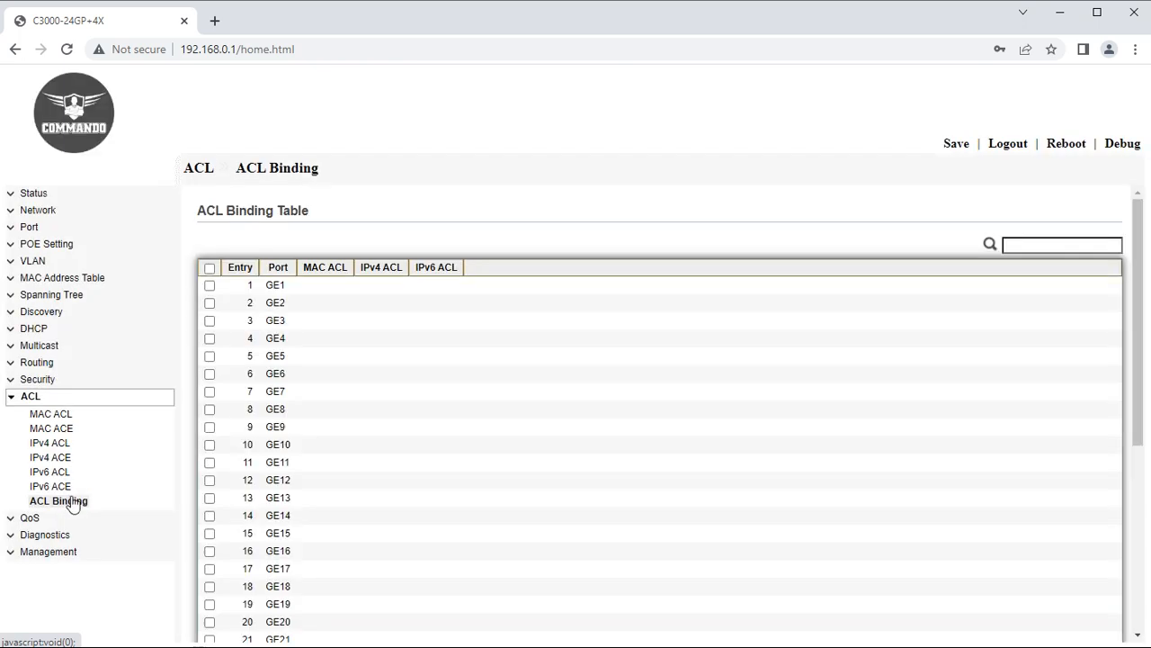
left_click(210, 286)
left_click(209, 304)
scroll(306, 432, "down", 3)
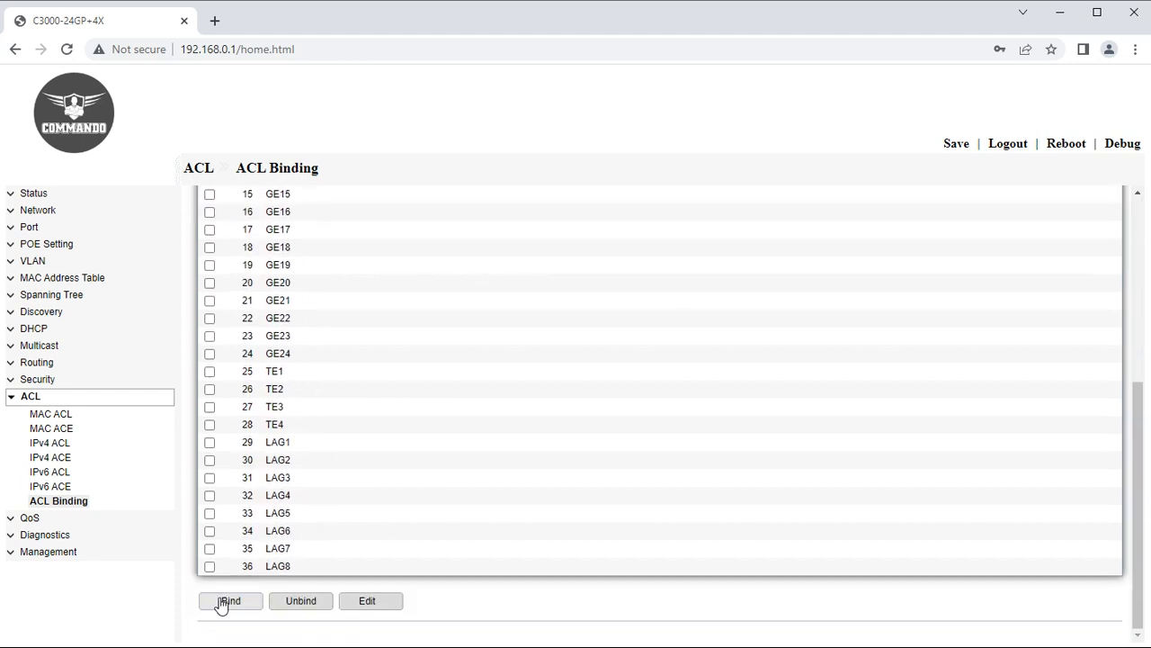
left_click(229, 601)
Choose MAC ACL ABC and IPv4 ACL XYZ for the ports, then go to QoS Property.
left_click(309, 307)
left_click(315, 328)
left_click(324, 308)
left_click(315, 332)
left_click(315, 332)
left_click(325, 351)
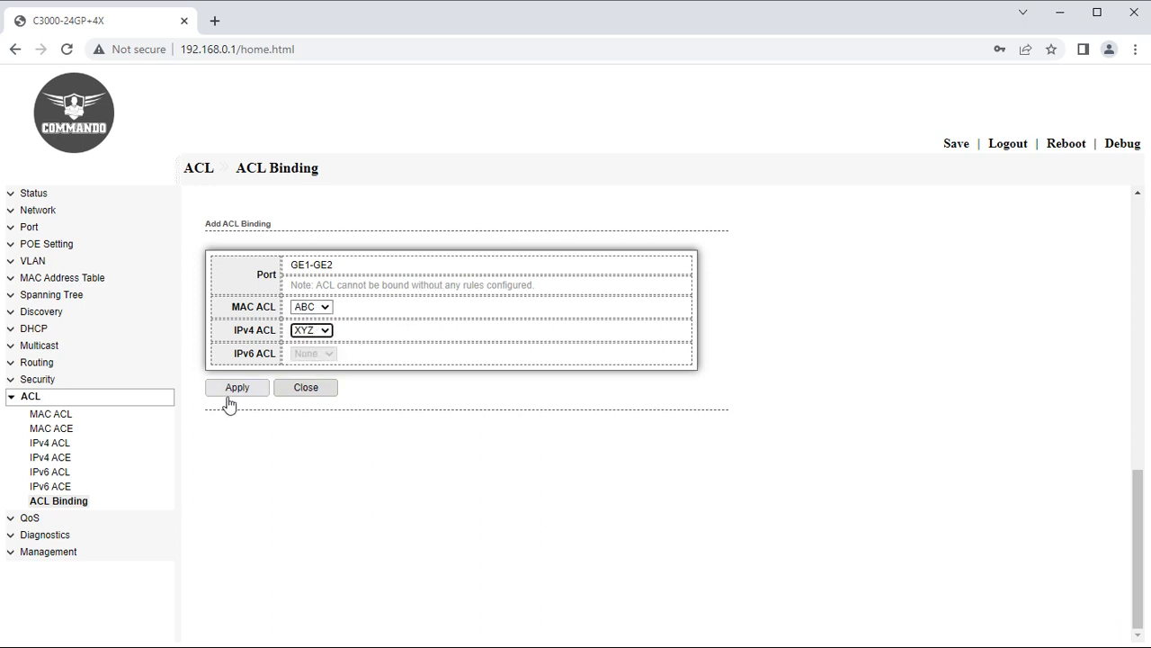
left_click(14, 399)
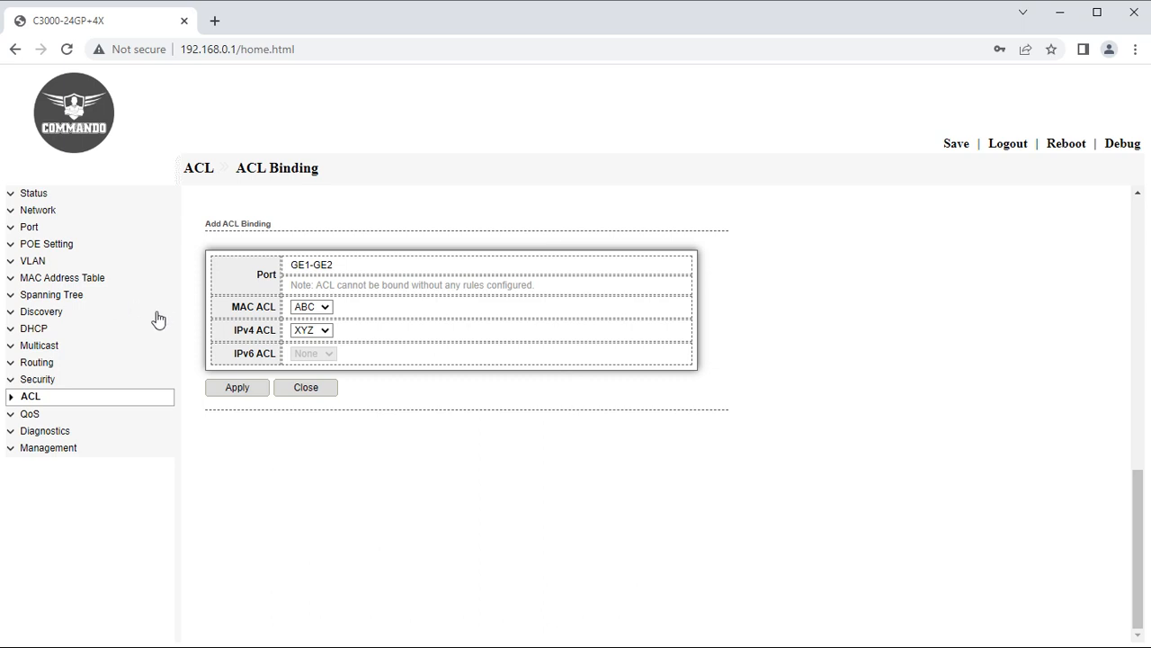
left_click(30, 415)
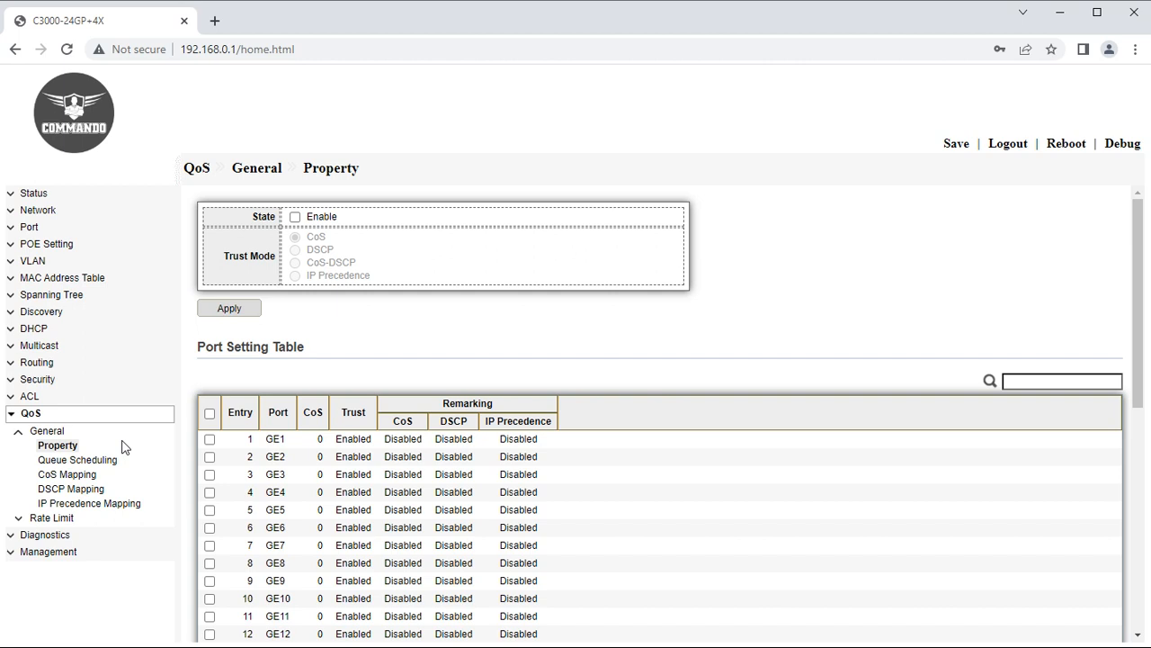
Enable QoS with trust mode CoS-DSCP and apply.
left_click(295, 217)
double_click(316, 238)
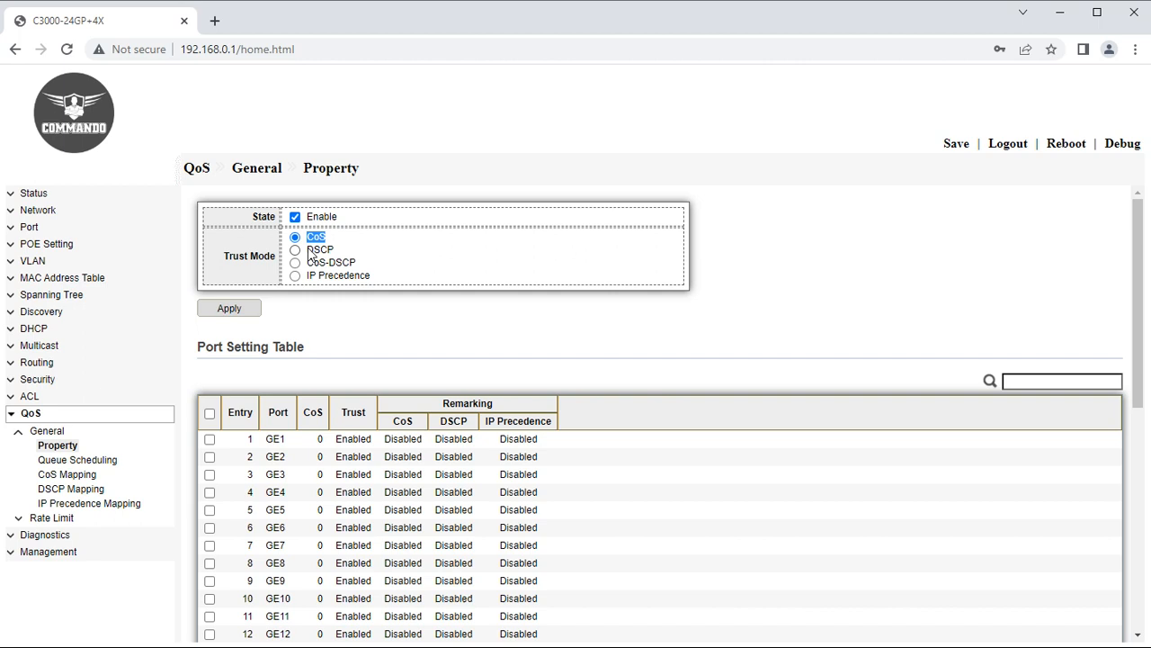
double_click(318, 250)
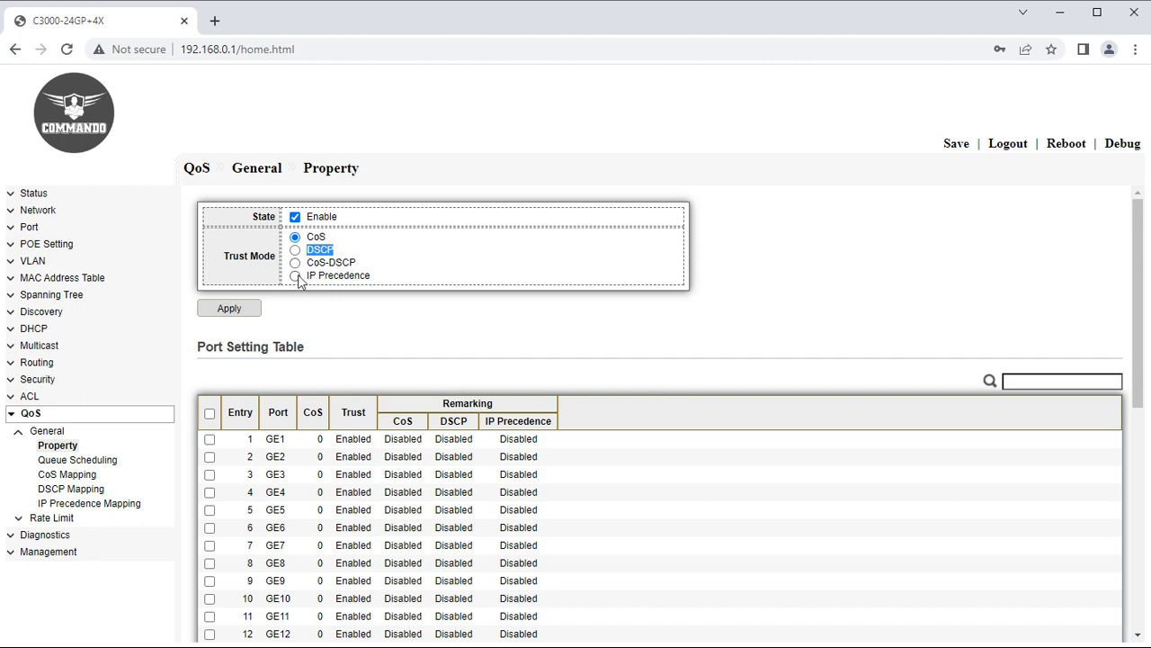
left_click(295, 262)
left_click(235, 313)
Give all ports CoS 4 with CoS and DSCP remarking enabled.
left_click(210, 413)
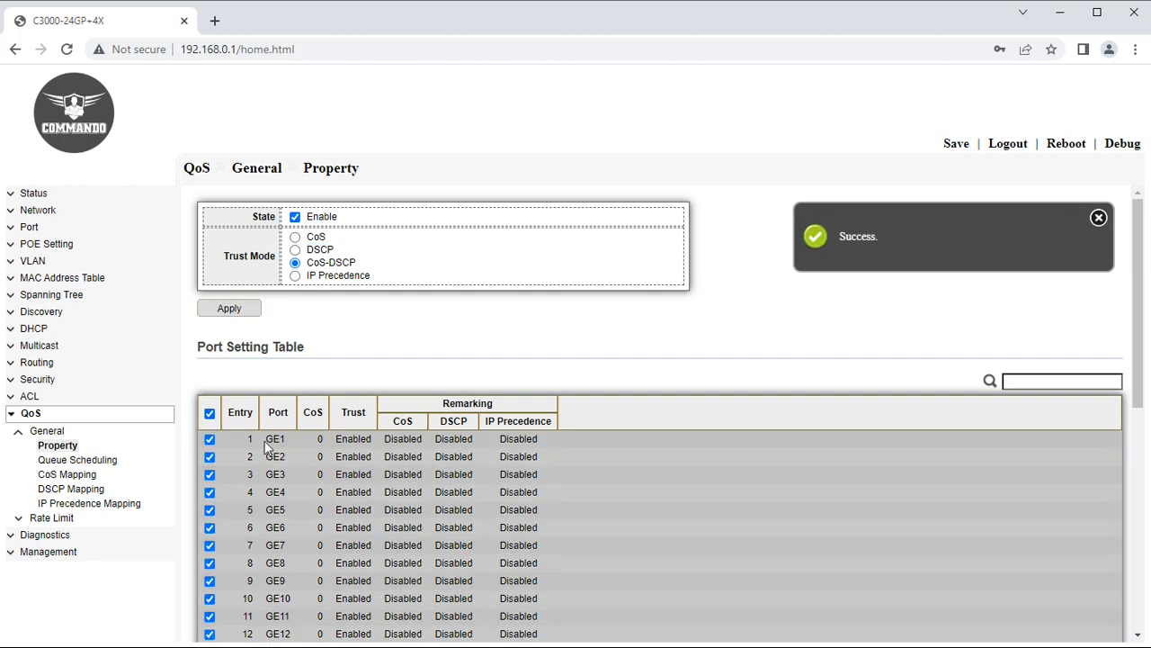
scroll(329, 504, "down", 4)
scroll(328, 504, "down", 3)
left_click(254, 609)
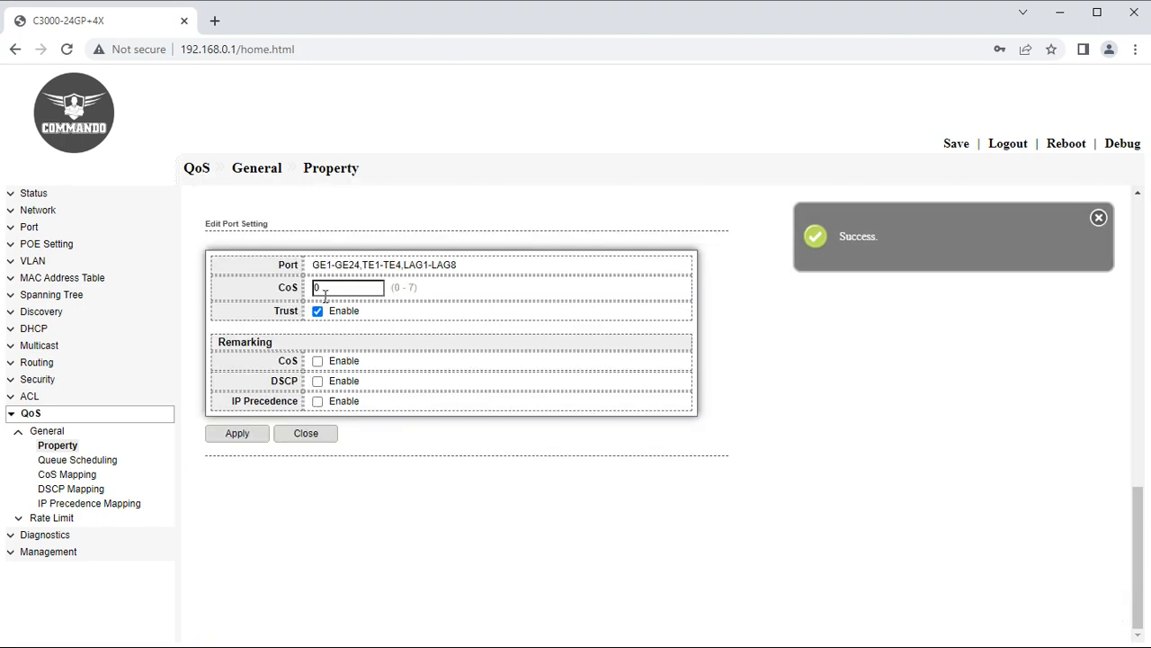
left_click_drag(331, 290, 314, 295)
type("4")
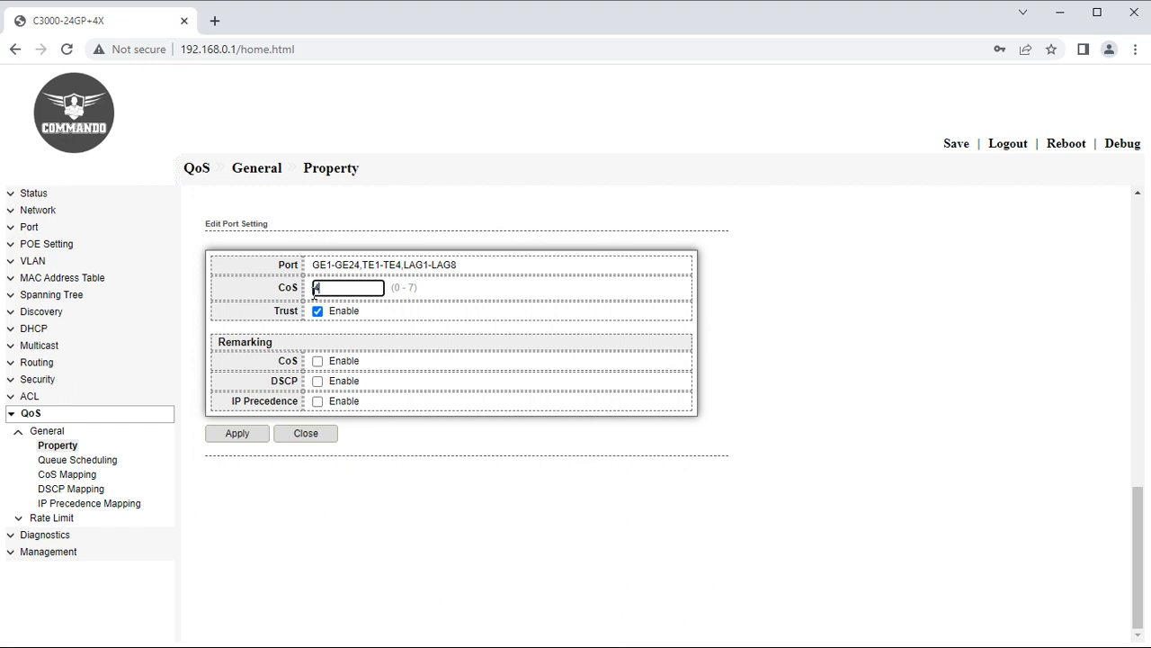
left_click(317, 362)
left_click(318, 381)
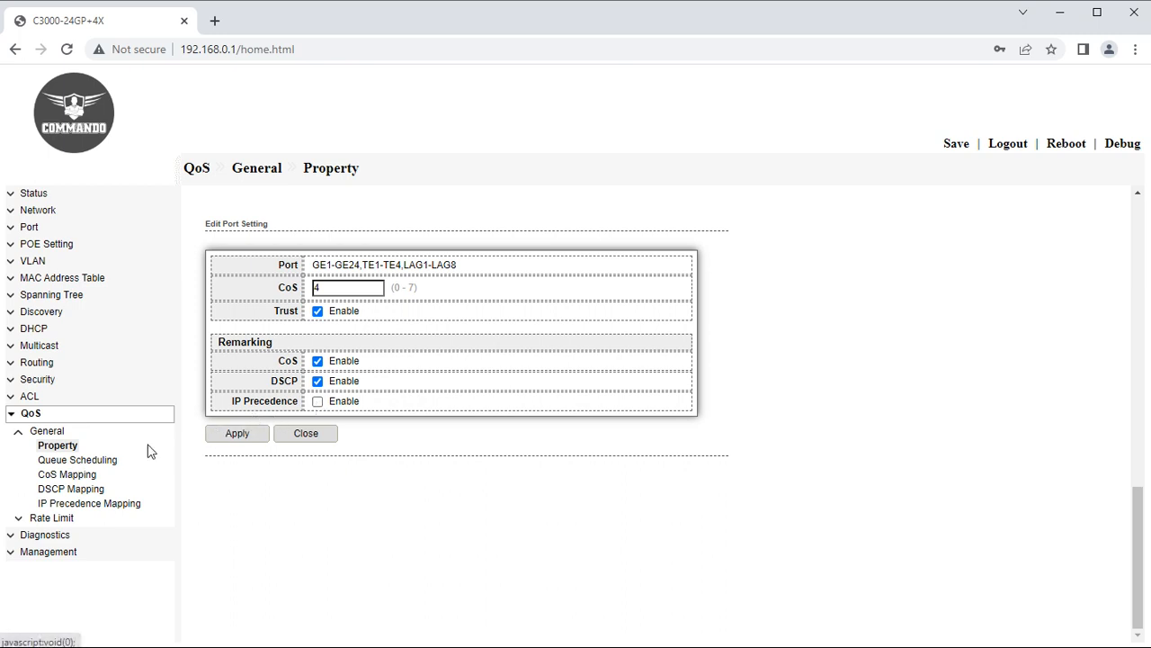
left_click(90, 463)
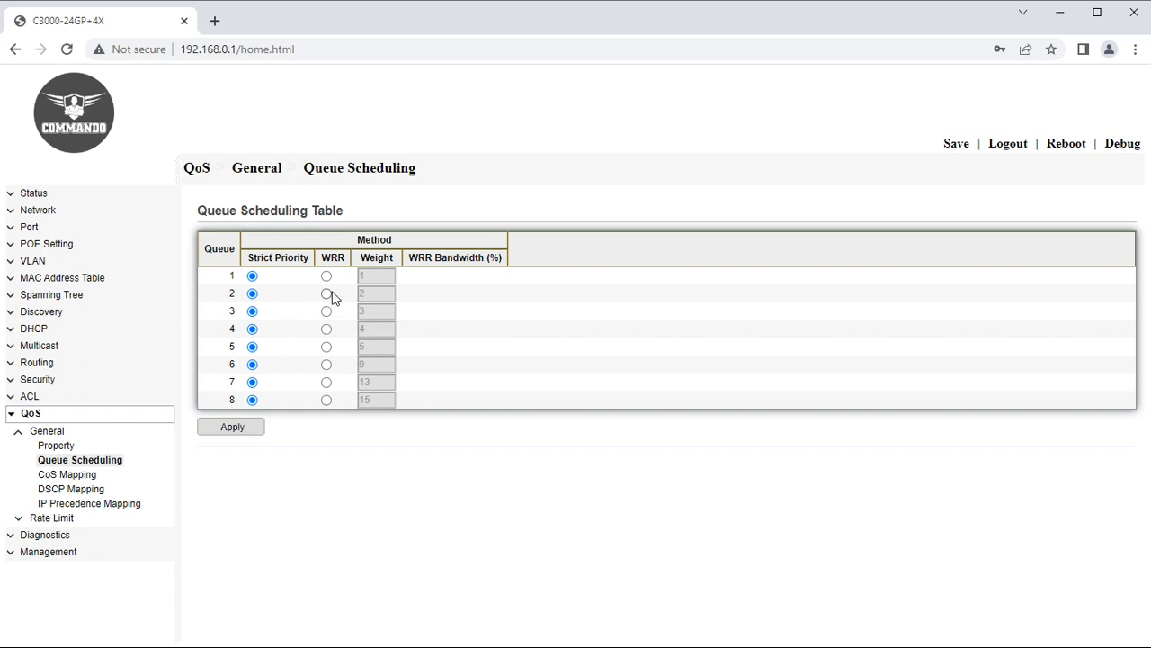
Switch queues 1 through 5 to WRR, leaving queues 6–8 on Strict Priority.
left_click(327, 275)
left_click(327, 293)
left_click(326, 311)
left_click(326, 328)
left_click(326, 346)
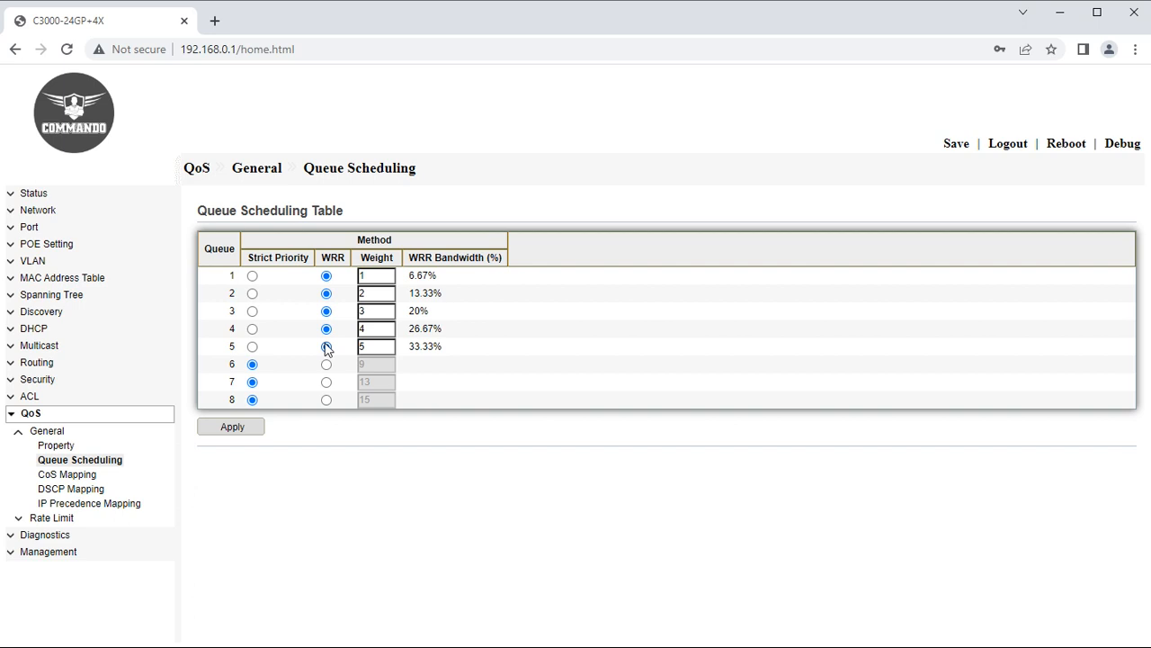
Save the WRR scheduling, then map CoS 2 to queue 5 and queue 3 to CoS 5.
left_click(238, 428)
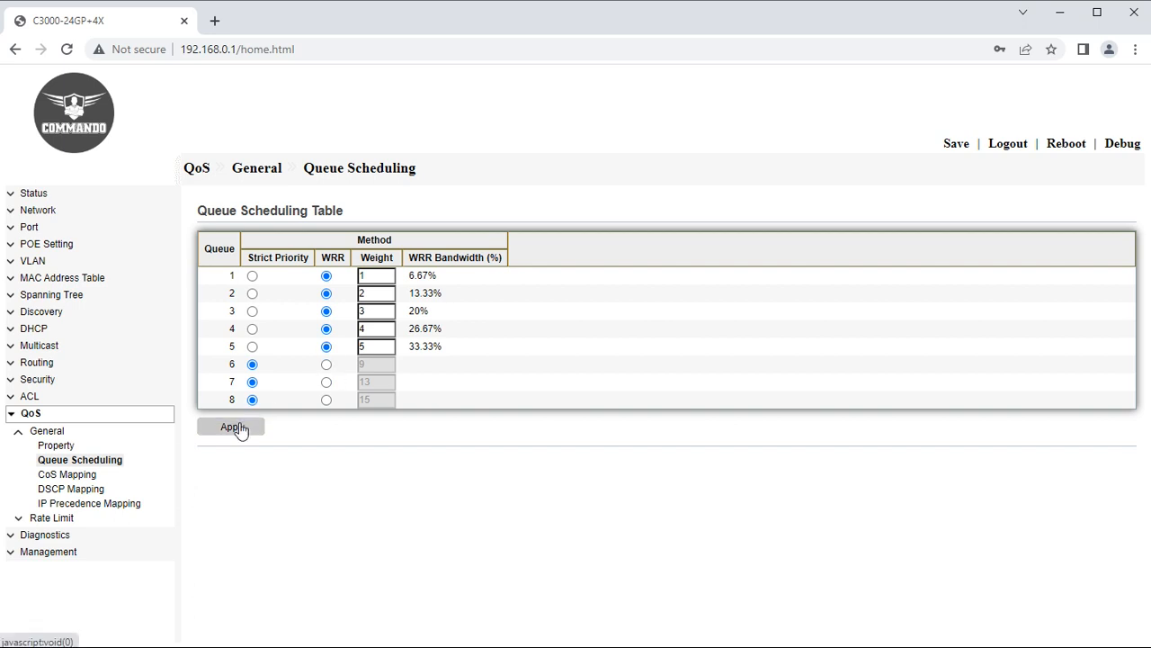
left_click(72, 475)
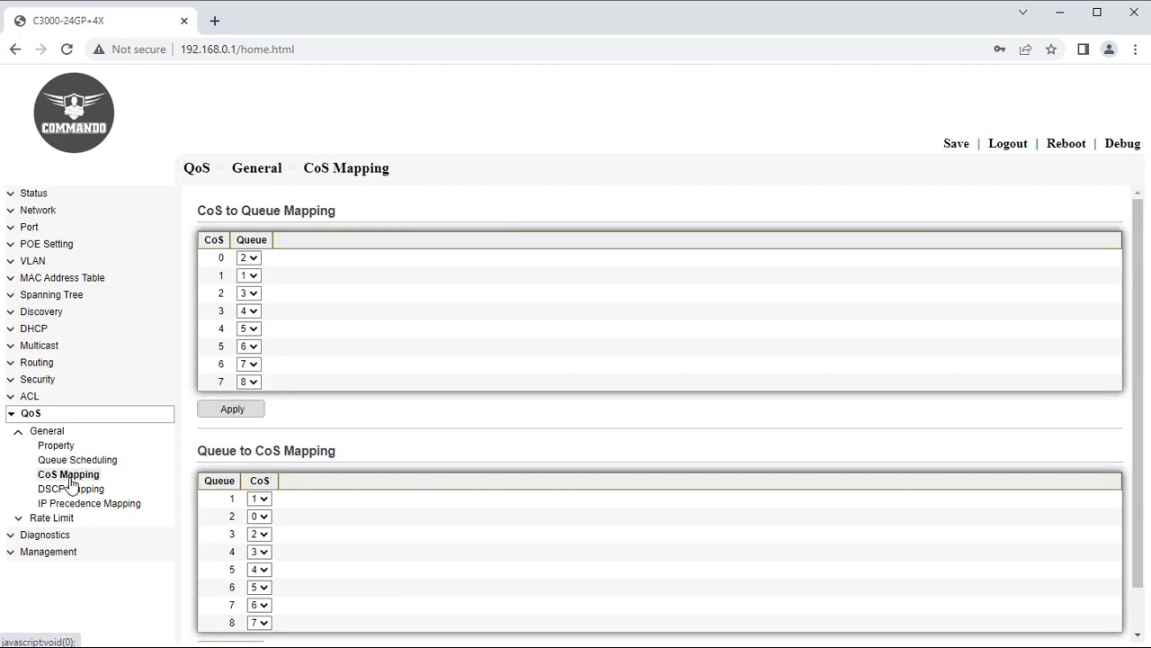
left_click(253, 295)
left_click(250, 357)
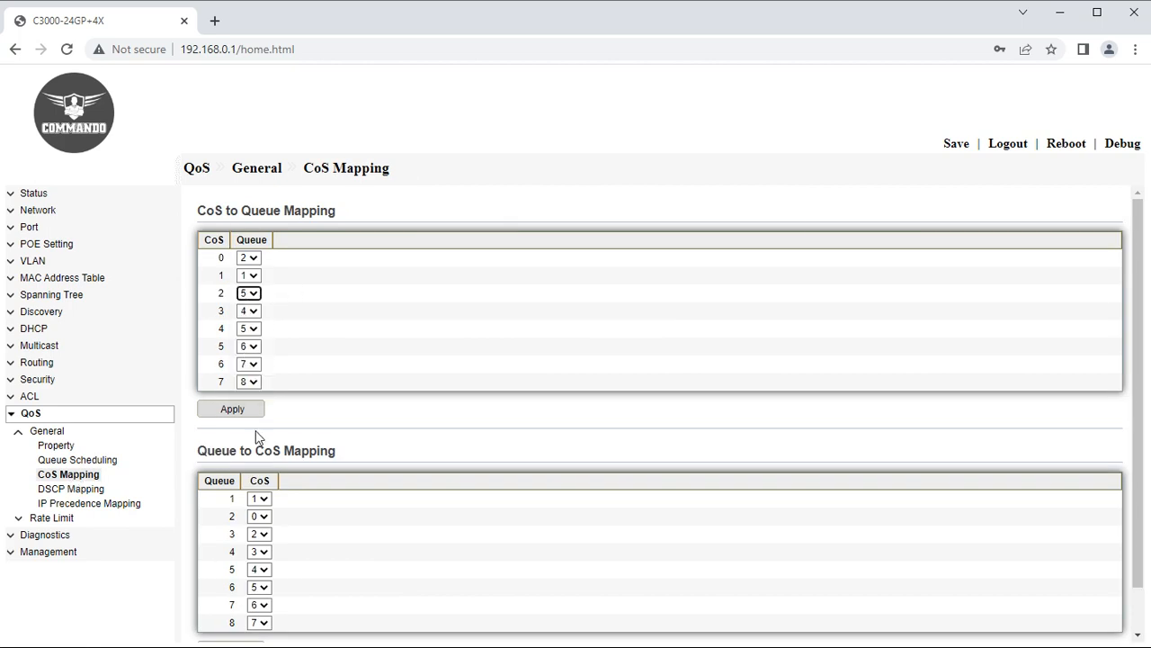
left_click(260, 534)
left_click(256, 610)
scroll(316, 567, "down", 1)
left_click(252, 603)
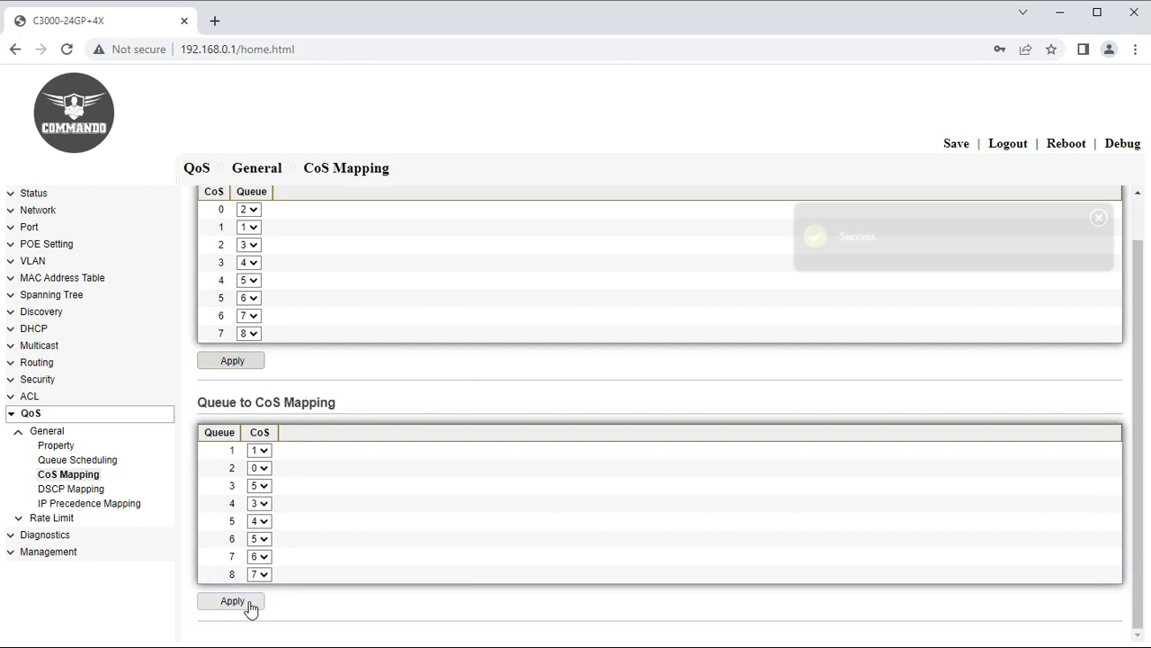
left_click(242, 364)
left_click(90, 490)
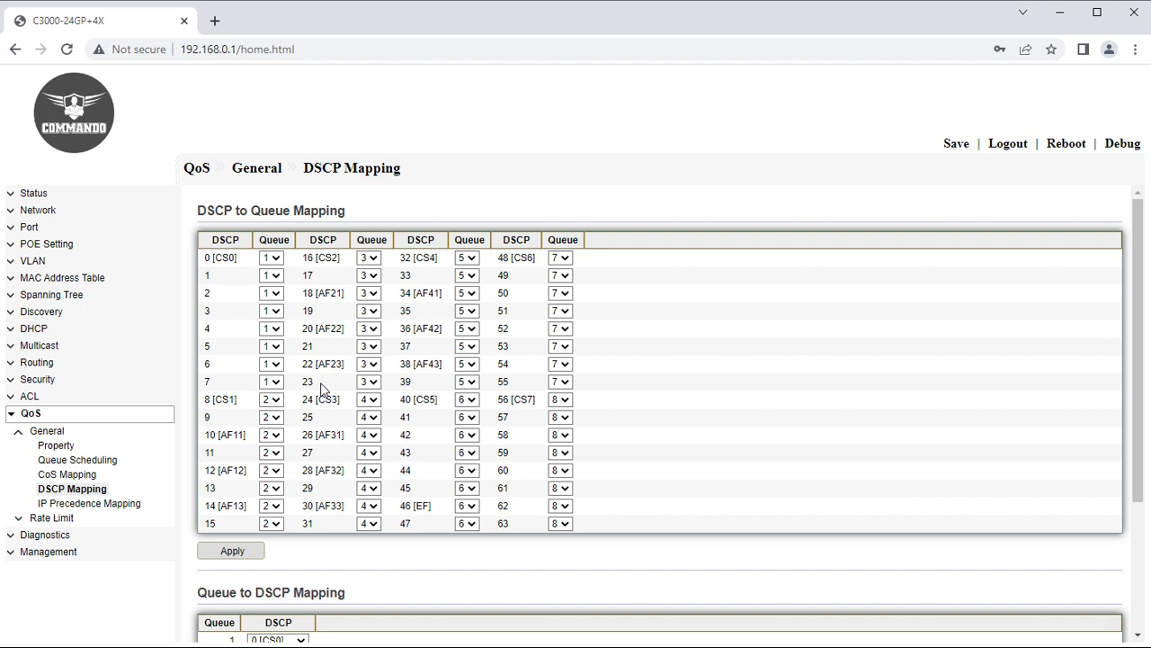
Send DSCP 9 and 27 to queue 5 and map queue 4 to DSCP 18 [AF21].
left_click(268, 419)
left_click(275, 486)
left_click(369, 453)
left_click(366, 525)
scroll(291, 525, "down", 3)
left_click(290, 503)
left_click(275, 393)
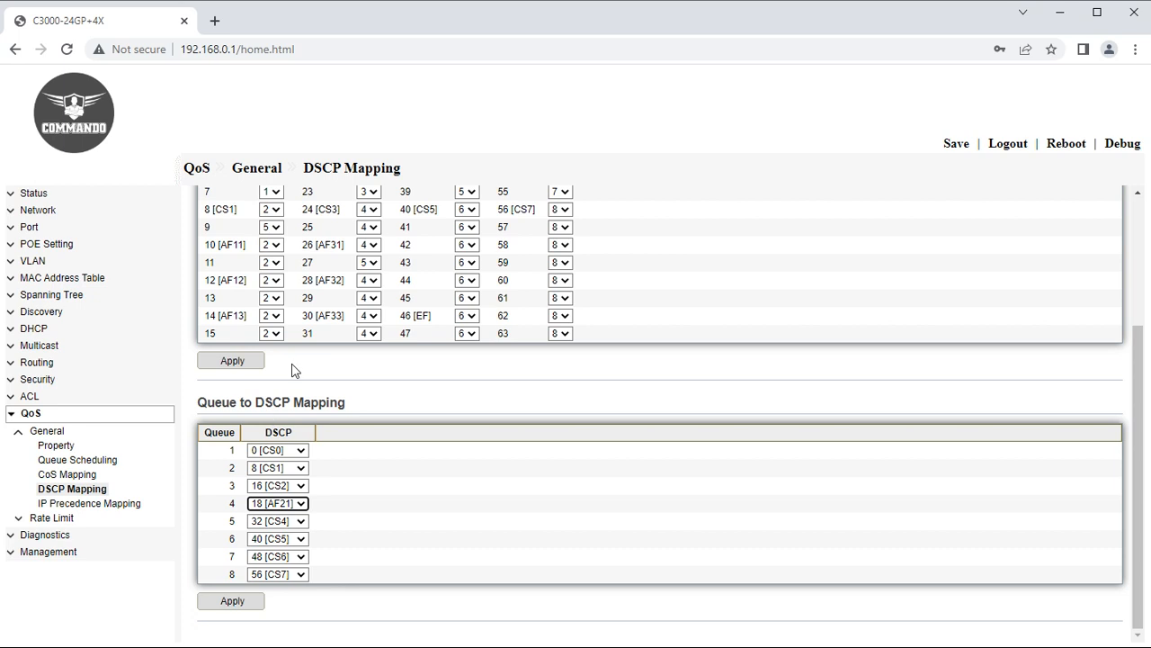
left_click(230, 602)
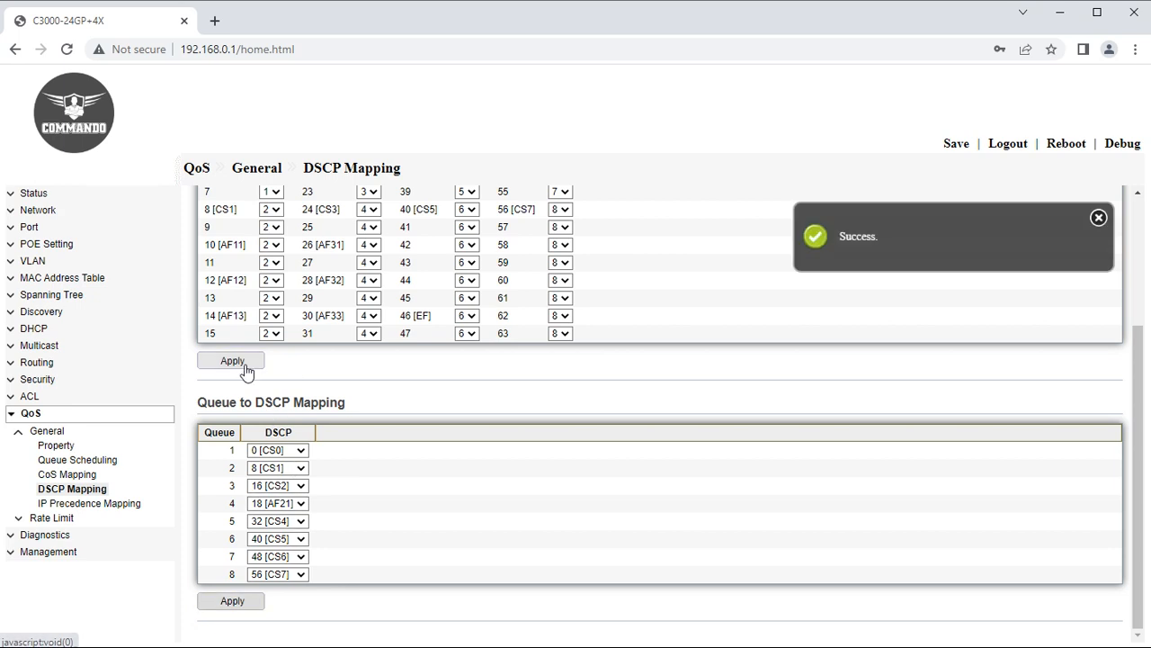
left_click(106, 503)
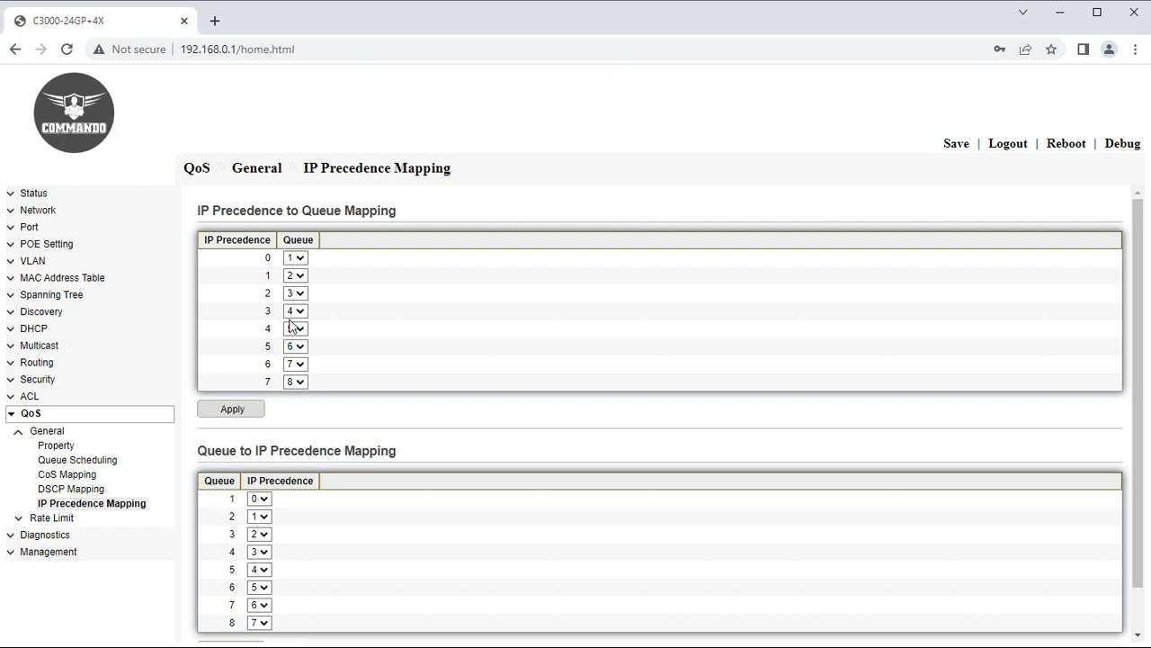
Map IP precedence 5 and 7 to queue 5 and apply.
left_click(297, 347)
left_click(291, 412)
left_click(297, 381)
left_click(293, 445)
left_click(234, 412)
Map queue 7 to IP precedence 4, keeping queue 4 at 3, and apply.
left_click(259, 551)
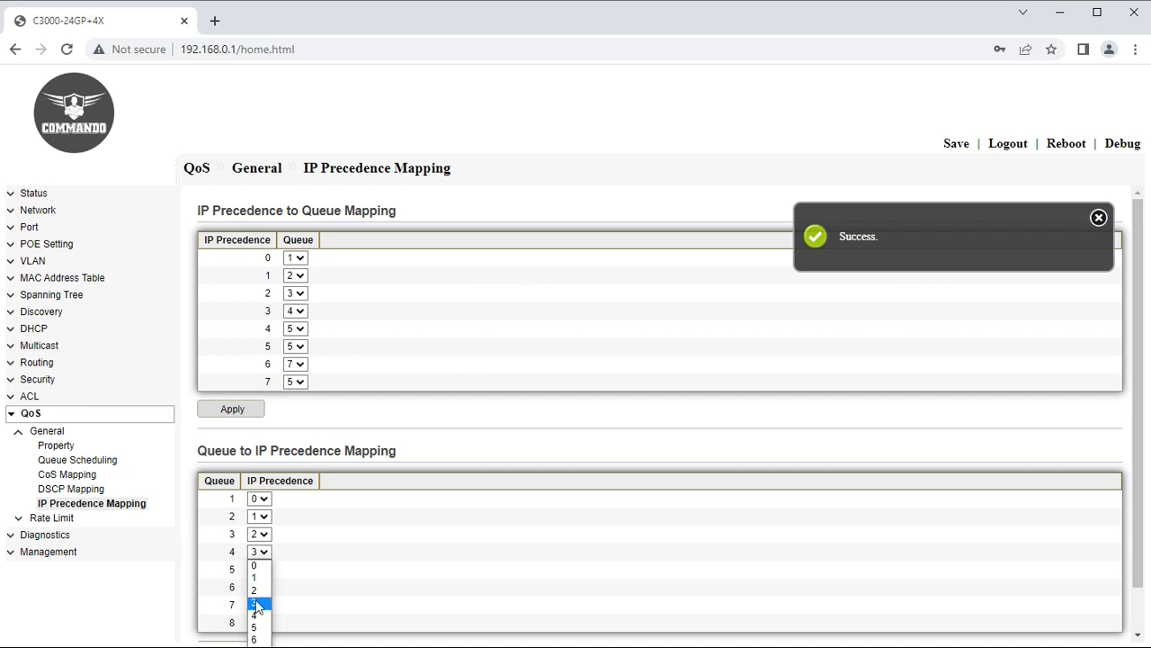
left_click(257, 603)
left_click(259, 604)
left_click(259, 551)
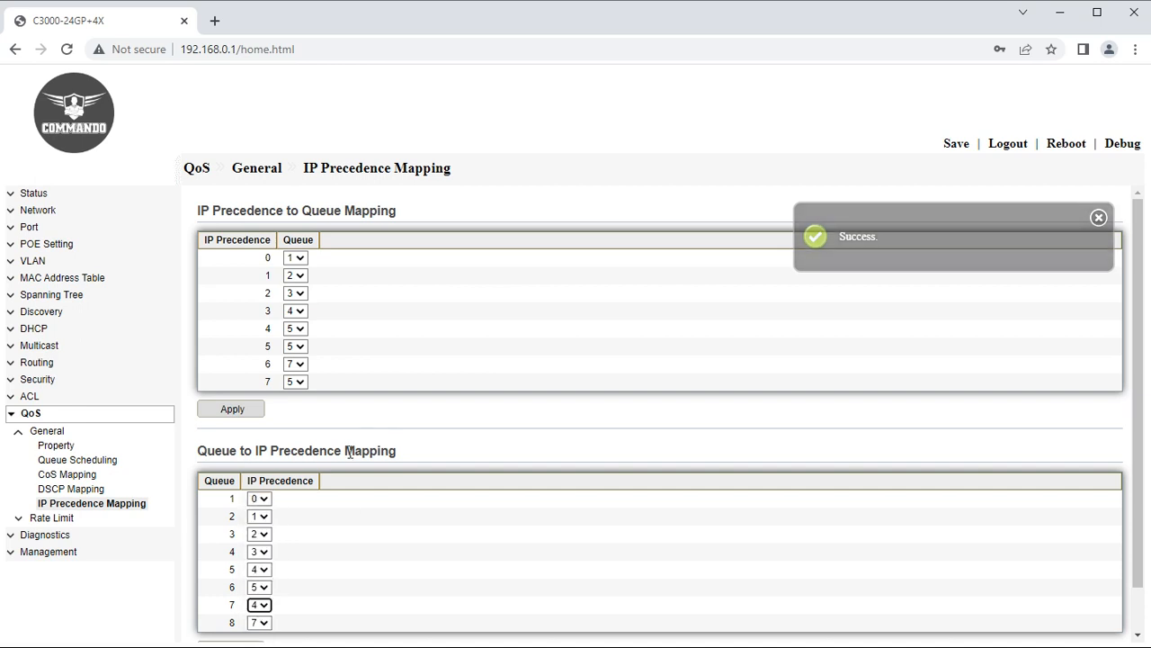
scroll(349, 453, "down", 2)
left_click(234, 603)
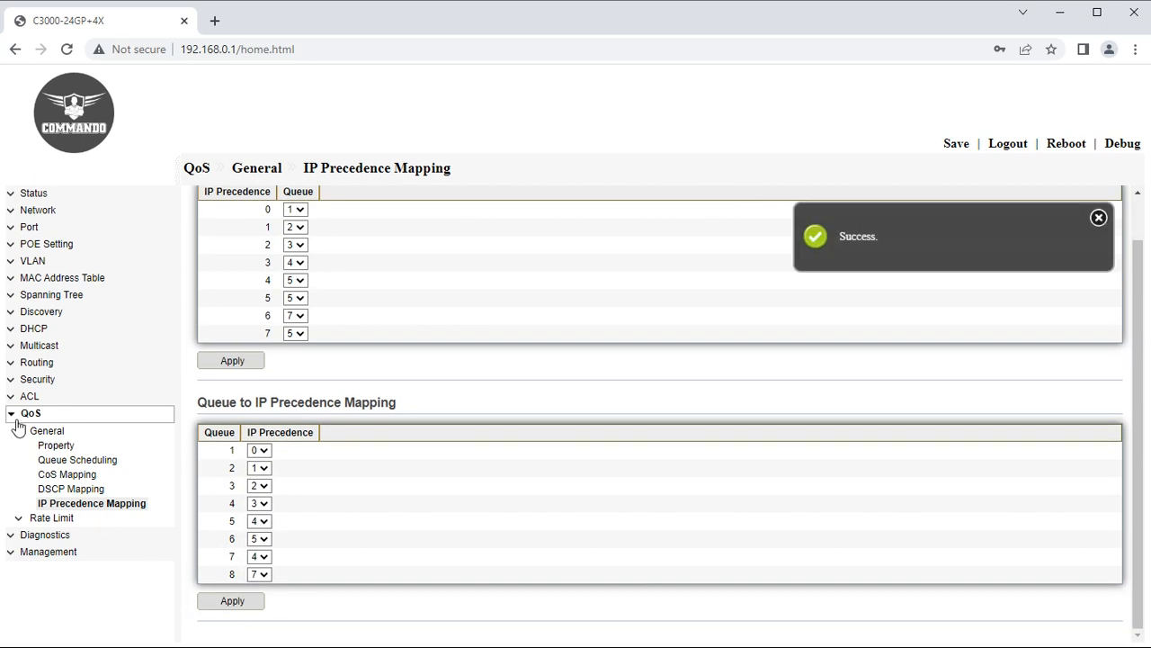
Expand QoS > Rate Limit in the navigation menu.
left_click(17, 418)
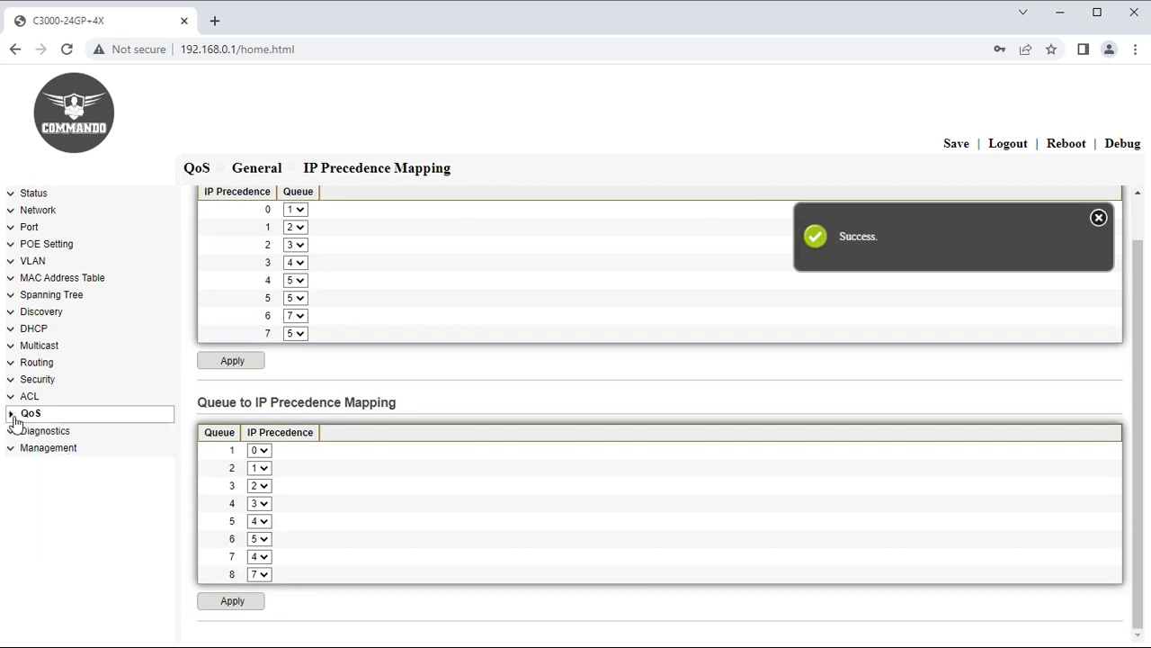
left_click(65, 419)
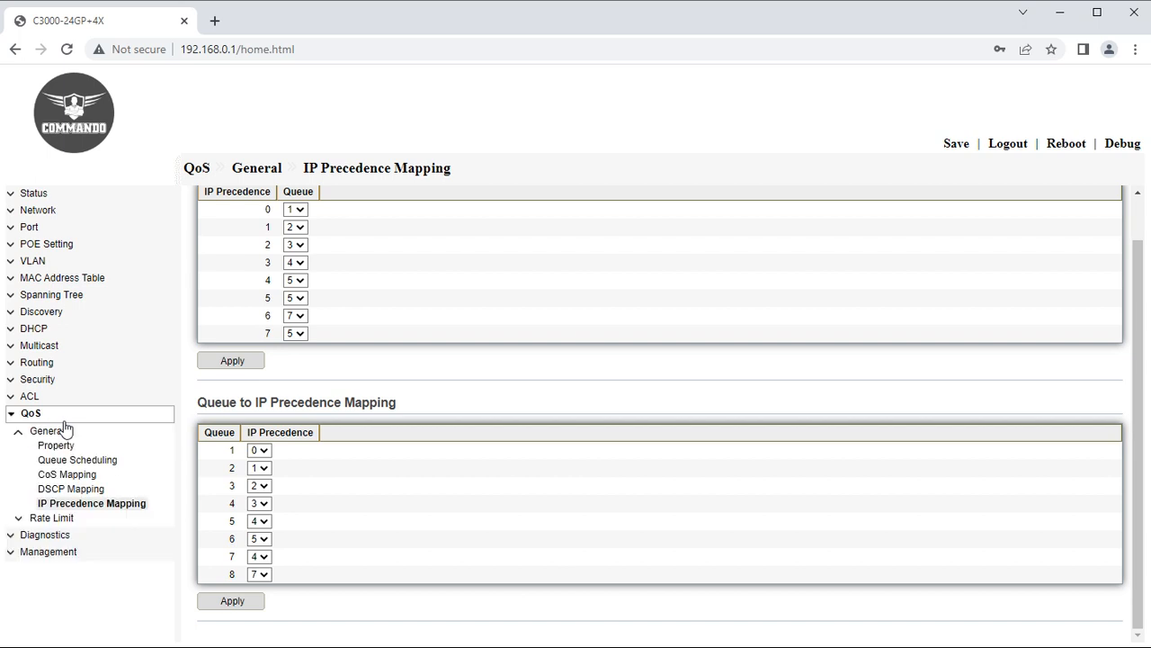
left_click(40, 520)
Open the Rate Limit Ingress/Egress Port table and select all ports for editing.
left_click(45, 534)
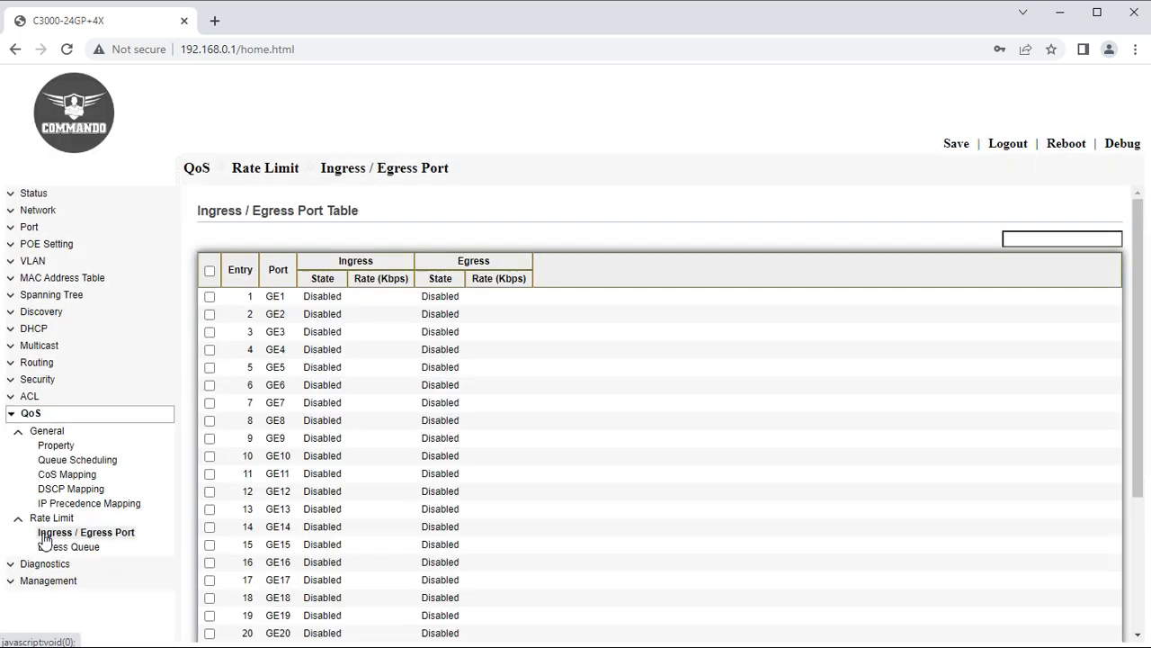
left_click(210, 270)
scroll(324, 431, "down", 2)
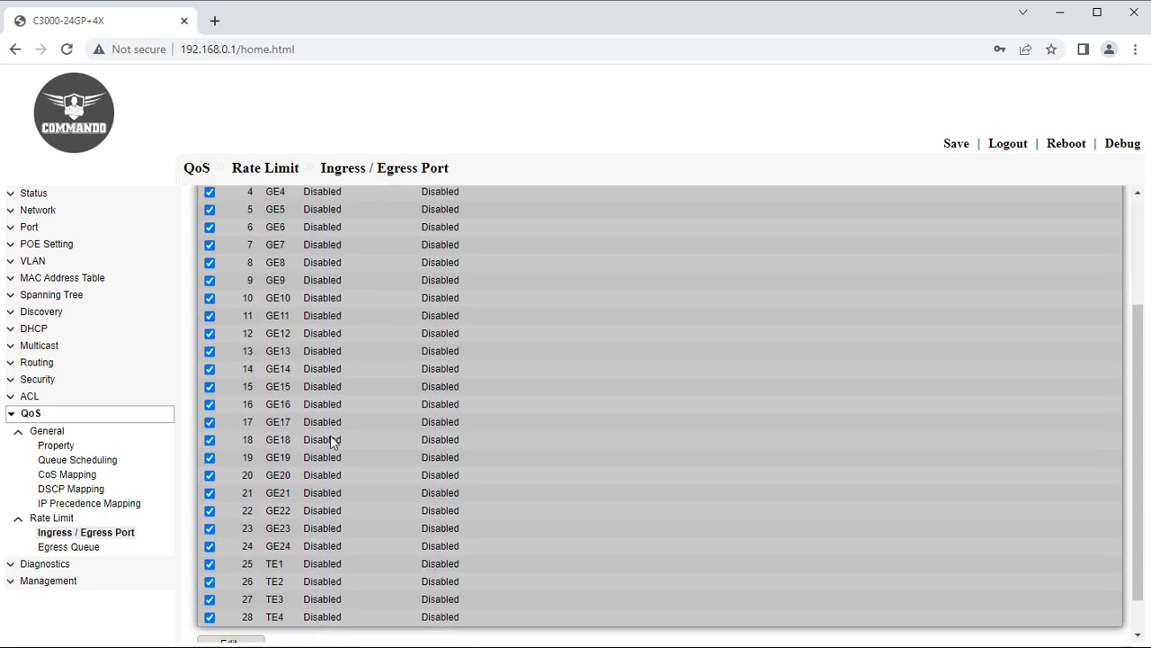
scroll(331, 442, "down", 1)
left_click(227, 608)
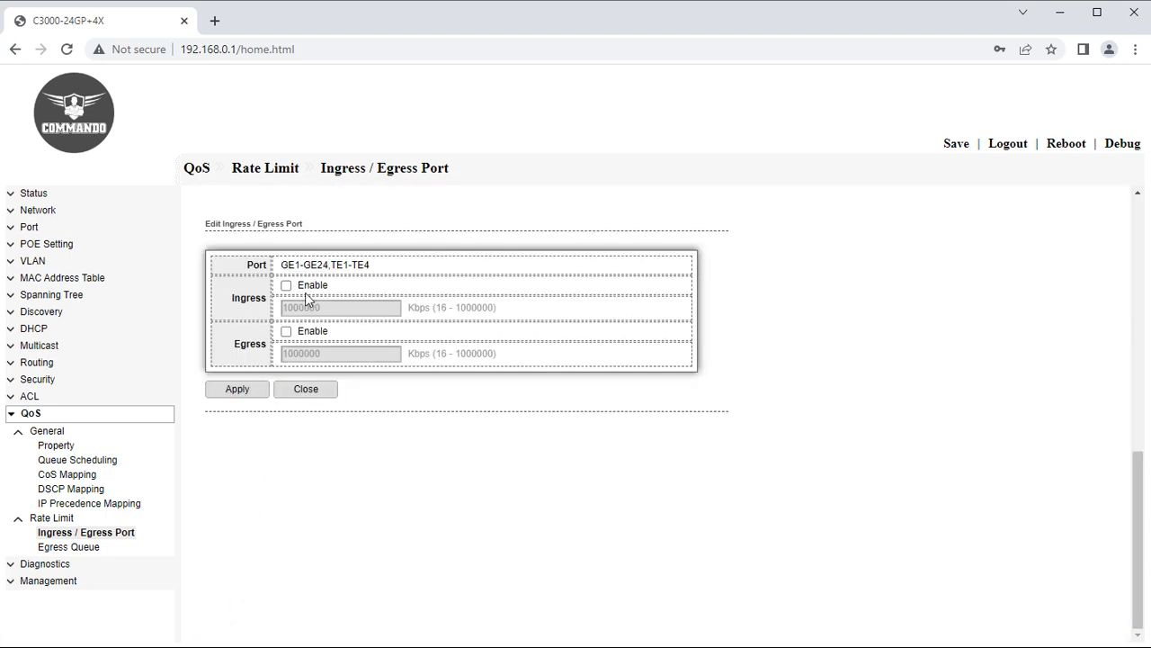
left_click_drag(322, 173, 370, 178)
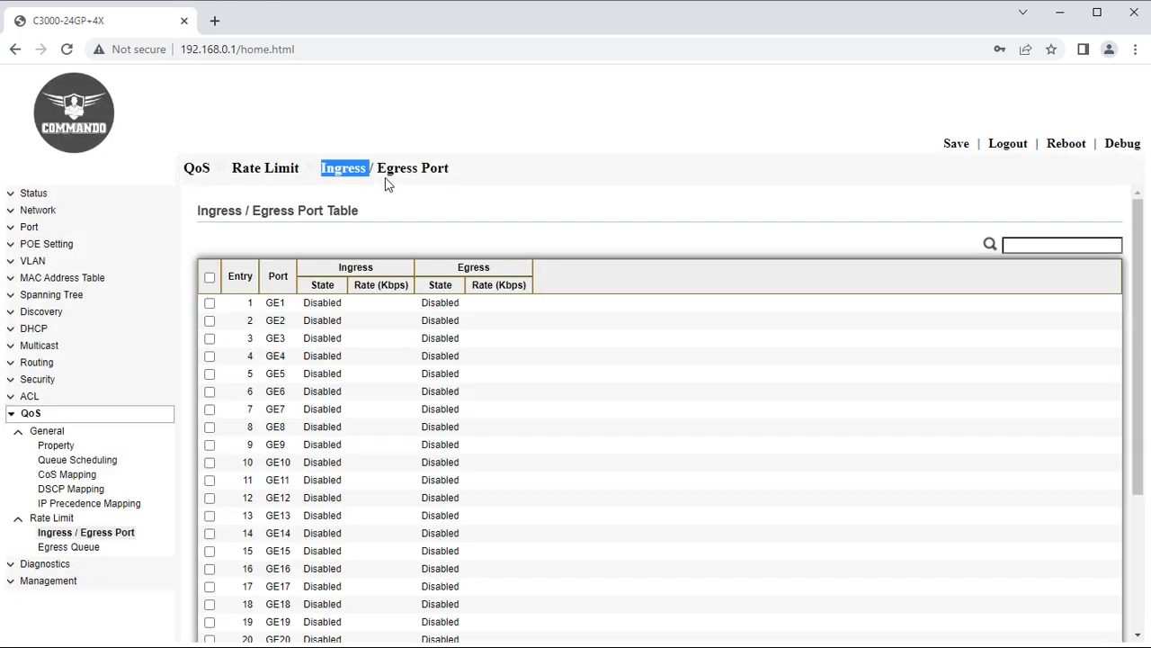
Enable ingress and egress rate limiting on all ports at 10000 Kbps each.
left_click(210, 277)
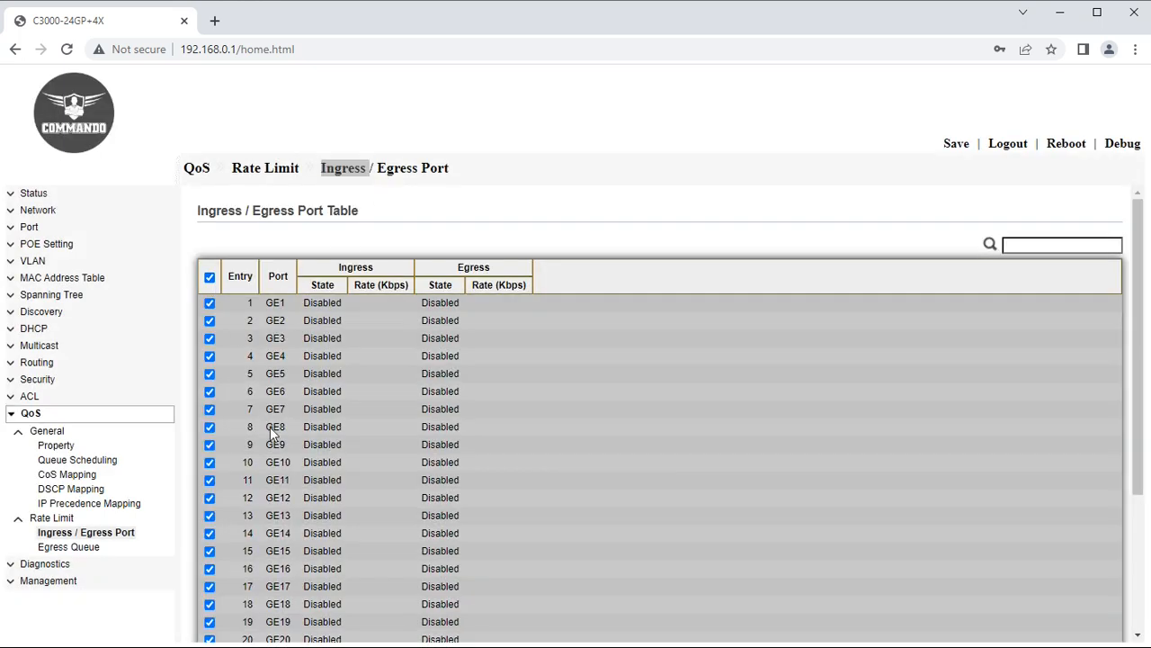
scroll(270, 449, "down", 3)
left_click(231, 602)
left_click(286, 285)
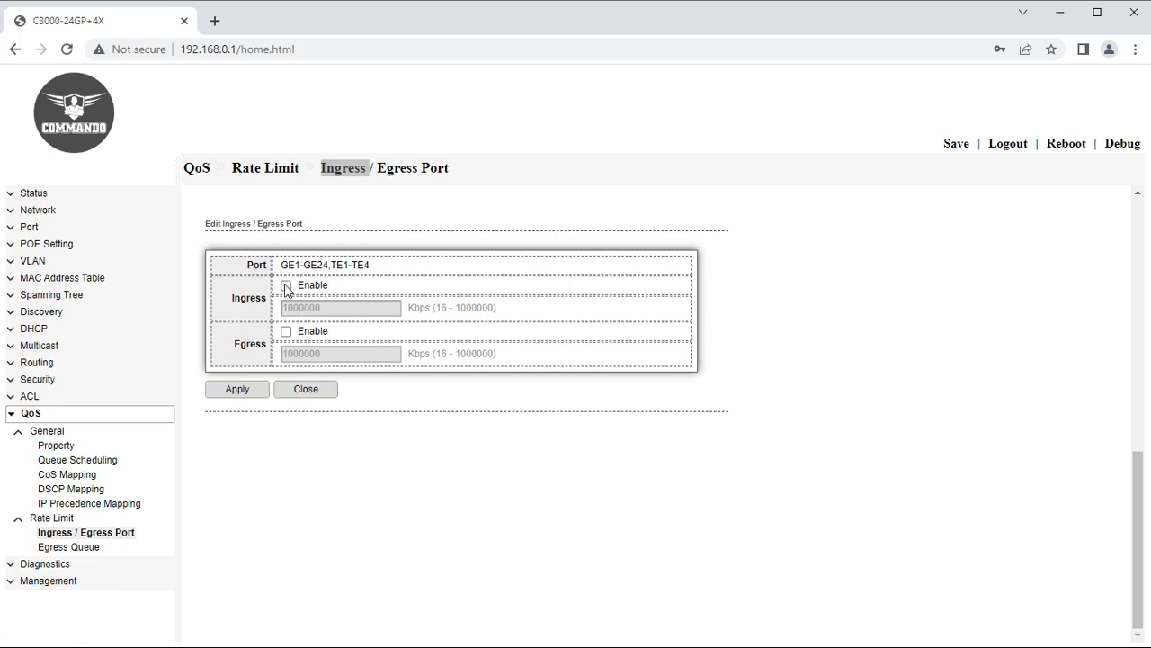
left_click(342, 306)
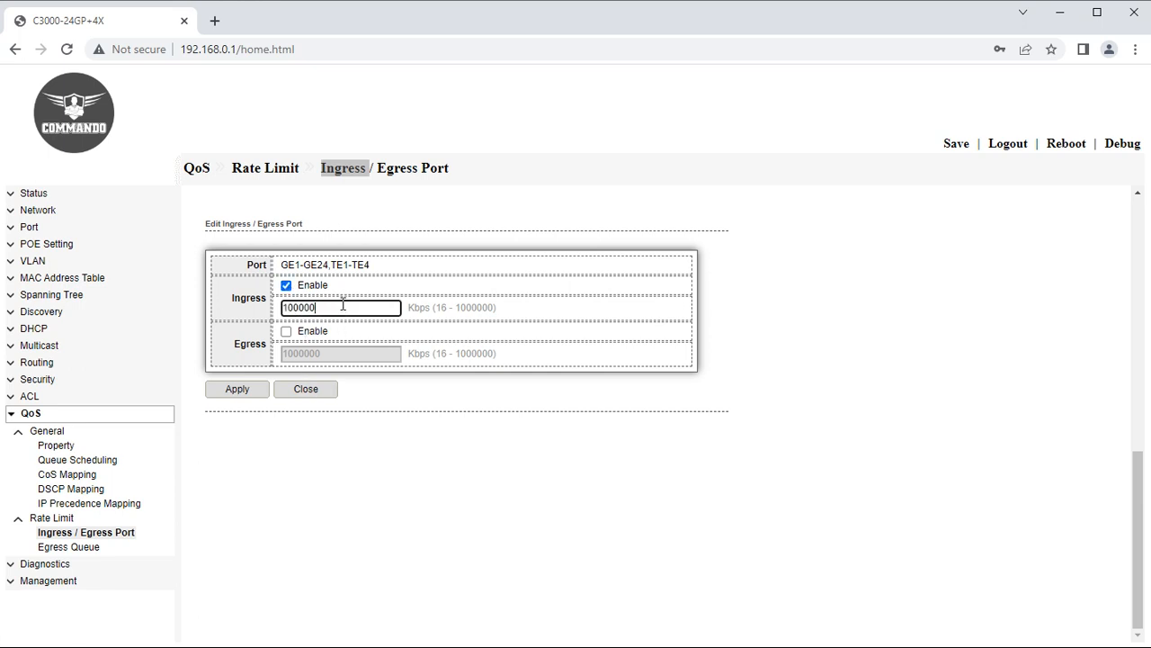
key("BackSpace")
left_click(287, 332)
left_click(347, 351)
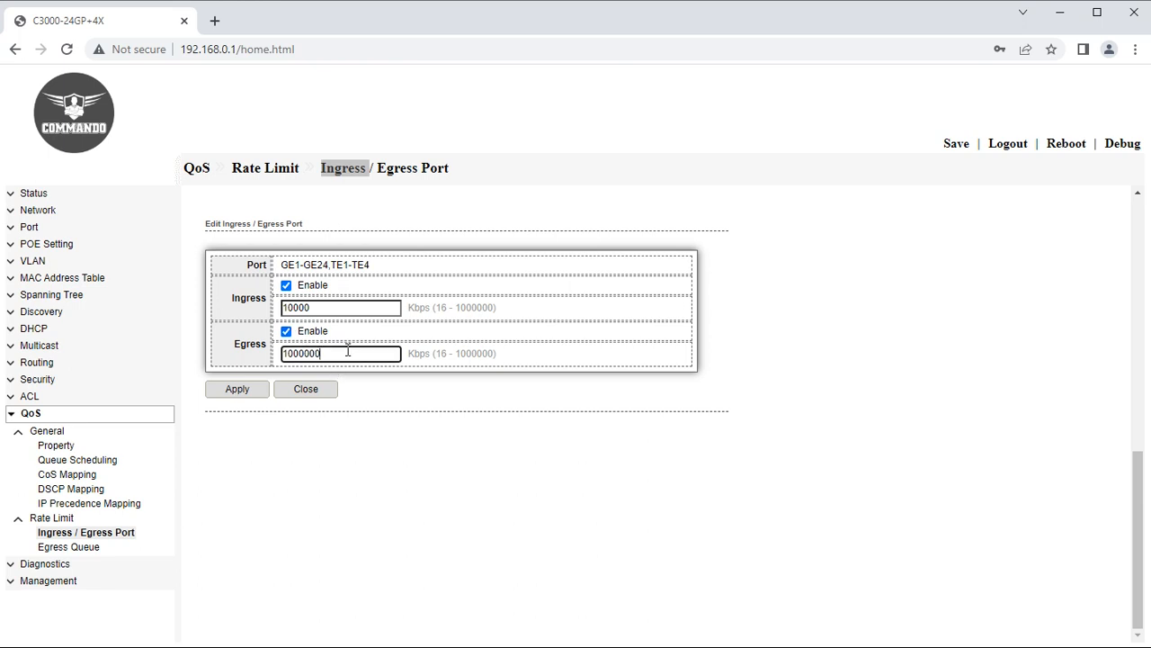
key("BackSpace")
Enable Queue 1 and Queue 7 egress limits on all ports, Queue 7 at 10000 Kbps.
left_click(71, 551)
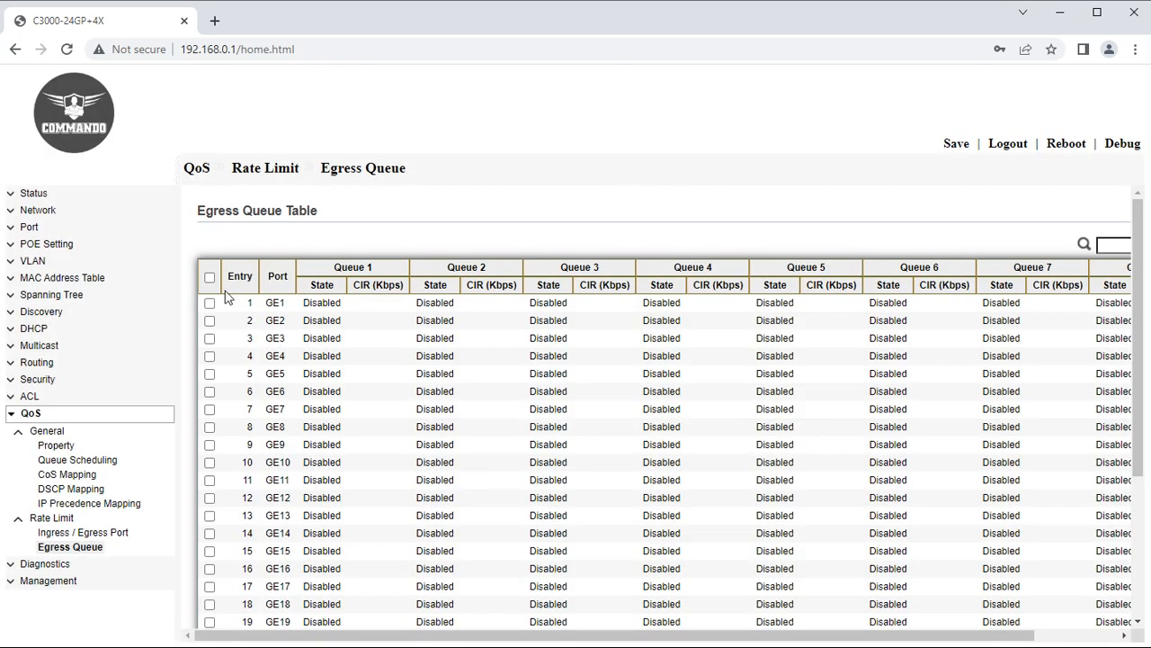
left_click(209, 275)
scroll(292, 587, "down", 3)
left_click(241, 589)
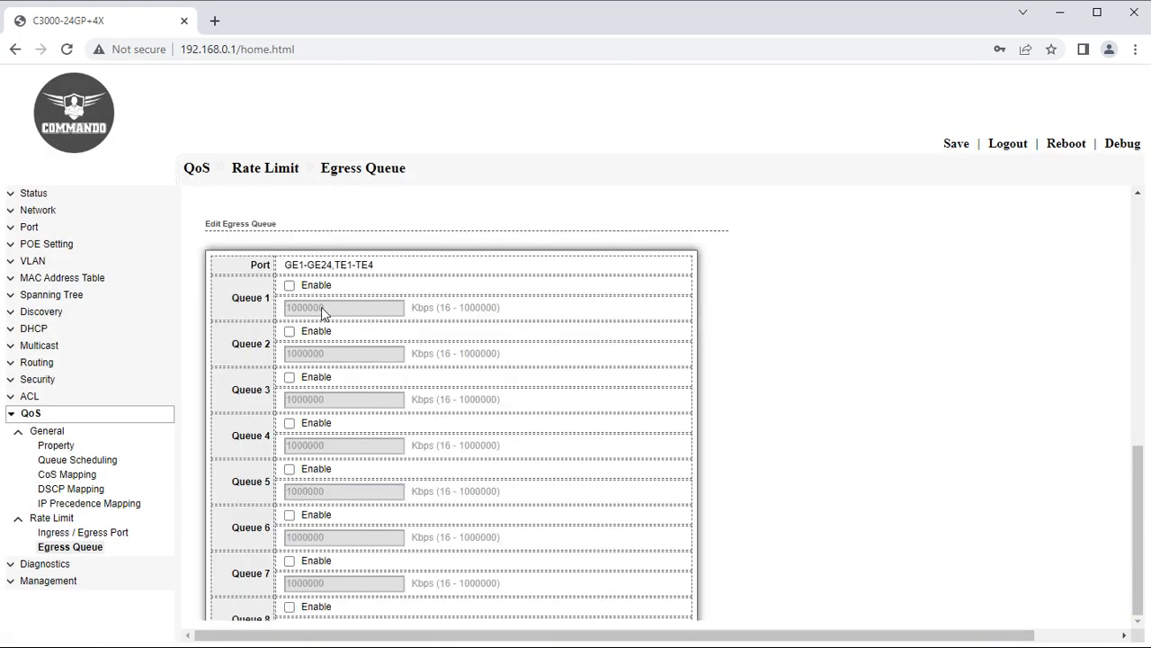
left_click(290, 286)
scroll(331, 413, "down", 2)
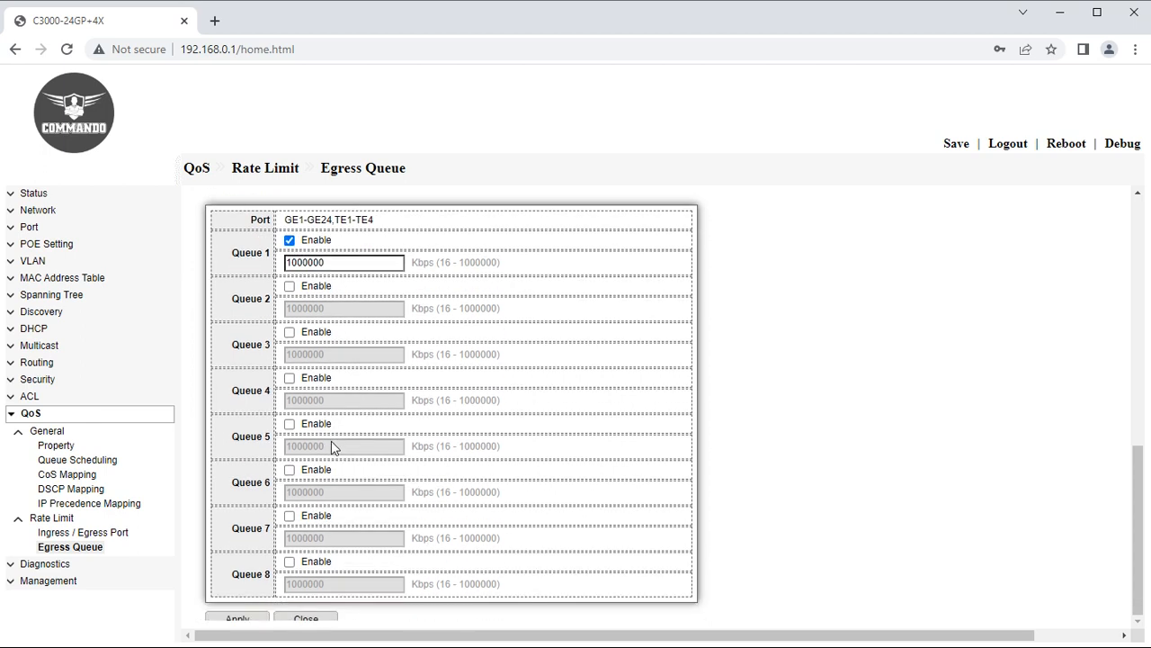
left_click(289, 473)
left_click_drag(340, 496, 313, 495)
key("BackSpace")
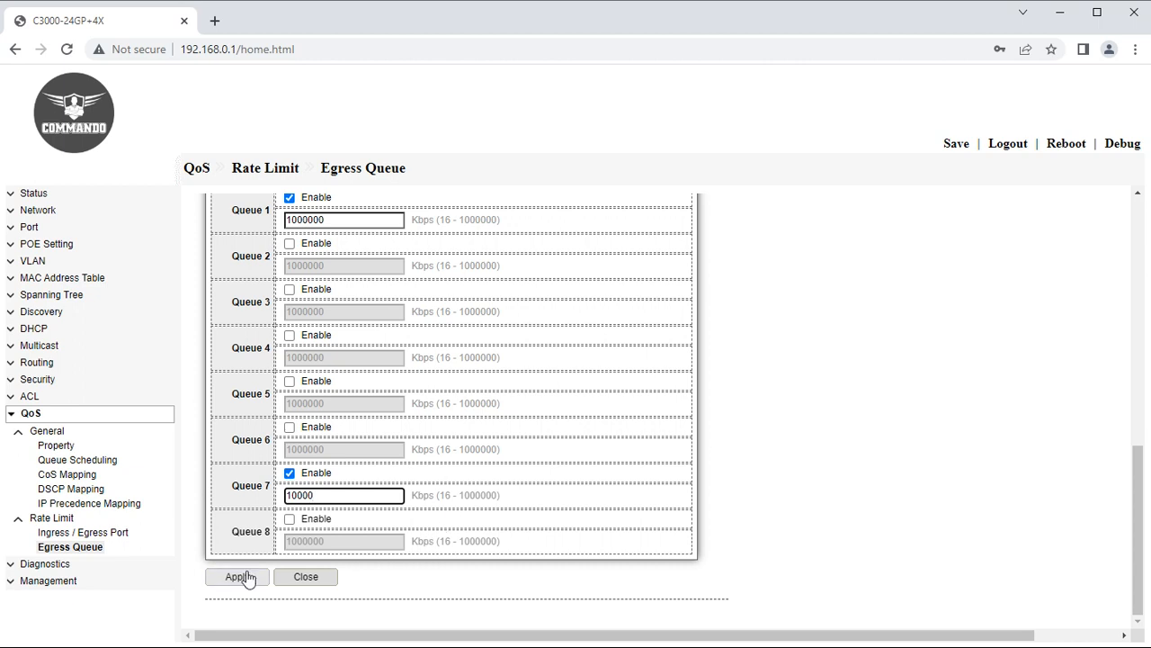
left_click(48, 565)
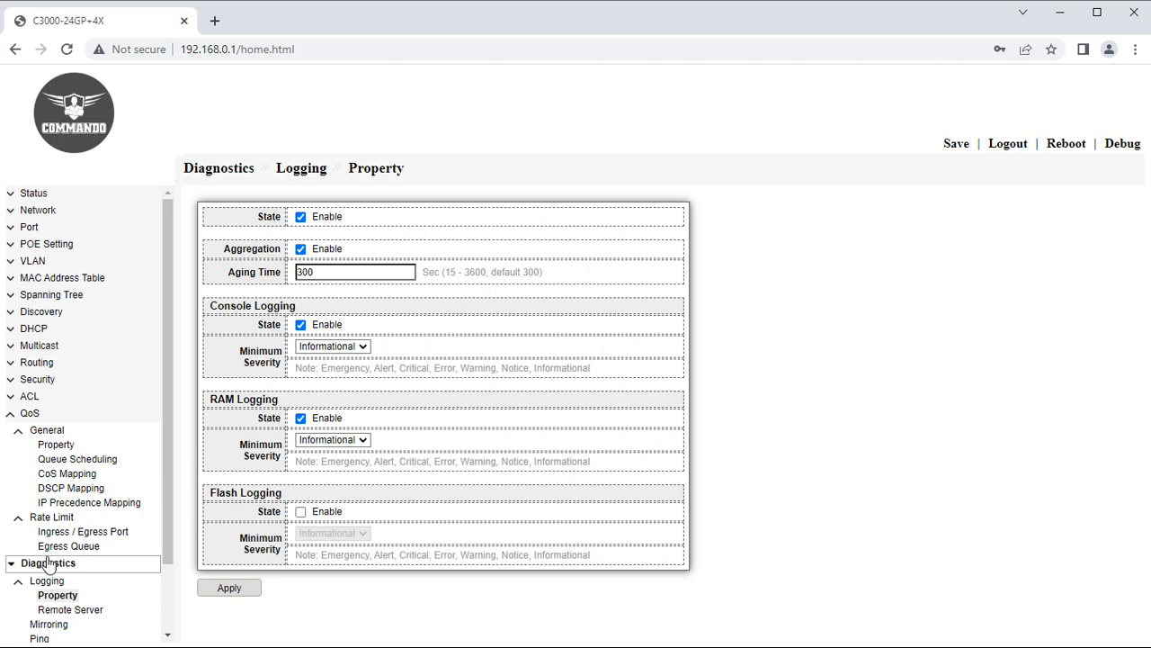
Set the console logging minimum severity to Notice.
left_click(13, 414)
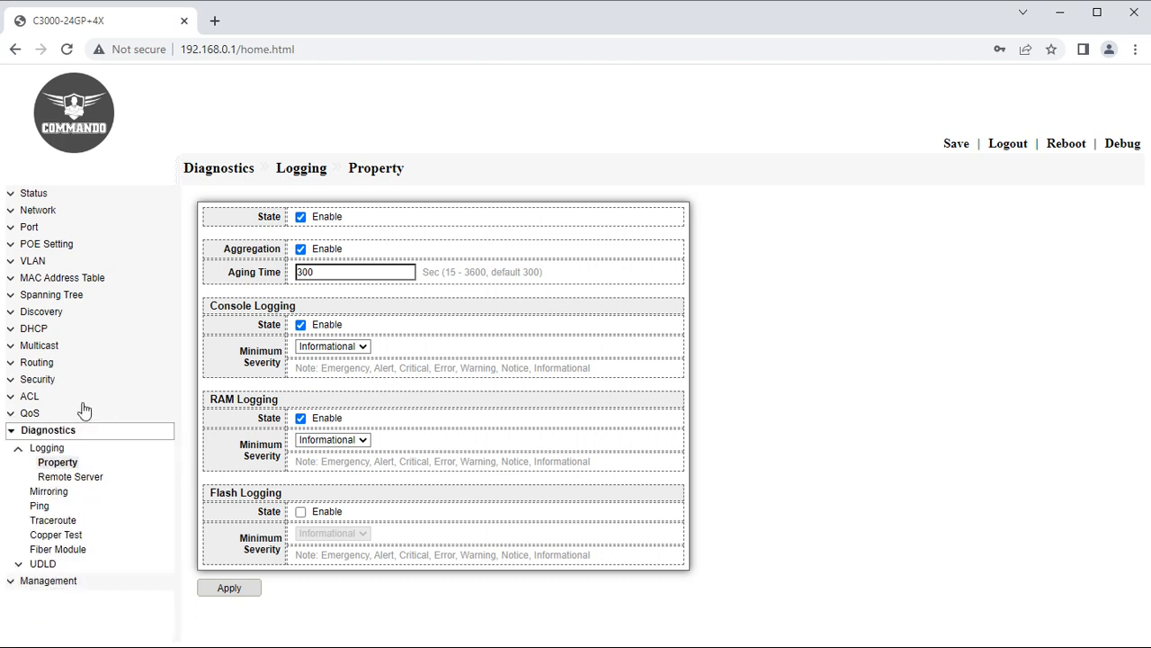
left_click(56, 451)
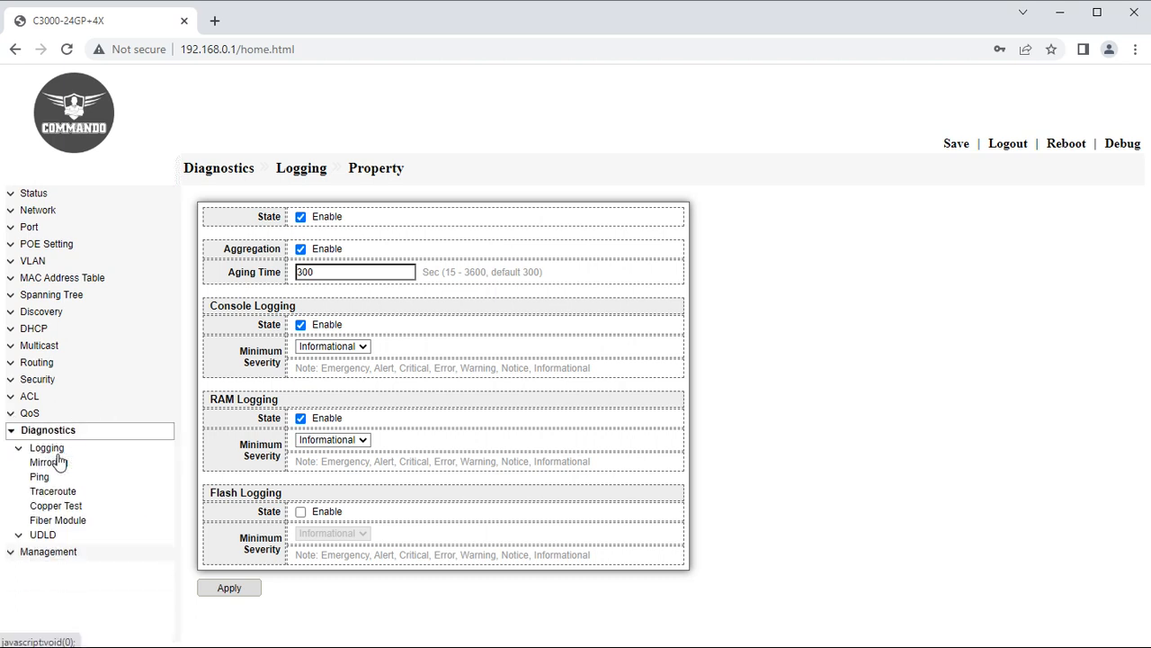
left_click(58, 451)
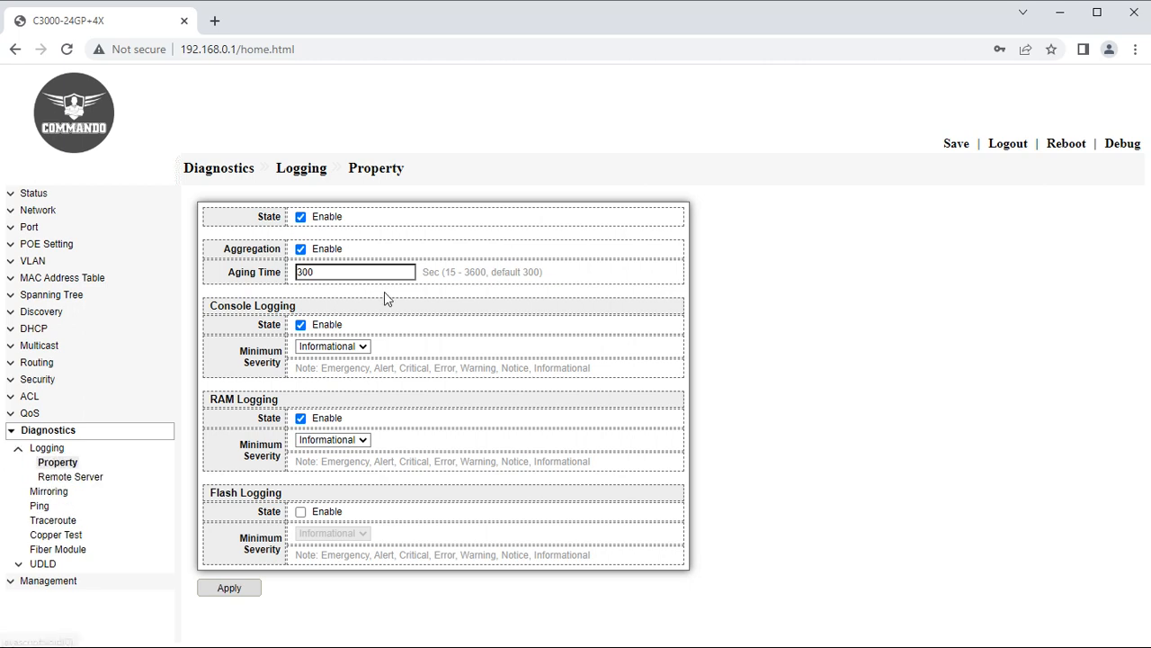
left_click(340, 347)
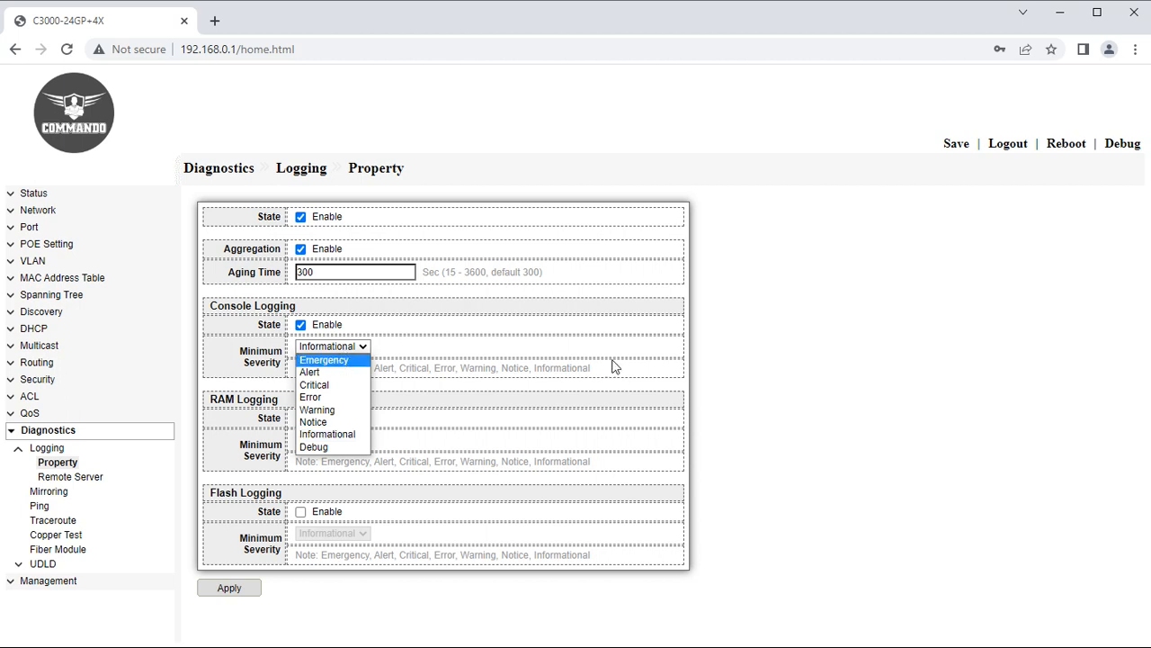
left_click(326, 360)
left_click(338, 352)
left_click(331, 385)
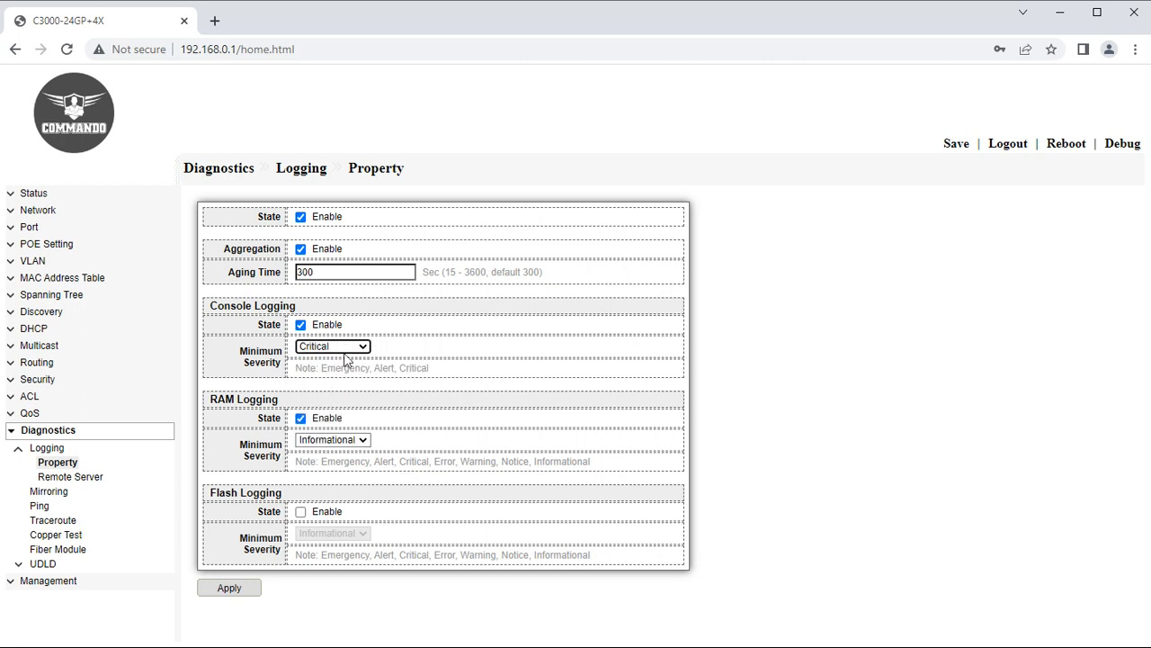
left_click(344, 351)
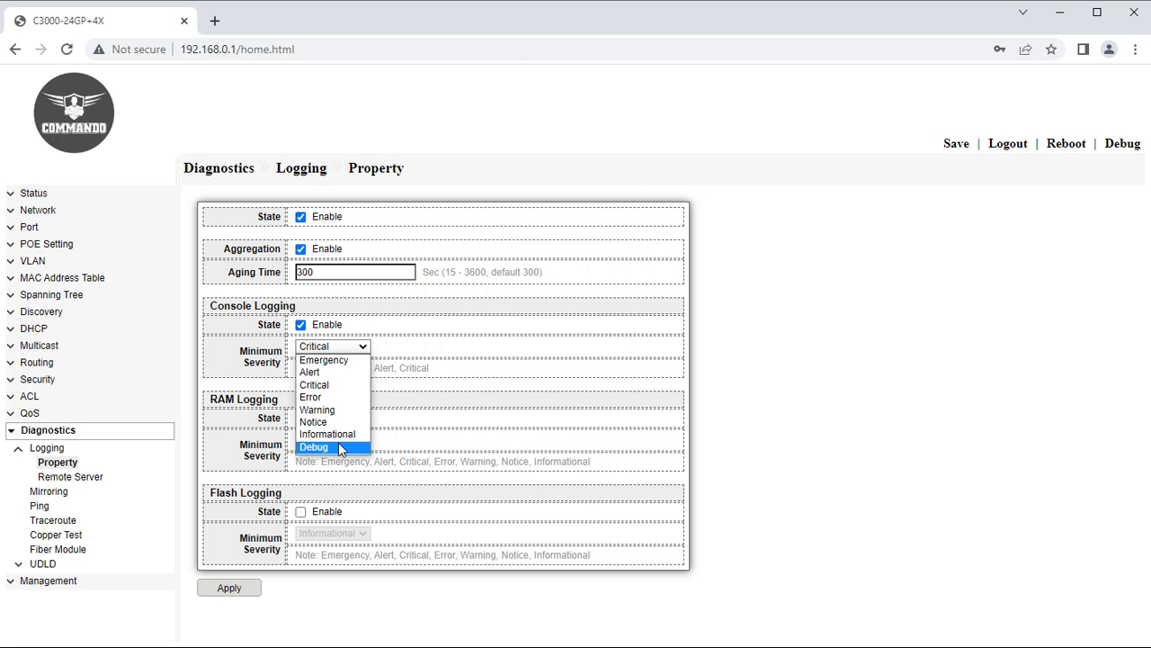
left_click(339, 445)
left_click(338, 353)
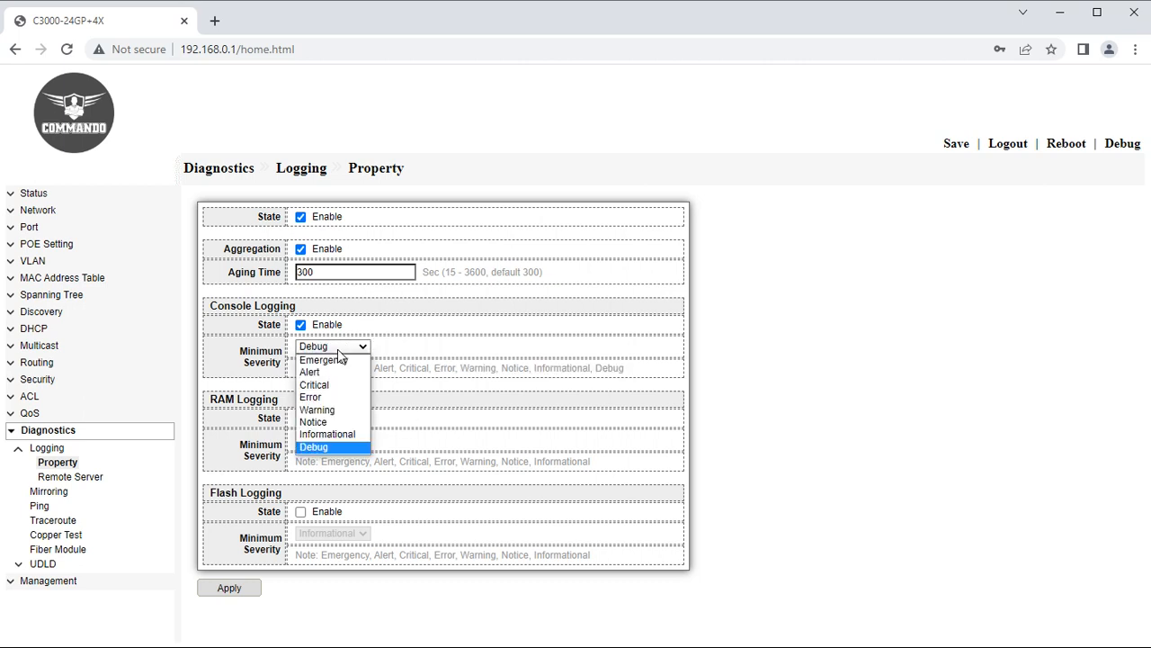
left_click(315, 422)
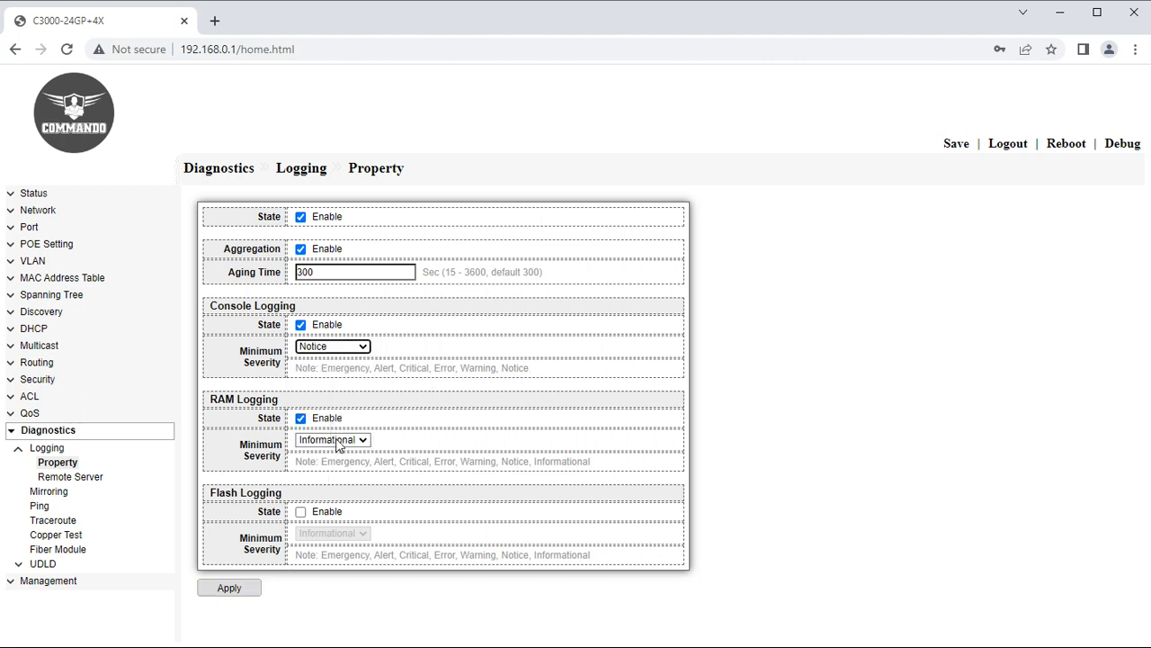
Set RAM logging to Alert and enable flash logging at Informational.
left_click(338, 442)
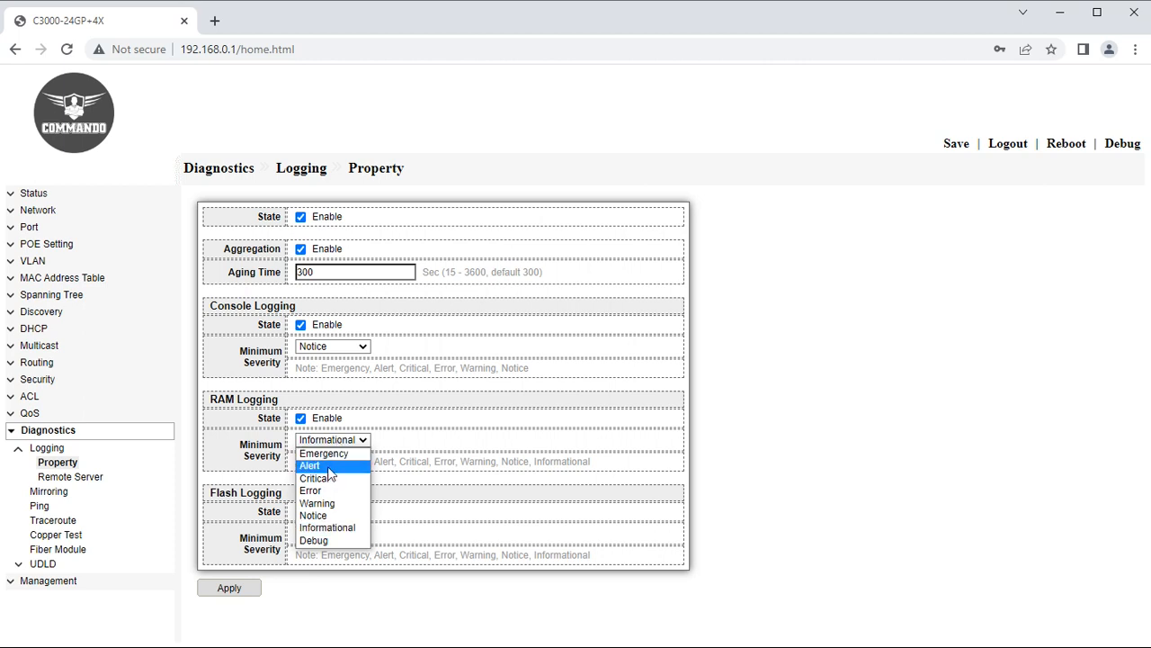
left_click(328, 469)
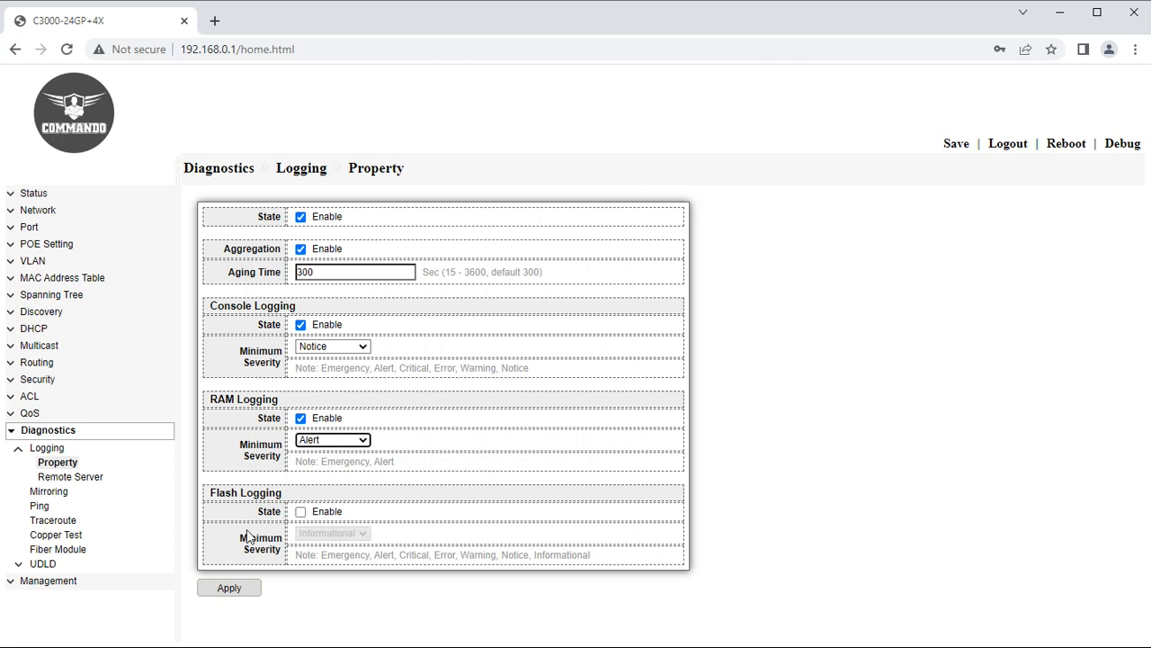
left_click(301, 510)
left_click(319, 536)
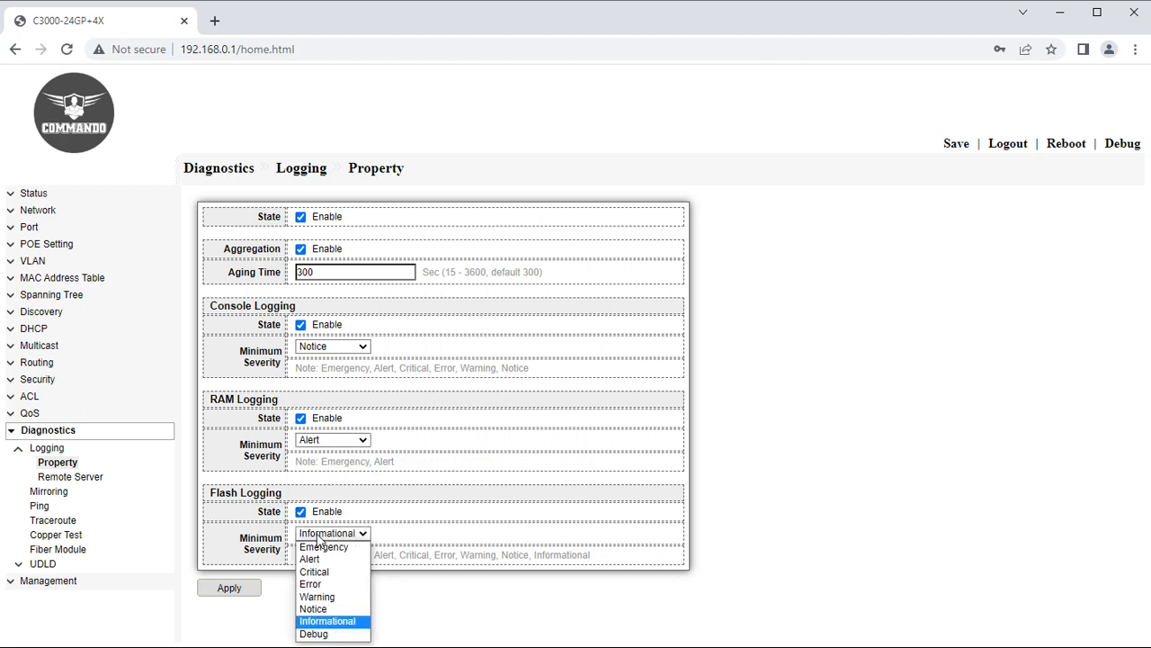
left_click(476, 499)
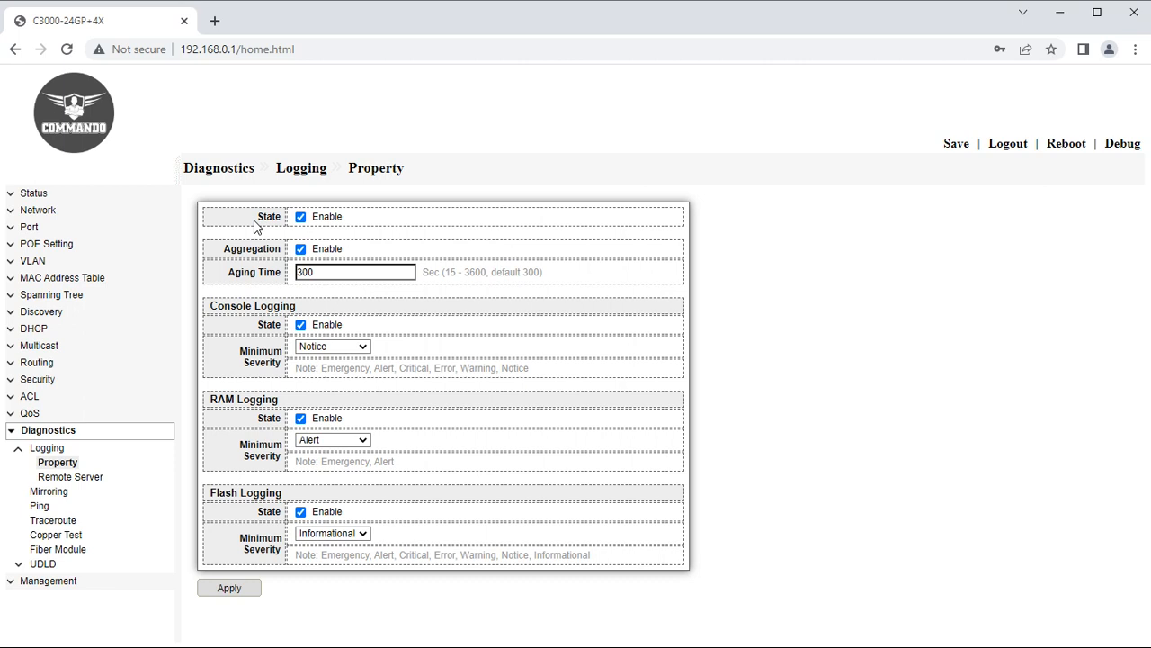
Add IPv4 remote log server 192.168.0.200 (port 514, Local 7) with minimum severity Error.
left_click(83, 480)
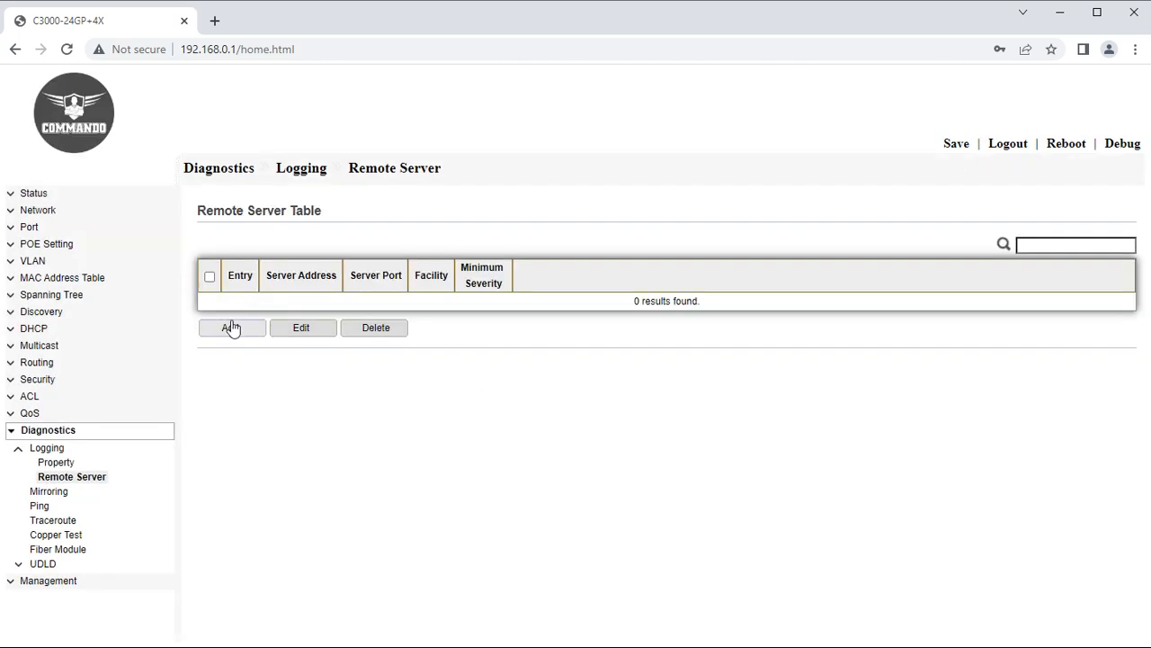
left_click(231, 328)
left_click(322, 278)
left_click(367, 313)
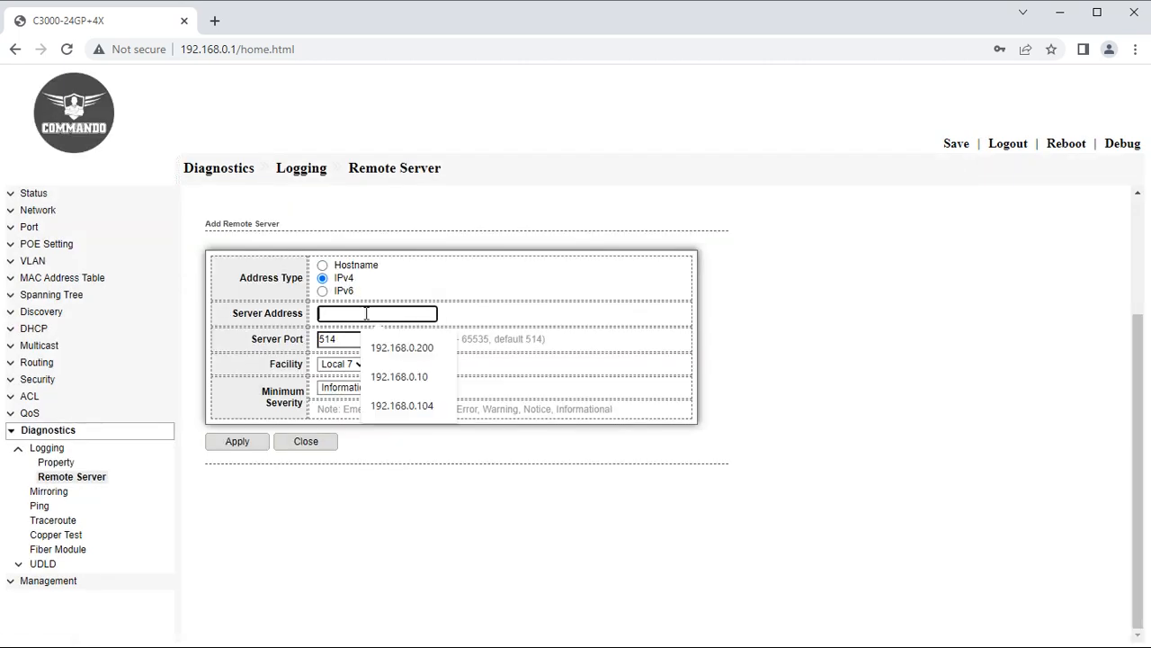
left_click(402, 348)
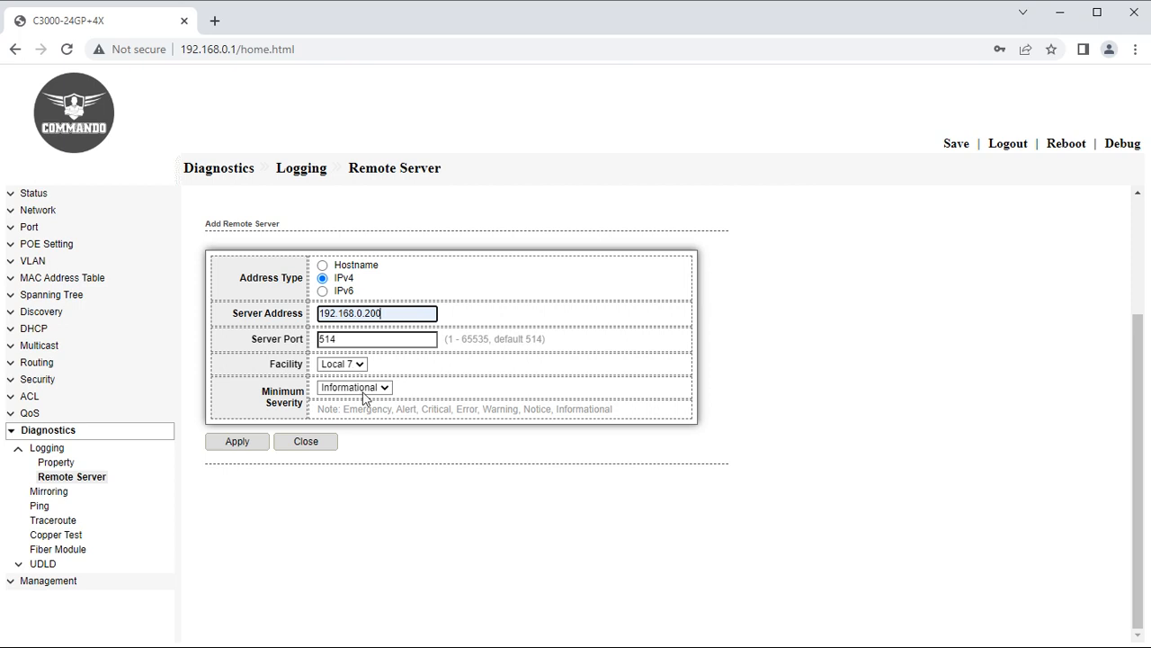
left_click(363, 391)
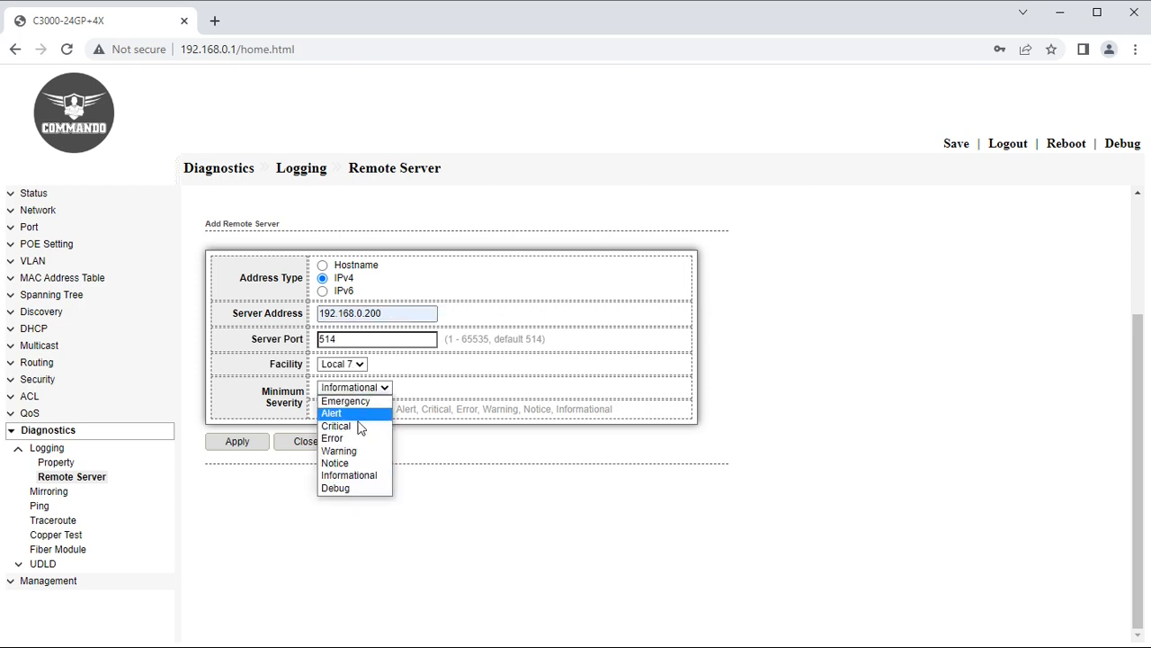
left_click(356, 465)
left_click(365, 390)
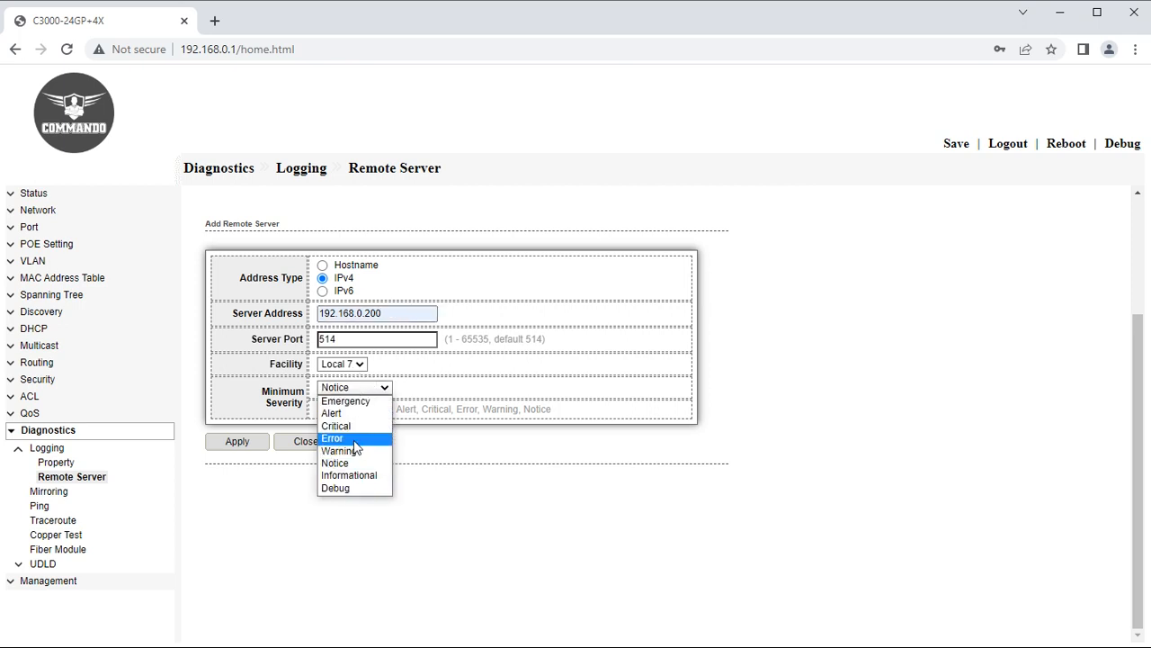
left_click(354, 440)
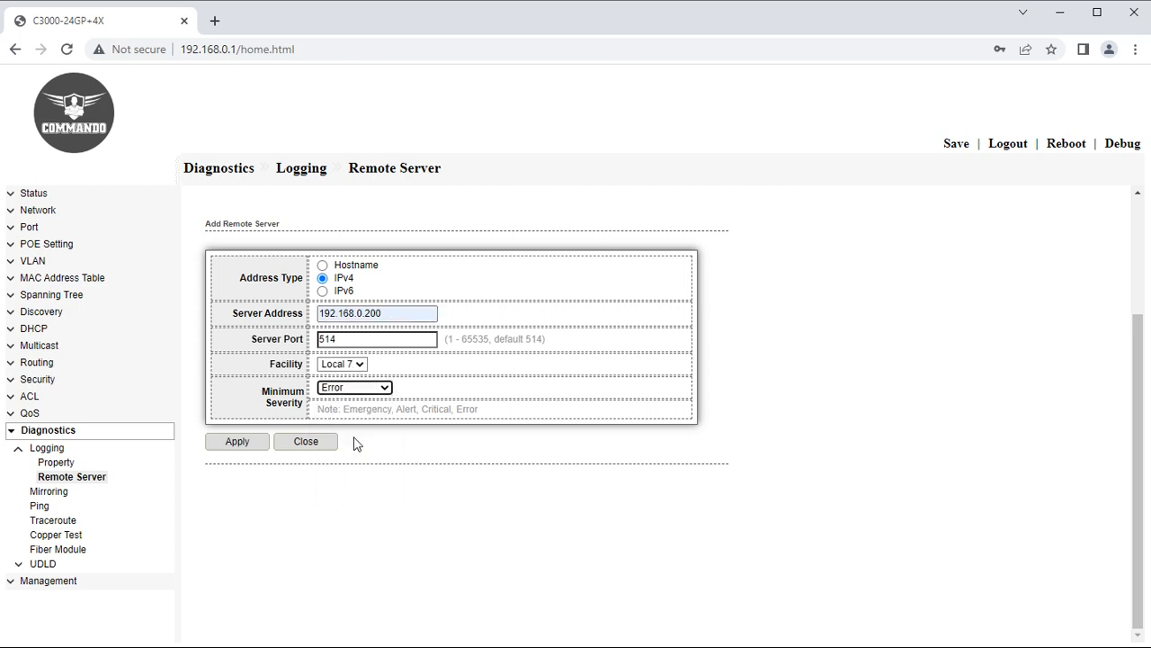
left_click(256, 445)
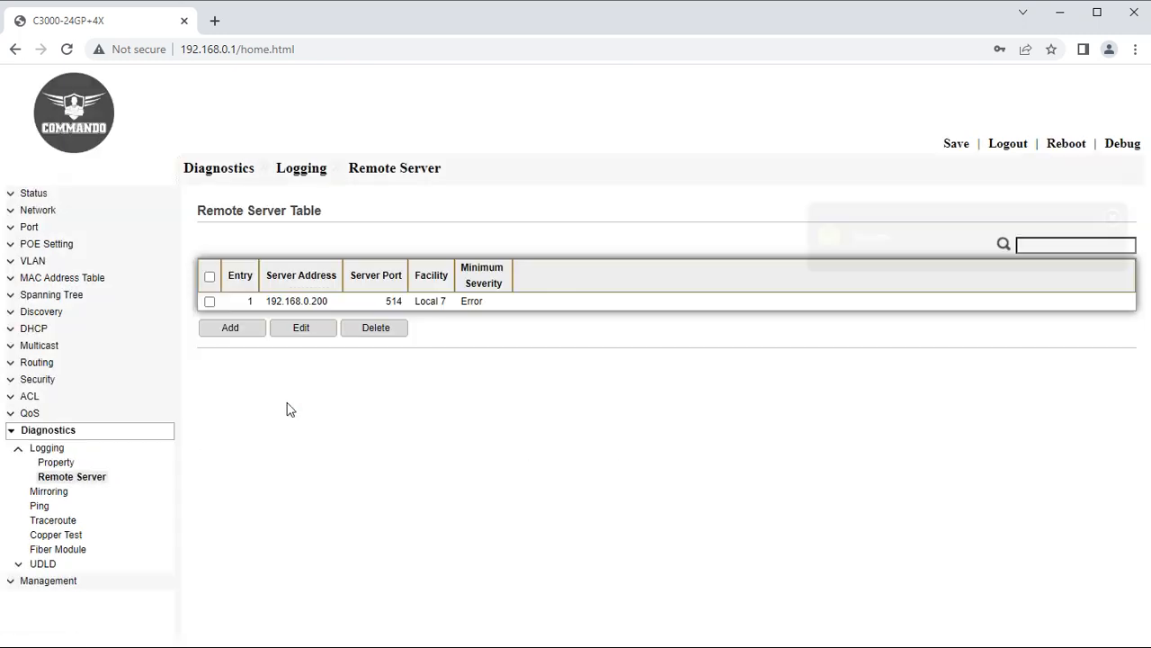
Open the edit form for port mirroring session 1.
left_click(36, 448)
left_click(48, 462)
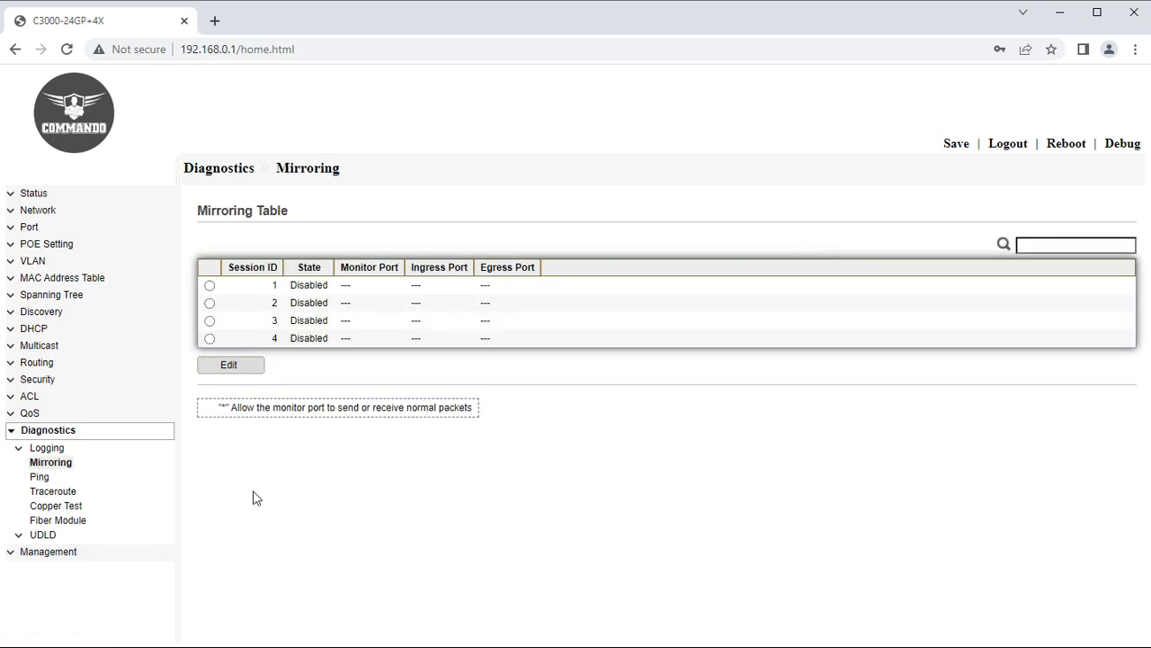
left_click(210, 285)
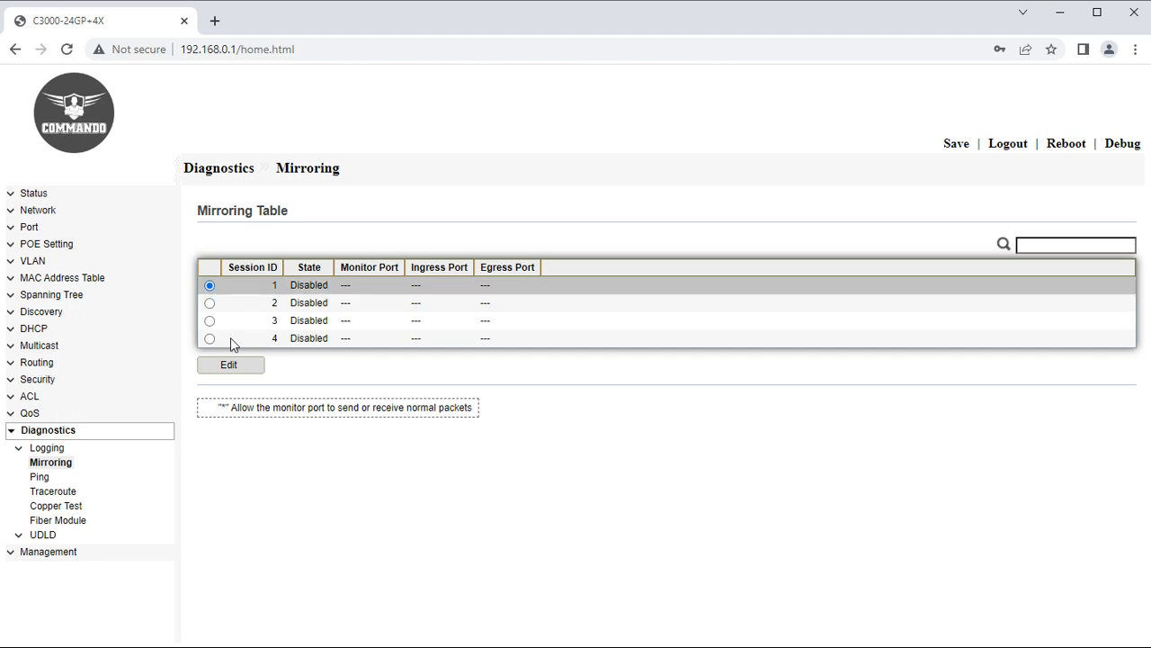
left_click(236, 364)
scroll(334, 381, "up", 2)
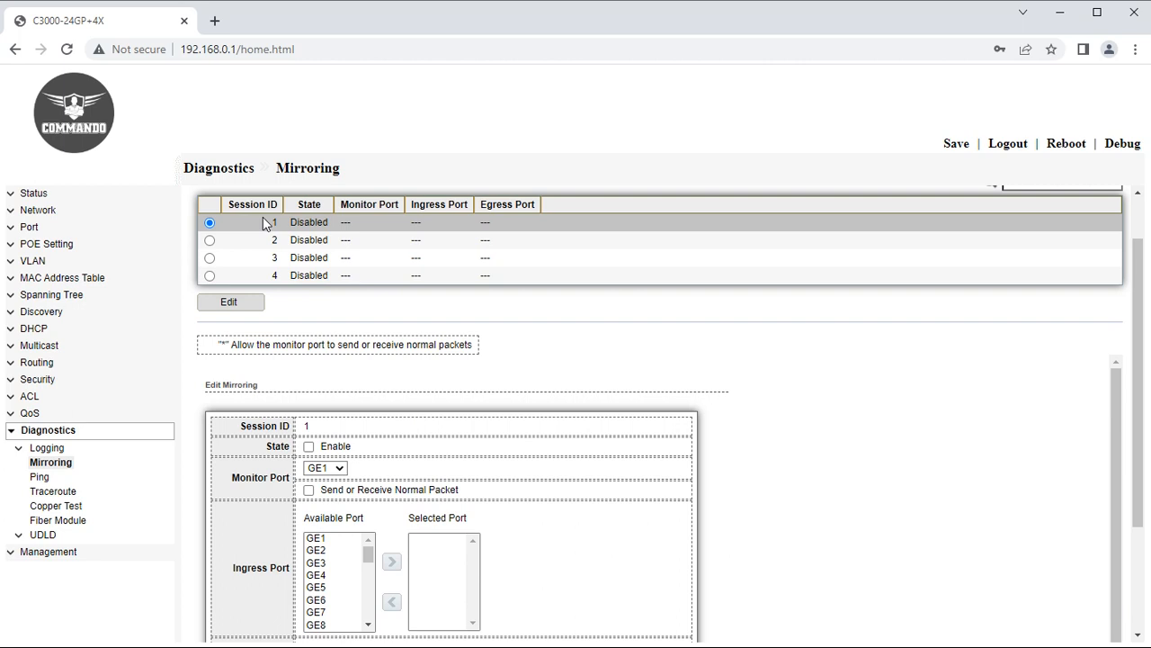
scroll(275, 238, "up", 1)
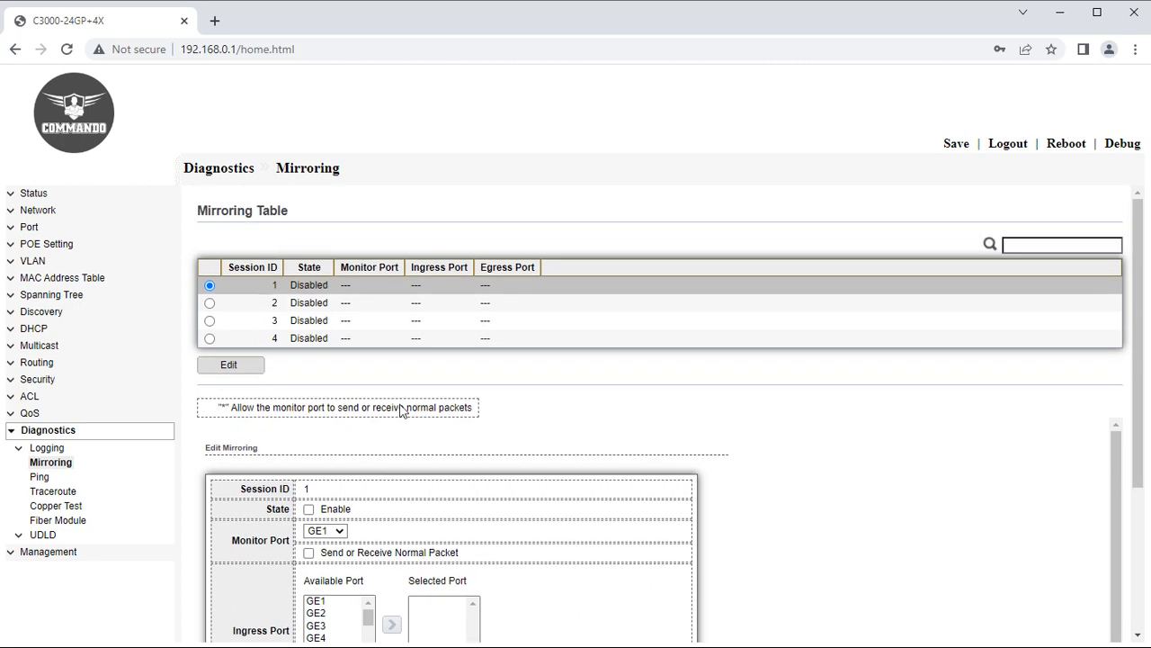
left_click(239, 369)
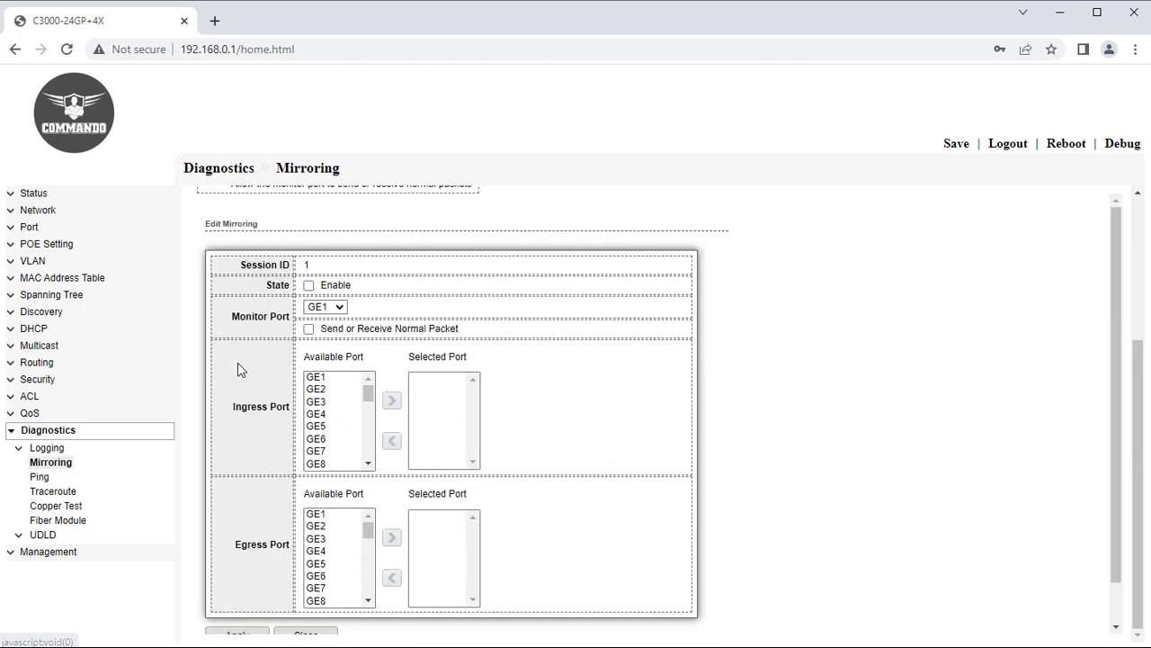
Enable session 1 with monitor port GE6 and ingress source ports GE20 and GE21.
left_click(310, 286)
left_click(333, 310)
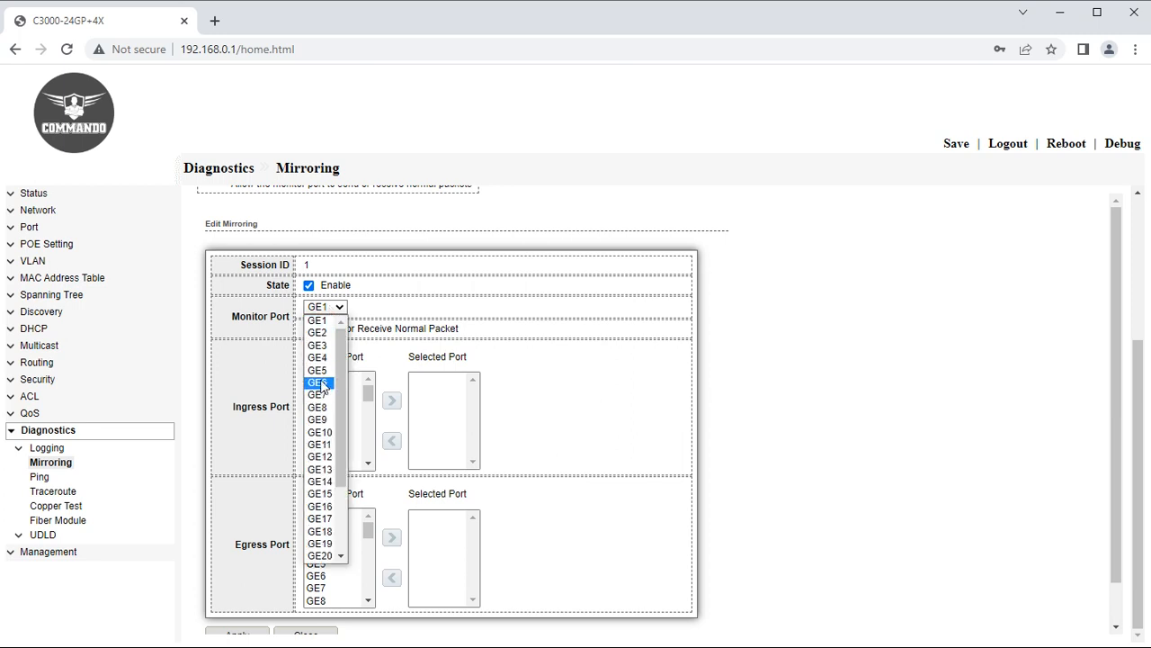
left_click(322, 384)
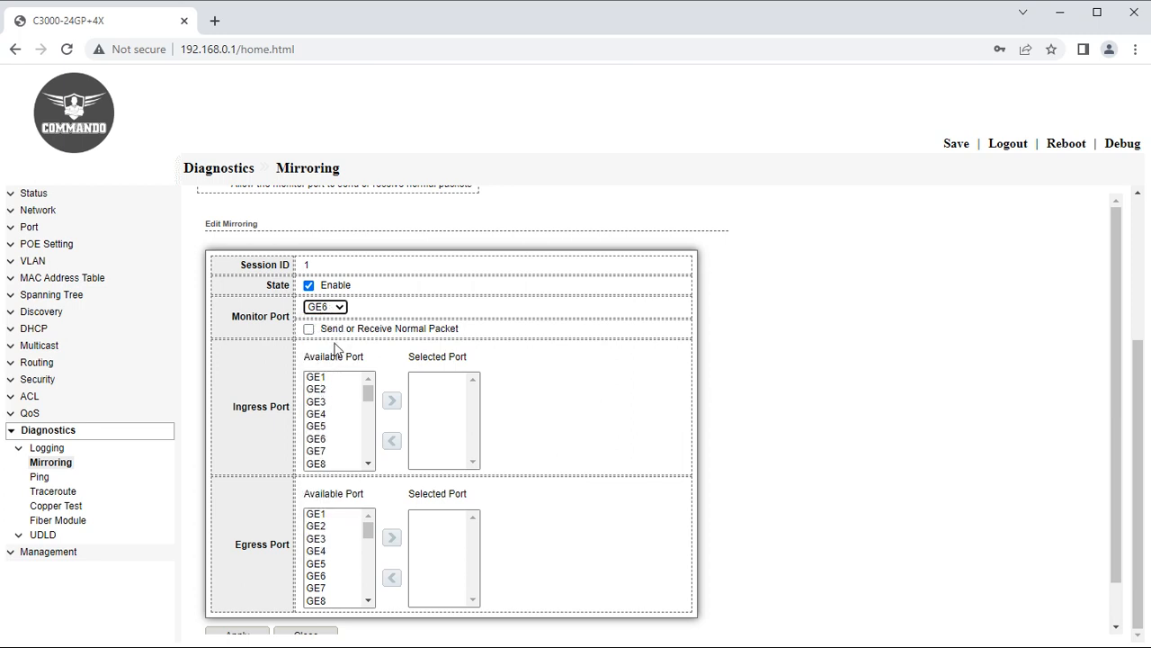
left_click(308, 329)
scroll(322, 450, "down", 3)
left_click(322, 451)
left_click(391, 400)
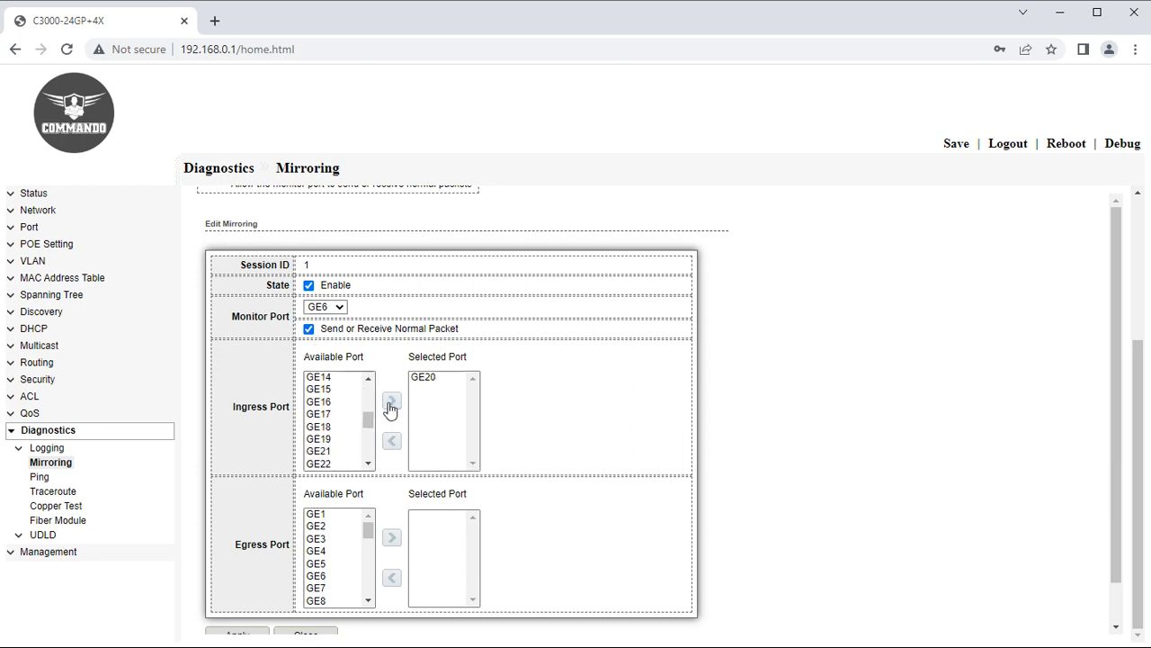
left_click(331, 451)
left_click(391, 400)
Add GE20 and GE21 as egress ports, apply the session, then go to Ping diagnostics.
scroll(360, 531, "down", 3)
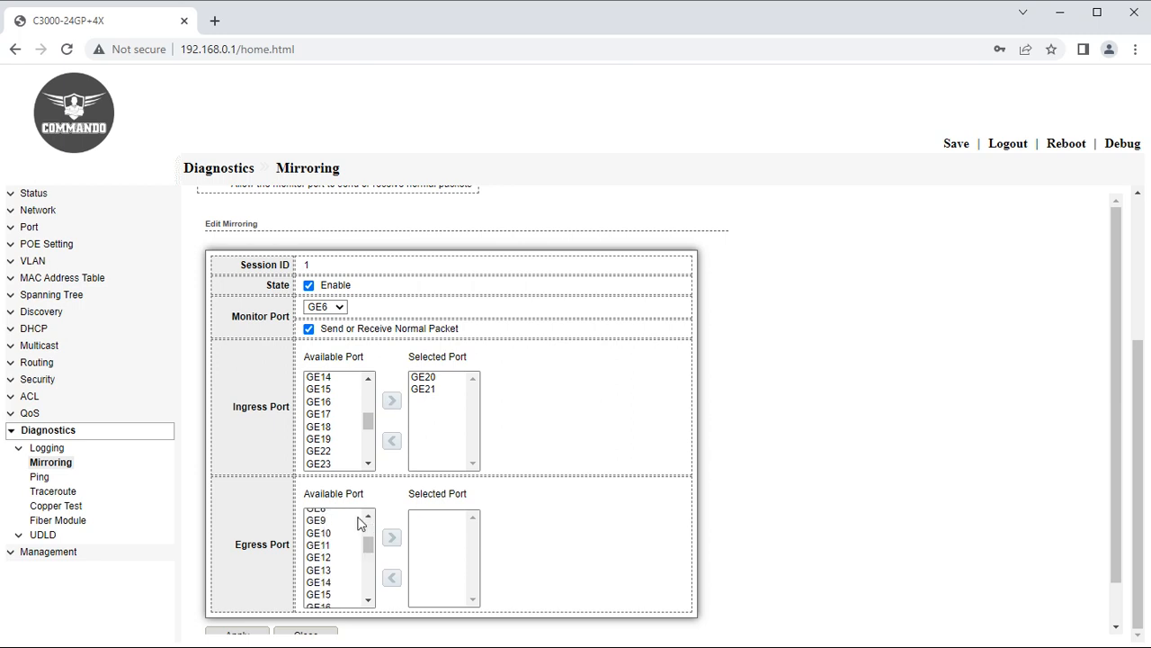
scroll(327, 569, "down", 2)
scroll(328, 576, "up", 2)
left_click(328, 589)
left_click(391, 537)
left_click(328, 600)
left_click(329, 588)
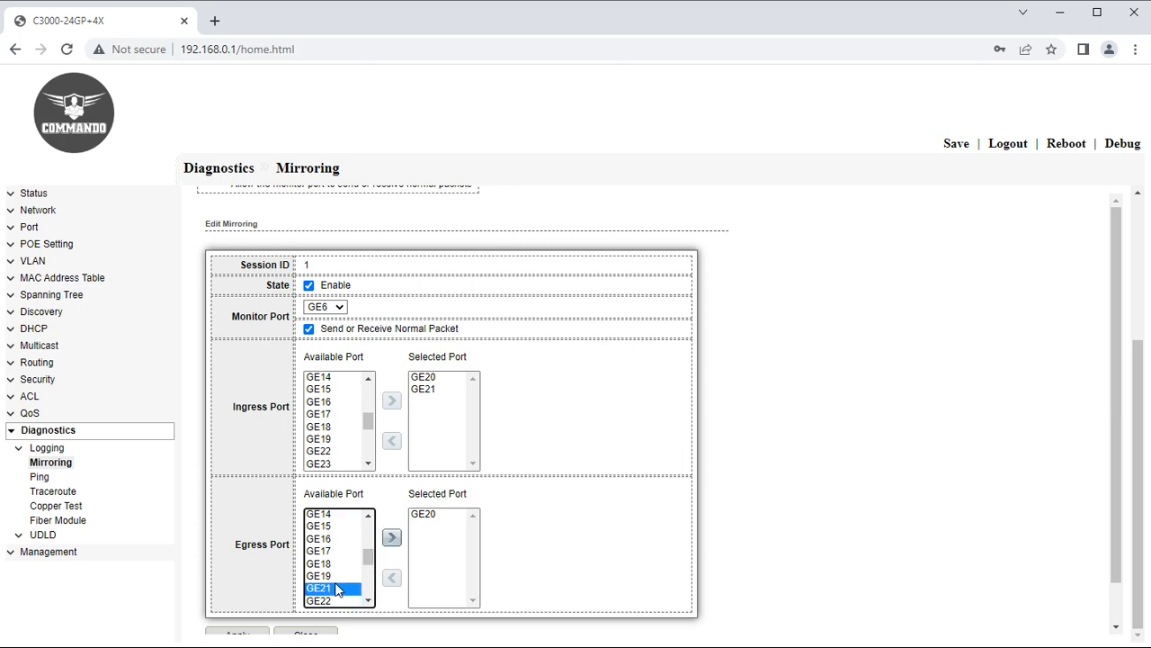
left_click(391, 537)
scroll(360, 575, "down", 1)
left_click(237, 591)
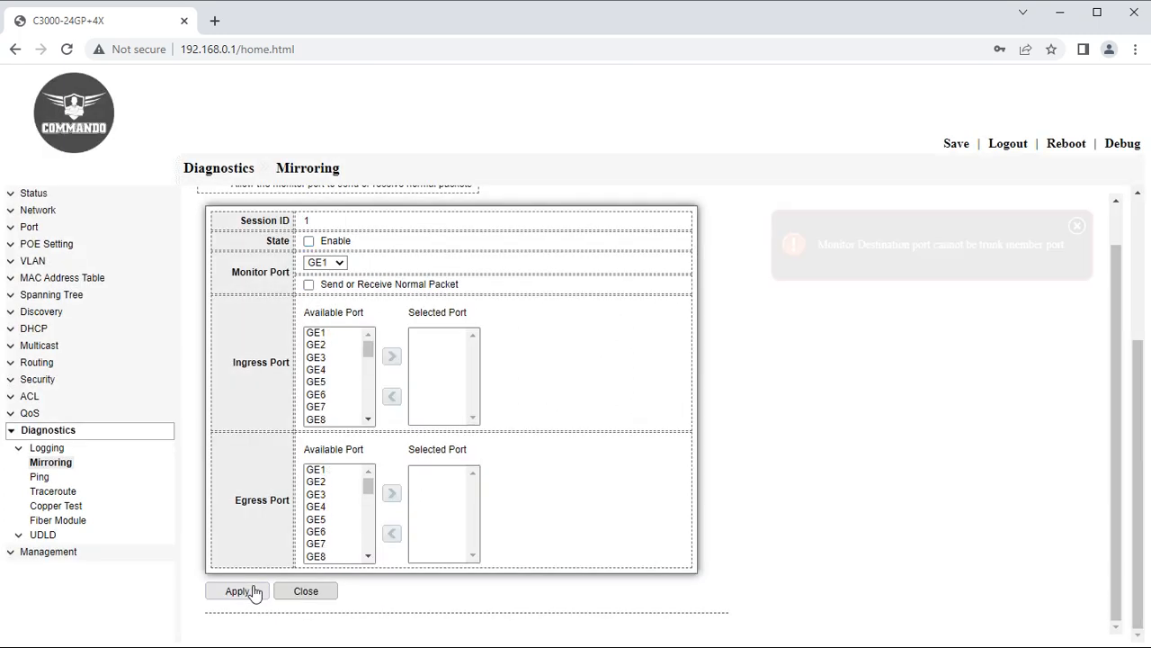
scroll(478, 444, "up", 1)
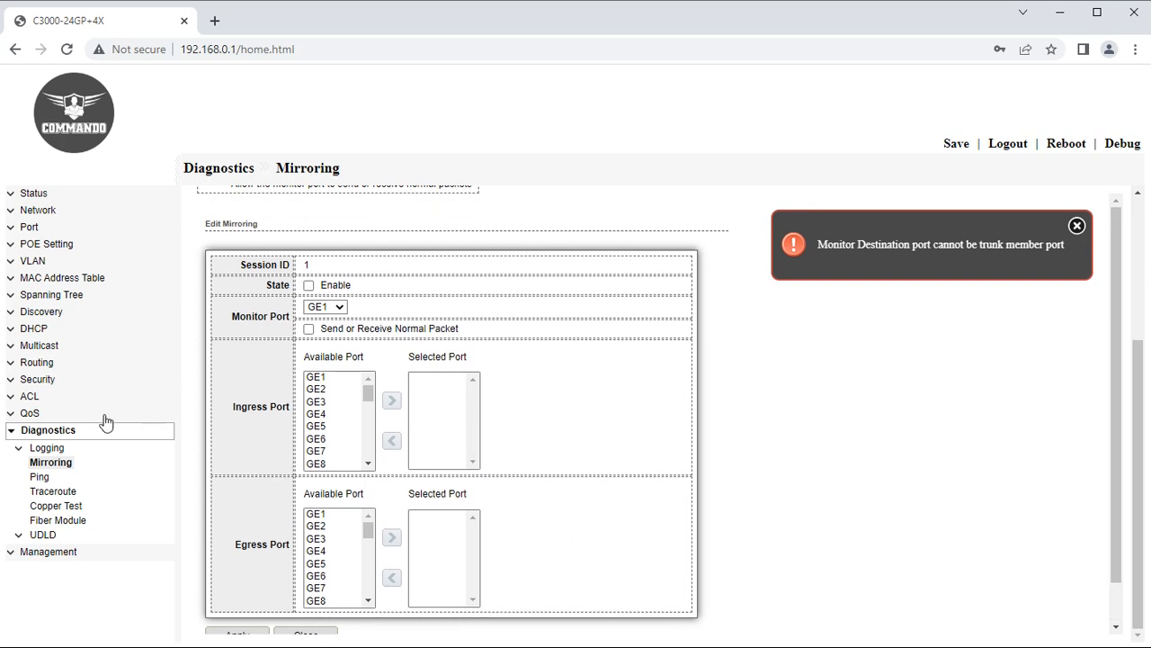
left_click(40, 476)
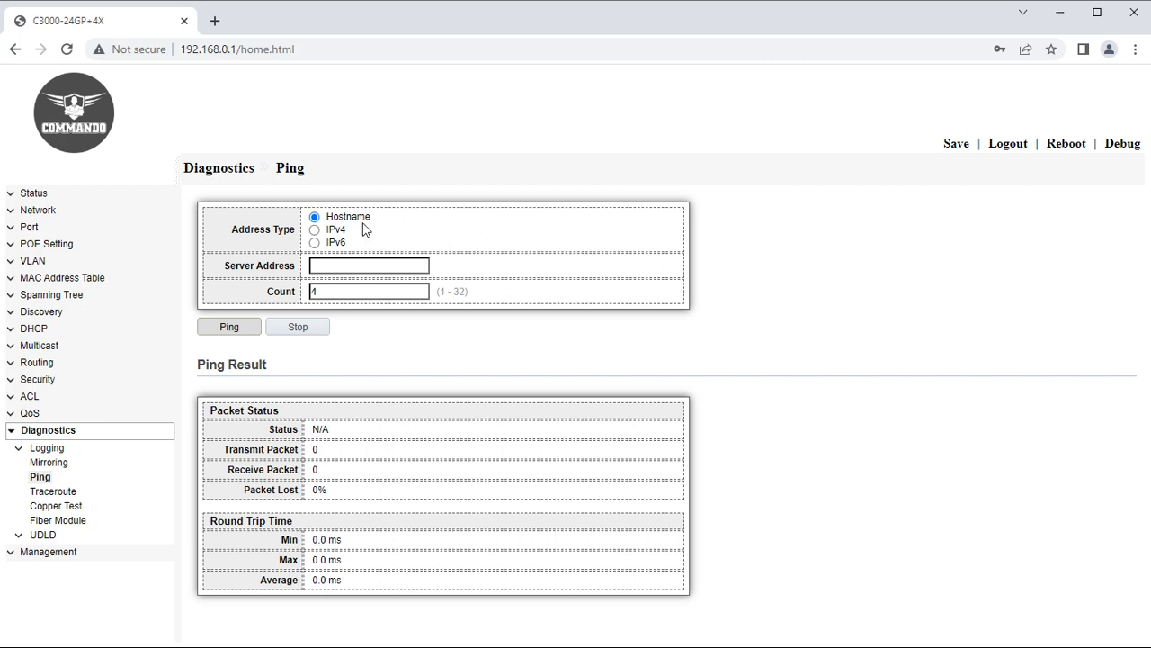
Ping hostname commandonetworks.com, which fails with unknown host.
left_click(316, 231)
left_click(316, 264)
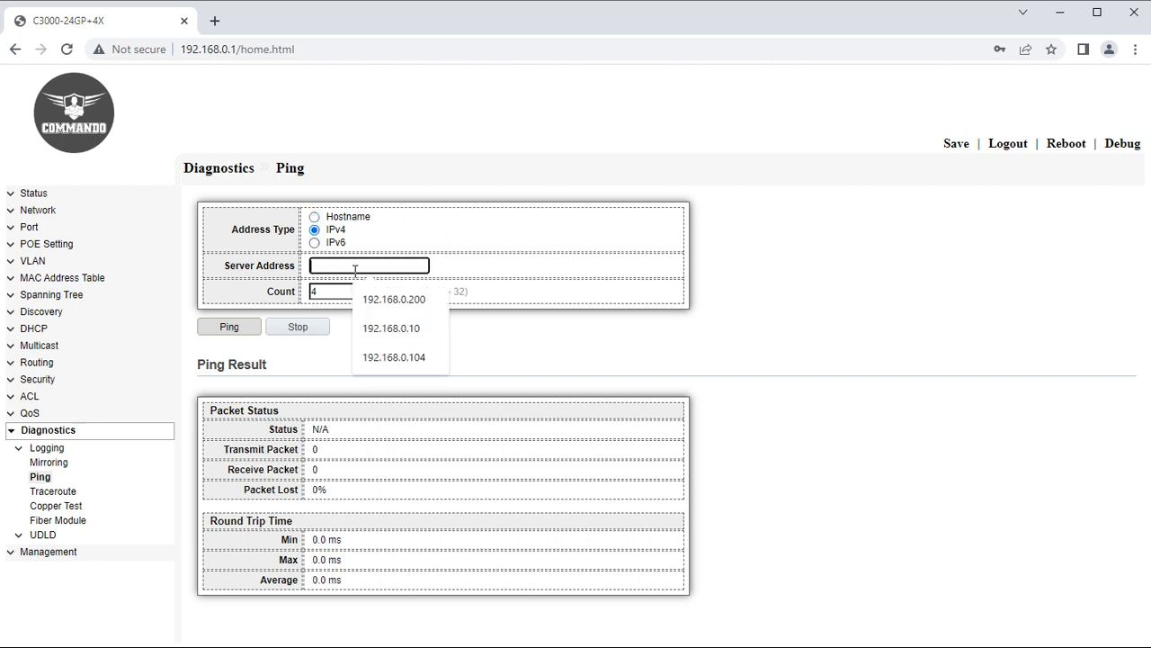
left_click(315, 217)
left_click(344, 268)
type("commandonetworks.com")
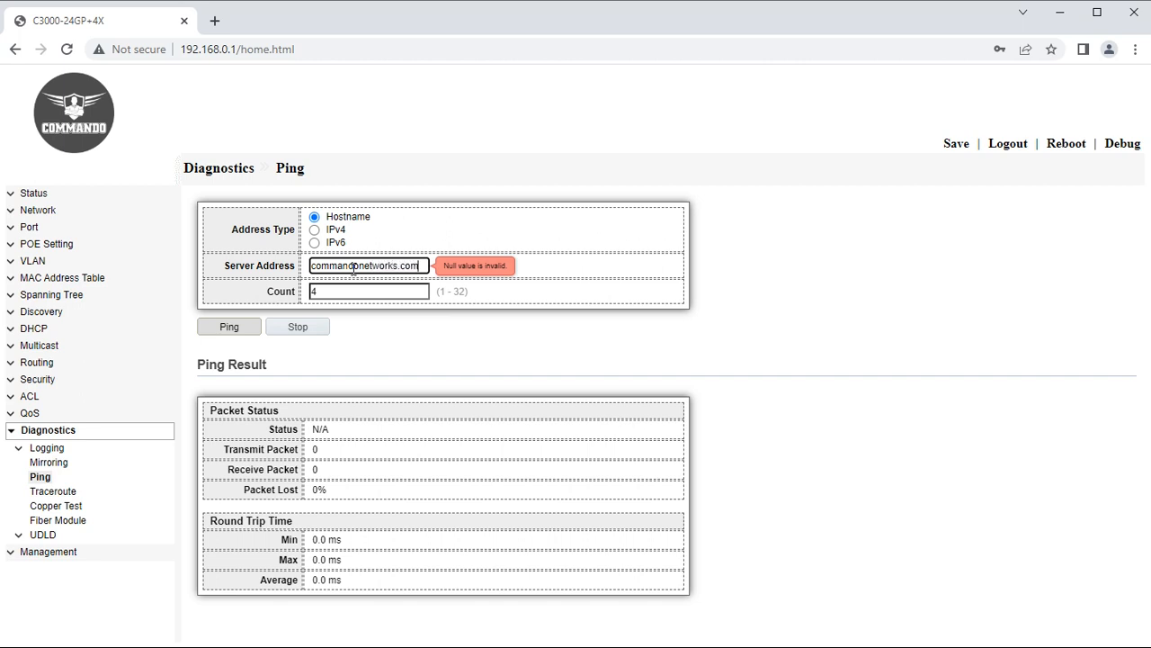
left_click(228, 326)
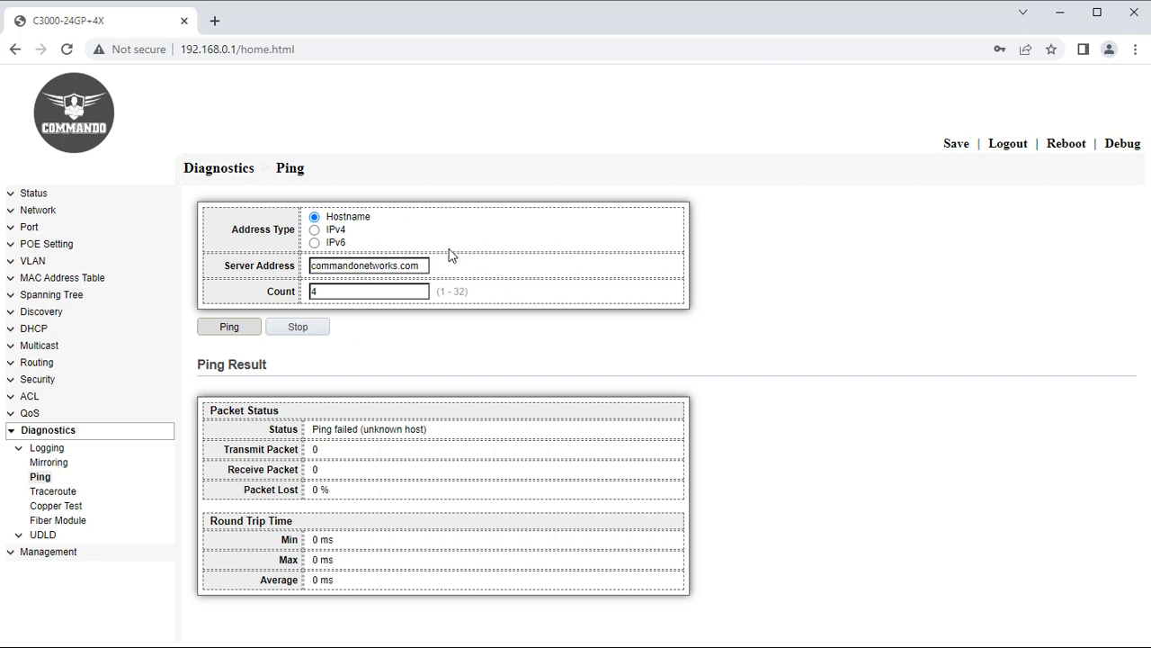
Ping IPv4 addresses 192.168.0.10, 192.168.1.1 and 8.8.8.8 in turn.
left_click(314, 230)
left_click_drag(423, 266, 300, 263)
type("192.168.0.10")
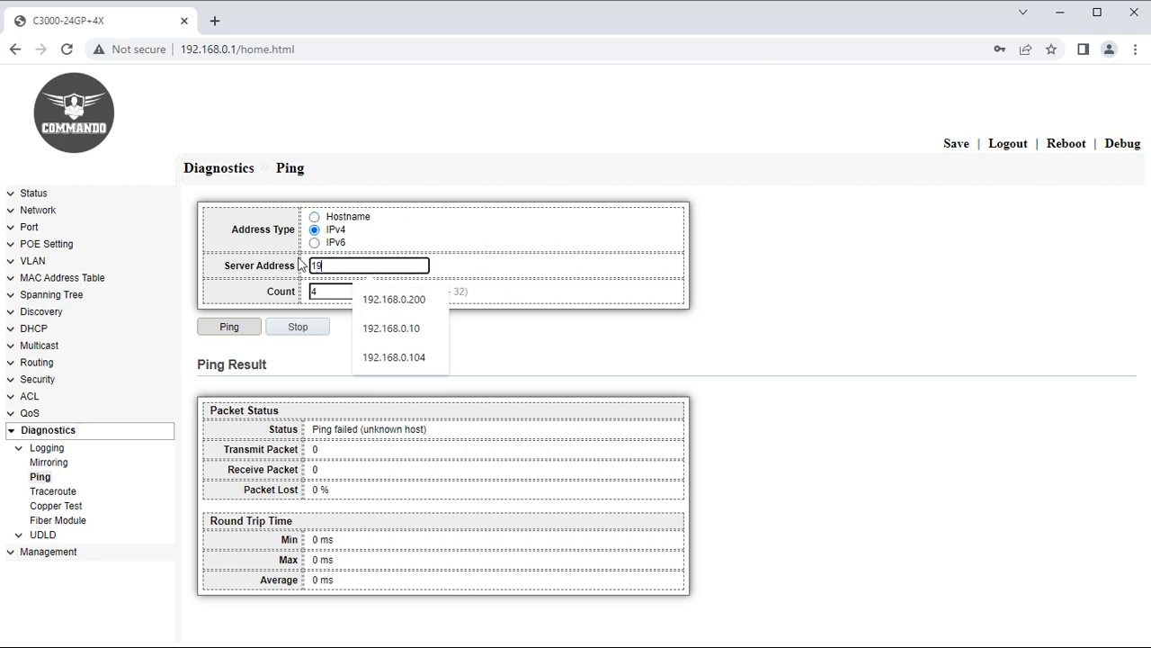
left_click(412, 331)
left_click(226, 333)
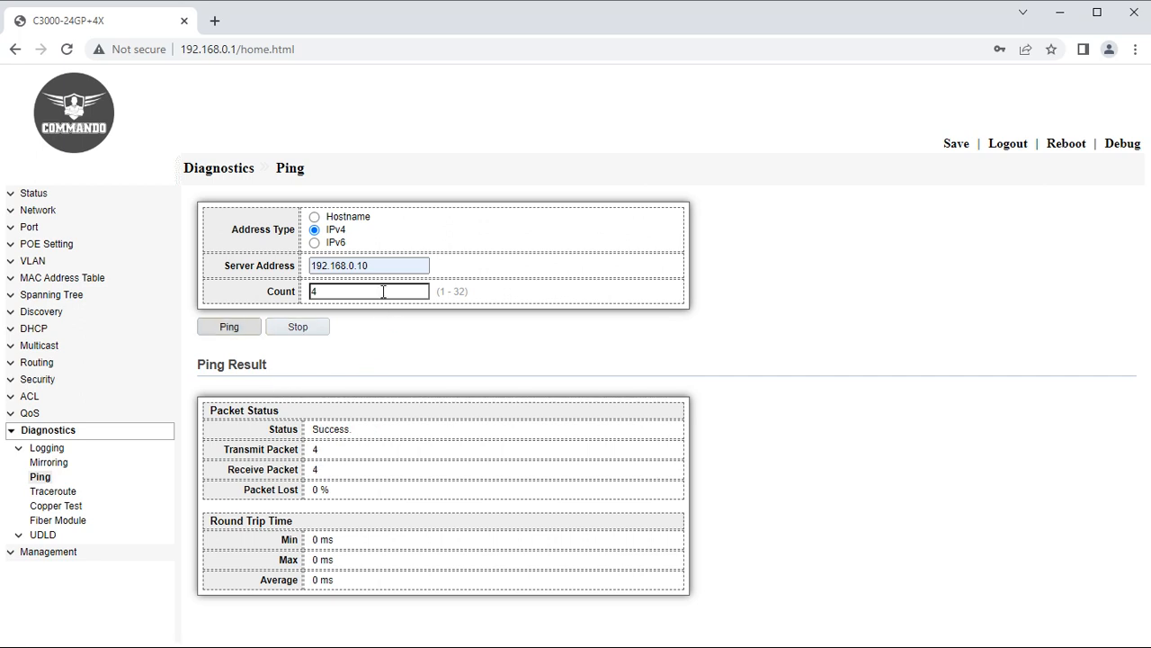
left_click(371, 265)
left_click_drag(370, 266, 349, 265)
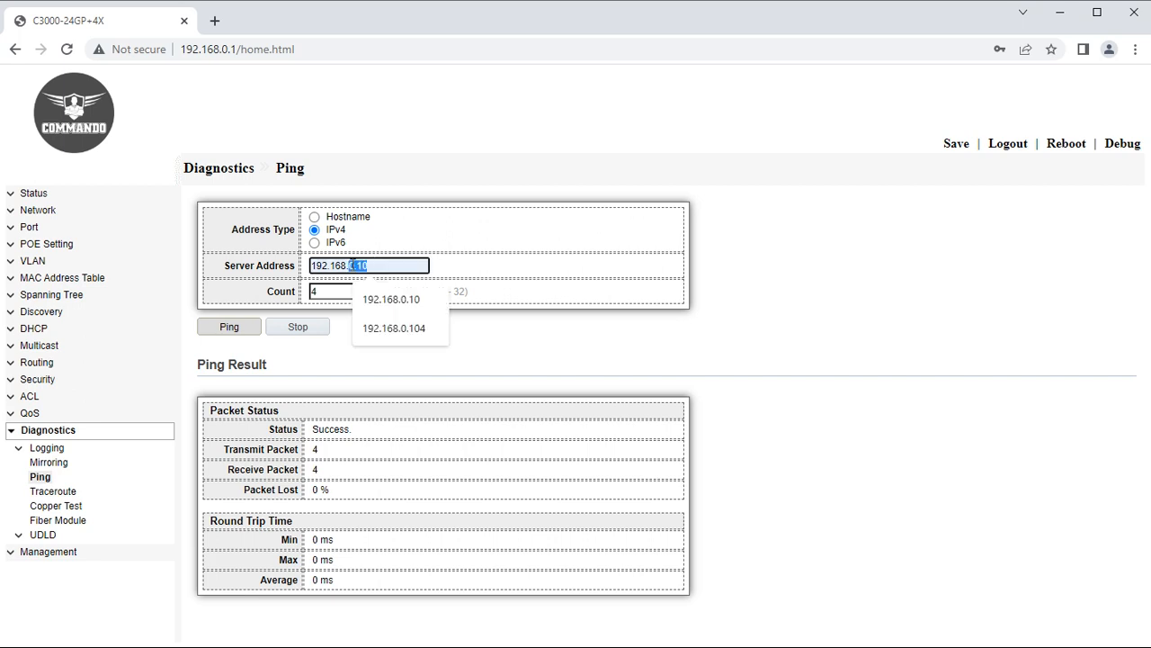
type("1.1")
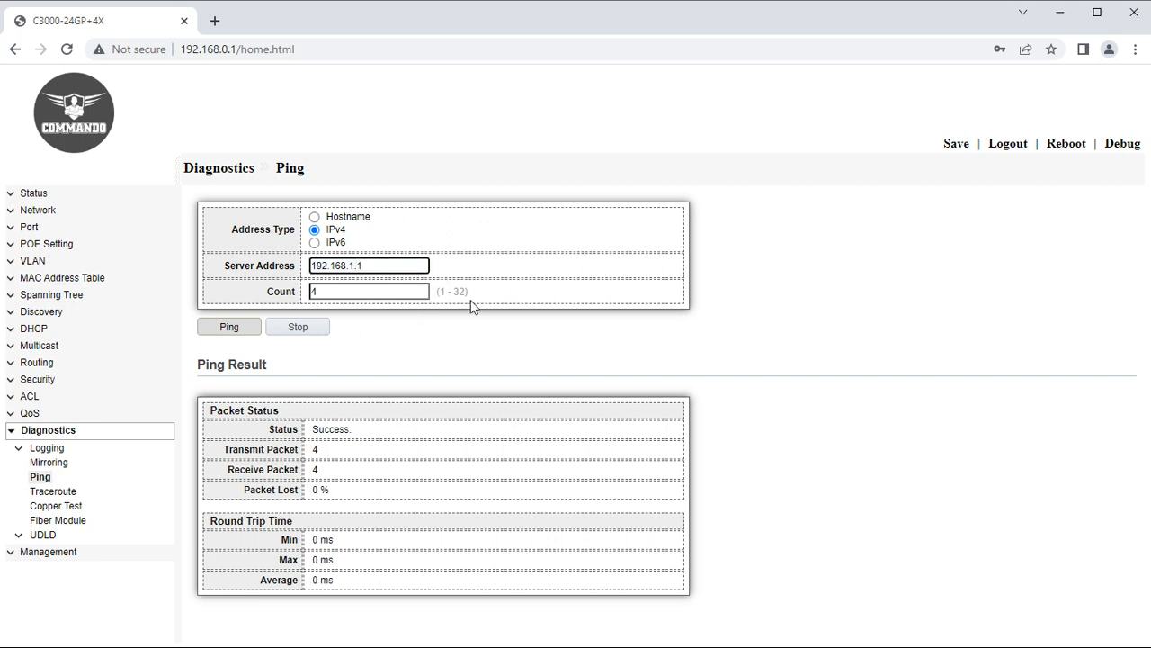
left_click(232, 328)
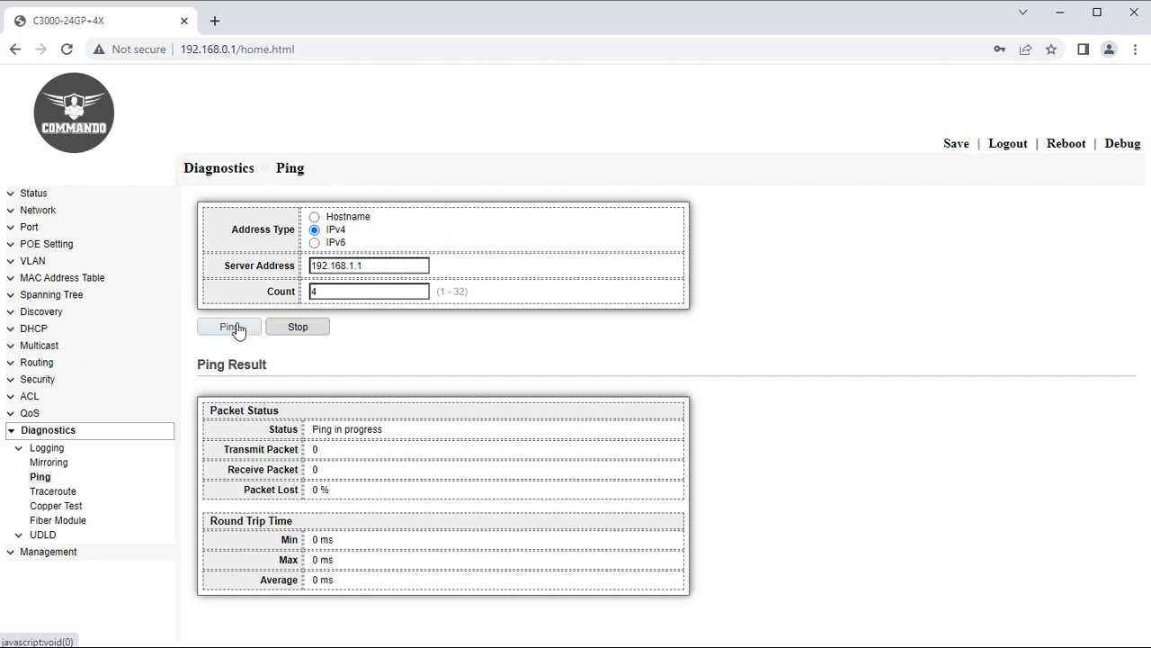
left_click_drag(396, 262, 304, 266)
type("8")
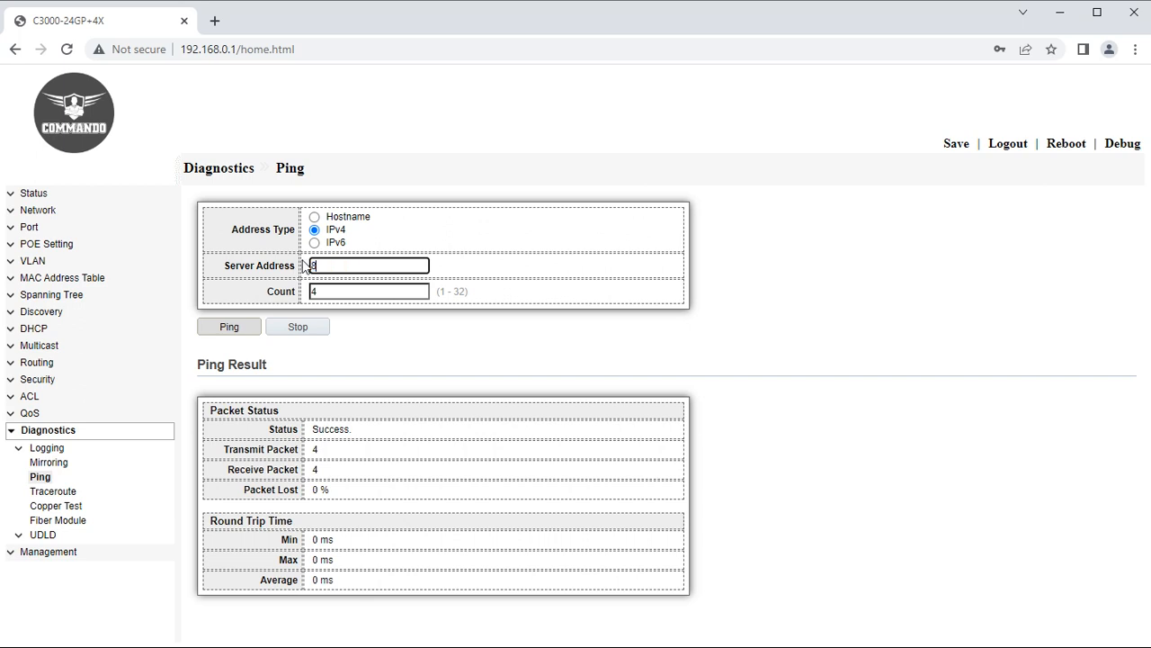
type(".8.8.8")
left_click(230, 328)
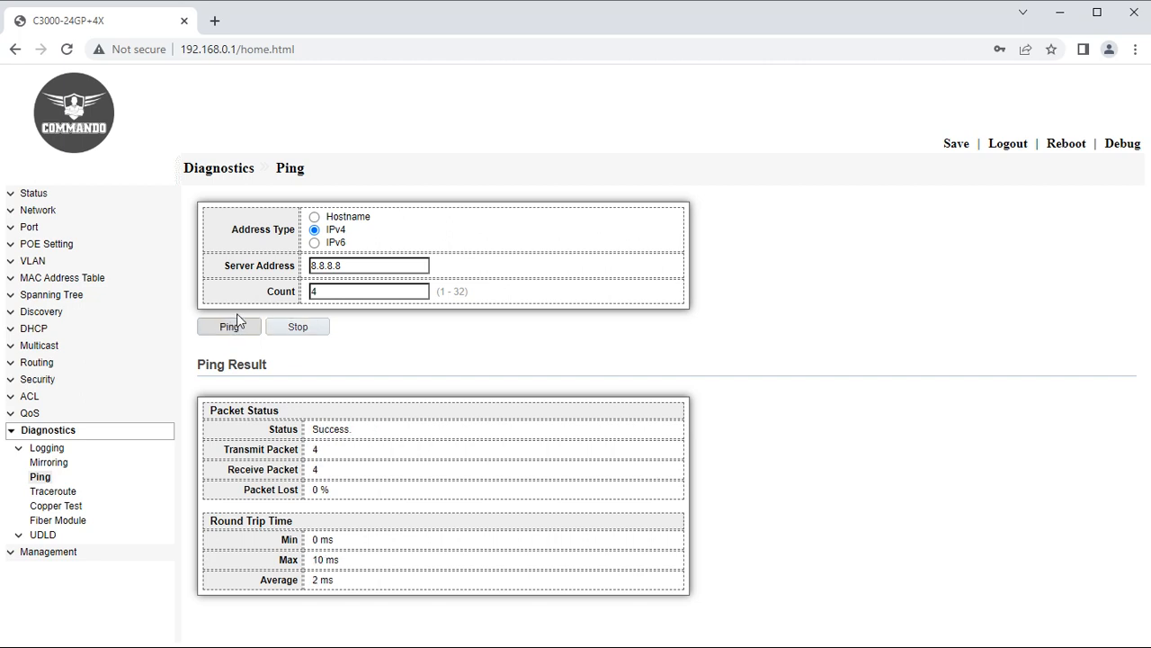
Run a traceroute to google.com from the Traceroute page.
left_click(67, 495)
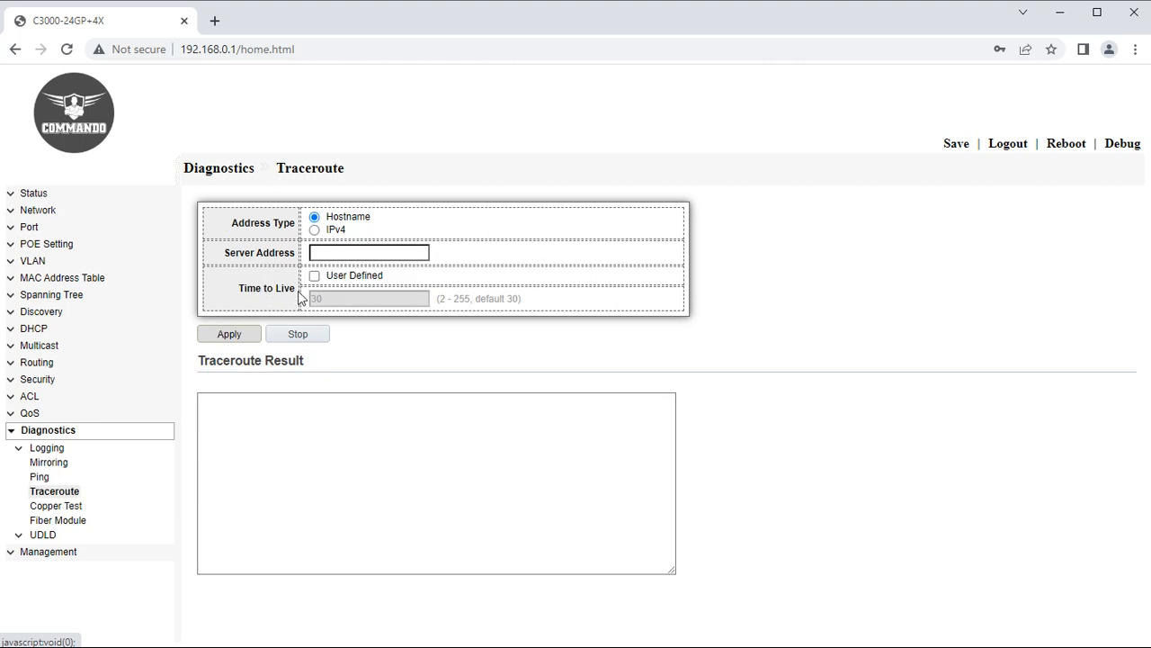
left_click(326, 251)
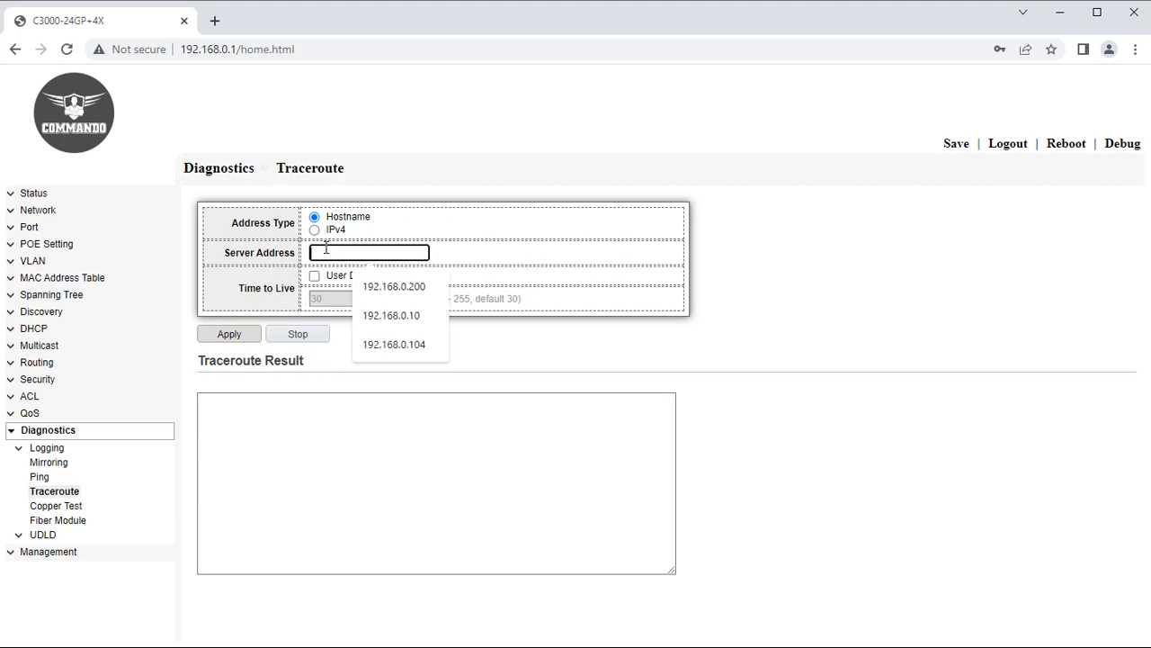
type("google.com")
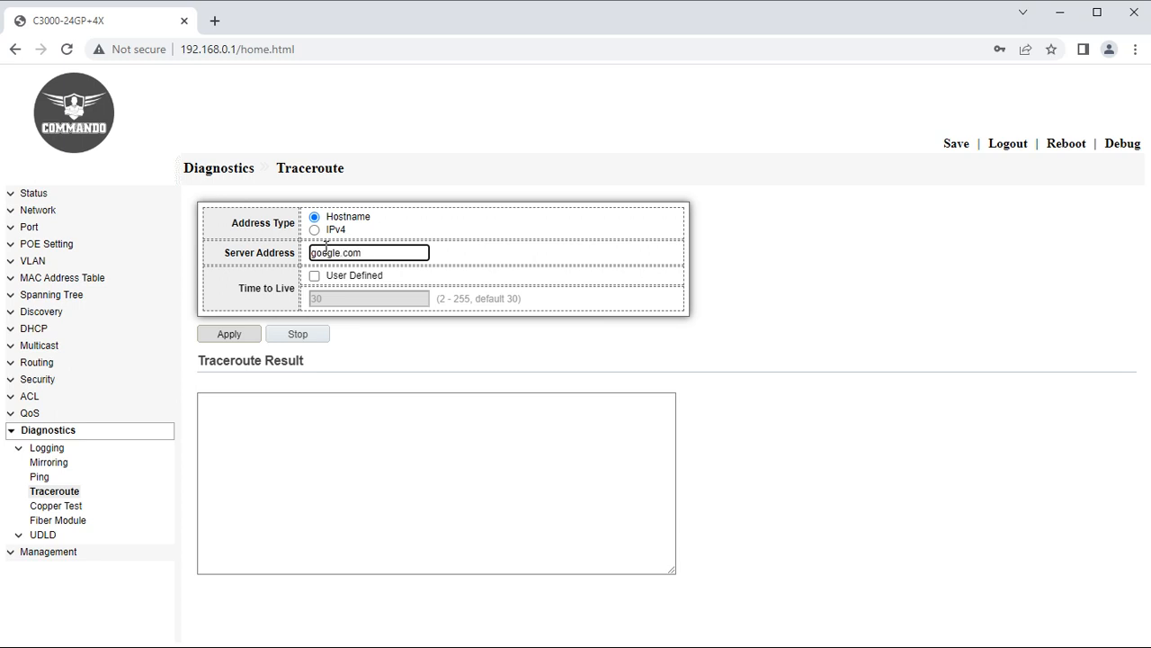
left_click(241, 342)
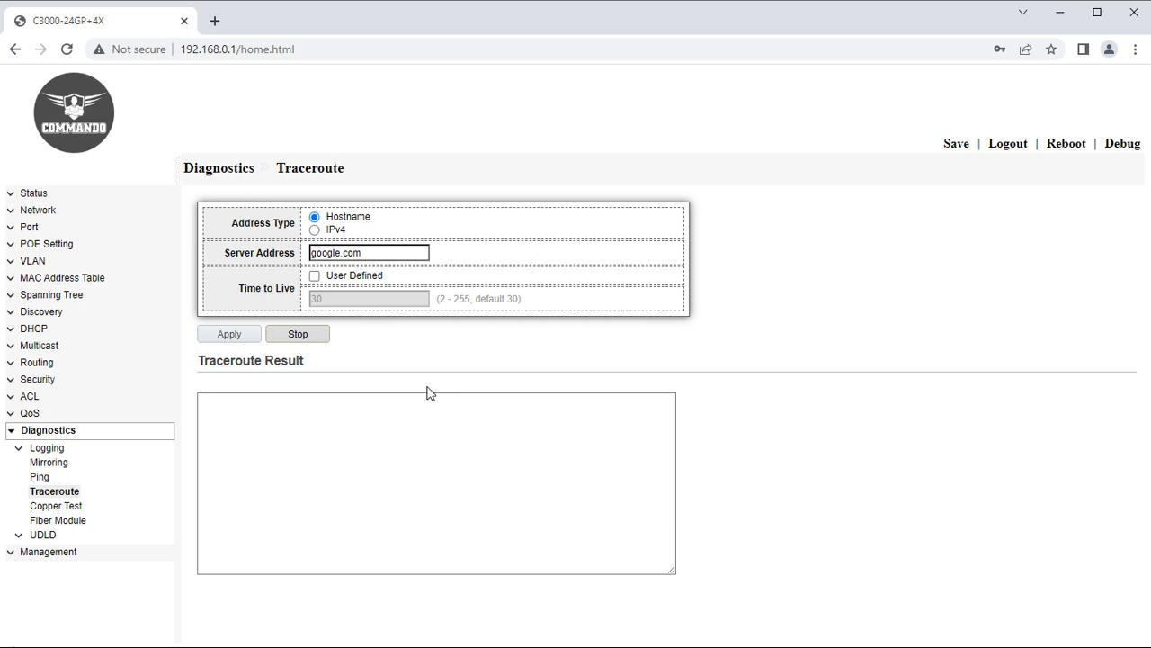
Traceroute to IPv4 address 8.8.8.8, then go to the Copper Test page.
left_click(315, 231)
key("Tab")
type("8.8.8.8")
left_click(252, 339)
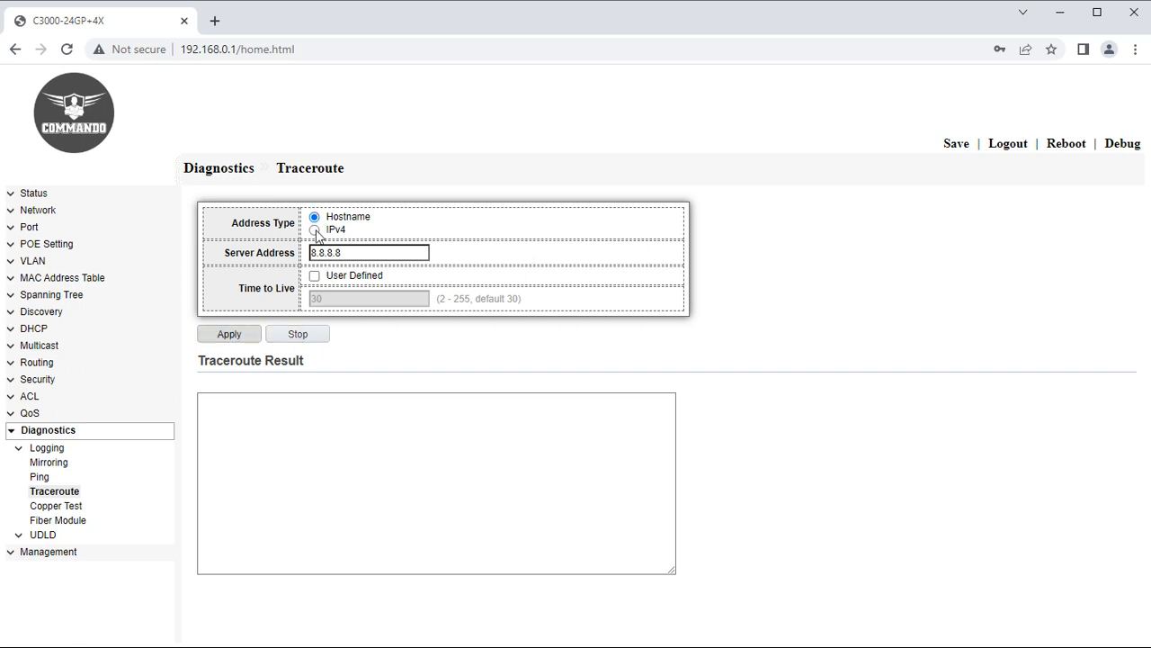
left_click(236, 335)
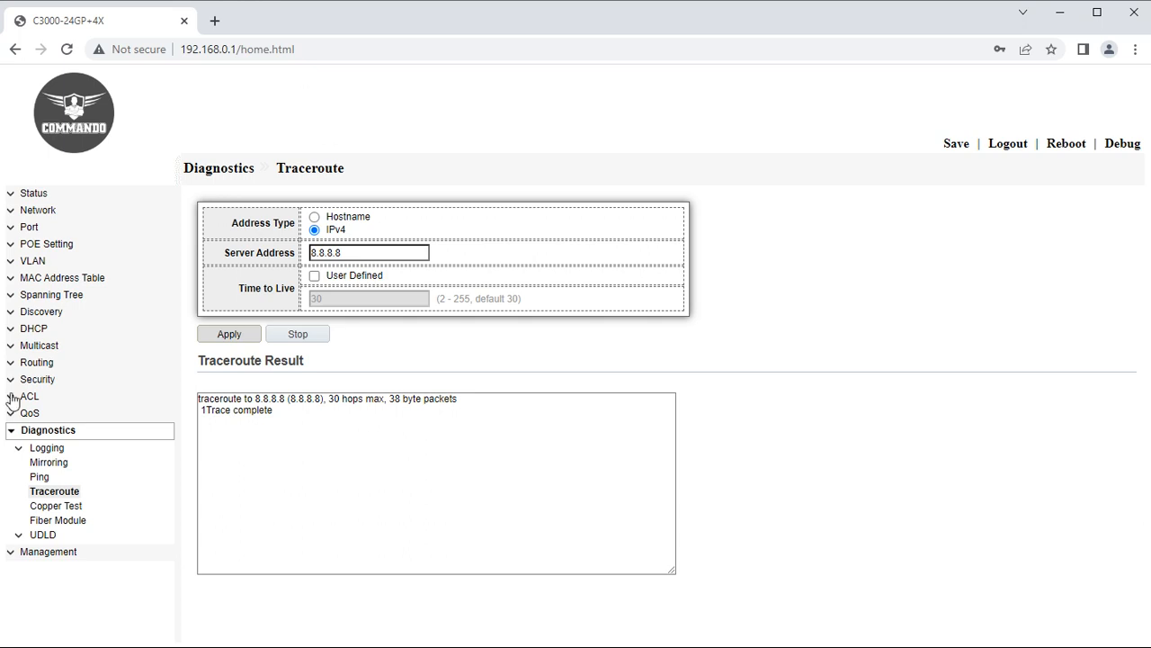
left_click(56, 507)
Run a copper cable test on port GE3.
left_click(286, 220)
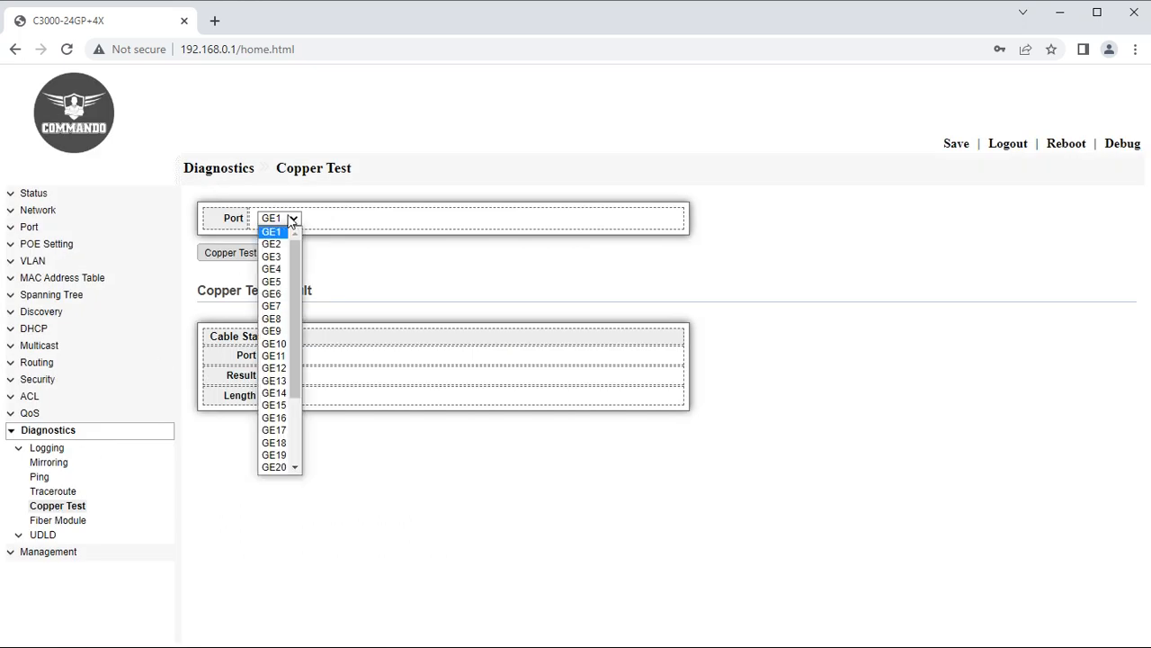
left_click(274, 258)
left_click(234, 256)
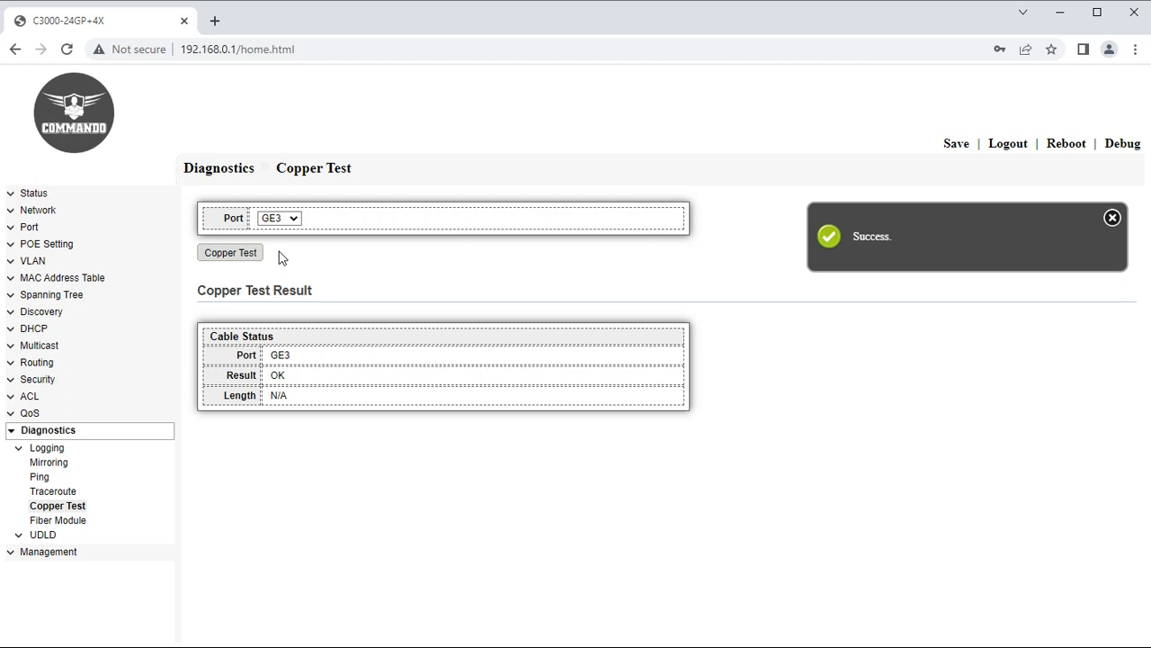
left_click(287, 219)
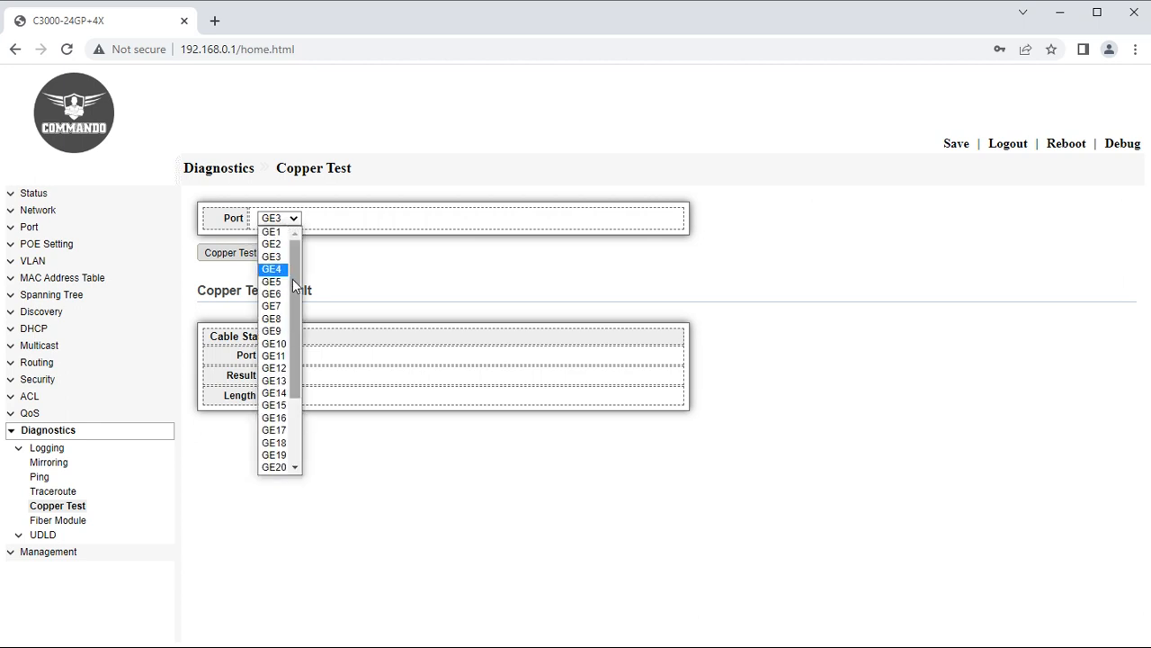
left_click(76, 235)
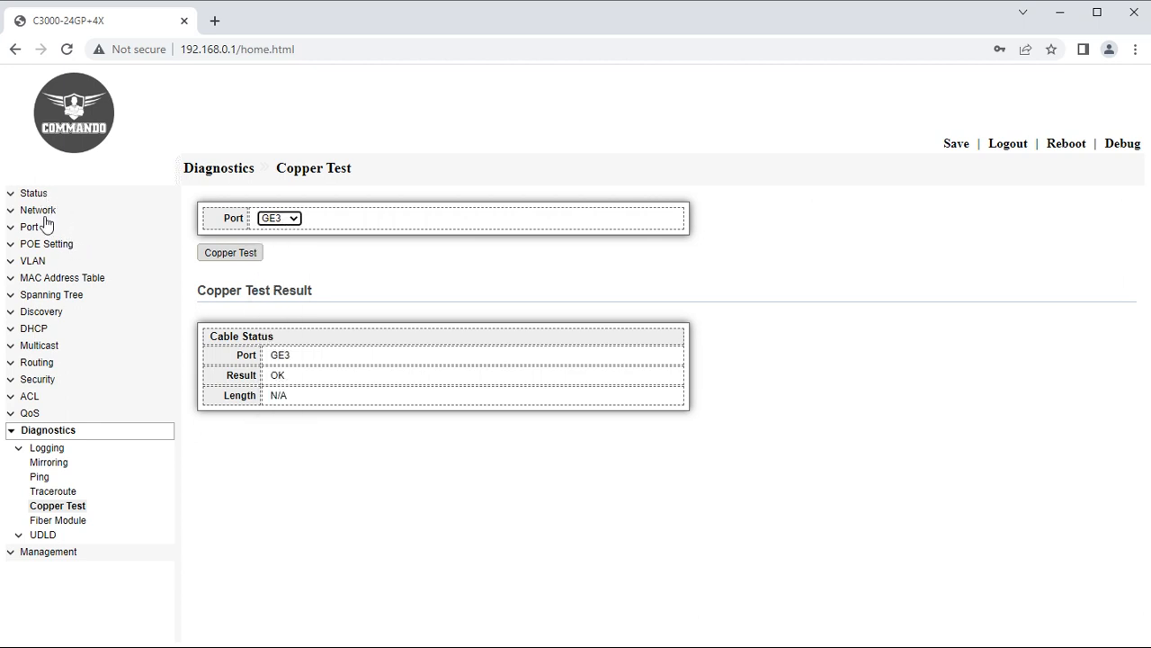
Look over the MAC address table and system information, then return to Copper Test.
left_click(45, 214)
left_click(39, 196)
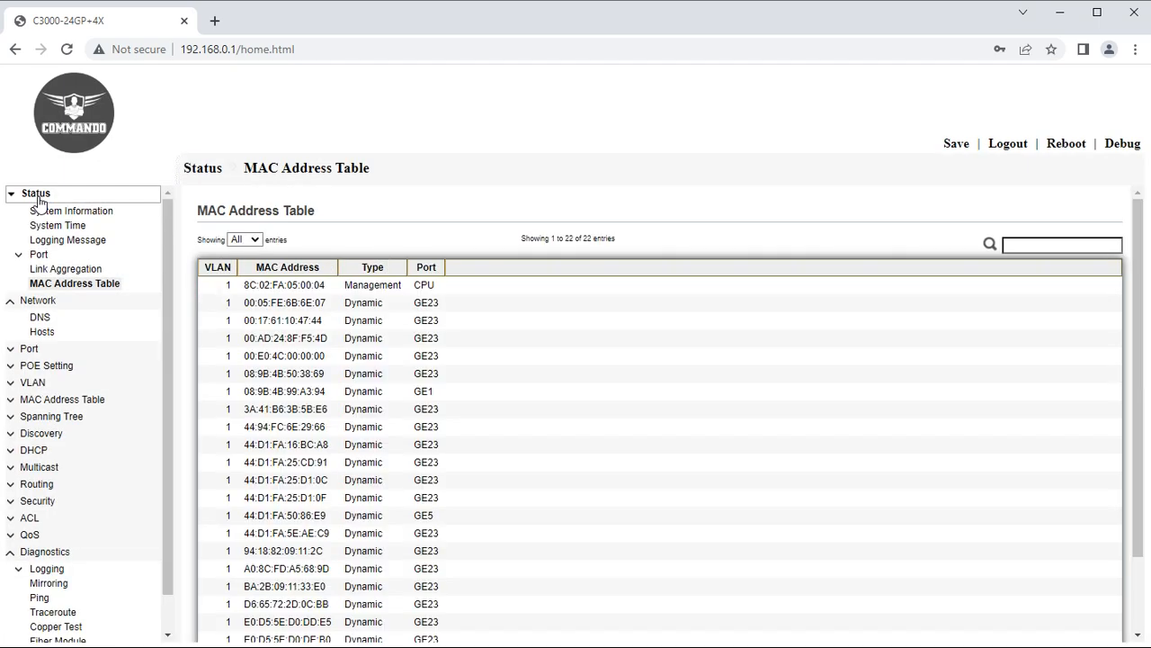
left_click(86, 213)
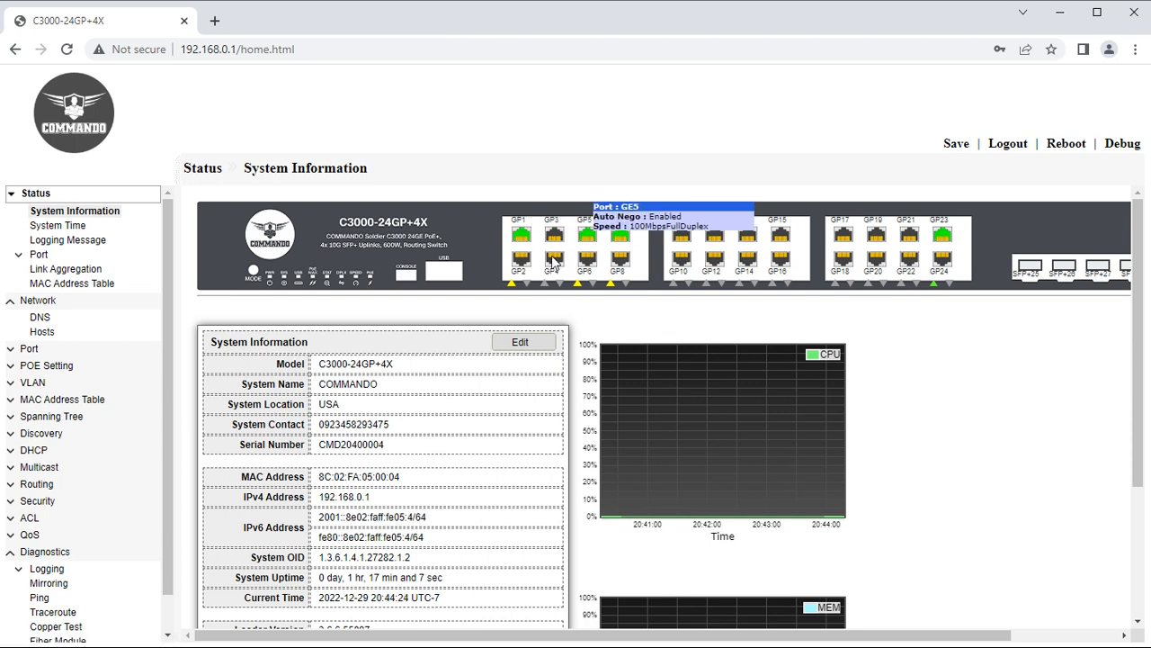
scroll(83, 550, "down", 1)
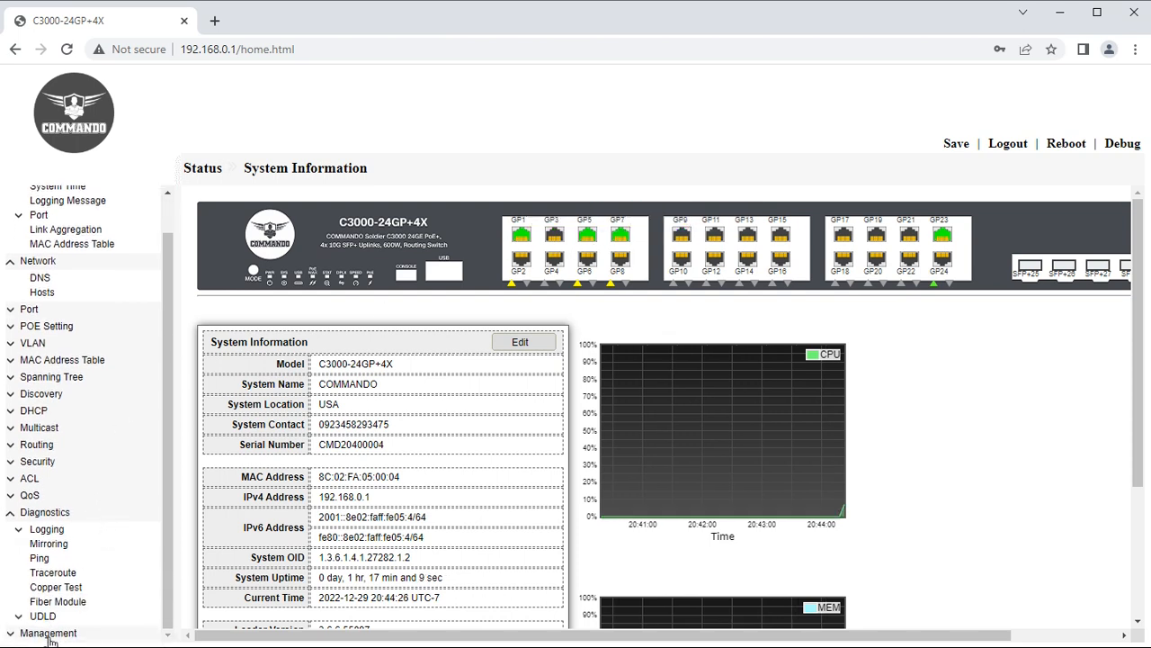
left_click(56, 588)
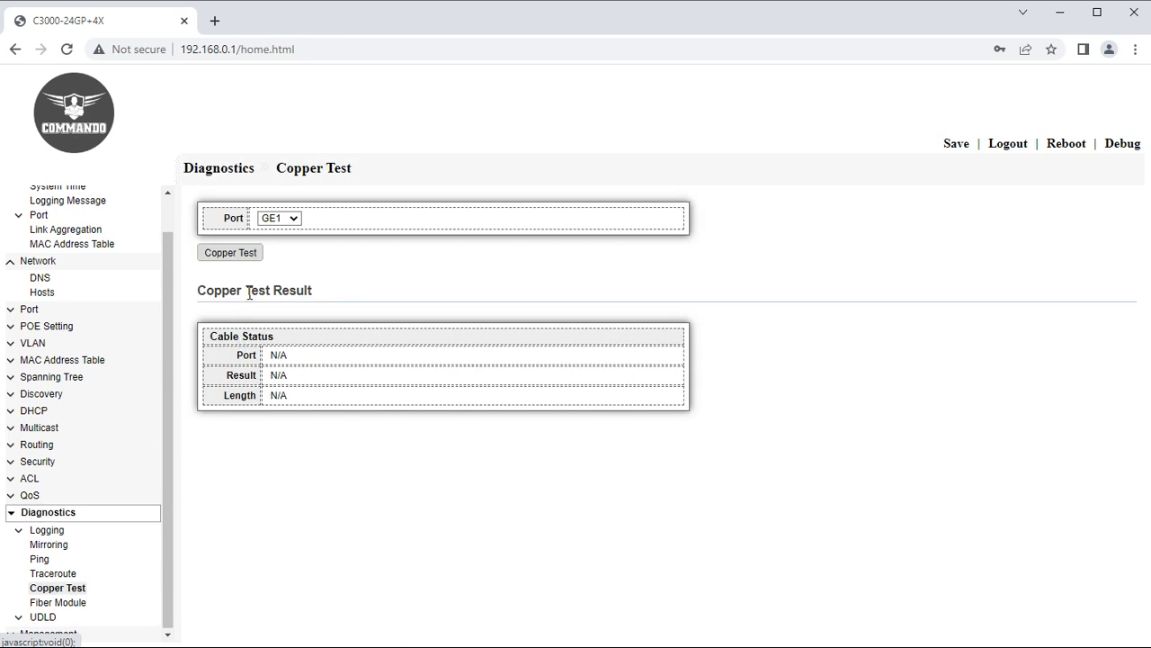
Run copper cable tests on ports GE1, GE5 and TE4.
left_click(231, 254)
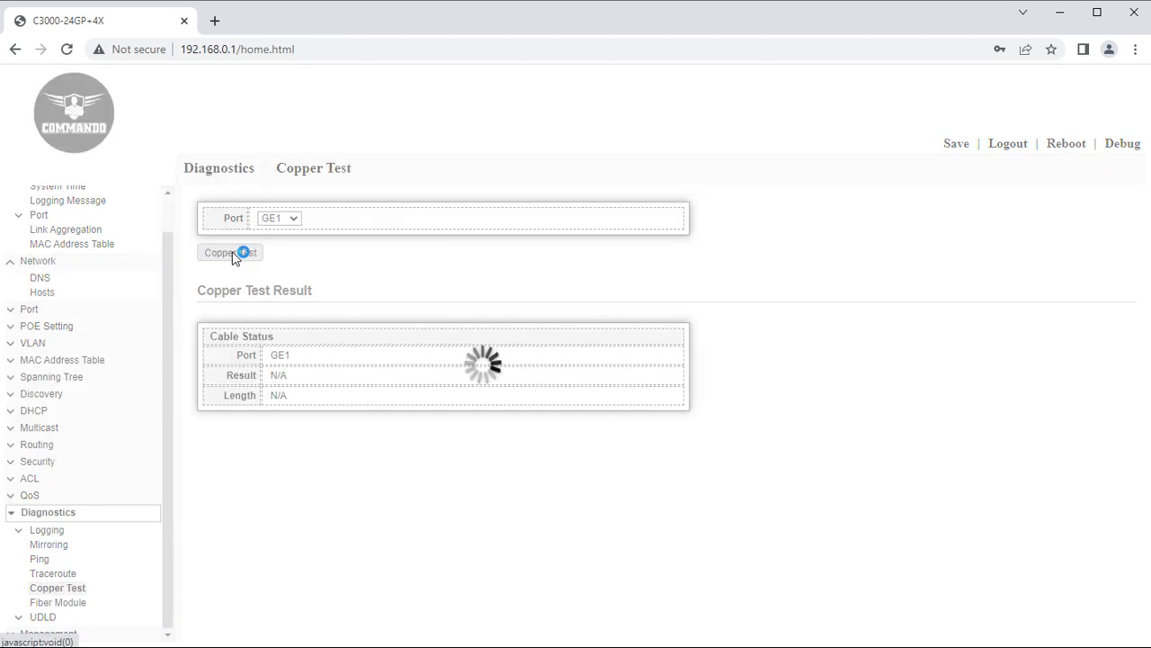
left_click(286, 218)
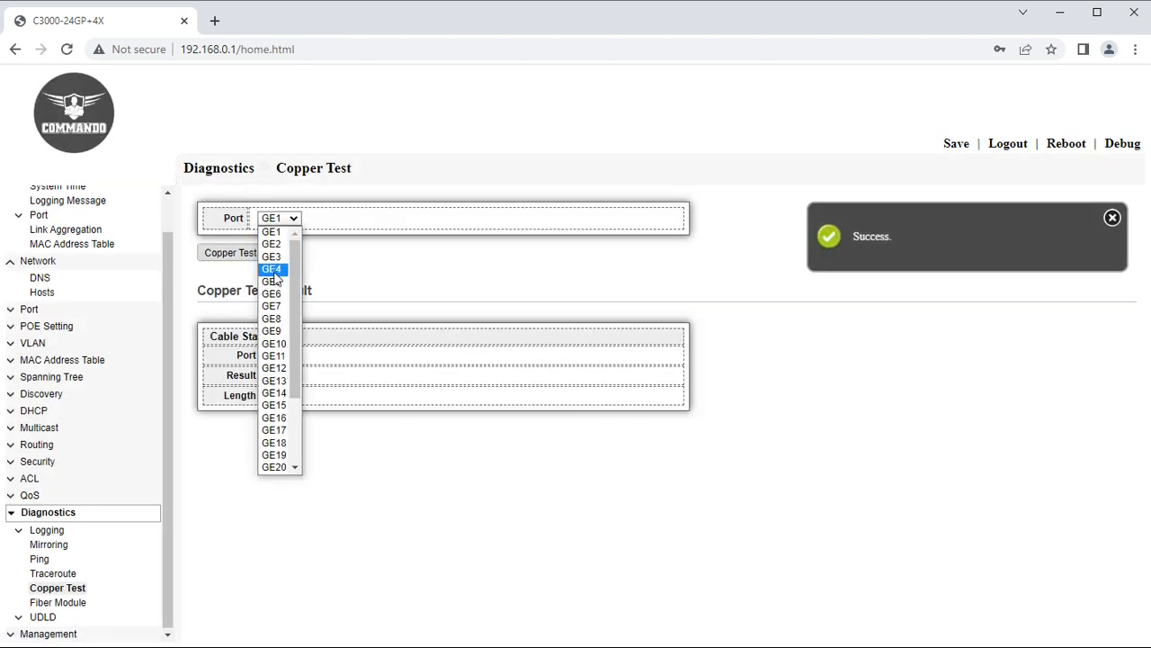
left_click(274, 275)
left_click(235, 255)
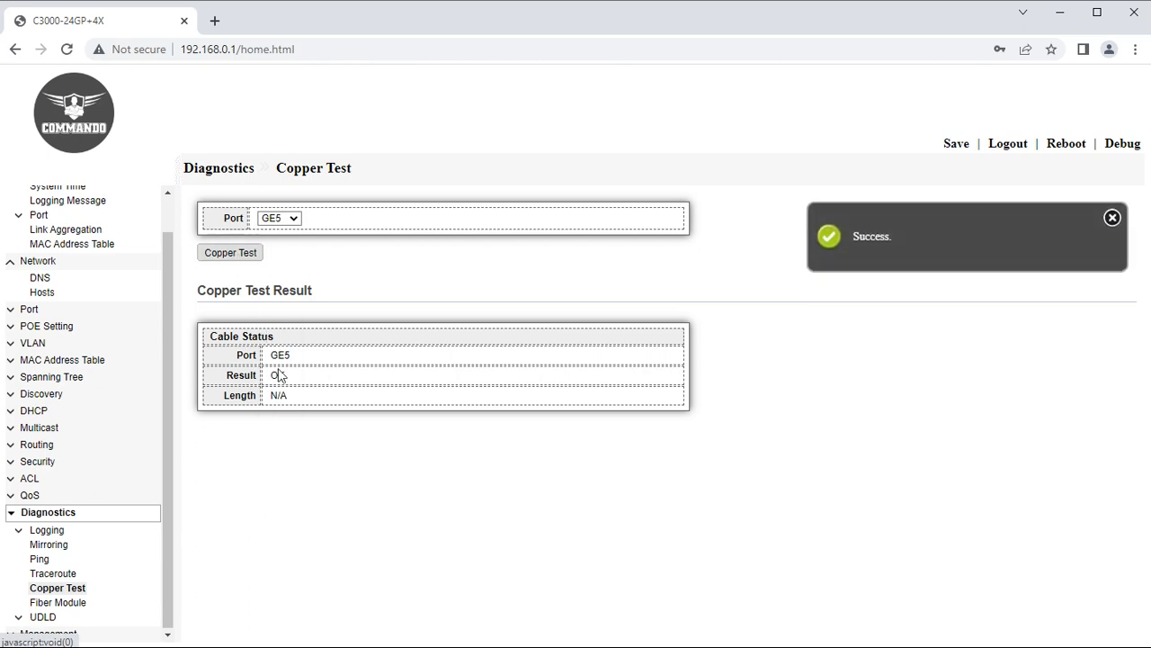
left_click(291, 219)
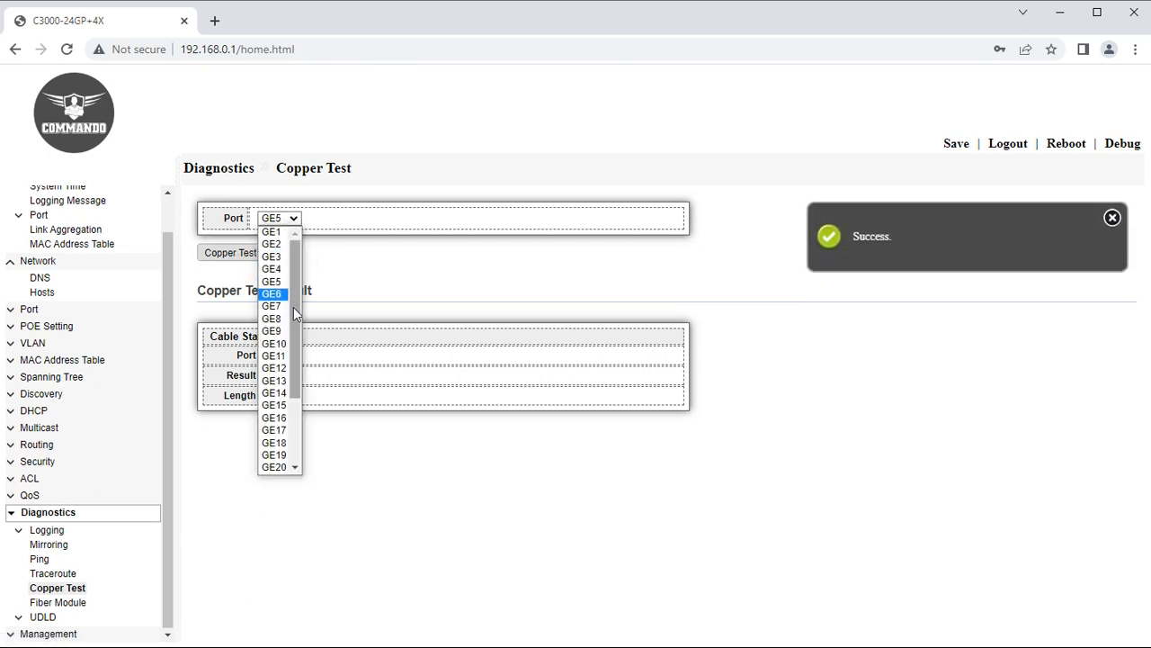
left_click_drag(297, 331, 289, 456)
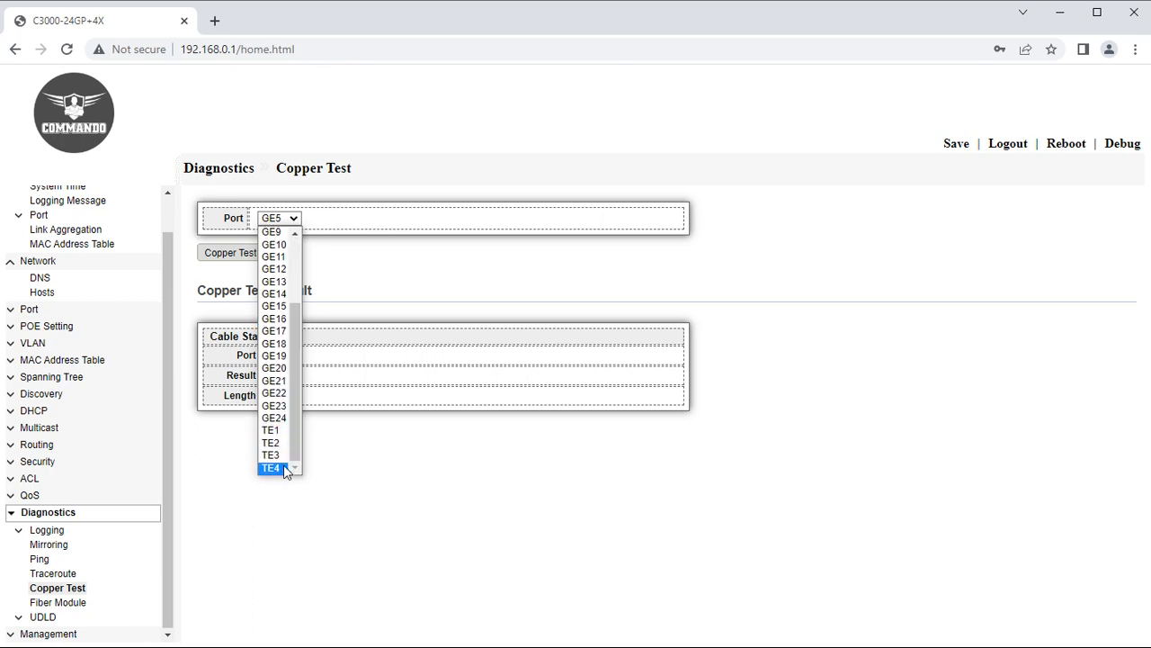
left_click(282, 468)
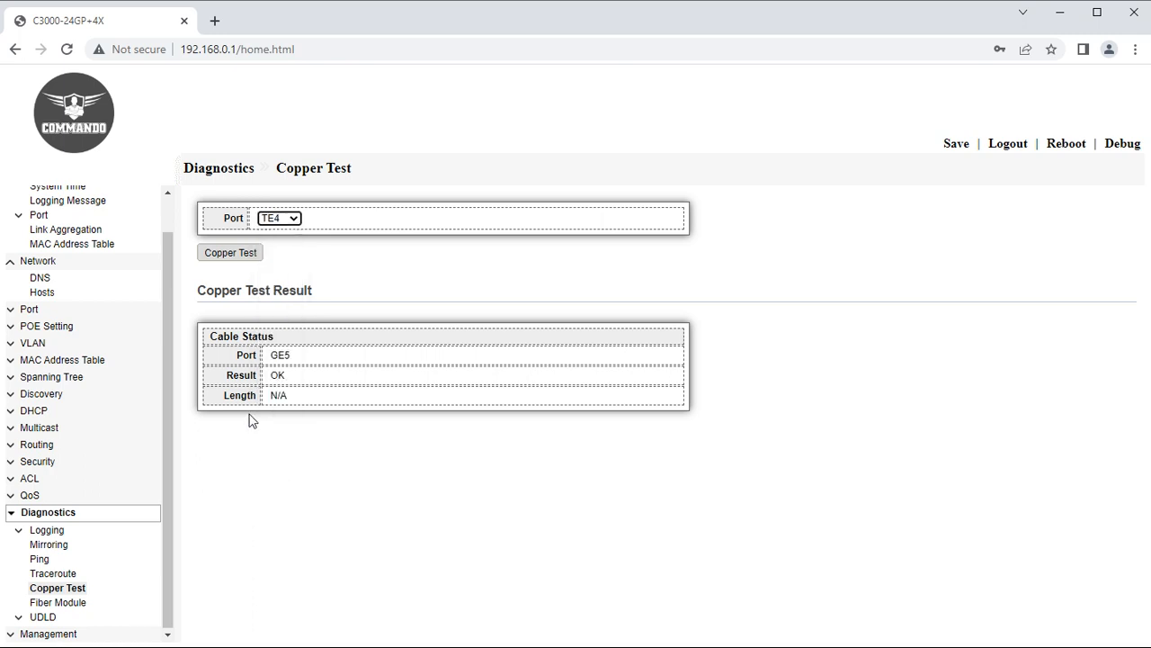
left_click(232, 256)
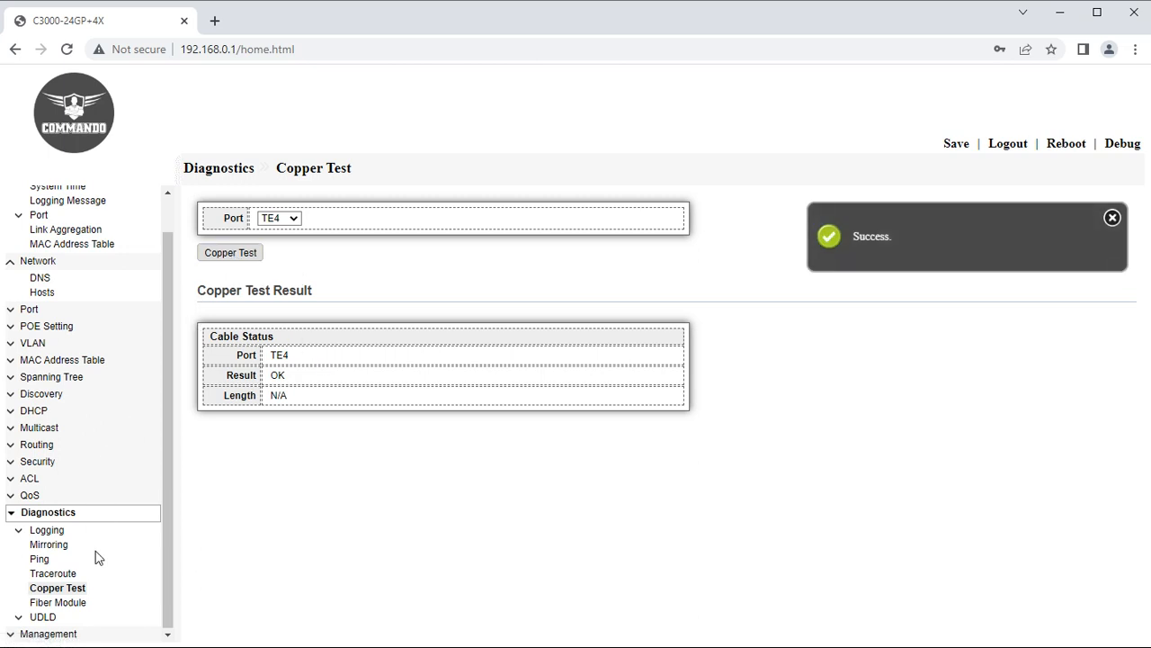
Check the Fiber Module status table and view TE4's module details.
left_click(74, 604)
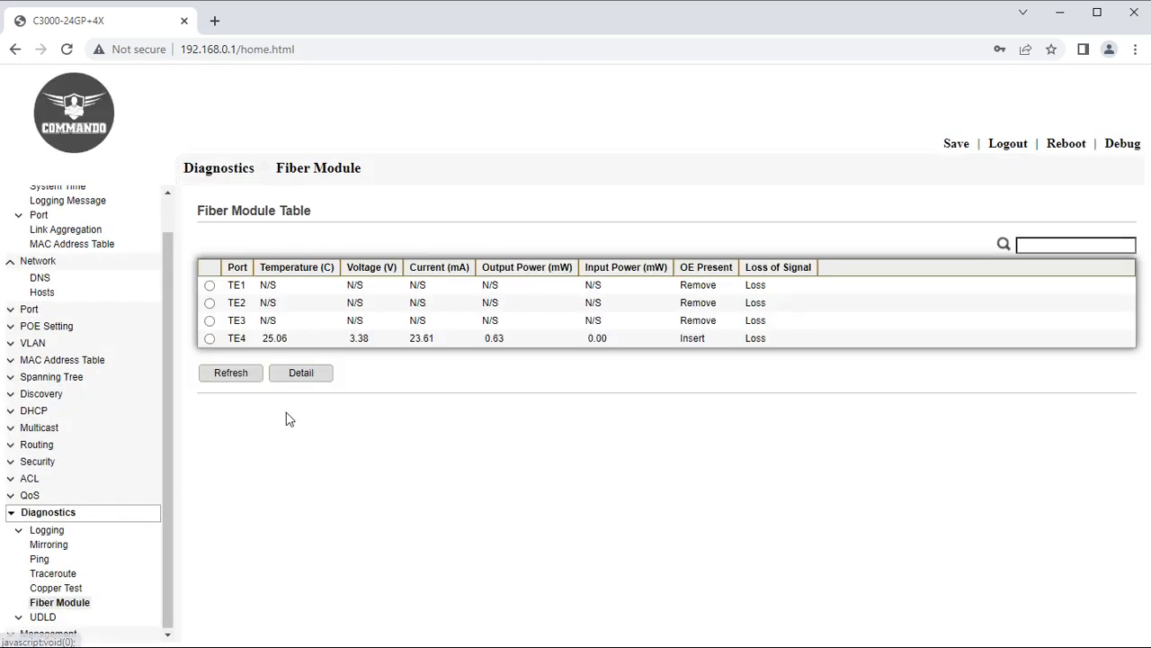
left_click_drag(231, 336, 717, 344)
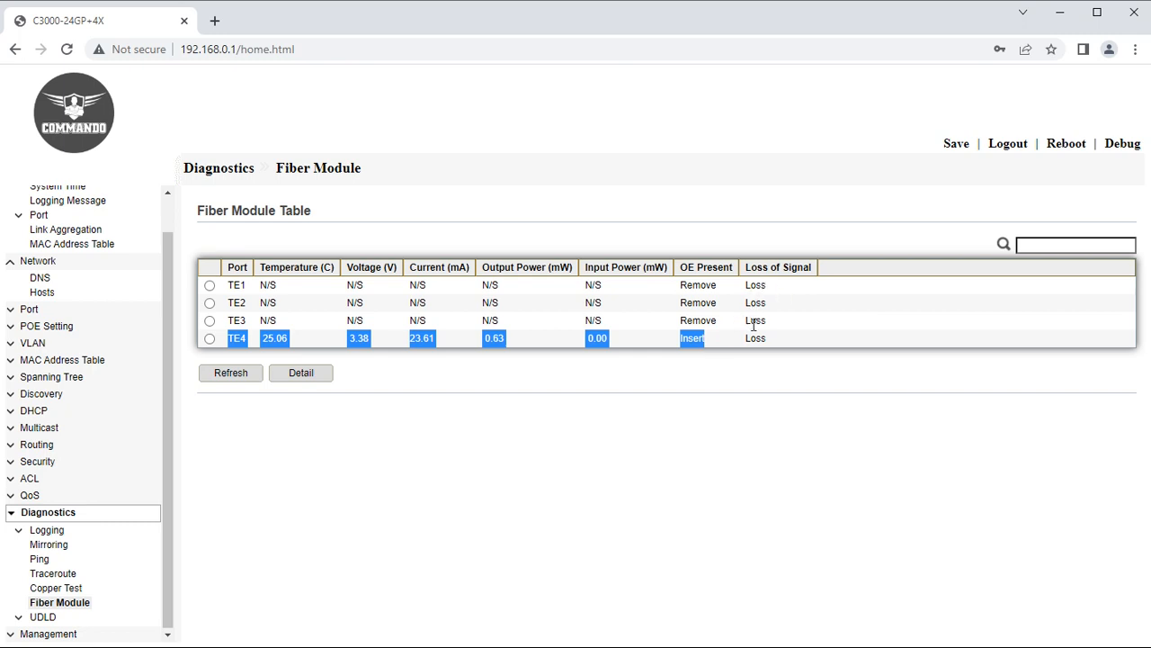
left_click(404, 501)
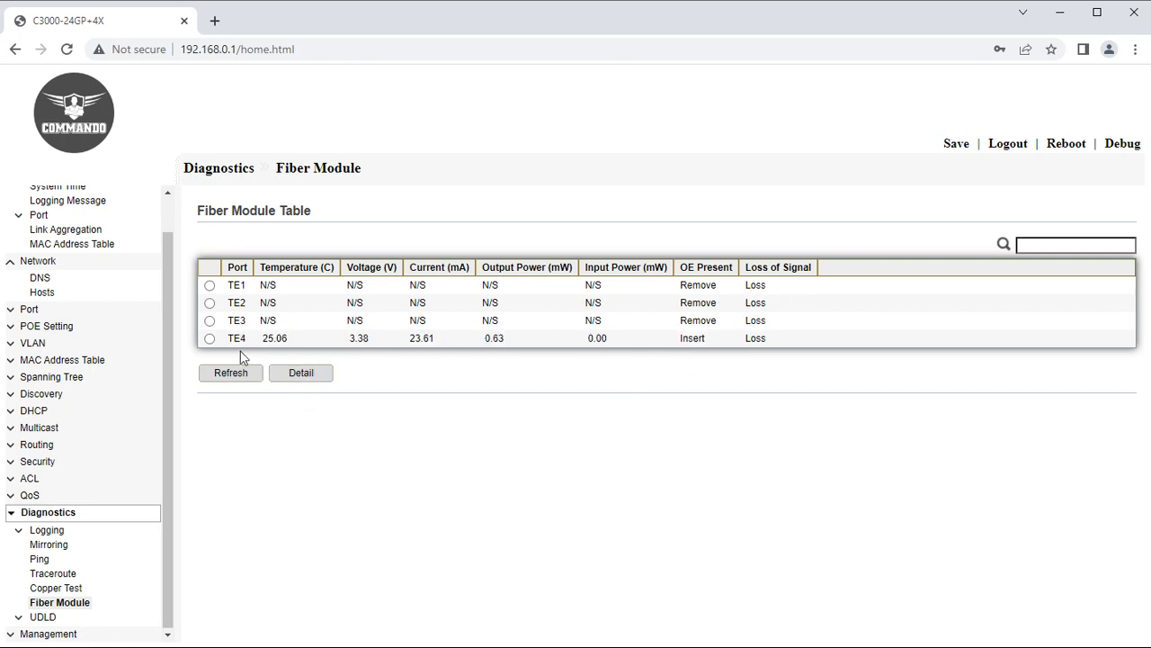
left_click(209, 338)
left_click(317, 377)
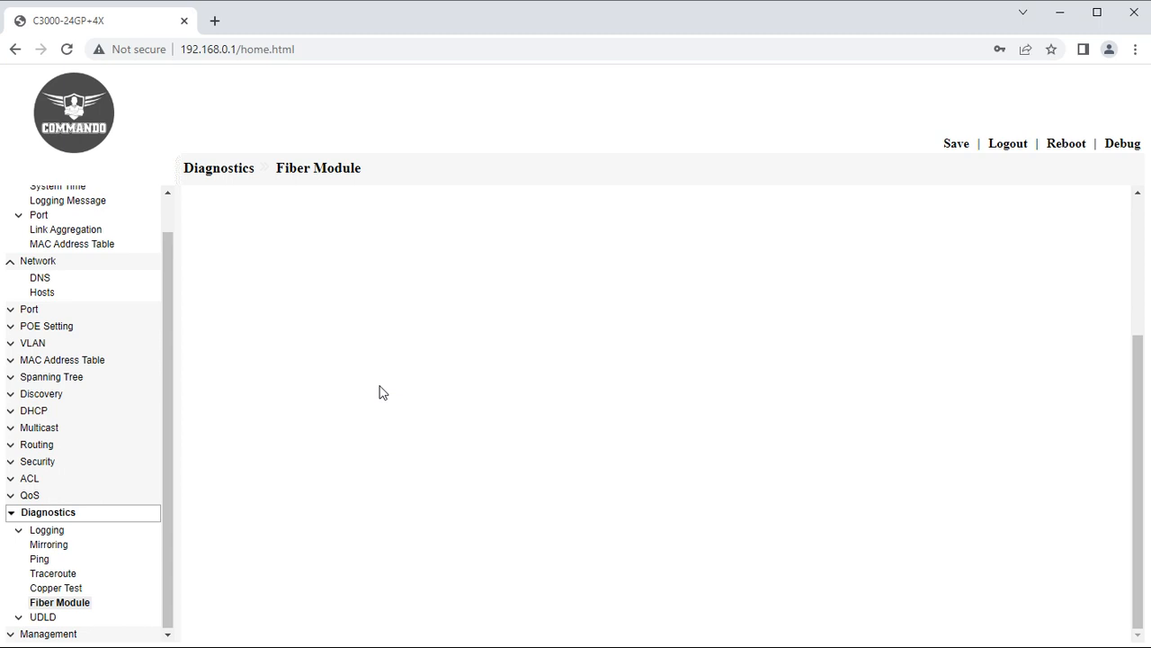
Review TE4's SFP/SFP+ transceiver type and 1310 nm wavelength fields.
scroll(335, 430, "down", 1)
scroll(377, 439, "up", 3)
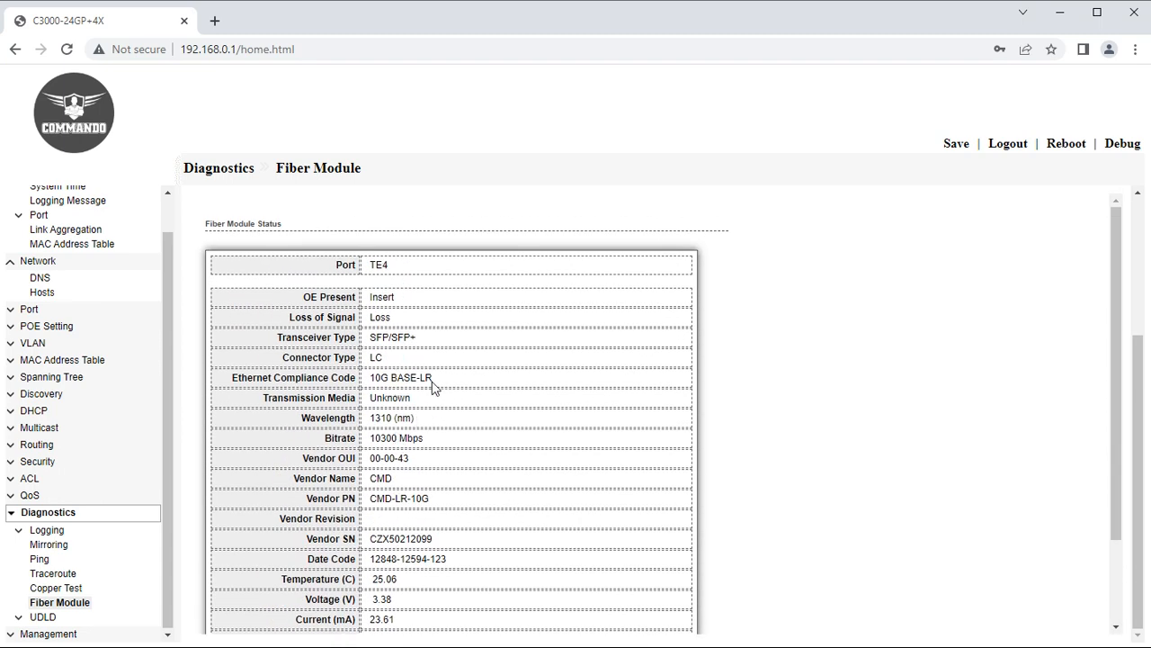
left_click_drag(427, 345, 281, 343)
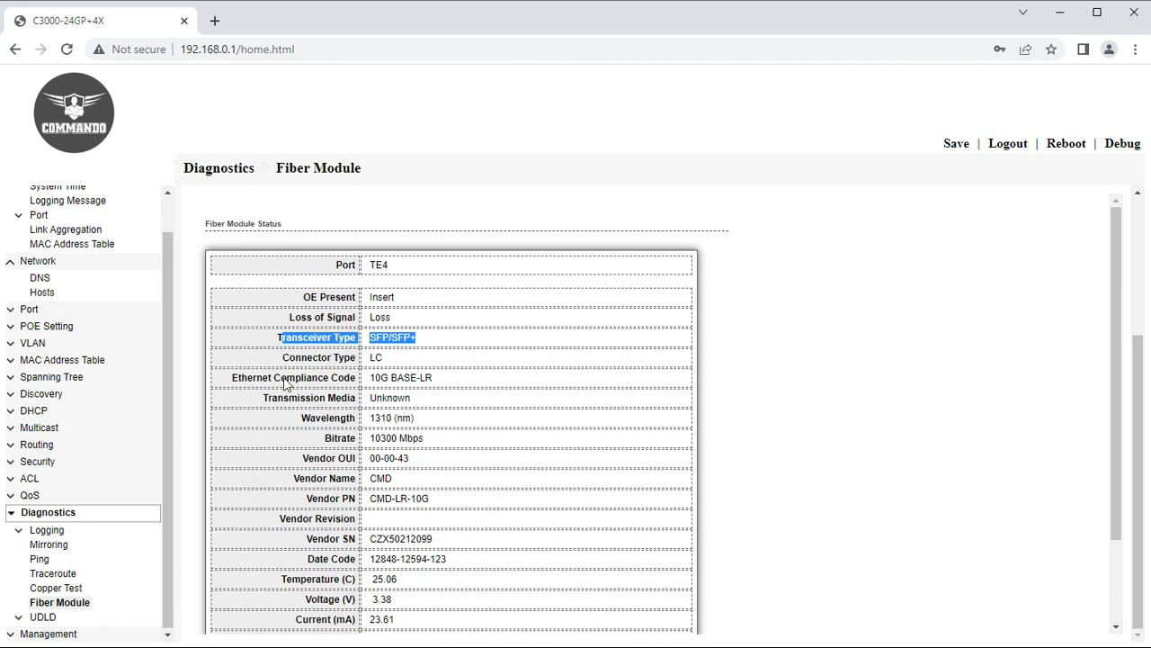
scroll(394, 422, "down", 2)
left_click_drag(442, 297, 365, 304)
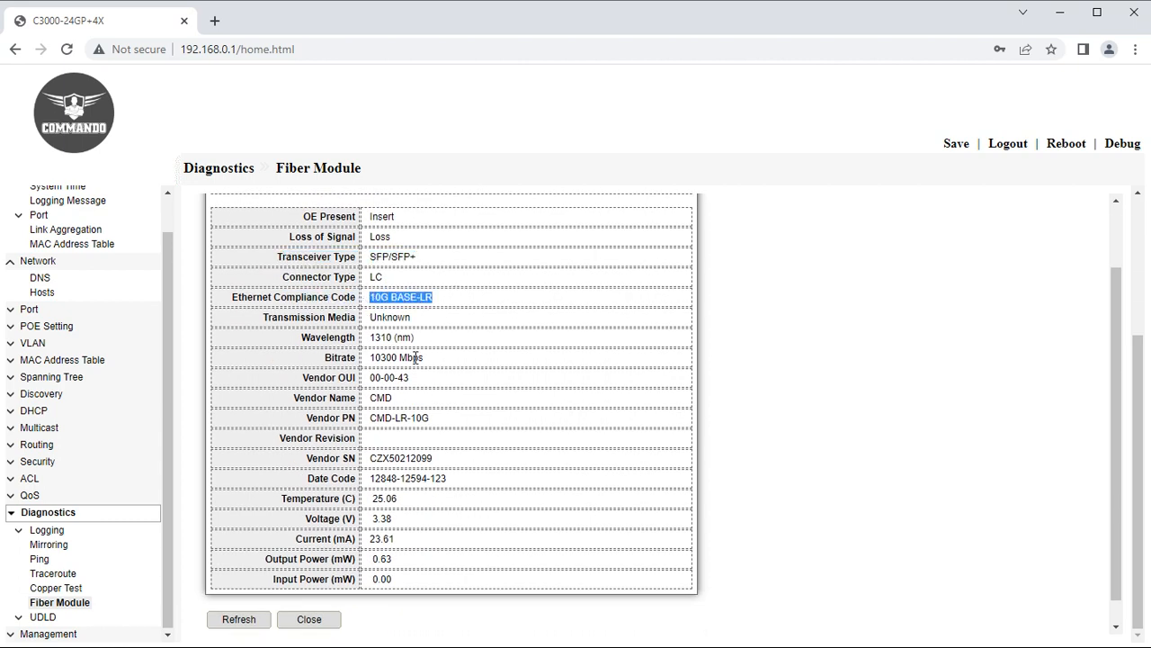
left_click_drag(423, 338, 365, 342)
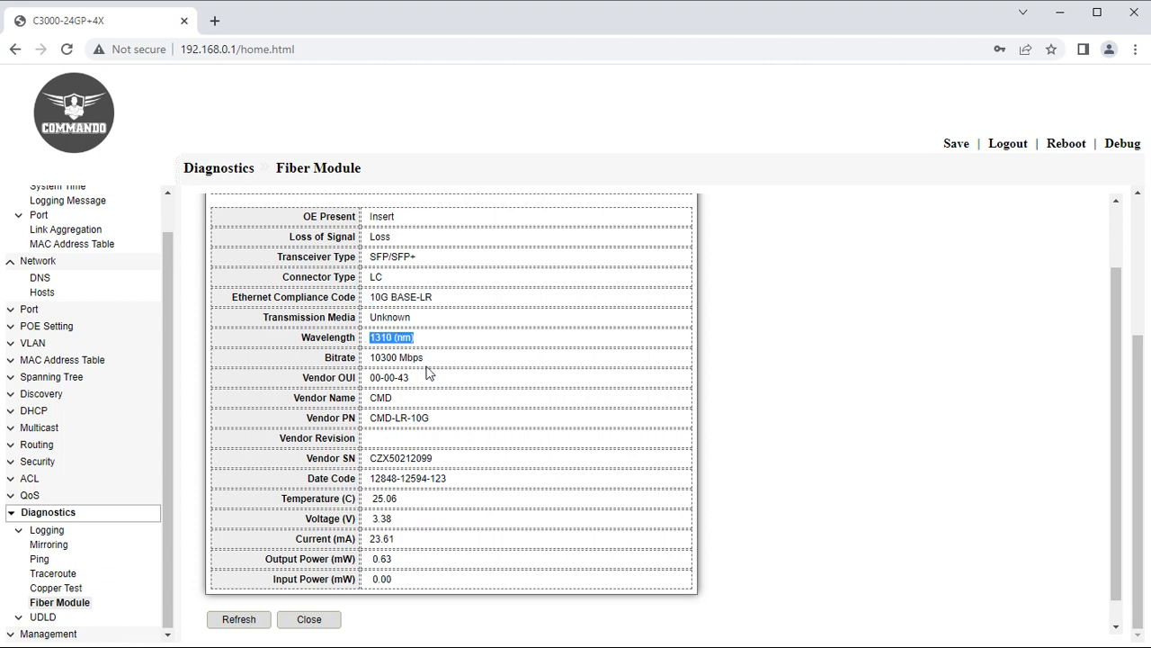
scroll(425, 411, "down", 1)
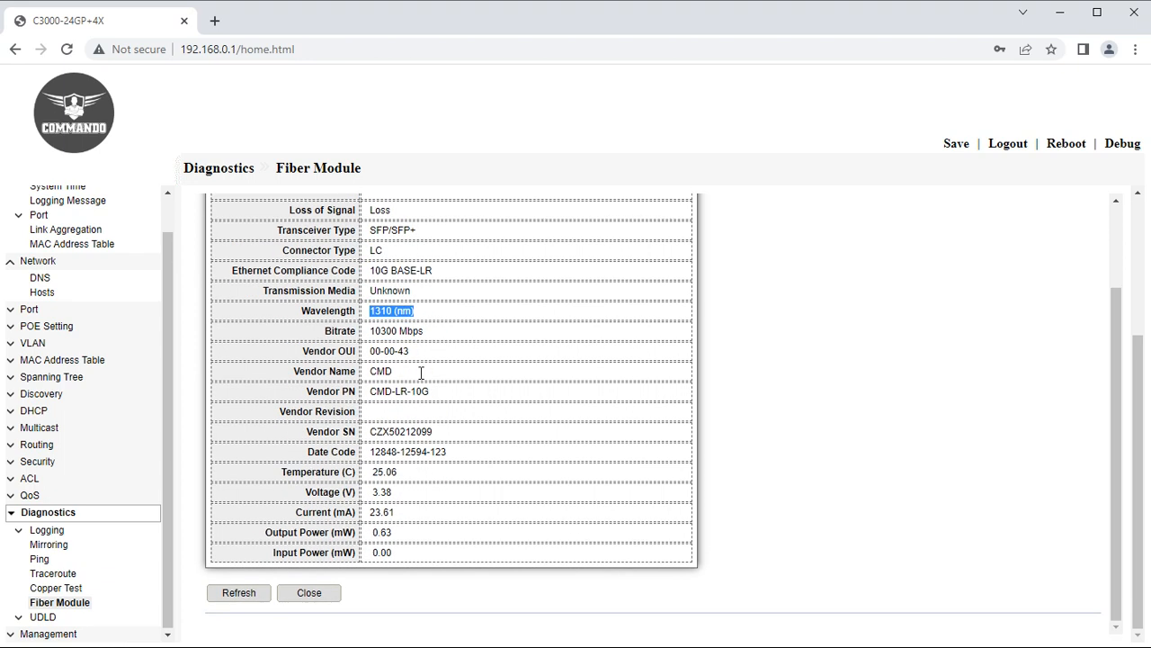
left_click_drag(422, 372, 366, 382)
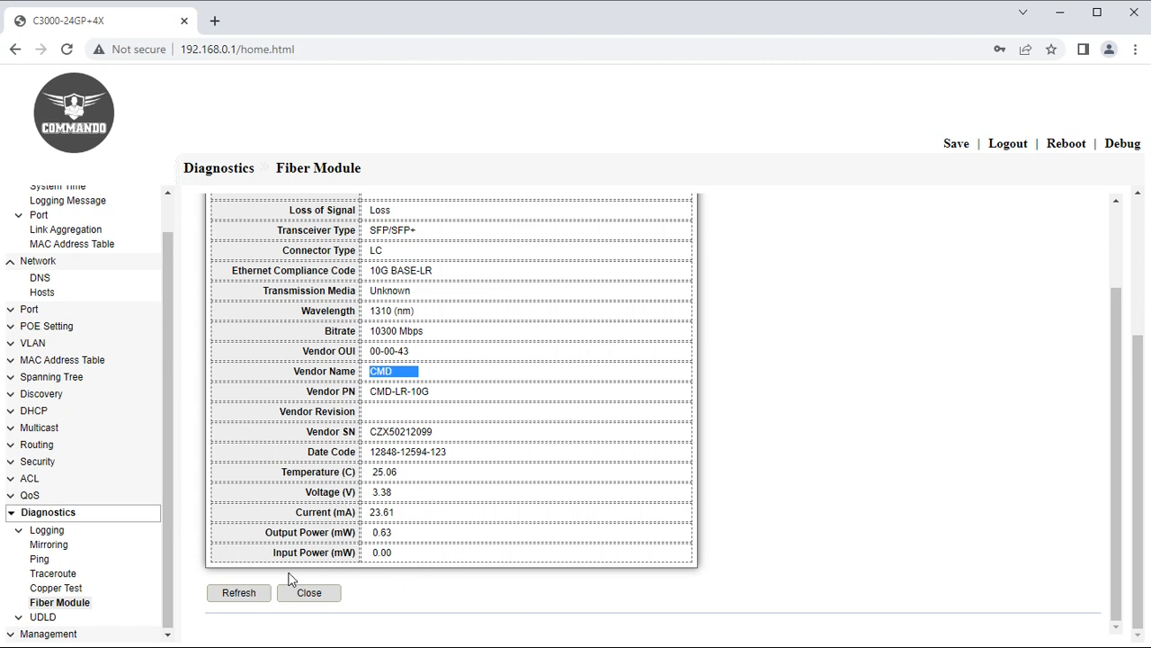
left_click(41, 619)
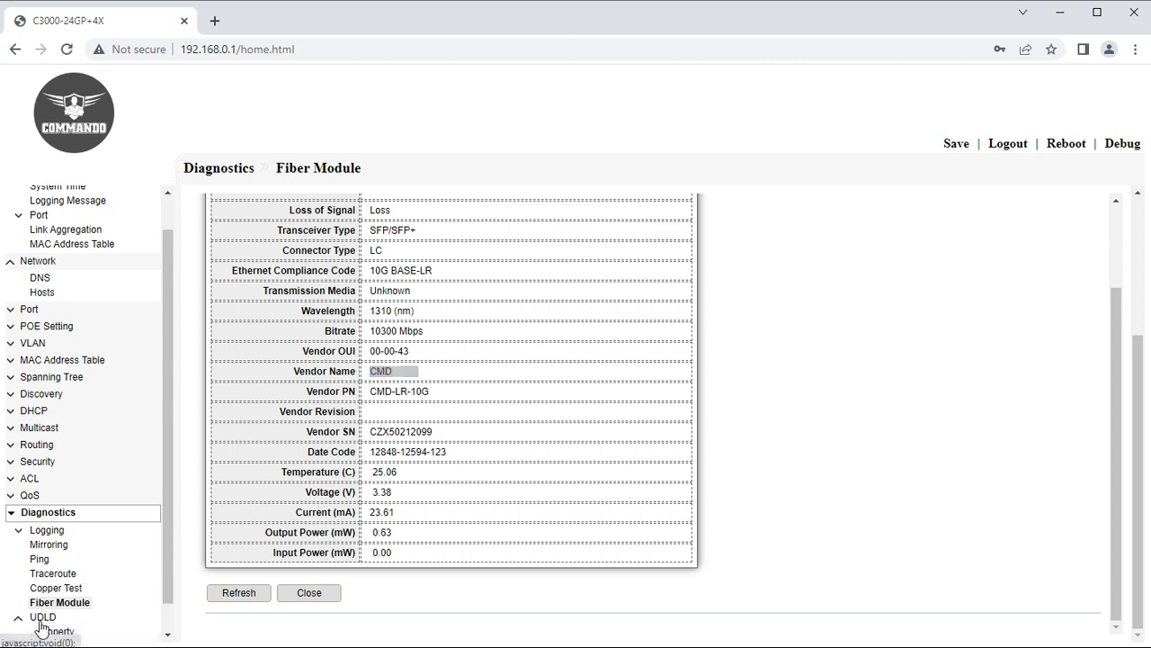
Open UDLD port settings and edit port TE4, leaving UDLD disabled.
scroll(45, 625, "down", 1)
left_click(52, 604)
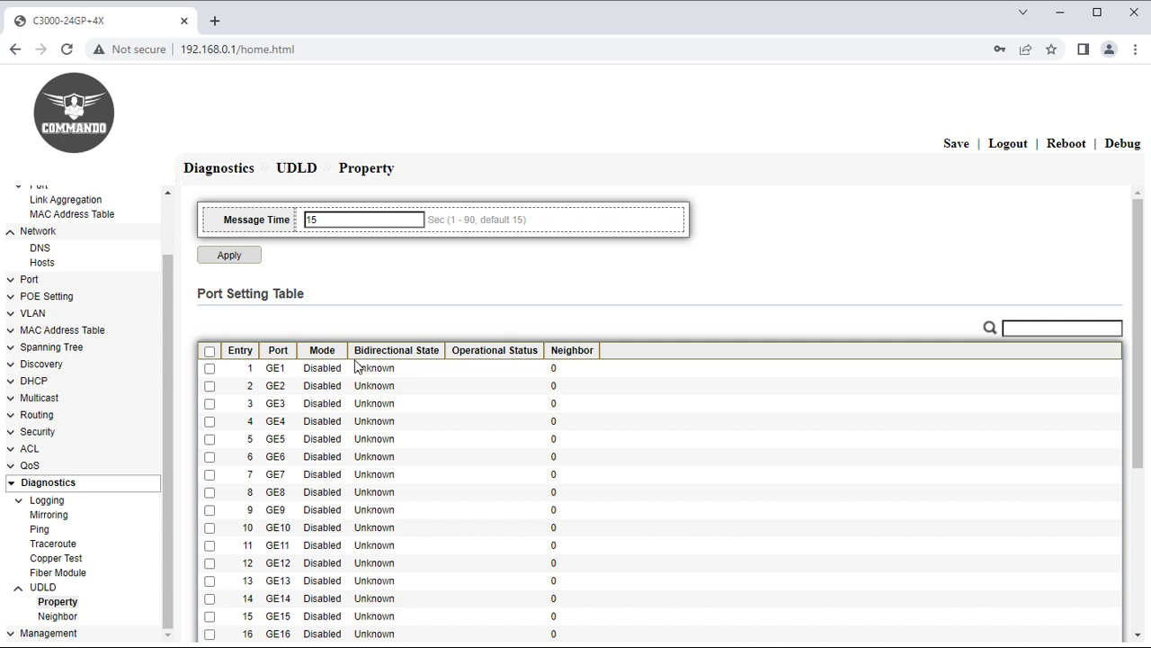
scroll(507, 375, "down", 3)
scroll(228, 263, "up", 1)
scroll(228, 263, "up", 2)
scroll(252, 540, "down", 5)
left_click(209, 574)
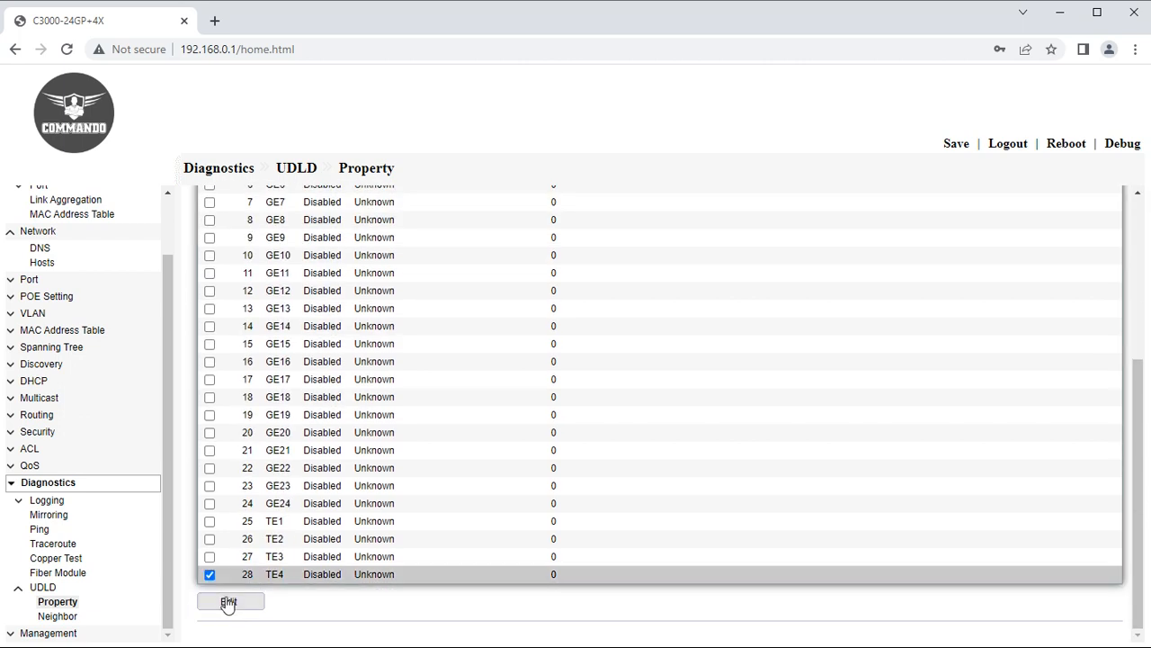
left_click(227, 600)
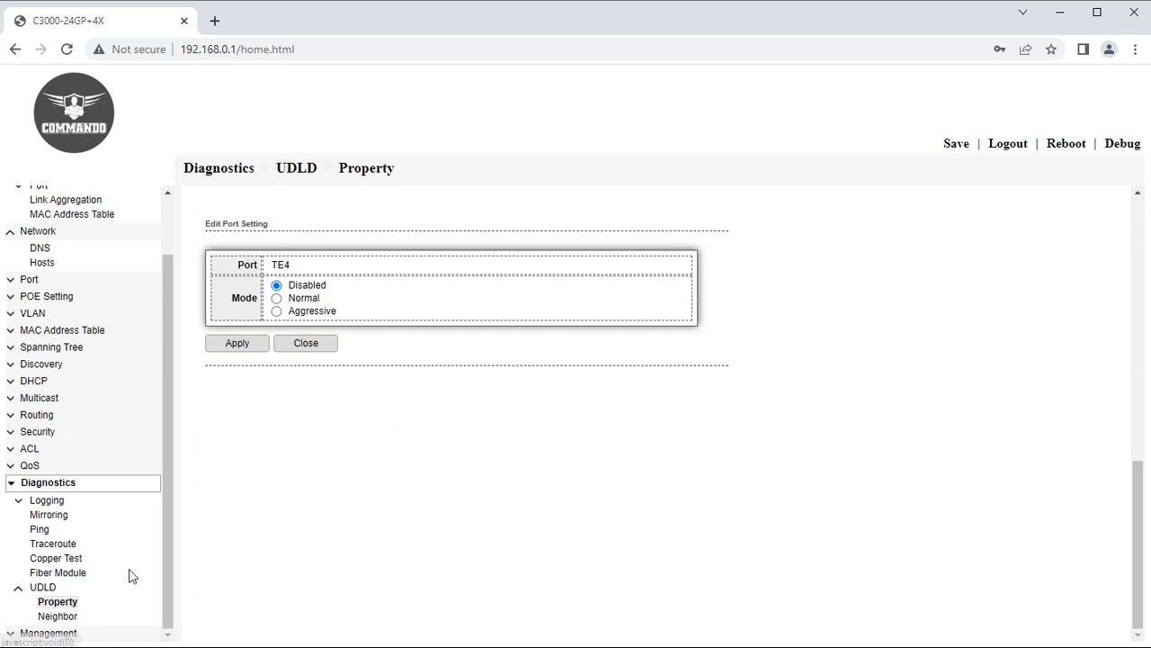
View the UDLD neighbor table, then go to Management User Account.
left_click(76, 618)
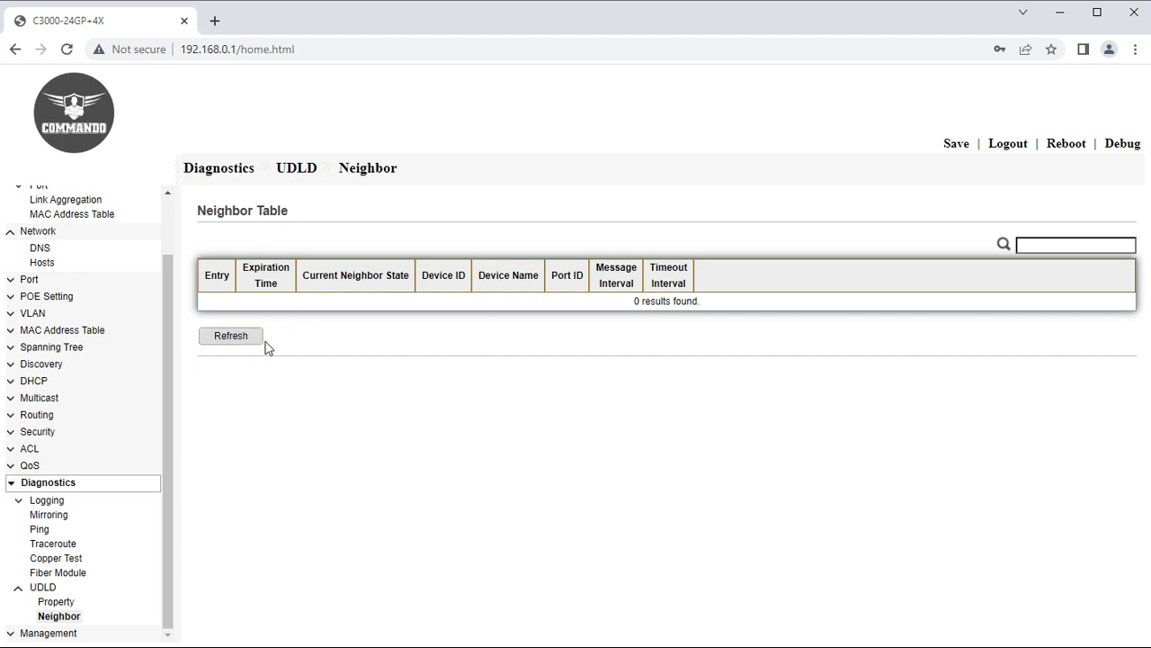
left_click(9, 487)
left_click(23, 573)
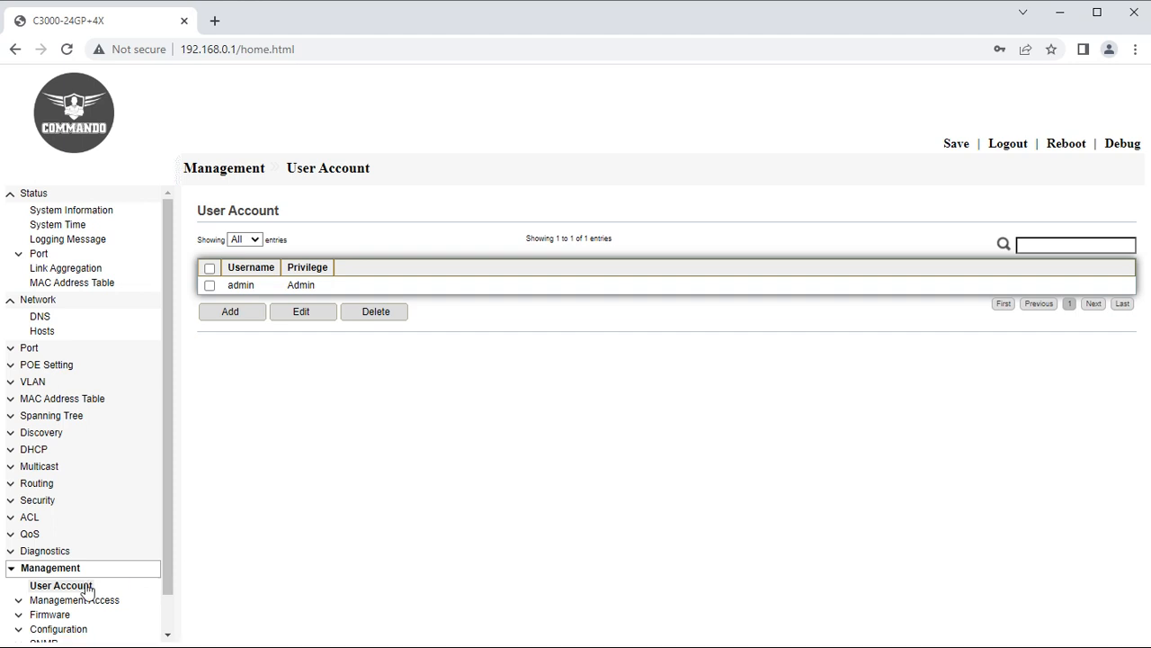
Add a new user account with a username, password and restricted User privilege.
double_click(260, 287)
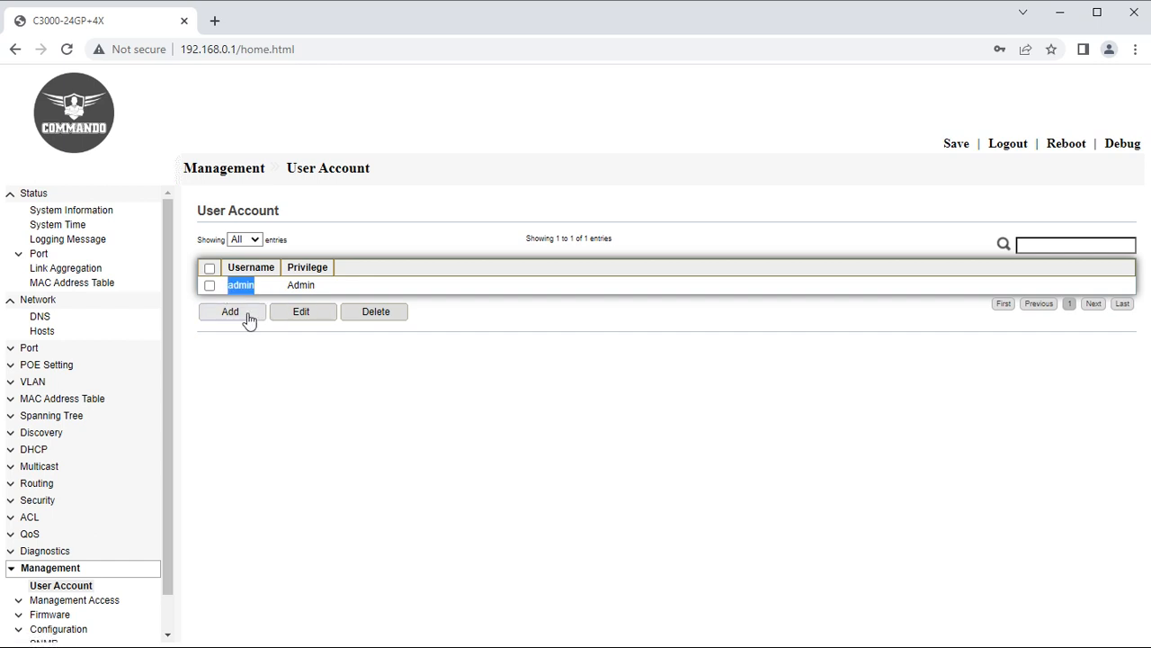
left_click(243, 313)
left_click(349, 267)
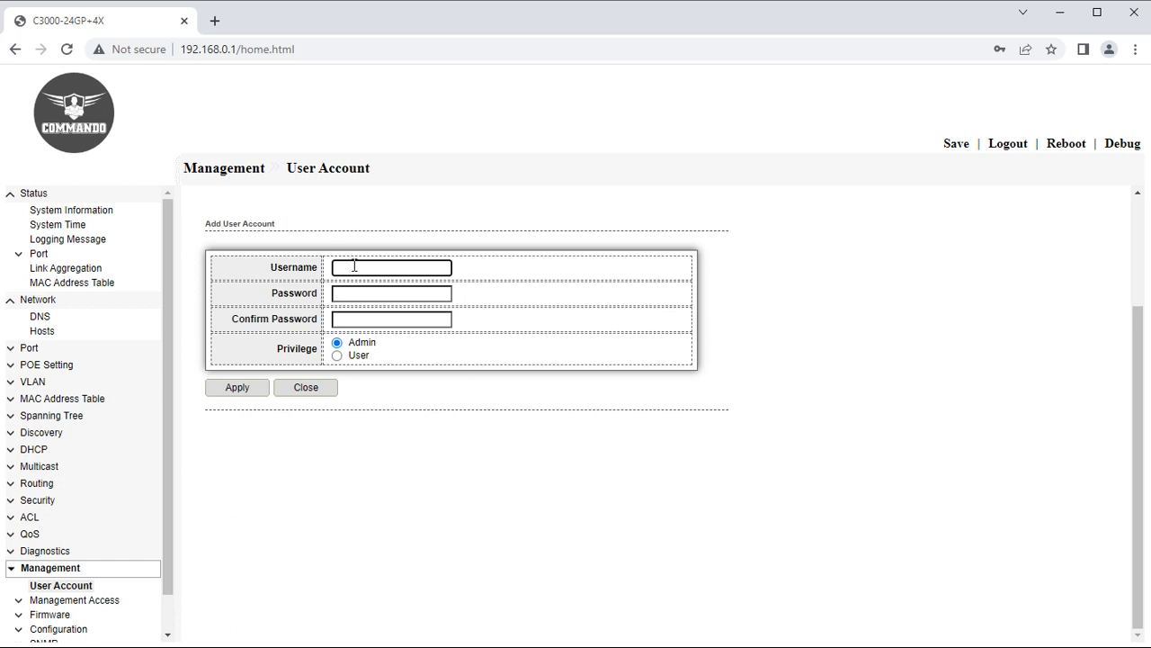
type("COMMANDO")
left_click(388, 290)
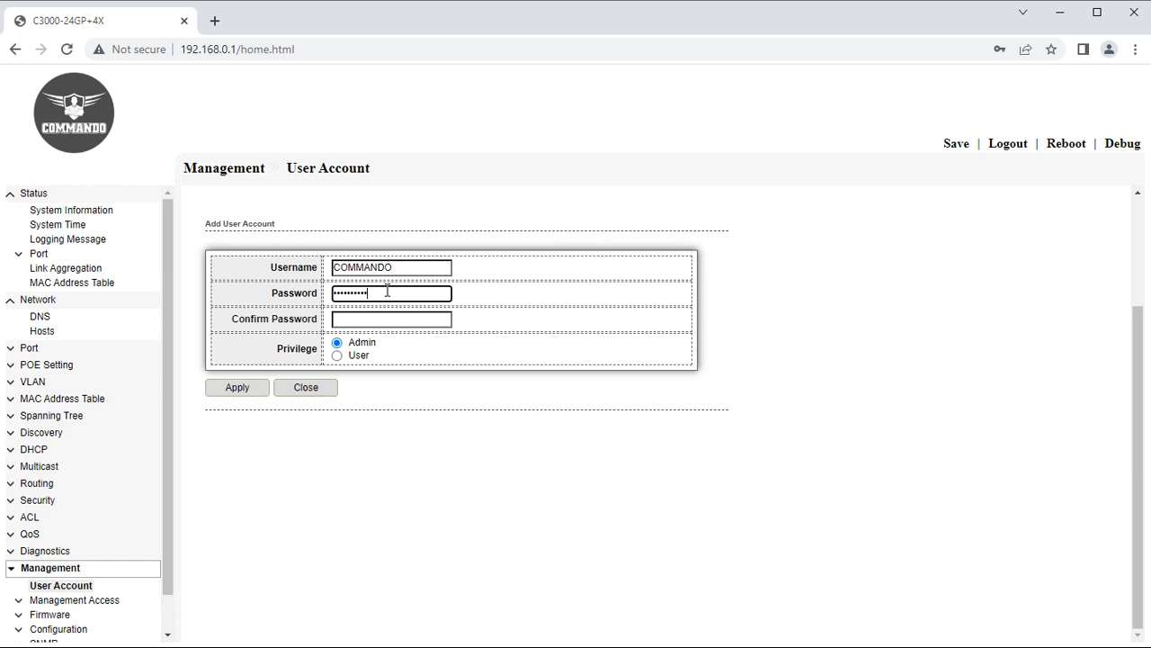
left_click(368, 316)
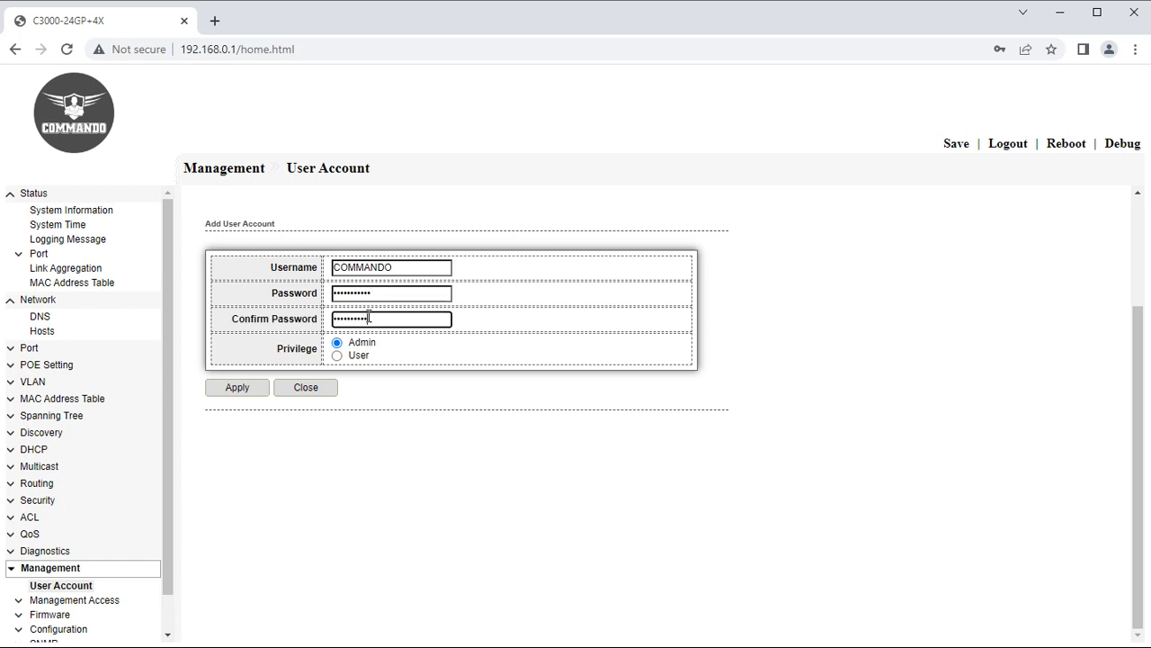
left_click(338, 356)
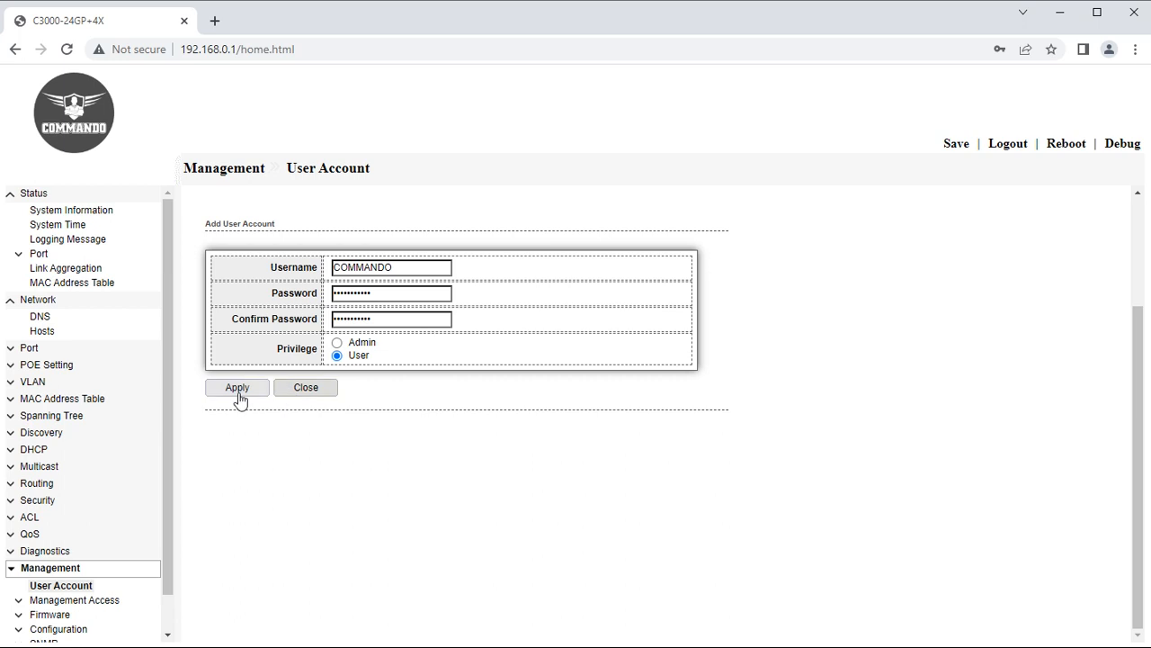
left_click(240, 394)
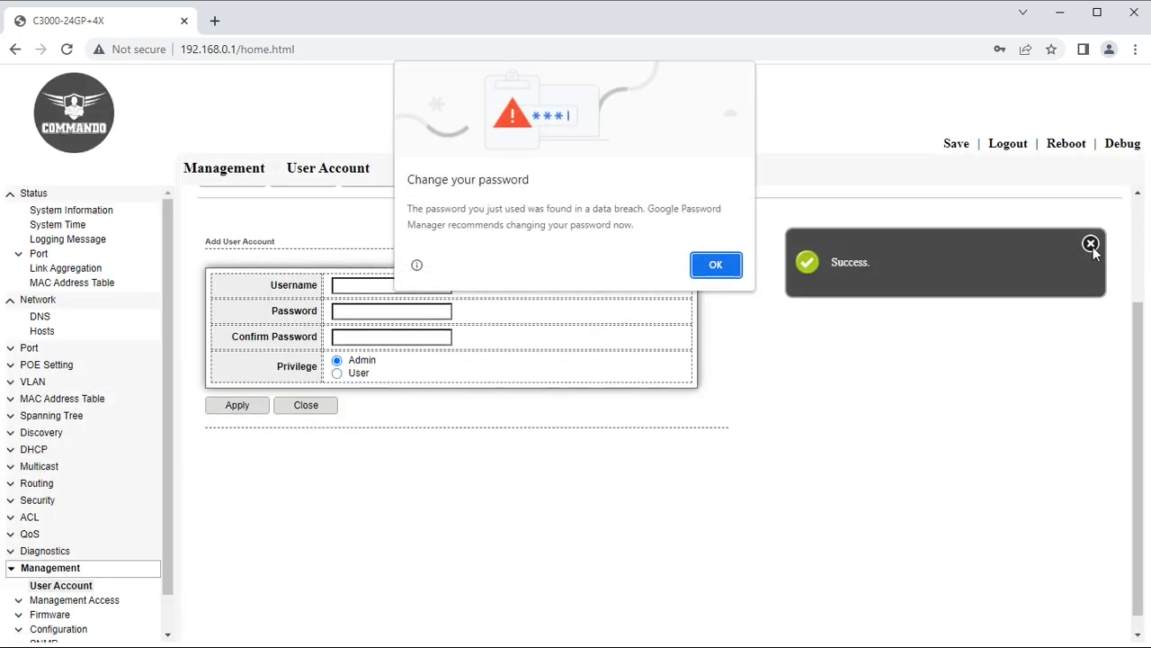
Dismiss the browser password prompts and check both accounts in the user list.
left_click(708, 264)
left_click(1024, 279)
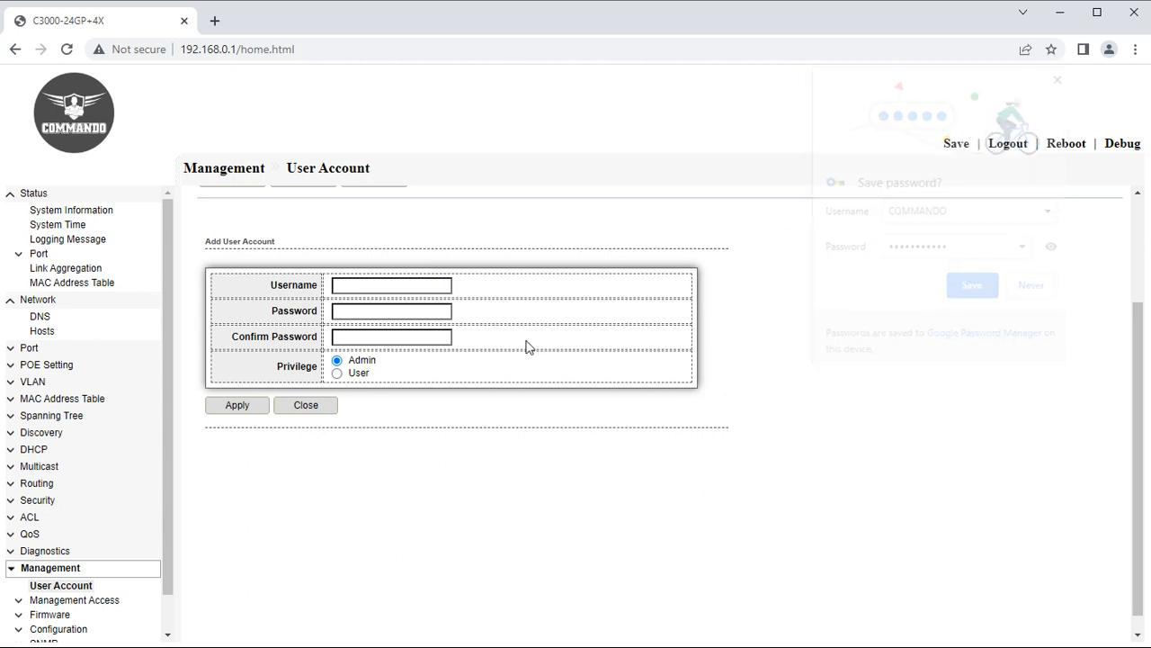
left_click(71, 590)
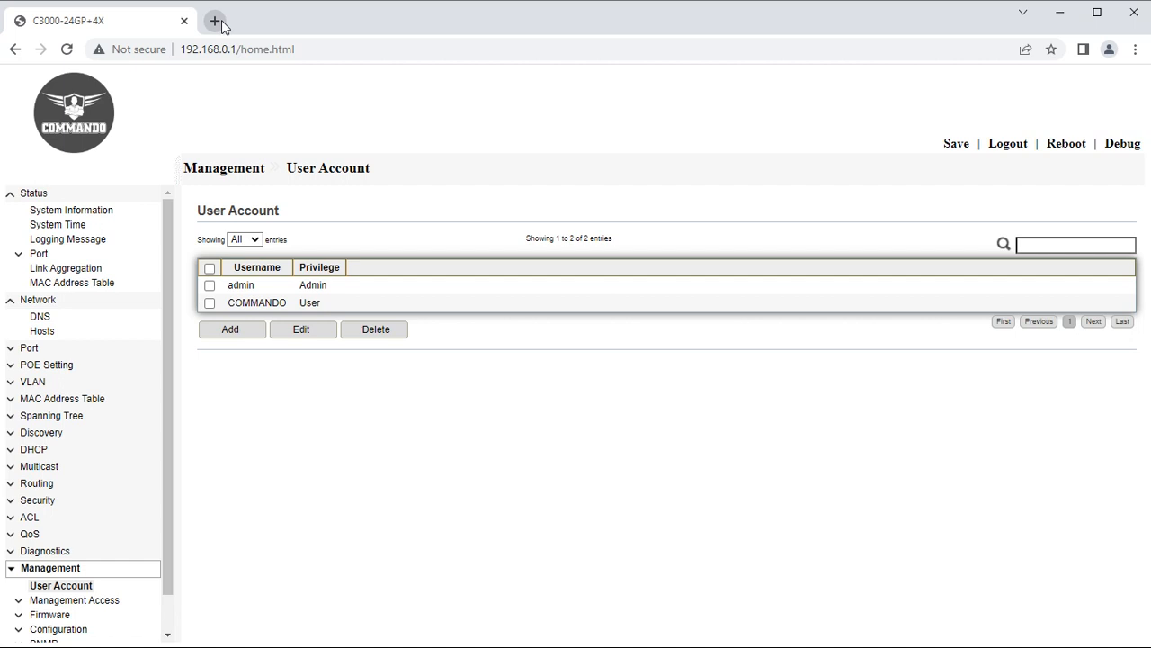
left_click_drag(335, 288, 301, 292)
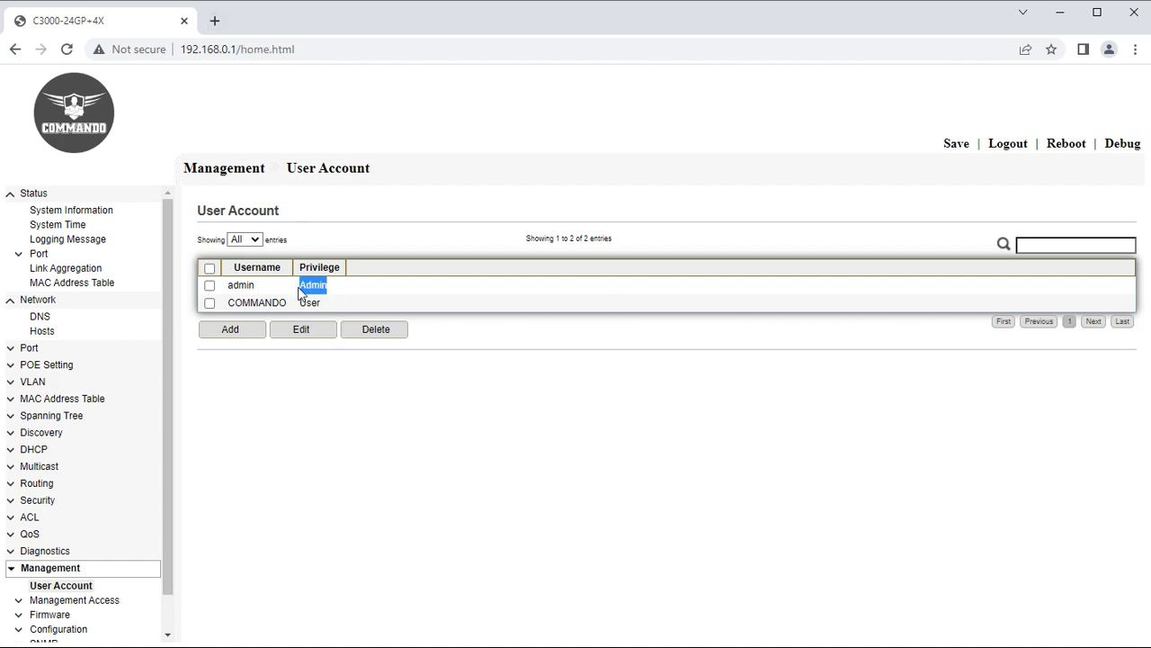
left_click(209, 286)
left_click_drag(320, 304, 300, 306)
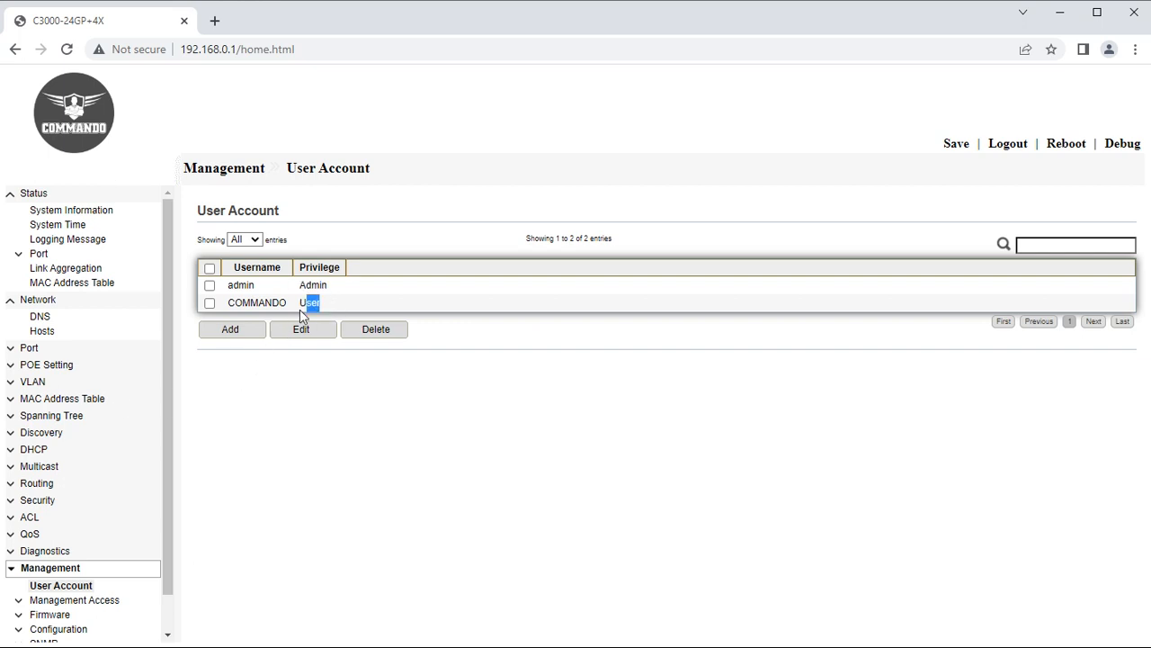
In a new browser tab, load the switch login page at 192.168.0.1.
left_click(214, 20)
left_click(231, 52)
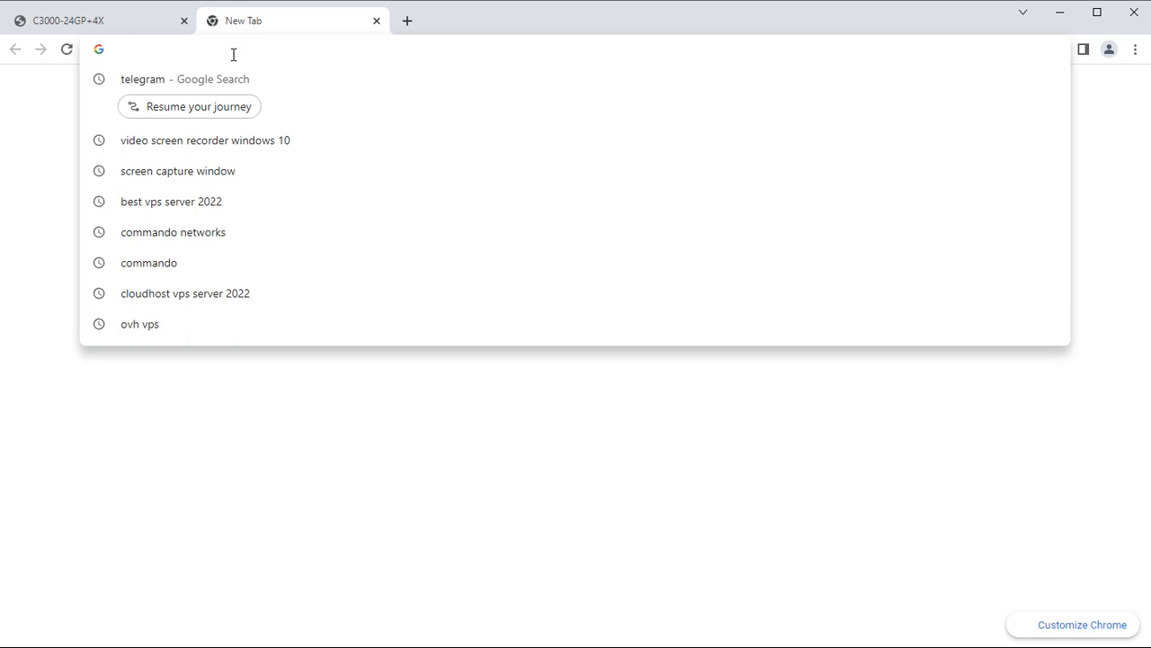
type("19")
key("Return")
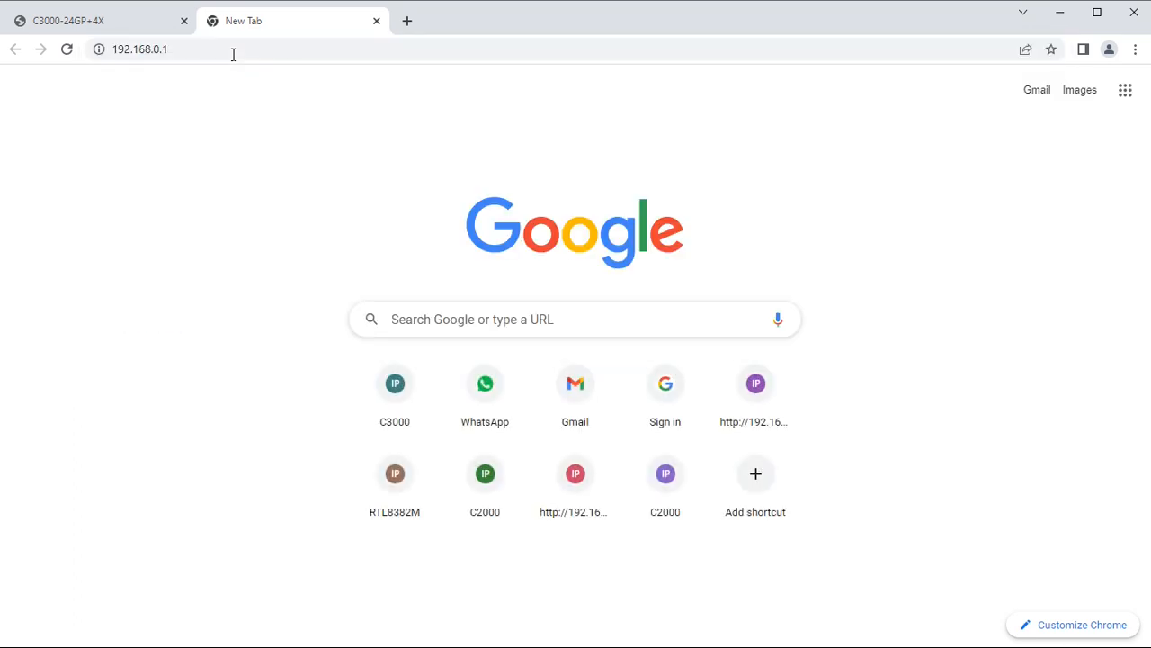
Log in as the restricted user, dismiss the browser prompts, and compare its Status-only menu.
left_click(558, 405)
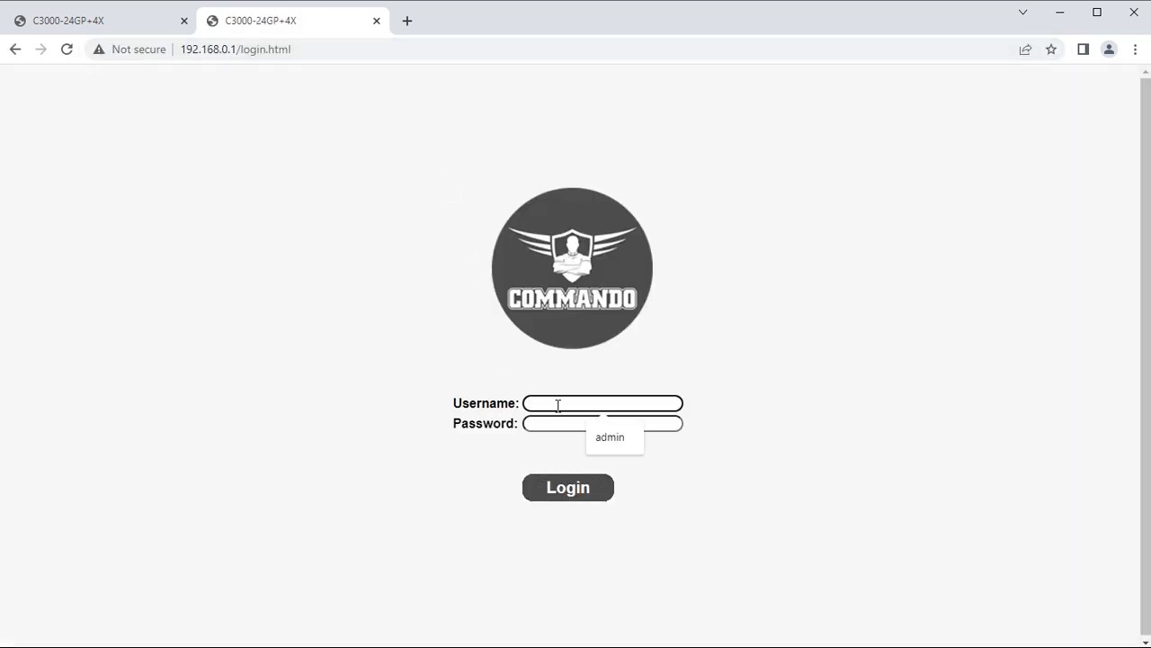
type("COMMANDO")
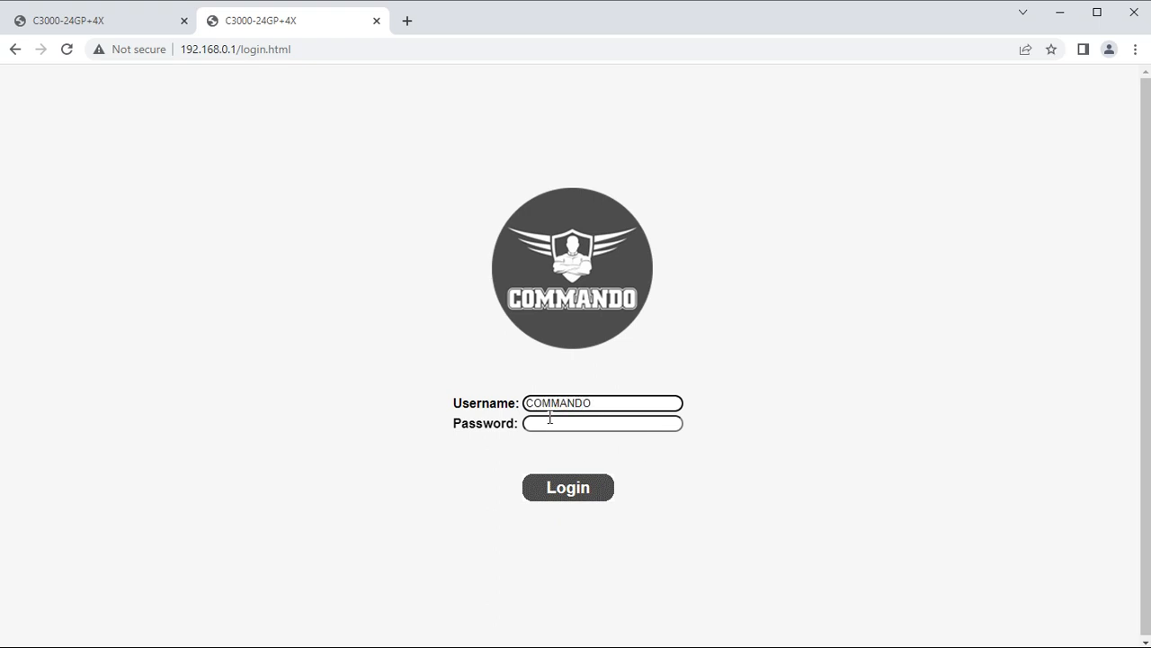
left_click(552, 423)
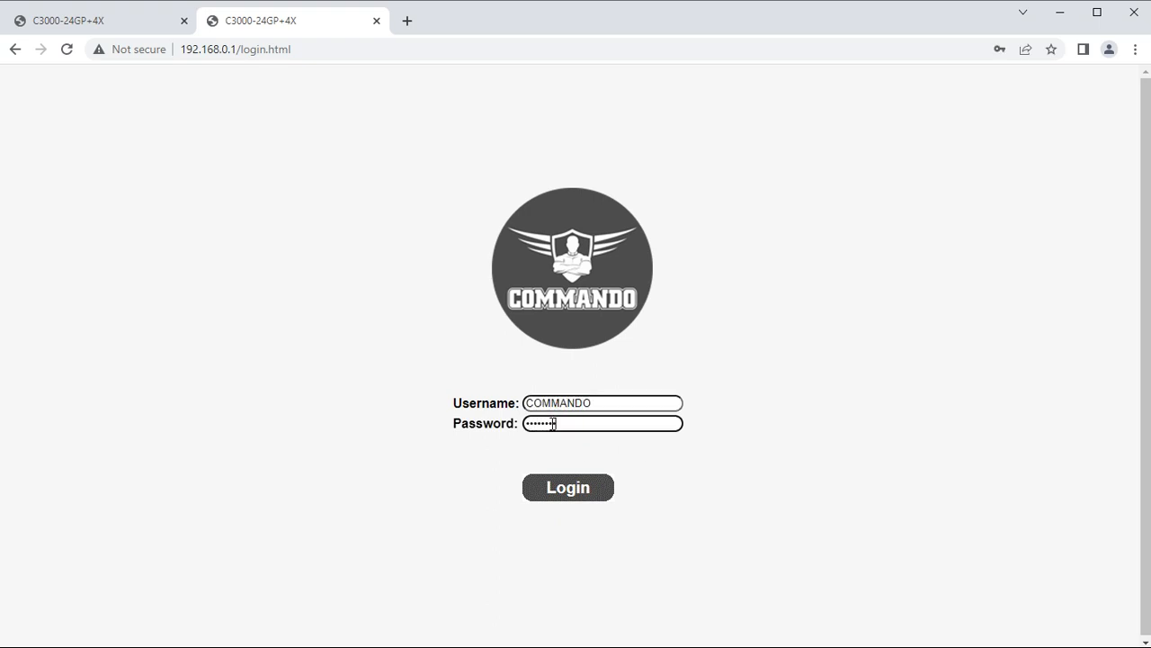
left_click(546, 497)
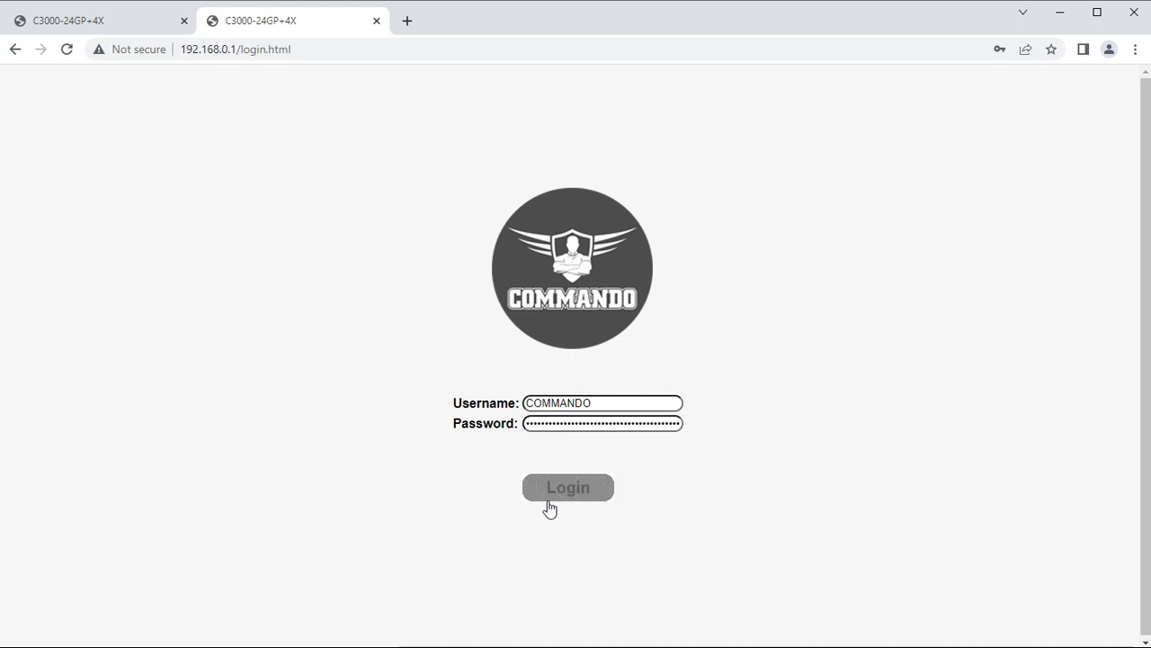
left_click(716, 264)
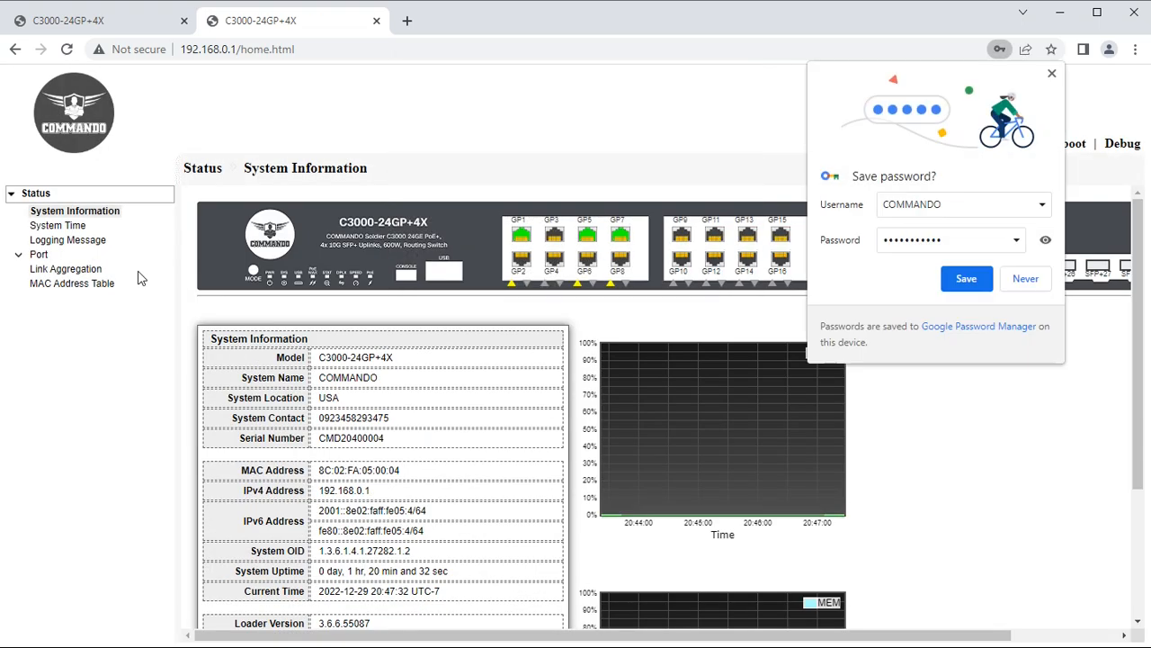
left_click(1022, 280)
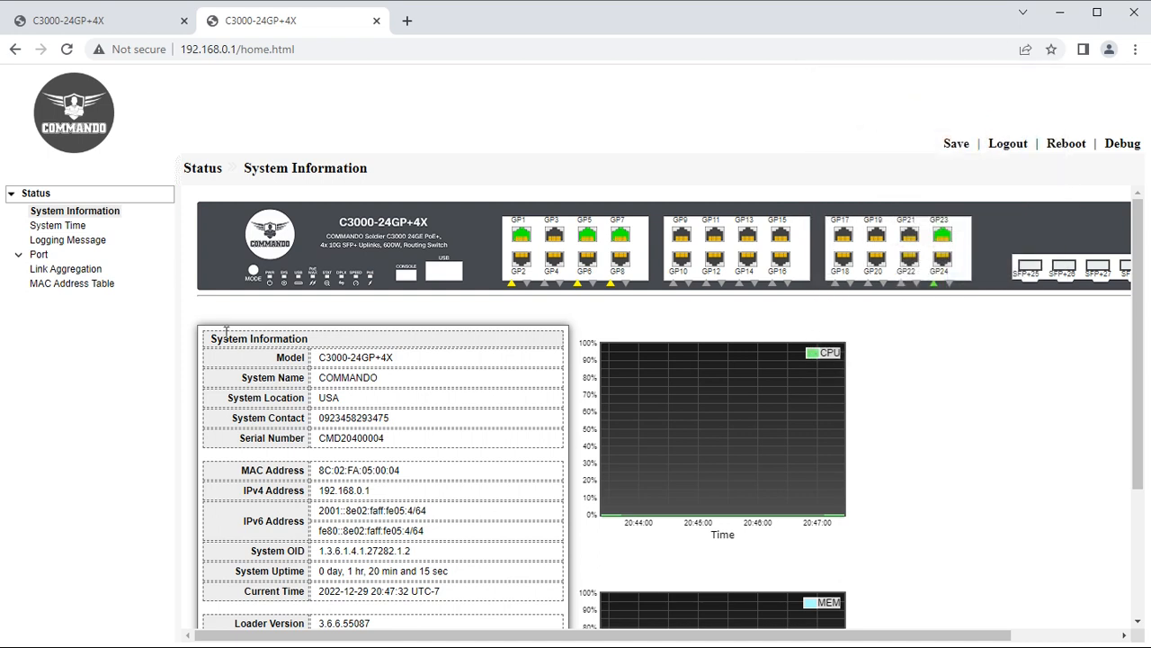
left_click(132, 30)
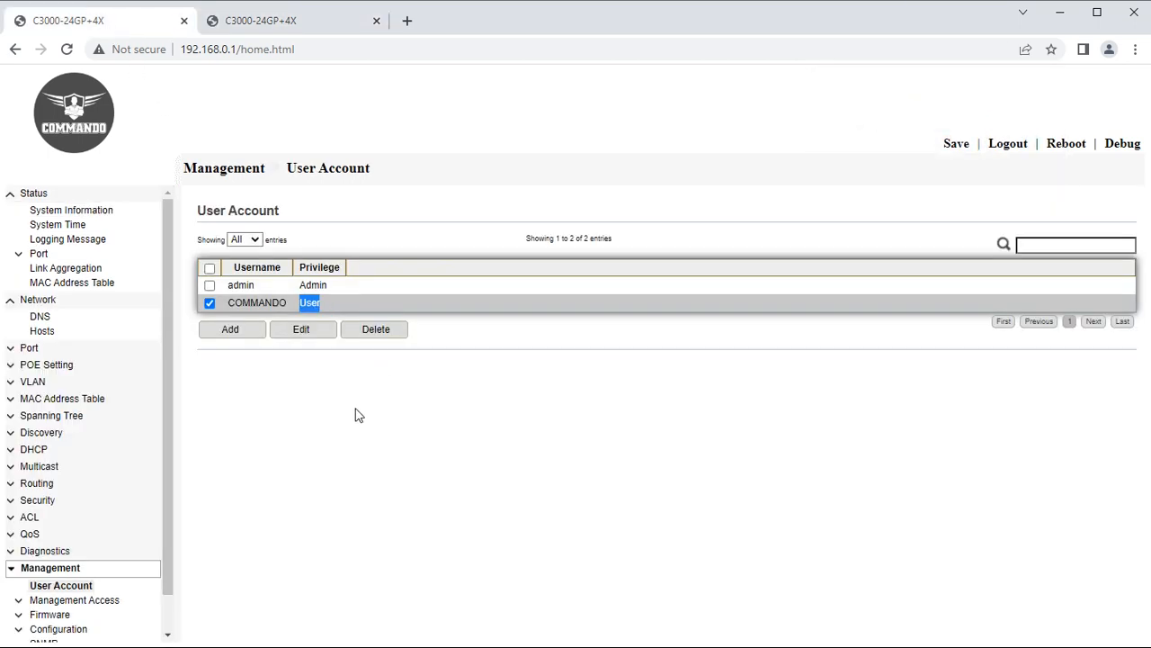
left_click(267, 20)
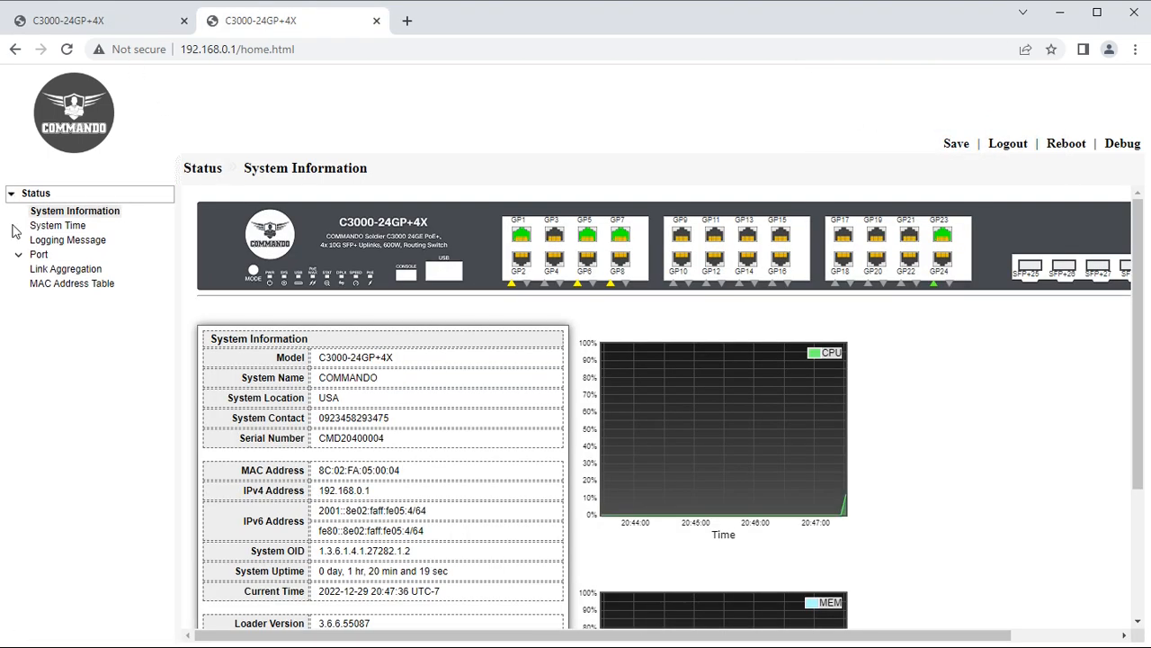
Back in the admin tab, untick both account rows and expand Management Access.
key("ctrl+shift+Tab")
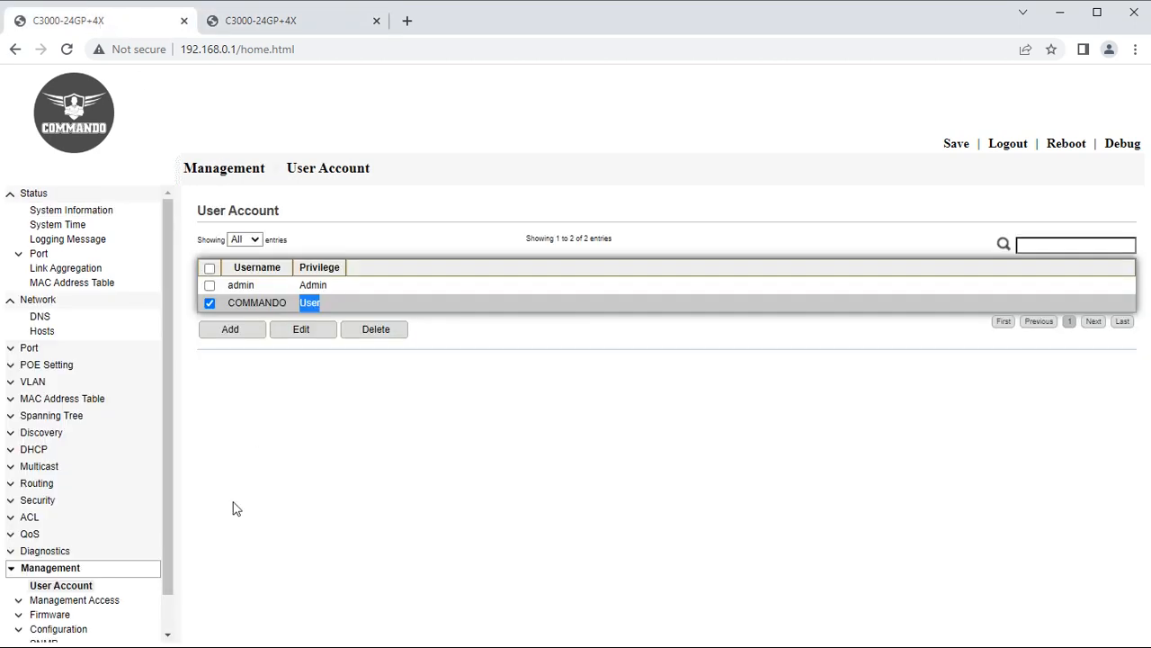
left_click(209, 304)
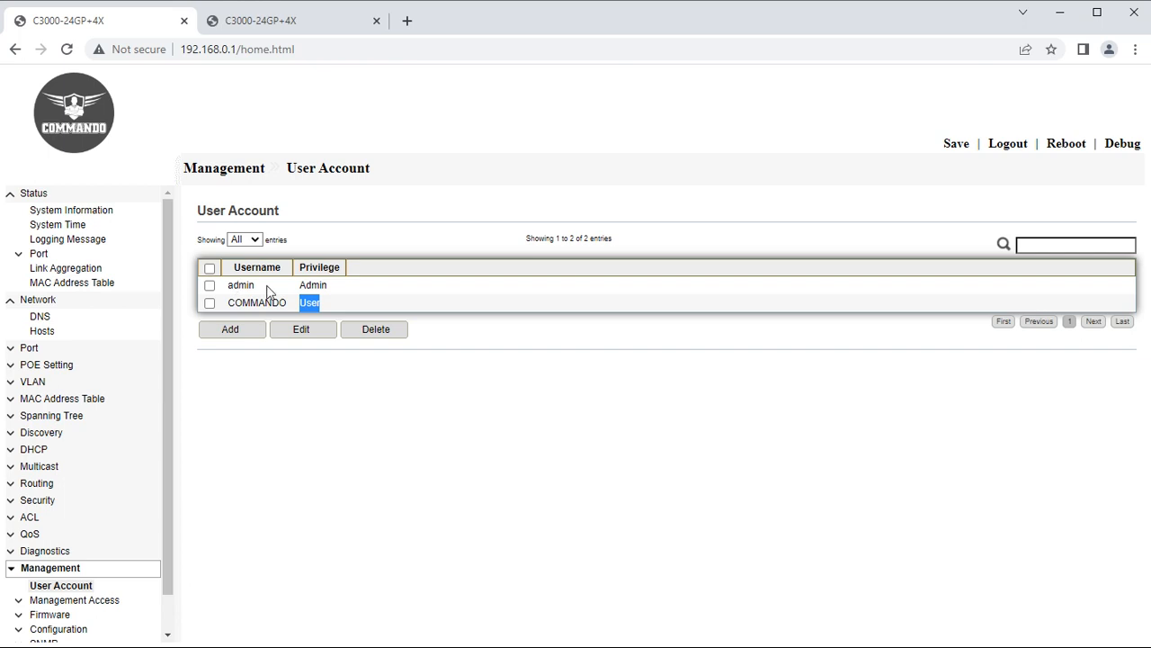
left_click_drag(256, 285, 228, 285)
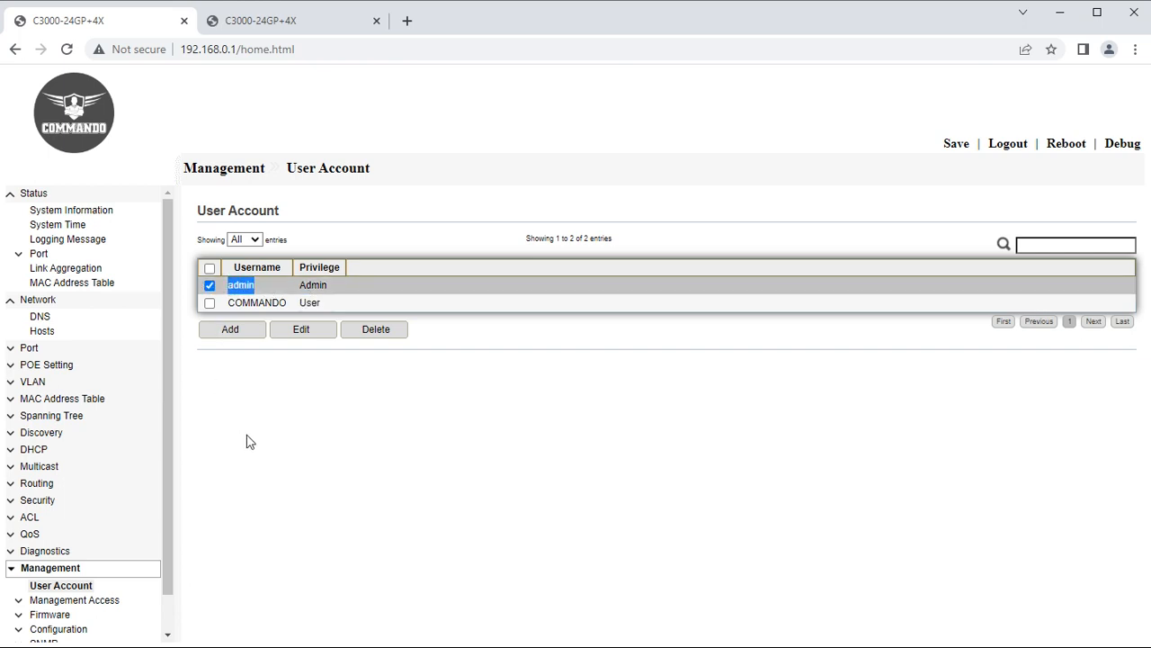
left_click(210, 285)
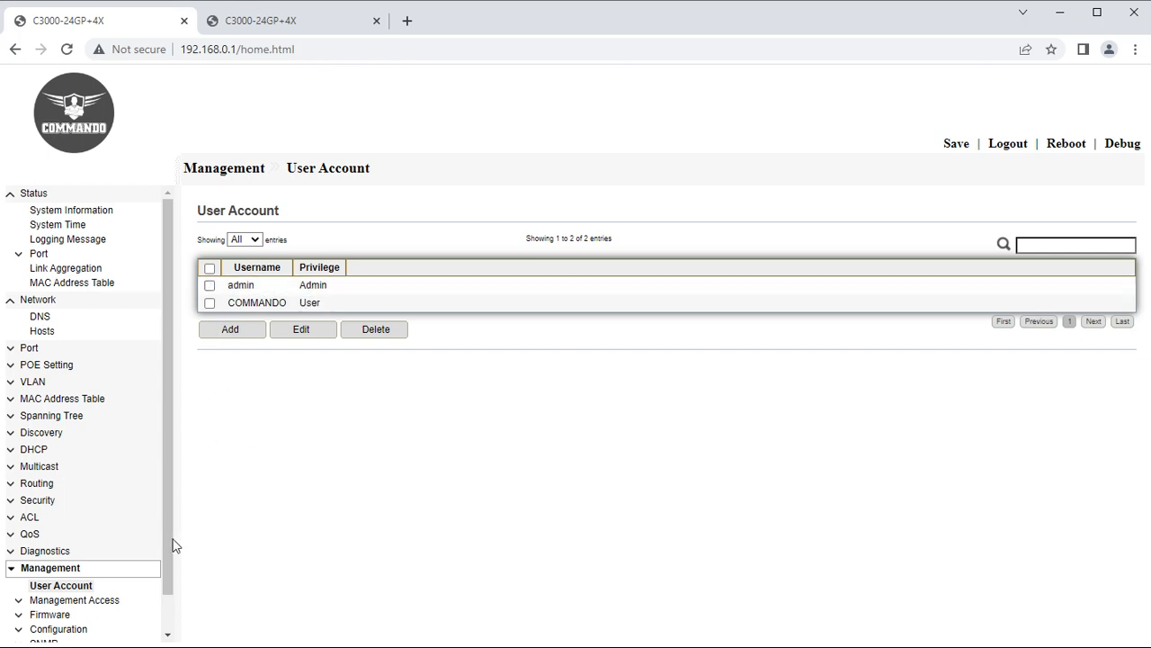
left_click_drag(165, 544, 165, 577)
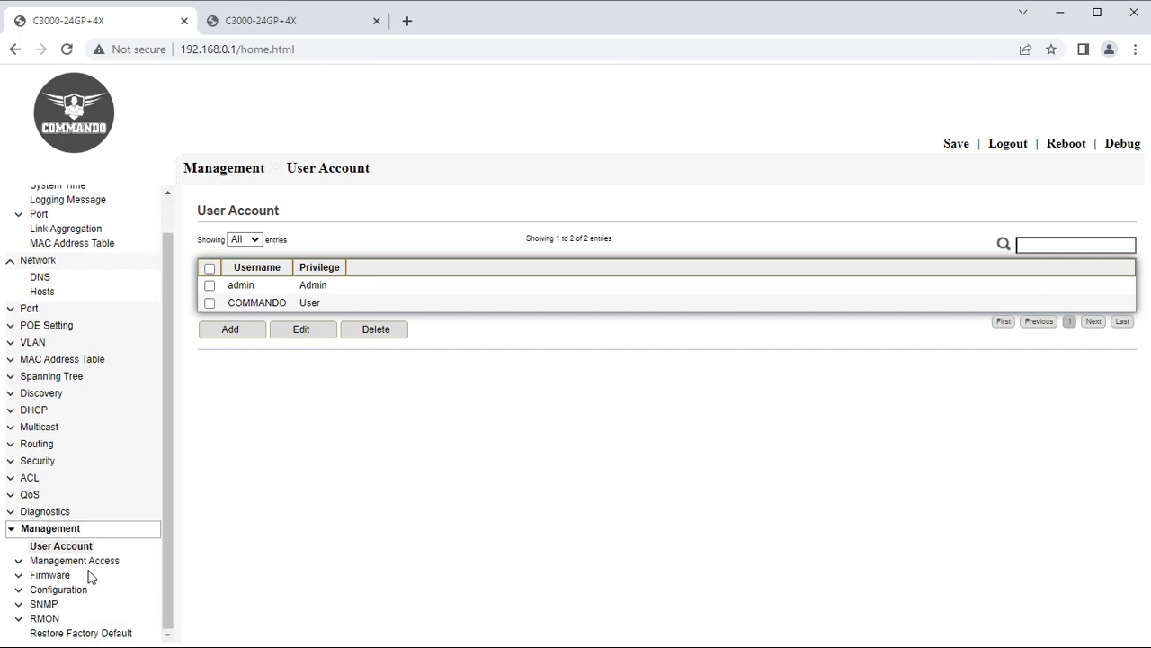
left_click(22, 562)
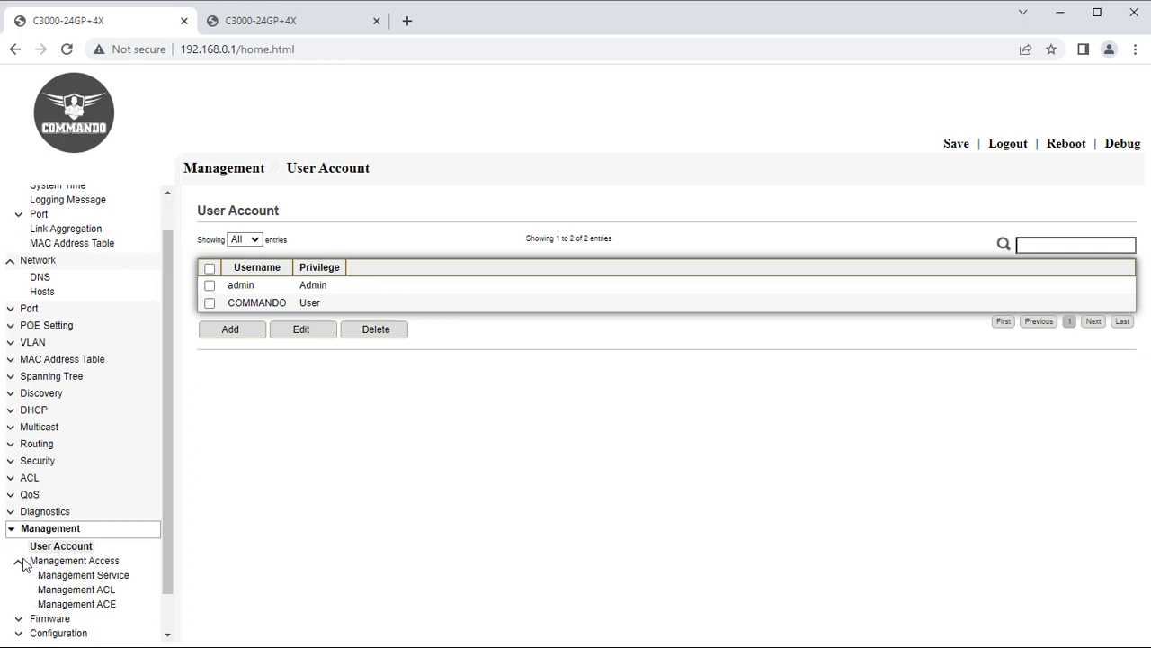
left_click_drag(171, 543, 159, 605)
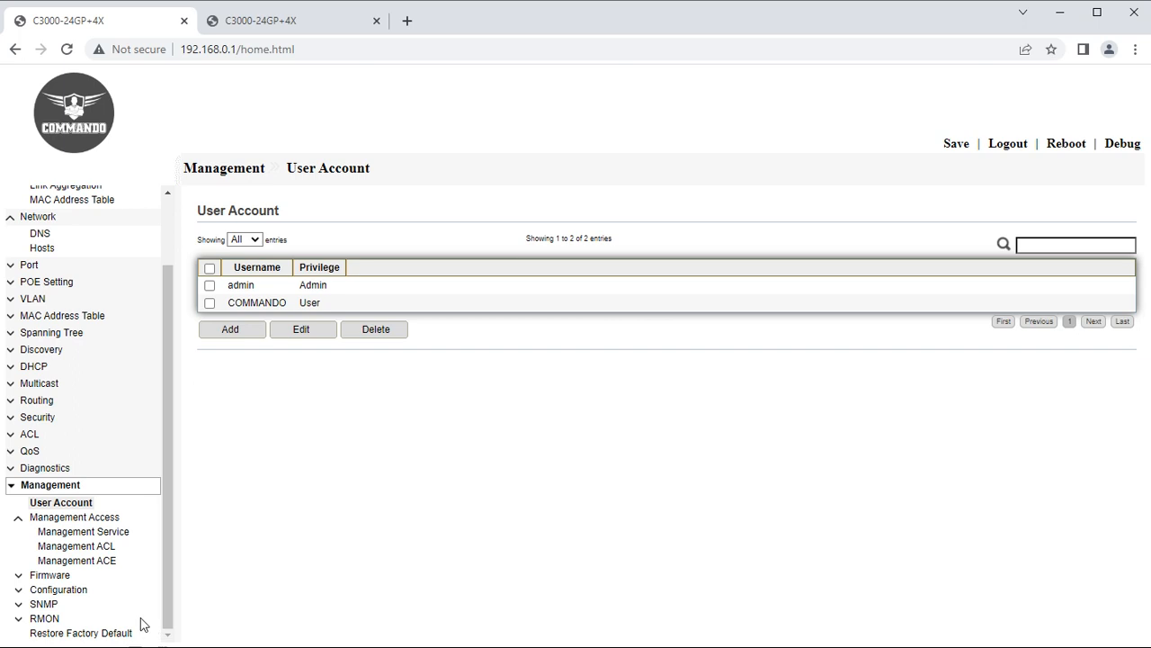
Enable HTTPS and SNMP on the Management Service page and apply the change.
left_click(119, 531)
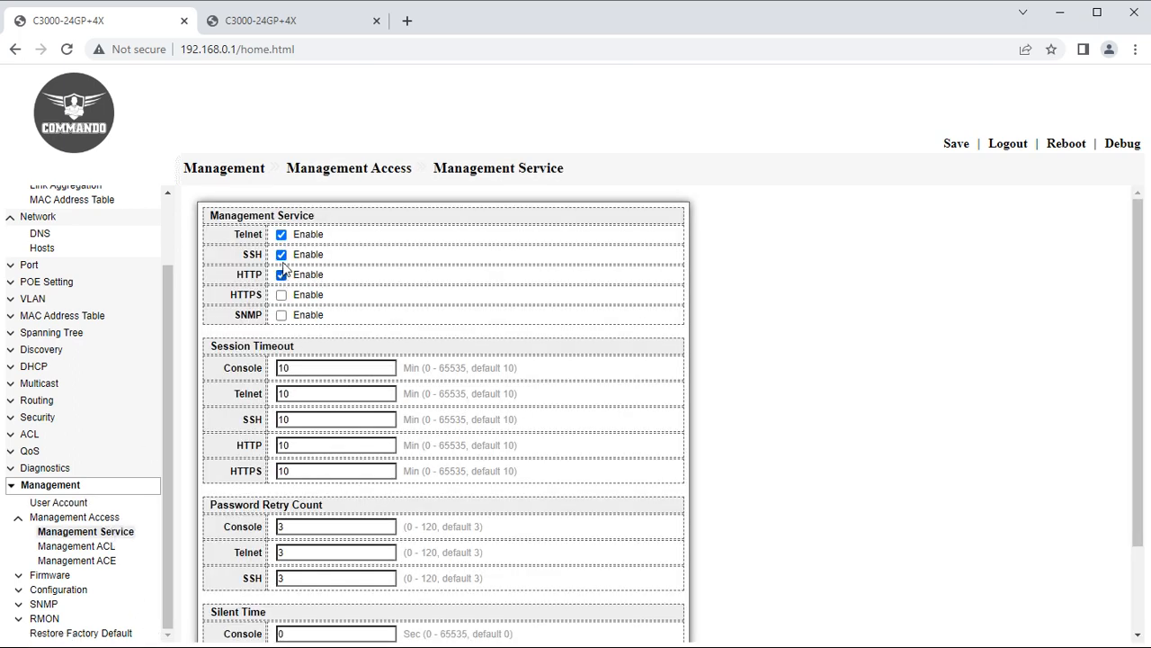
left_click(282, 294)
left_click(281, 315)
scroll(332, 526, "down", 2)
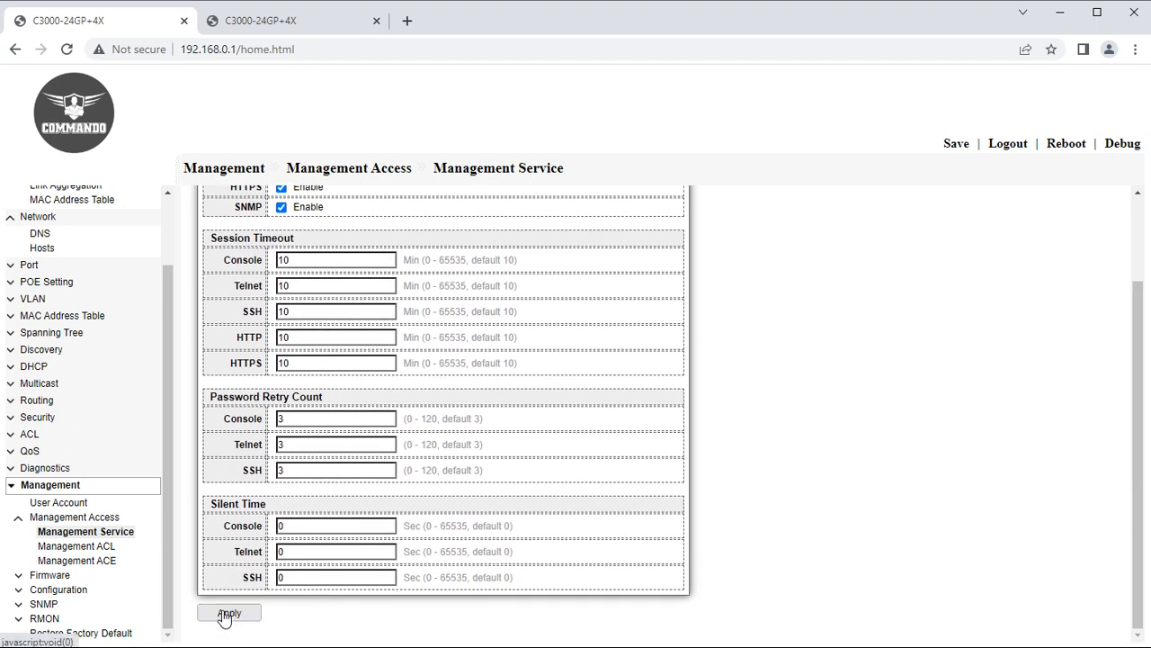
left_click(229, 613)
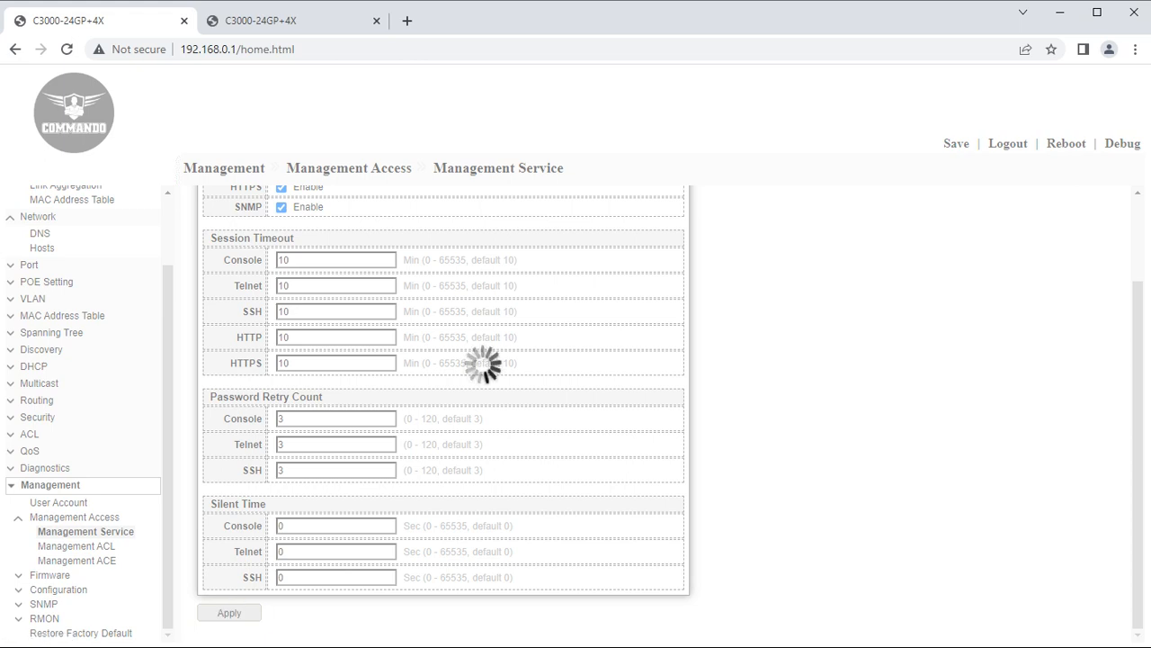
key("super")
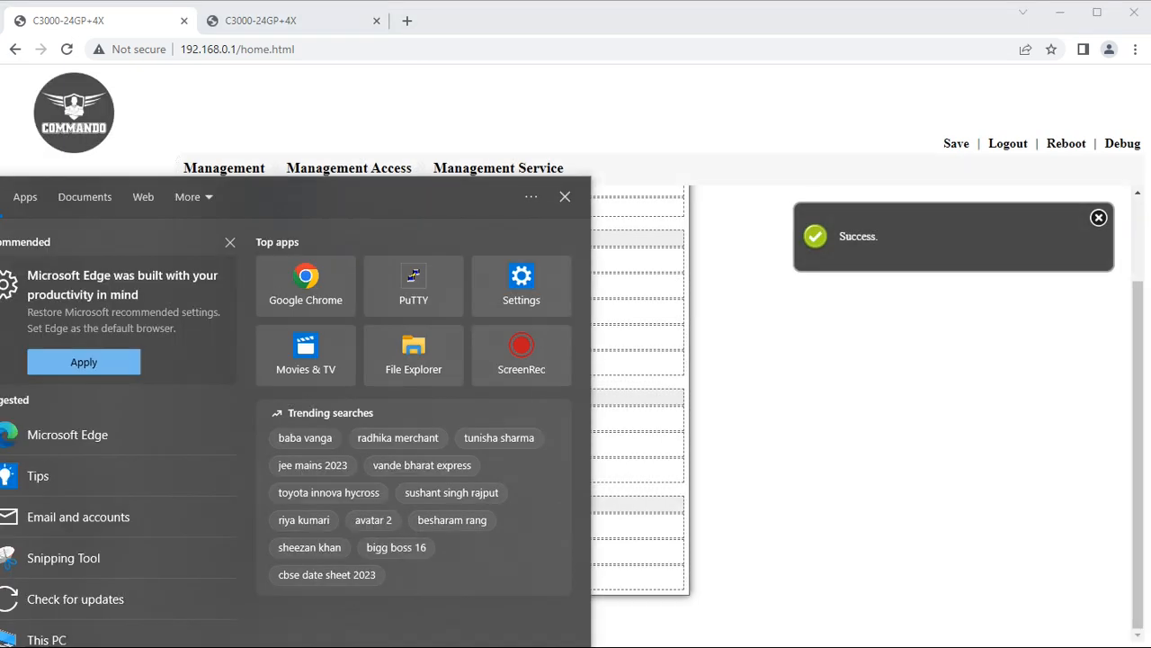
Launch PuTTY and open a Telnet session to the switch at 192.168.0.1.
type("putt")
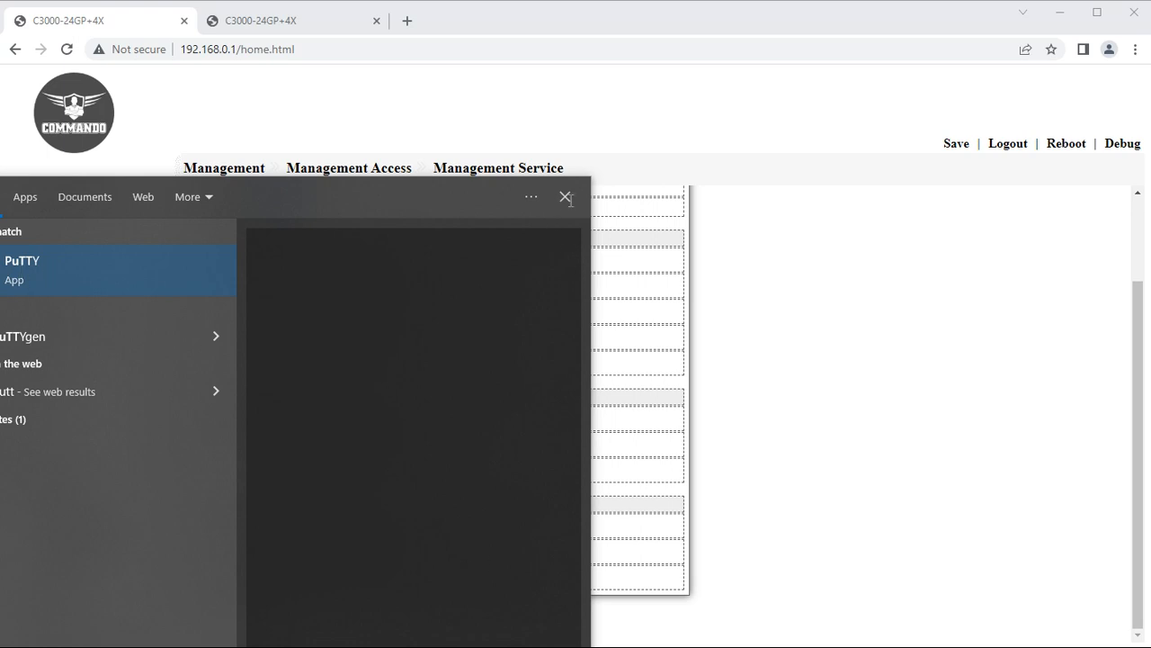
key("Return")
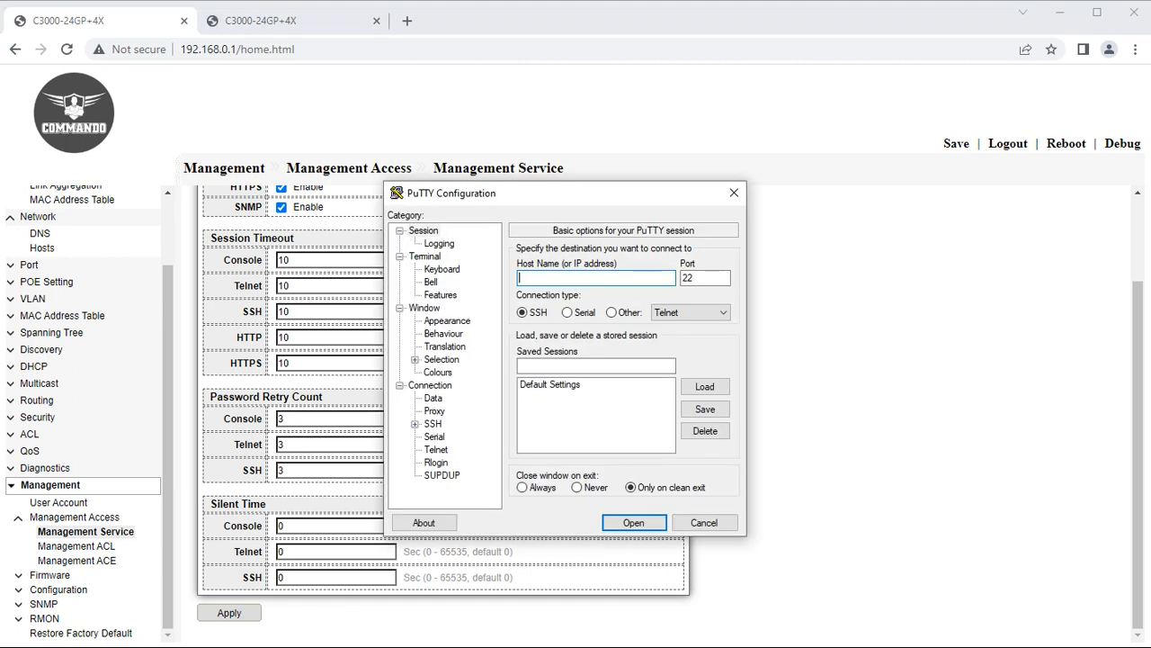
left_click(612, 313)
left_click(619, 279)
left_click(634, 523)
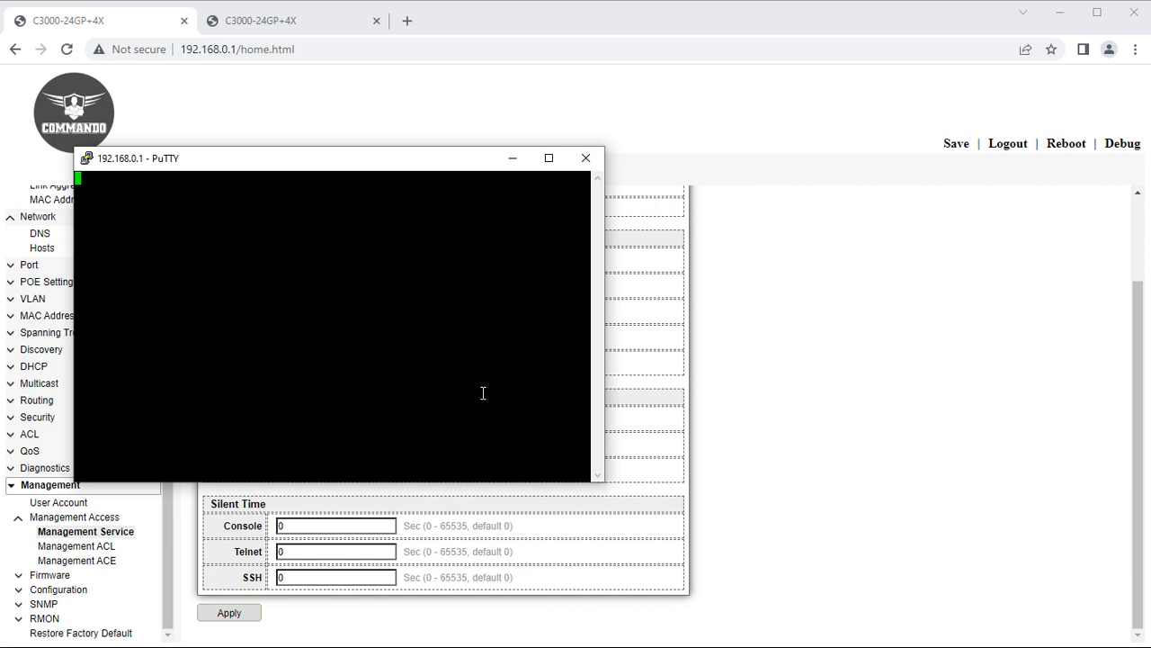
Log in to the switch CLI as admin with the account password.
type("admin")
key("Return")
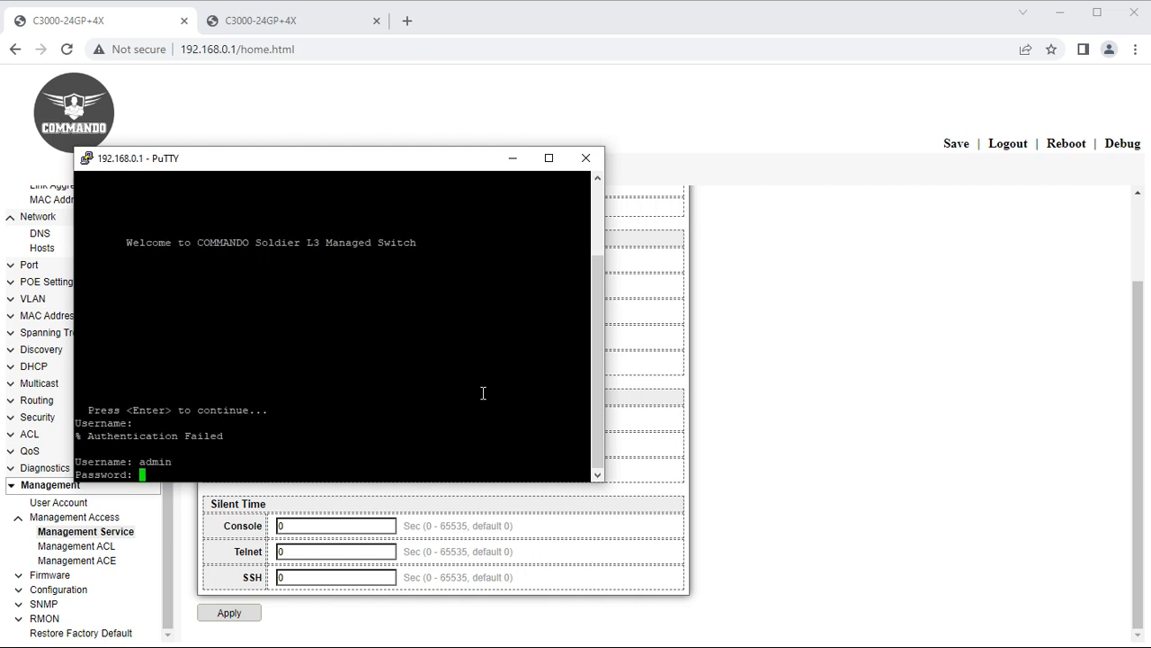
type("********")
key("Return")
Enter global configuration mode with 'config t' and list the available commands with '?'.
type("?")
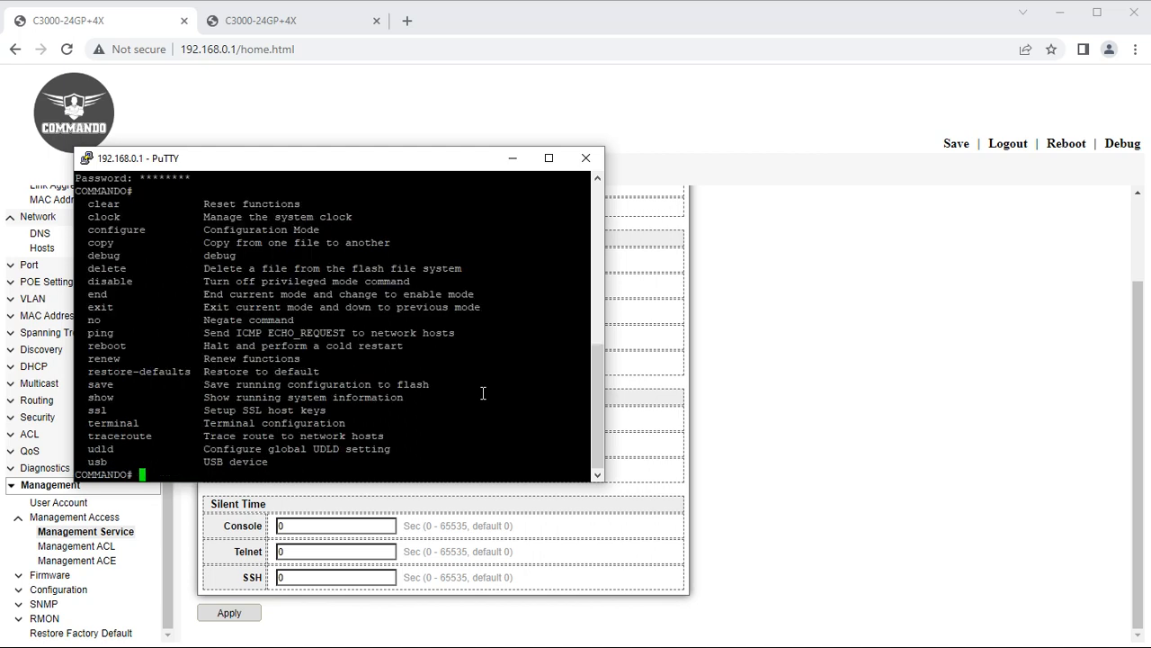
type("config t")
key("Return")
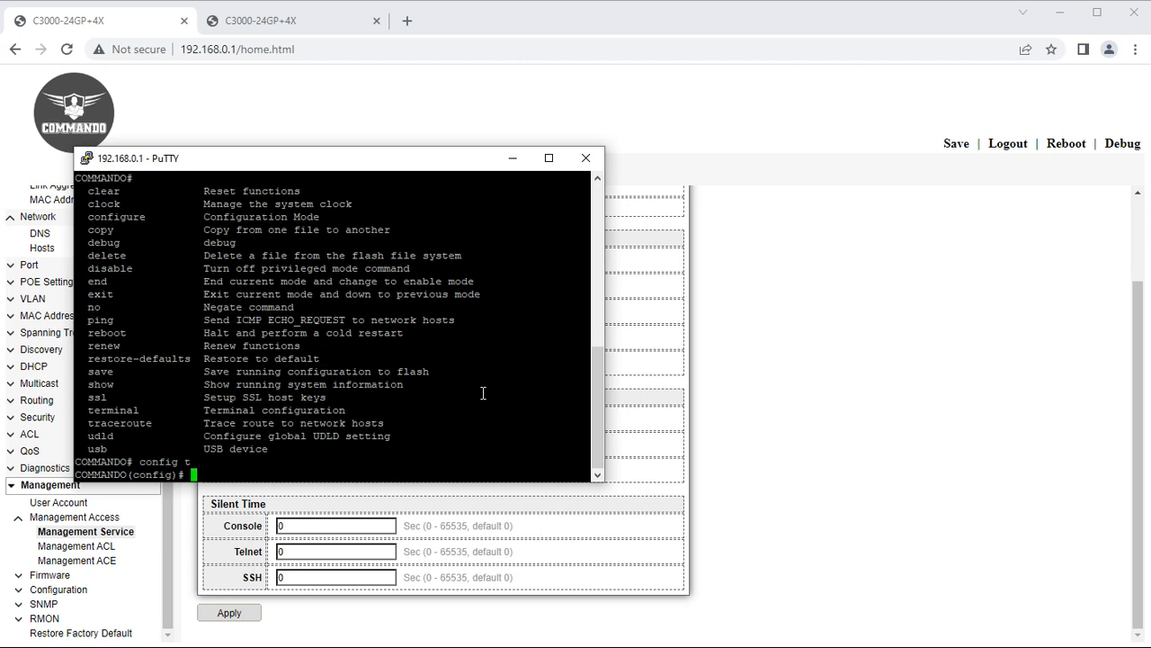
type("?")
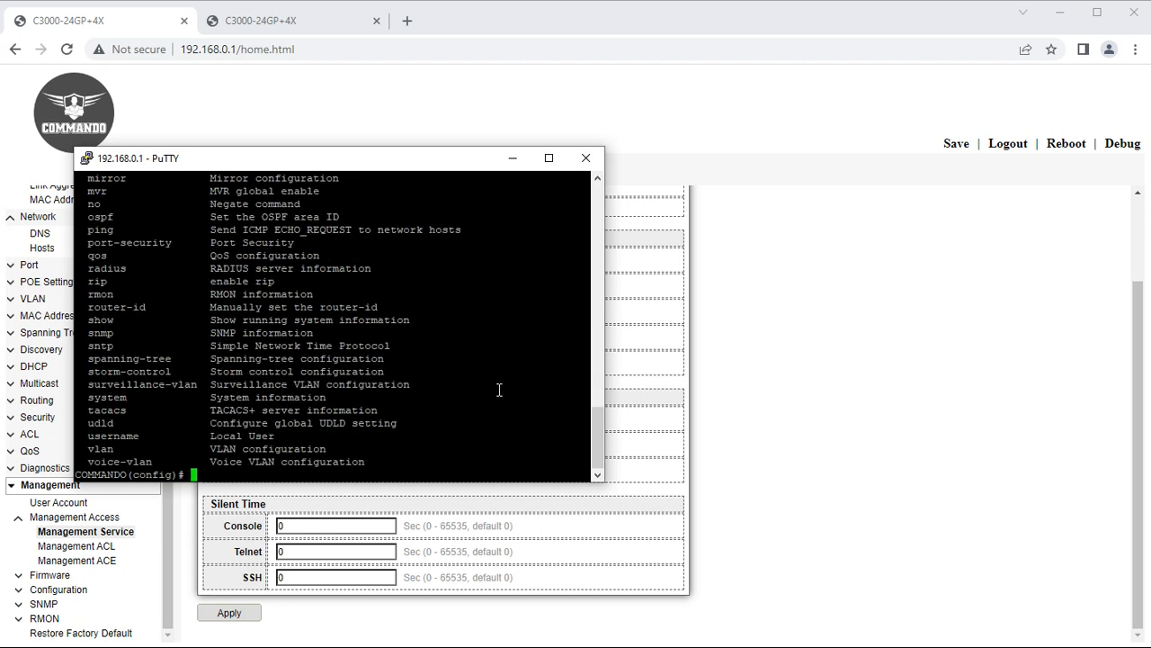
scroll(500, 390, "up", 10)
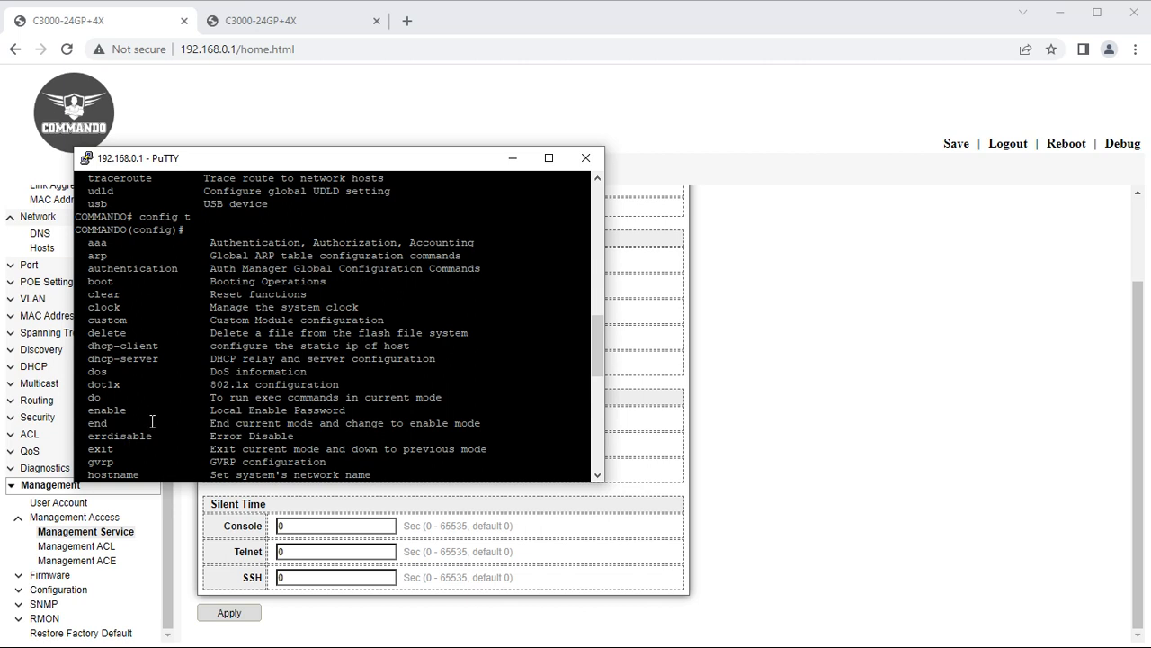
scroll(152, 421, "down", 10)
scroll(154, 419, "up", 8)
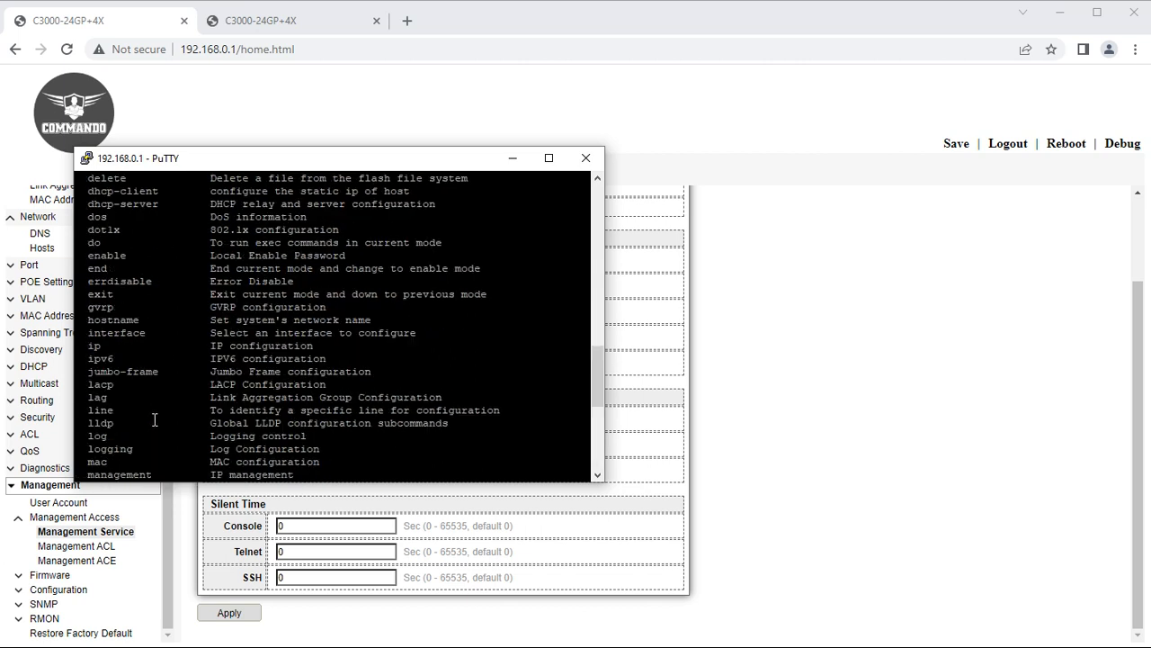
scroll(154, 419, "down", 8)
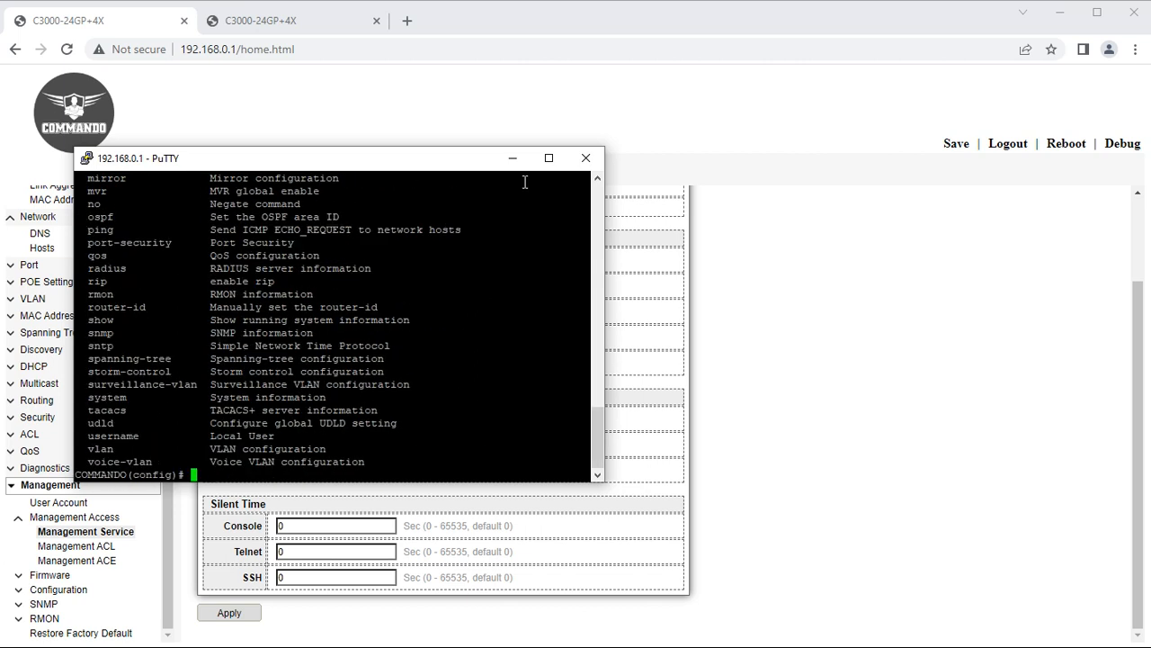
left_click_drag(439, 168, 1030, 169)
scroll(297, 306, "up", 1)
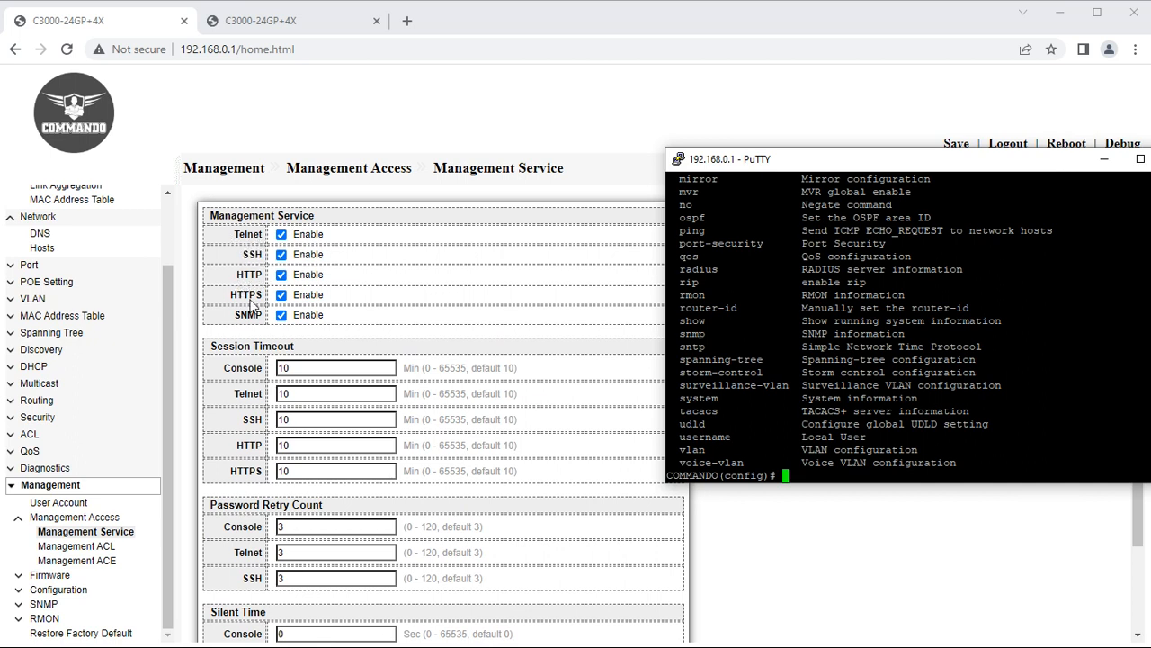
Toggle Telnet off and back on so it stays enabled, then view the Management ACL page.
left_click(282, 234)
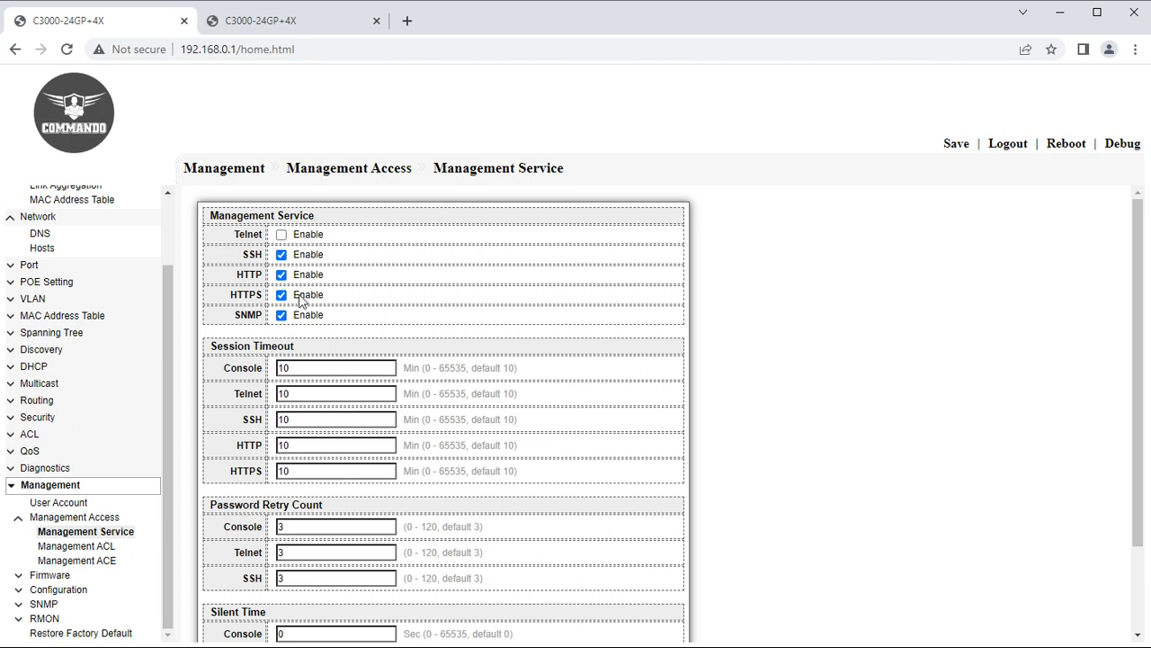
left_click(282, 235)
scroll(404, 407, "down", 1)
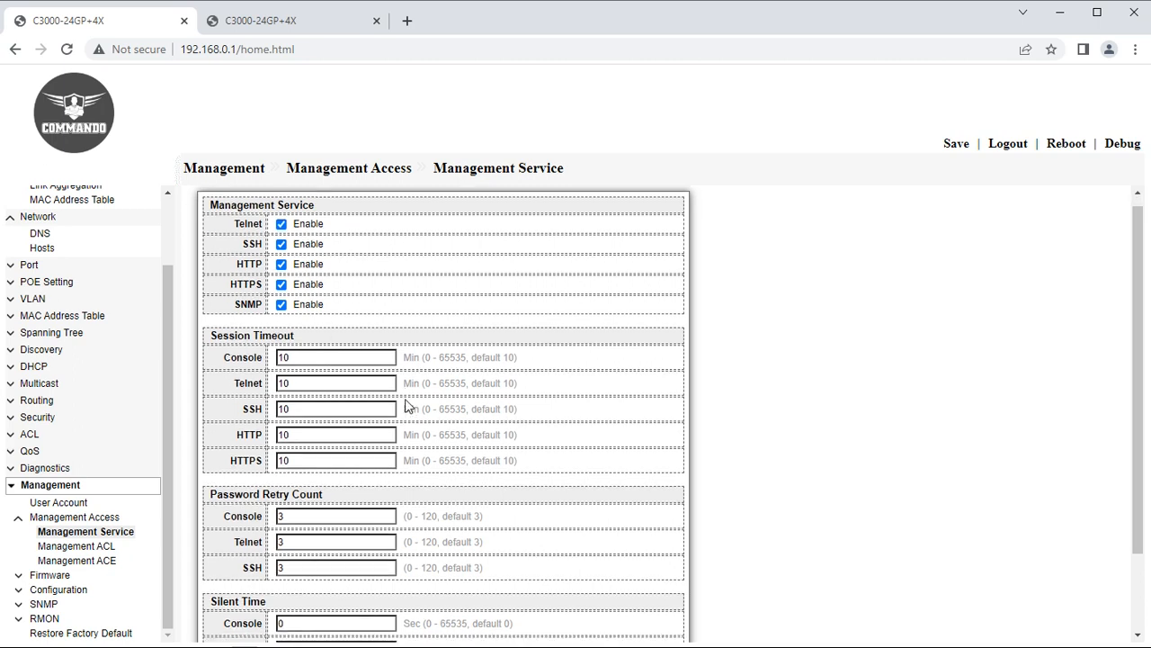
scroll(405, 406, "down", 1)
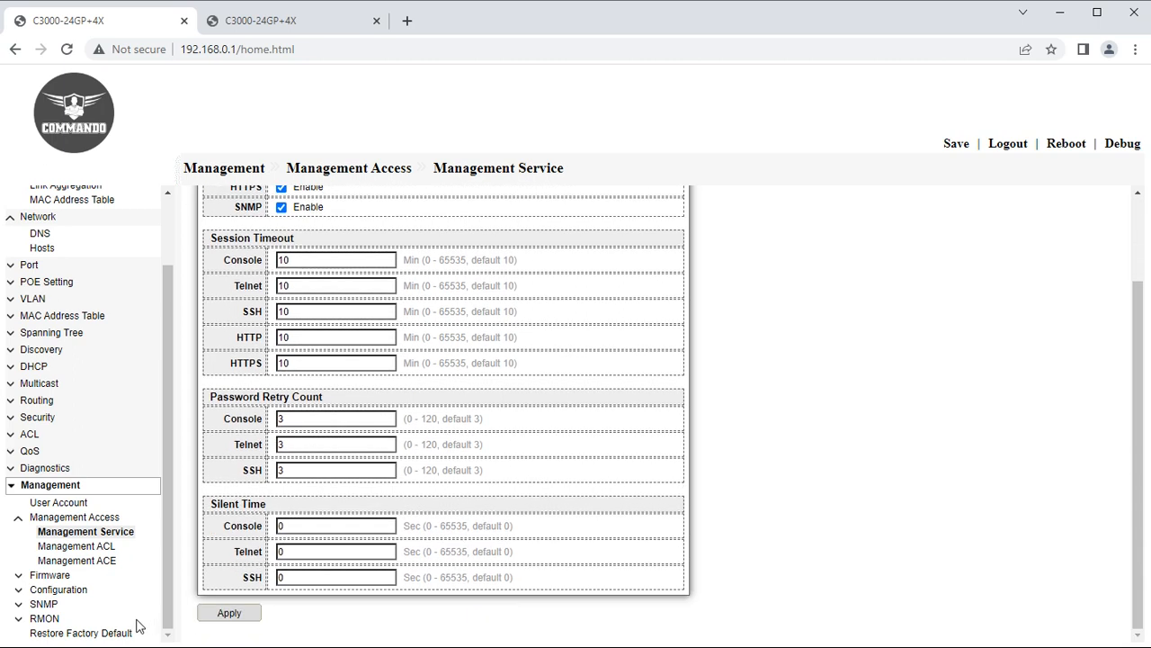
left_click(94, 550)
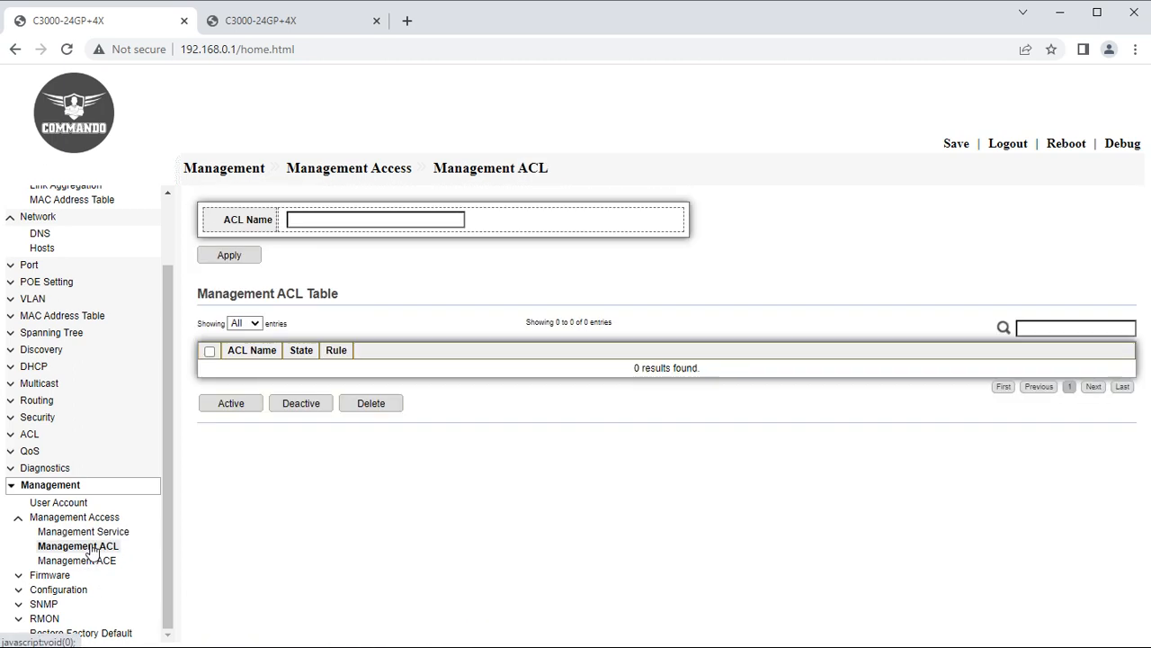
Create a management ACL named XYZ and select its entry.
left_click(323, 219)
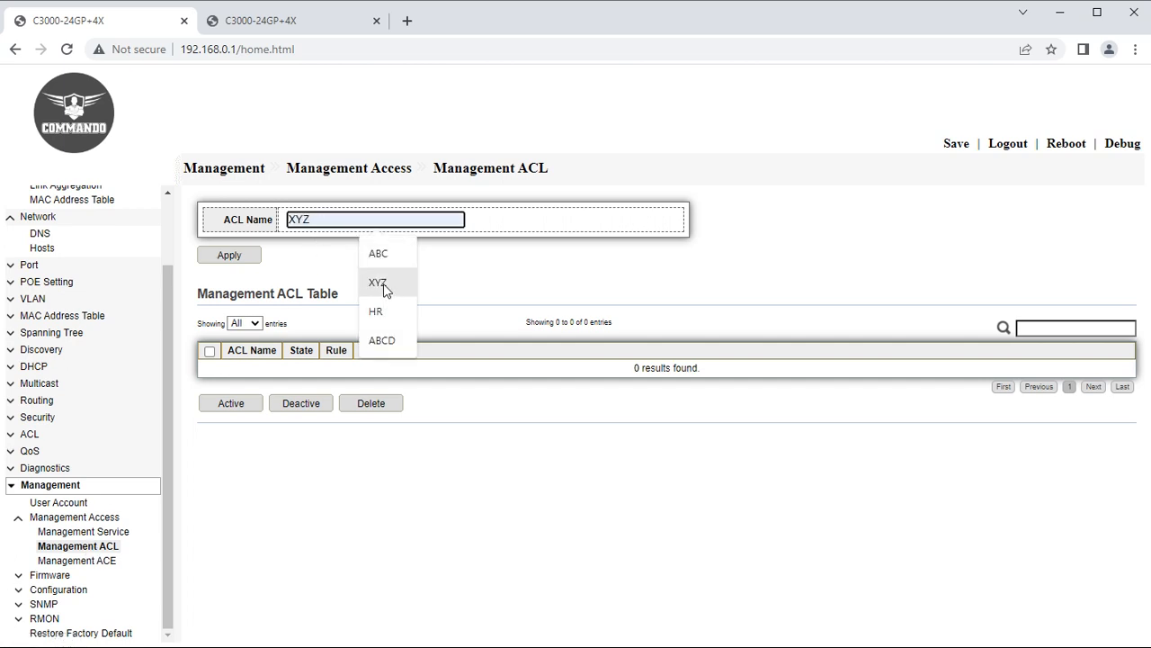
left_click(378, 282)
left_click(229, 256)
left_click(232, 406)
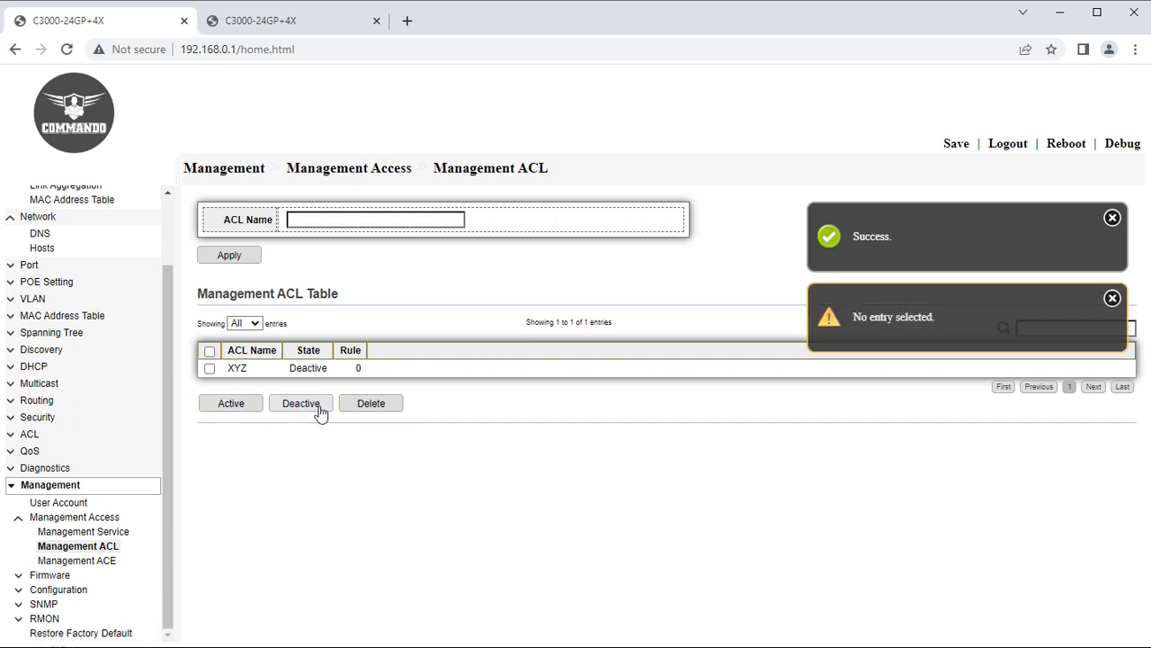
left_click(209, 368)
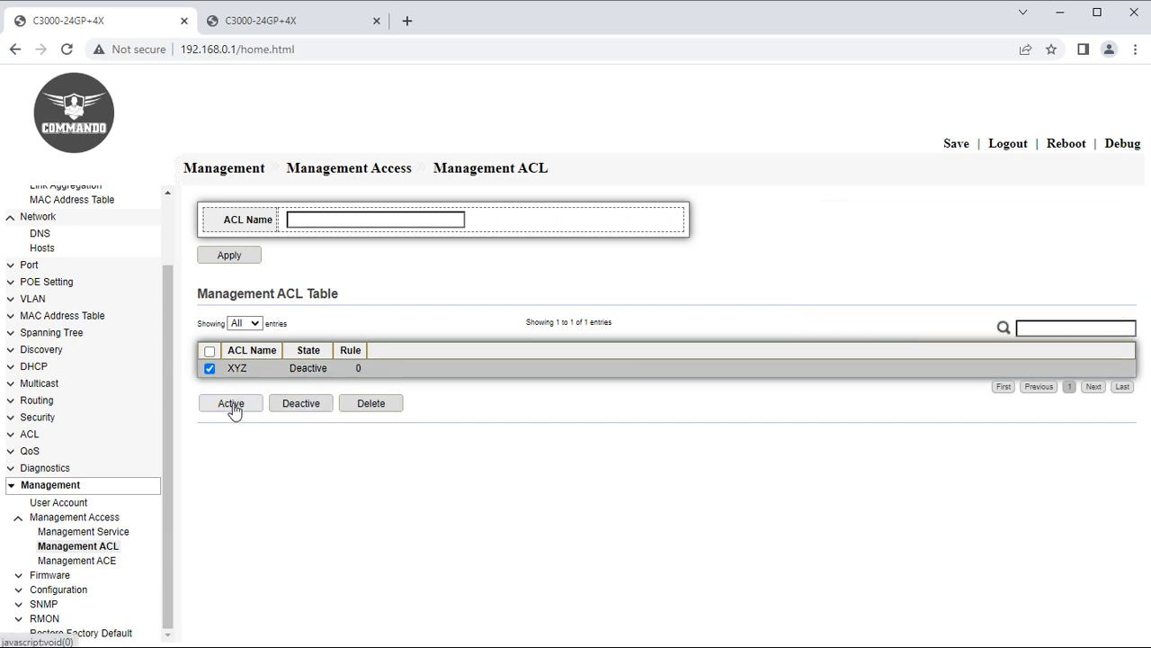
Draft a management ACE covering all services with Deny on port GE2, then return to Management ACL.
left_click(86, 558)
left_click(235, 338)
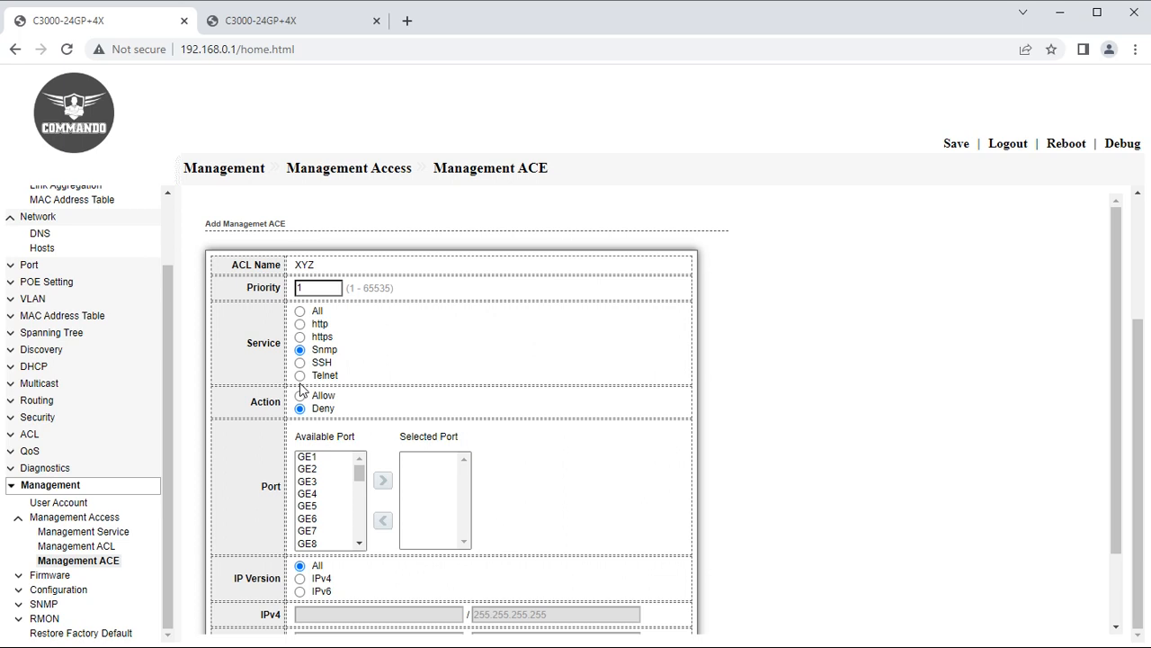
left_click(301, 311)
scroll(315, 486, "down", 2)
scroll(314, 481, "up", 2)
left_click(313, 471)
left_click(382, 480)
scroll(342, 603, "down", 1)
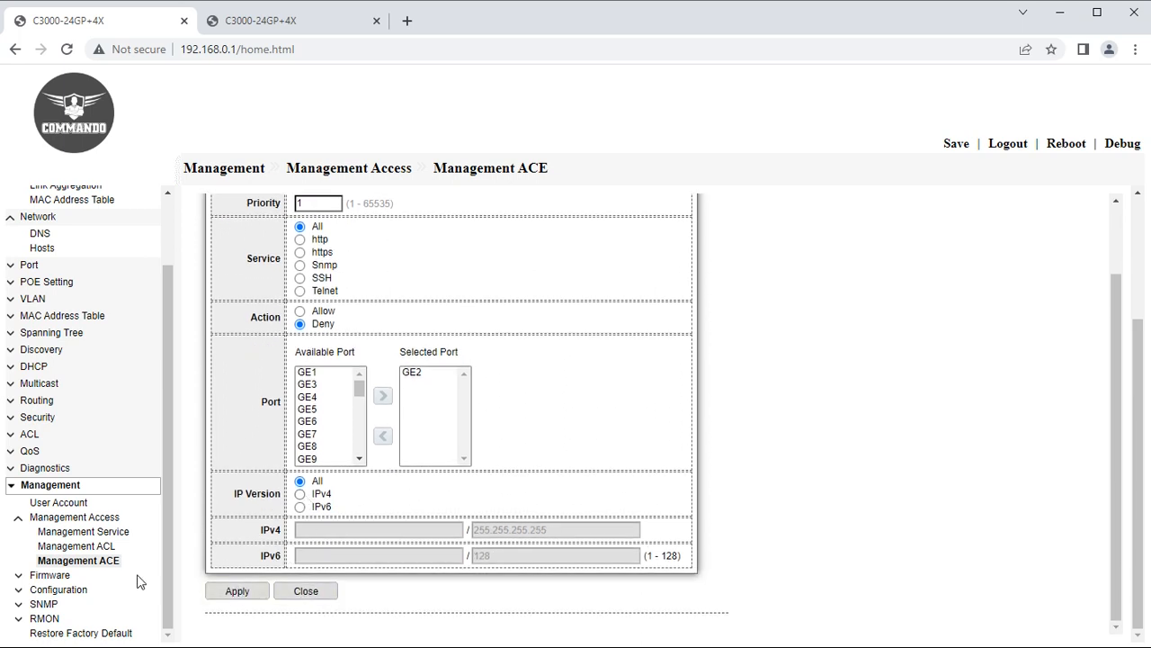
left_click(98, 548)
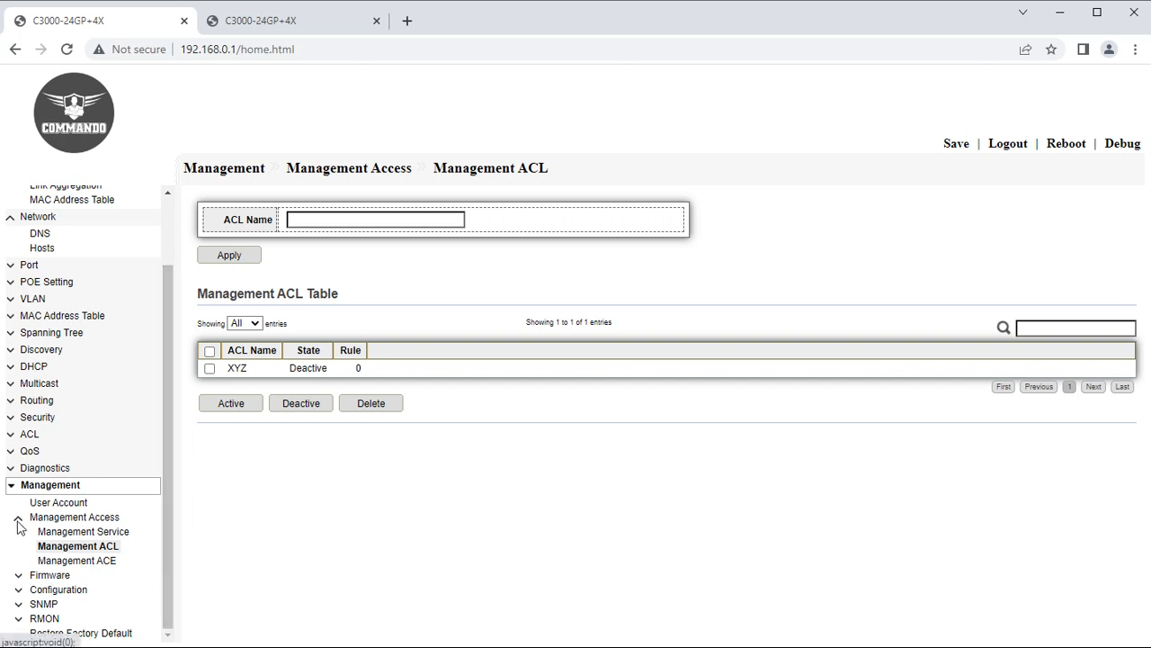
Review Firmware Upgrade, then Active Image showing Image1 running SoldierOS.3K.v1.11.
left_click(30, 576)
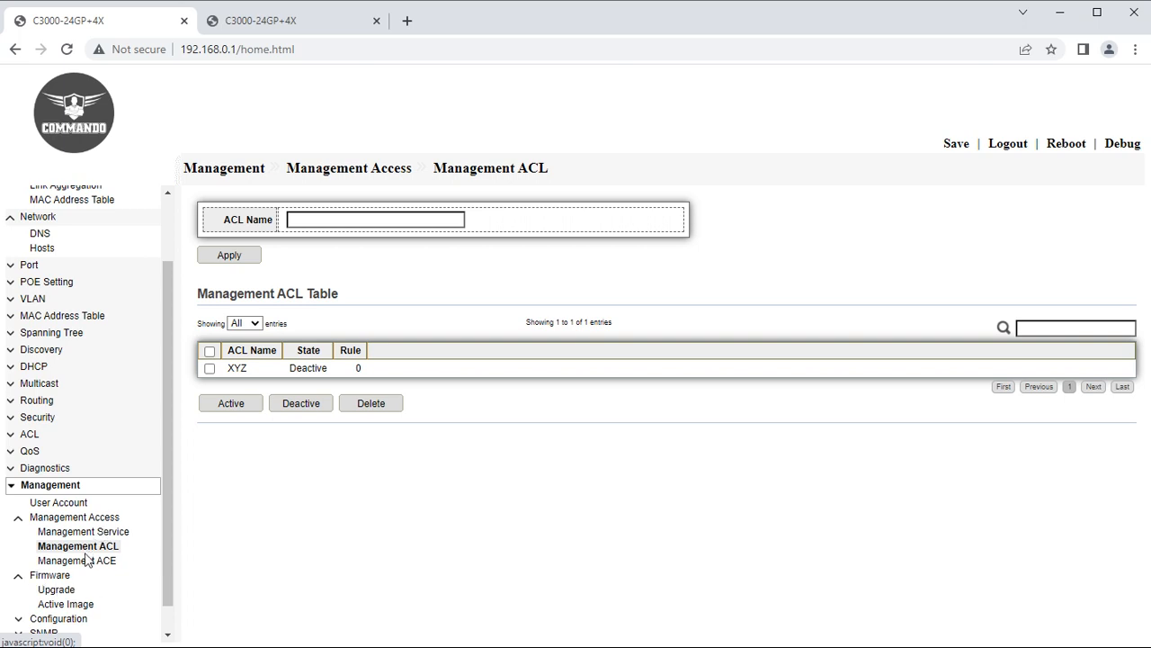
left_click(56, 591)
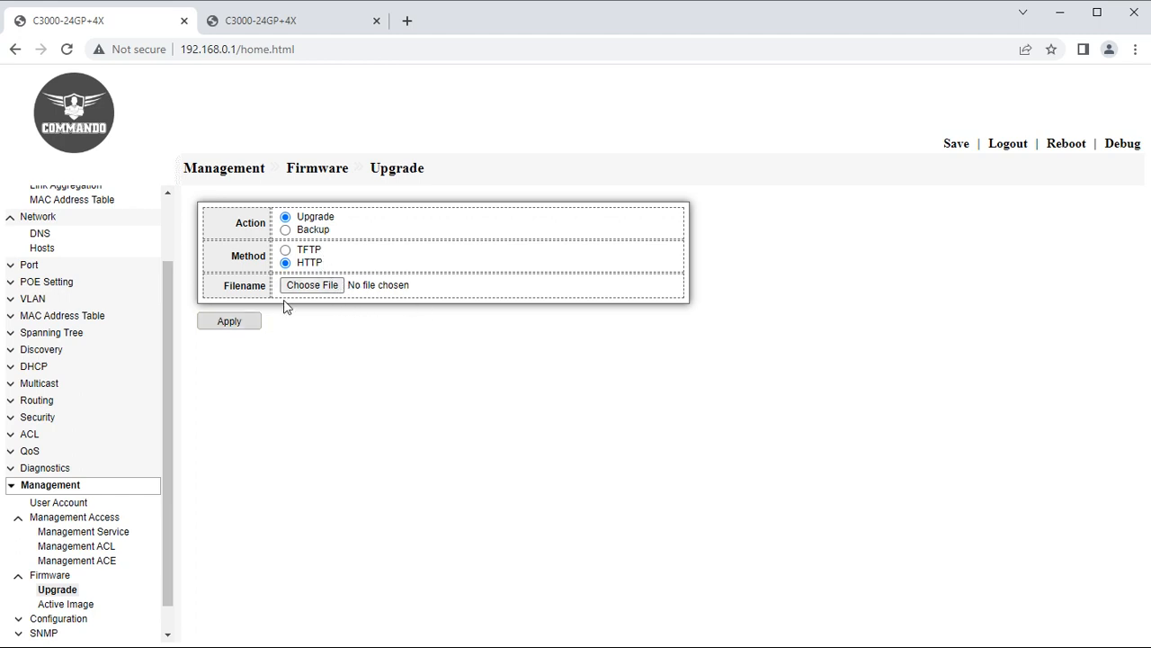
left_click(58, 605)
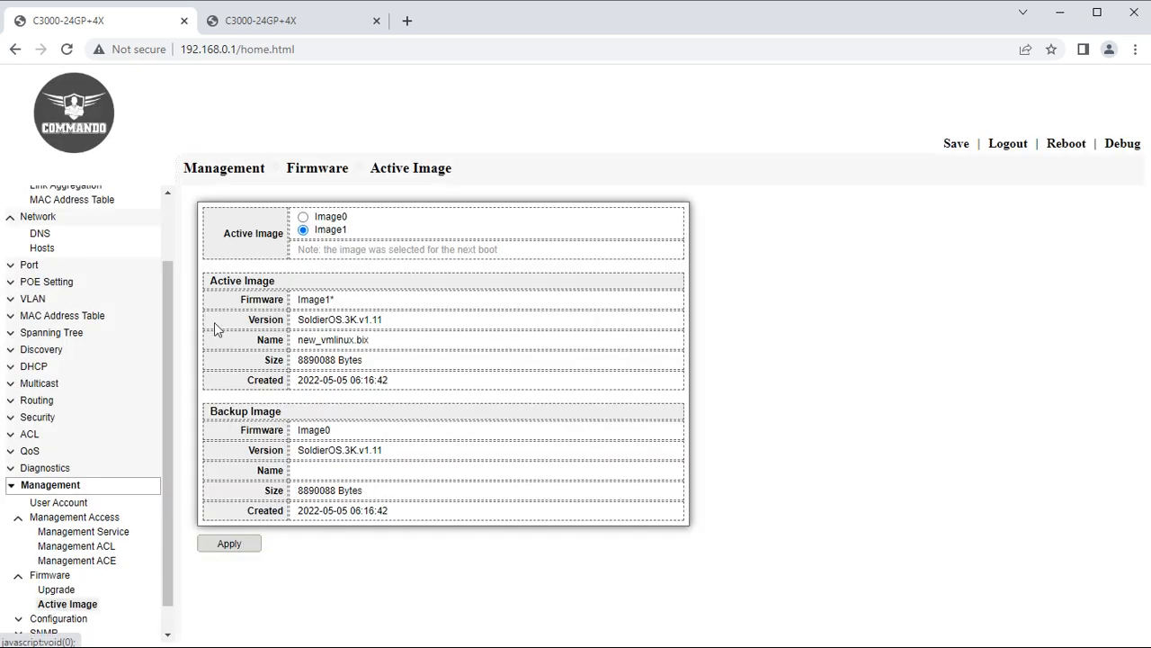
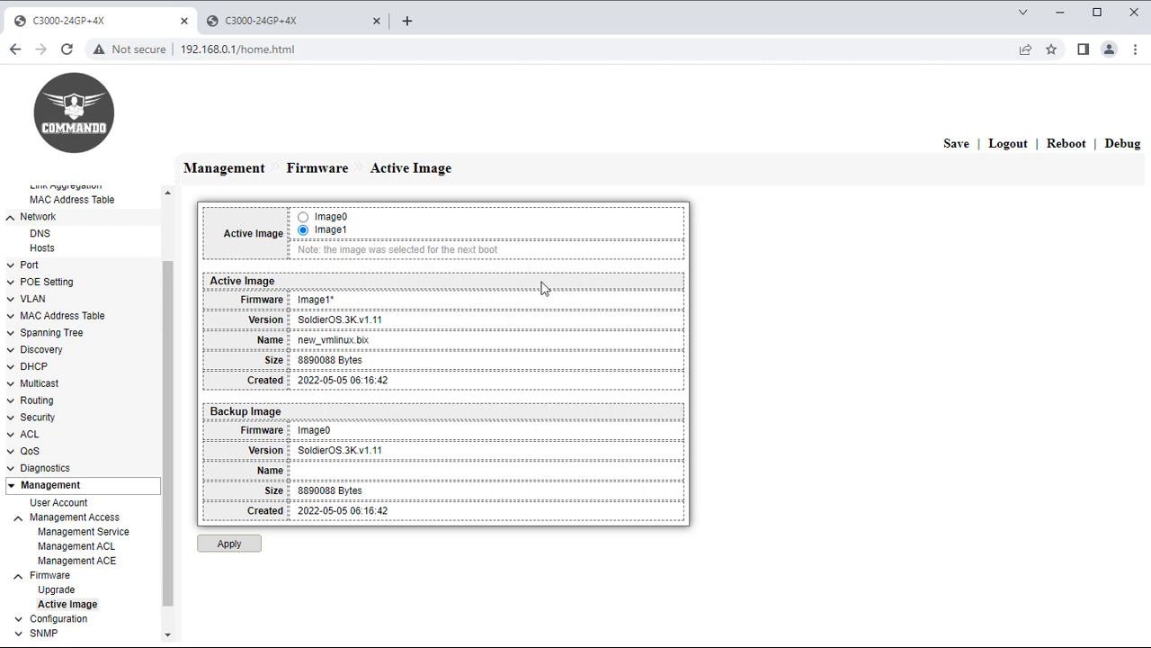
Choose Image0 for the next boot, then go to Management > Configuration > Upgrade.
left_click(304, 216)
scroll(45, 616, "down", 1)
left_click(21, 589)
left_click(41, 604)
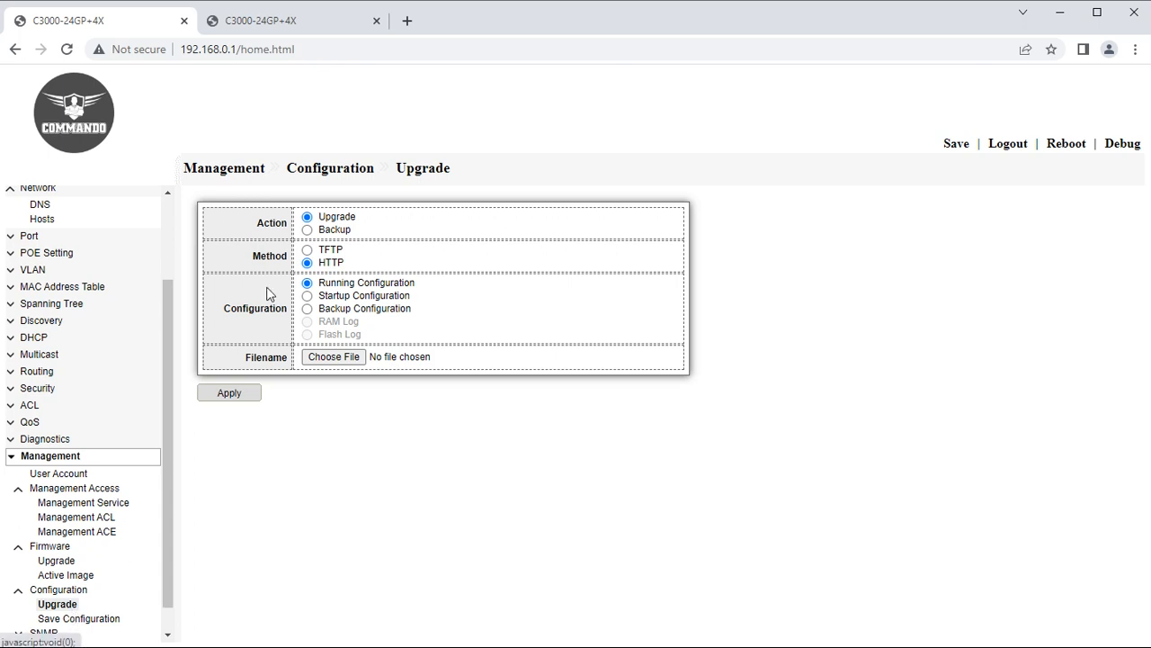
Back up the running configuration over HTTP and choose Backup as the Save Configuration source.
left_click(310, 231)
left_click(307, 217)
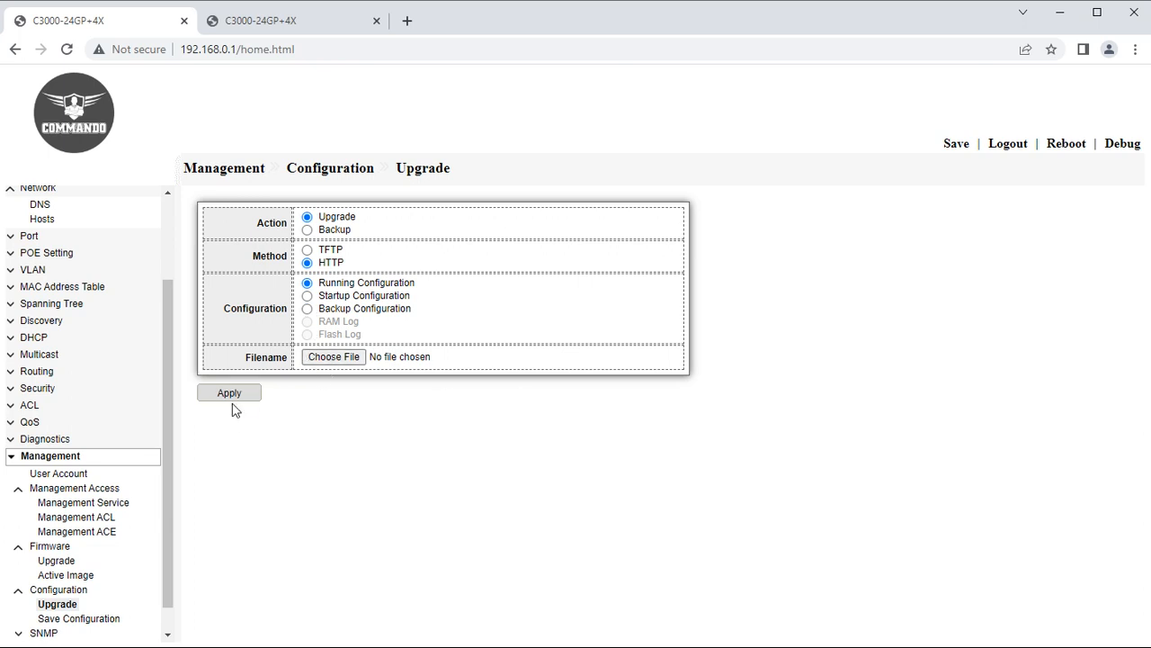
left_click(309, 230)
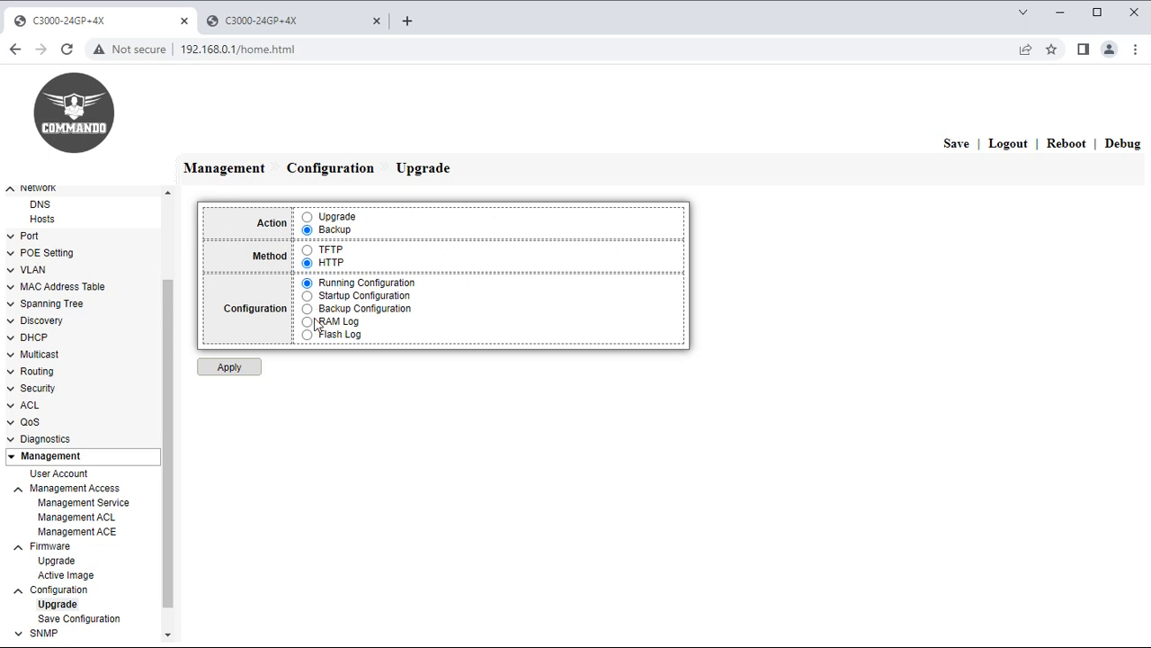
left_click(248, 371)
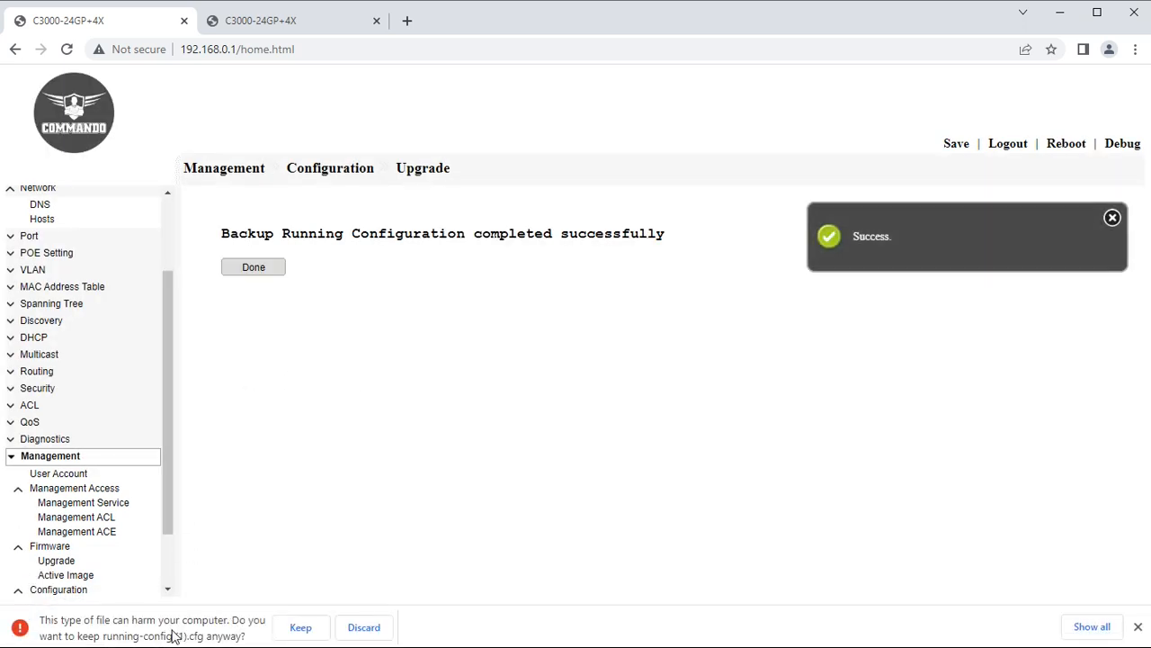
left_click_drag(166, 453, 165, 581)
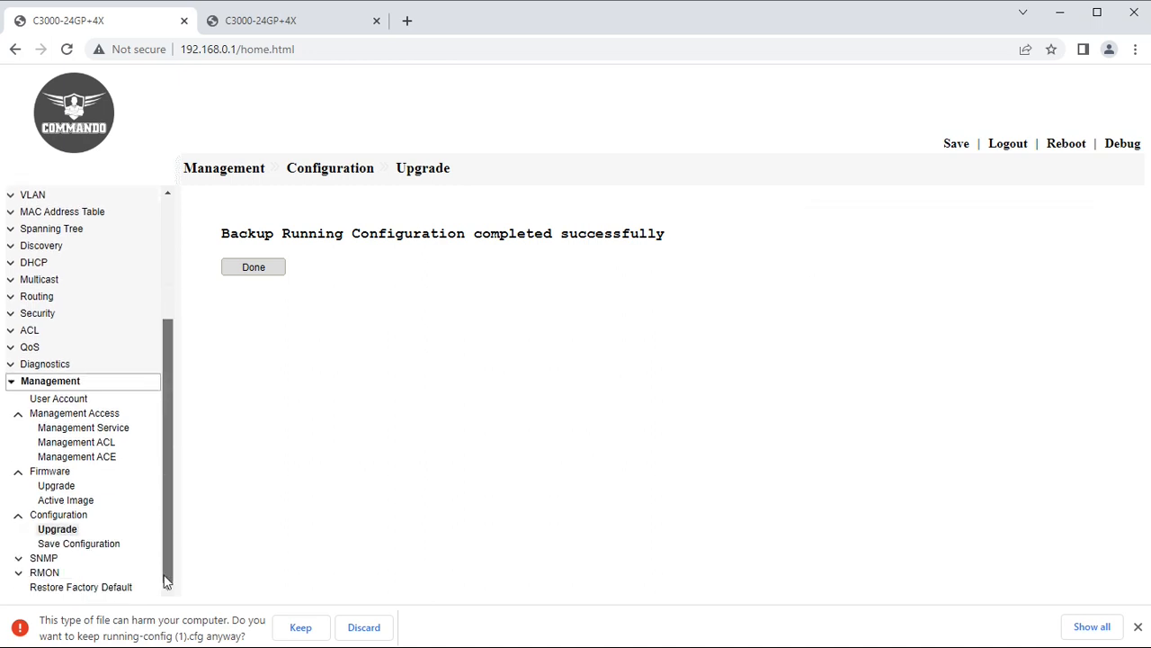
left_click(63, 545)
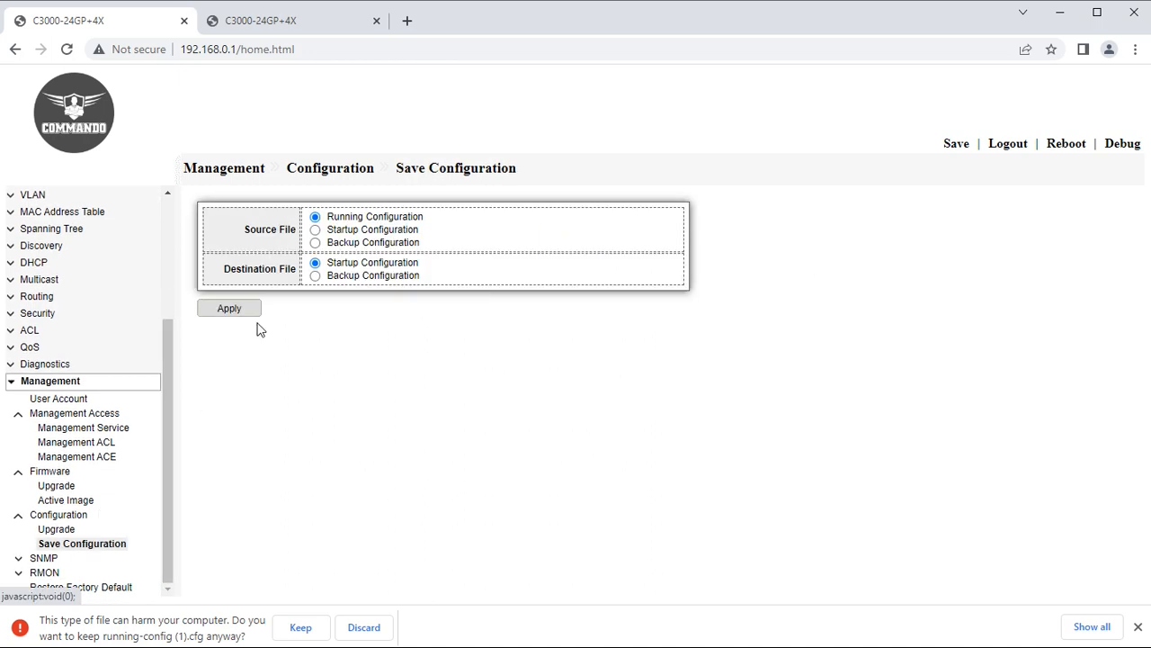
left_click(315, 242)
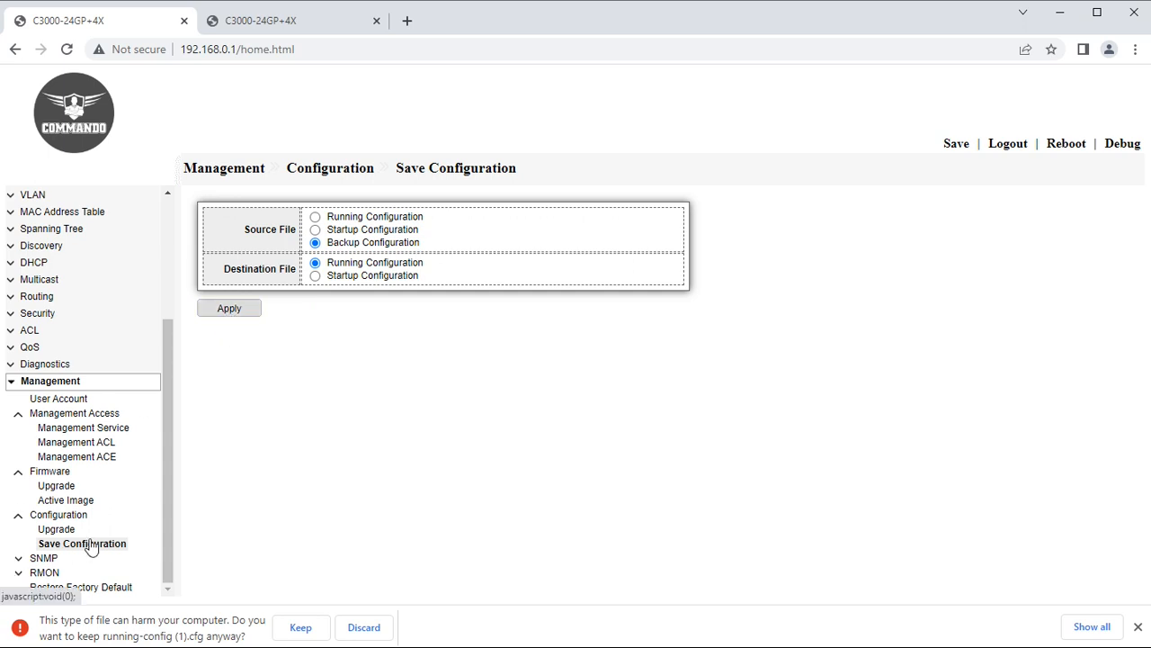
Discard the downloaded configuration file and open the SNMP View Table.
left_click(16, 384)
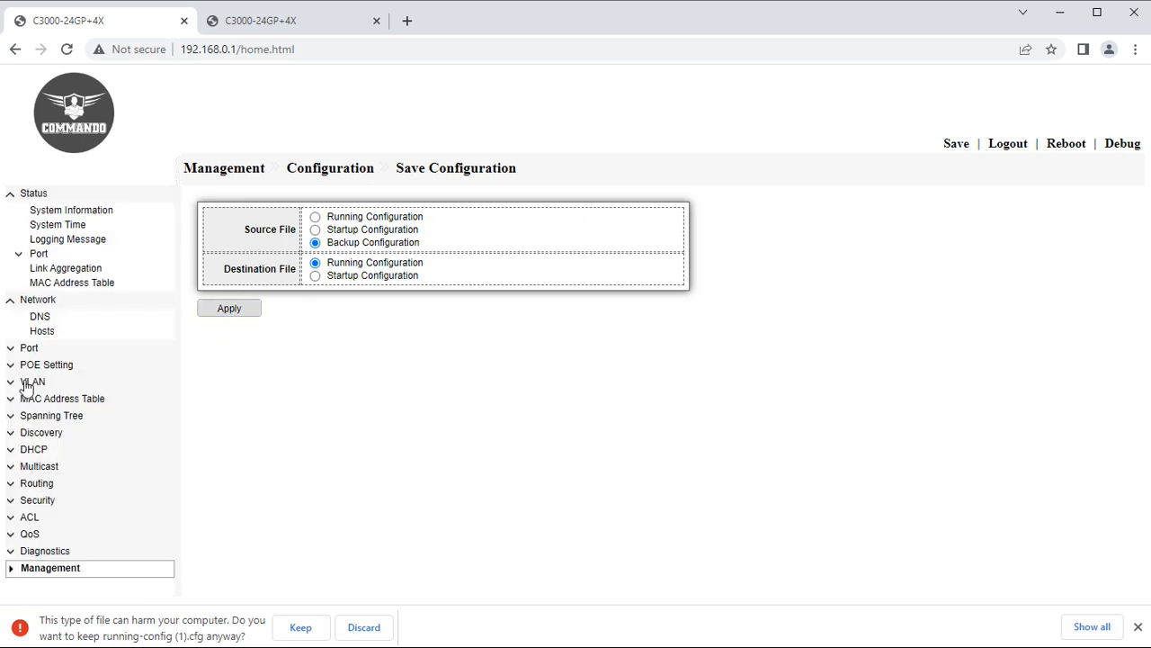
left_click(42, 566)
scroll(84, 552, "down", 3)
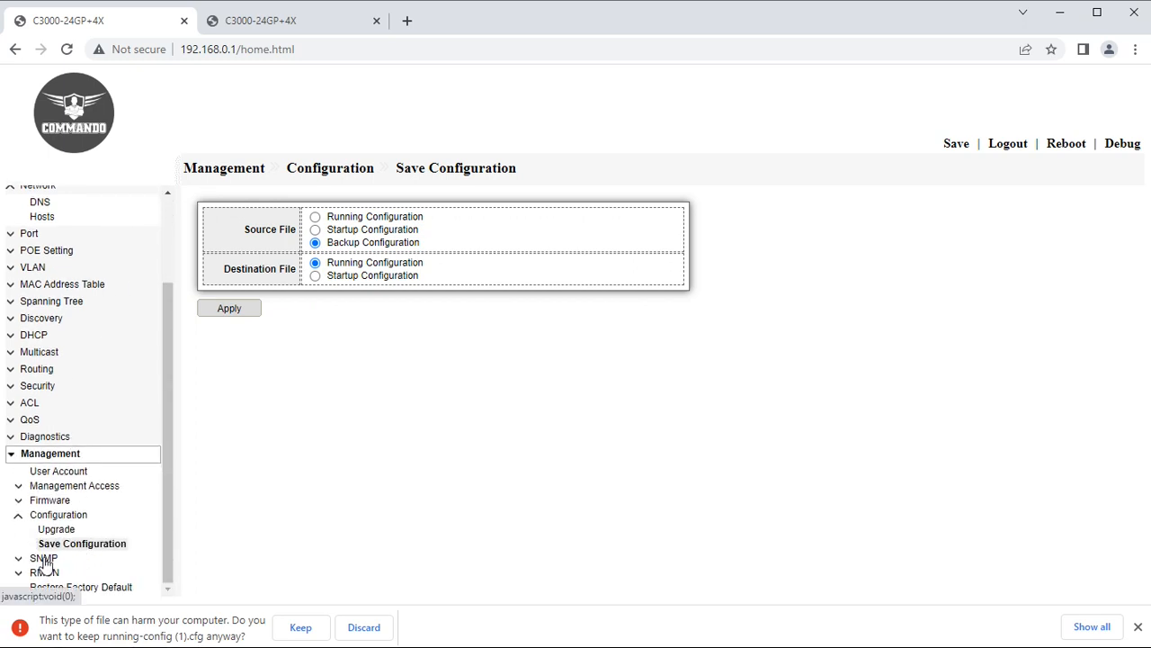
left_click(45, 559)
left_click(361, 629)
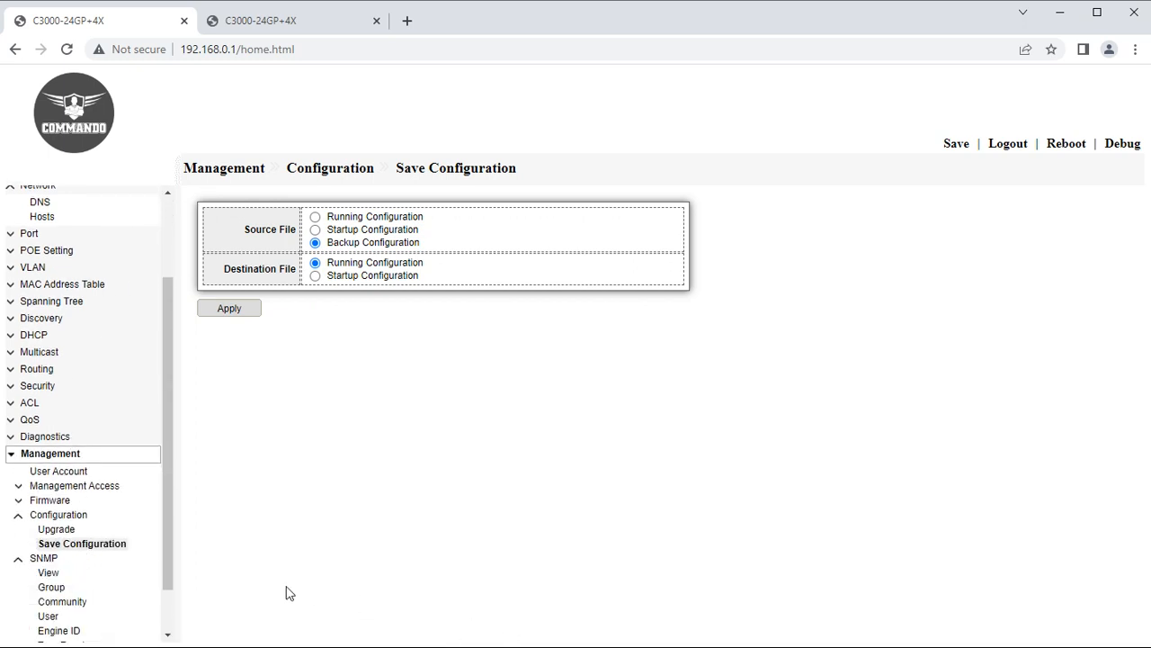
left_click(63, 570)
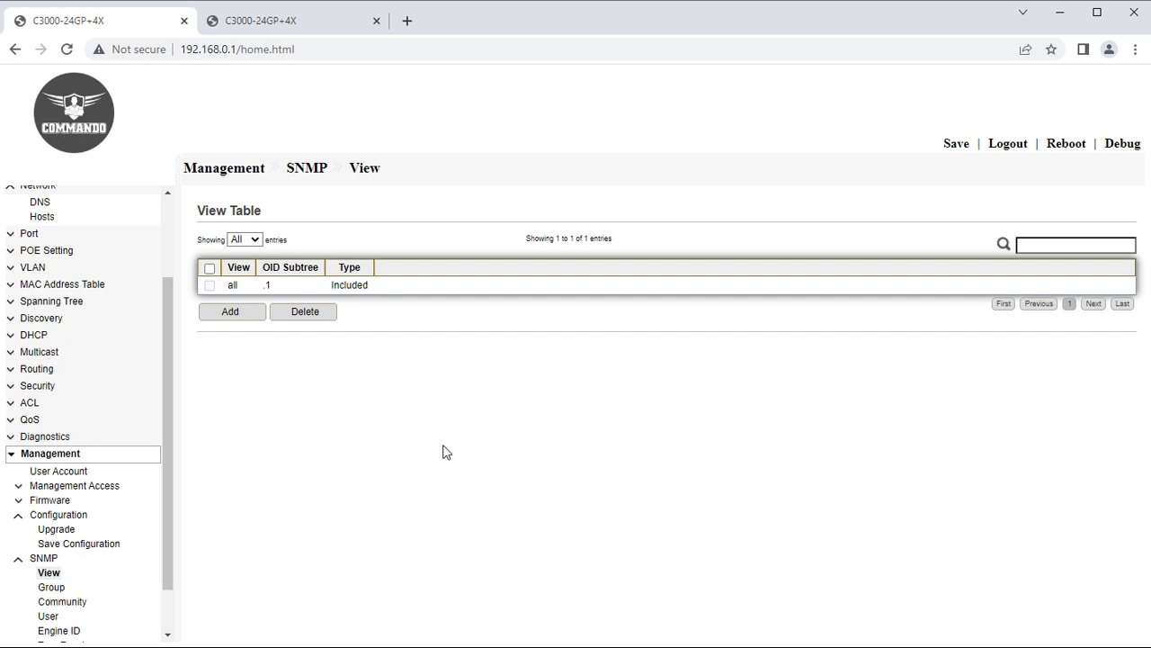
Begin adding an SNMP view named A, leaving the form incomplete.
left_click(236, 315)
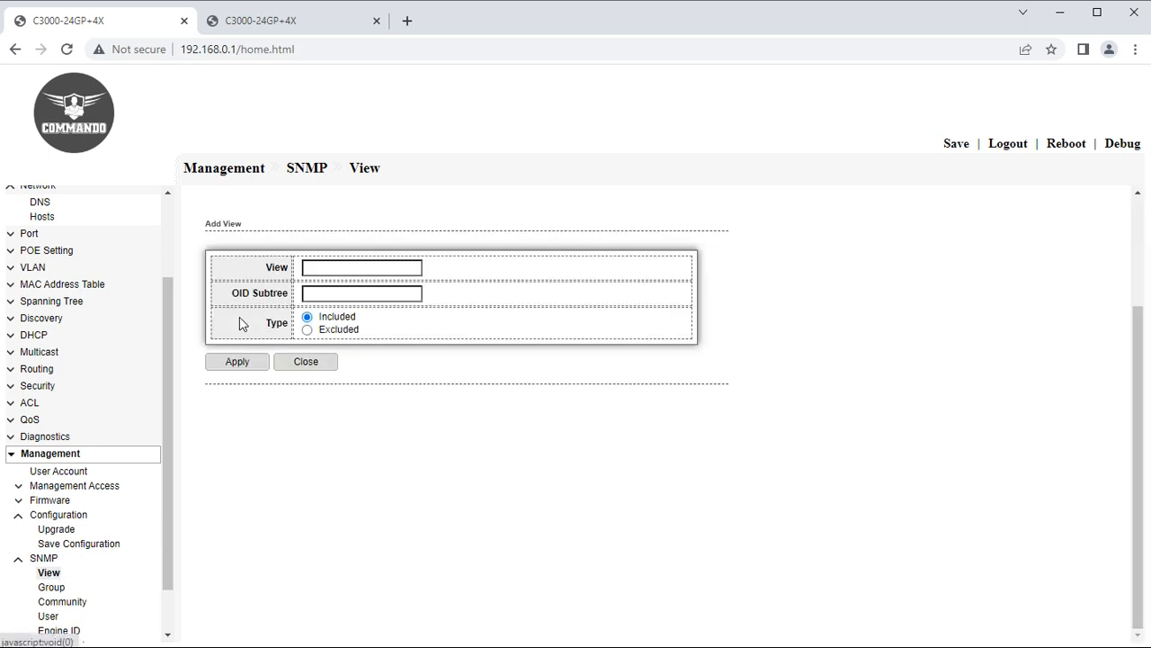
left_click(347, 267)
left_click(328, 293)
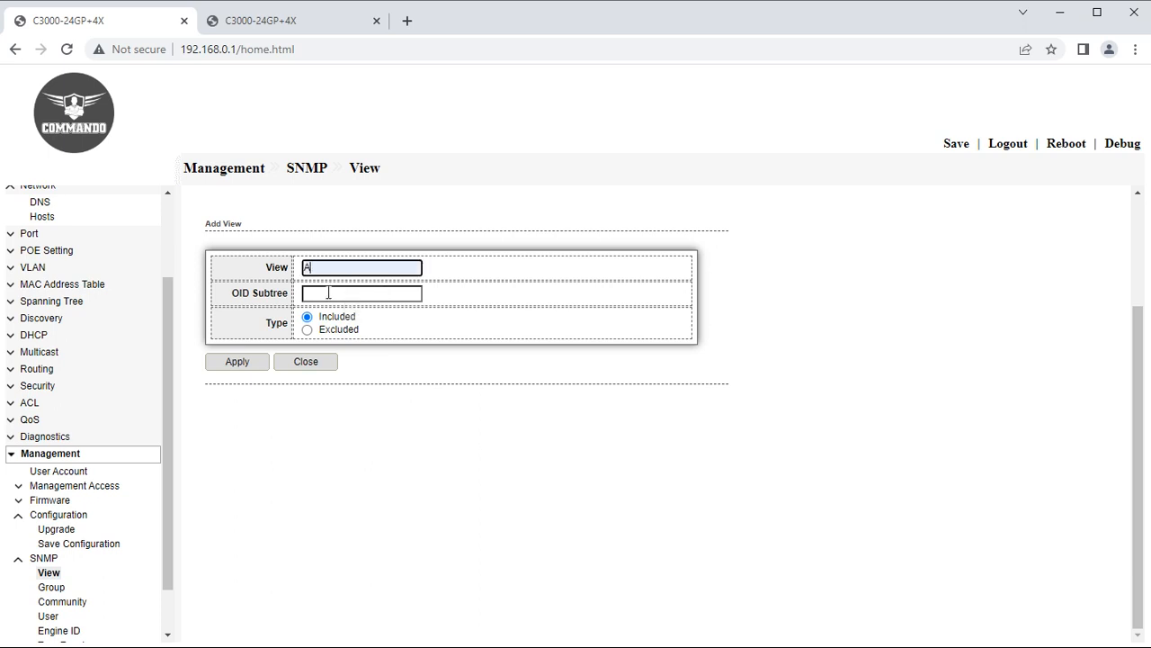
left_click(328, 292)
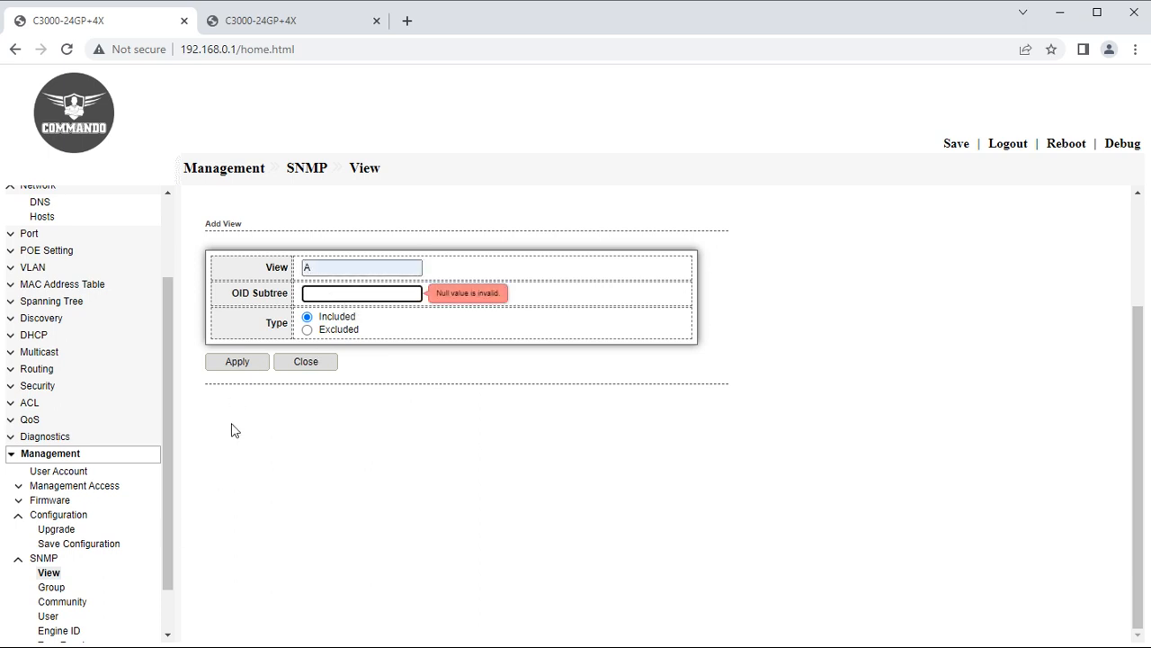
scroll(172, 560, "down", 1)
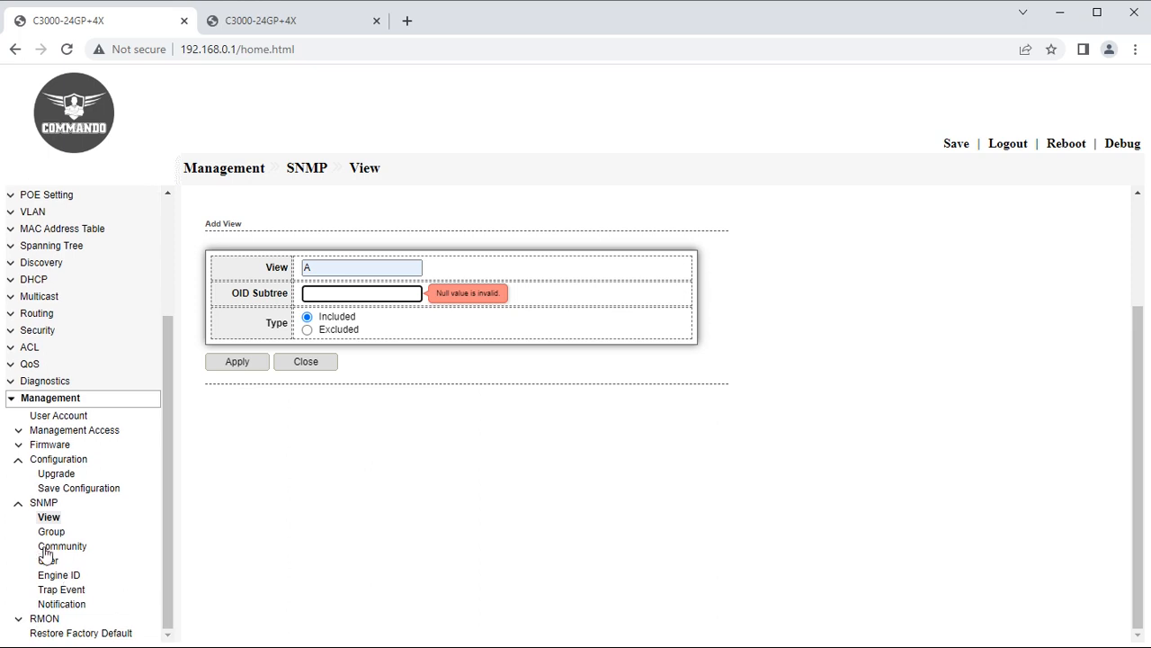
Add SNMP group A using SNMPv2 with write and notify access.
left_click(53, 531)
left_click(236, 351)
left_click(354, 268)
type("A")
left_click(317, 304)
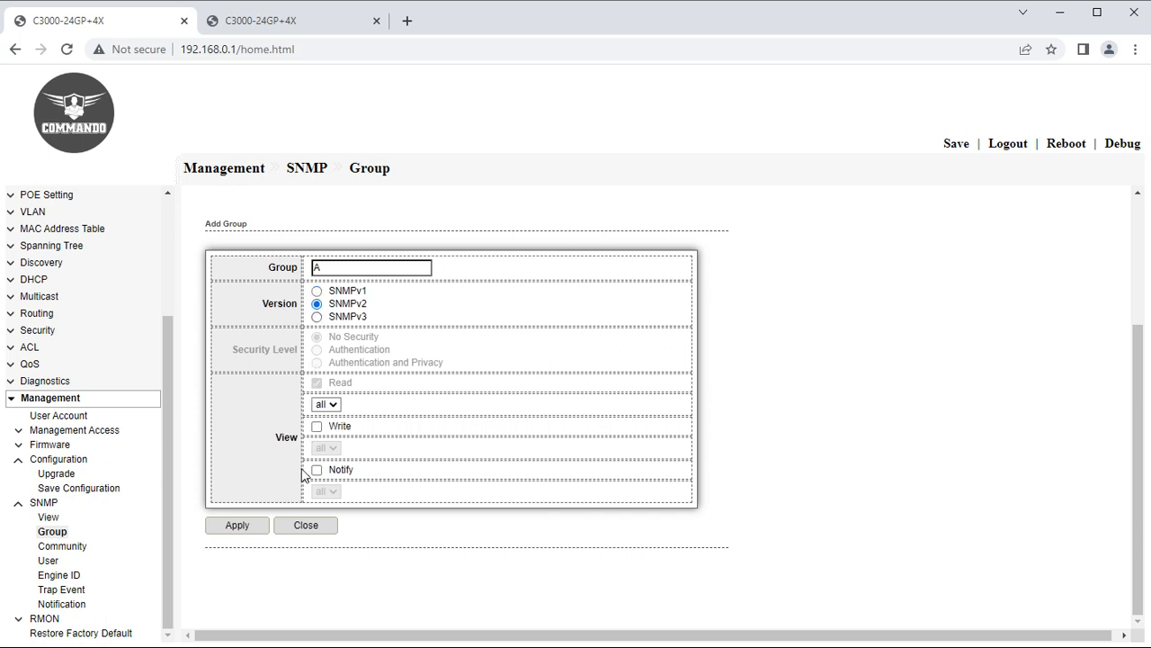
left_click(317, 426)
left_click(316, 470)
left_click(245, 526)
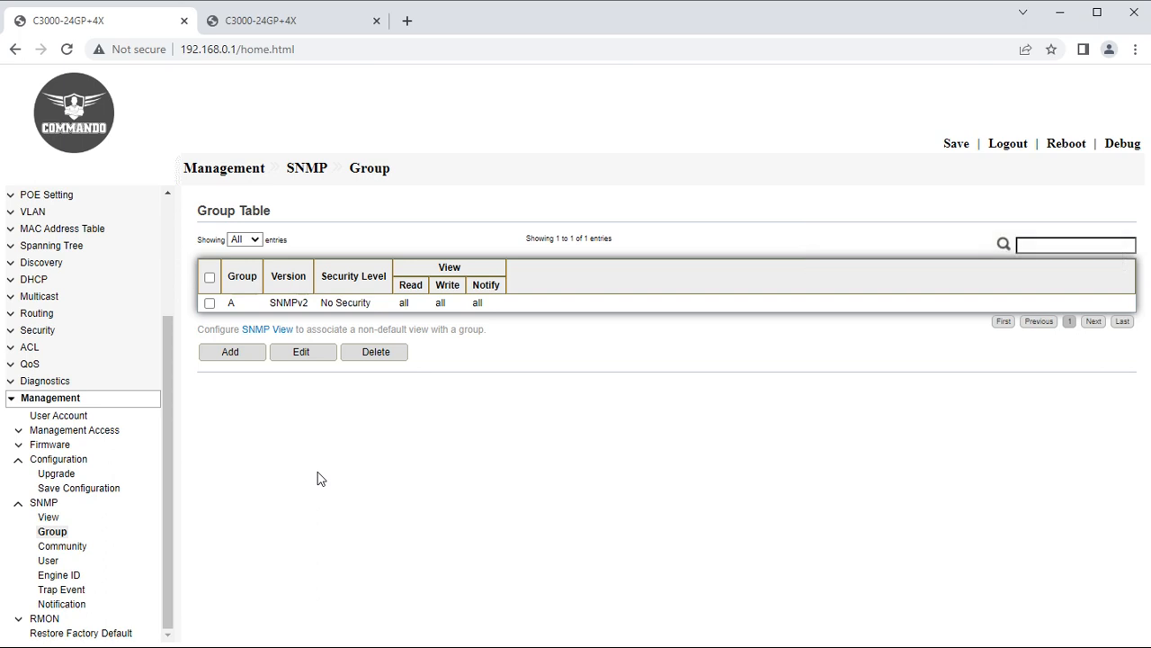
Add SNMP community XYZ with Read-Write access, then view the SNMP User Table.
left_click(65, 548)
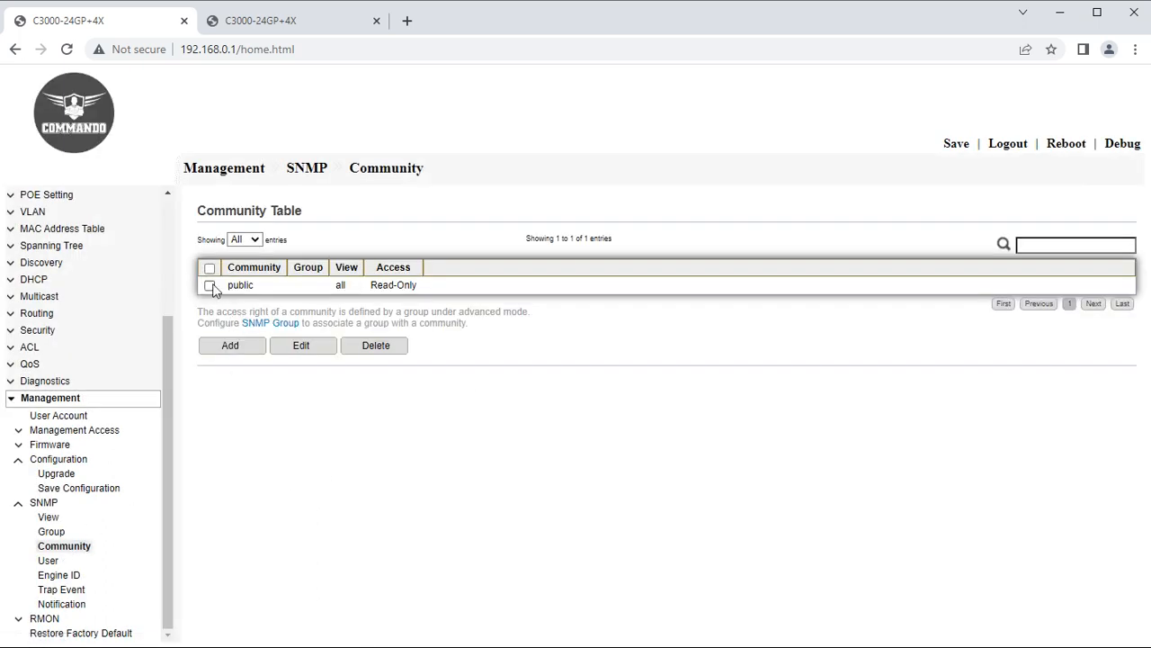
left_click(222, 345)
left_click(308, 263)
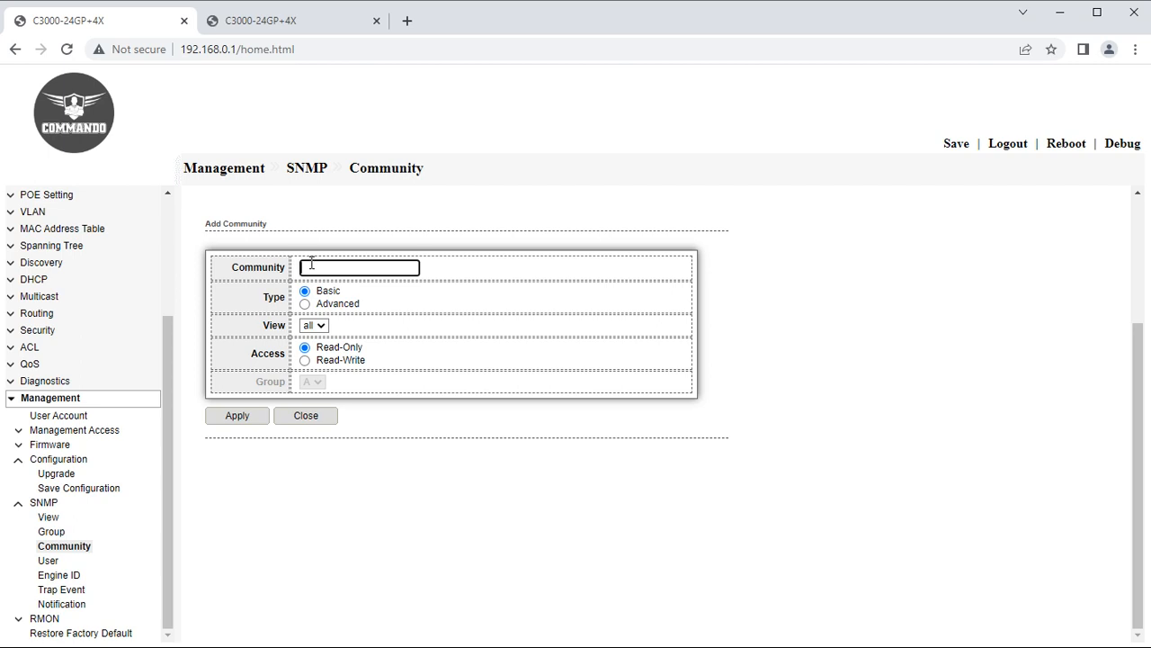
type("XYZ")
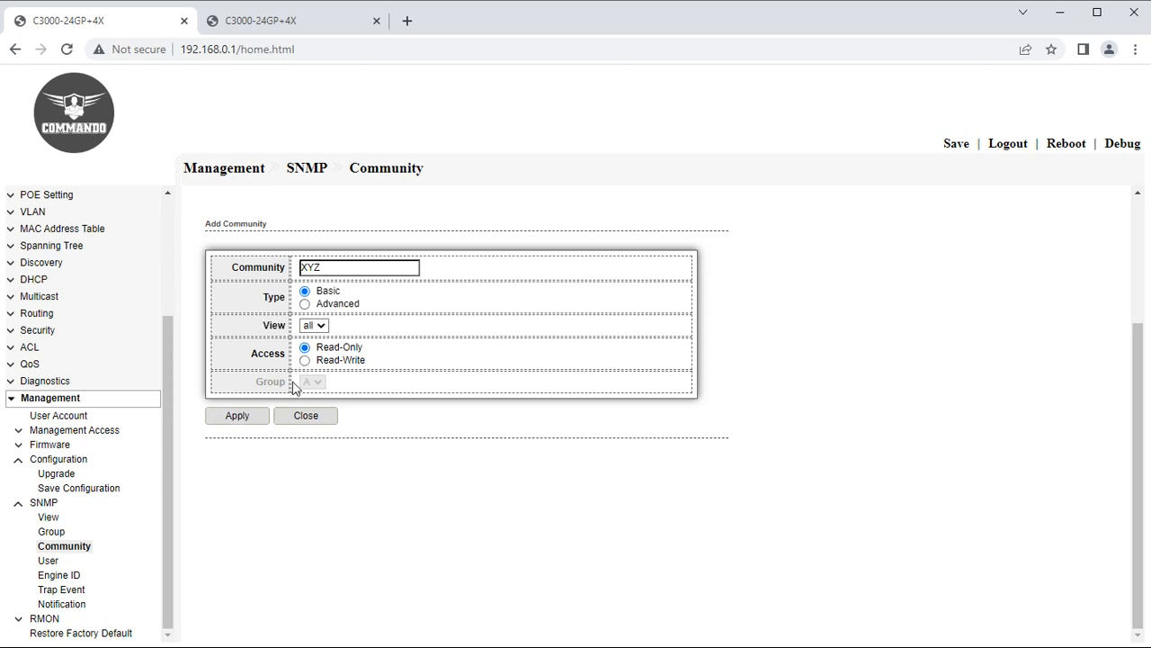
left_click(305, 359)
left_click(260, 415)
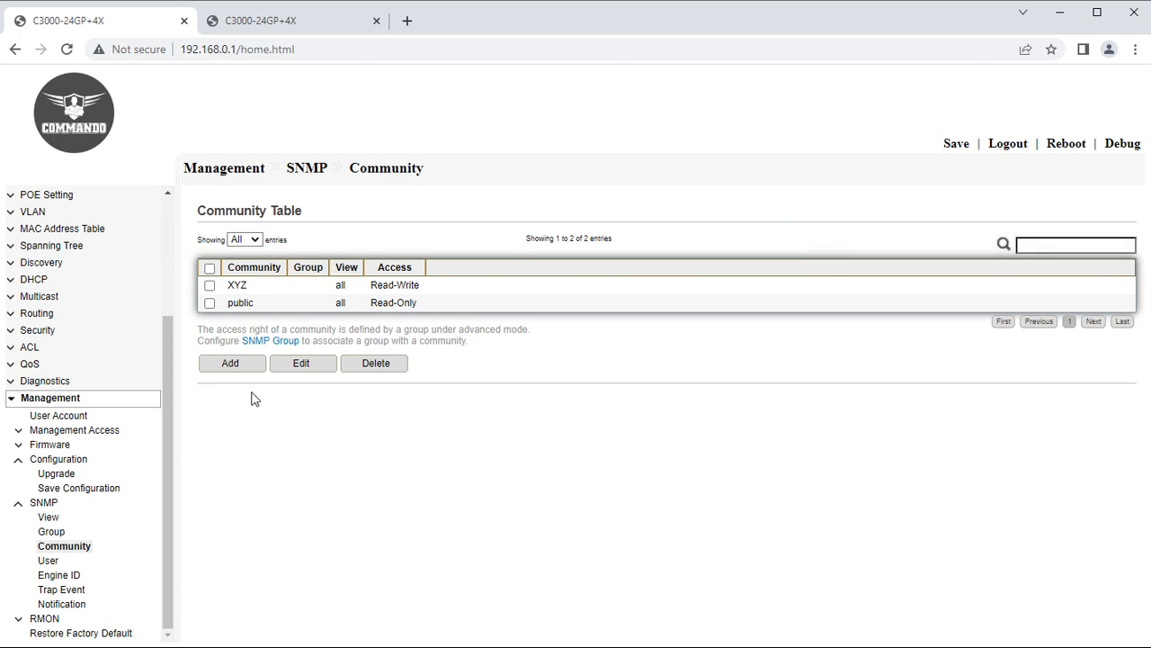
left_click(49, 560)
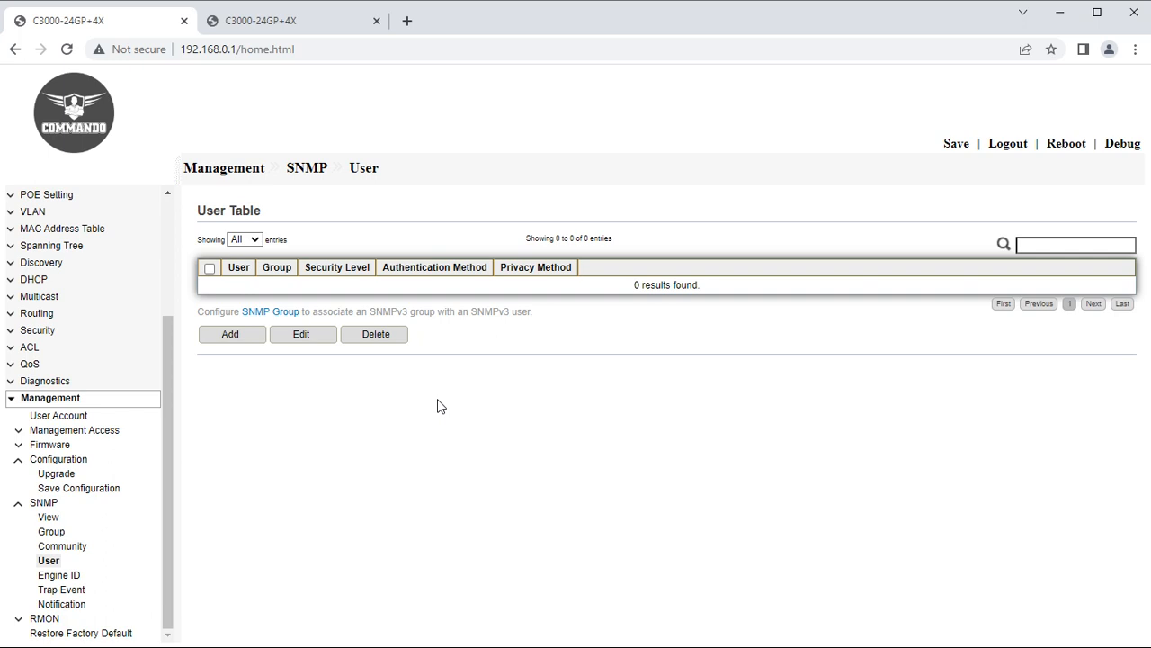
Try adding an SNMP user, review Engine ID and Trap Event settings, then view Notification.
left_click(230, 342)
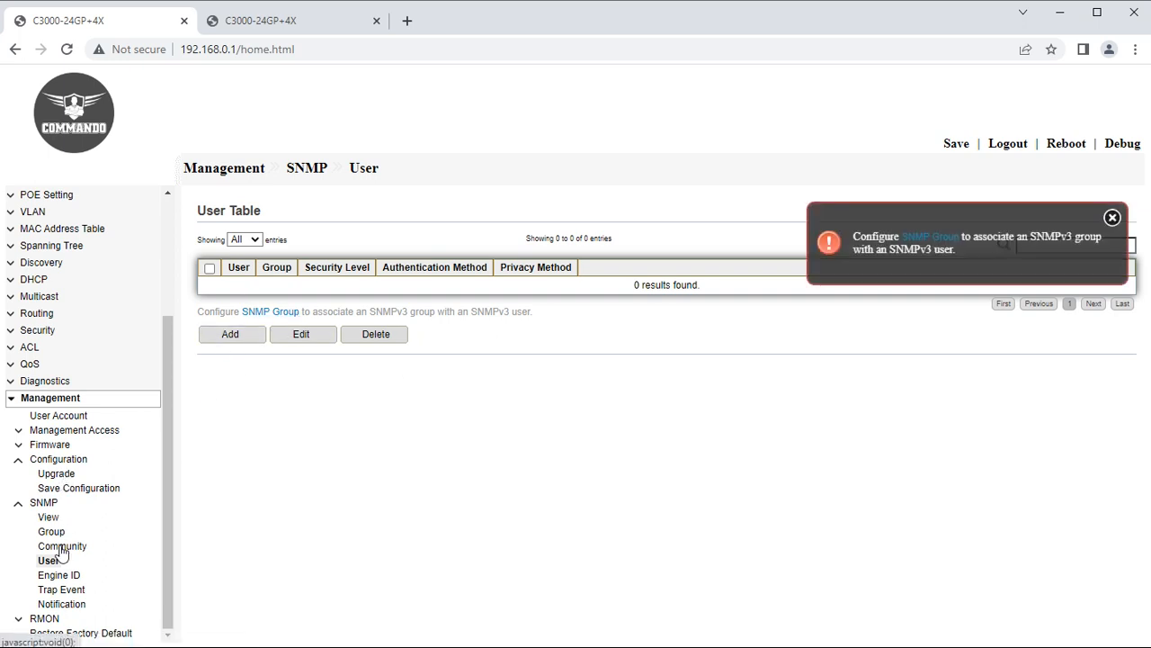
left_click(59, 576)
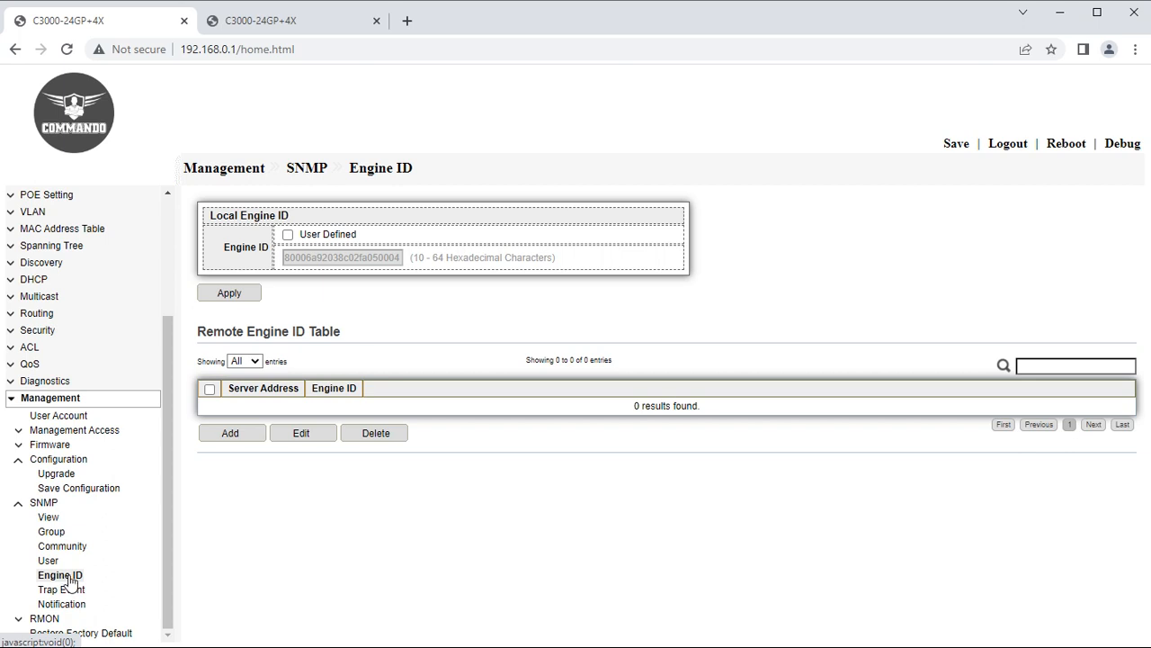
left_click(54, 593)
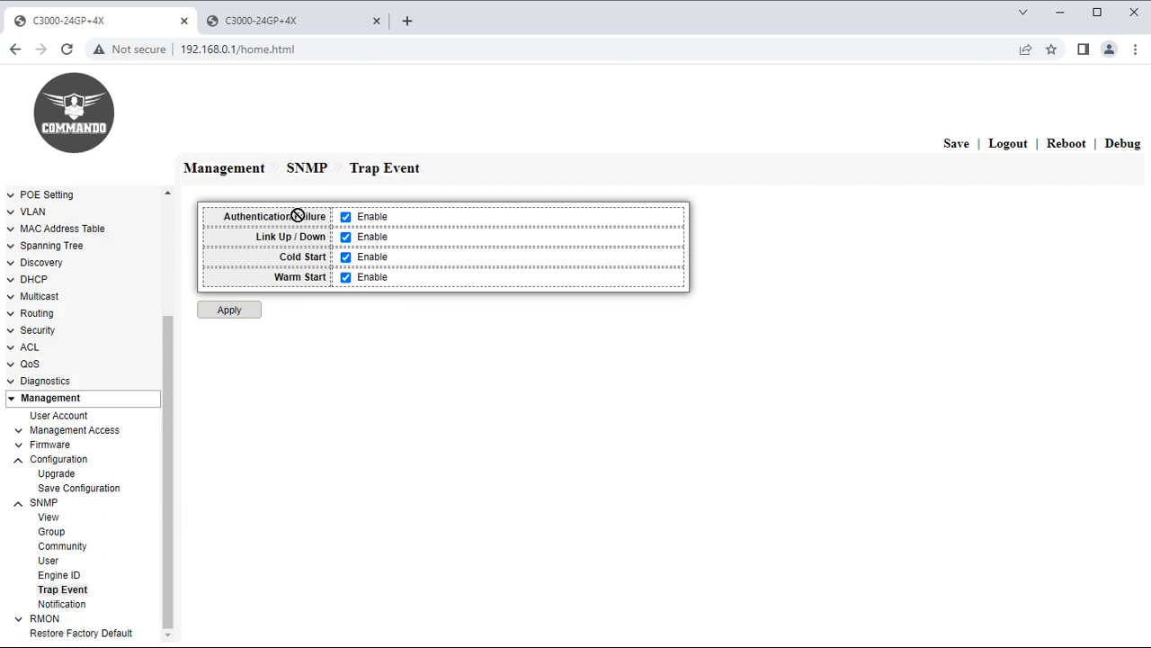
mouse_move(262, 237)
left_mouse_down()
mouse_move(288, 240)
mouse_move(309, 261)
mouse_move(283, 257)
mouse_move(310, 259)
mouse_move(304, 281)
left_mouse_up()
left_click(61, 604)
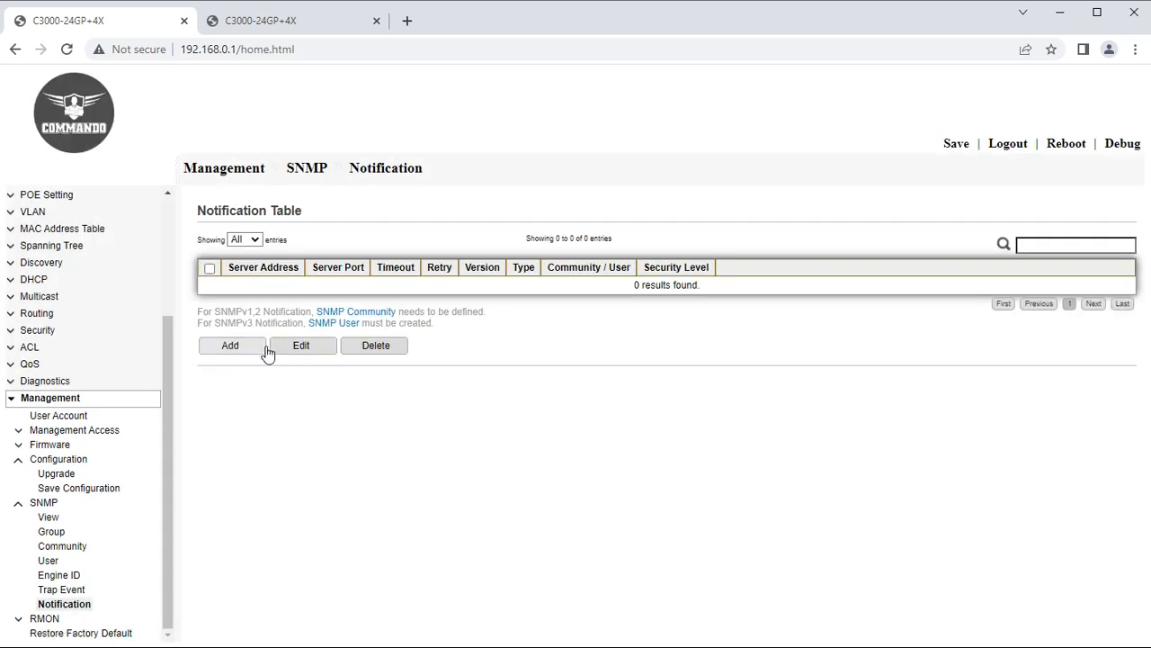
left_click(236, 351)
left_click(335, 278)
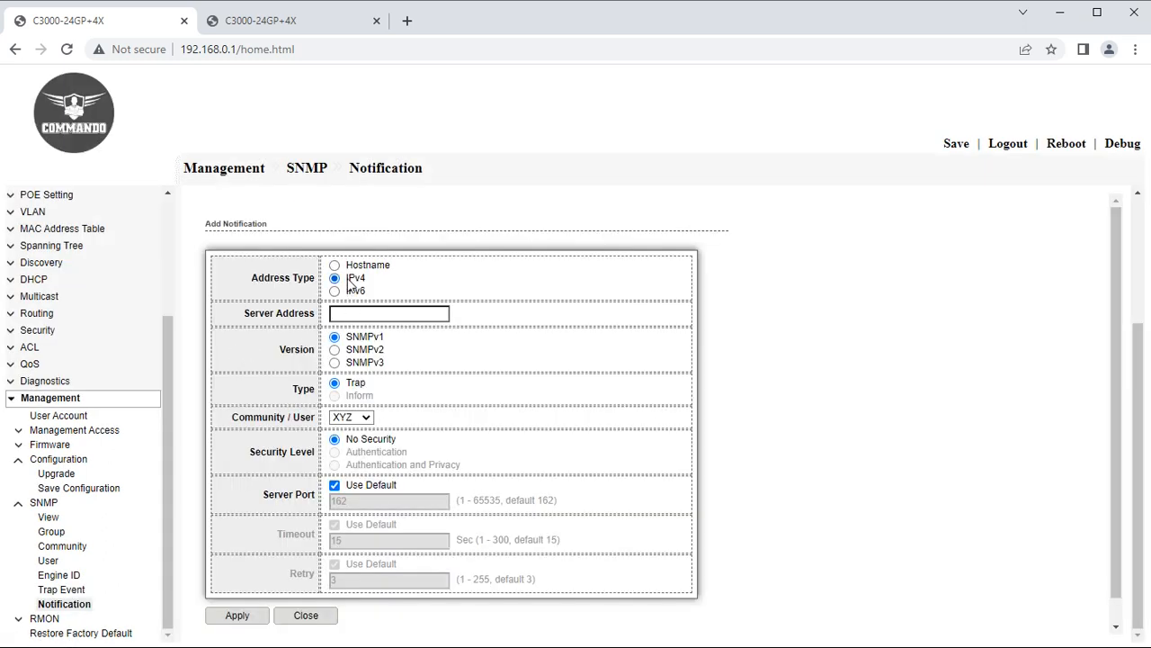
left_click(388, 313)
left_click(415, 349)
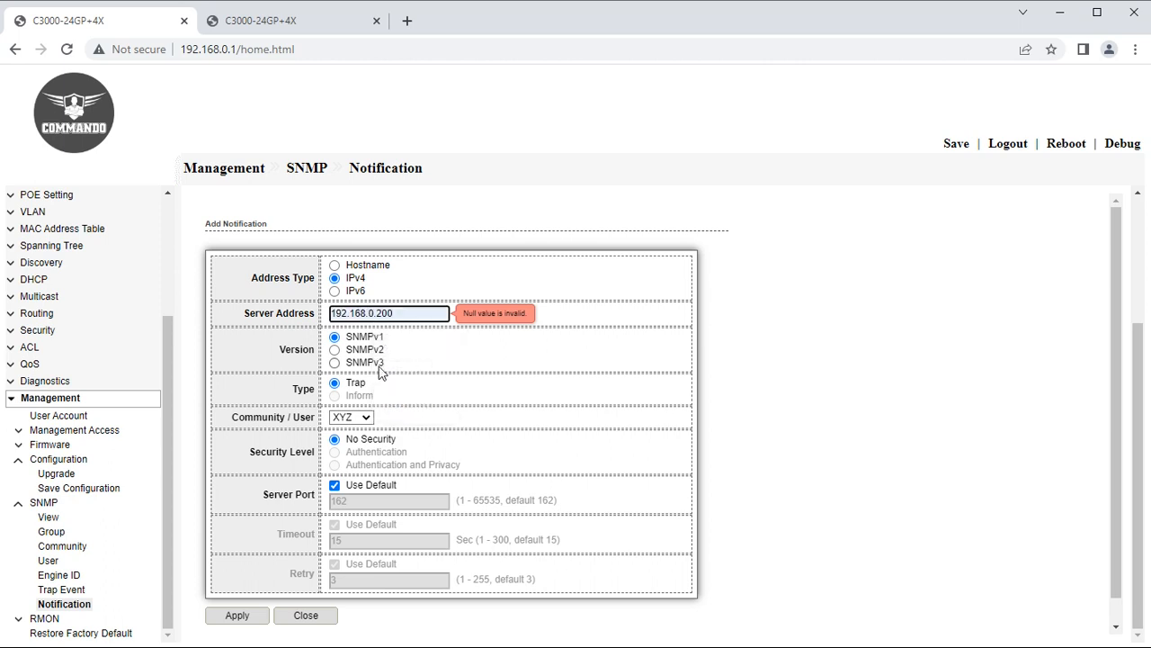
left_click(369, 350)
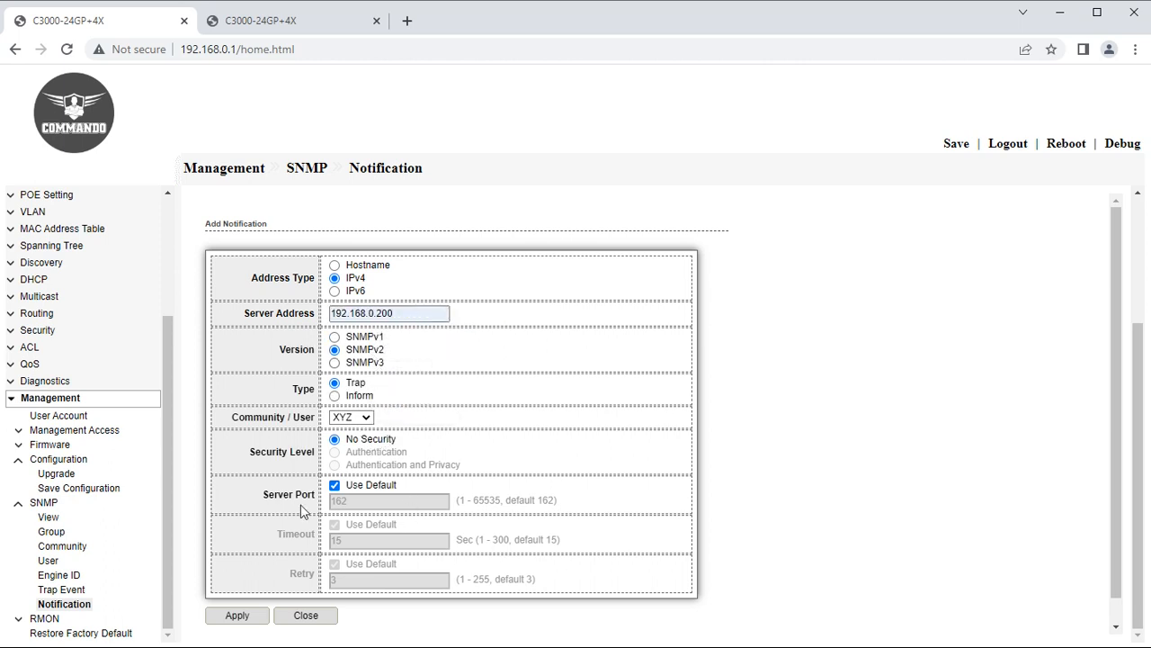
left_click(252, 621)
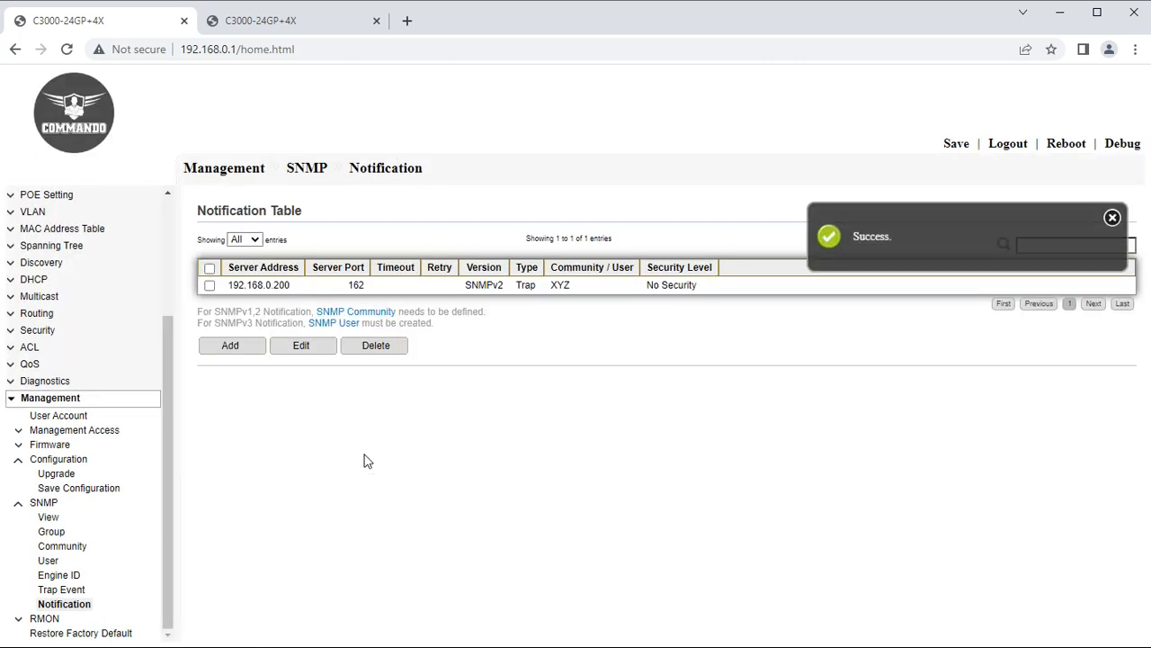
left_click(41, 618)
scroll(161, 576, "down", 1)
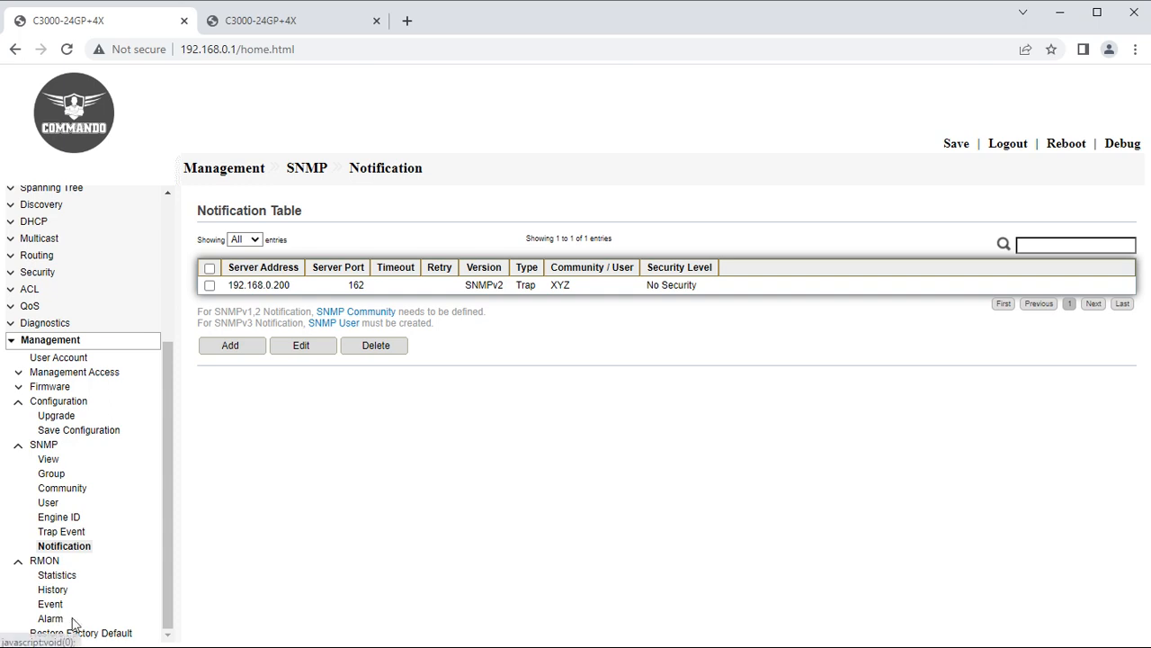
Review RMON Statistics, History and Alarm tables; alarm creation is refused without an event.
left_click(54, 576)
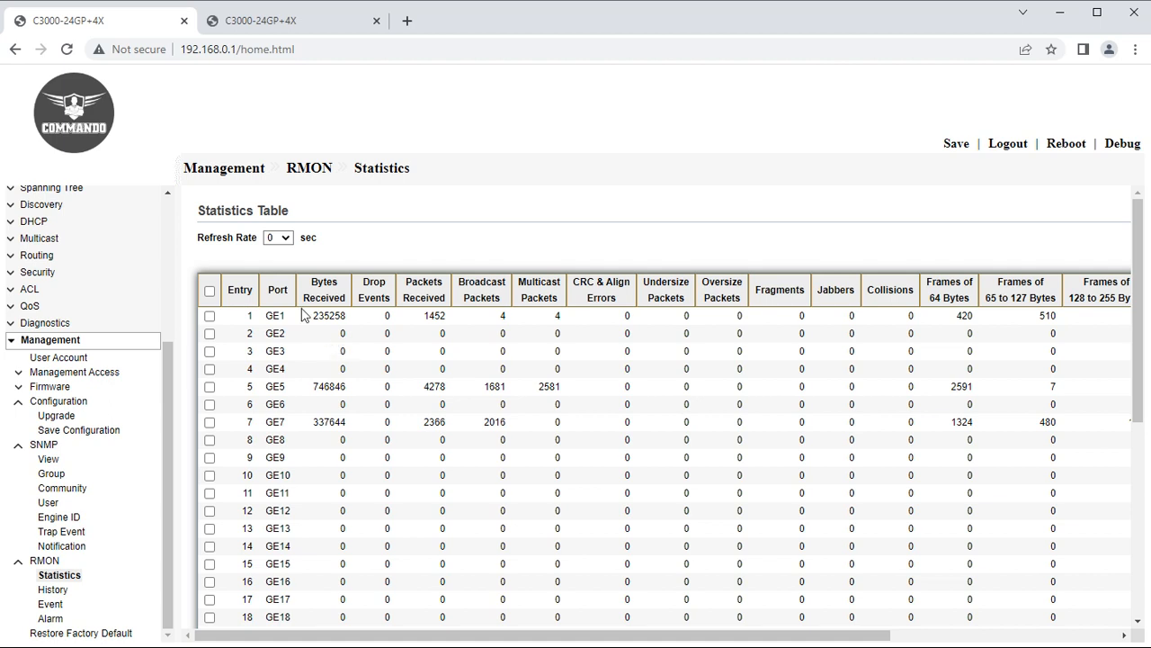
left_click(54, 591)
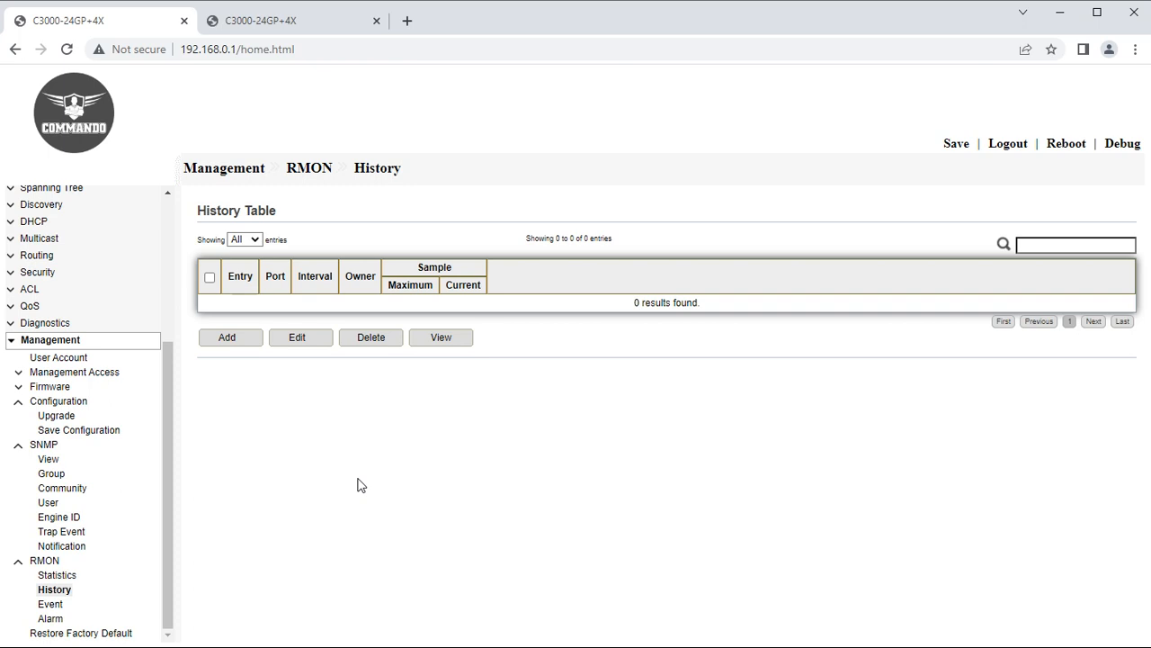
left_click(51, 619)
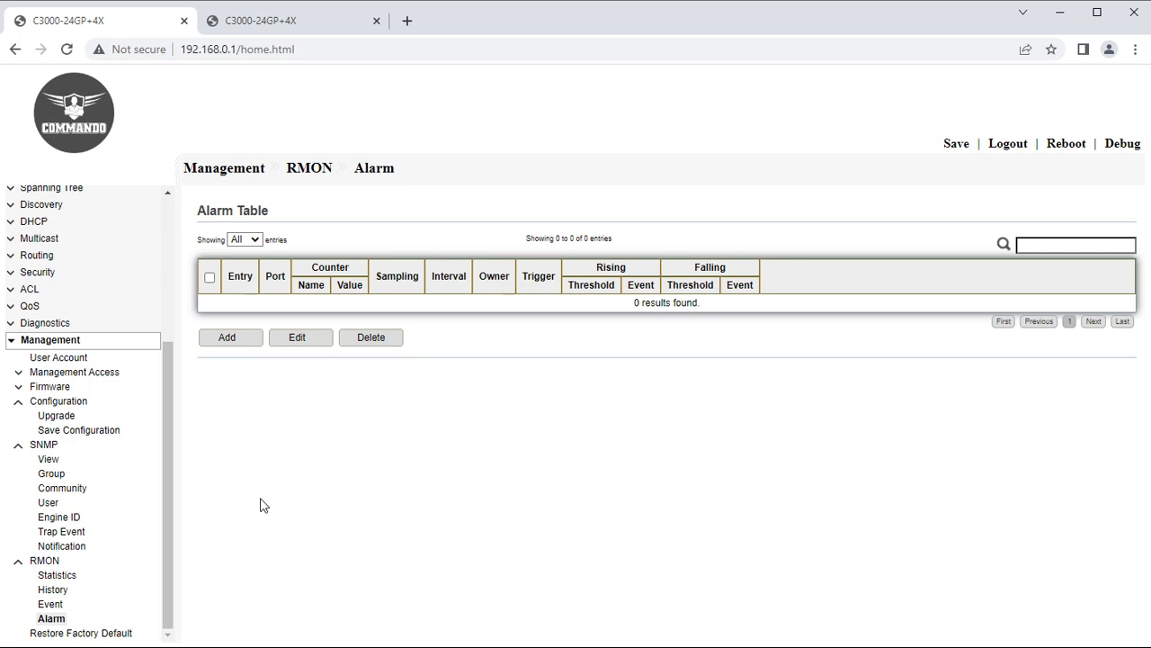
left_click(231, 337)
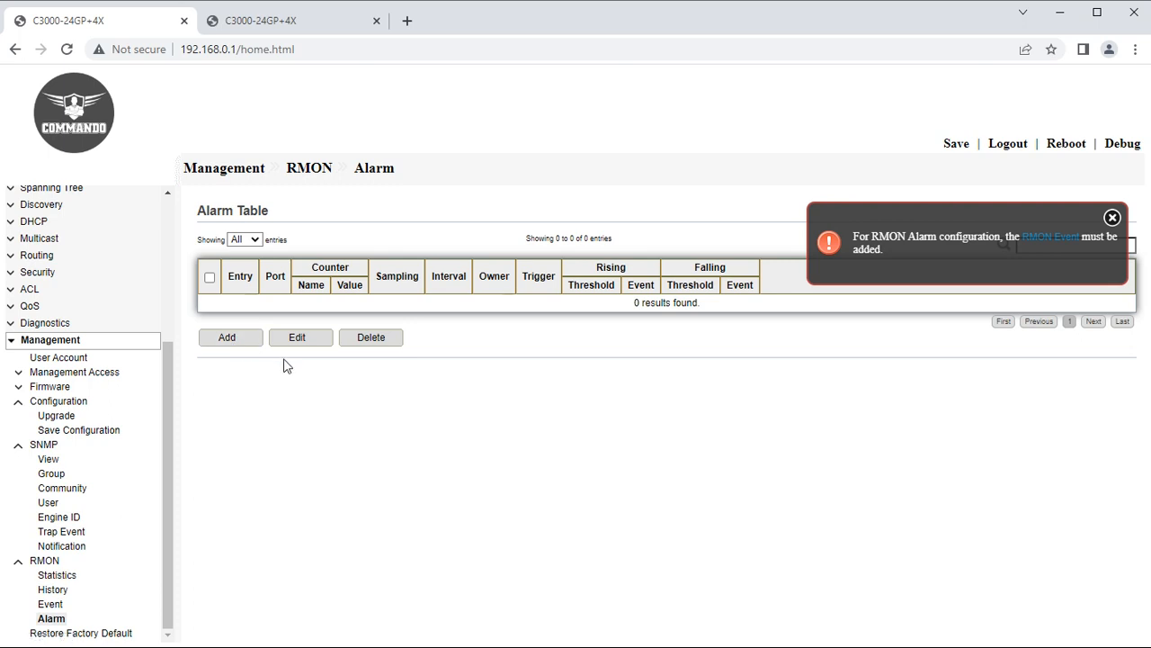
left_click(59, 634)
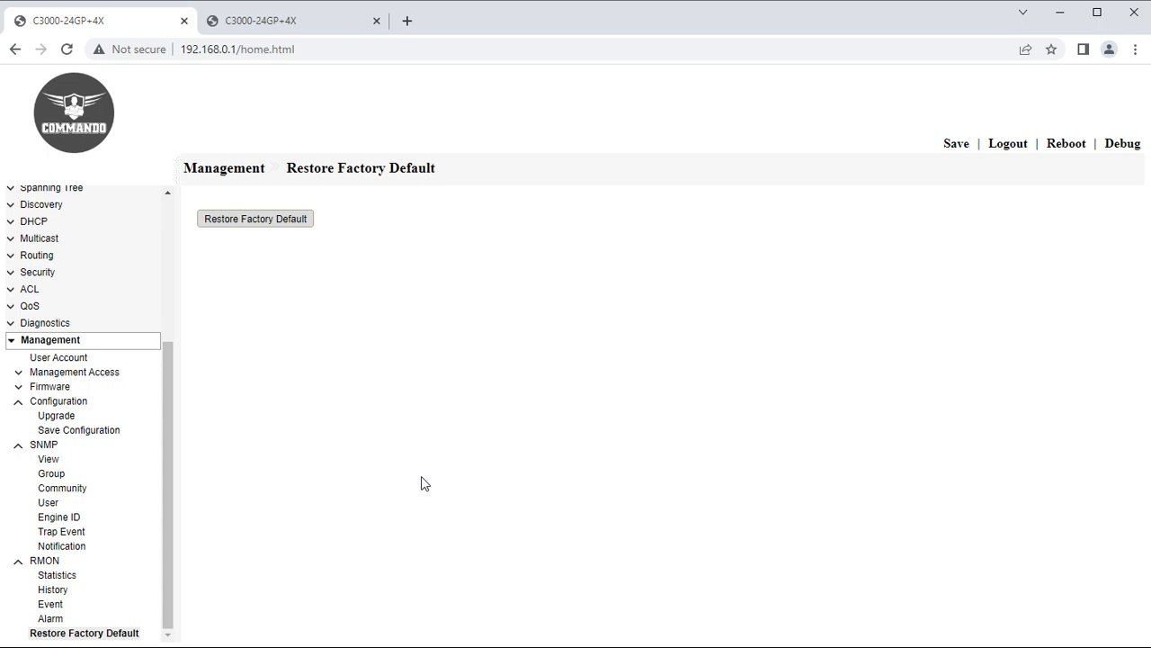
Restore the switch to factory defaults and accept the required reboot.
left_click(298, 221)
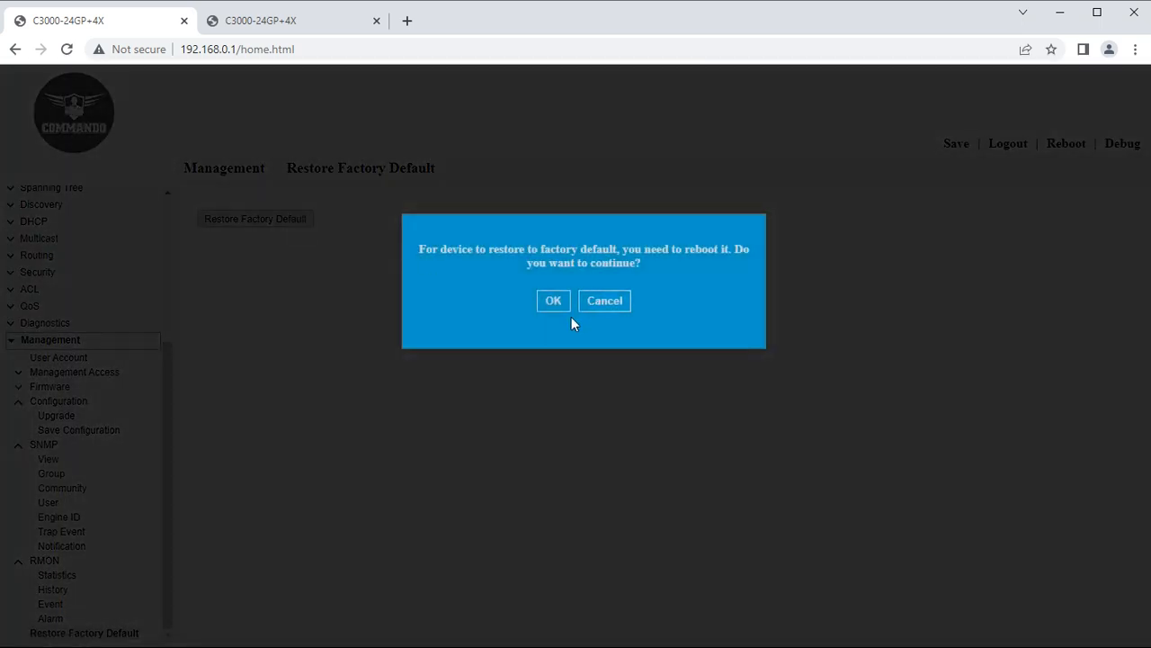
left_click(553, 302)
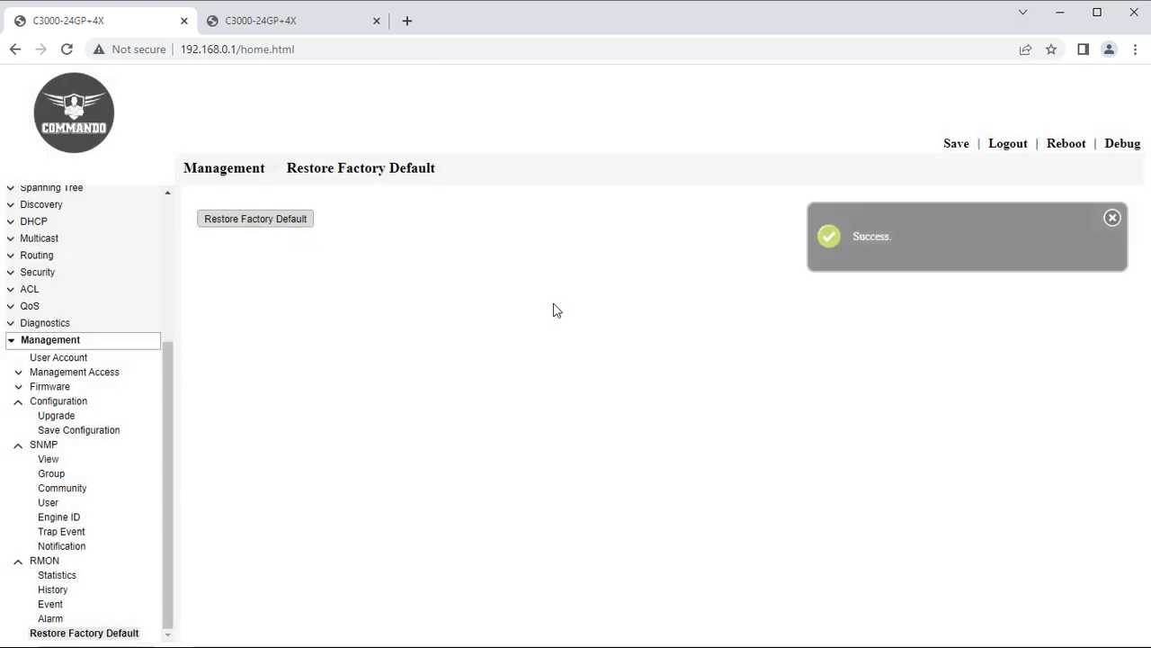
left_click(559, 310)
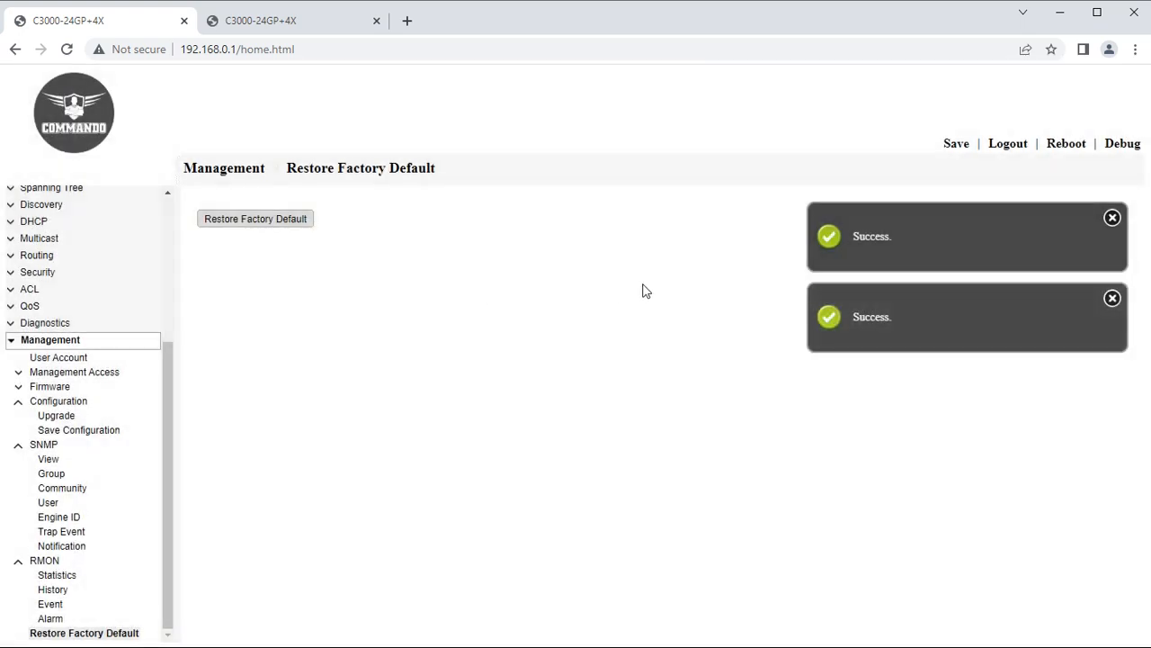